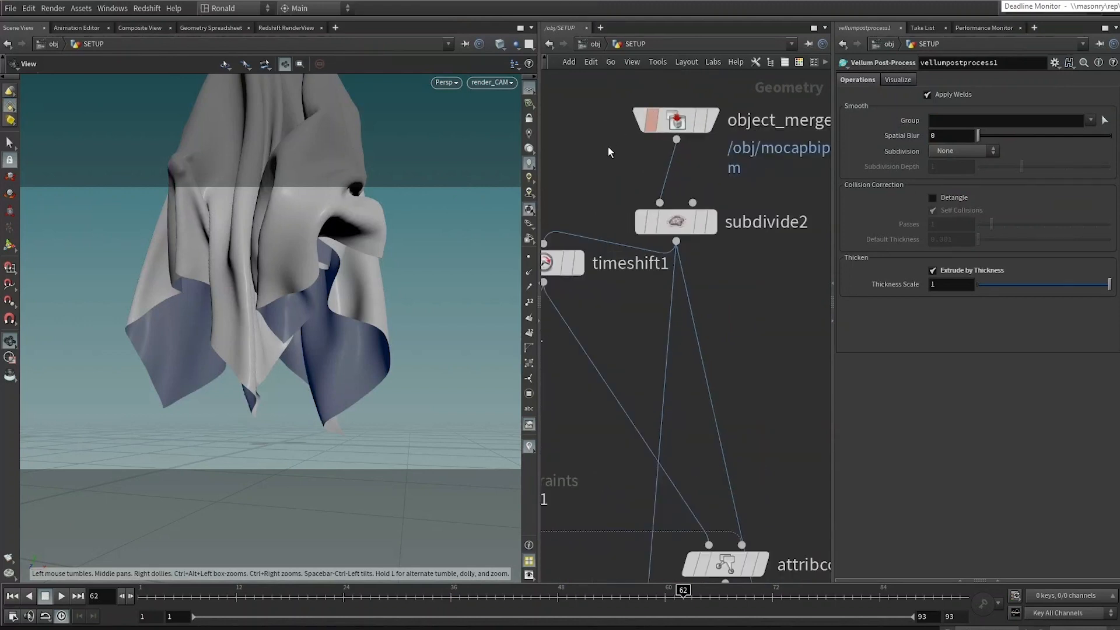
# Step: Review the finished ghost cloth simulation by framing the network and playing the animation in the viewport
pyautogui.moveTo(700, 110); pyautogui.dragTo(702, 244, button='middle')
pyautogui.hotkey('space', 'f')
pyautogui.moveTo(379, 291); pyautogui.dragTo(408, 296)
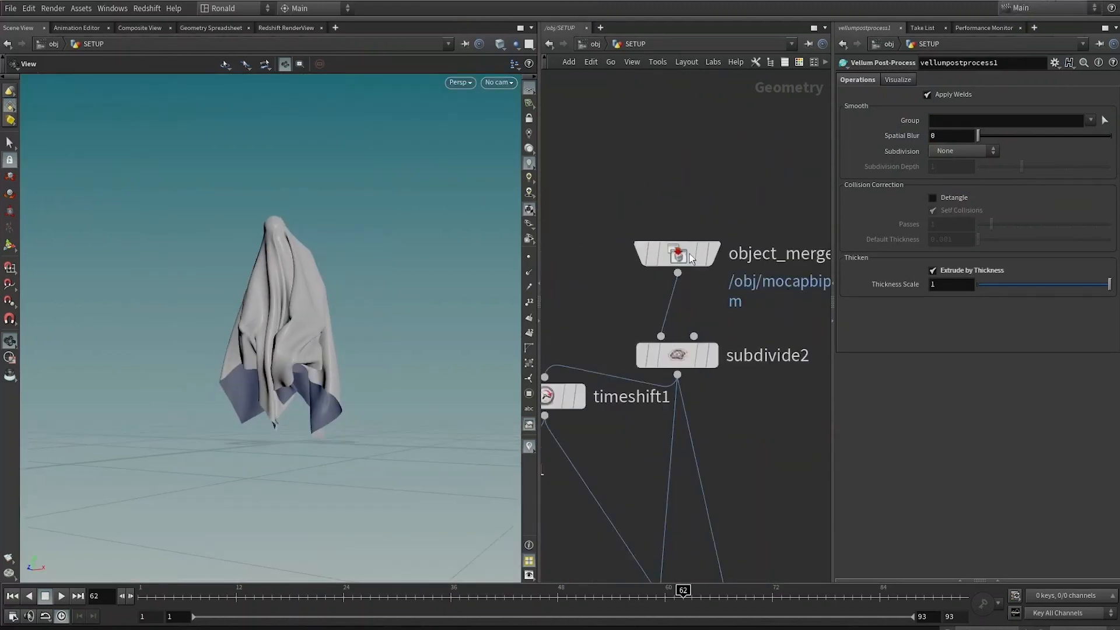
pyautogui.click(713, 253)
pyautogui.moveTo(206, 348); pyautogui.dragTo(214, 495)
pyautogui.click(62, 596)
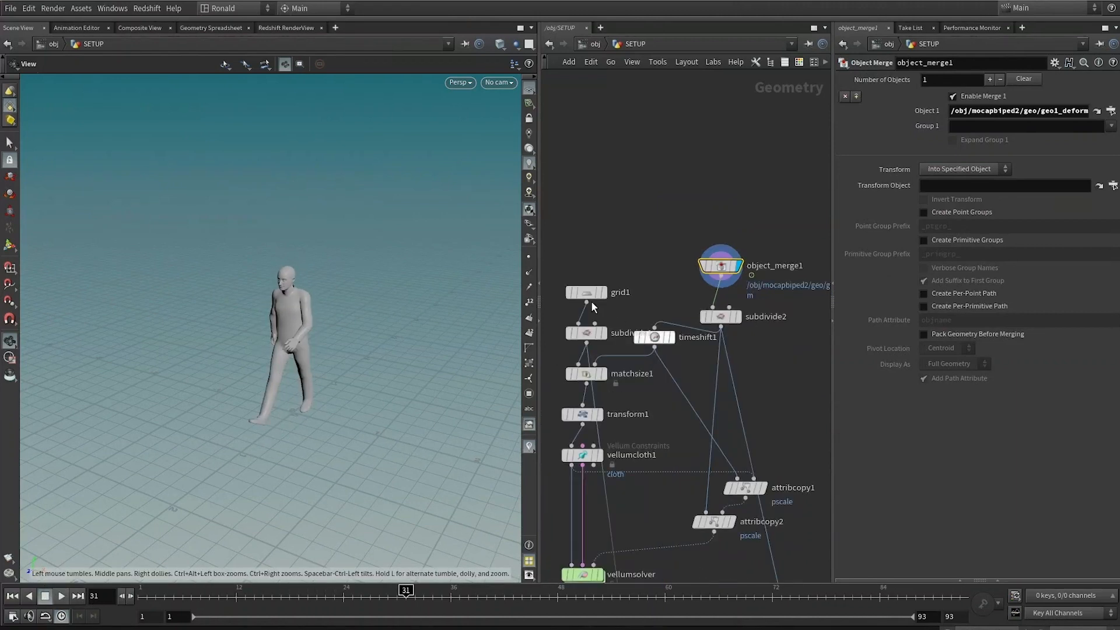
# Step: Inspect the grid, Match Size and Vellum Constraints nodes of the existing SETUP network and their viewport output
pyautogui.click(604, 294)
pyautogui.moveTo(309, 410); pyautogui.dragTo(314, 398)
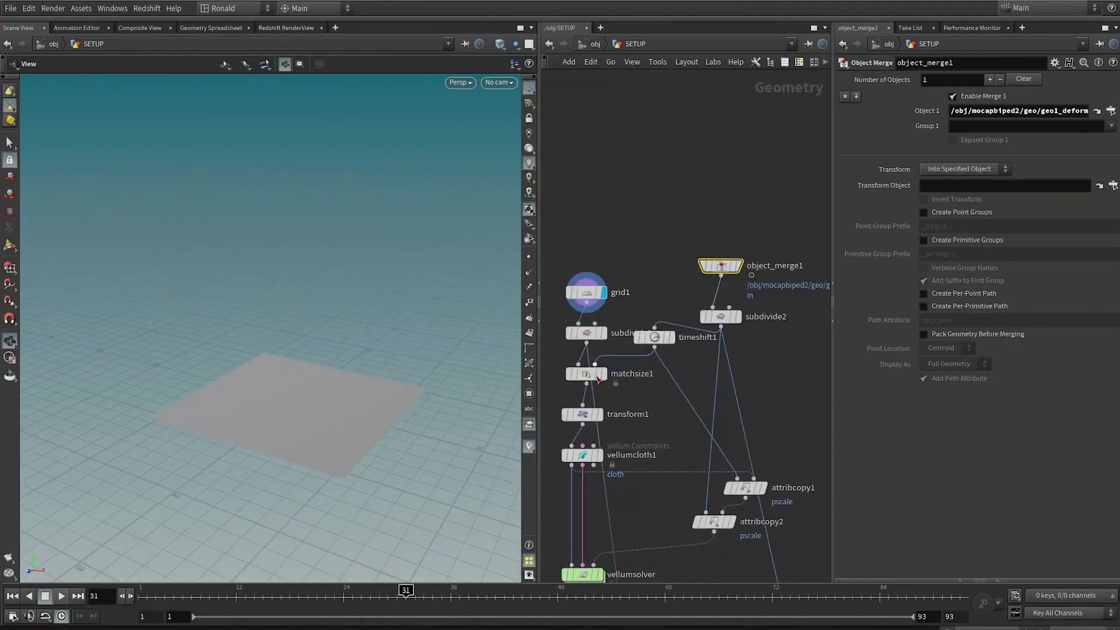
pyautogui.click(604, 374)
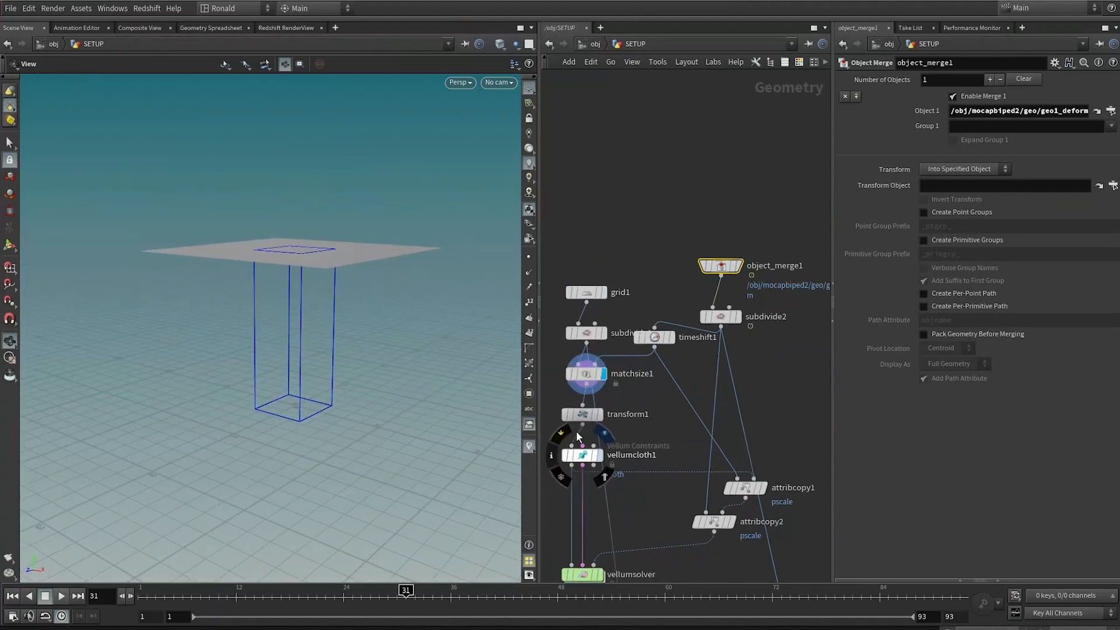
pyautogui.click(630, 368)
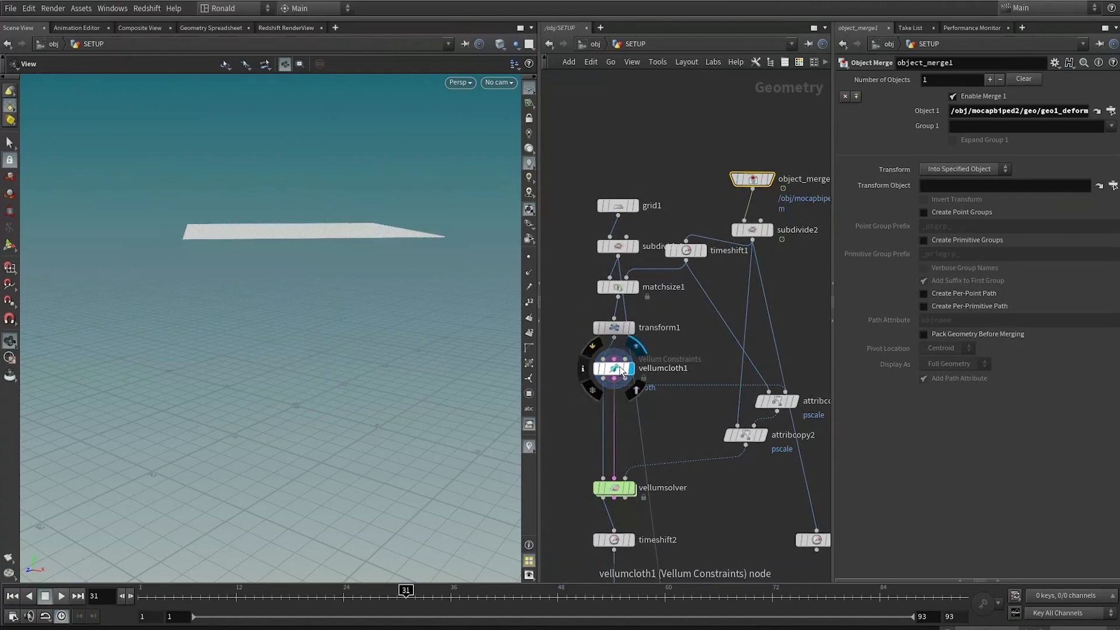
pyautogui.click(614, 368)
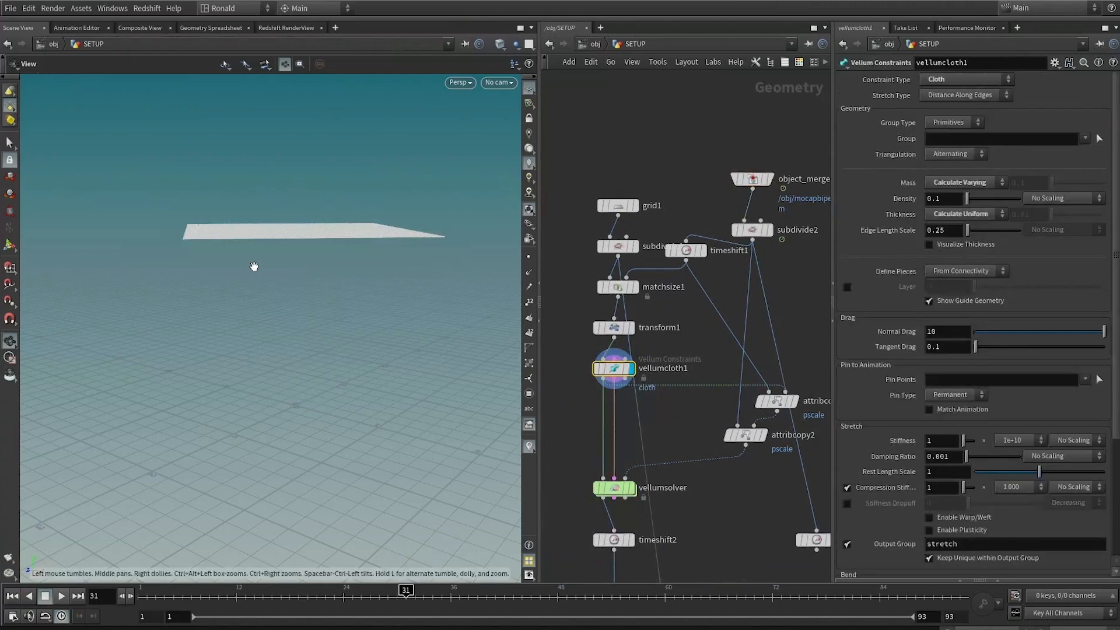
pyautogui.moveTo(254, 269); pyautogui.dragTo(261, 298)
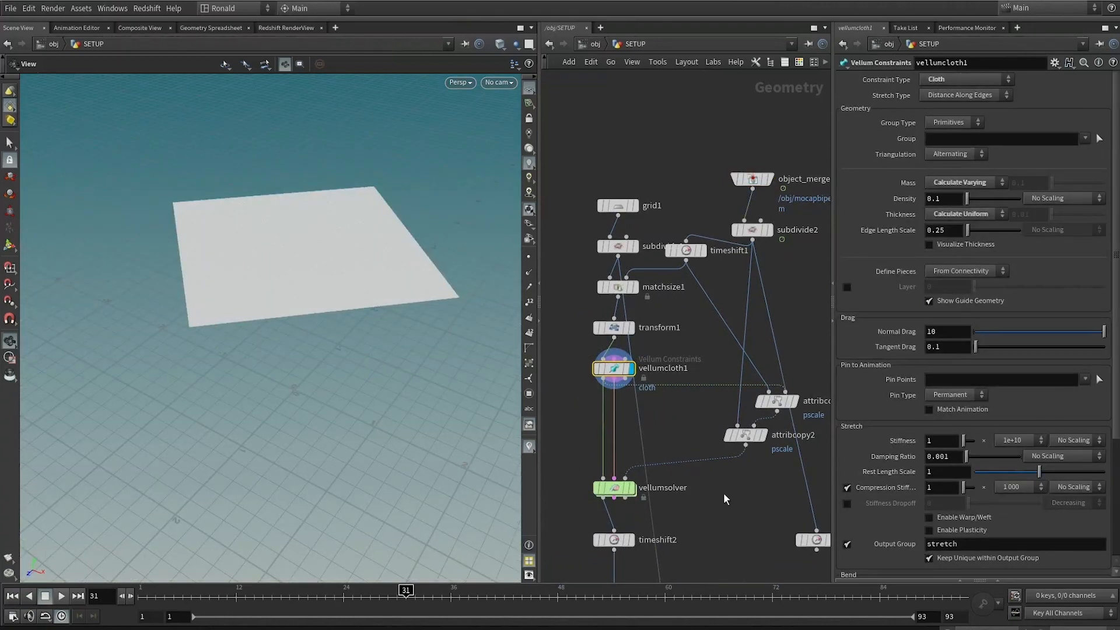
pyautogui.moveTo(690, 401); pyautogui.dragTo(687, 231, button='middle')
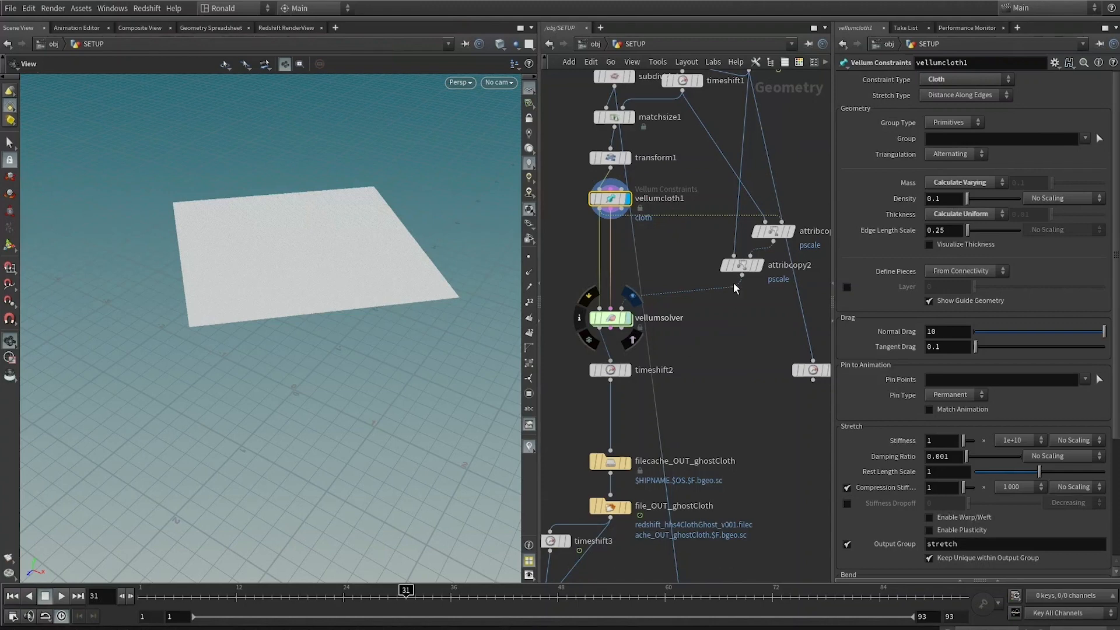
pyautogui.moveTo(733, 282); pyautogui.dragTo(744, 118, button='middle')
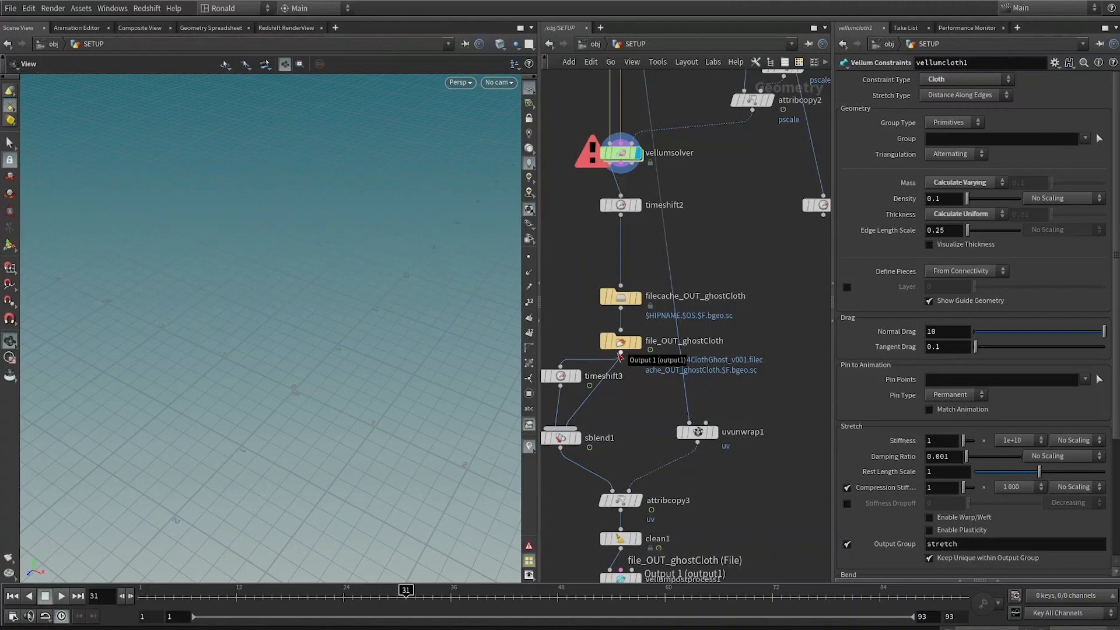
# Step: Start a new scene and place a Mocap Biped 2 object in the network
pyautogui.click(10, 8)
pyautogui.click(18, 22)
pyautogui.press('Tab')
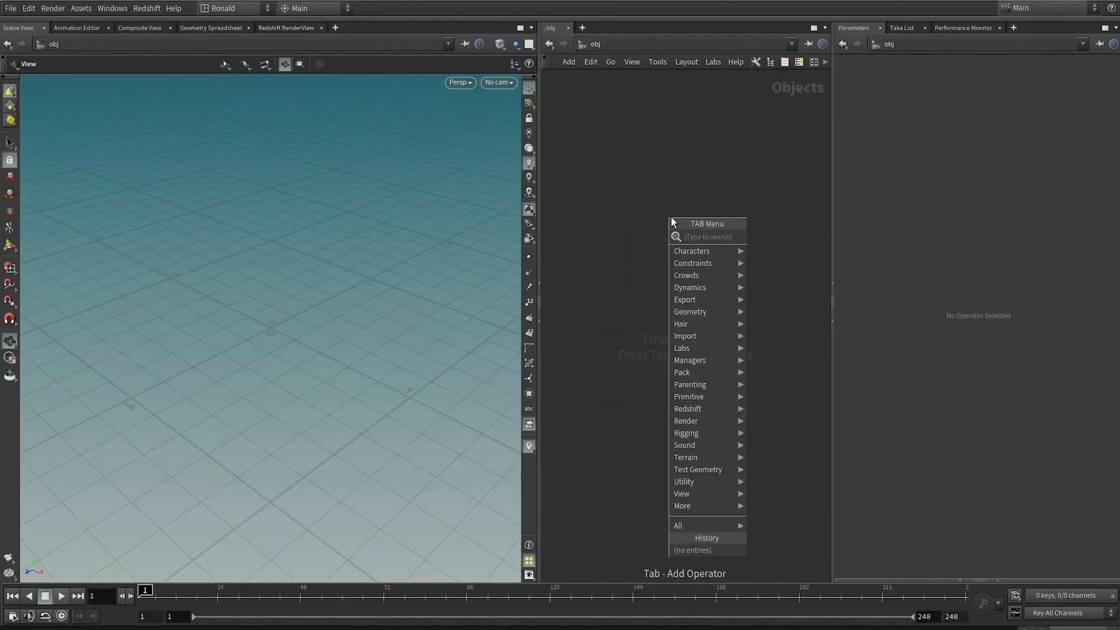
pyautogui.write('mo')
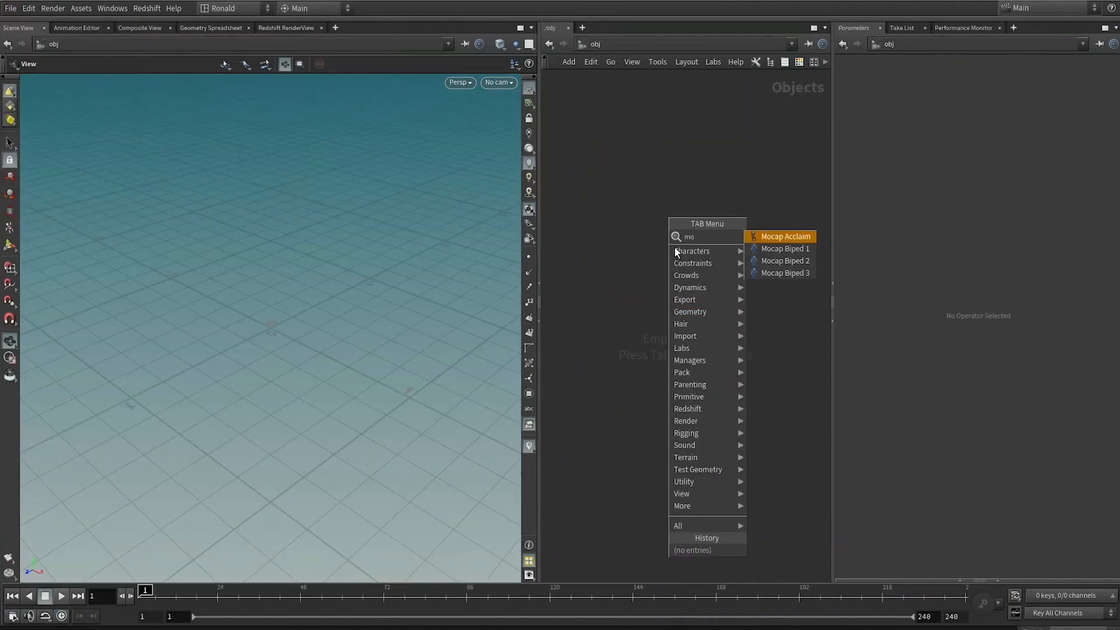
pyautogui.click(757, 263)
pyautogui.click(738, 267)
pyautogui.scroll(-2, 297, 272)
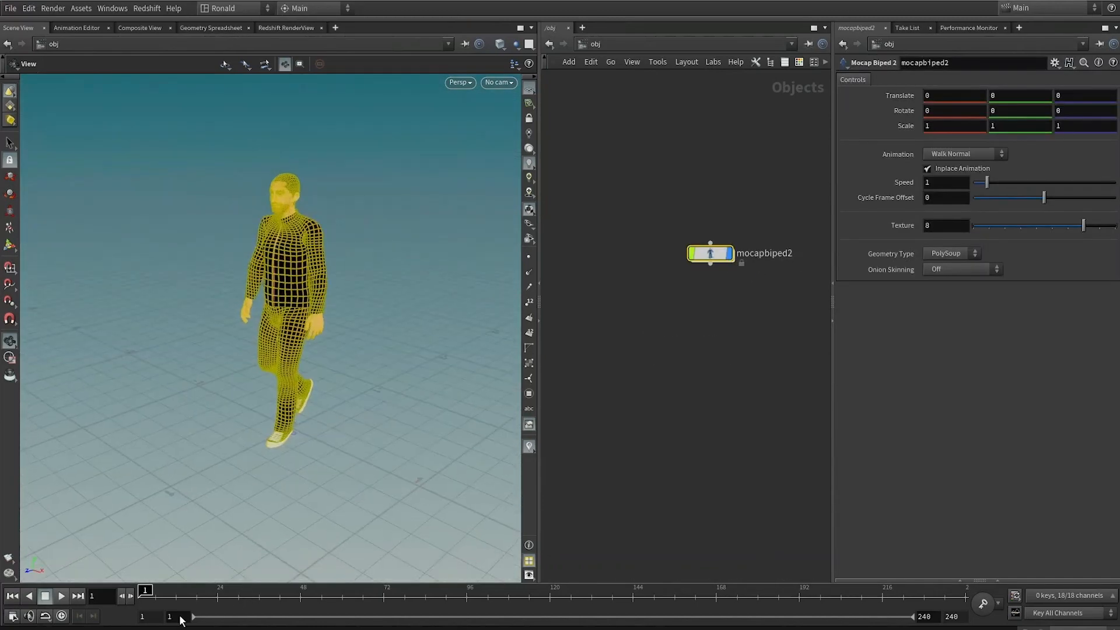
# Step: Set the playback range end frame to 100
pyautogui.moveTo(193, 596); pyautogui.dragTo(943, 617)
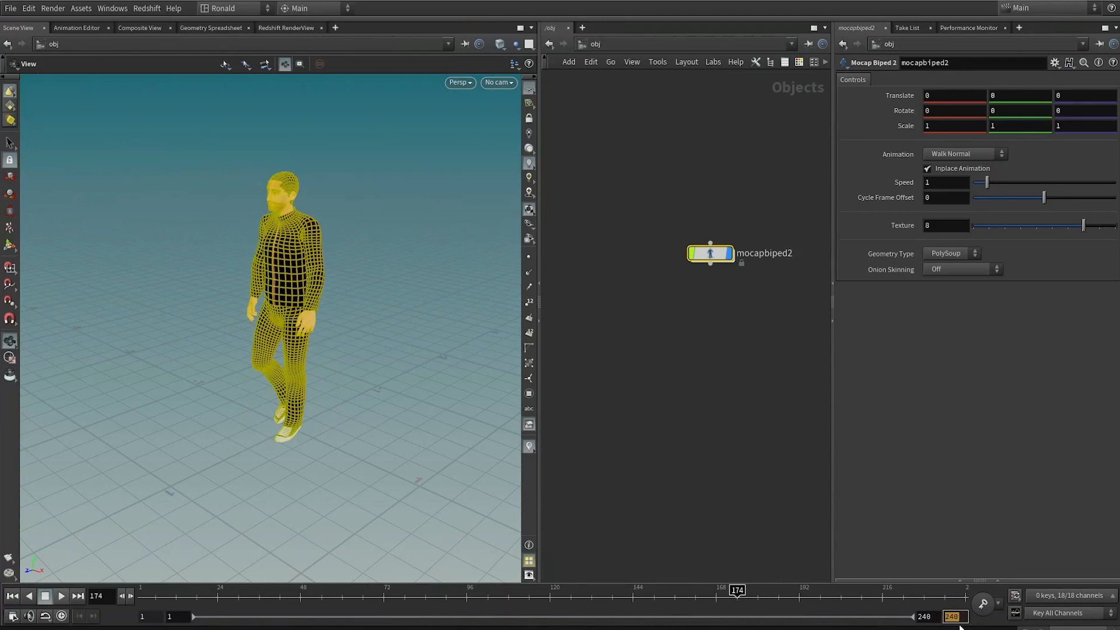
pyautogui.write('100')
pyautogui.press('Return')
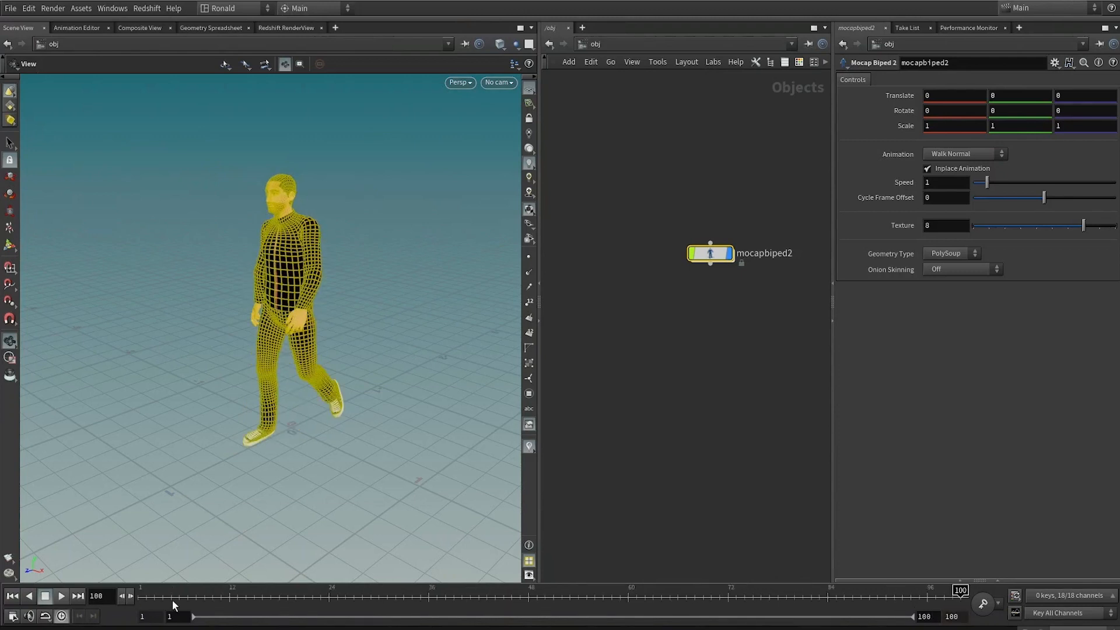
# Step: Set the biped's animation to Walk Fast and play it back to preview the motion
pyautogui.click(941, 153)
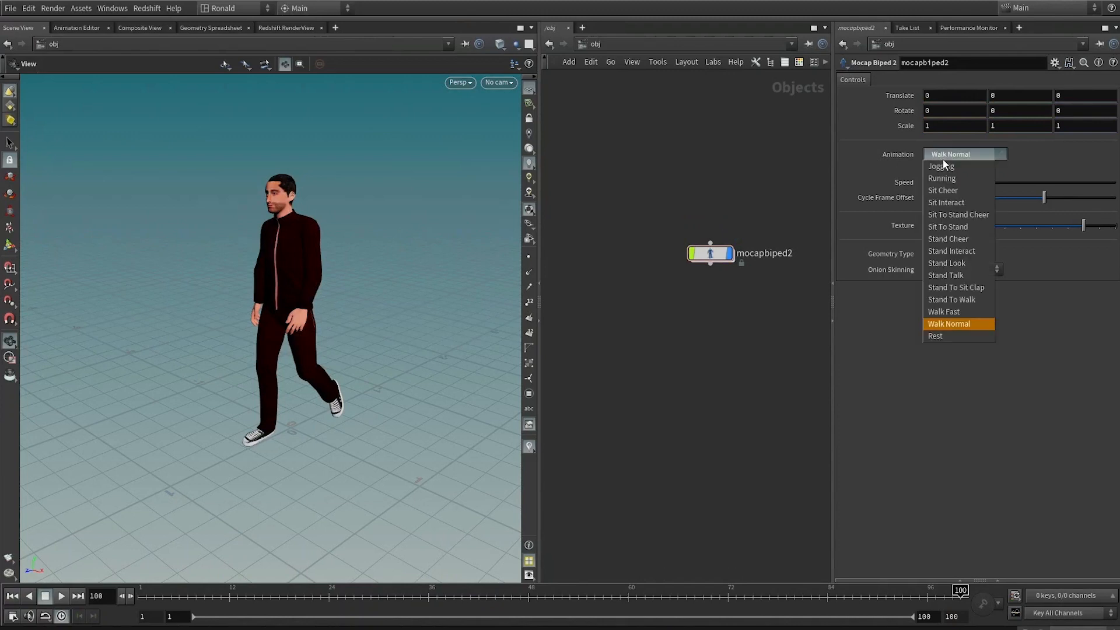
pyautogui.click(946, 313)
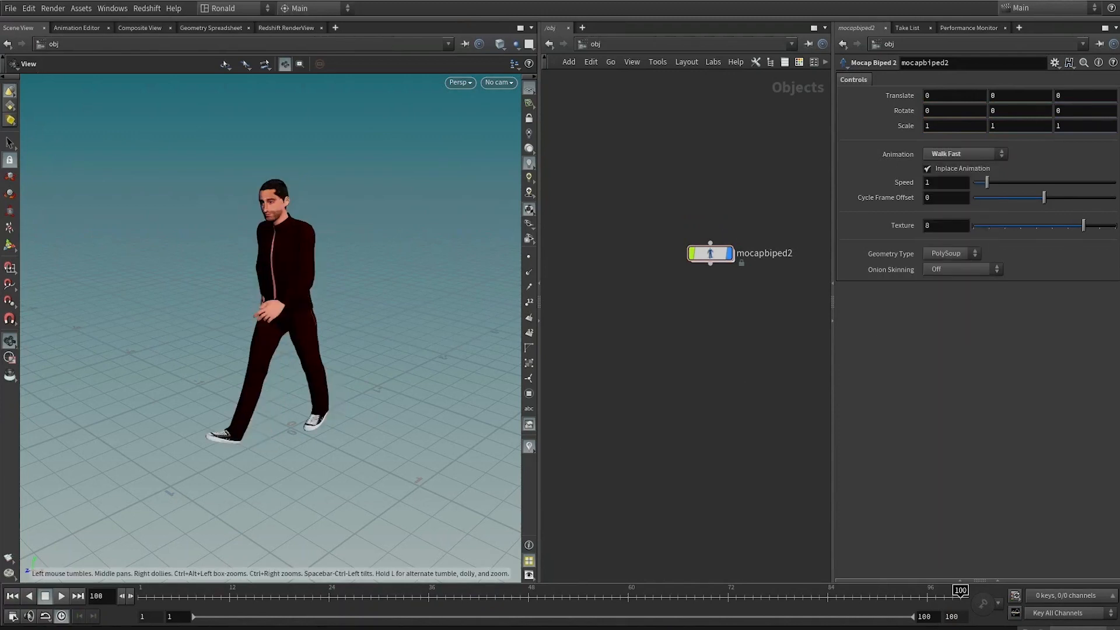
pyautogui.click(62, 596)
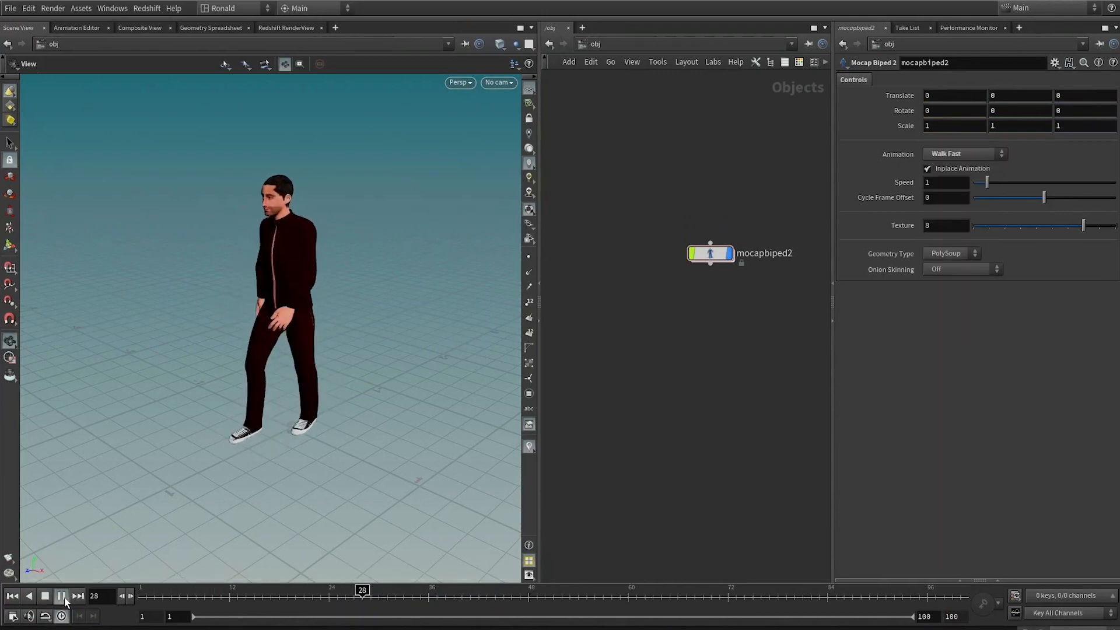
pyautogui.click(46, 596)
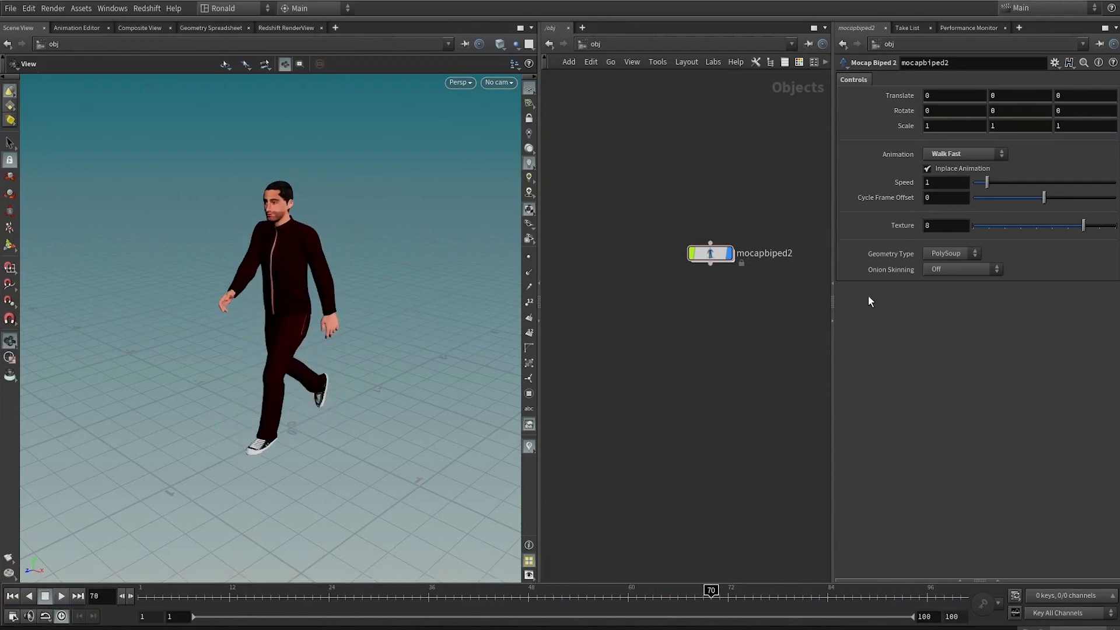
# Step: Add a Geometry object next to the biped in the object network
pyautogui.click(730, 254)
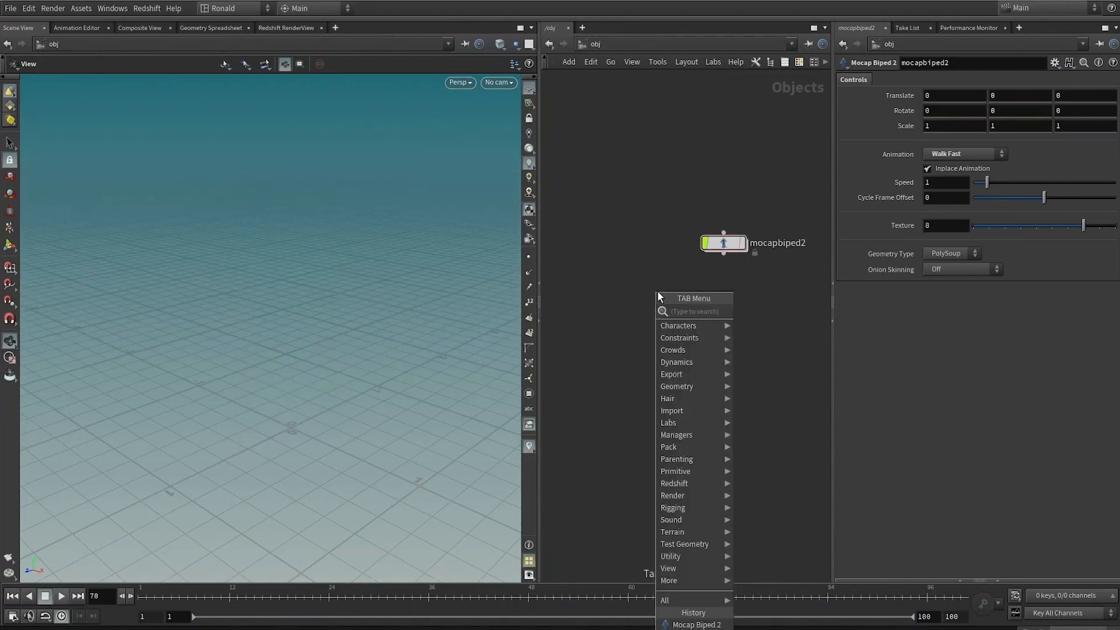
pyautogui.press('Tab')
pyautogui.write('geo')
pyautogui.press('Return')
pyautogui.click(656, 292)
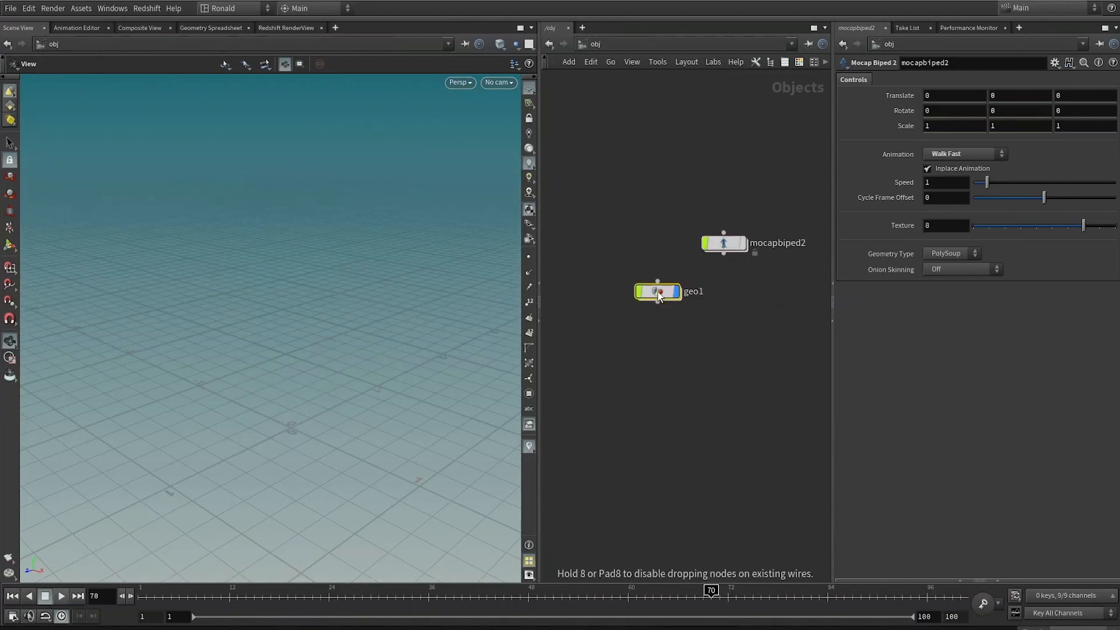
# Step: Rename the new Geometry object to SETUP
pyautogui.doubleClick(690, 294)
pyautogui.moveTo(708, 293); pyautogui.dragTo(639, 300)
pyautogui.write('SETUP')
pyautogui.press('Return')
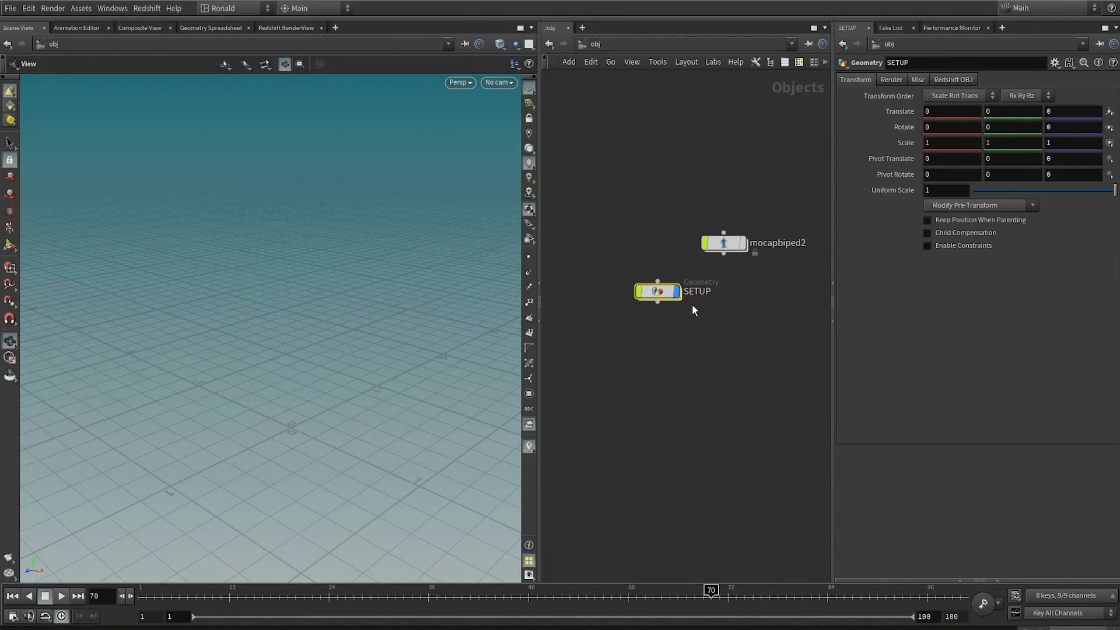
# Step: Inside the SETUP object, add an Object Merge node
pyautogui.doubleClick(658, 292)
pyautogui.press('Tab')
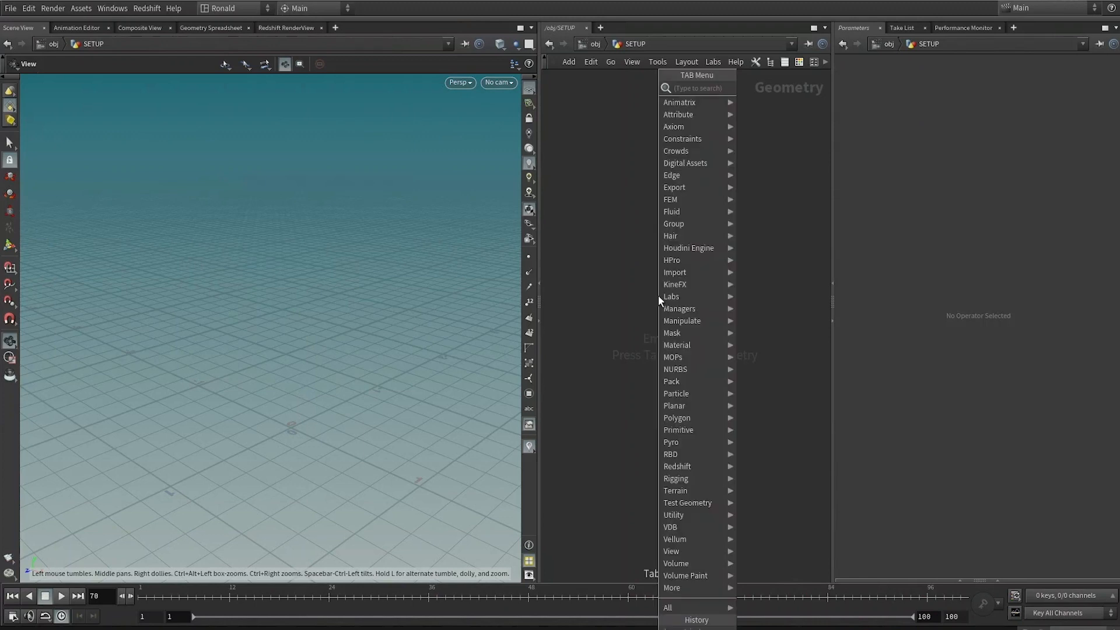
pyautogui.write('om')
pyautogui.press('Return')
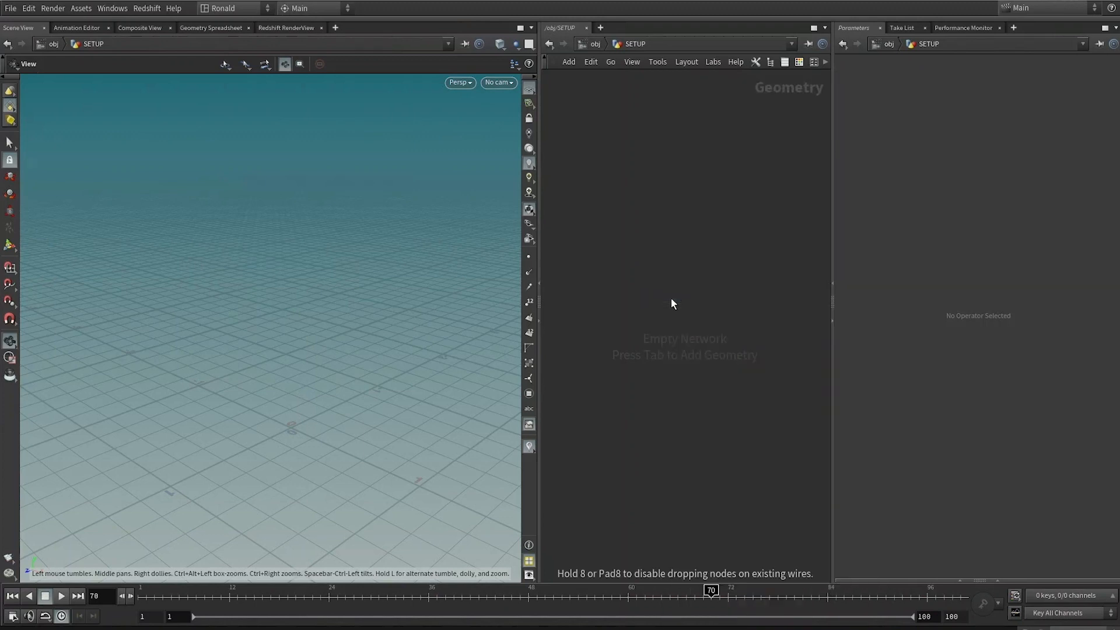
pyautogui.click(671, 303)
# Step: Set the Object Merge's Object 1 to the biped's geo1_deform node inside mocapbiped2/geo
pyautogui.click(1105, 111)
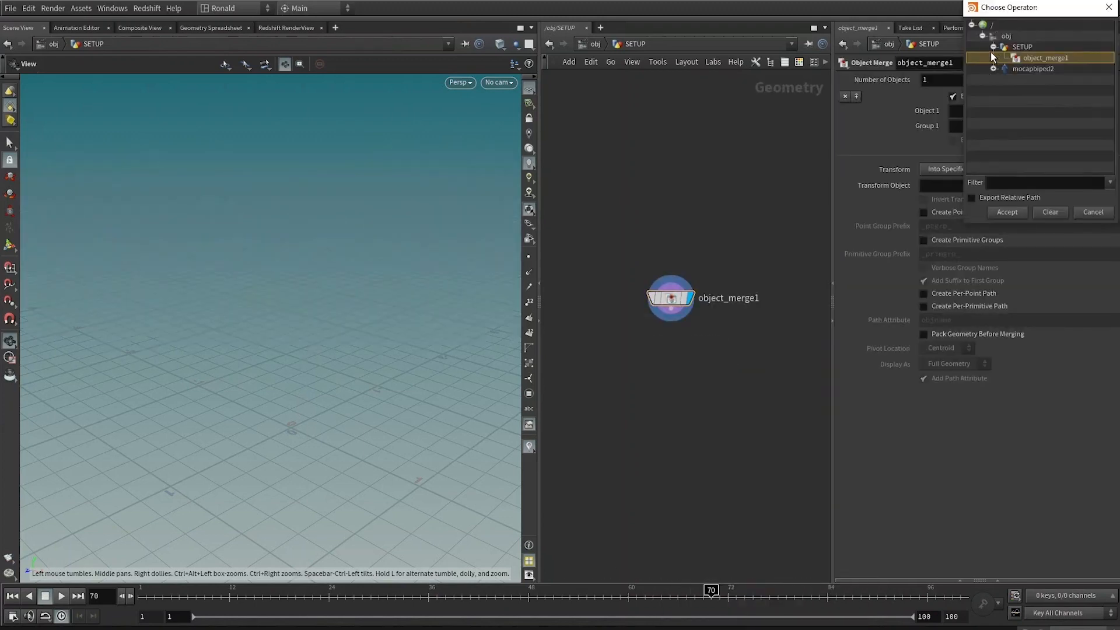
pyautogui.click(993, 69)
pyautogui.scroll(-3, 1053, 115)
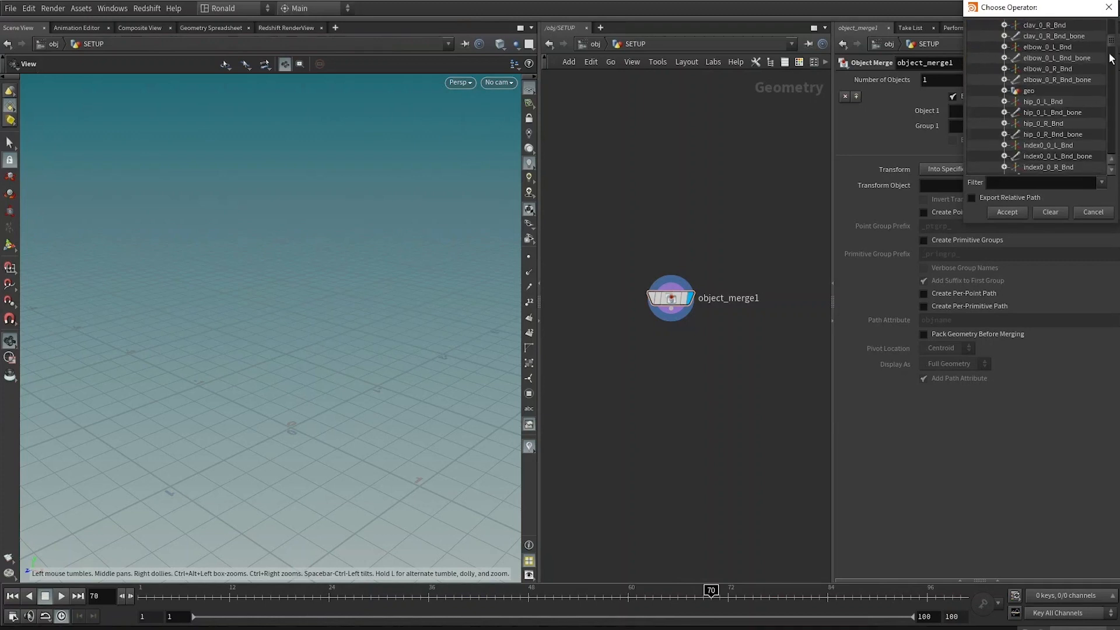
pyautogui.moveTo(1110, 58); pyautogui.dragTo(1107, 162)
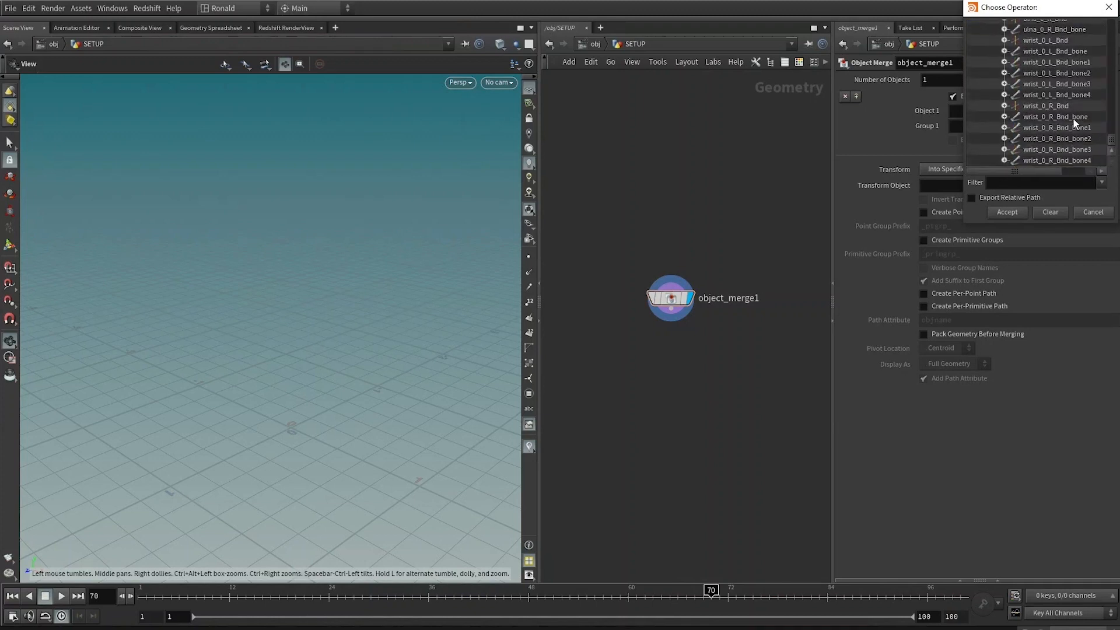
pyautogui.scroll(15, 1073, 121)
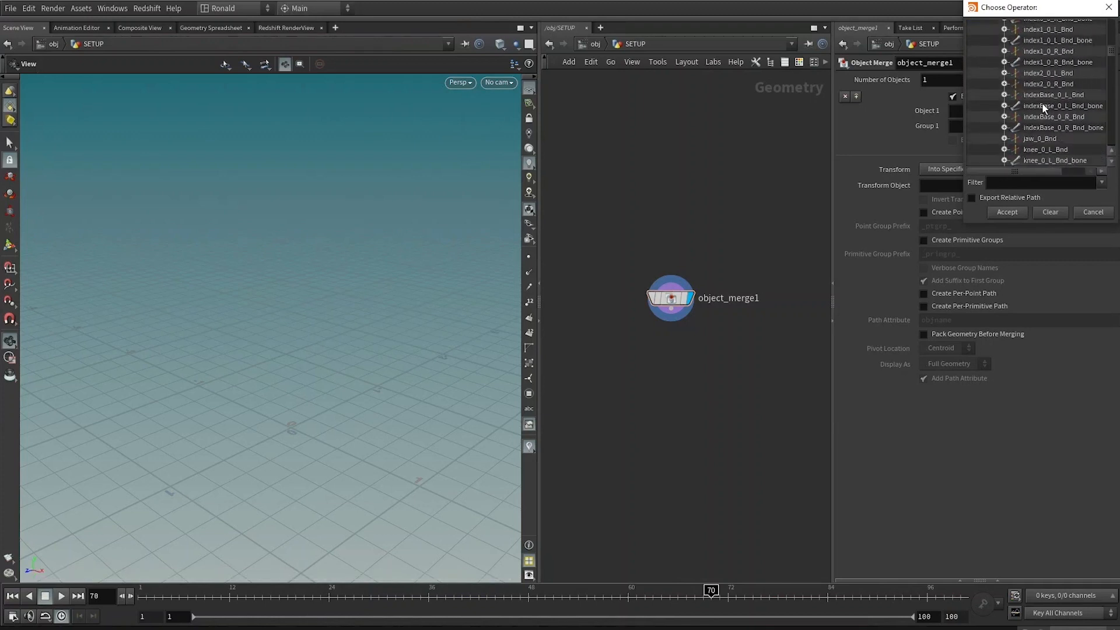
pyautogui.scroll(5, 1043, 108)
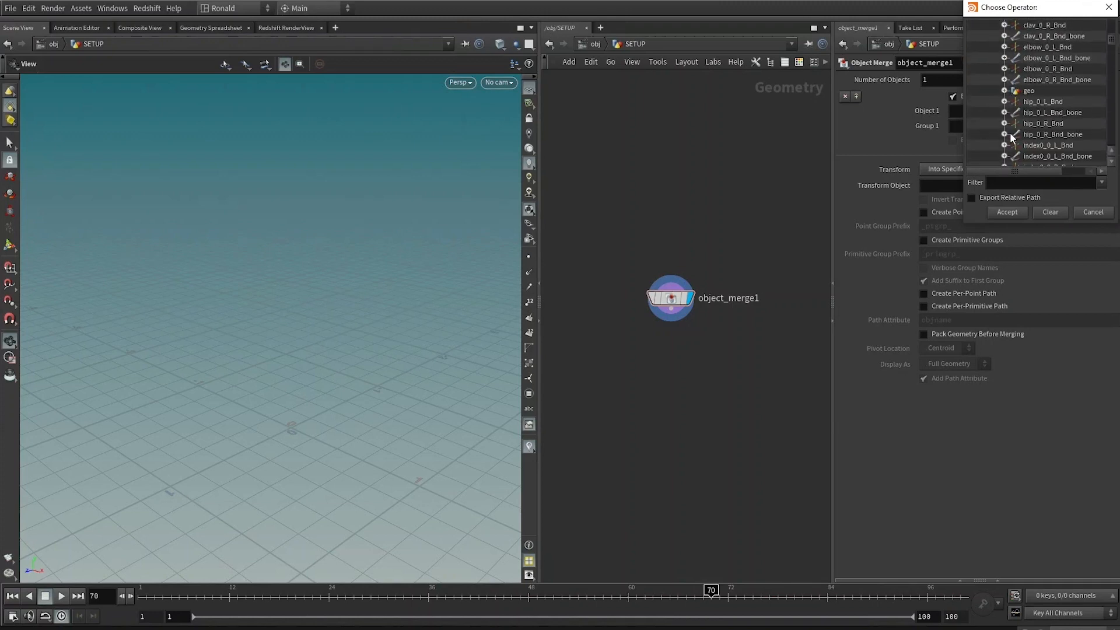
pyautogui.click(1004, 90)
pyautogui.click(1045, 113)
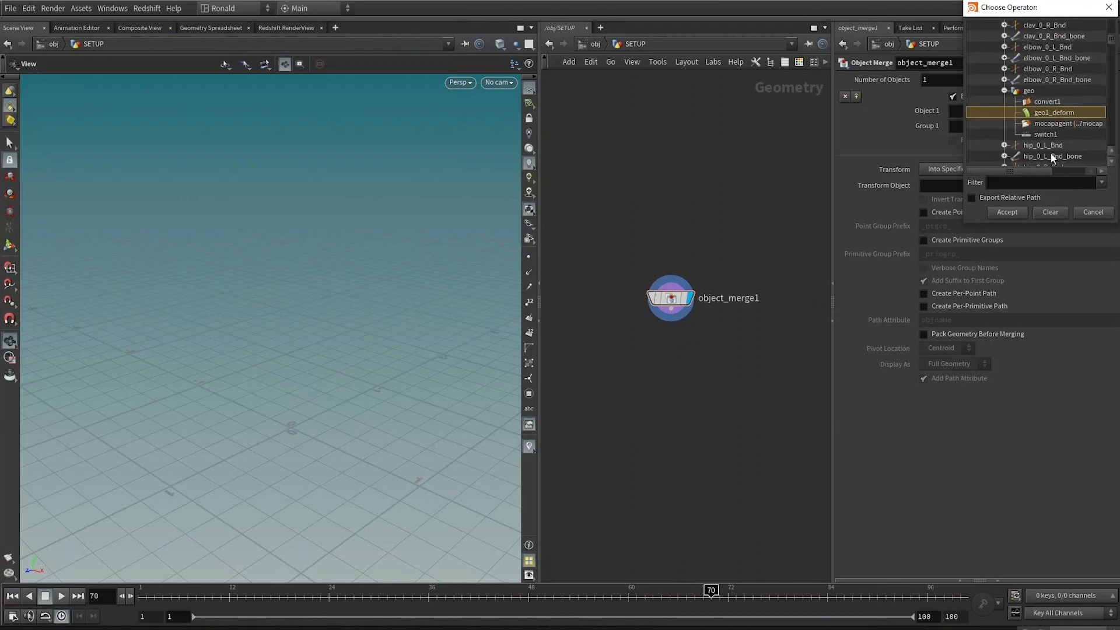
pyautogui.click(1007, 211)
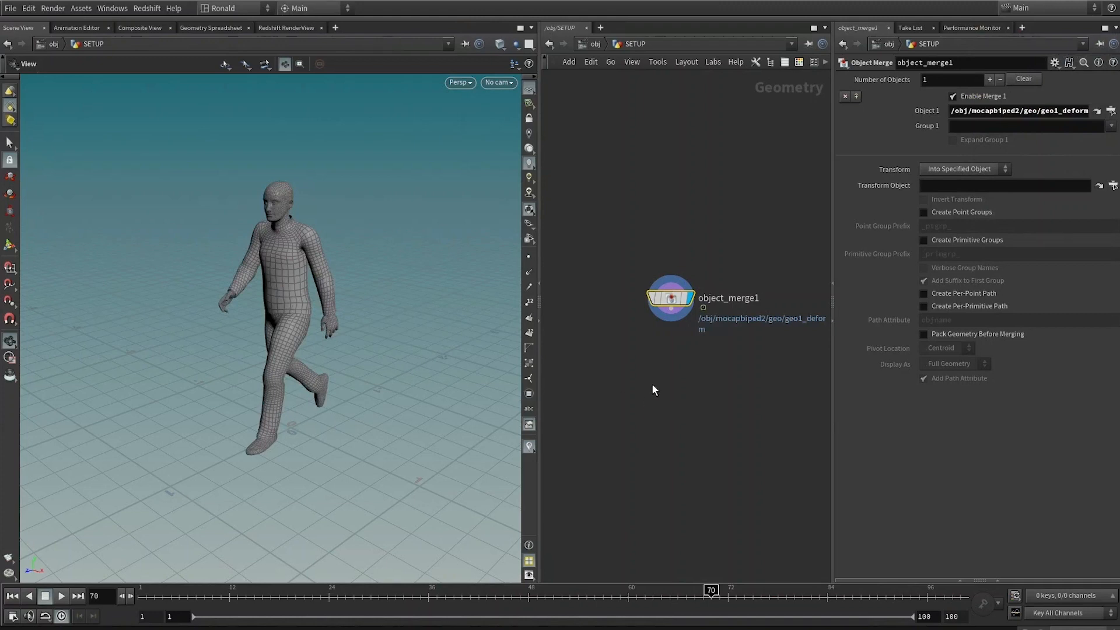
# Step: Return the playhead to frame 1 and add a Grid node beside the Object Merge
pyautogui.moveTo(653, 384); pyautogui.dragTo(671, 361, button='middle')
pyautogui.click(633, 332)
pyautogui.moveTo(611, 331); pyautogui.dragTo(632, 325, button='middle')
pyautogui.hotkey('ctrl', 'Up')
pyautogui.press('Up')
pyautogui.hotkey('ctrl', 'Up')
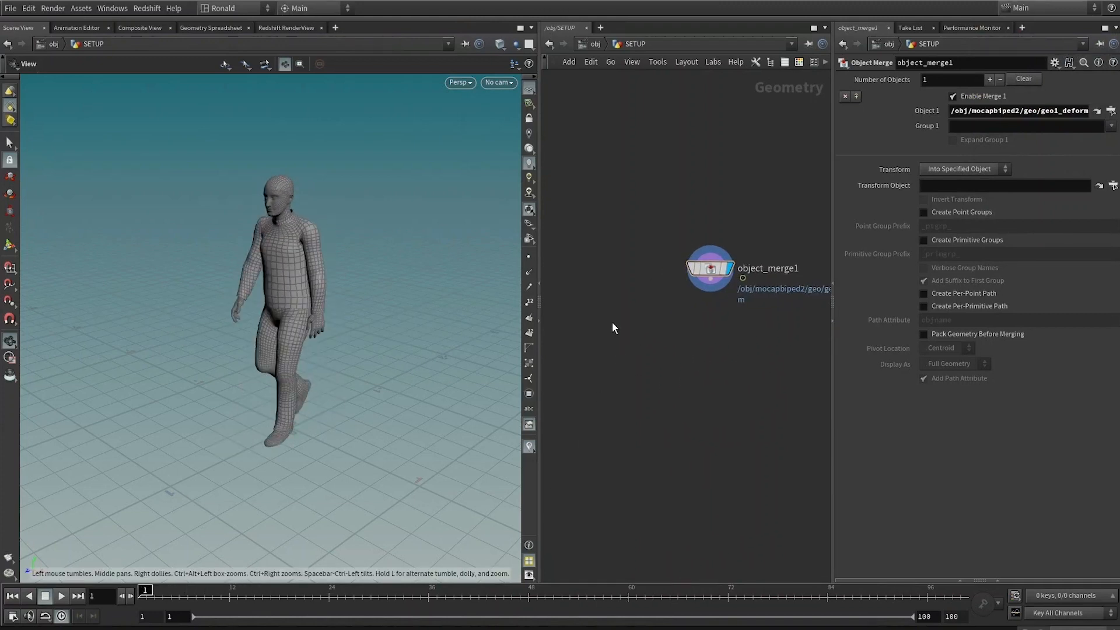
pyautogui.press('Tab')
pyautogui.write('grid')
pyautogui.press('Return')
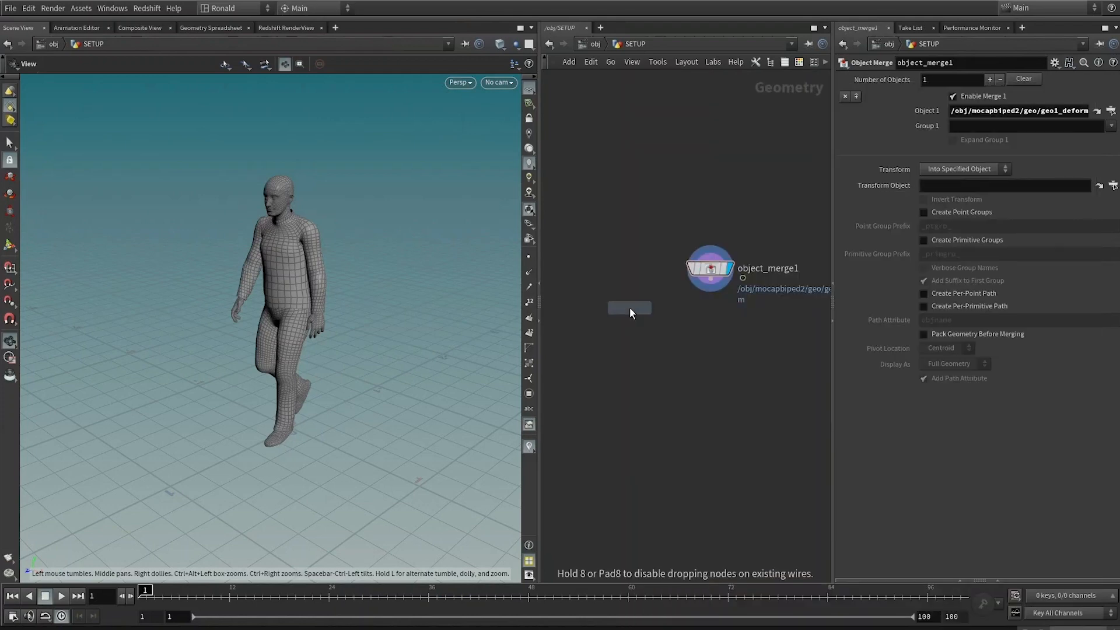
pyautogui.click(629, 307)
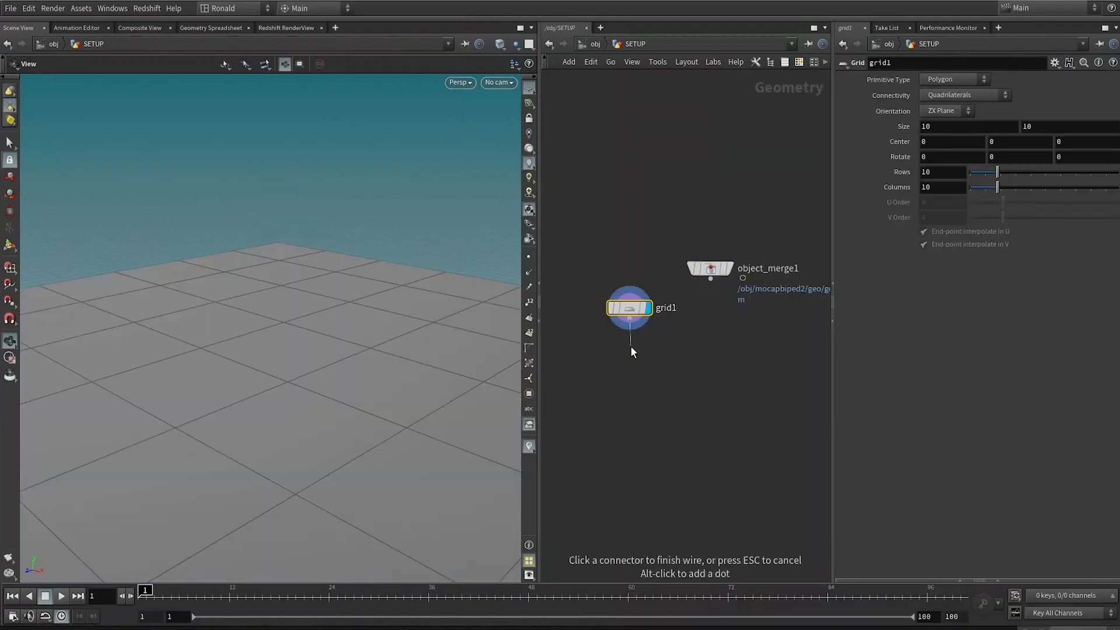
# Step: Add a Match Size node connected below the grid
pyautogui.press('Tab')
pyautogui.write('msi')
pyautogui.press('Return')
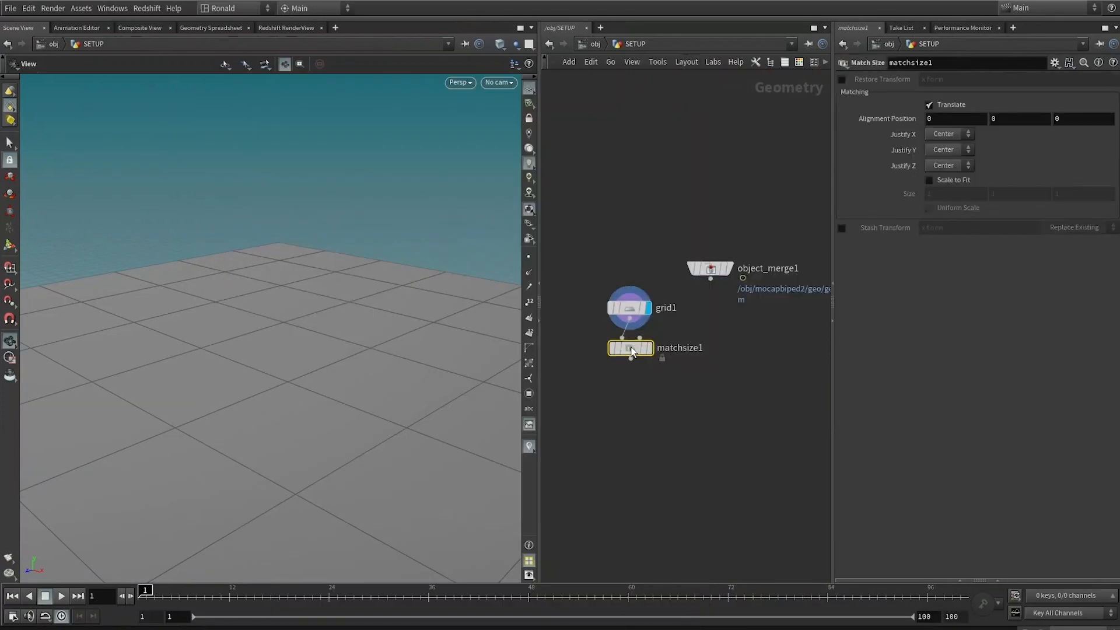
# Step: Wire the Object Merge into the Match Size's second input and make the Match Size the displayed node
pyautogui.moveTo(711, 279); pyautogui.dragTo(639, 342)
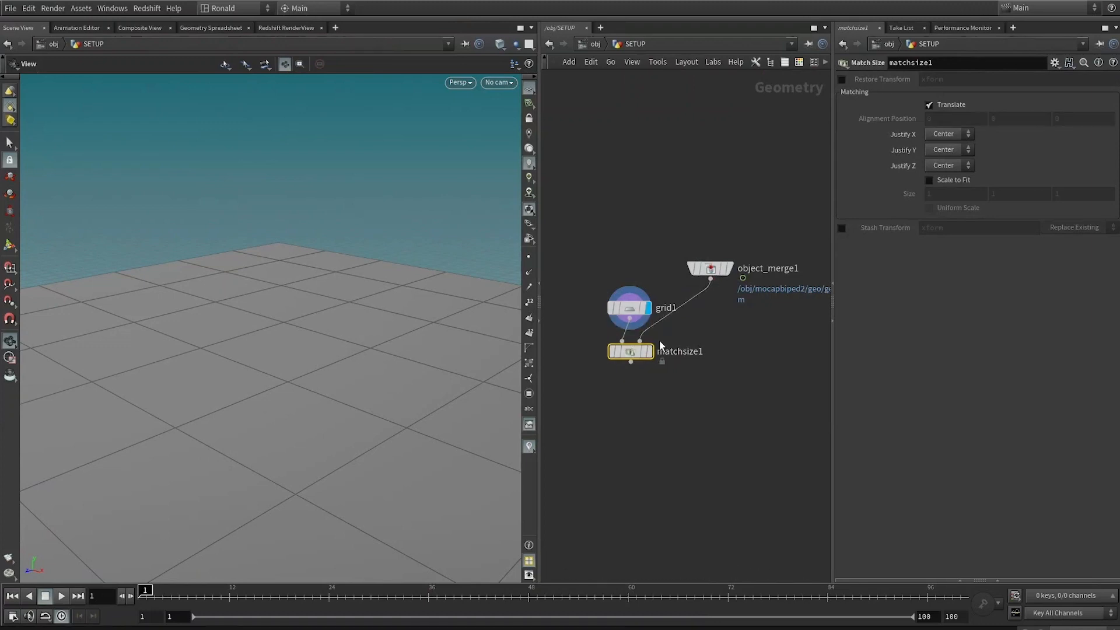
pyautogui.click(649, 351)
pyautogui.press('f')
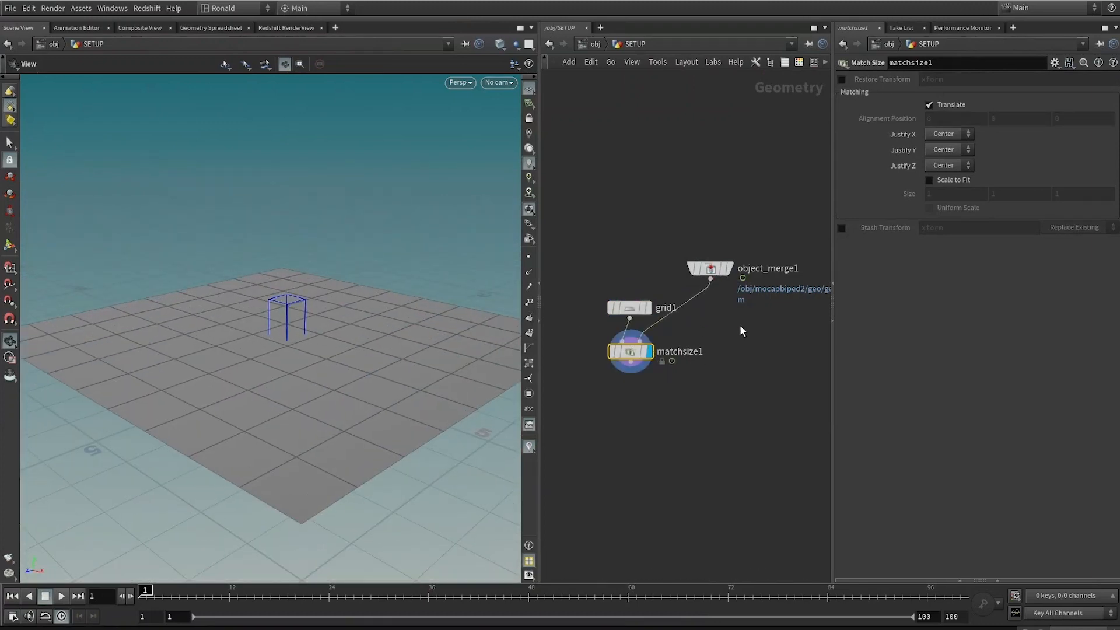
# Step: Set the Match Size's Justify Y to Max so the grid sits on top of the character's bounds
pyautogui.click(943, 149)
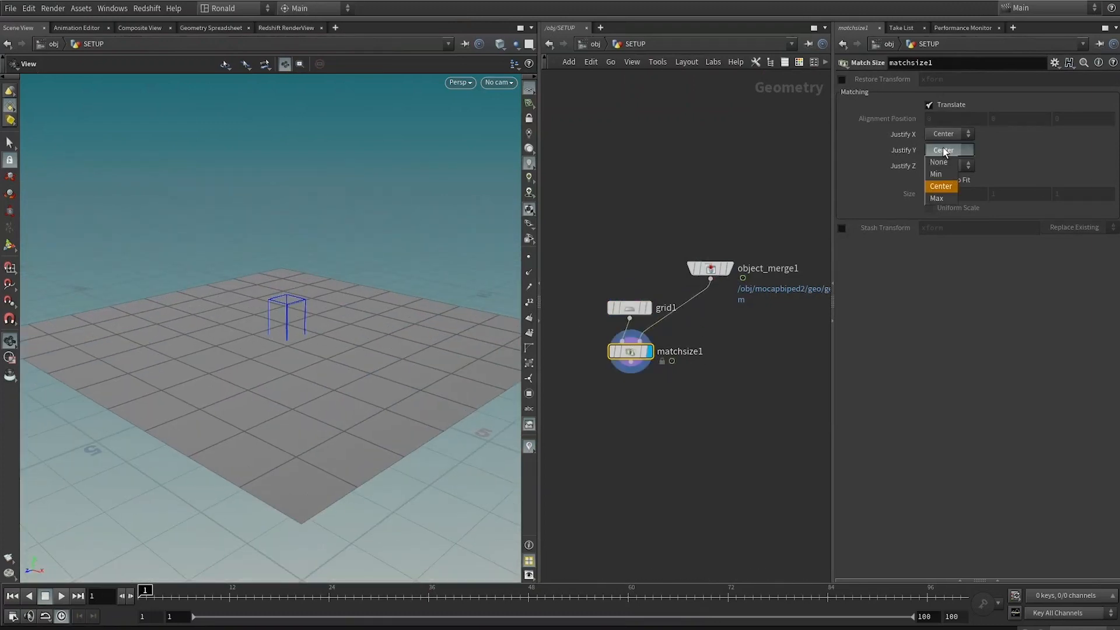
pyautogui.click(940, 196)
pyautogui.moveTo(175, 355); pyautogui.dragTo(266, 354)
pyautogui.press('Up')
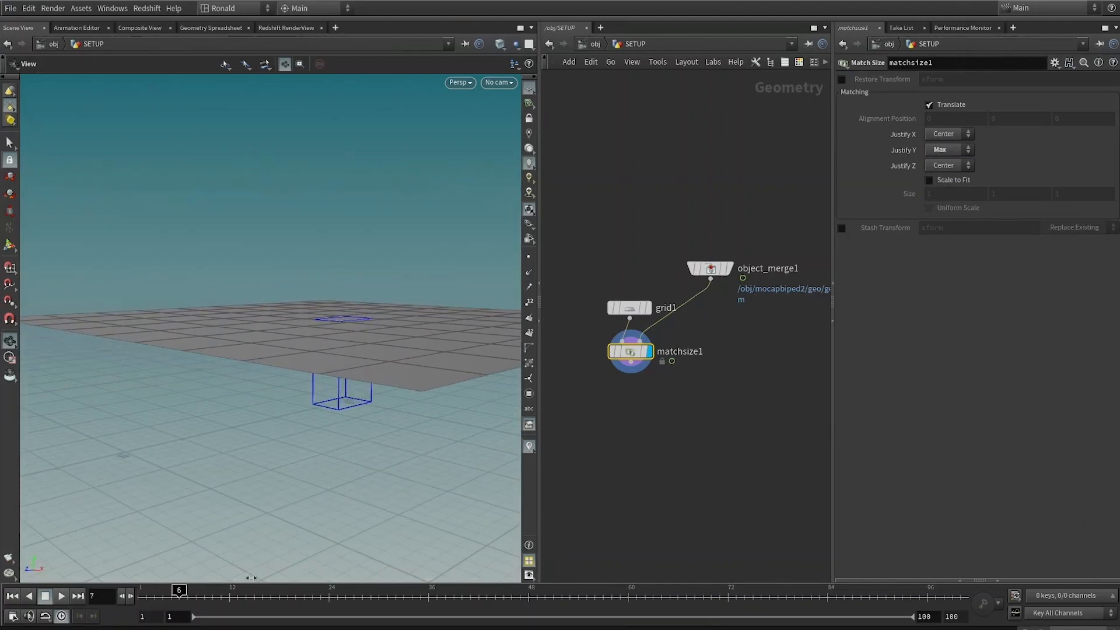
pyautogui.hotkey('ctrl', 'Up')
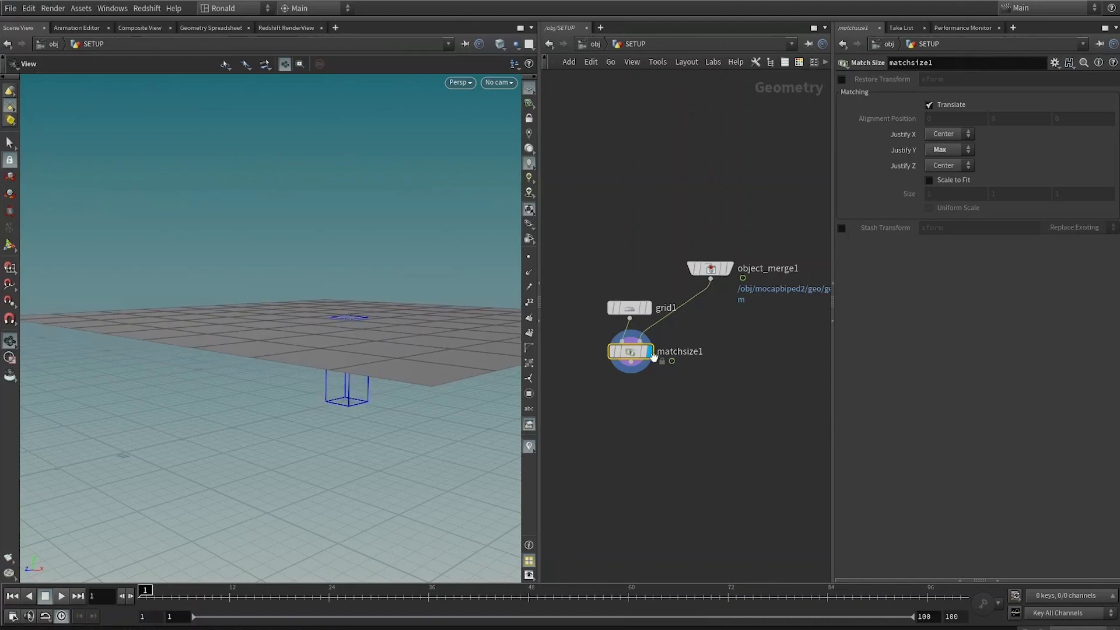
# Step: Insert a Time Shift node between the Object Merge and Match Size, fixing its Frame at 1
pyautogui.press('Tab')
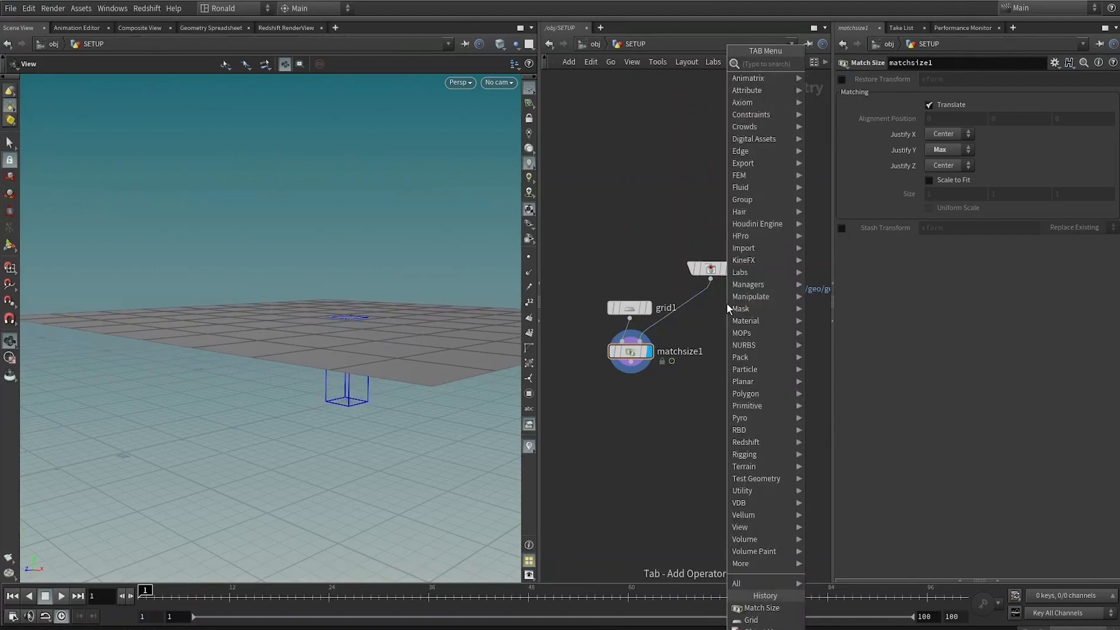
pyautogui.write('times')
pyautogui.press('Return')
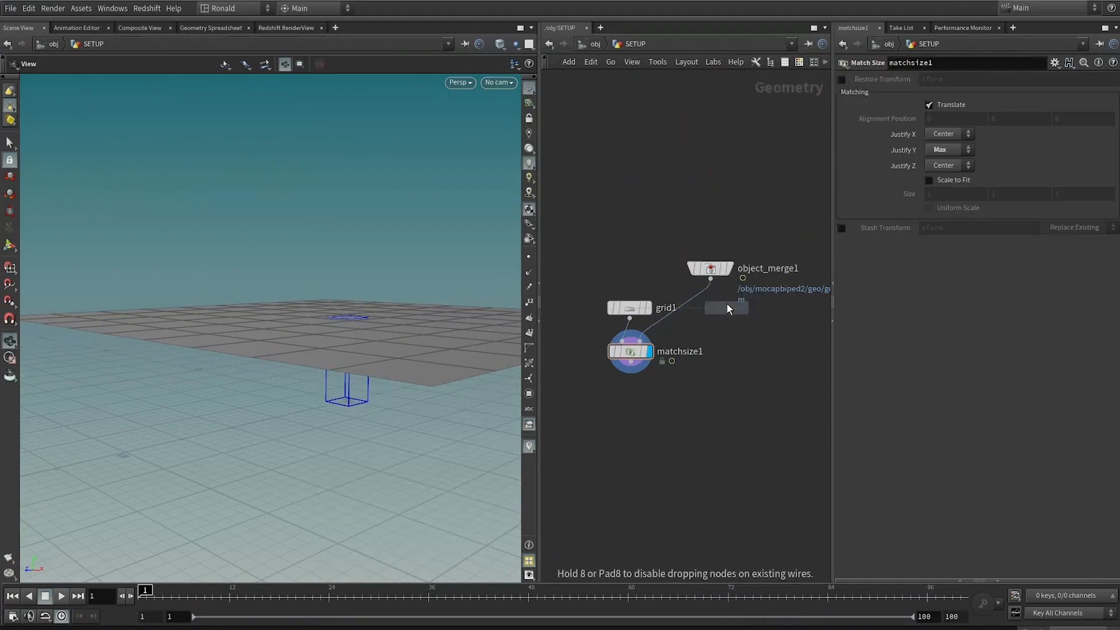
pyautogui.click(705, 323)
pyautogui.moveTo(705, 323); pyautogui.dragTo(683, 311)
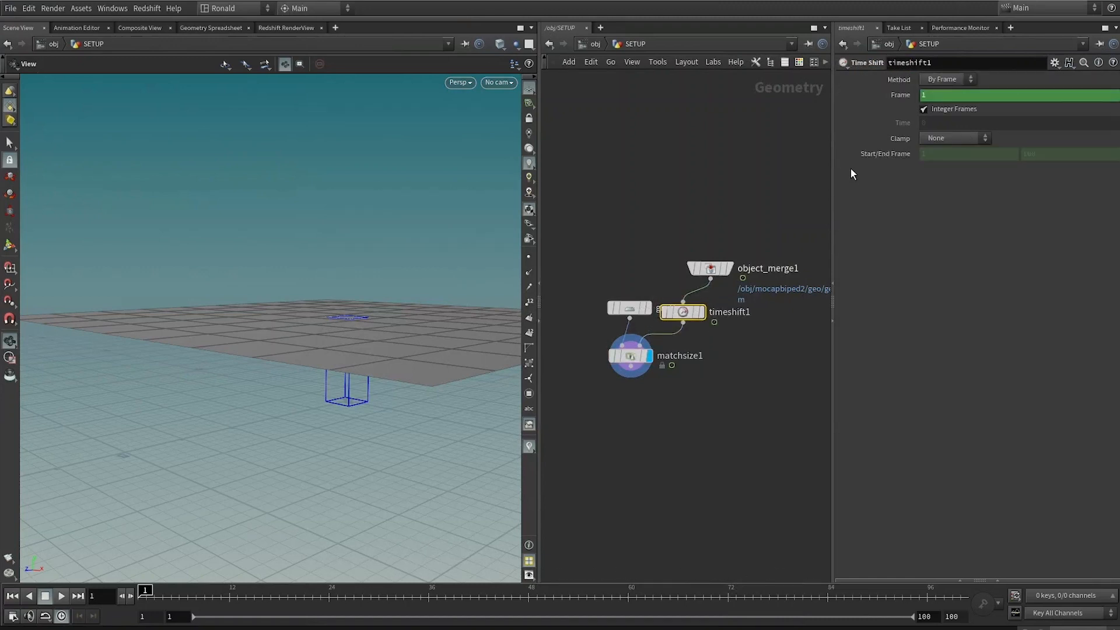
pyautogui.keyDown('ctrl'); pyautogui.keyDown('shift'); pyautogui.click(954, 97); pyautogui.keyUp('shift'); pyautogui.keyUp('ctrl')
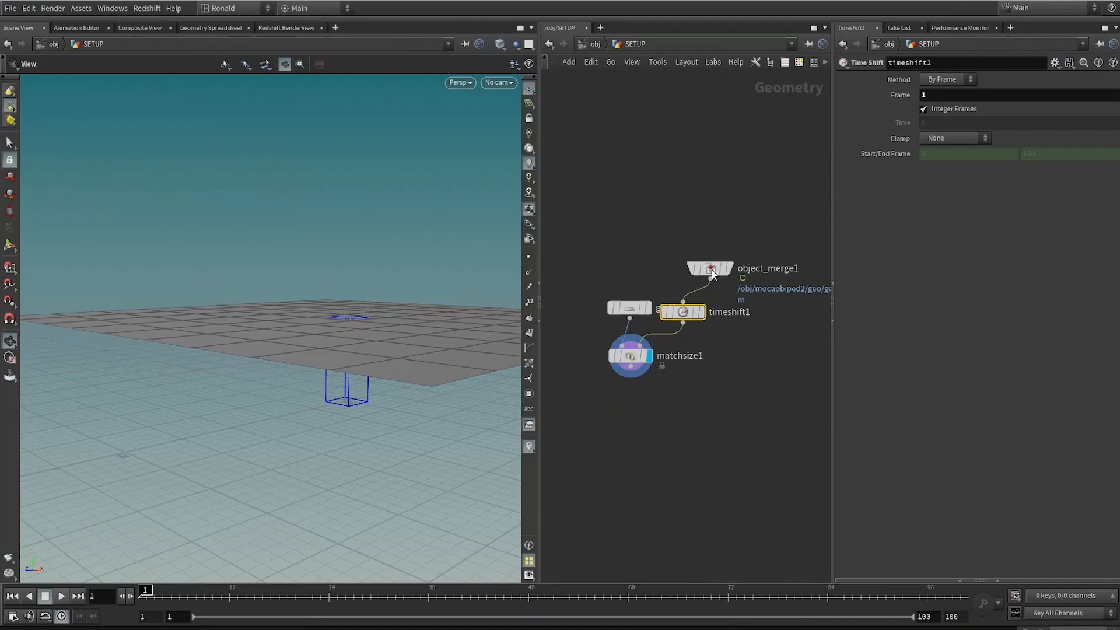
# Step: Rearrange the network nodes and add a Transform node below the Match Size
pyautogui.moveTo(712, 271); pyautogui.dragTo(778, 235)
pyautogui.moveTo(630, 308); pyautogui.dragTo(579, 312)
pyautogui.scroll(5, 394, 537)
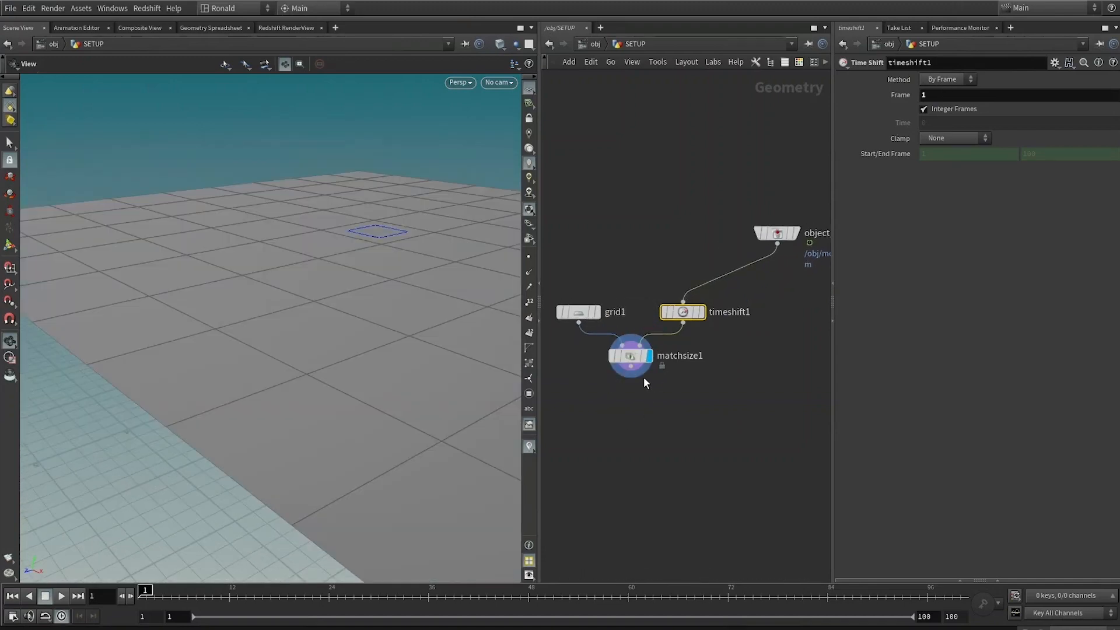
pyautogui.press('Tab')
pyautogui.write('tra')
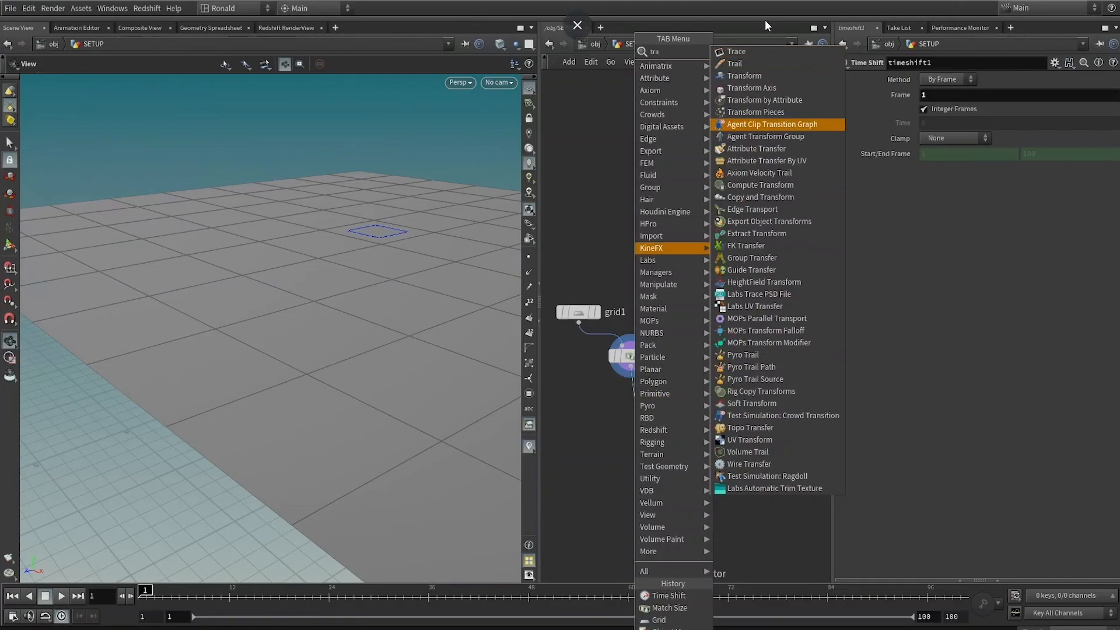
pyautogui.click(759, 76)
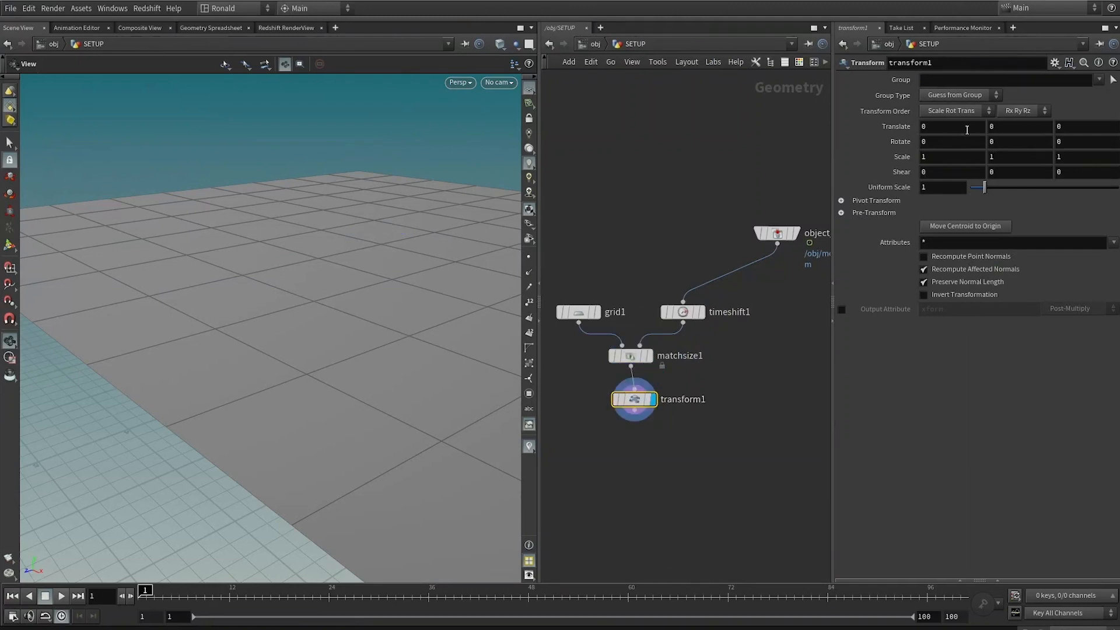
# Step: Set the Transform's Translate Y to 0.1 and Rotate Y to 45
pyautogui.click(998, 127)
pyautogui.write('.1')
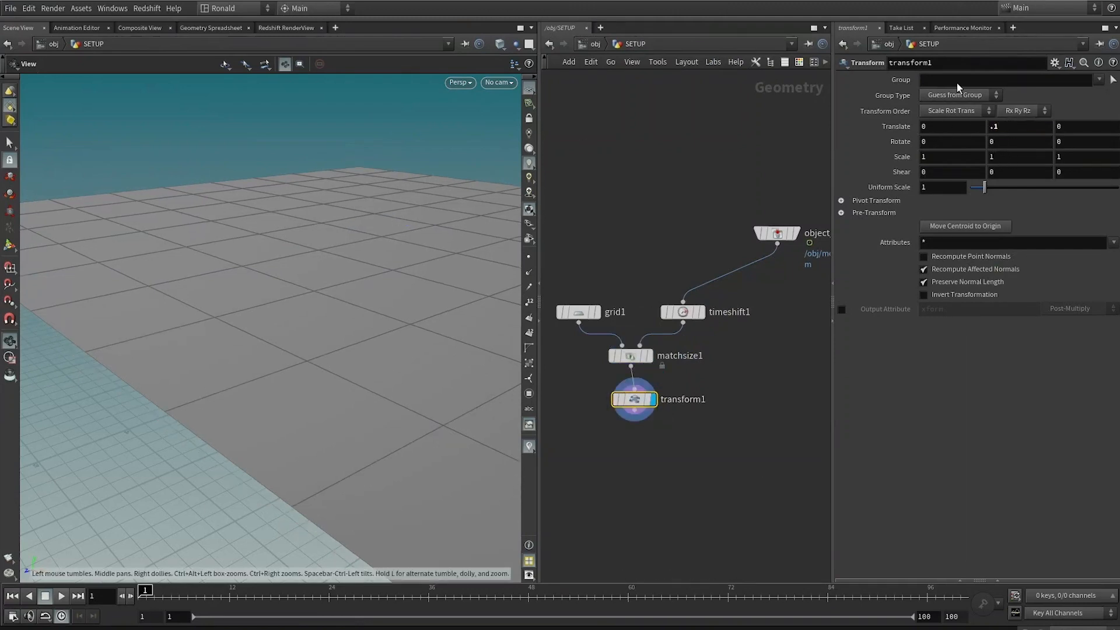
pyautogui.click(1000, 141)
pyautogui.write('45')
pyautogui.press('Return')
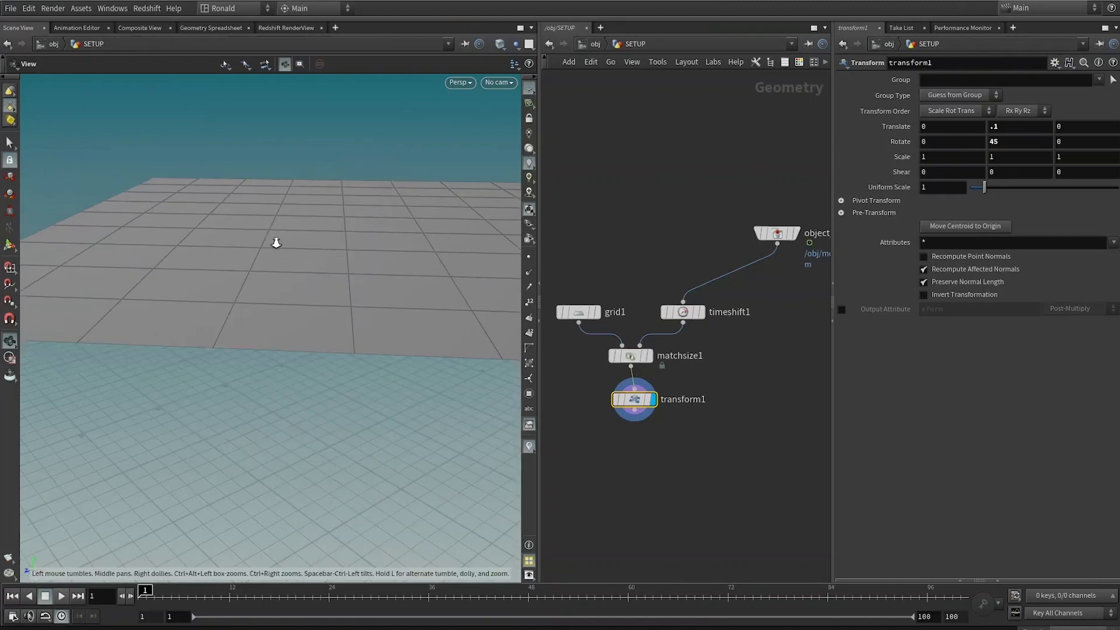
# Step: Template the Object Merge to show the biped and set the grid's size to 2 by 2
pyautogui.click(792, 234)
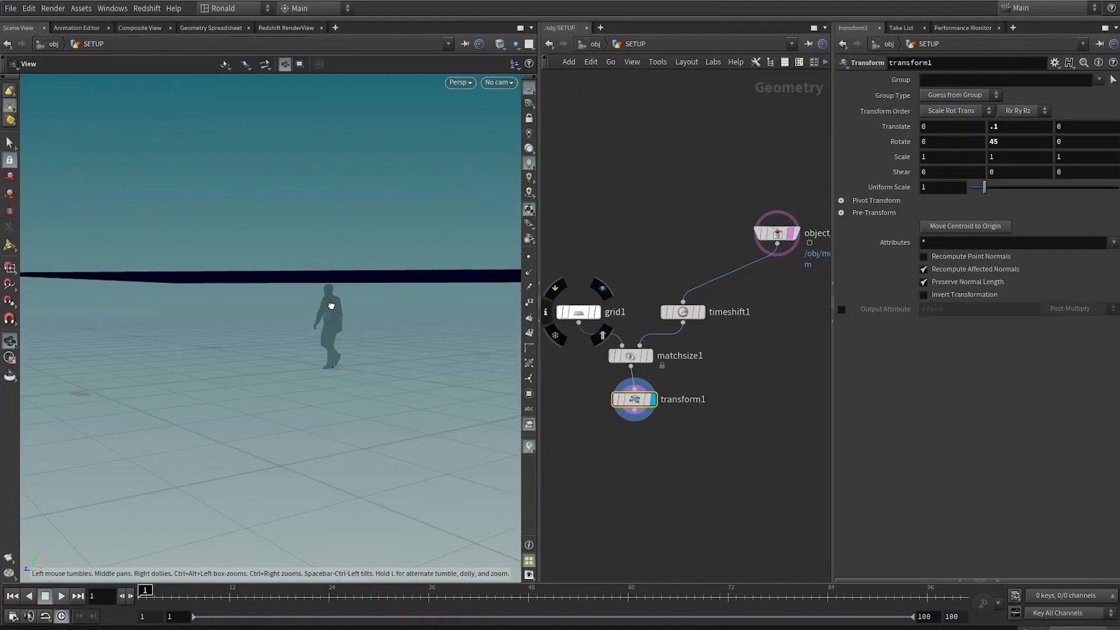
pyautogui.click(578, 311)
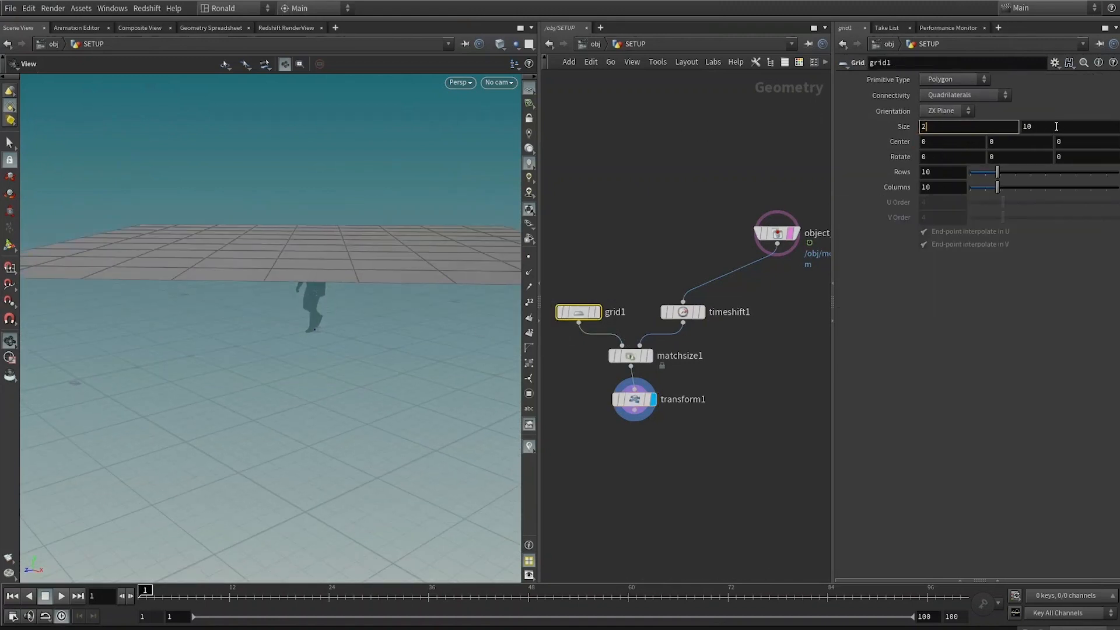
pyautogui.moveTo(461, 269)
pyautogui.mouseDown()
pyautogui.moveTo(457, 245)
pyautogui.moveTo(415, 267)
pyautogui.moveTo(455, 257)
pyautogui.mouseUp()
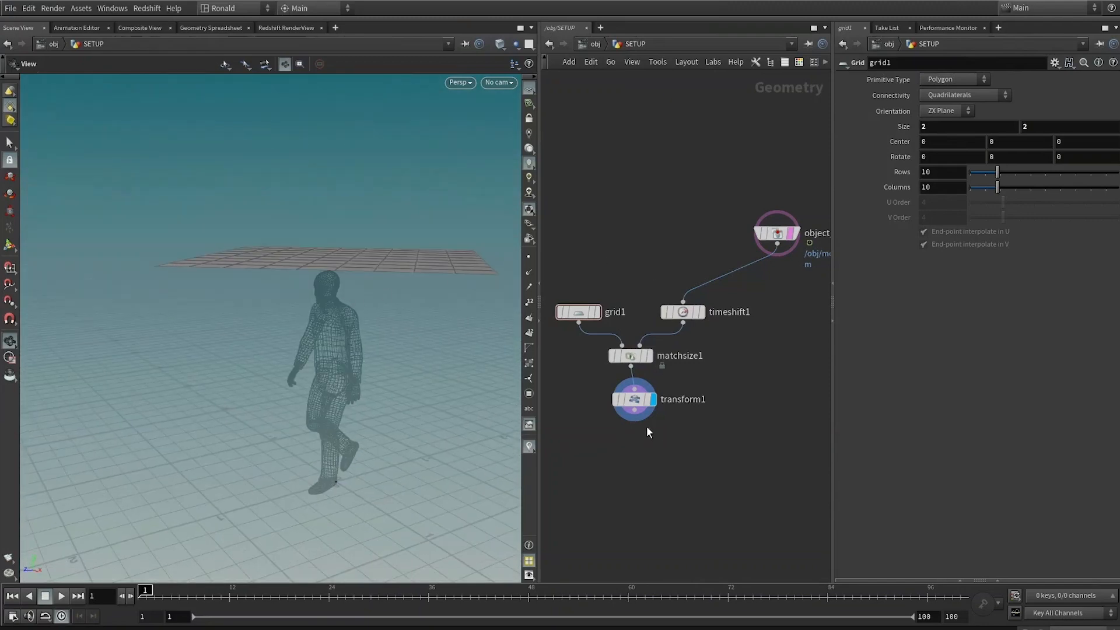
# Step: Insert a Subdivide node between the grid and the Match Size and make it the displayed node
pyautogui.moveTo(635, 402); pyautogui.dragTo(631, 399)
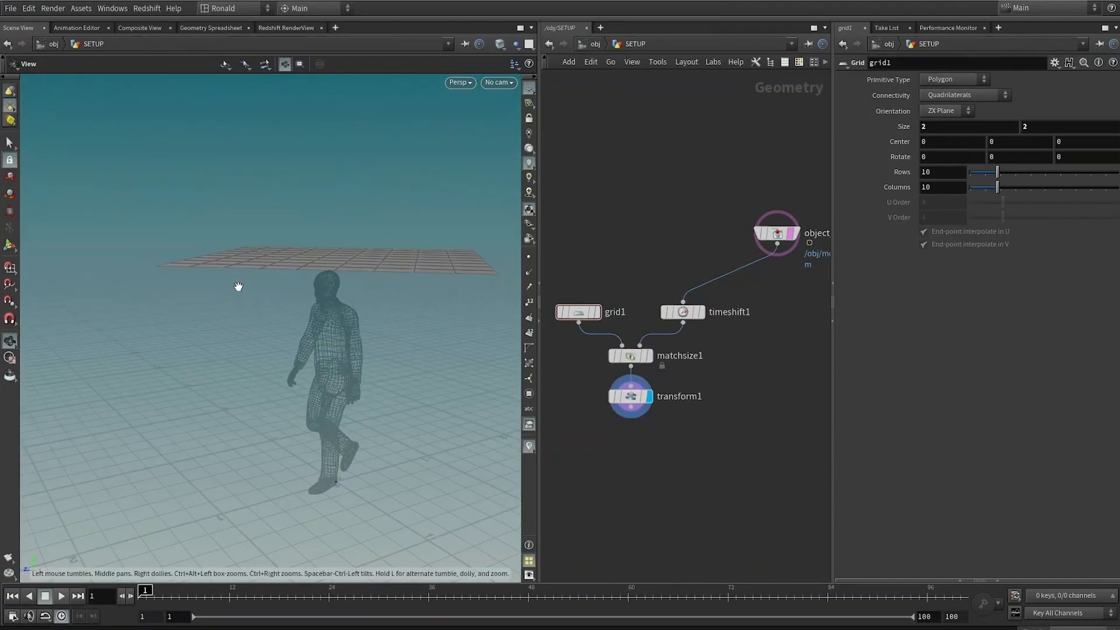
pyautogui.moveTo(579, 310); pyautogui.dragTo(576, 216)
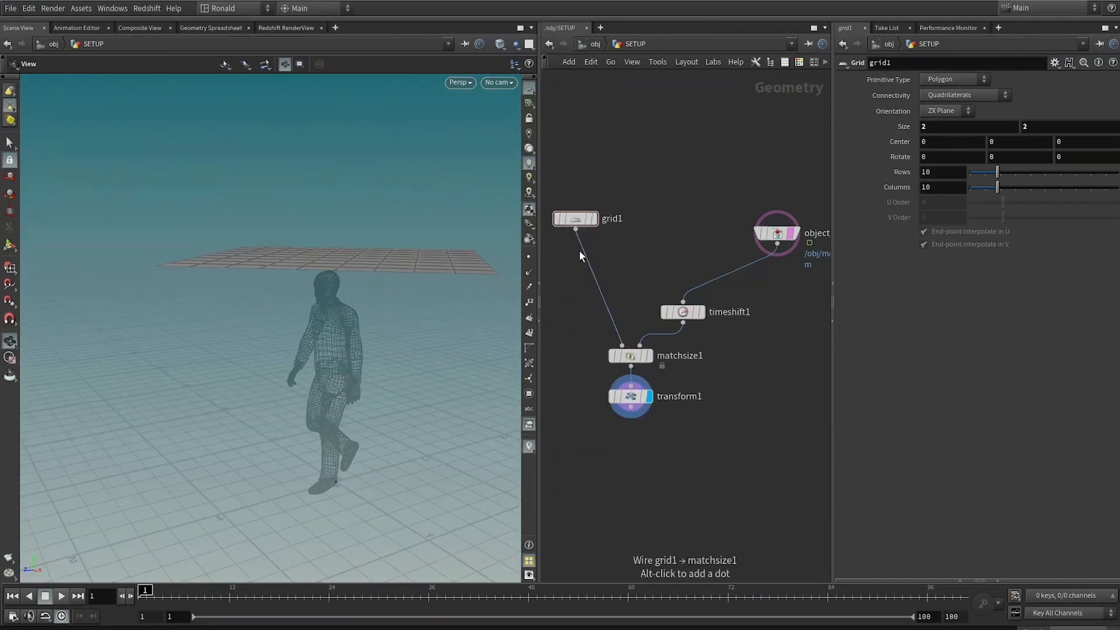
pyautogui.press('Tab')
pyautogui.write('sub')
pyautogui.press('Return')
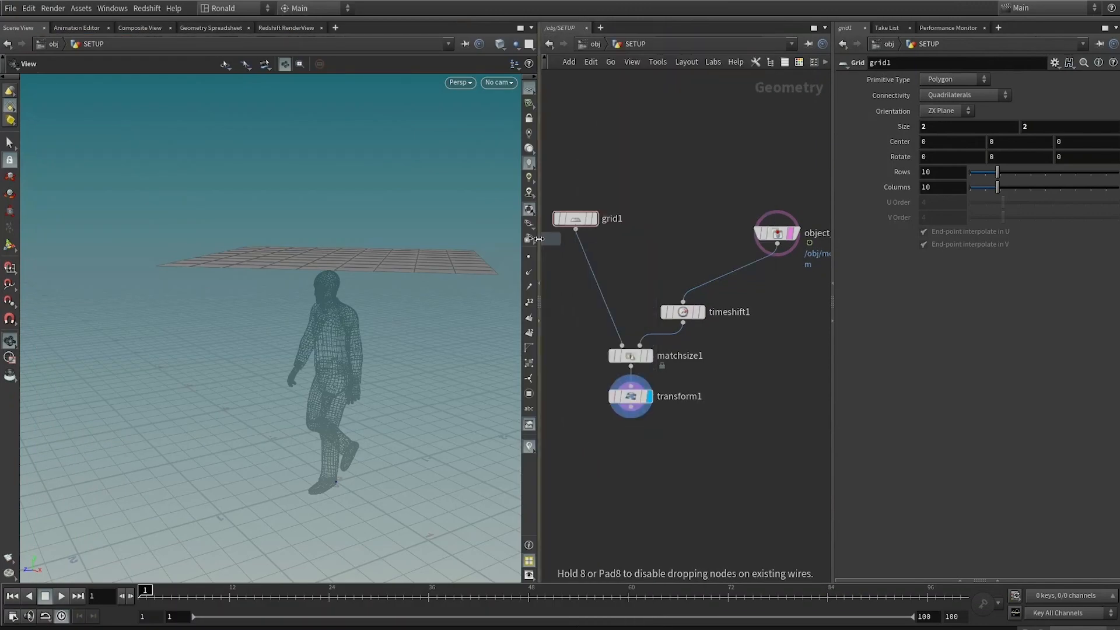
pyautogui.click(579, 262)
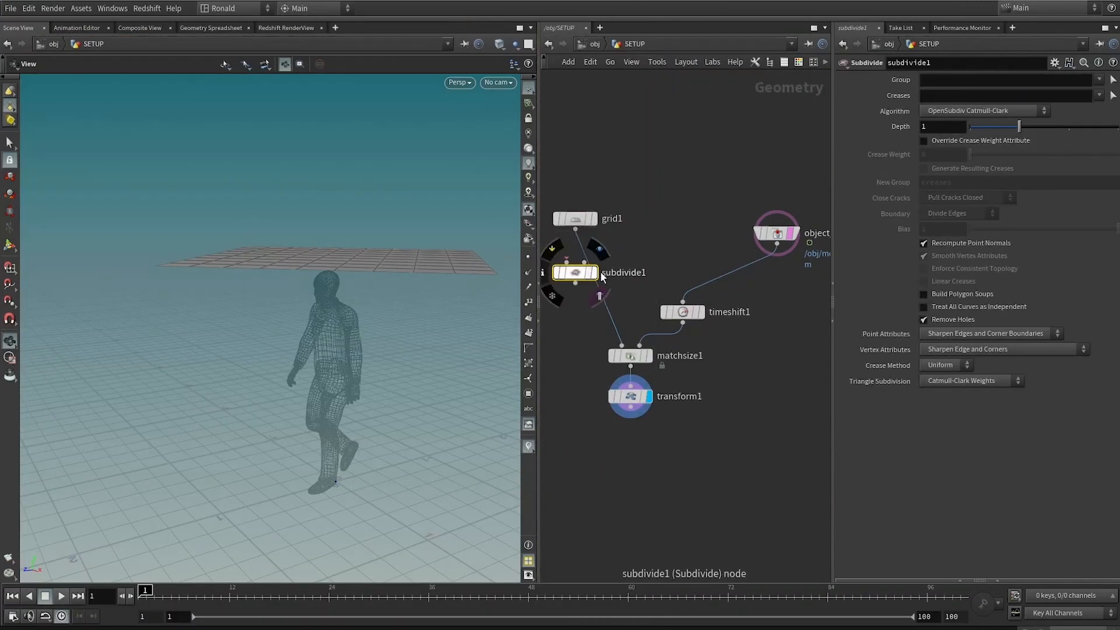
pyautogui.moveTo(580, 271)
pyautogui.mouseDown()
pyautogui.moveTo(582, 262)
pyautogui.moveTo(579, 286)
pyautogui.mouseUp()
pyautogui.click(594, 287)
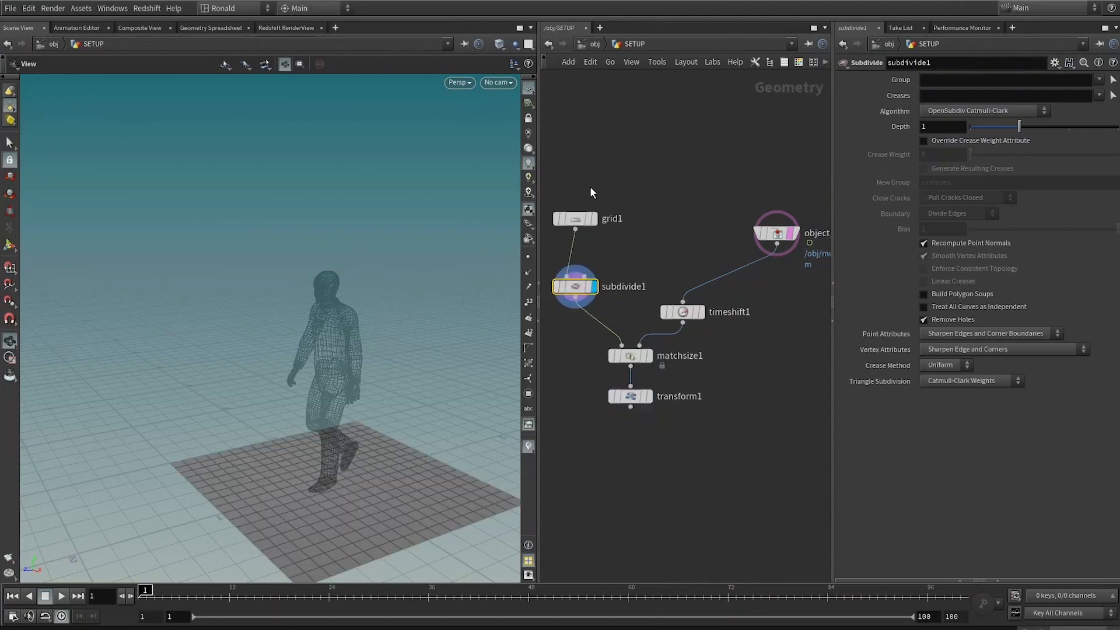
# Step: Set the Subdivide node's Depth to 2
pyautogui.click(577, 219)
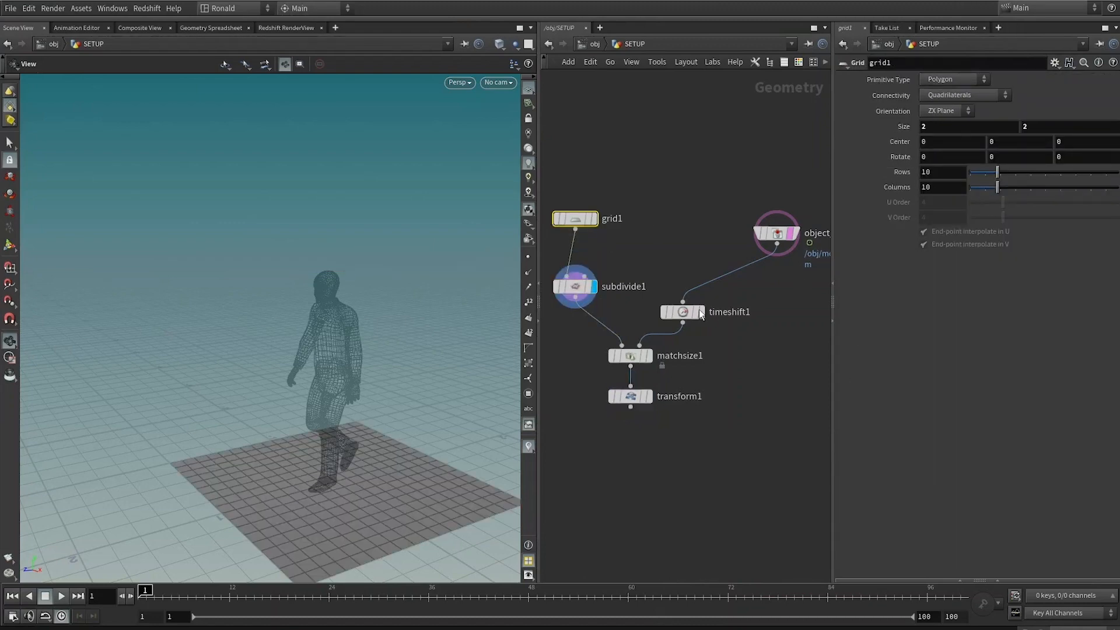
pyautogui.click(575, 286)
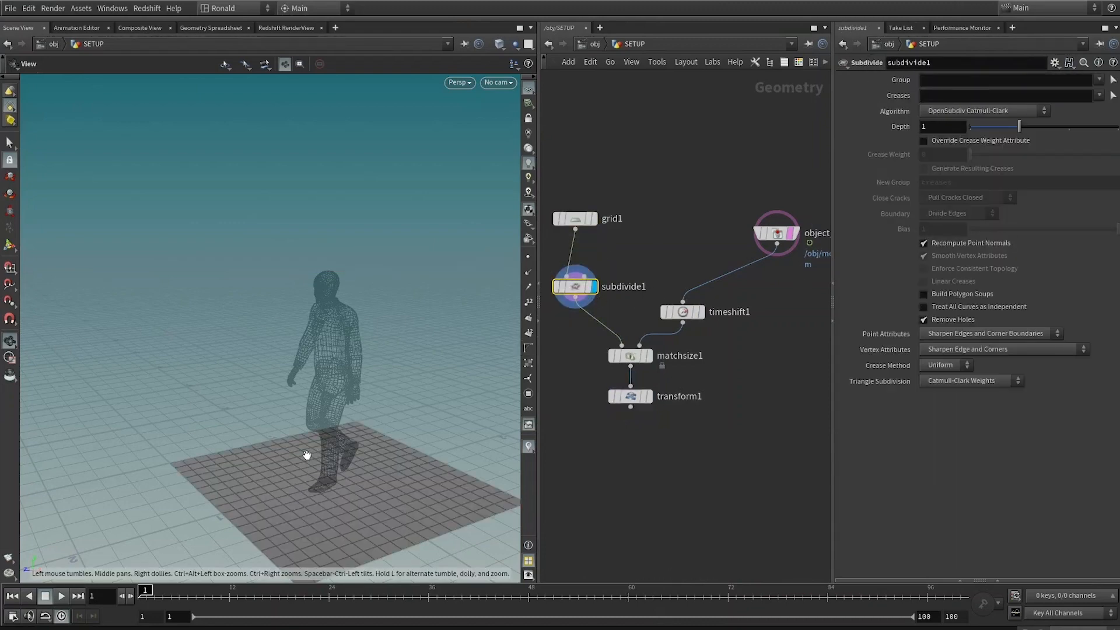
pyautogui.moveTo(304, 489); pyautogui.dragTo(343, 470)
pyautogui.moveTo(342, 470); pyautogui.dragTo(337, 399, button='middle')
pyautogui.moveTo(937, 126); pyautogui.dragTo(812, 165)
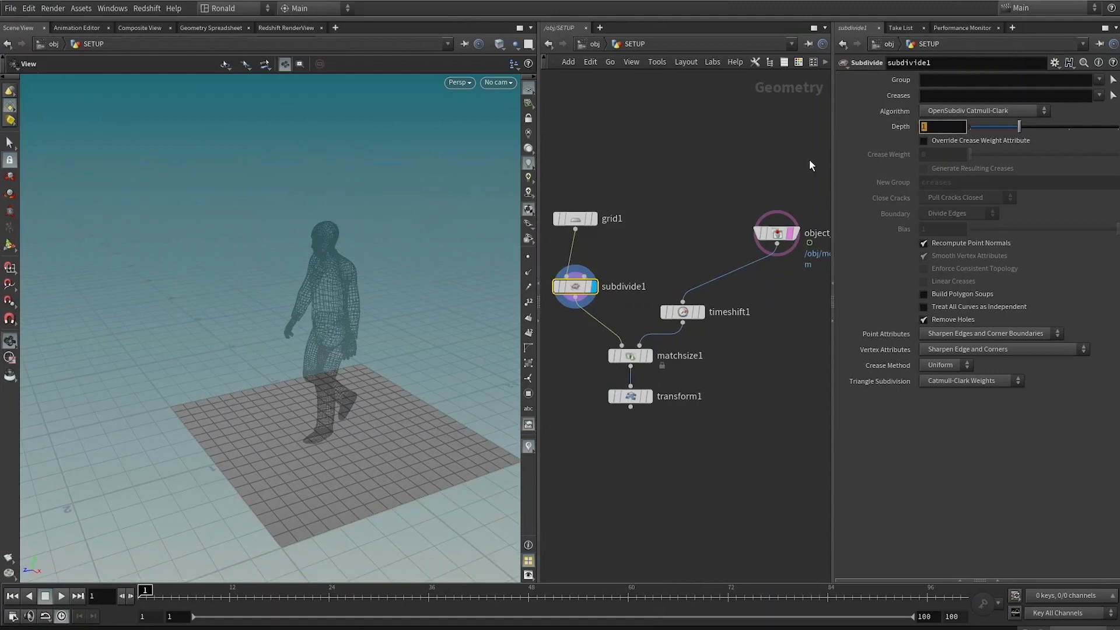
pyautogui.write('3')
pyautogui.press('Return')
pyautogui.moveTo(874, 124); pyautogui.dragTo(715, 215)
pyautogui.write('2')
pyautogui.press('Return')
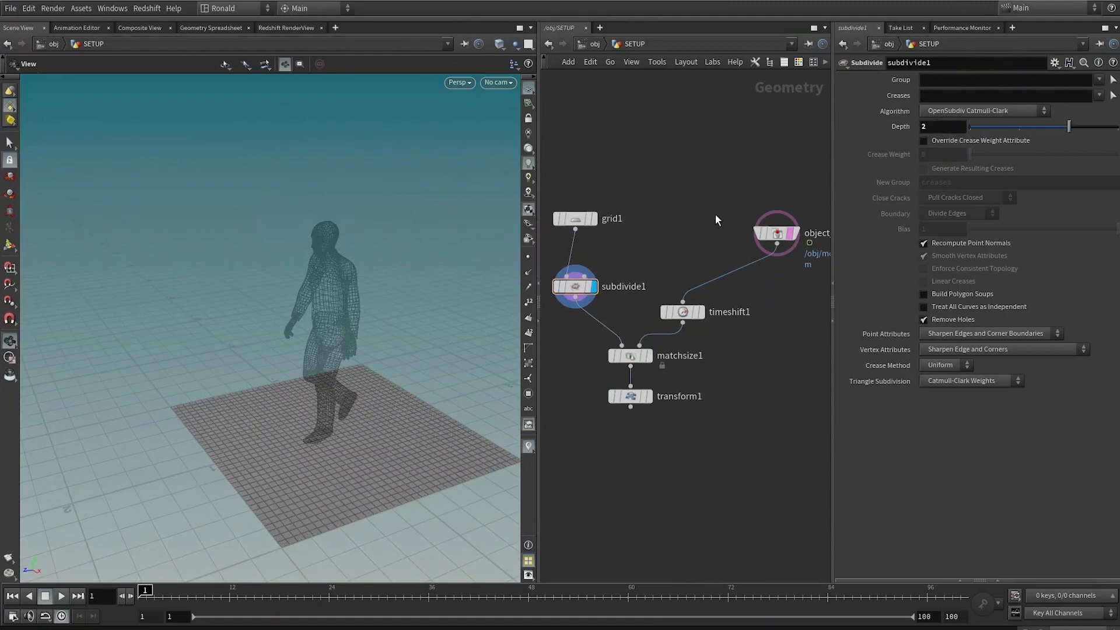
# Step: Add a Vellum Configure Cloth node below the Transform and make it the displayed node
pyautogui.click(649, 396)
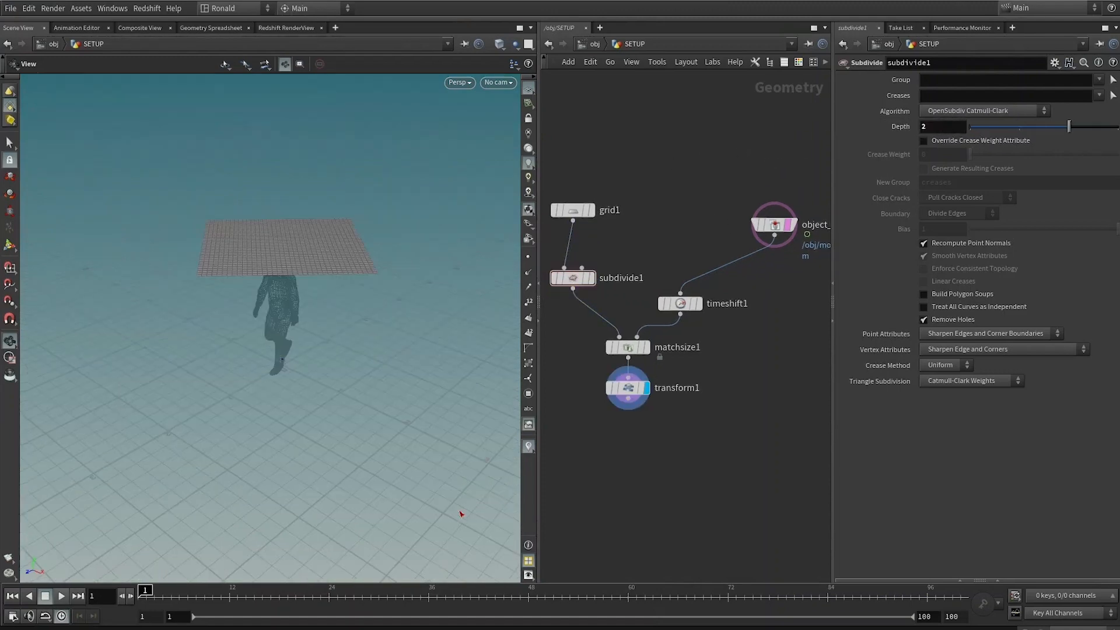
pyautogui.press('Tab')
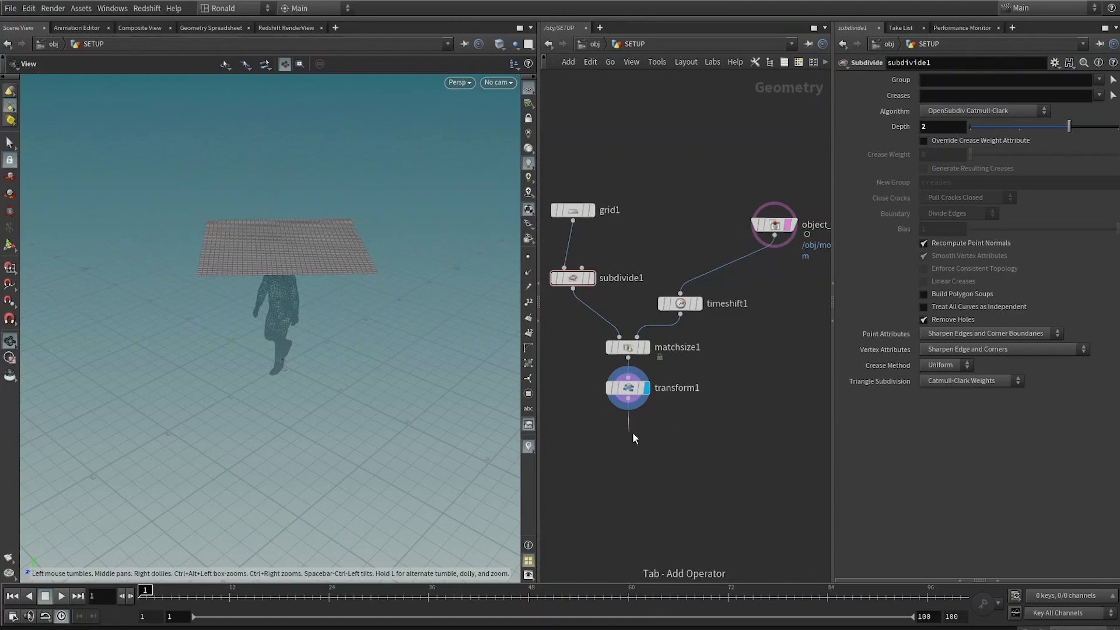
pyautogui.write('vcc')
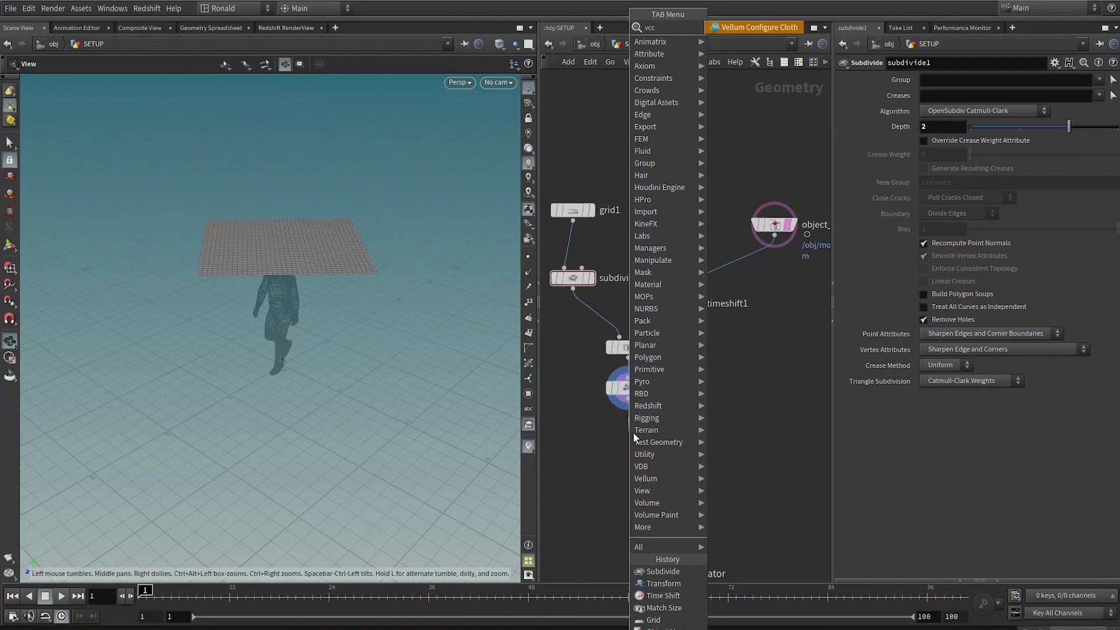
pyautogui.press('Return')
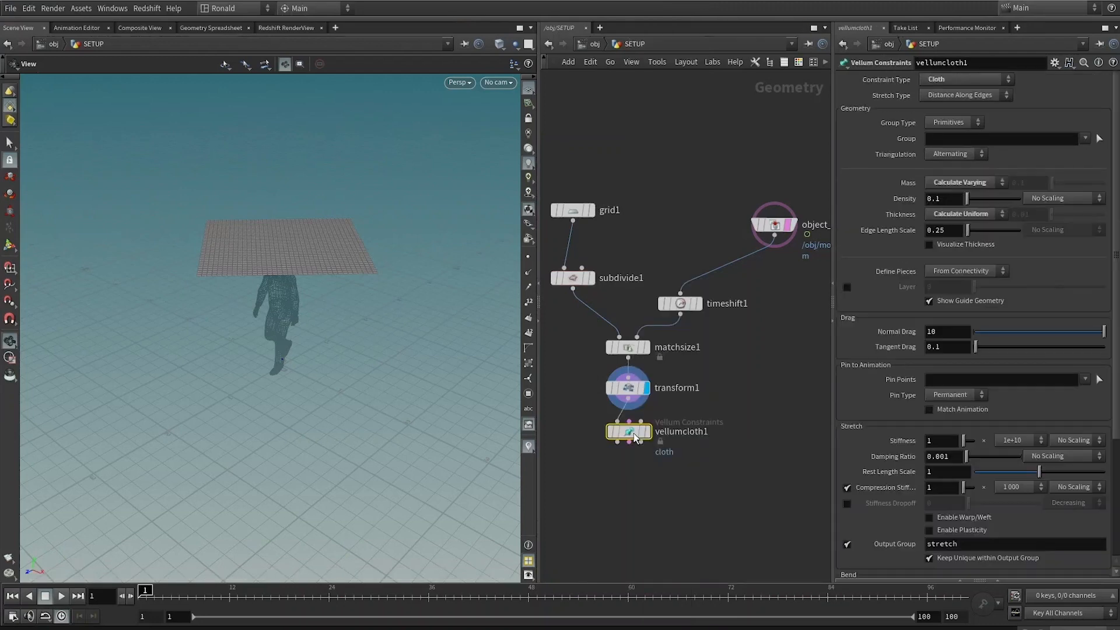
pyautogui.click(648, 432)
pyautogui.moveTo(643, 486); pyautogui.dragTo(646, 440, button='middle')
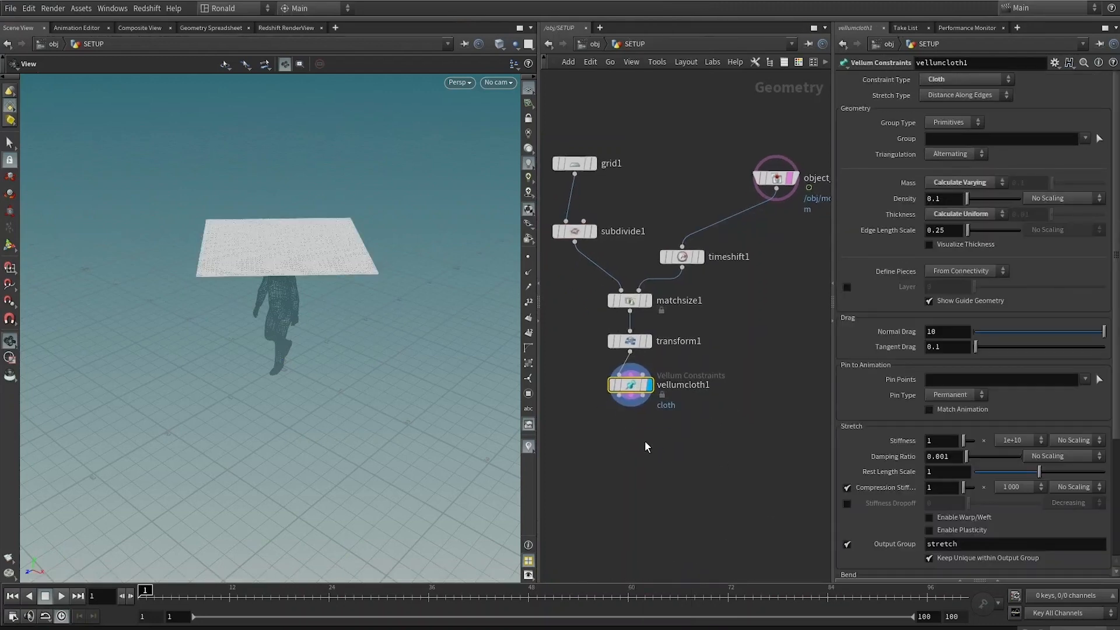
pyautogui.click(619, 396)
# Step: Add a Vellum Solver connected below the Vellum cloth node
pyautogui.press('Tab')
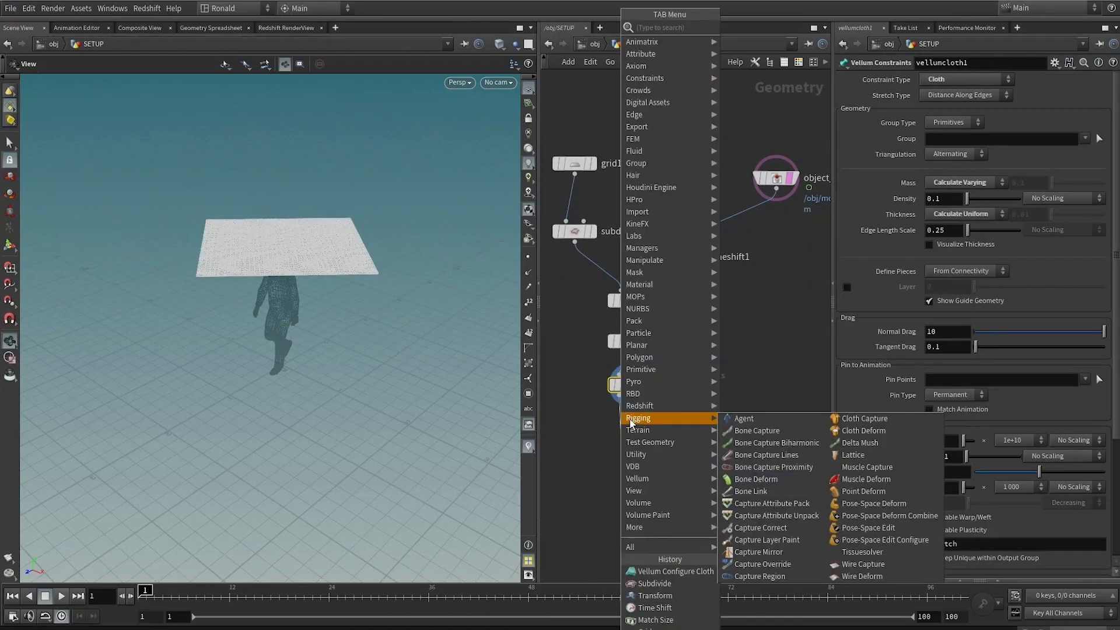
pyautogui.write('vsol')
pyautogui.press('Return')
pyautogui.moveTo(290, 360); pyautogui.dragTo(289, 342)
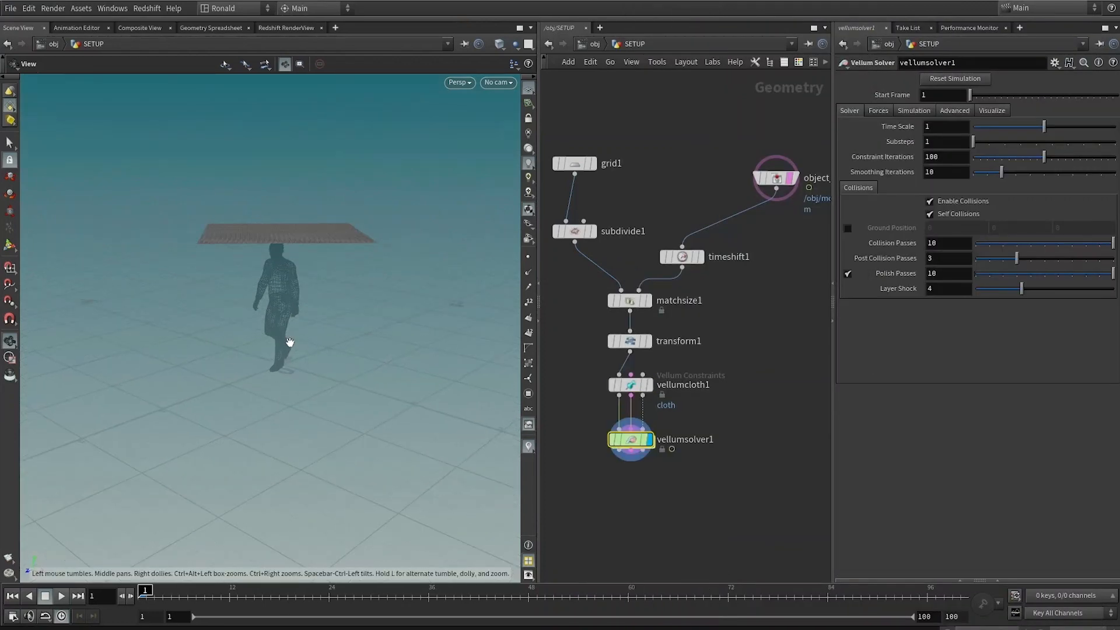
# Step: Play the simulation and watch how the cloth falls relative to the character
pyautogui.press('Up')
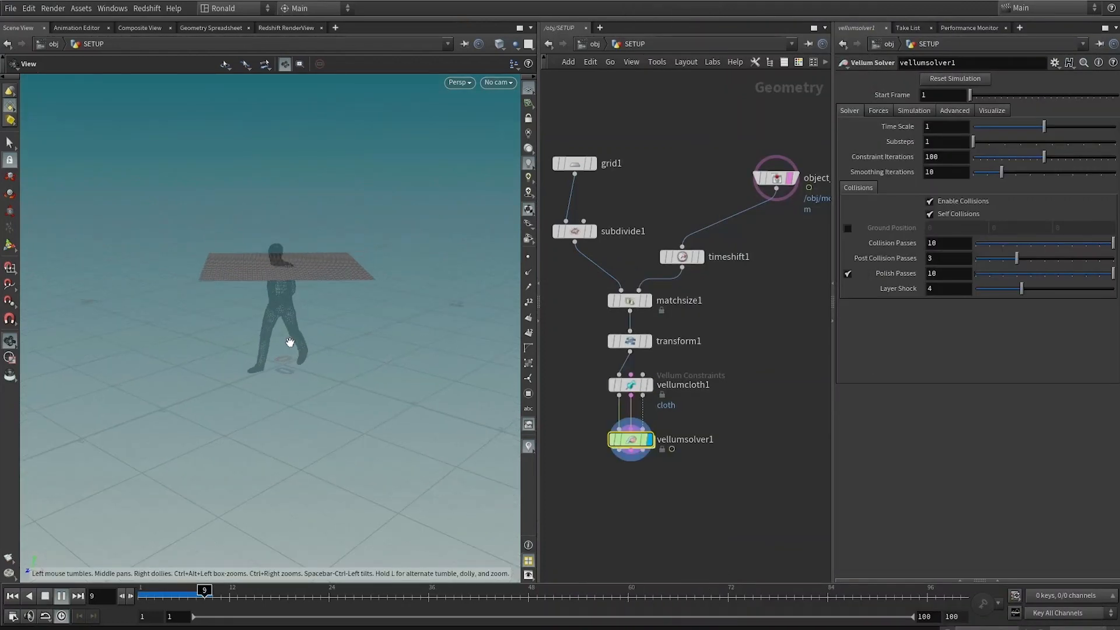
pyautogui.click(61, 596)
pyautogui.moveTo(301, 279); pyautogui.dragTo(380, 305)
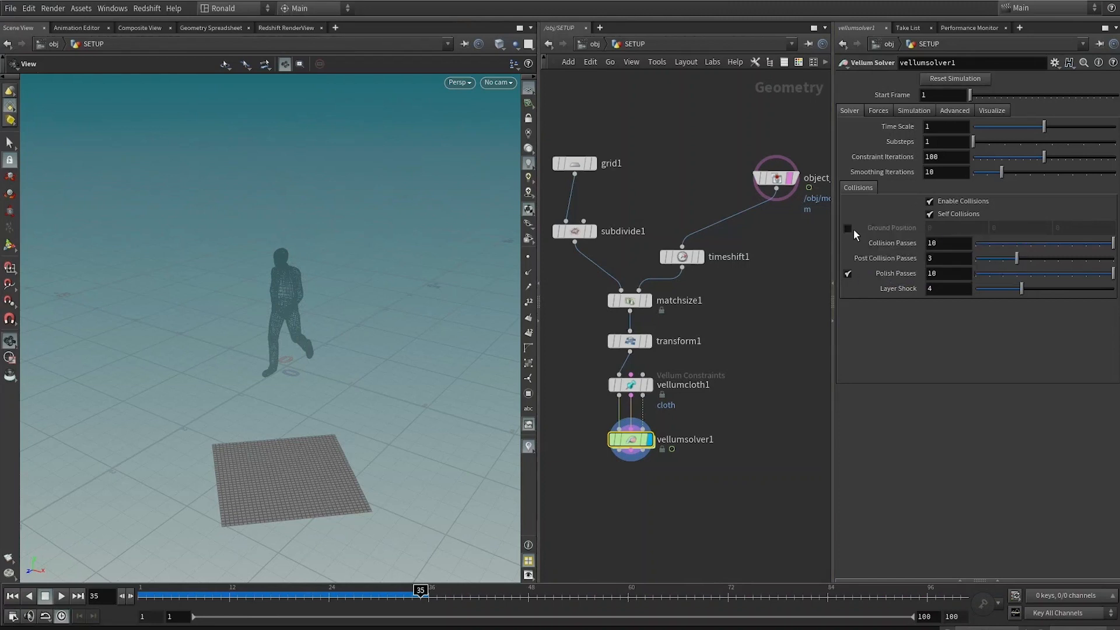
# Step: Enable Ground Position collisions on the Vellum Solver and turn off Show Collision and Show Guide Geometry visualization
pyautogui.click(848, 227)
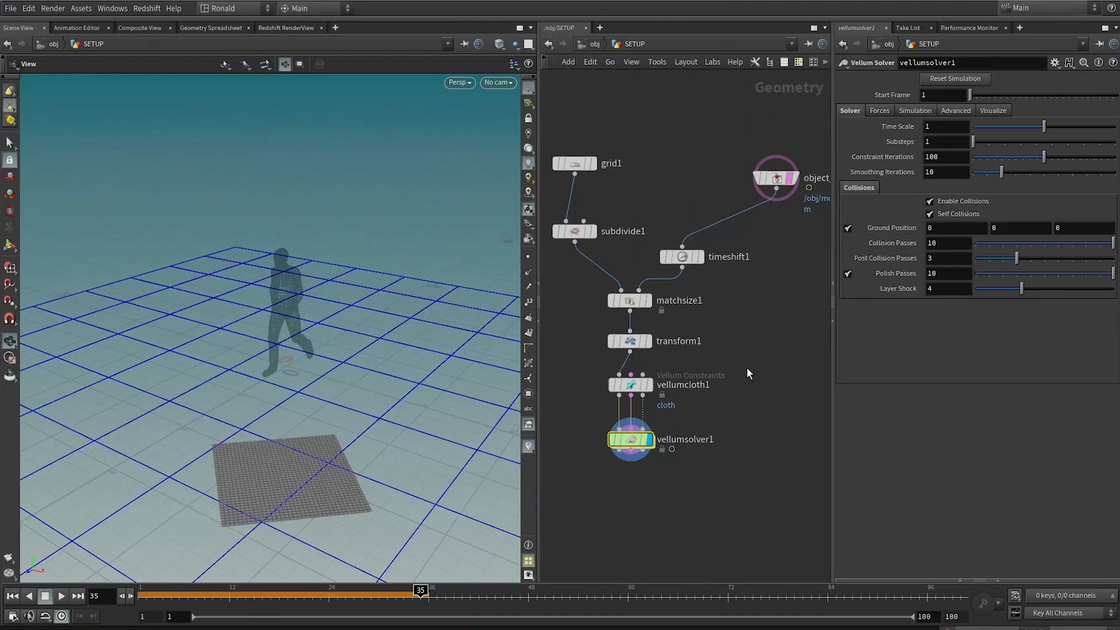
pyautogui.click(998, 111)
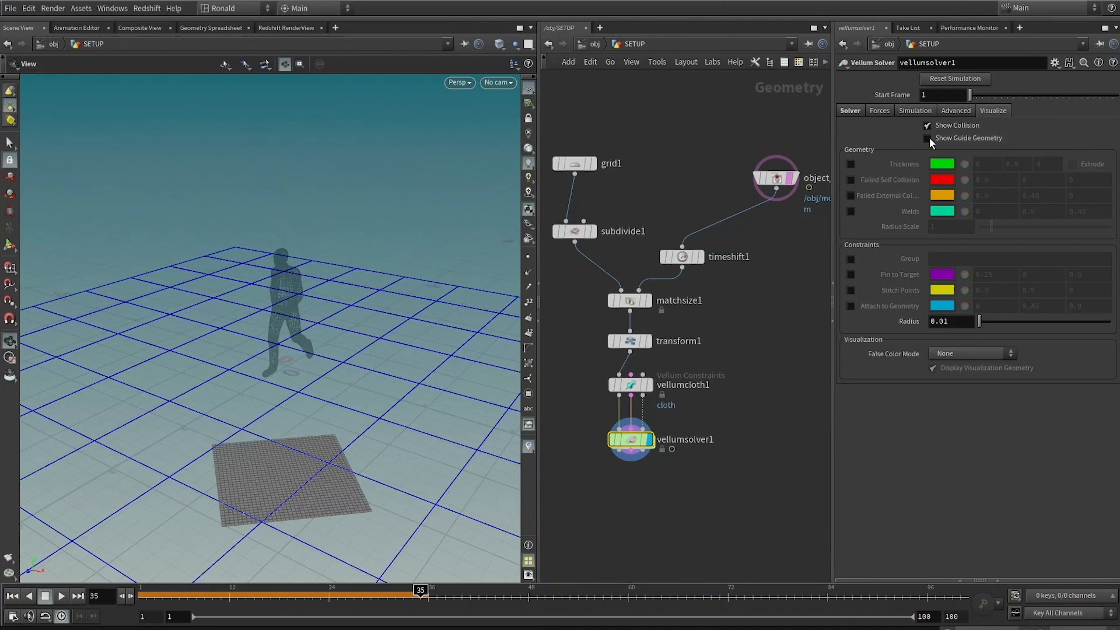
pyautogui.click(928, 138)
pyautogui.click(928, 125)
# Step: Play the simulation from the start and watch the cloth drape over the walking character
pyautogui.click(759, 311)
pyautogui.moveTo(779, 306); pyautogui.dragTo(749, 288, button='middle')
pyautogui.moveTo(747, 170); pyautogui.dragTo(614, 357)
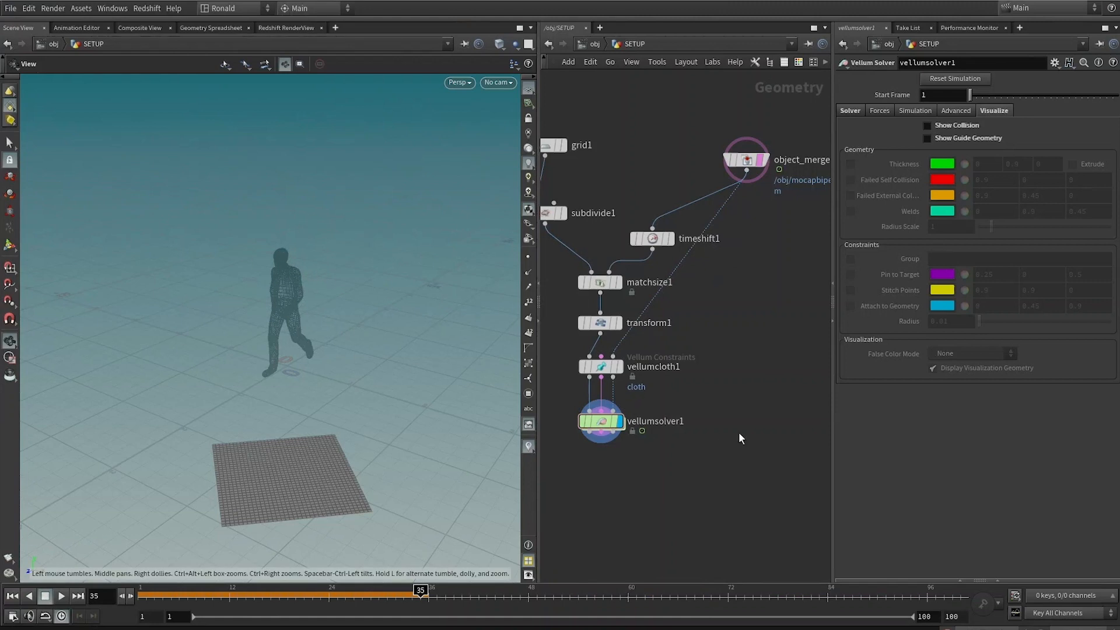
pyautogui.hotkey('ctrl', 'Up')
pyautogui.press('Up')
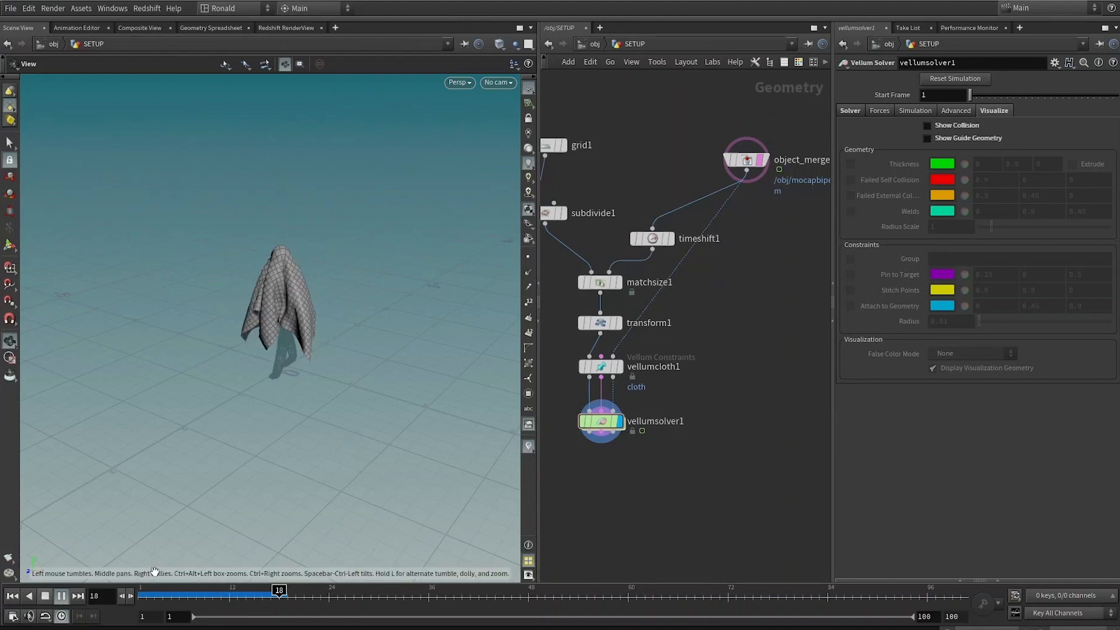
pyautogui.click(47, 596)
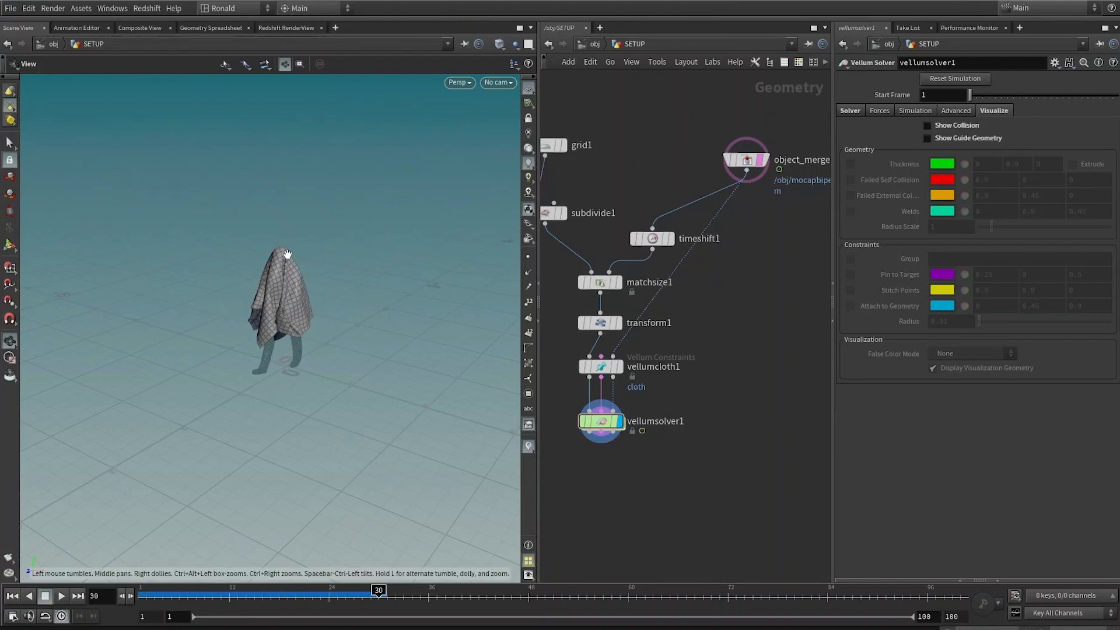
# Step: Append a Subdivide node with Depth 2 below the Vellum Solver
pyautogui.scroll(8, 284, 253)
pyautogui.hotkey('shift', 'w')
pyautogui.moveTo(294, 225); pyautogui.dragTo(251, 265)
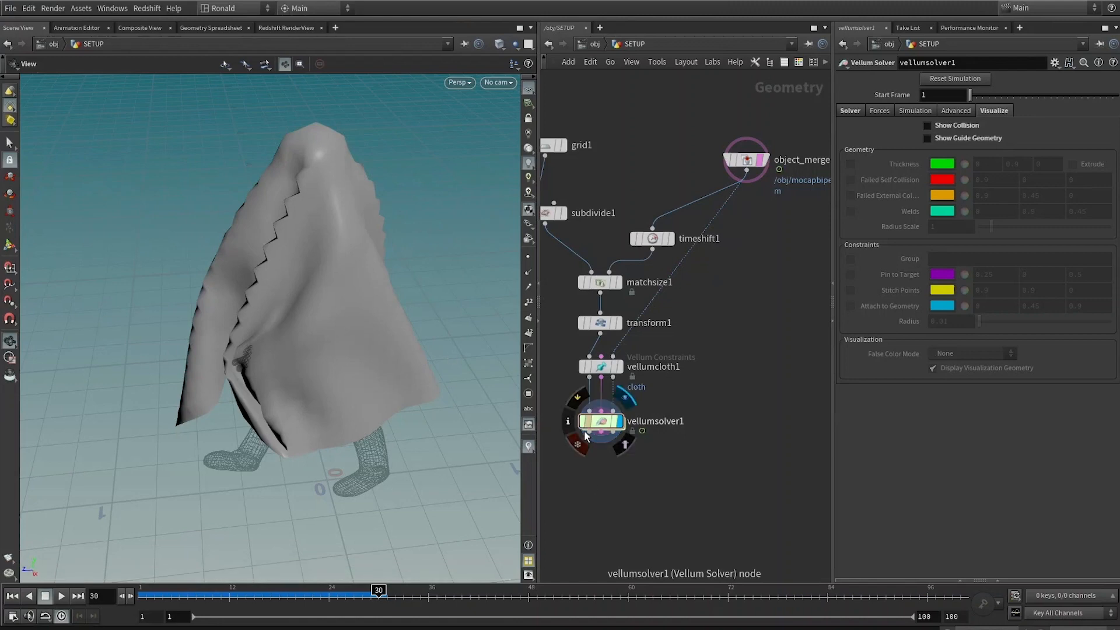
pyautogui.click(601, 435)
pyautogui.press('Tab')
pyautogui.write('subd')
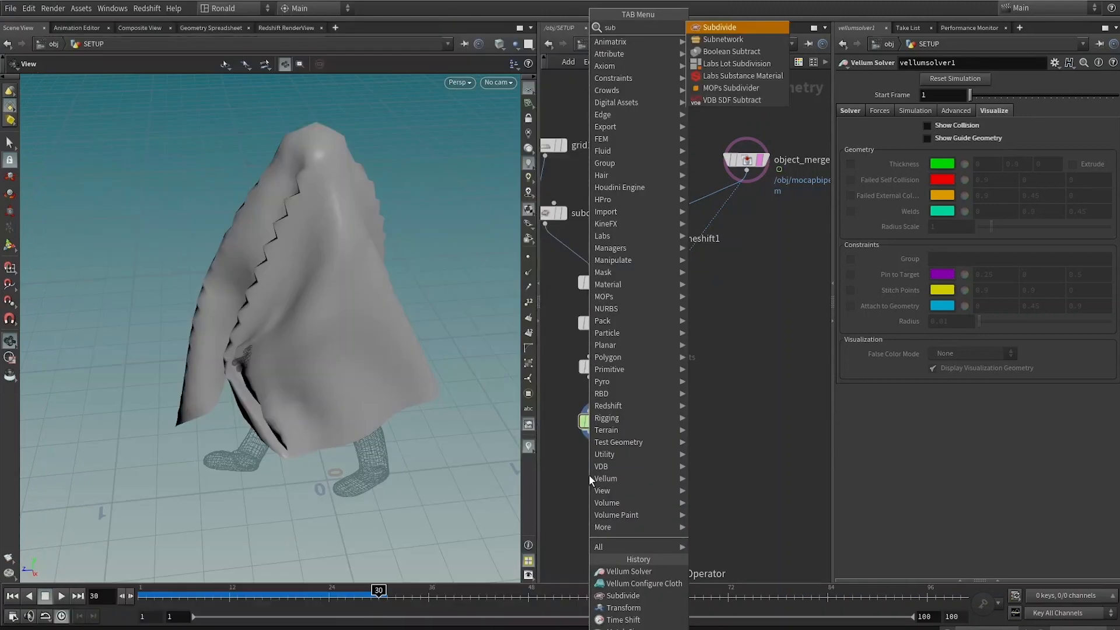
pyautogui.press('Return')
pyautogui.click(612, 458)
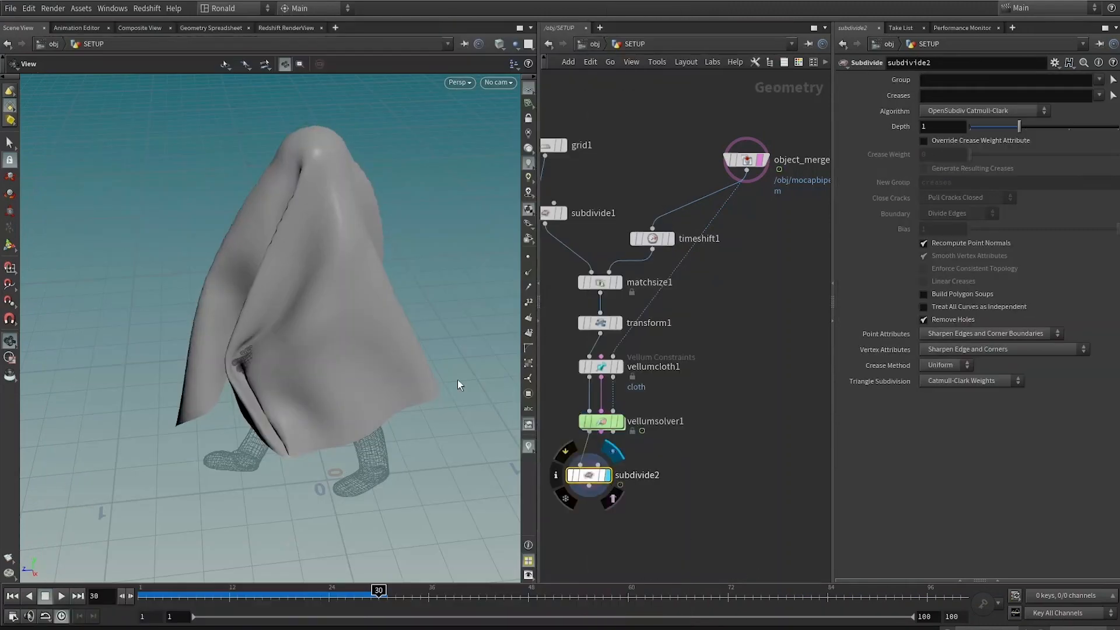
pyautogui.moveTo(303, 274); pyautogui.dragTo(437, 233)
pyautogui.moveTo(957, 127); pyautogui.dragTo(901, 133)
pyautogui.write('2')
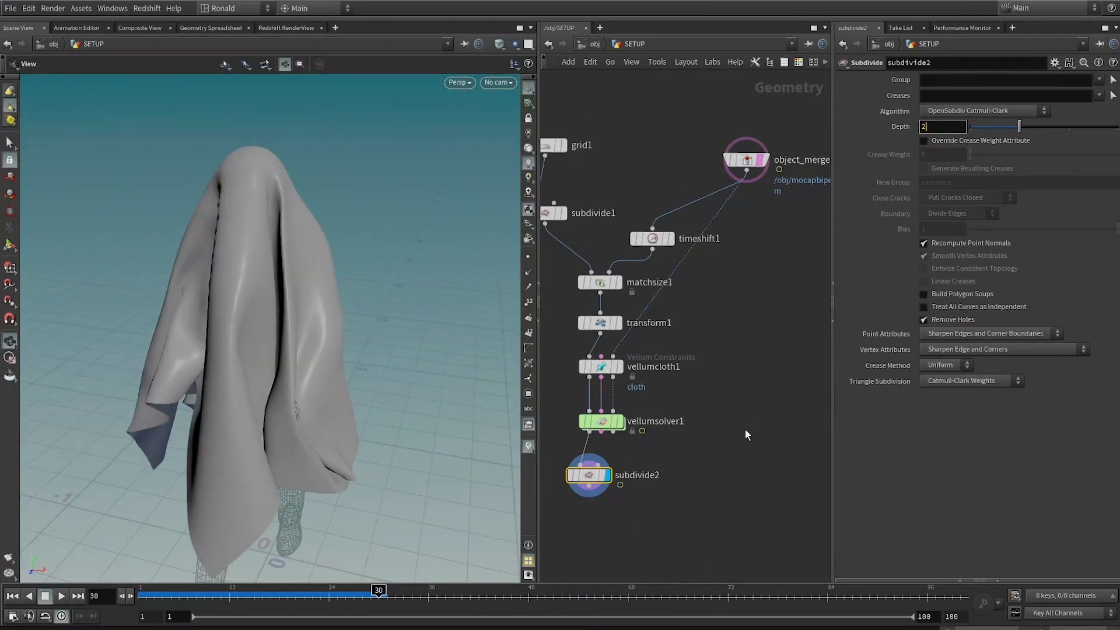
pyautogui.press('Return')
# Step: Delete the Subdivide node appended below the Vellum Solver
pyautogui.moveTo(221, 247); pyautogui.dragTo(362, 187)
pyautogui.press('Delete')
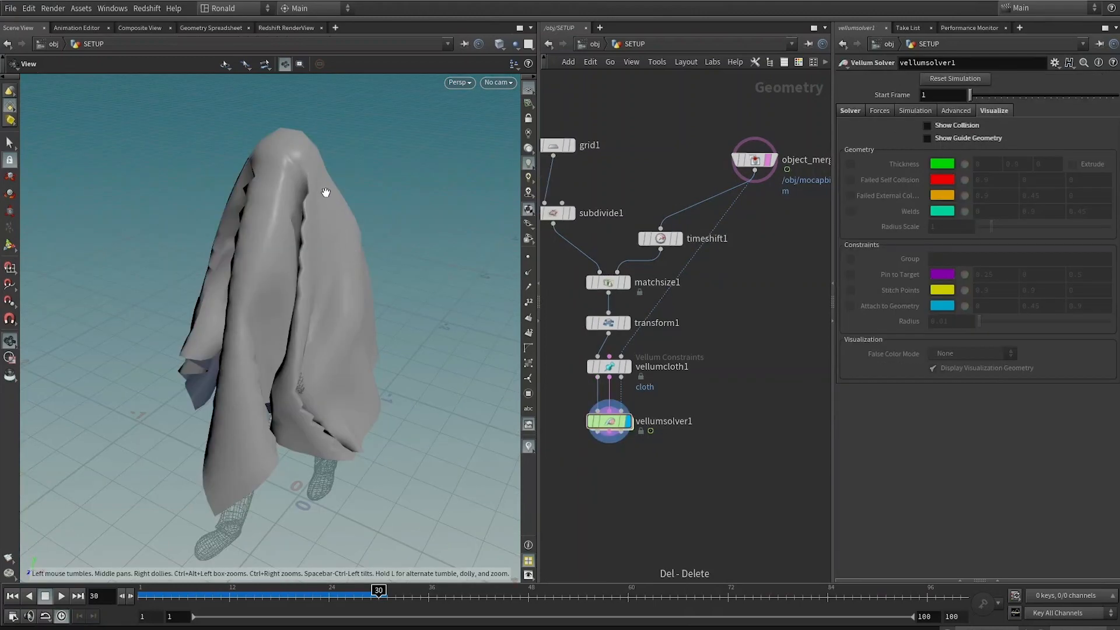
# Step: Display the first Subdivide node to inspect the grid's resolution, then display the Vellum Solver again
pyautogui.click(568, 213)
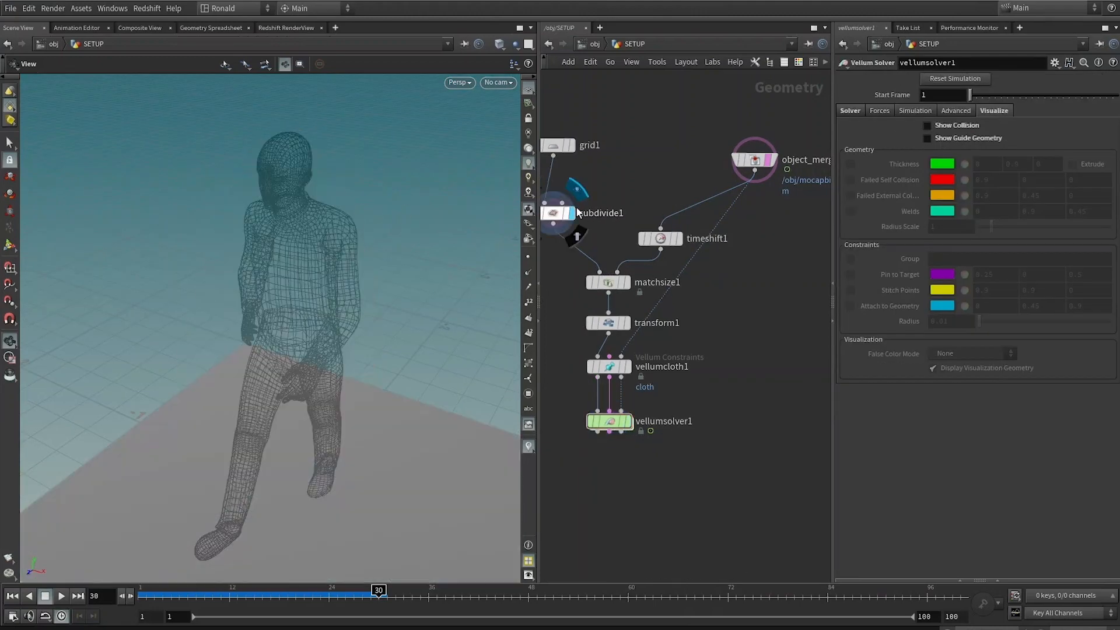
pyautogui.click(557, 214)
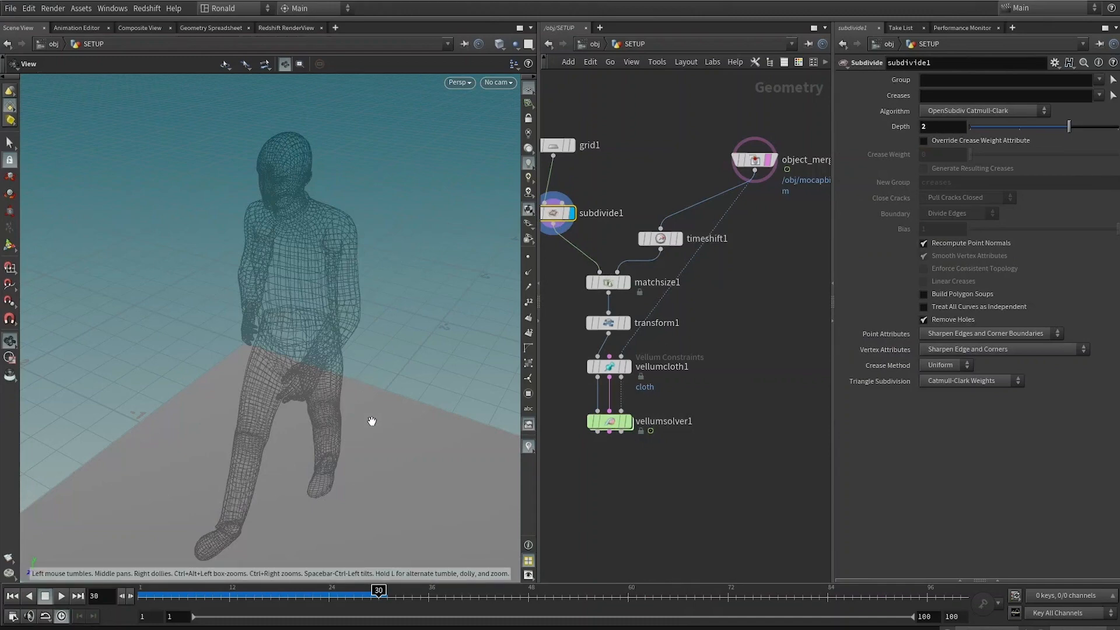
pyautogui.press('w')
pyautogui.moveTo(376, 276); pyautogui.dragTo(370, 287, button='middle')
pyautogui.press('w')
pyautogui.hotkey('shift', 'w')
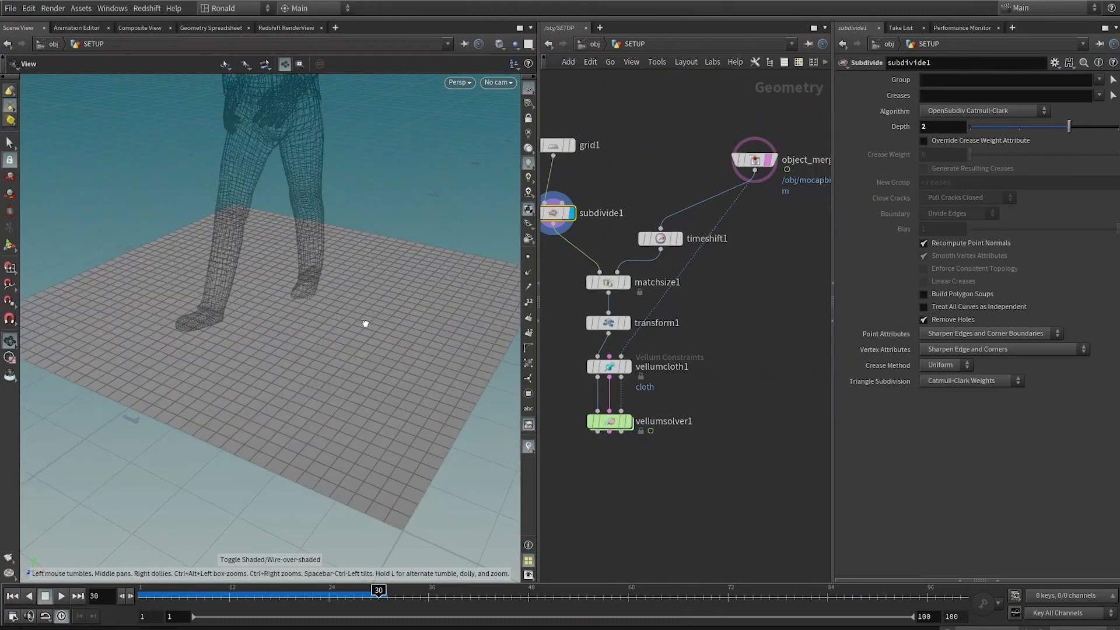
pyautogui.moveTo(363, 323); pyautogui.dragTo(353, 320)
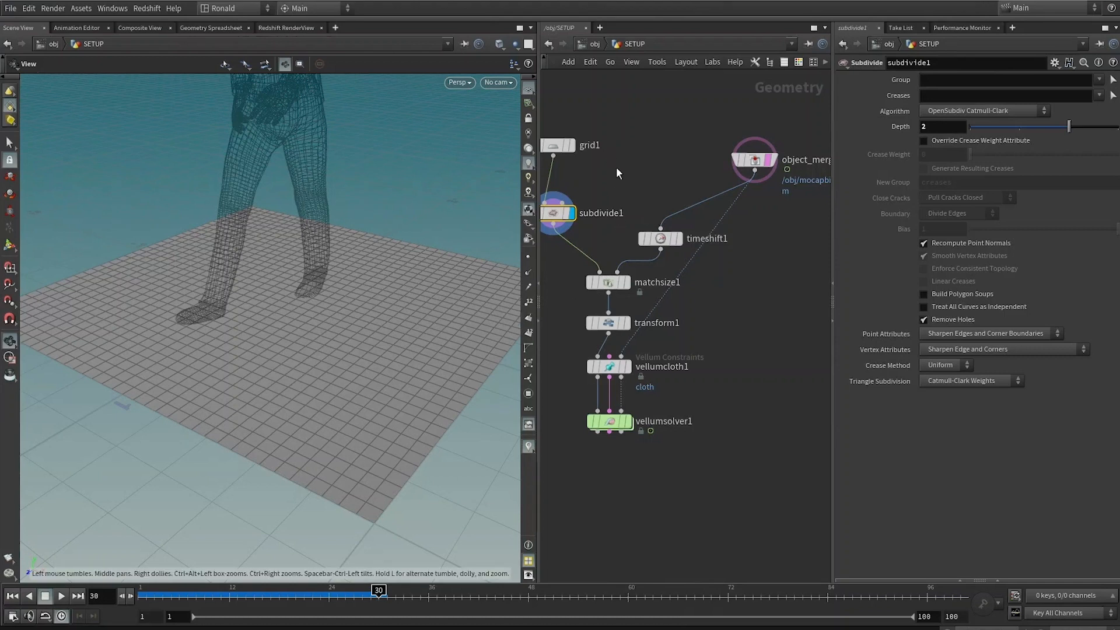
pyautogui.moveTo(617, 172); pyautogui.dragTo(649, 177, button='middle')
pyautogui.moveTo(618, 94); pyautogui.dragTo(572, 250)
pyautogui.moveTo(596, 153); pyautogui.dragTo(576, 246)
pyautogui.click(576, 246)
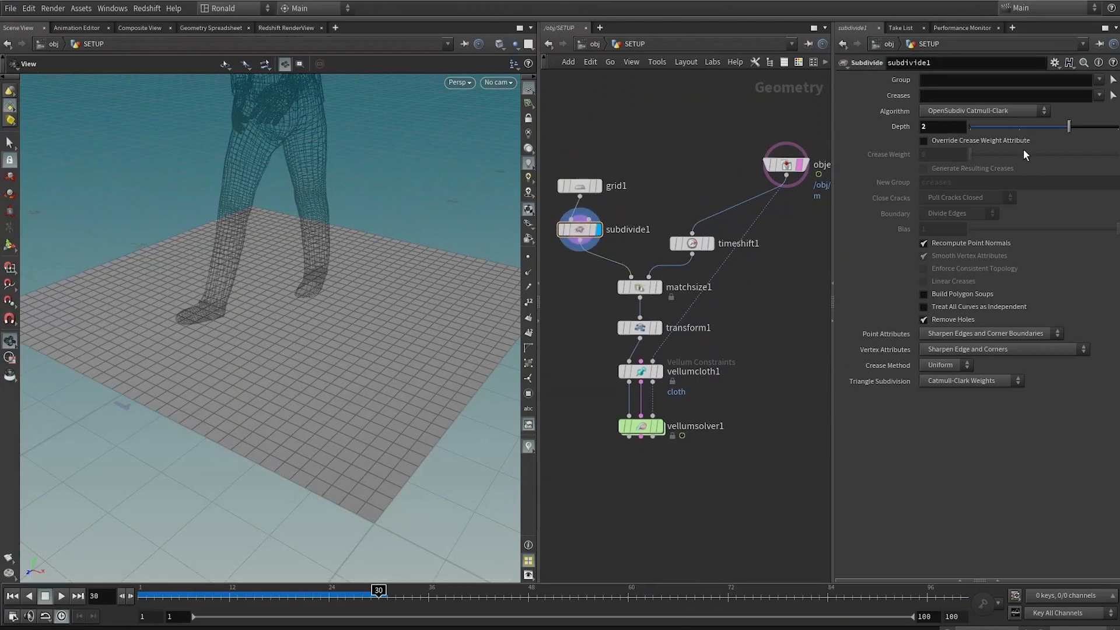
pyautogui.click(663, 429)
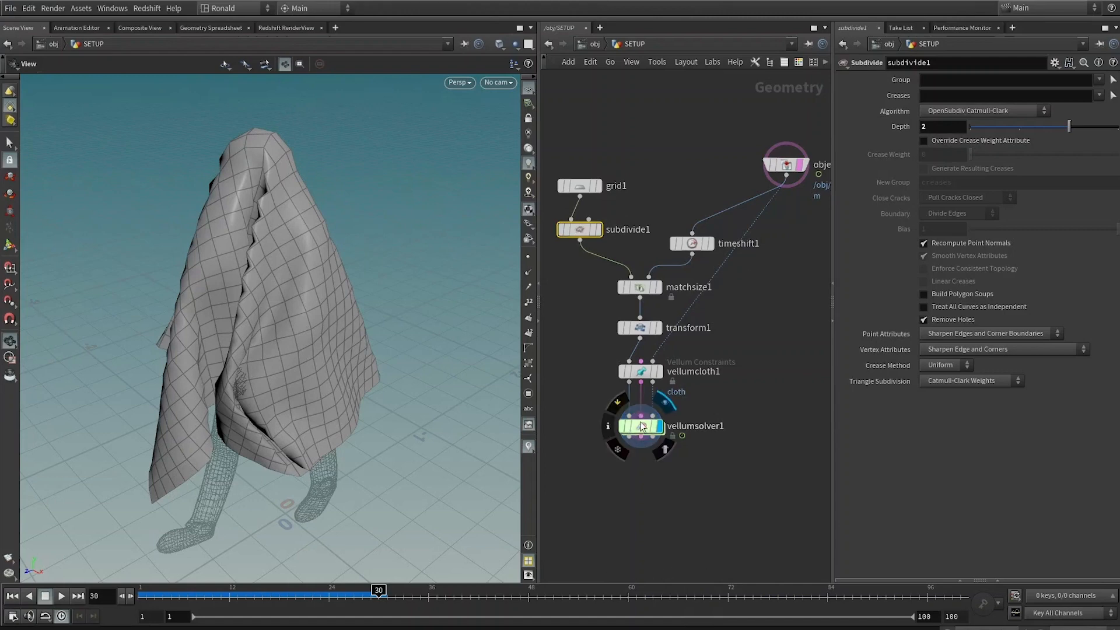
# Step: Set the first Subdivide node's Depth to 4
pyautogui.hotkey('ctrl', 'Up')
pyautogui.press('Up')
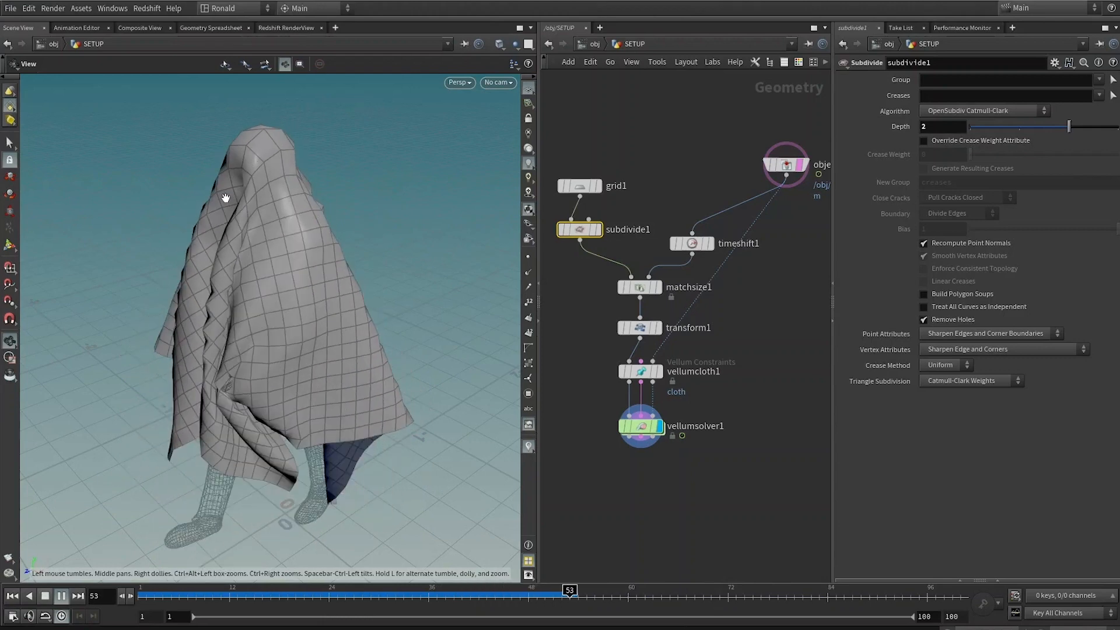
pyautogui.press('Up')
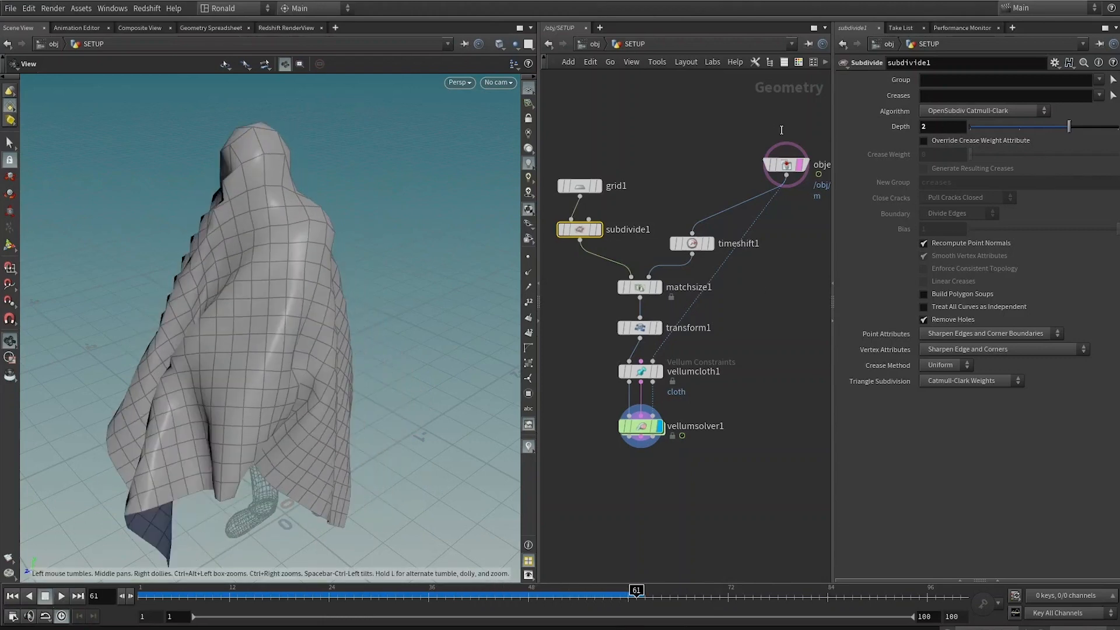
pyautogui.write('4')
pyautogui.press('Return')
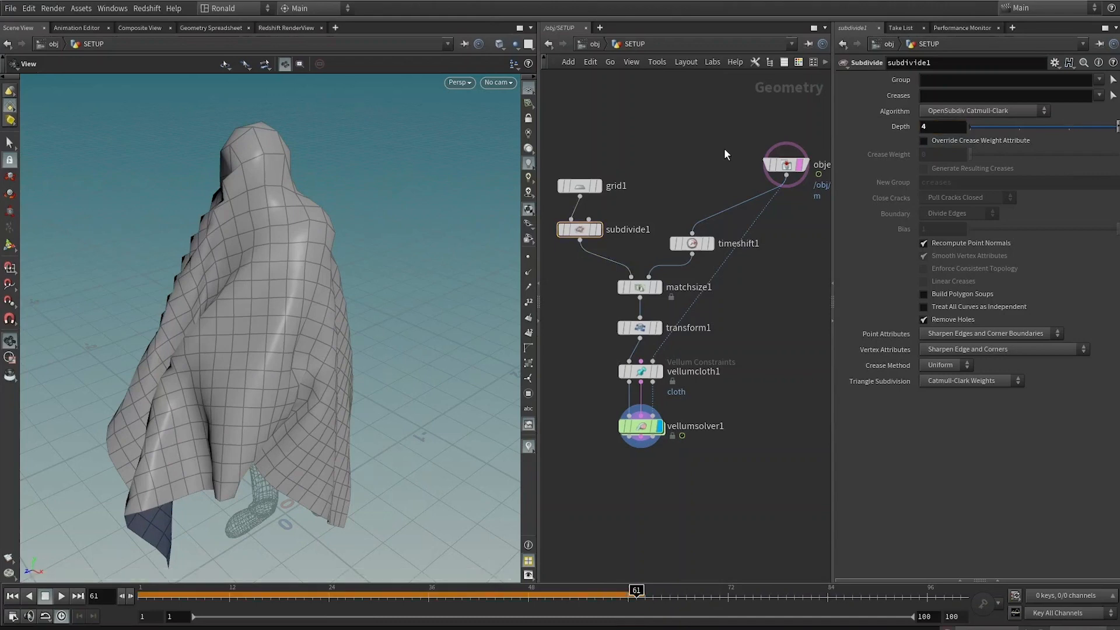
# Step: Replay the simulation from the start and examine the denser cloth around the character
pyautogui.hotkey('ctrl', 'Up')
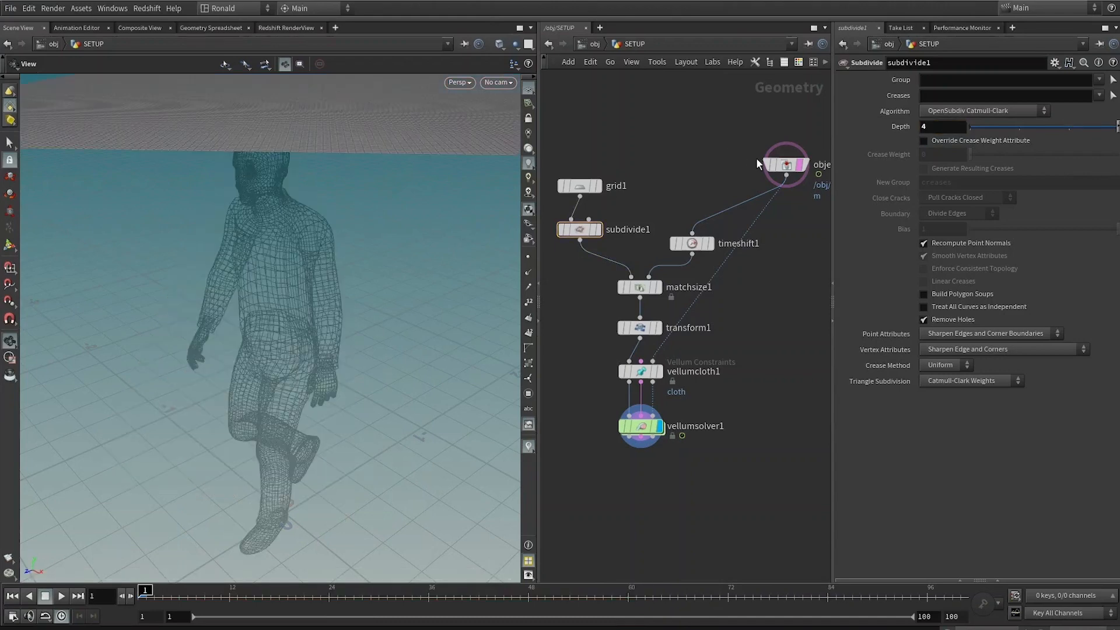
pyautogui.press('Up')
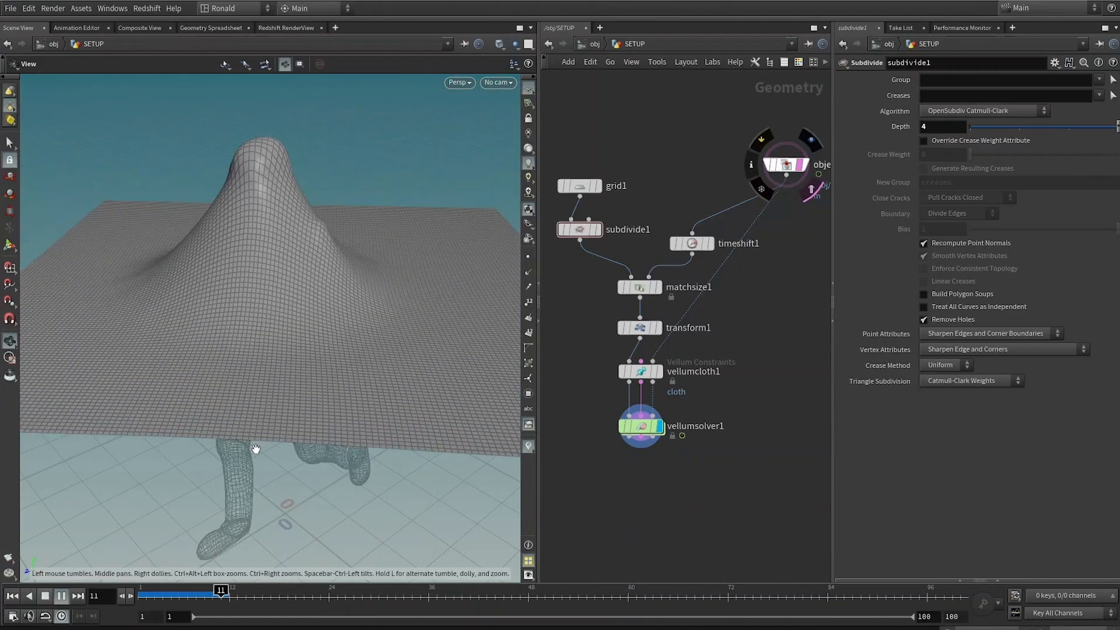
pyautogui.click(45, 597)
pyautogui.moveTo(366, 351); pyautogui.dragTo(293, 117)
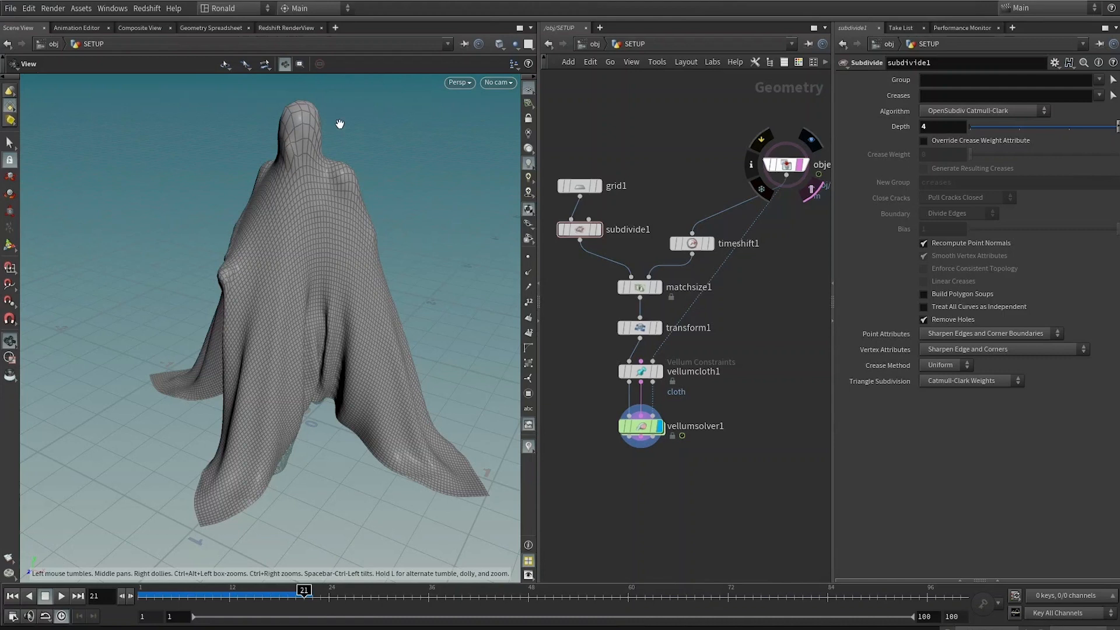
# Step: Set the Vellum Solver's Substeps to 5
pyautogui.moveTo(774, 410); pyautogui.dragTo(585, 450)
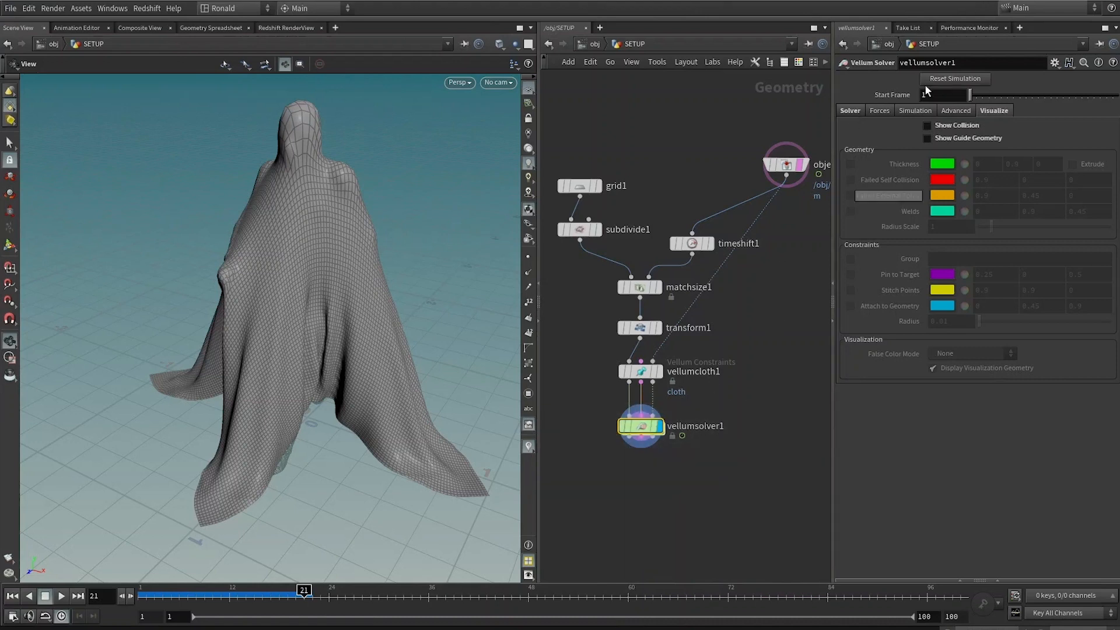
pyautogui.click(848, 110)
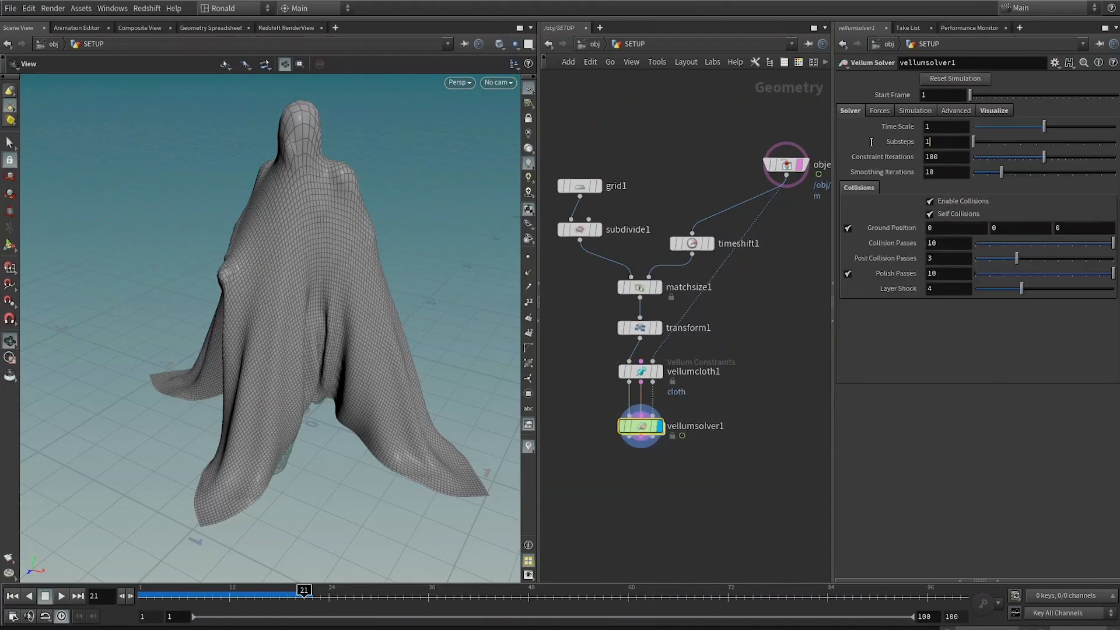
pyautogui.press('Return')
pyautogui.write('5')
pyautogui.press('Return')
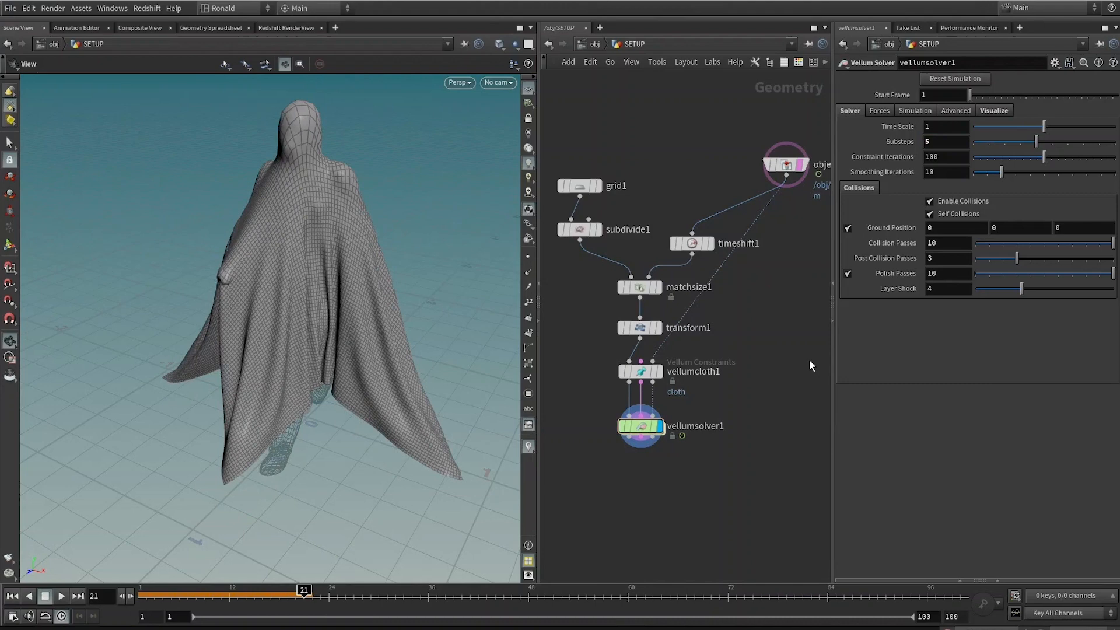
# Step: Replay the simulation and watch the cloth fall, toggling shaded and wireframe views
pyautogui.hotkey('ctrl', 'Up')
pyautogui.press('Up')
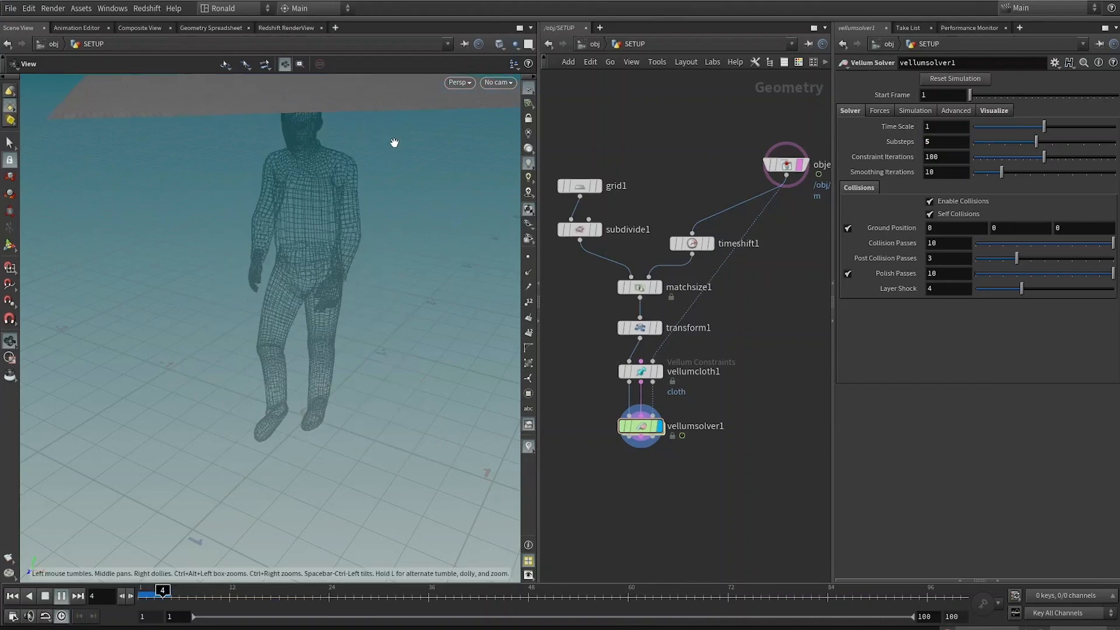
pyautogui.hotkey('shift', 'w')
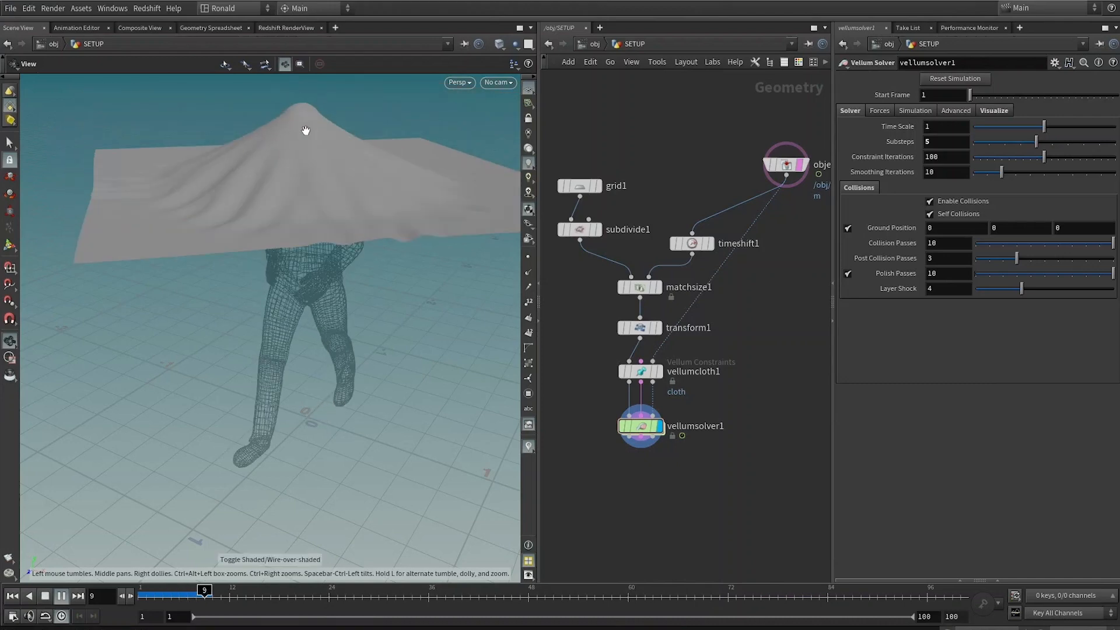
pyautogui.hotkey('shift', 'w')
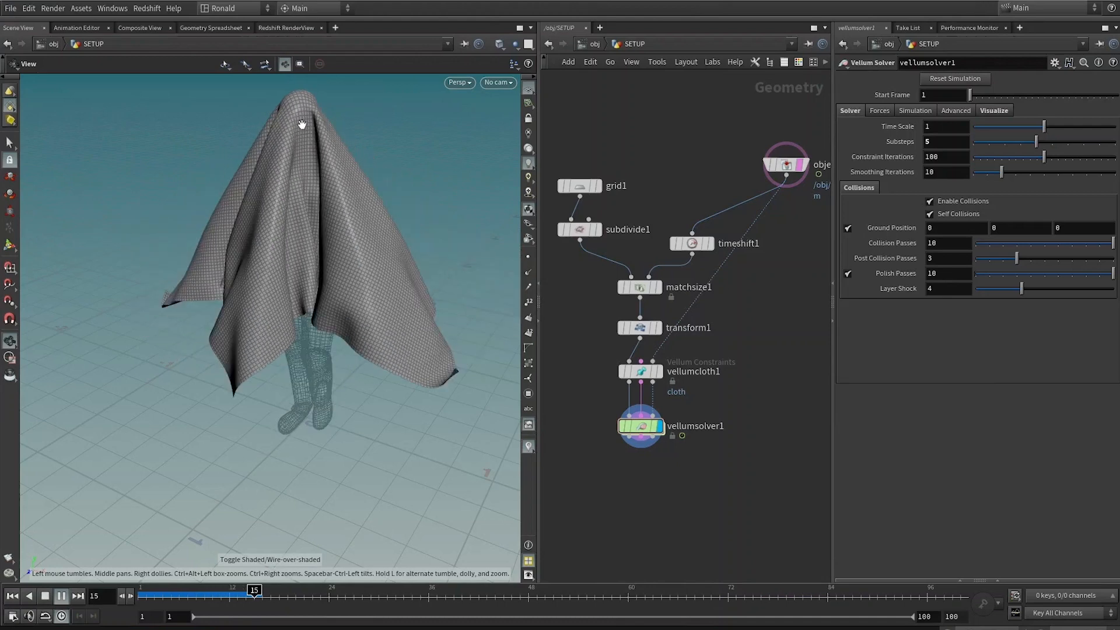
pyautogui.hotkey('shift', 'w')
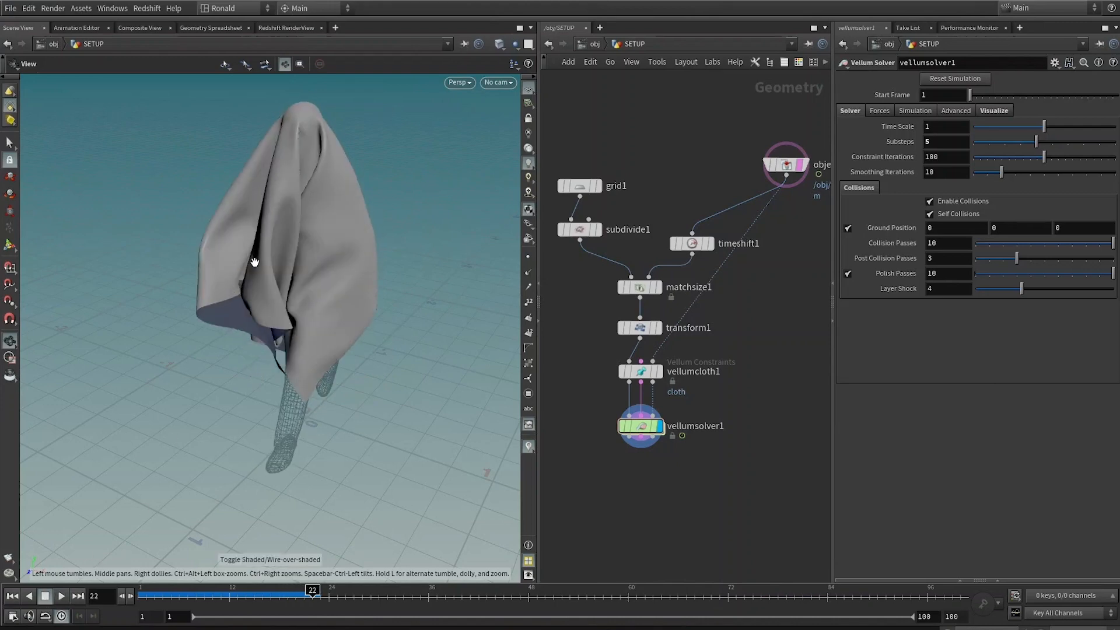
pyautogui.moveTo(290, 253); pyautogui.dragTo(242, 230)
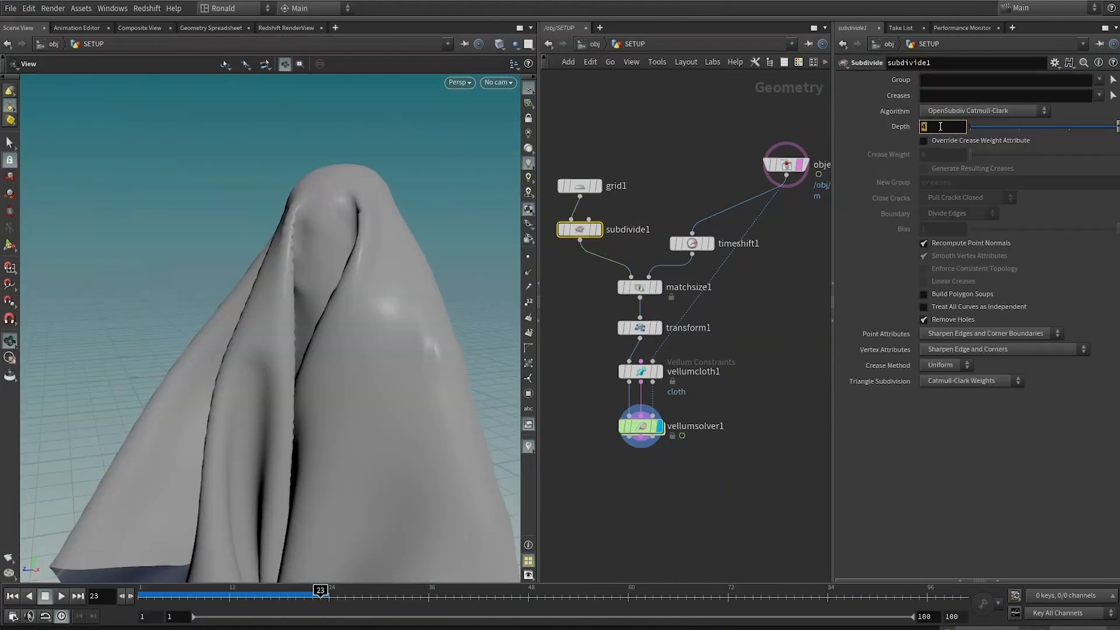
# Step: Dive into the Vellum Solver's forces network and add a POP Wind node feeding the force output
pyautogui.press('Return')
pyautogui.doubleClick(641, 426)
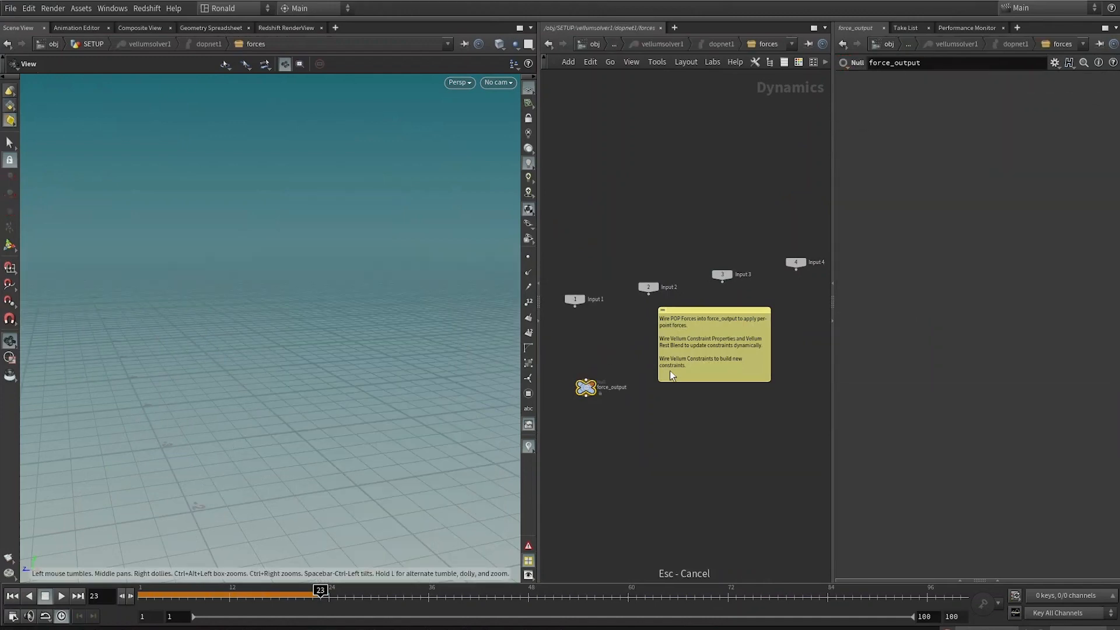
pyautogui.press('Tab')
pyautogui.write('p')
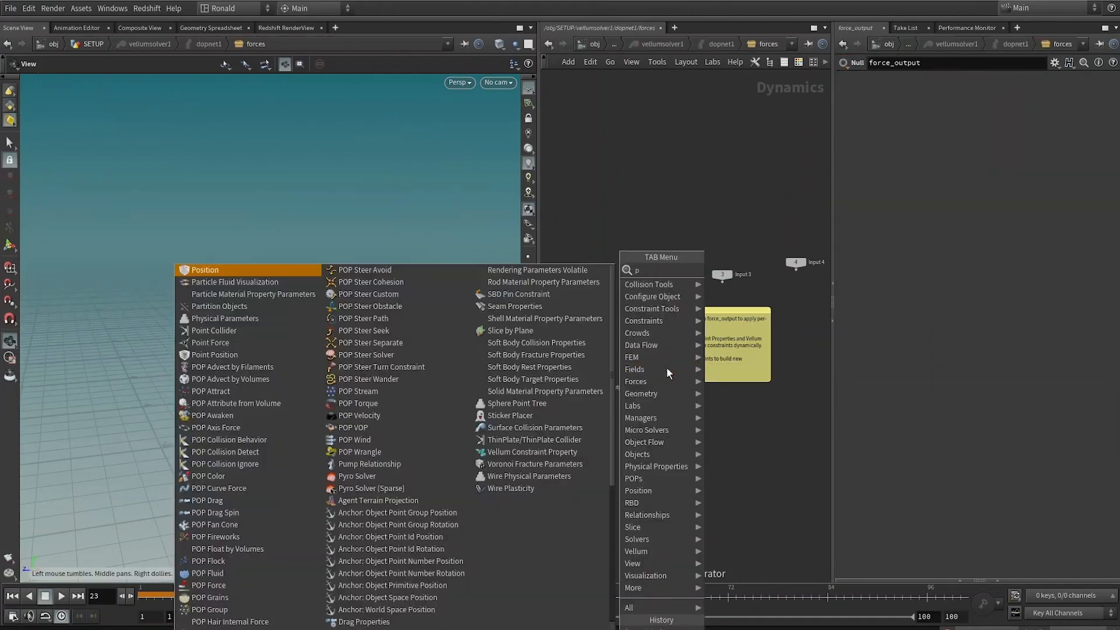
pyautogui.write('op wind')
pyautogui.press('Return')
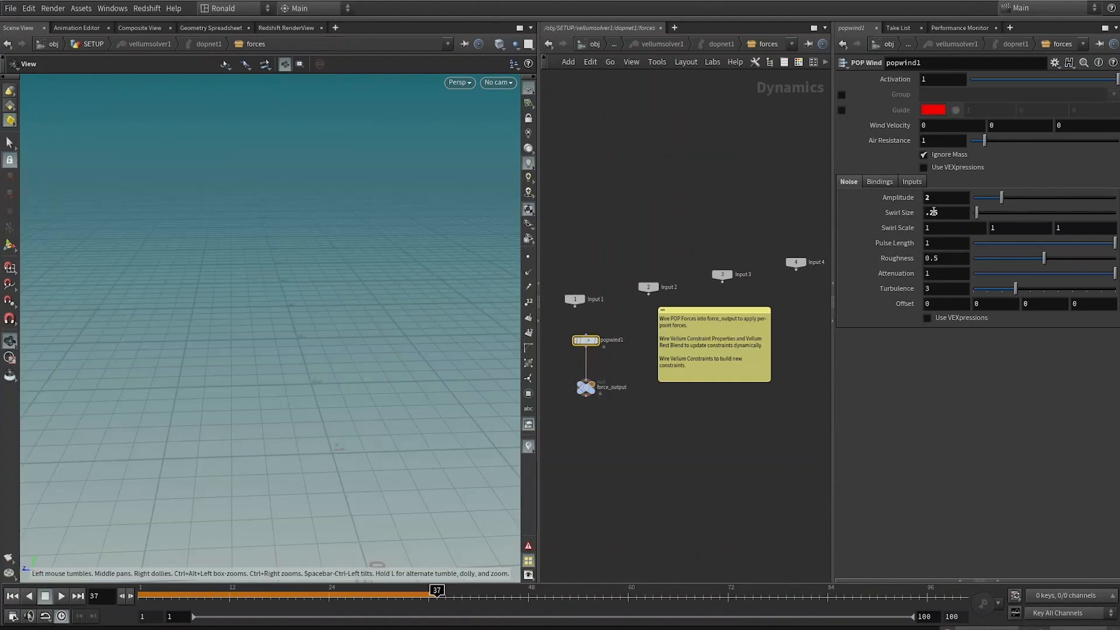
# Step: Set the POP Wind's noise Amplitude to 5
pyautogui.moveTo(936, 204); pyautogui.dragTo(943, 195)
pyautogui.doubleClick(935, 197)
pyautogui.write('5')
pyautogui.press('Return')
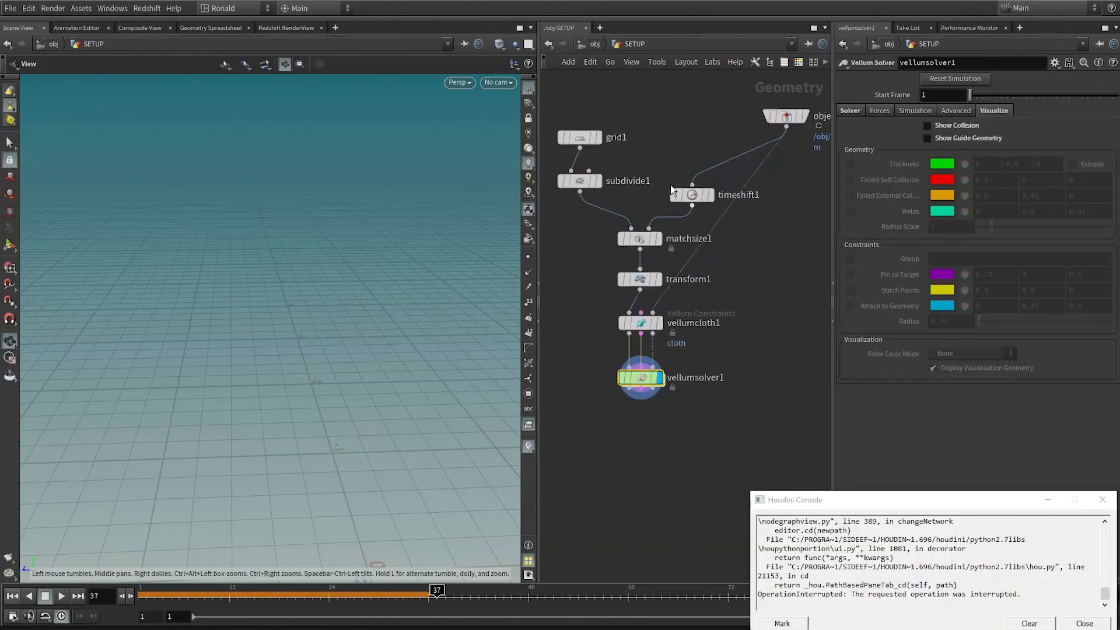
pyautogui.click(579, 181)
pyautogui.click(716, 448)
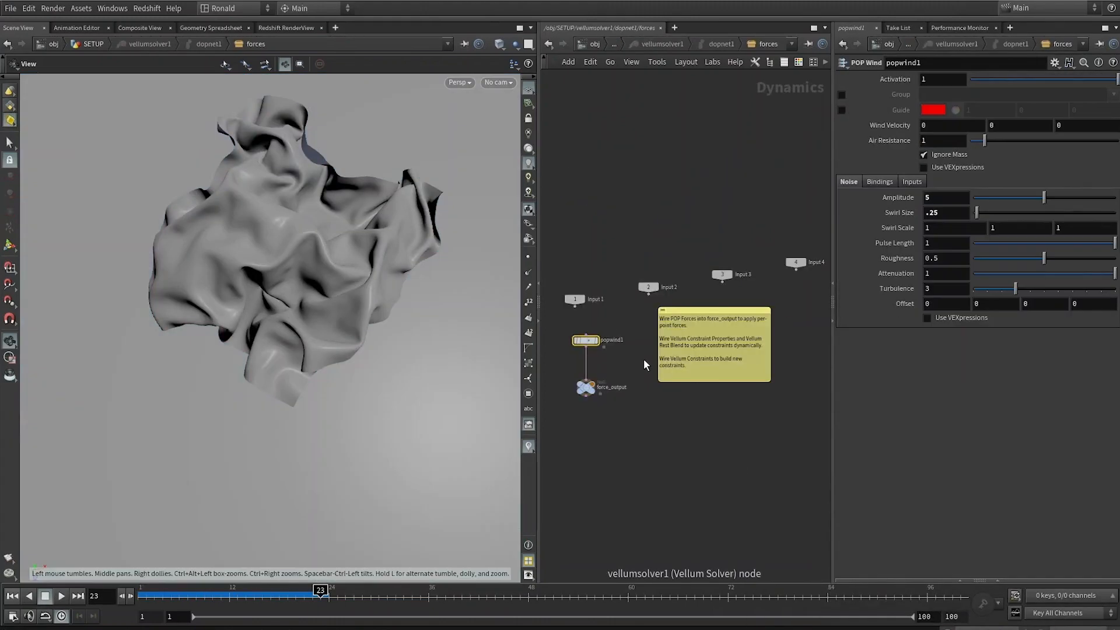
# Step: Return to the SETUP geometry network and set the grid's Subdivide Depth to 3
pyautogui.click(642, 378)
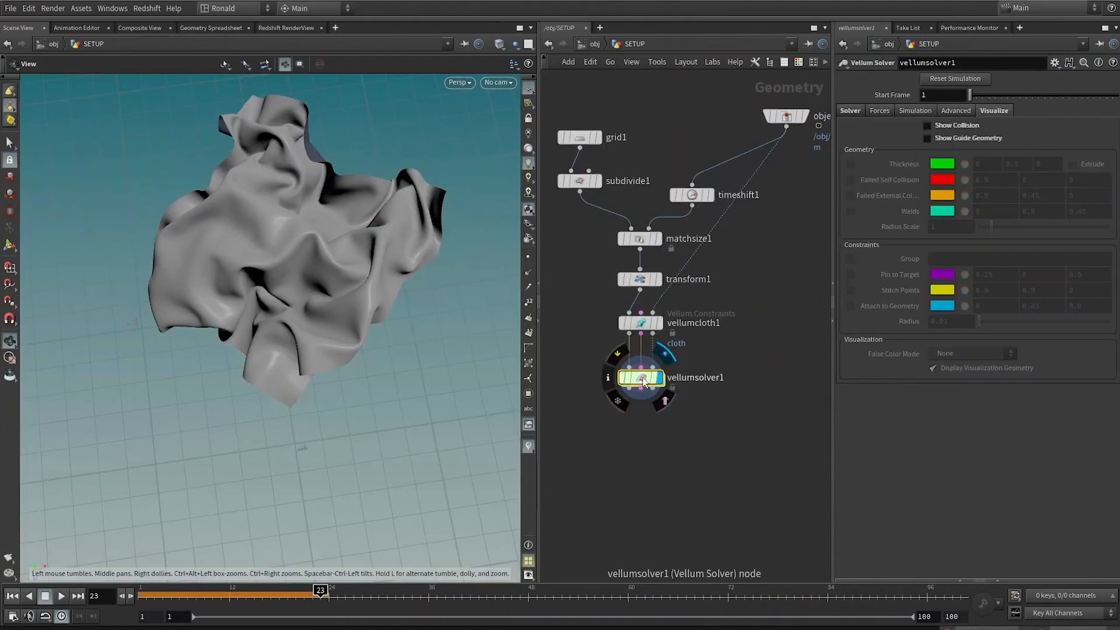
pyautogui.click(598, 181)
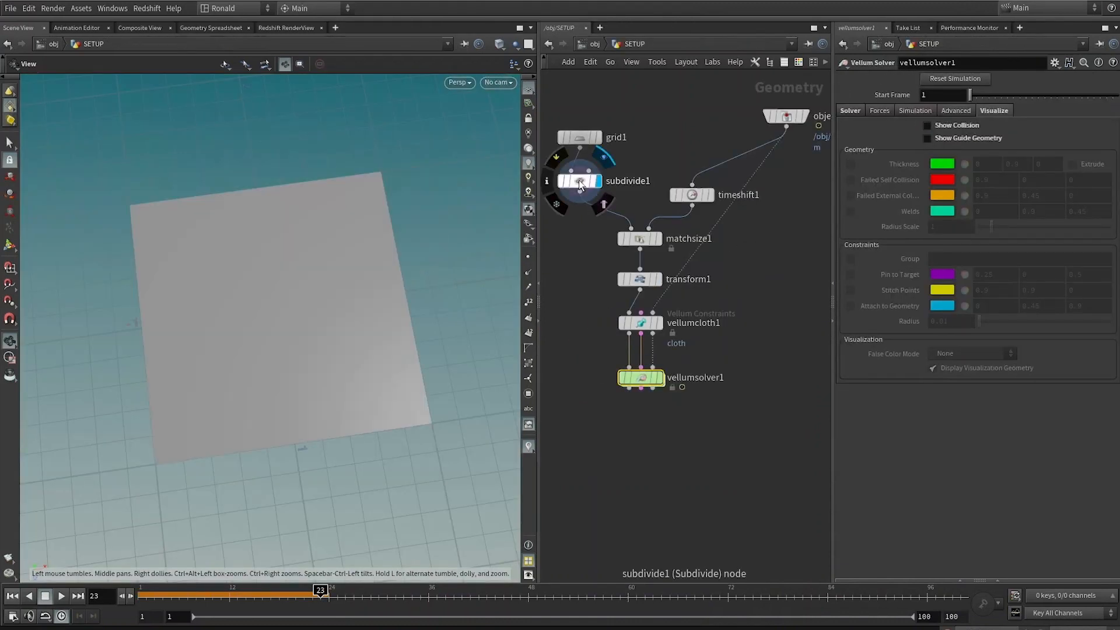
pyautogui.click(939, 126)
pyautogui.write('3')
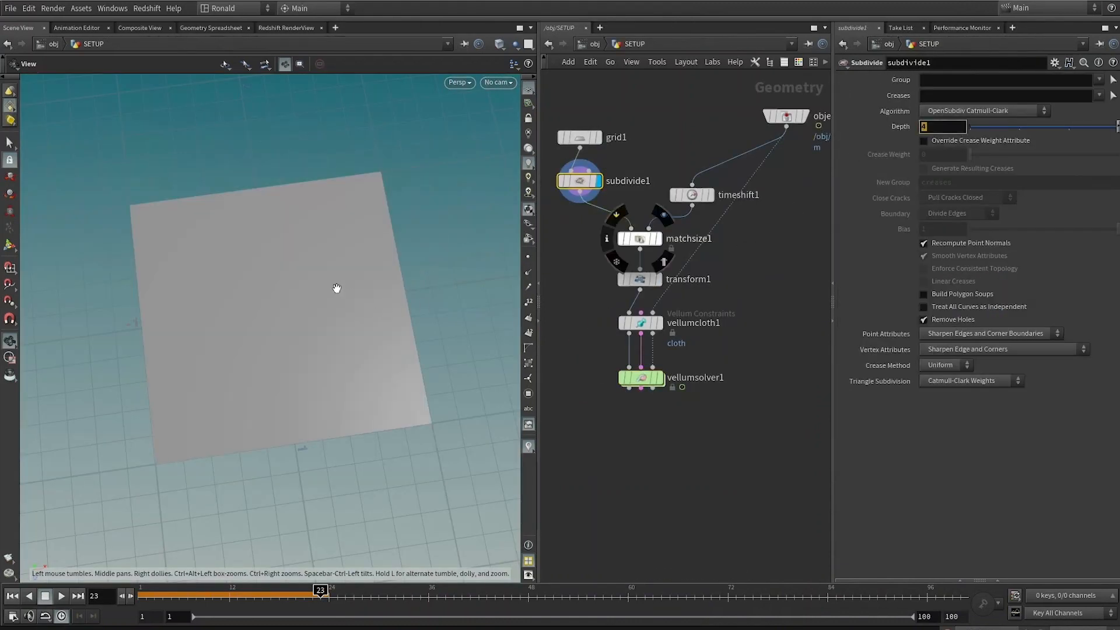
pyautogui.press('Return')
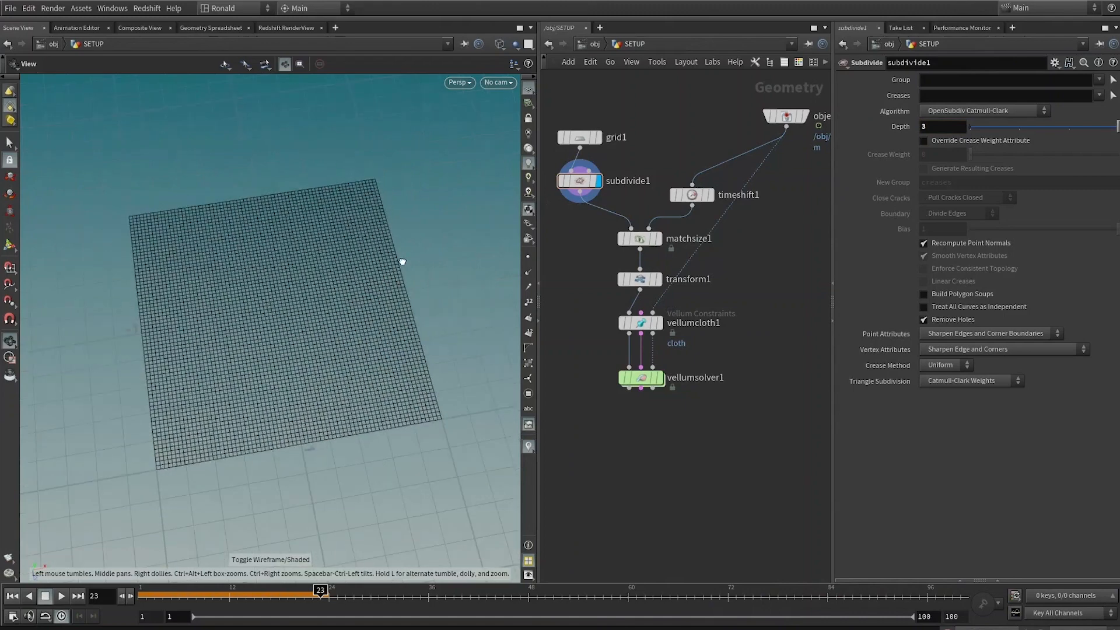
# Step: Set the grid's Subdivide Depth to 5 and switch the viewport to shaded with wireframe
pyautogui.click(641, 378)
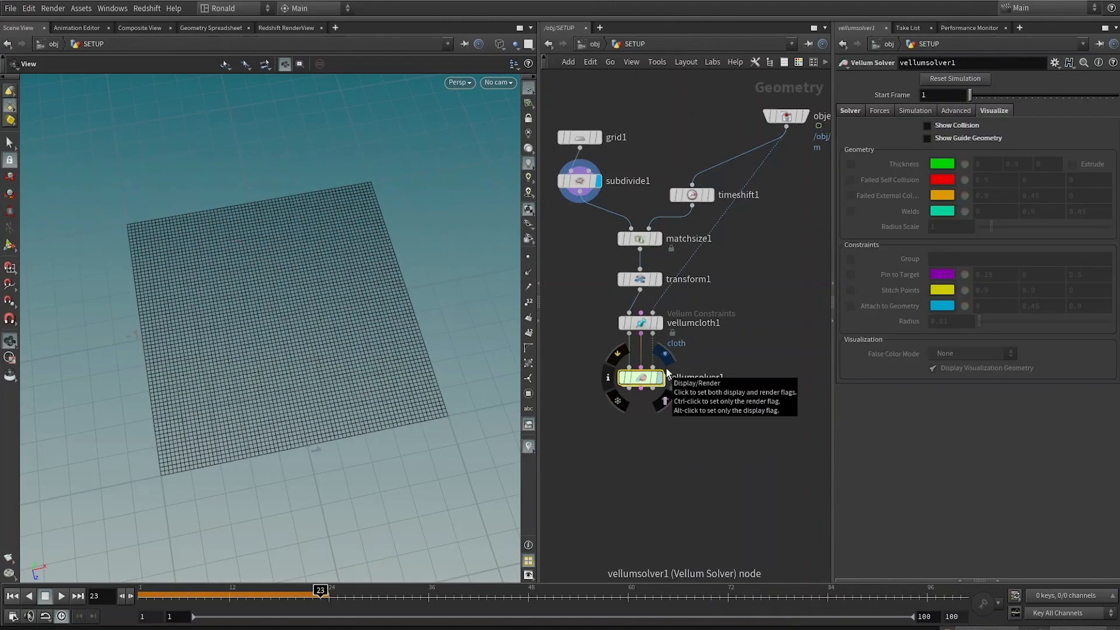
pyautogui.click(587, 178)
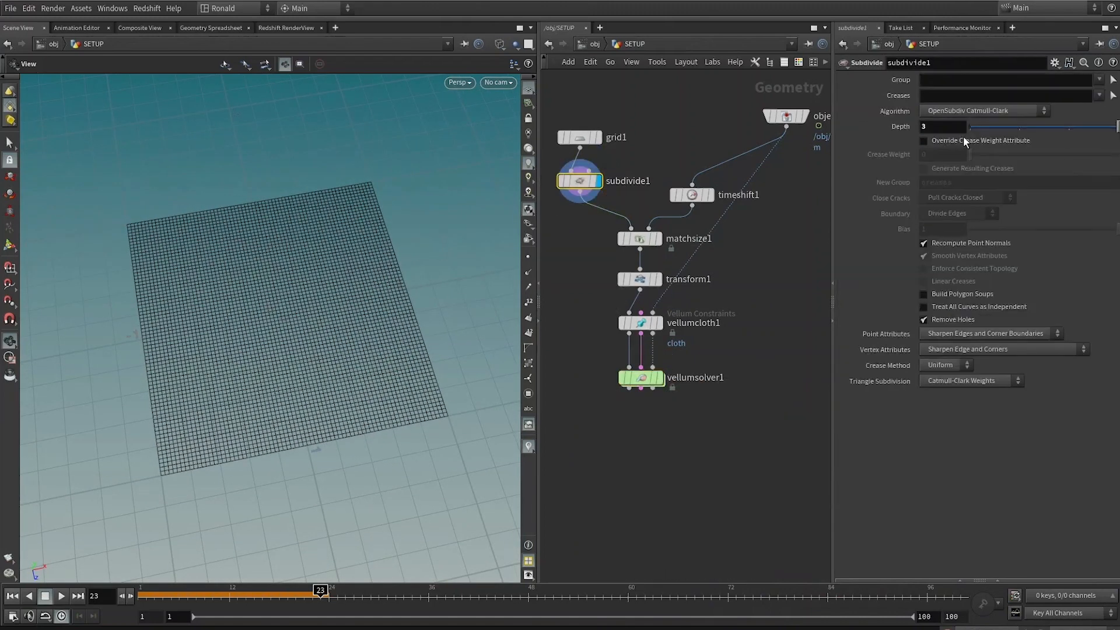
pyautogui.click(935, 128)
pyautogui.write('5')
pyautogui.press('Return')
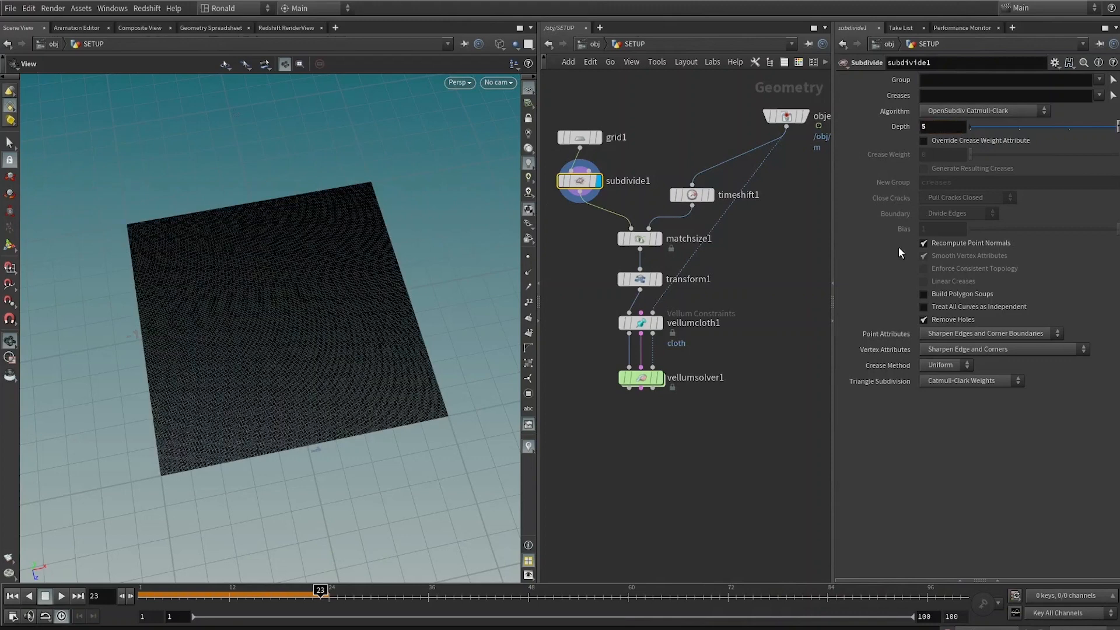
pyautogui.hotkey('shift', 'w')
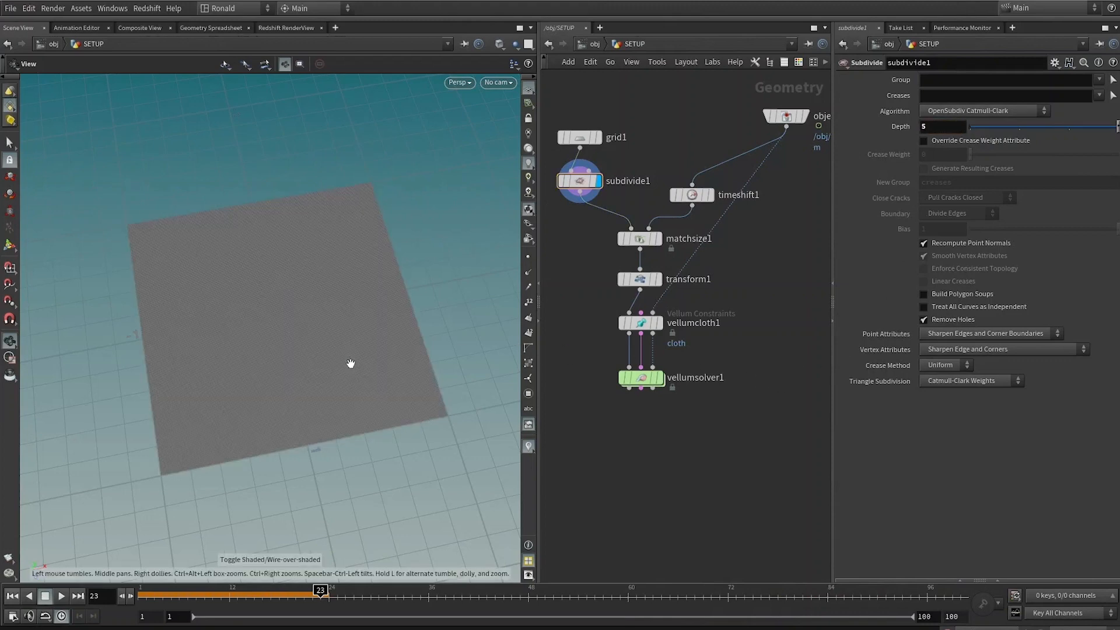
pyautogui.moveTo(350, 365)
pyautogui.mouseDown()
pyautogui.moveTo(335, 365)
pyautogui.moveTo(502, 356)
pyautogui.moveTo(222, 407)
pyautogui.moveTo(287, 395)
pyautogui.mouseUp()
# Step: On the Vellum Solver's Solver tab, set Substeps to 3 and Constraint Iterations to 20
pyautogui.click(660, 378)
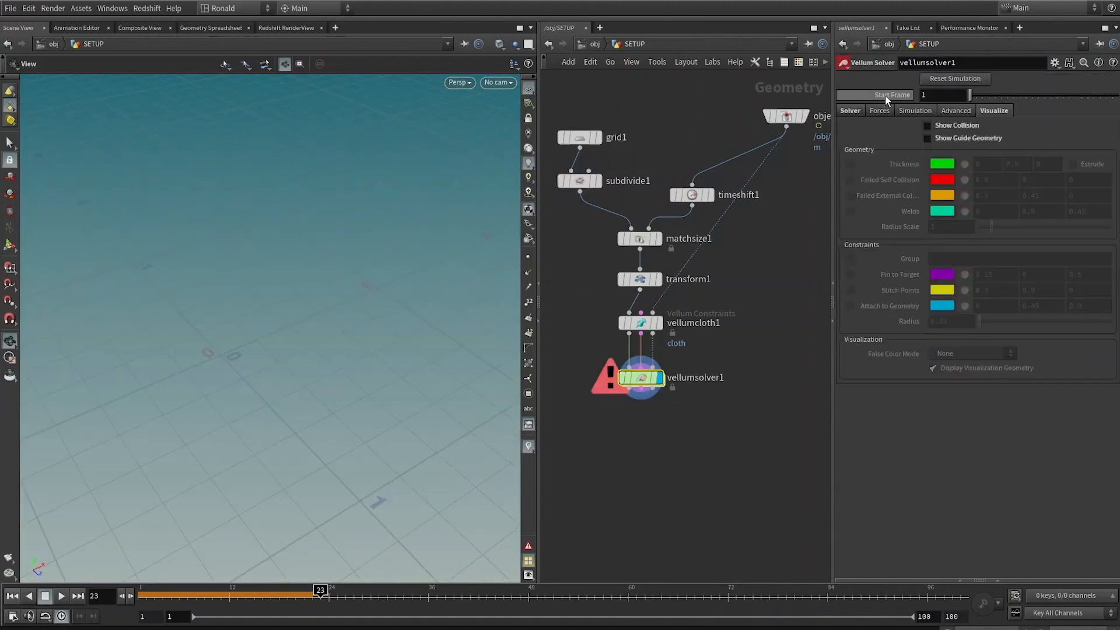
pyautogui.click(856, 112)
pyautogui.write('3')
pyautogui.press('Tab')
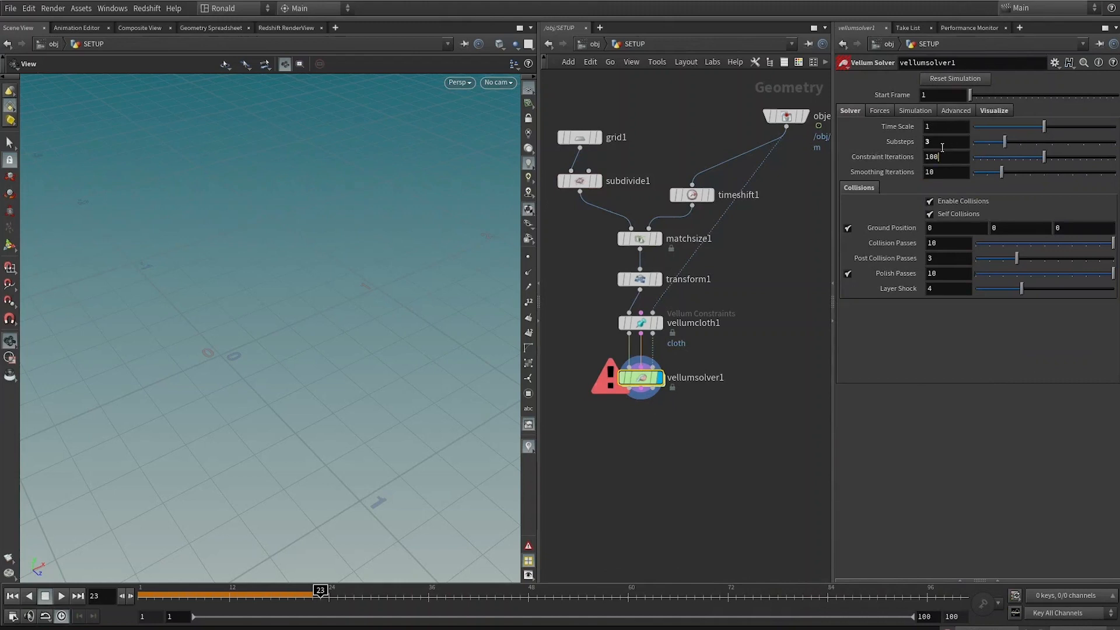
pyautogui.write('20')
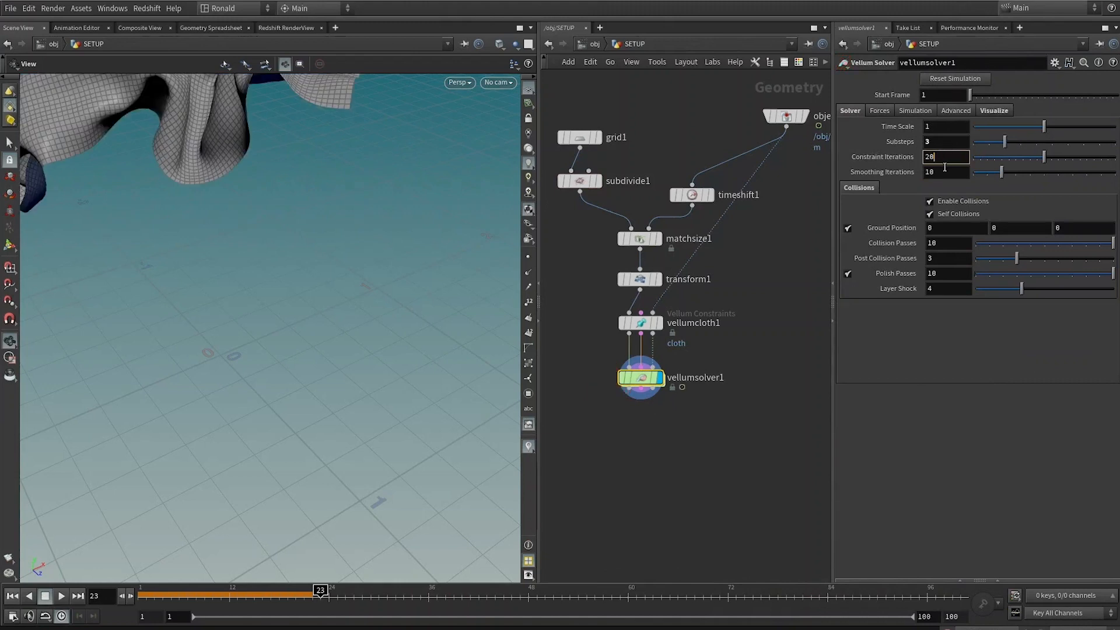
pyautogui.press('Return')
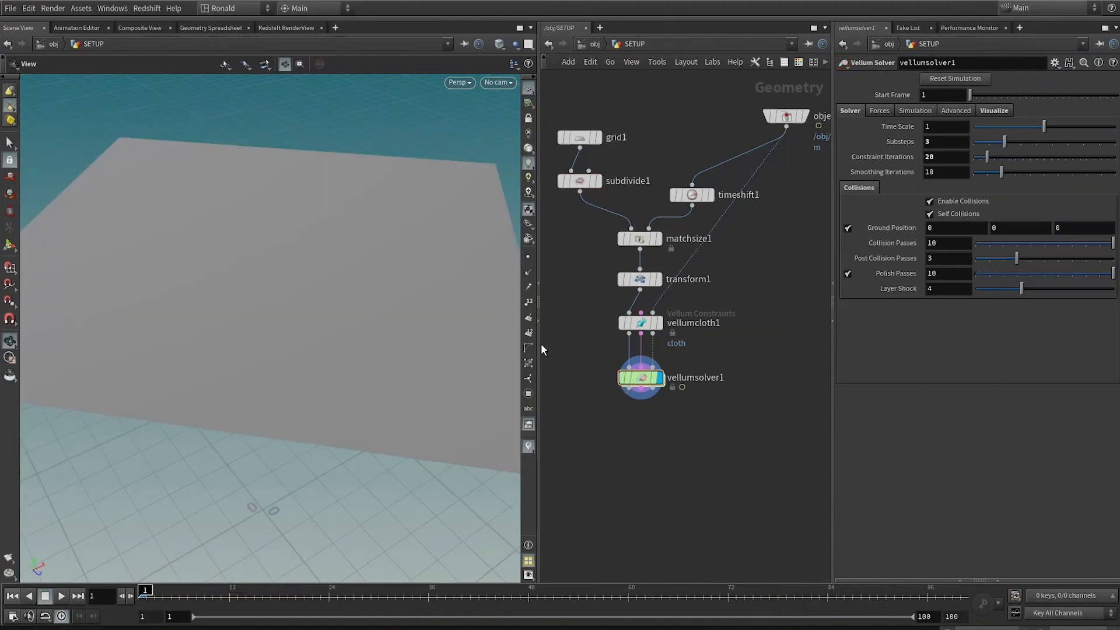
# Step: Play the simulation and inspect the draped cloth at several frames, toggling wireframe and tumbling around it
pyautogui.press('Up')
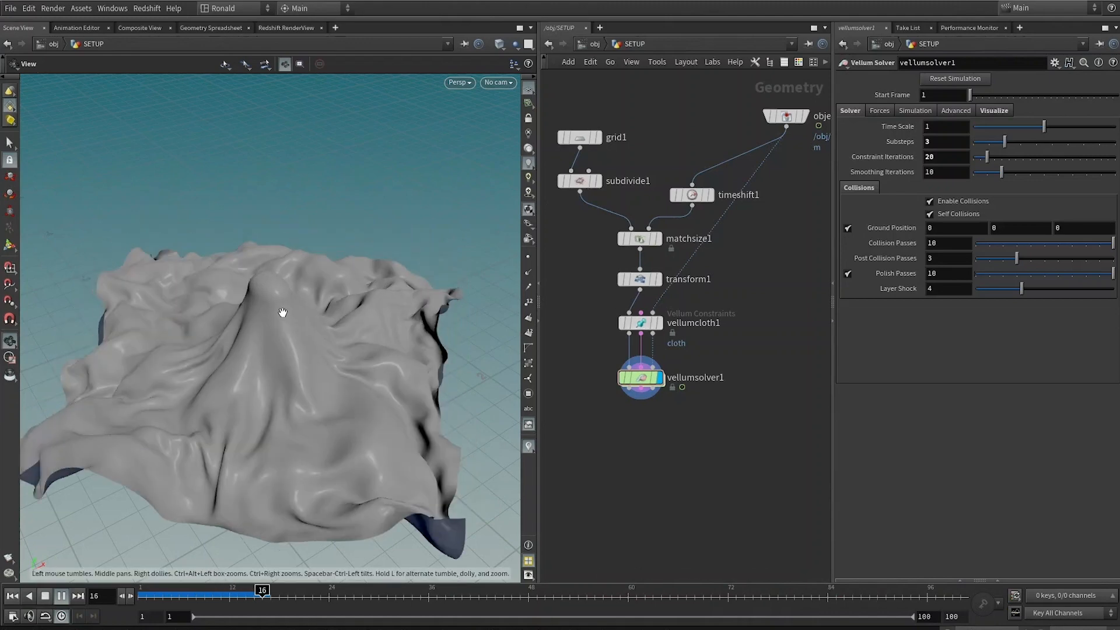
pyautogui.hotkey('shift', 'w')
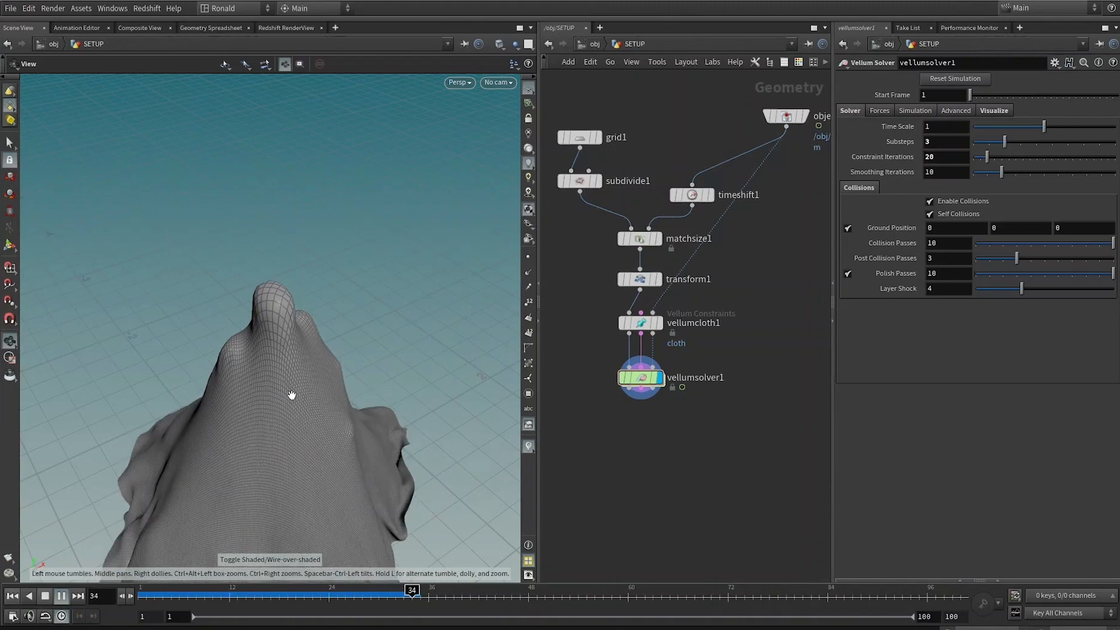
pyautogui.hotkey('shift', 'w')
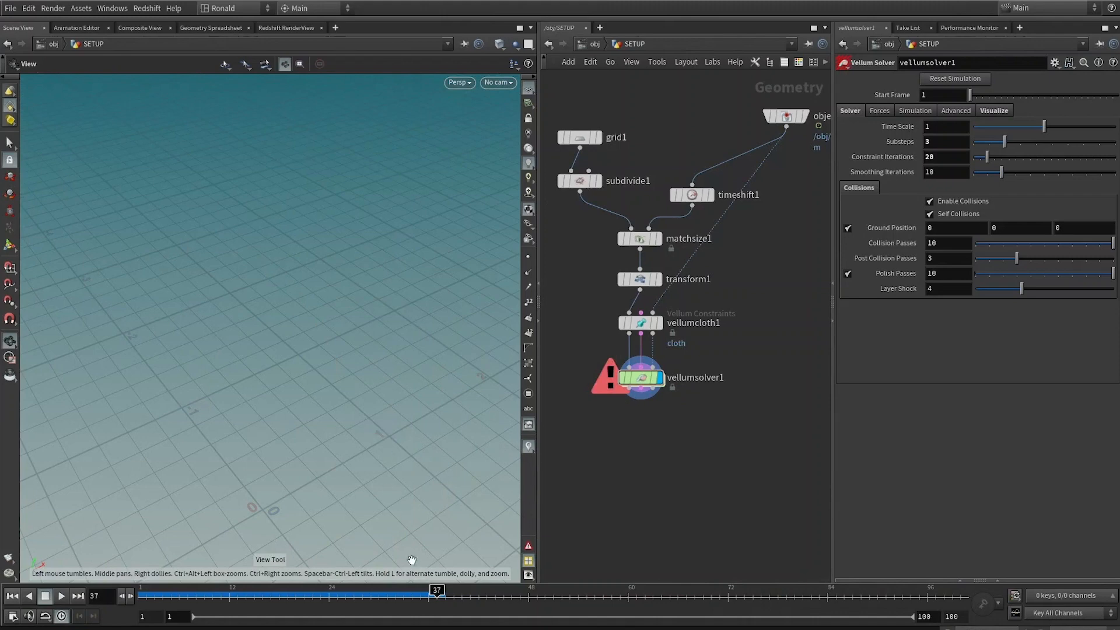
pyautogui.click(412, 592)
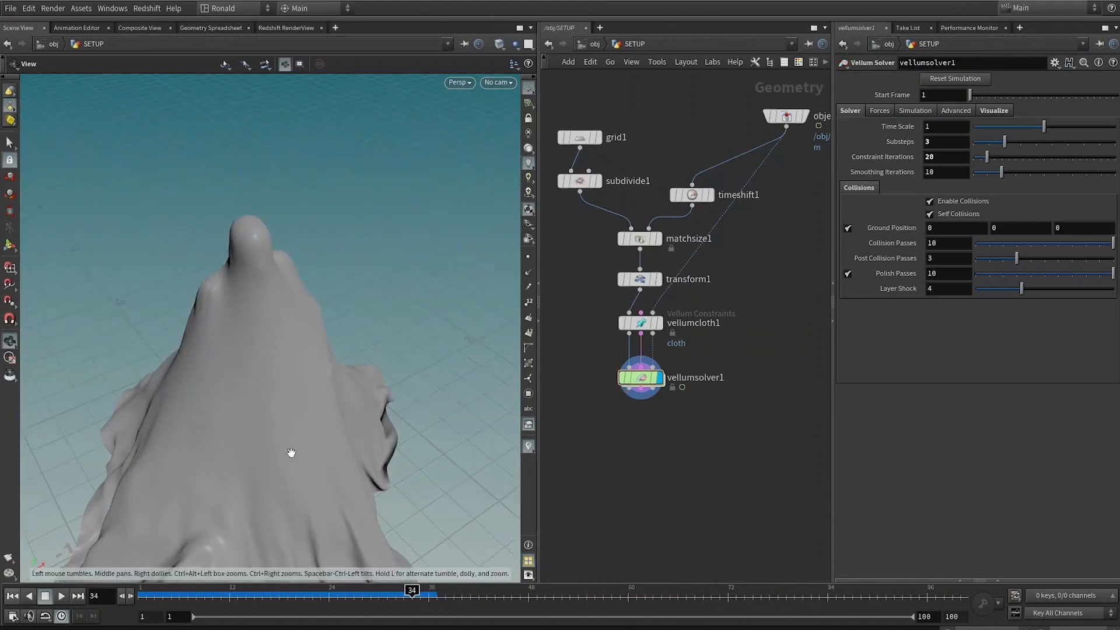
pyautogui.moveTo(291, 453)
pyautogui.mouseDown()
pyautogui.moveTo(323, 457)
pyautogui.moveTo(173, 310)
pyautogui.moveTo(268, 197)
pyautogui.moveTo(277, 237)
pyautogui.moveTo(449, 229)
pyautogui.moveTo(362, 252)
pyautogui.moveTo(349, 514)
pyautogui.moveTo(287, 430)
pyautogui.moveTo(286, 340)
pyautogui.moveTo(322, 383)
pyautogui.moveTo(255, 395)
pyautogui.moveTo(250, 350)
pyautogui.moveTo(267, 326)
pyautogui.mouseUp()
pyautogui.hotkey('shift', 'w')
pyautogui.hotkey('shift', 'w')
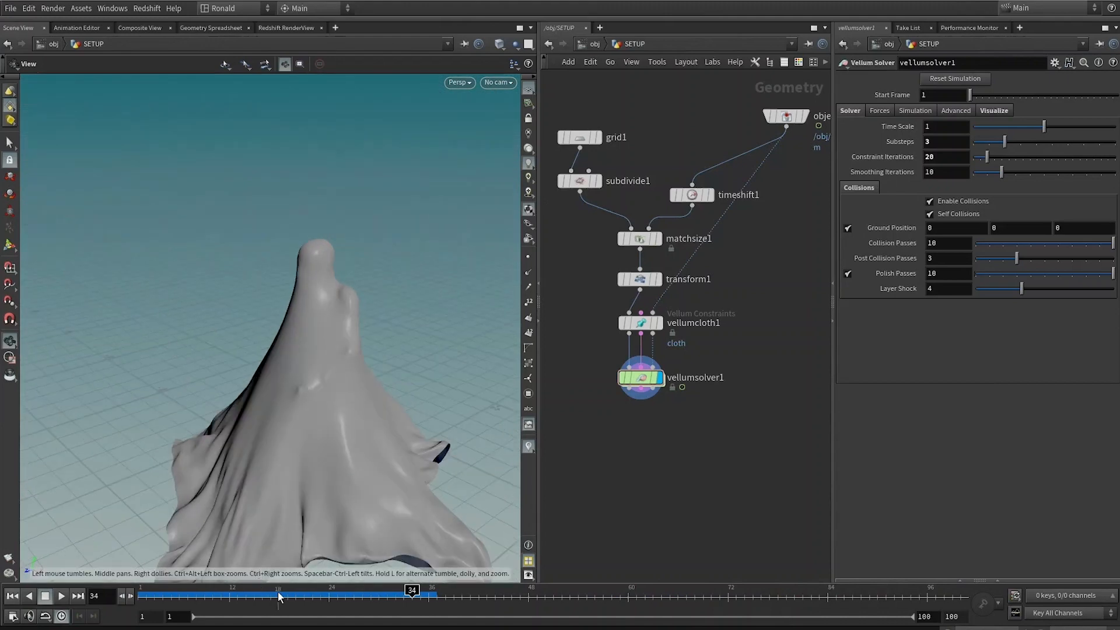
pyautogui.moveTo(278, 594); pyautogui.dragTo(409, 550)
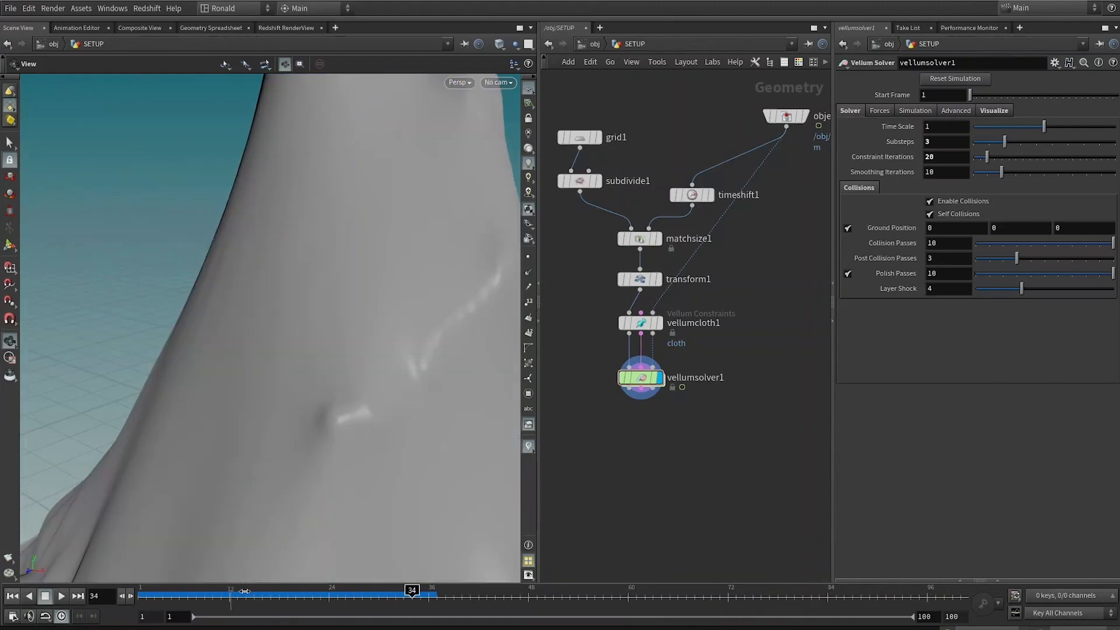
pyautogui.moveTo(245, 591); pyautogui.dragTo(322, 585)
pyautogui.moveTo(340, 382); pyautogui.dragTo(112, 447)
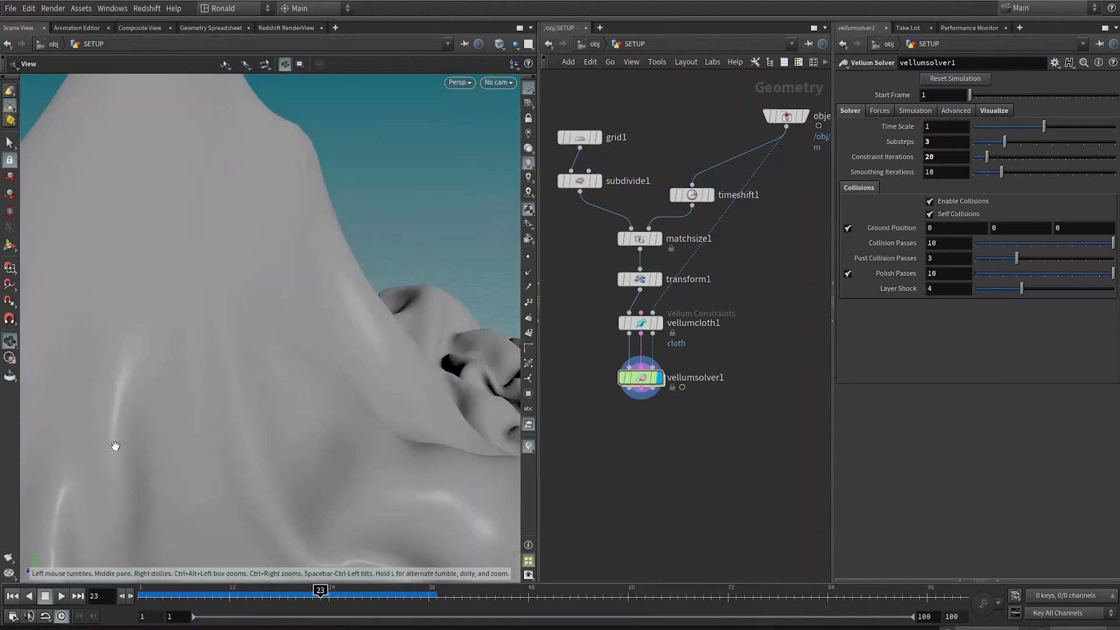
pyautogui.moveTo(376, 256); pyautogui.dragTo(390, 297)
pyautogui.moveTo(277, 592); pyautogui.dragTo(386, 560)
pyautogui.moveTo(268, 307); pyautogui.dragTo(315, 314)
# Step: Insert a Subdivide node after the biped's object_merge1, on the wire feeding timeshift1
pyautogui.moveTo(685, 248); pyautogui.dragTo(634, 392, button='middle')
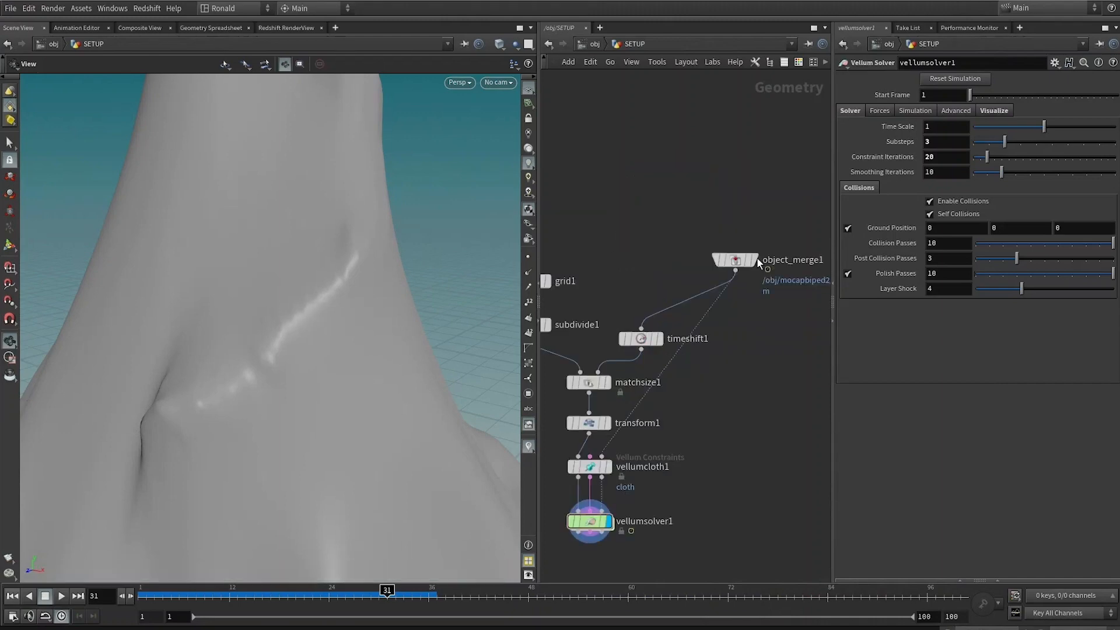
pyautogui.click(754, 260)
pyautogui.click(734, 260)
pyautogui.press('w')
pyautogui.press('w')
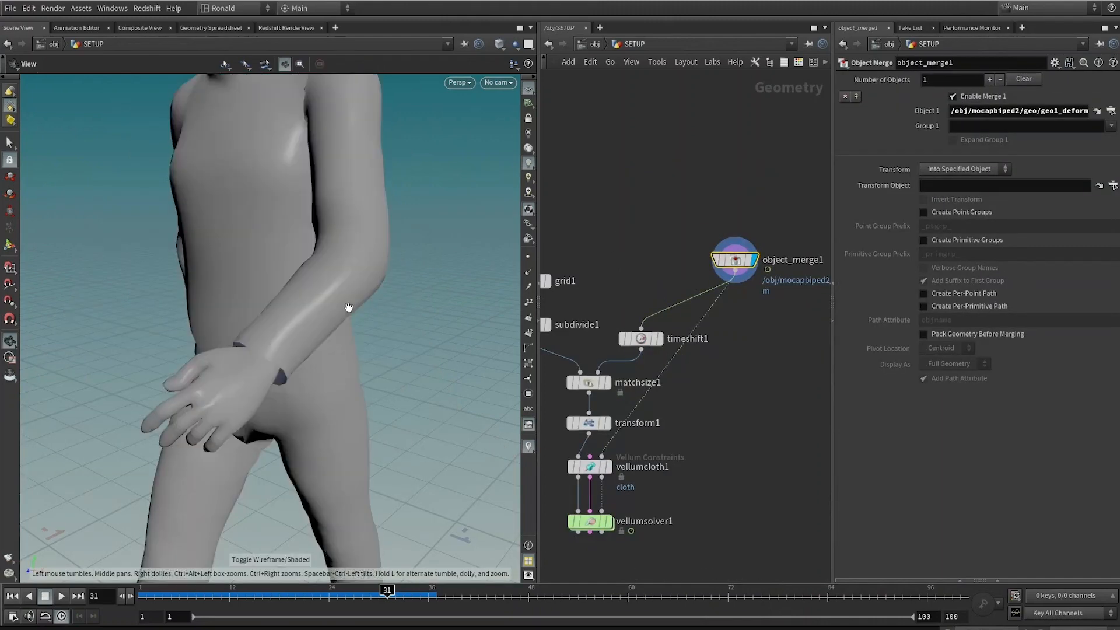
pyautogui.press('Tab')
pyautogui.write('su')
pyautogui.press('Return')
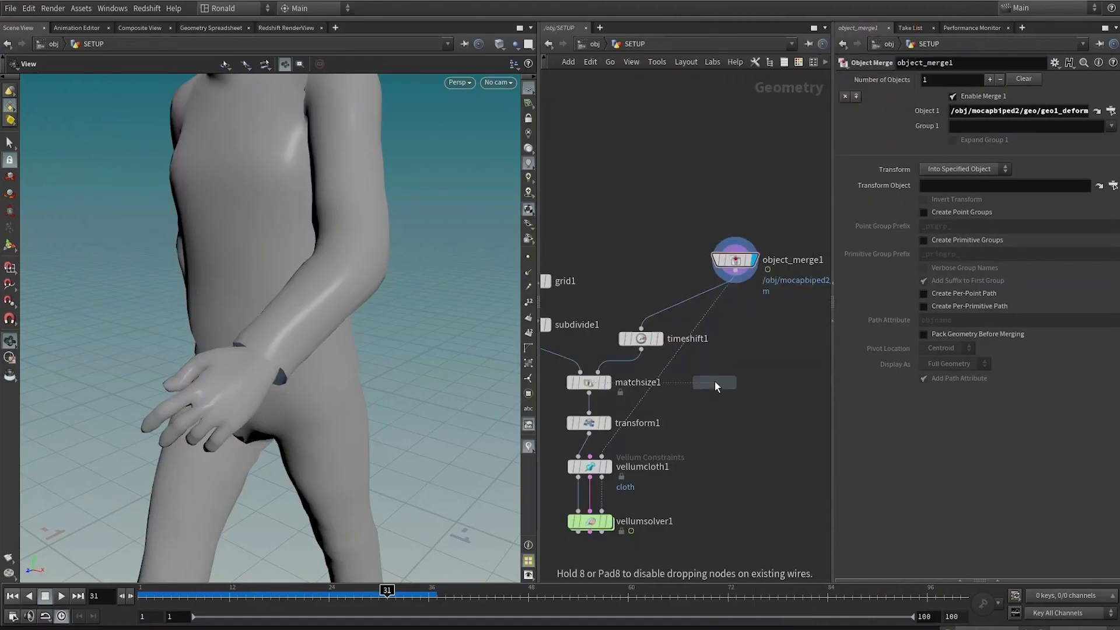
pyautogui.click(703, 329)
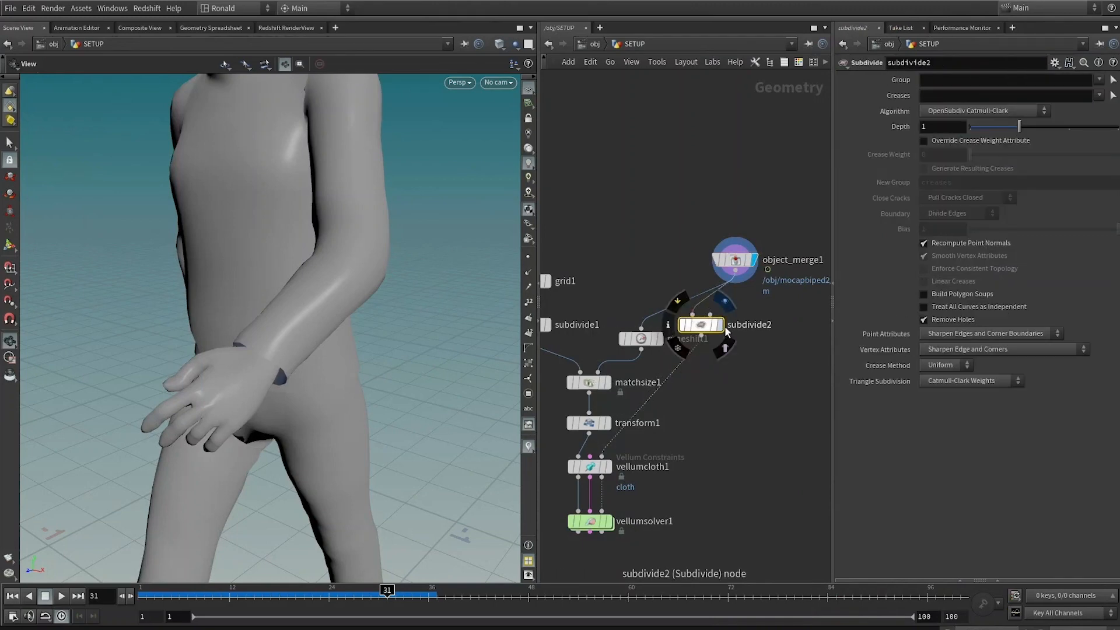
pyautogui.moveTo(700, 327); pyautogui.dragTo(752, 349)
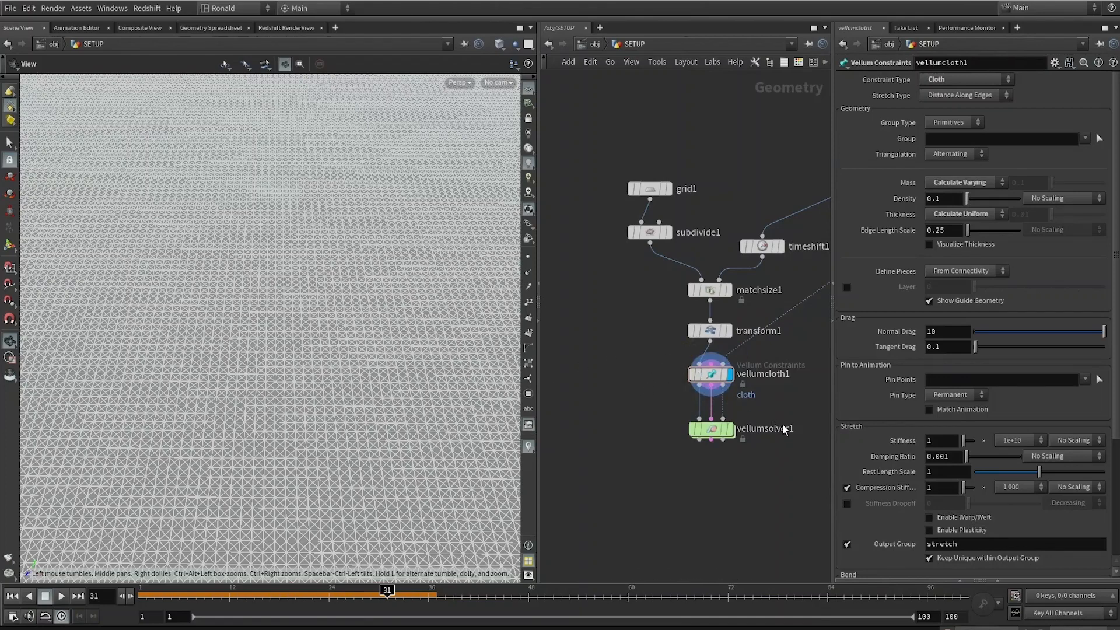
# Step: Add a Sphere node beside the Vellum nodes
pyautogui.press('Tab')
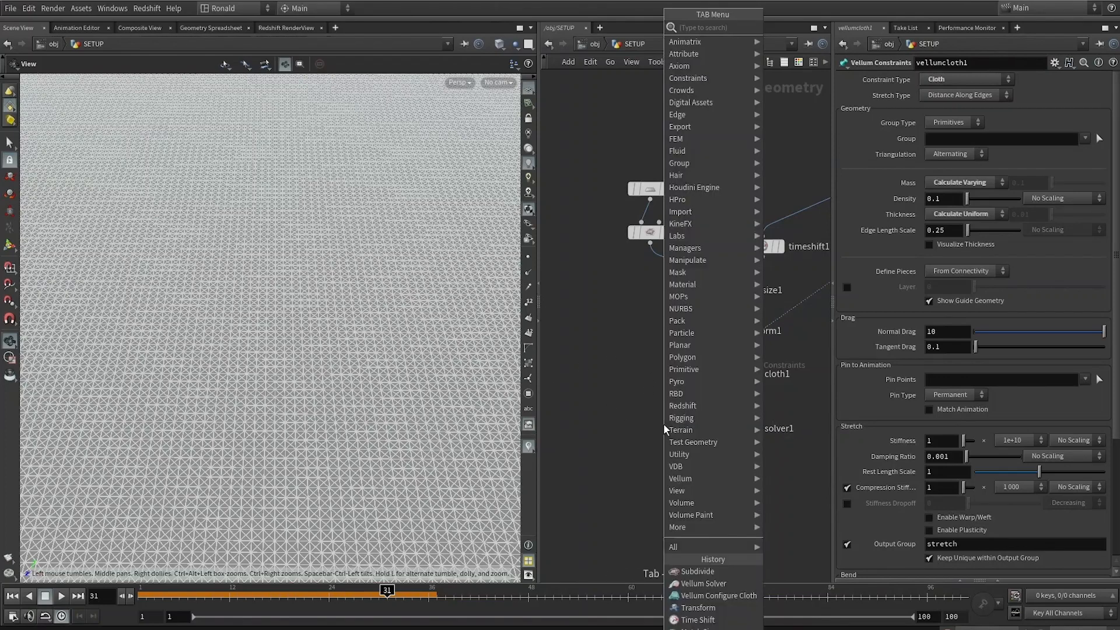
pyautogui.write('sphere')
pyautogui.press('Return')
pyautogui.click(613, 400)
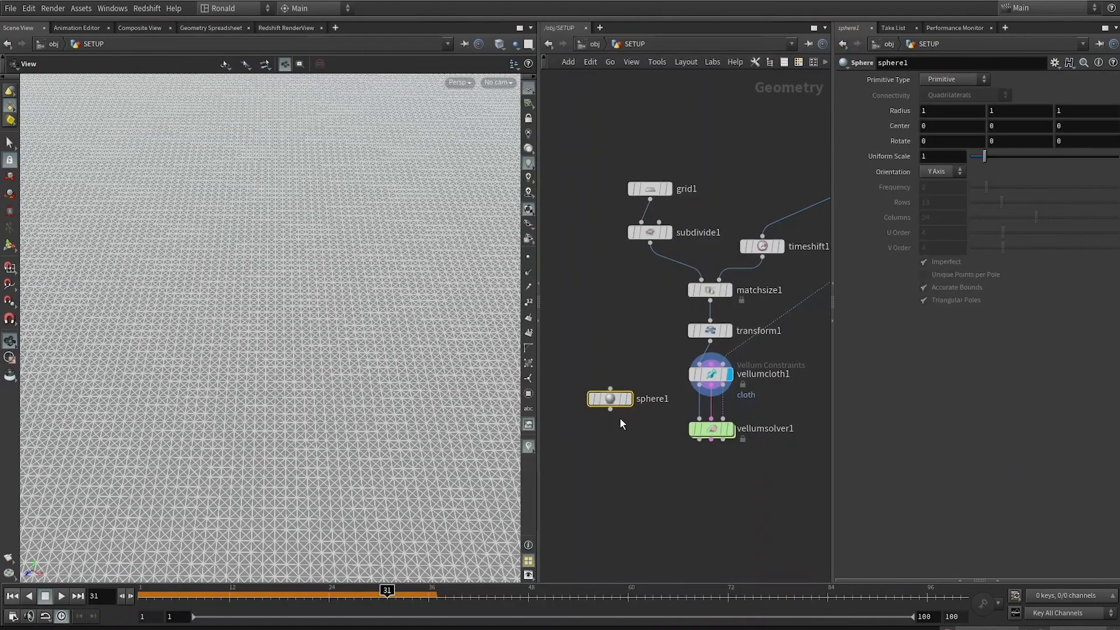
# Step: Add a Copy to Points node copying the sphere onto the Vellum cloth points and display it
pyautogui.click(610, 409)
pyautogui.press('Tab')
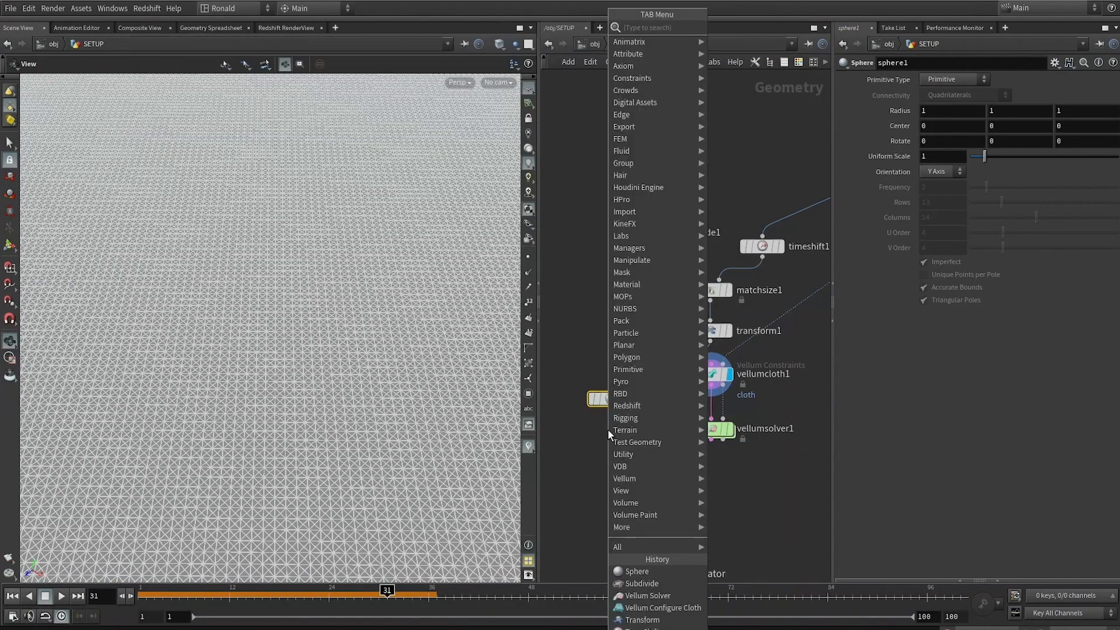
pyautogui.write('ctp')
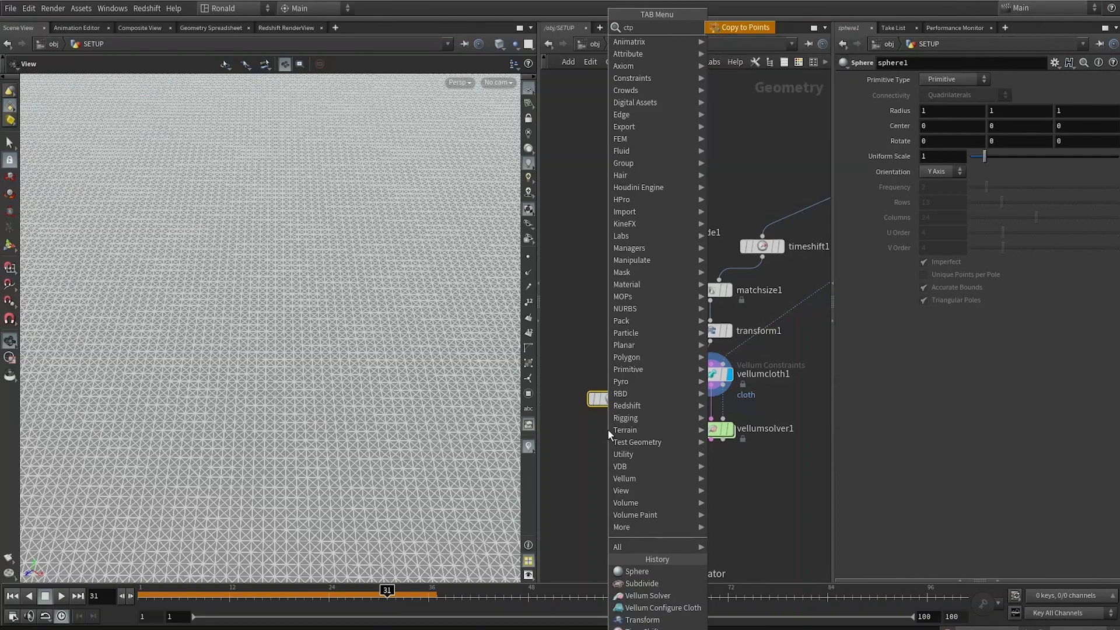
pyautogui.press('Return')
pyautogui.click(616, 430)
pyautogui.click(700, 385)
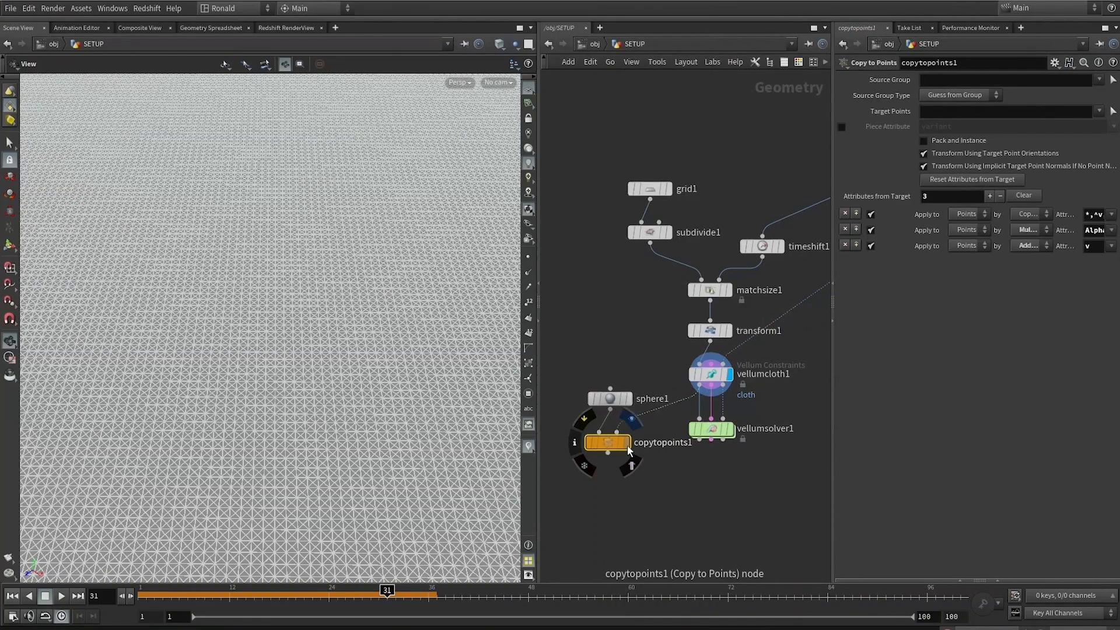
pyautogui.click(627, 446)
pyautogui.moveTo(283, 383); pyautogui.dragTo(442, 388, button='right')
pyautogui.moveTo(331, 298); pyautogui.dragTo(163, 275, button='right')
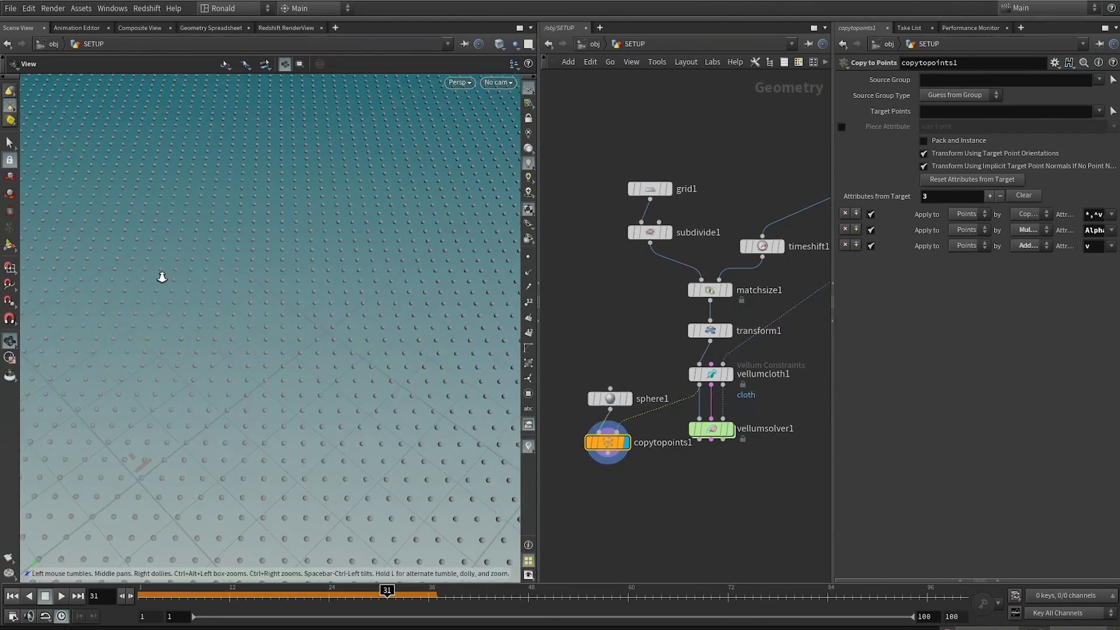
pyautogui.moveTo(279, 302)
pyautogui.mouseDown(button='right')
pyautogui.moveTo(379, 383)
pyautogui.moveTo(162, 383)
pyautogui.moveTo(452, 388)
pyautogui.mouseUp(button='right')
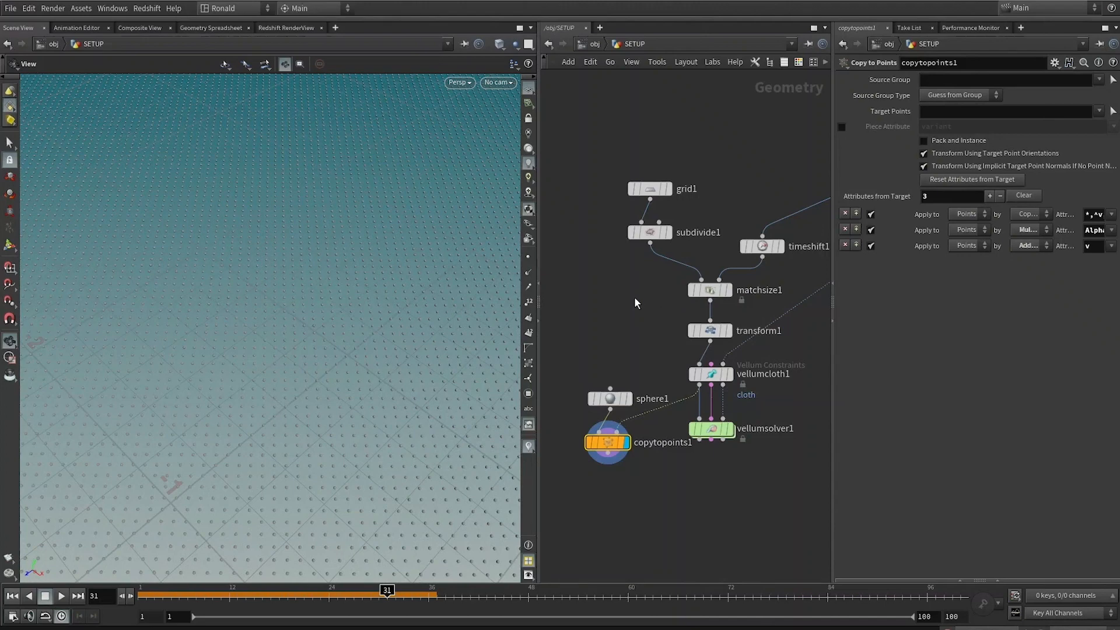
# Step: Set the grid's Subdivide Depth to 2
pyautogui.moveTo(634, 299); pyautogui.dragTo(602, 266, button='middle')
pyautogui.click(619, 199)
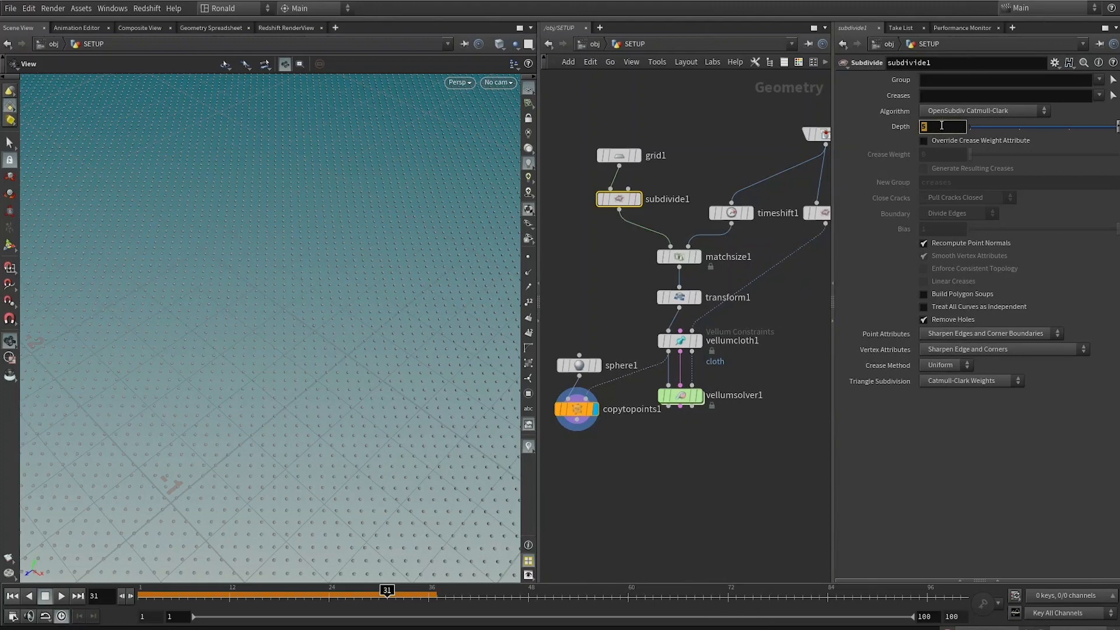
pyautogui.write('2')
pyautogui.press('Return')
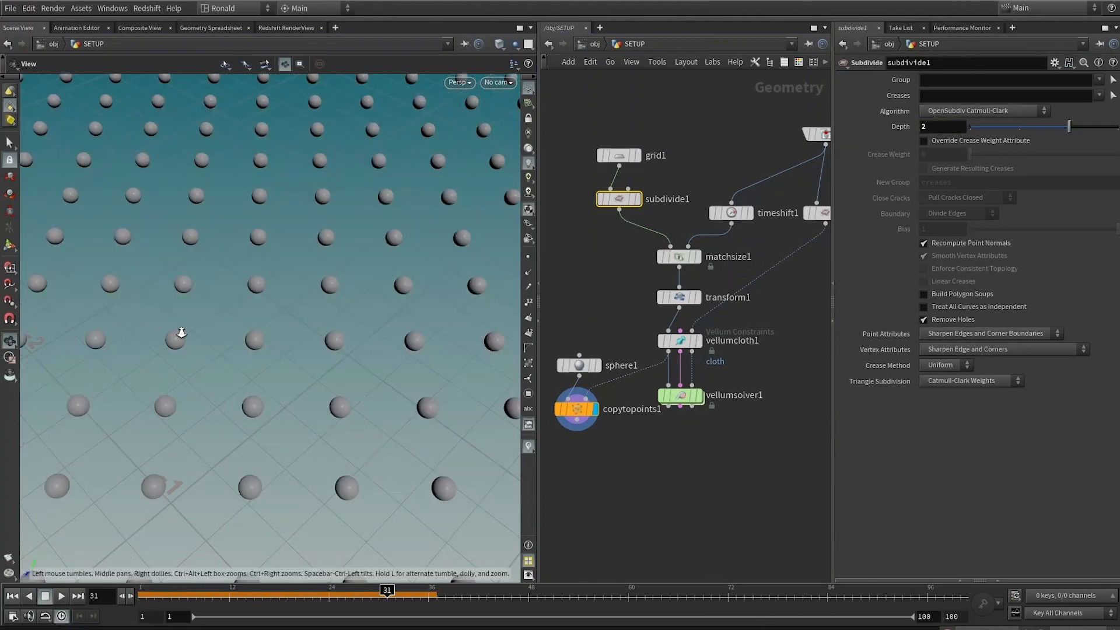
pyautogui.moveTo(181, 333); pyautogui.dragTo(366, 314, button='right')
pyautogui.scroll(-5, 406, 332)
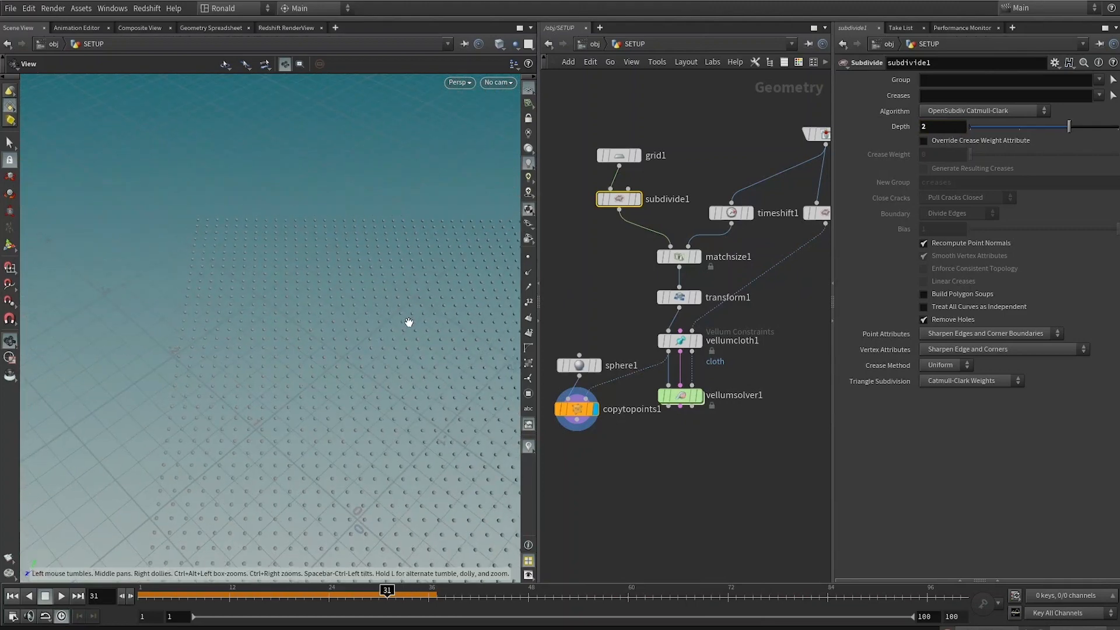
pyautogui.scroll(5, 306, 270)
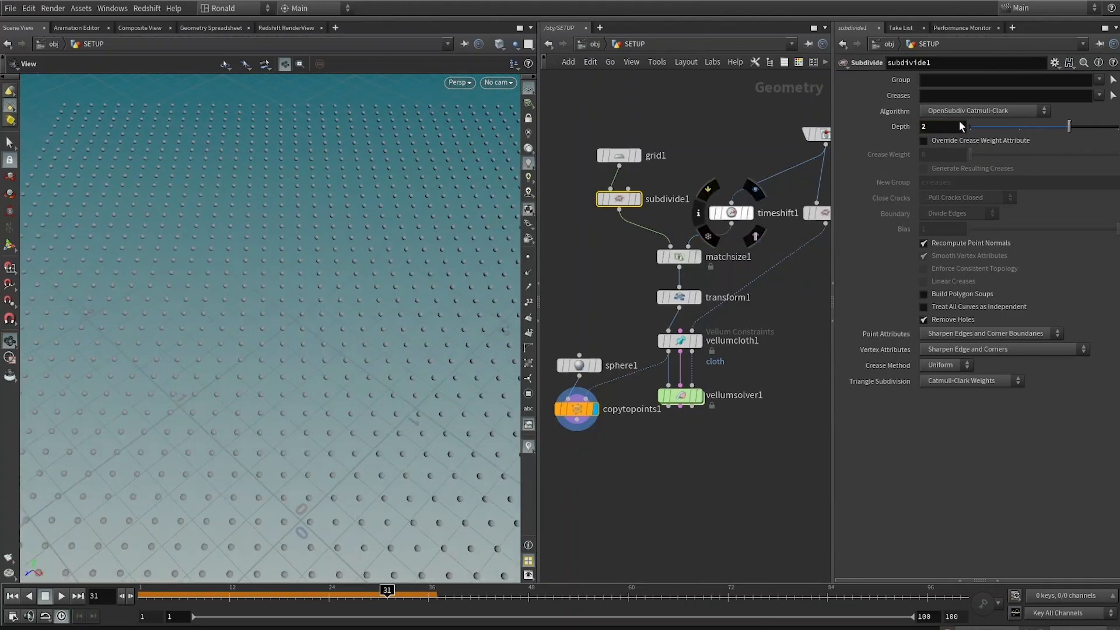
pyautogui.scroll(3, 379, 327)
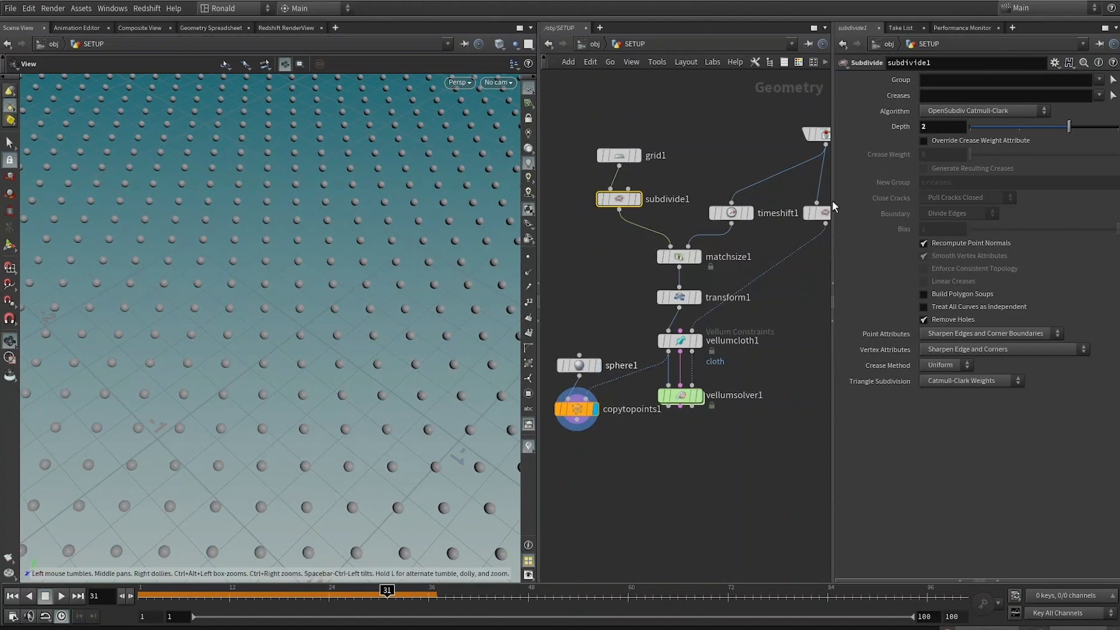
# Step: Set the grid's Subdivide Depth to 5 and display the Copy to Points spheres on the biped
pyautogui.write('5')
pyautogui.click(616, 310)
pyautogui.moveTo(784, 378); pyautogui.dragTo(708, 440, button='middle')
pyautogui.scroll(-1, 708, 441)
pyautogui.moveTo(759, 392); pyautogui.dragTo(779, 372, button='middle')
pyautogui.moveTo(558, 439); pyautogui.dragTo(766, 293)
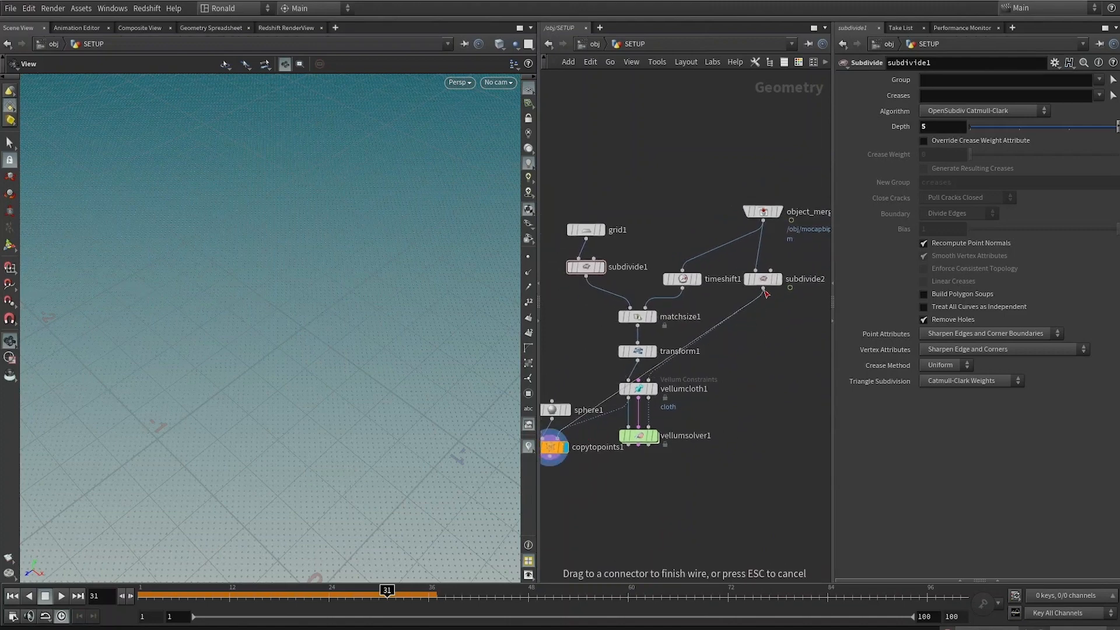
pyautogui.click(708, 352)
pyautogui.moveTo(571, 470); pyautogui.dragTo(587, 467, button='middle')
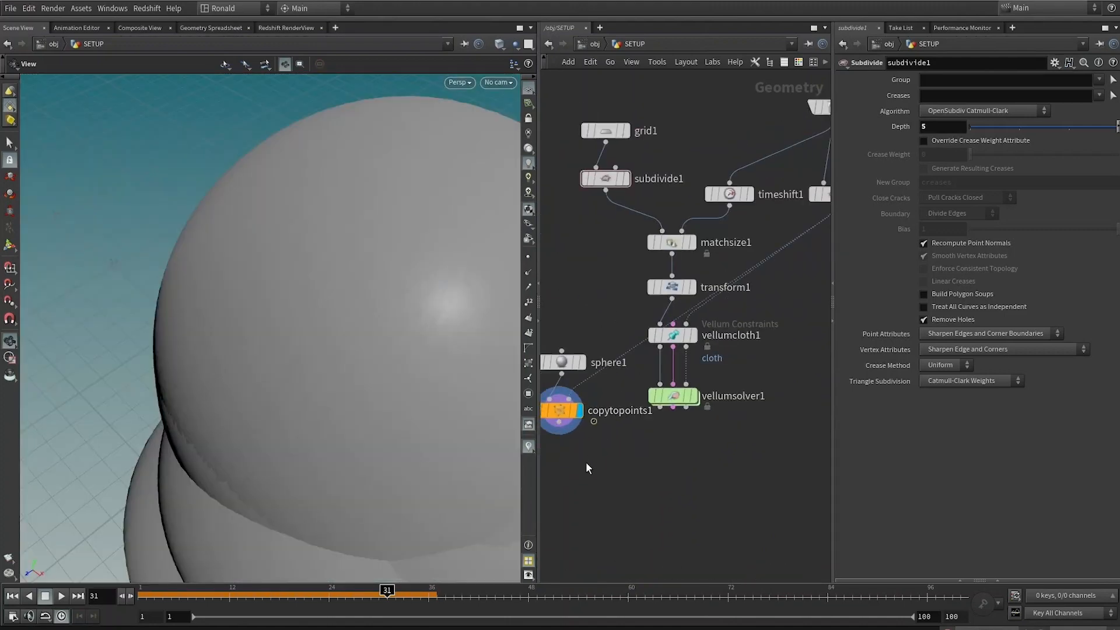
# Step: Close the Houdini Console error window
pyautogui.moveTo(581, 446); pyautogui.dragTo(554, 345)
pyautogui.moveTo(816, 254); pyautogui.dragTo(742, 307, button='middle')
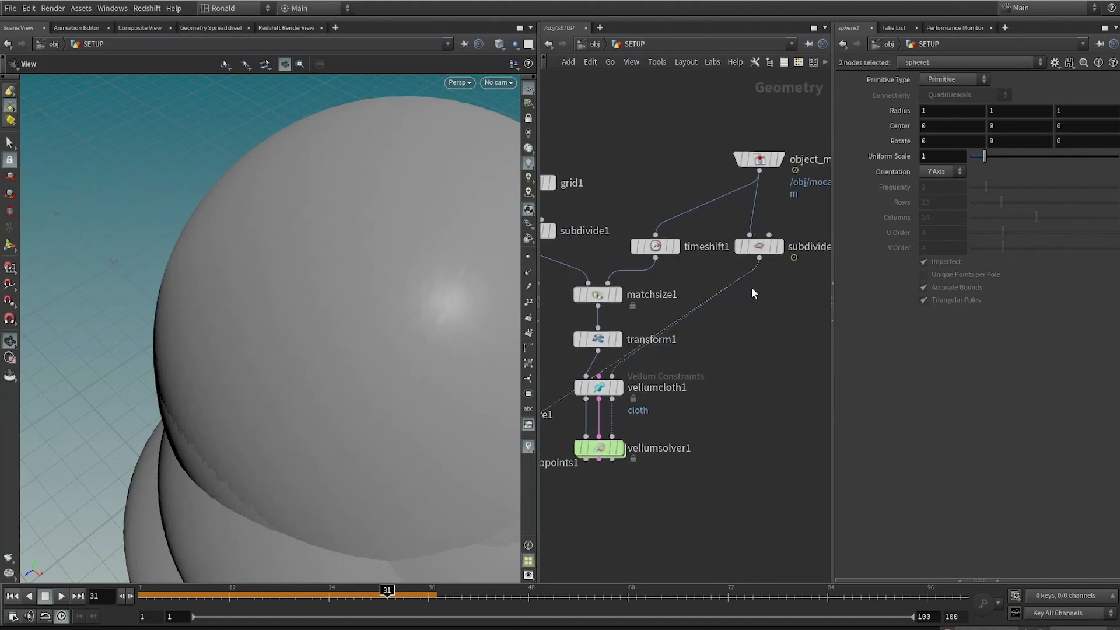
pyautogui.click(746, 284)
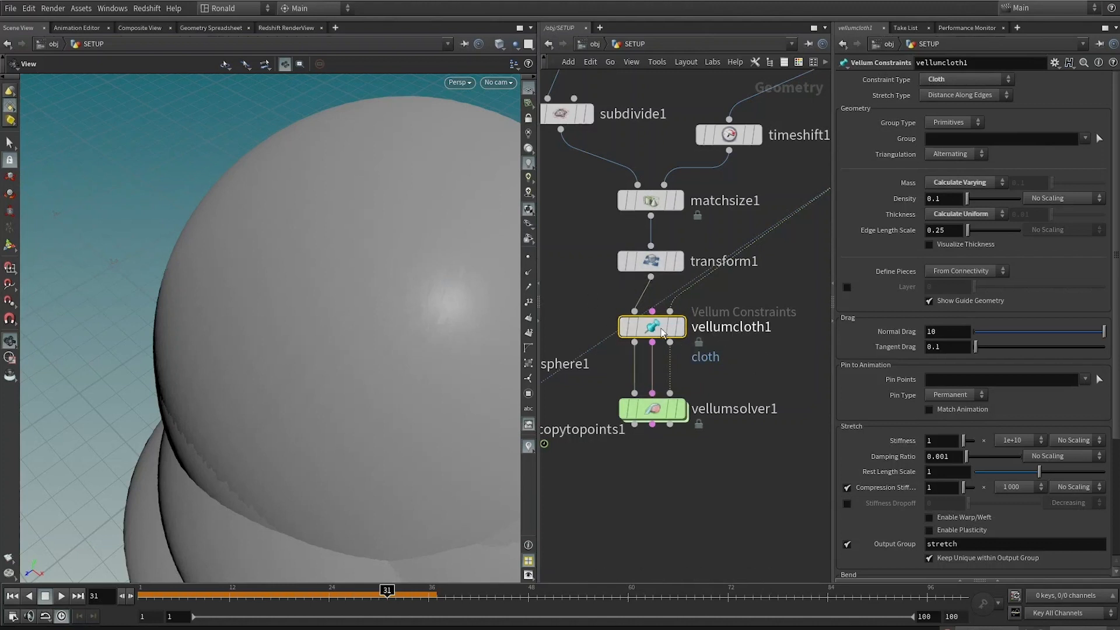
pyautogui.moveTo(651, 331)
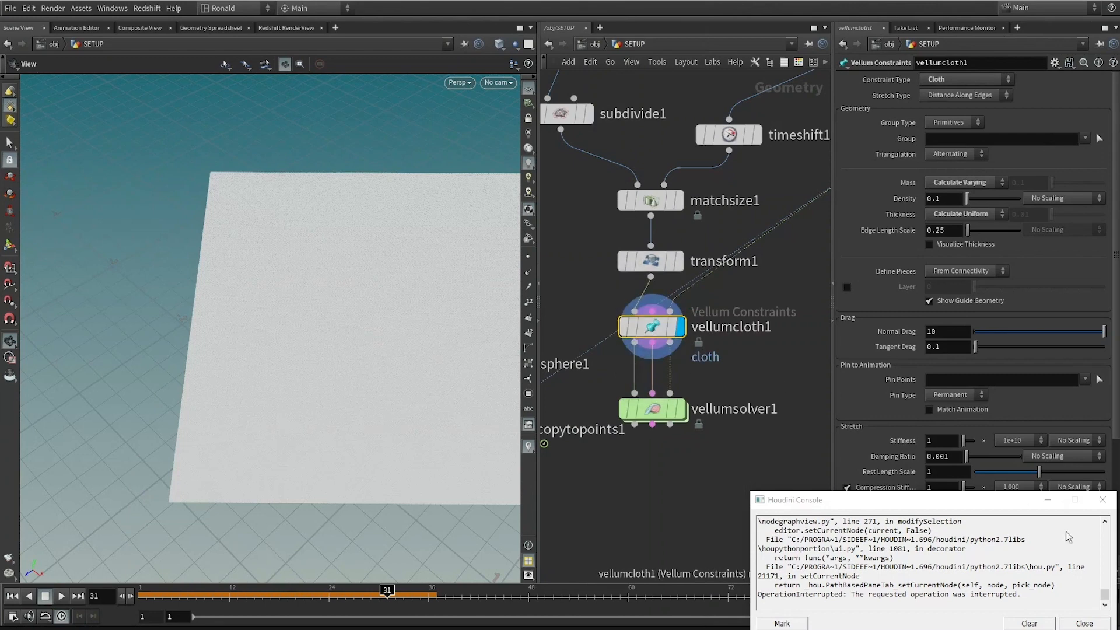
pyautogui.click(1085, 623)
pyautogui.scroll(3, 601, 350)
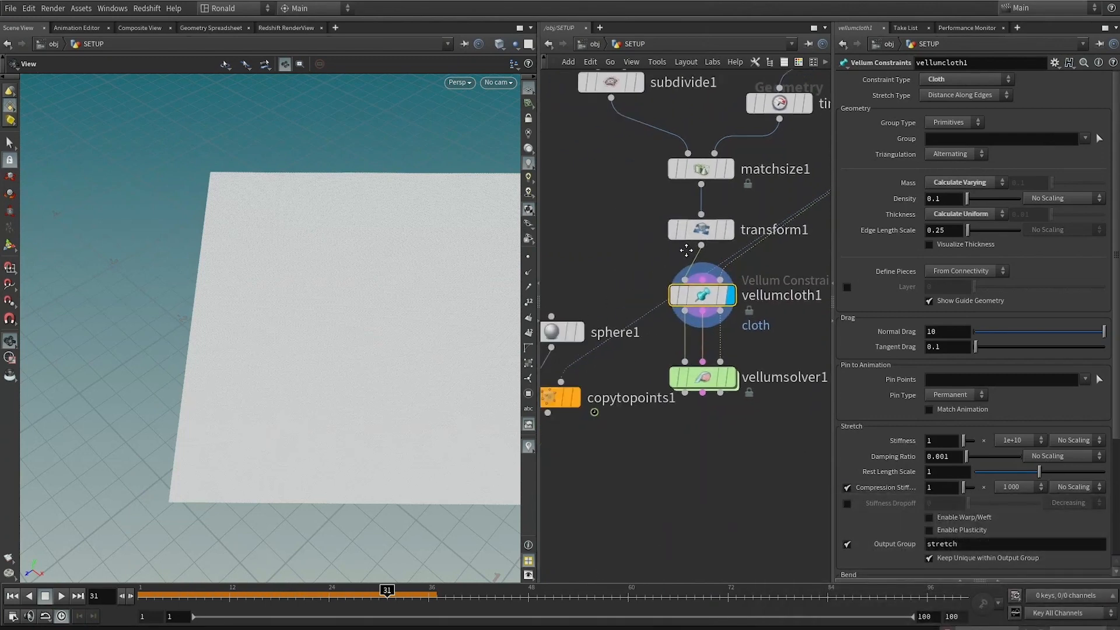
pyautogui.click(620, 376)
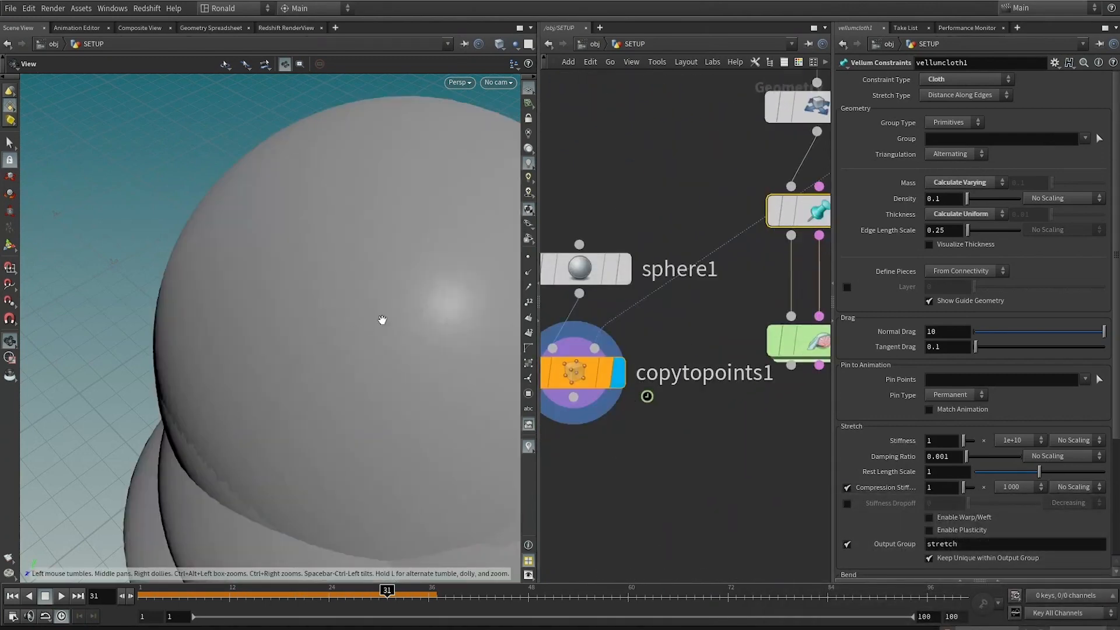
pyautogui.moveTo(791, 236); pyautogui.dragTo(596, 348)
pyautogui.moveTo(742, 407); pyautogui.dragTo(510, 453, button='middle')
pyautogui.scroll(-3, 761, 303)
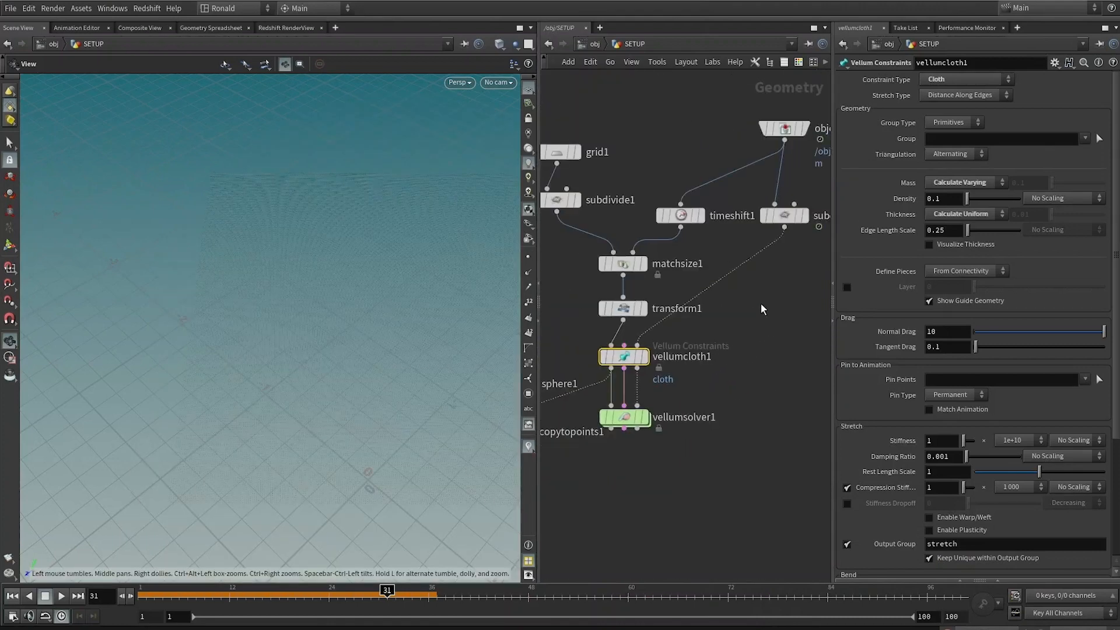
# Step: Add an Attribute Copy node between the subdivided biped, the Vellum cloth and the solver's collider input, copying pscale
pyautogui.press('Tab')
pyautogui.write('a copy')
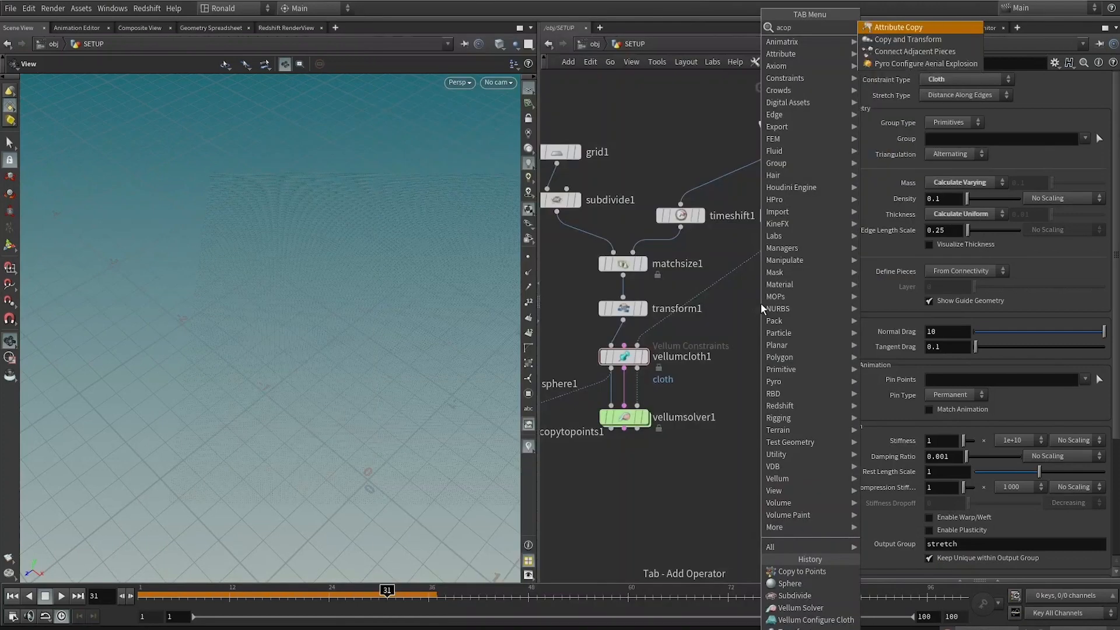
pyautogui.press('Return')
pyautogui.click(801, 335)
pyautogui.moveTo(802, 338); pyautogui.dragTo(614, 370)
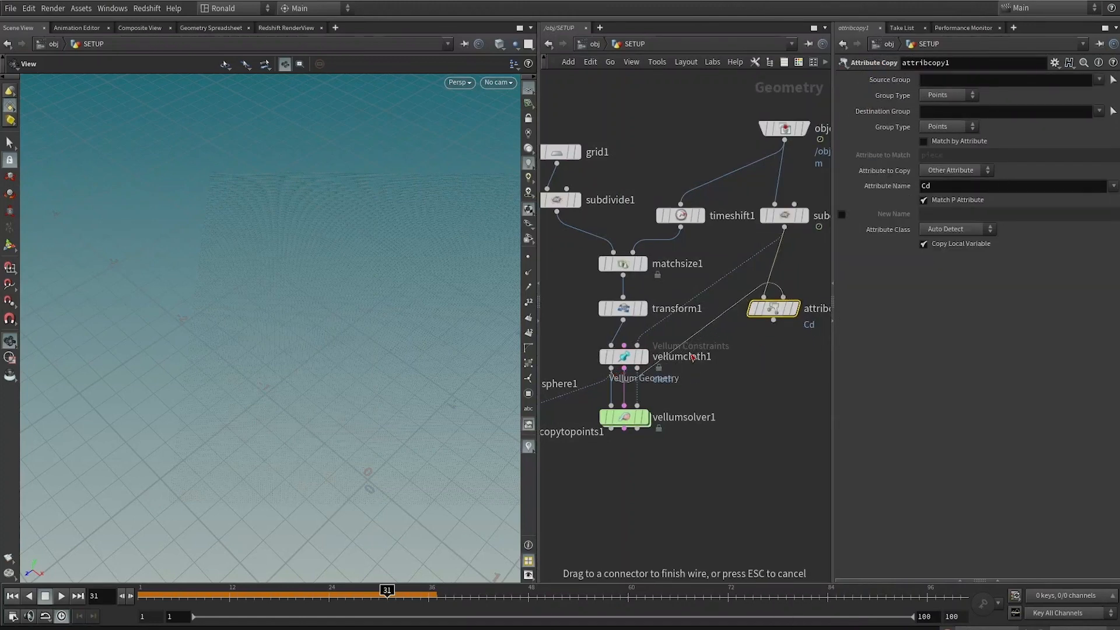
pyautogui.click(795, 309)
pyautogui.moveTo(776, 311); pyautogui.dragTo(776, 353)
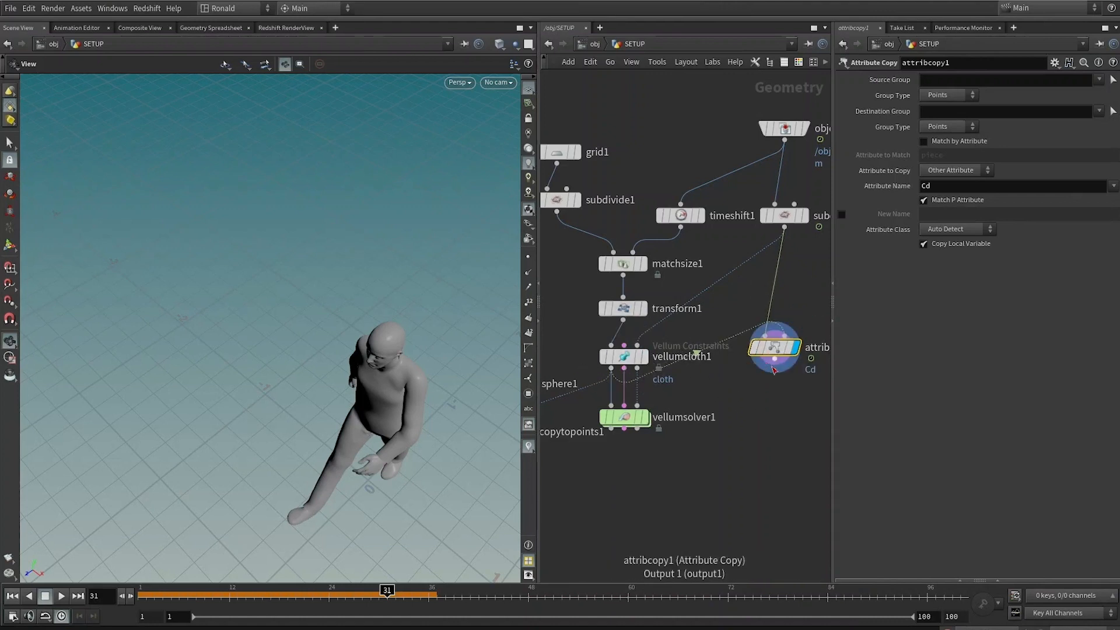
pyautogui.moveTo(776, 367); pyautogui.dragTo(640, 416)
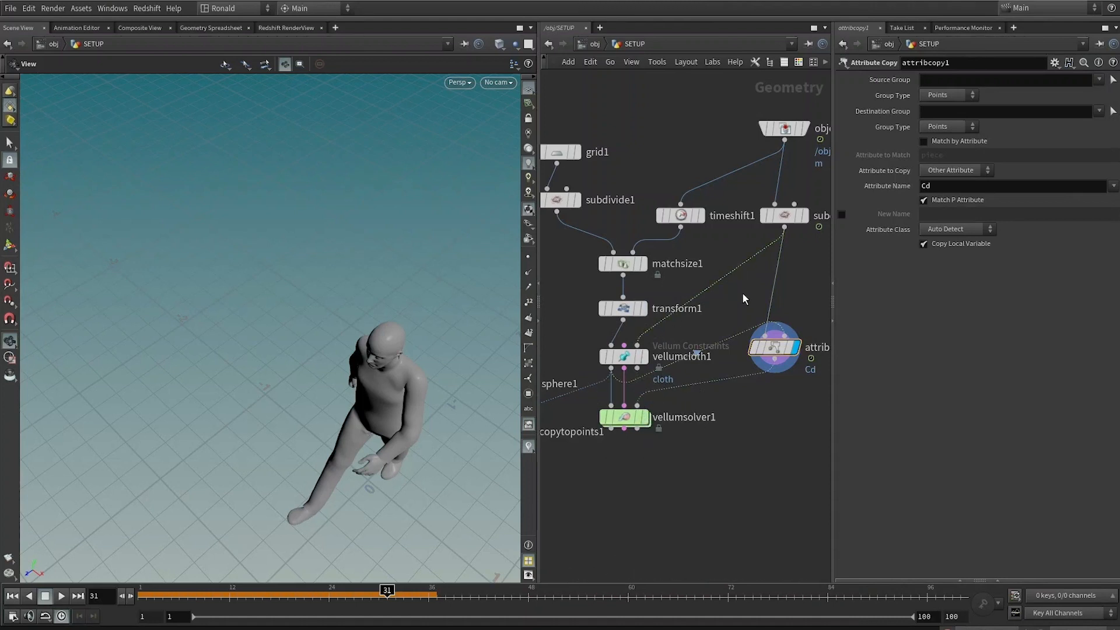
pyautogui.moveTo(776, 348); pyautogui.dragTo(779, 389)
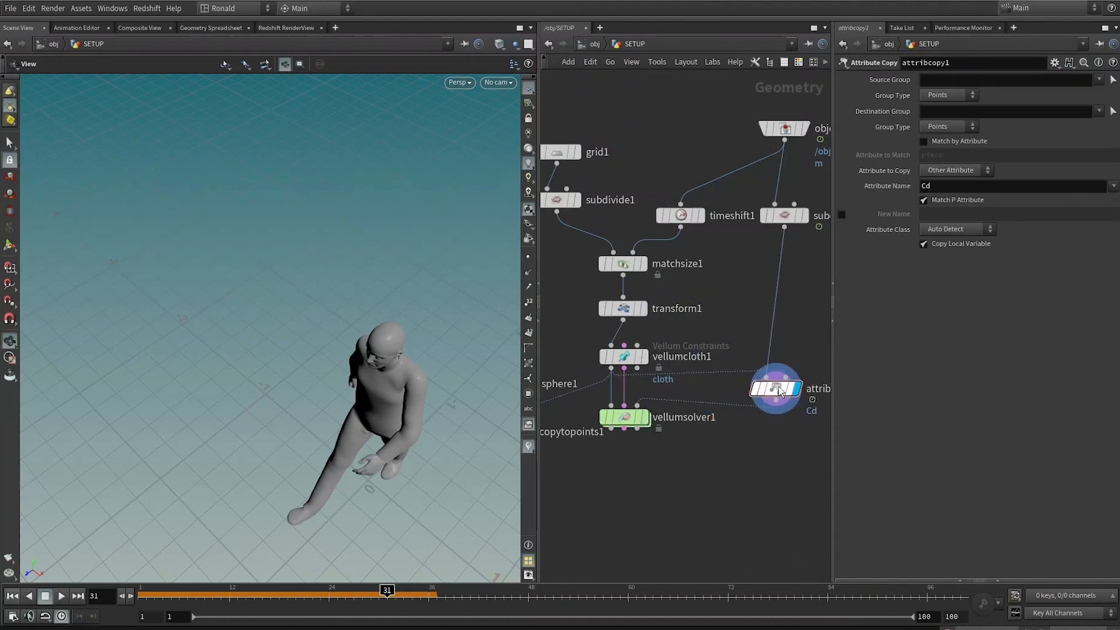
pyautogui.hotkey('ctrl', 'a')
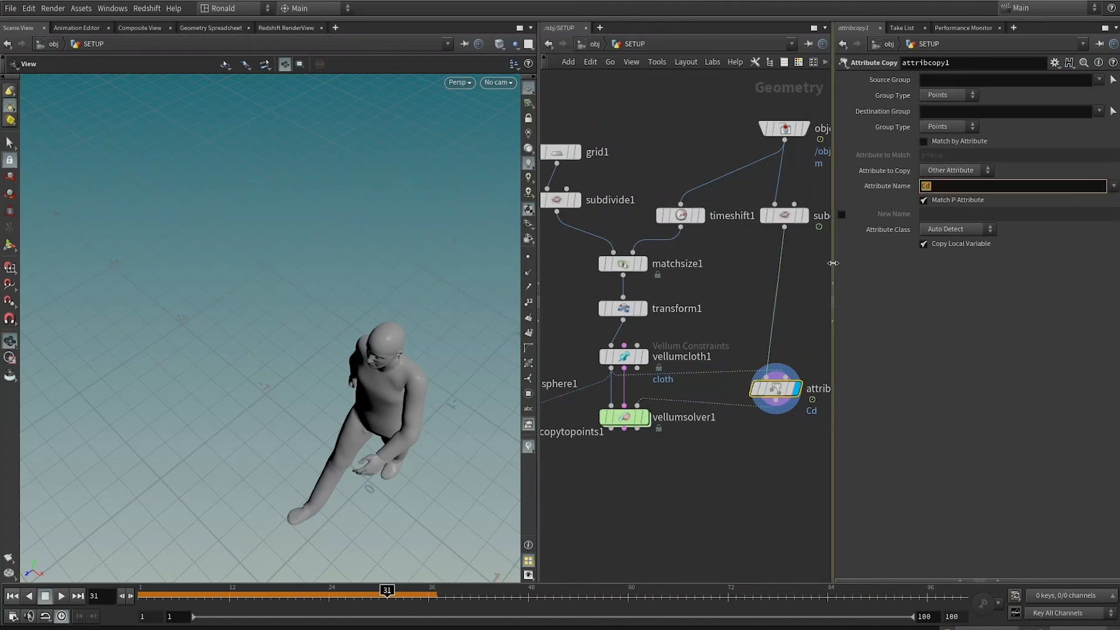
pyautogui.write('pscale')
pyautogui.press('Return')
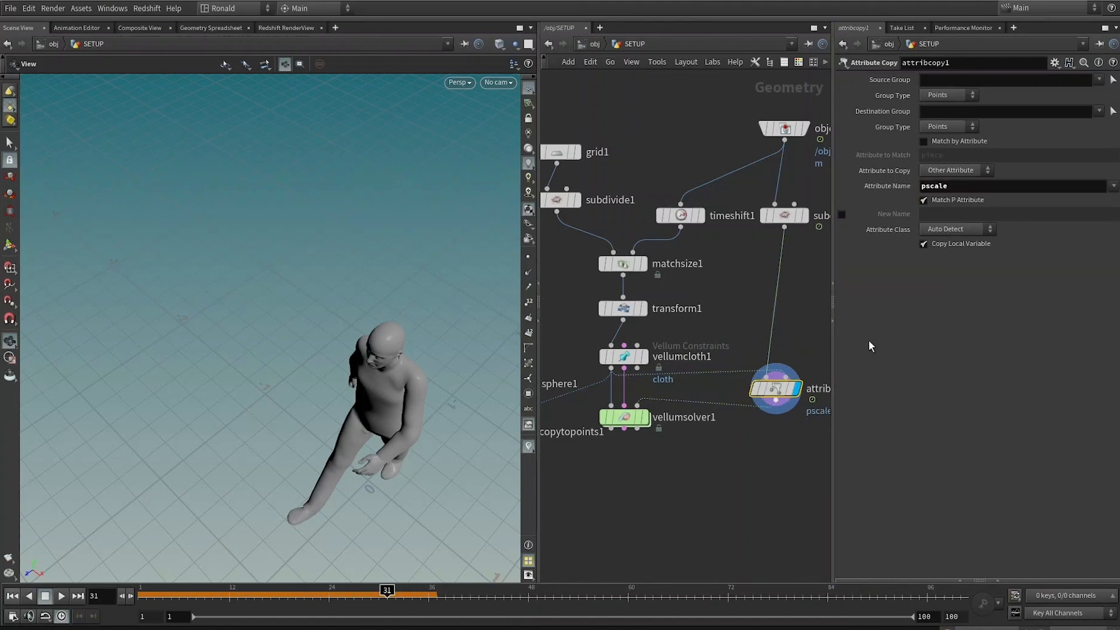
# Step: Feed the Attribute Copy output into the Copy to Points node and display it
pyautogui.scroll(-3, 733, 468)
pyautogui.moveTo(615, 390); pyautogui.dragTo(723, 506)
pyautogui.scroll(3, 739, 463)
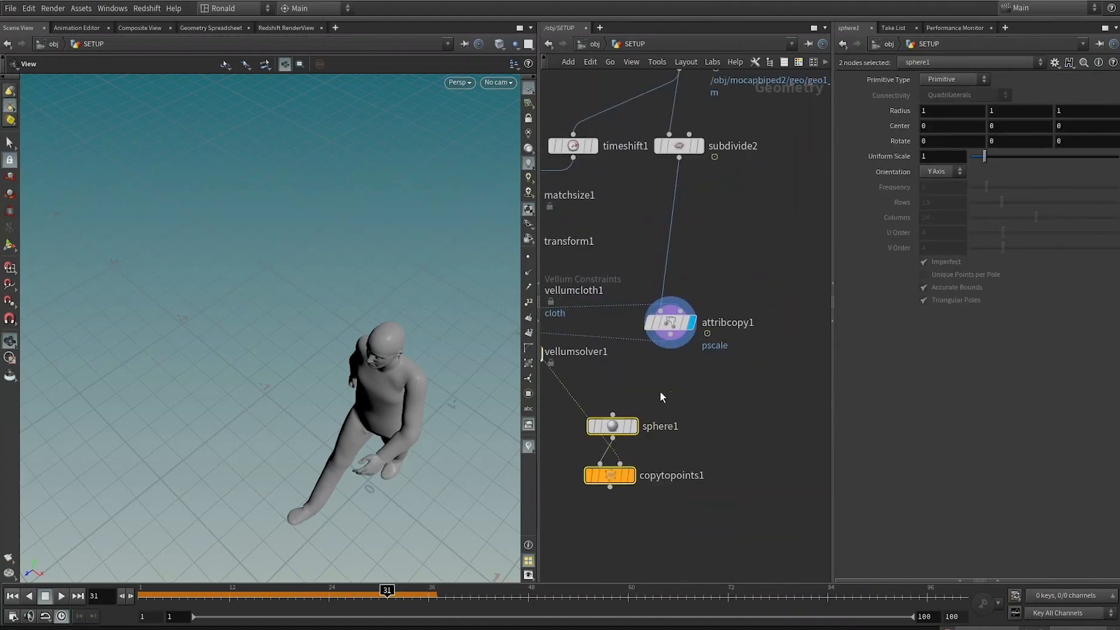
pyautogui.moveTo(670, 334); pyautogui.dragTo(632, 473)
pyautogui.click(632, 474)
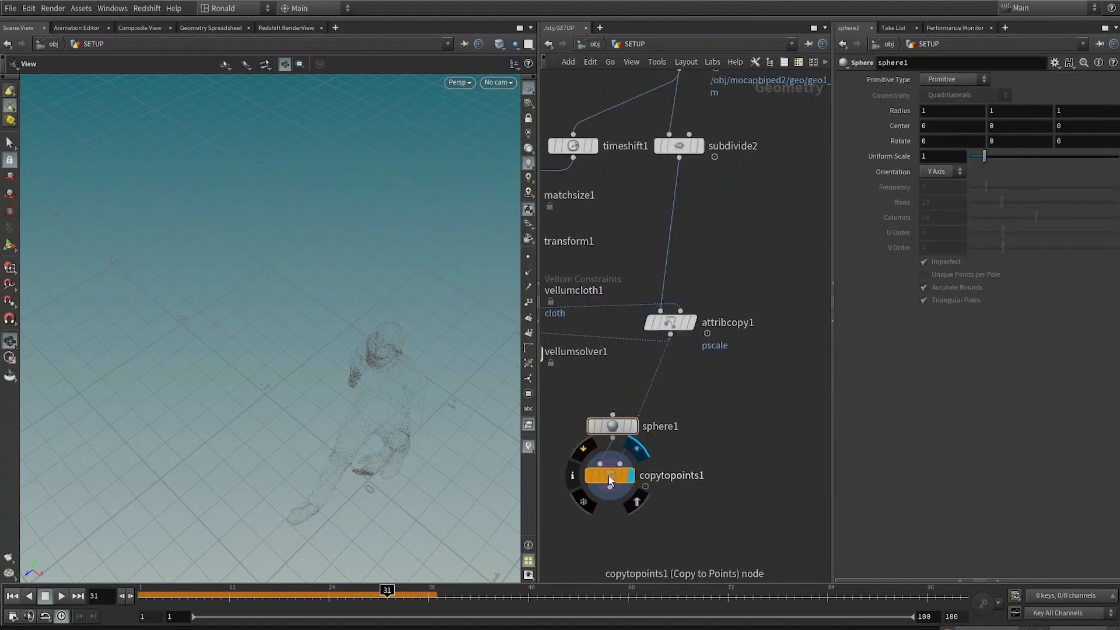
pyautogui.click(608, 475)
pyautogui.hotkey('space', 'f')
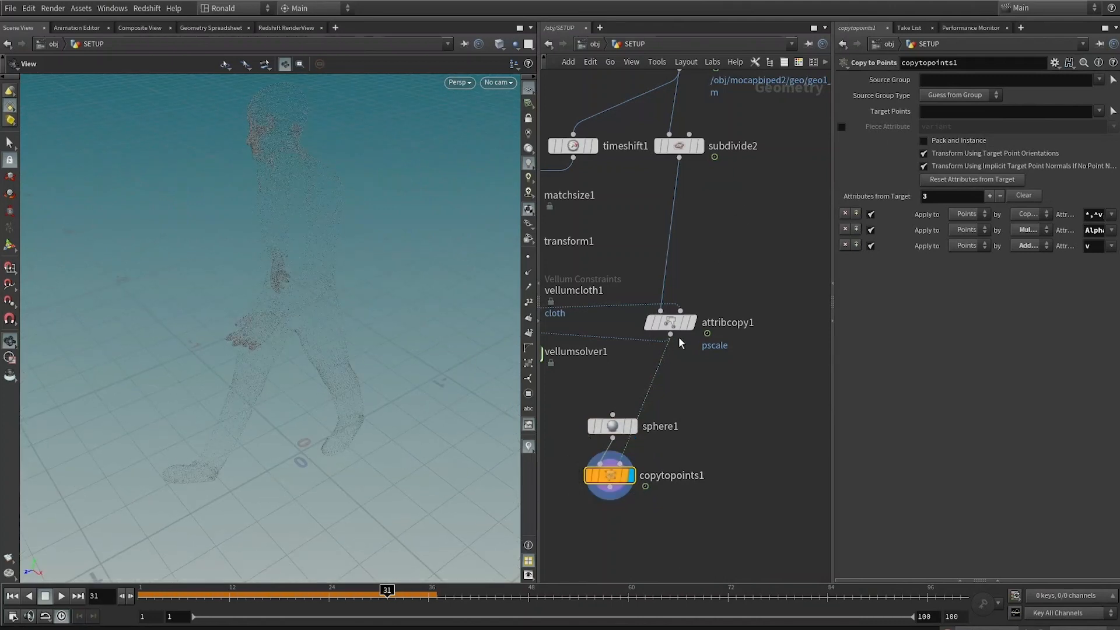
# Step: Inspect the collider point spheres closely in the viewport
pyautogui.click(674, 325)
pyautogui.moveTo(742, 405); pyautogui.dragTo(758, 425, button='middle')
pyautogui.press('q')
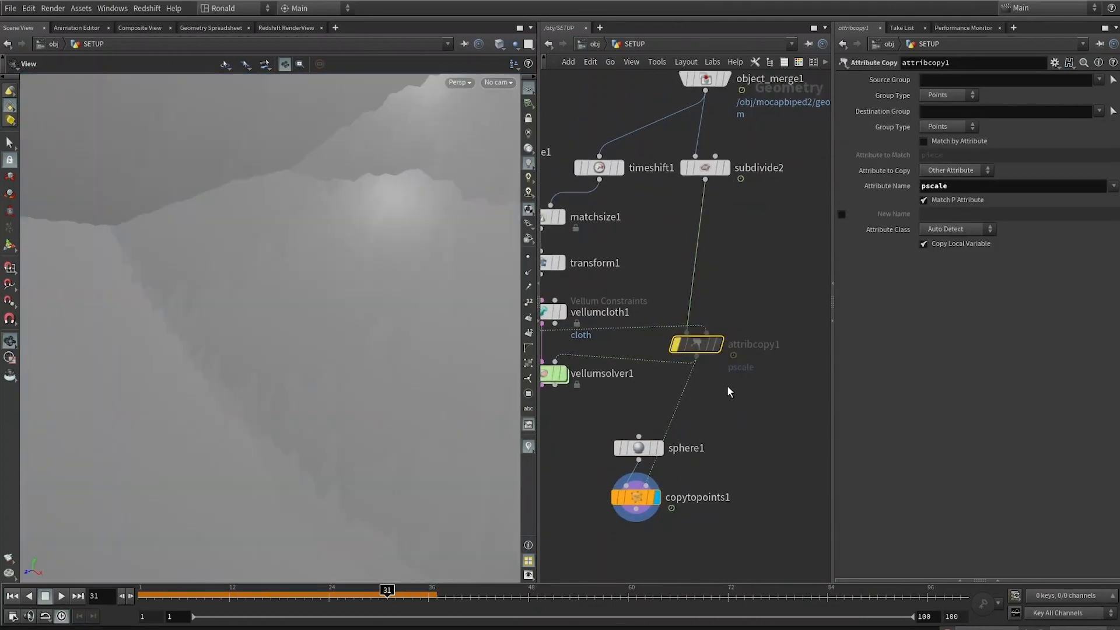
pyautogui.press('q')
pyautogui.moveTo(271, 311); pyautogui.dragTo(321, 327)
pyautogui.moveTo(321, 327); pyautogui.dragTo(347, 400, button='right')
pyautogui.moveTo(348, 400); pyautogui.dragTo(225, 372, button='middle')
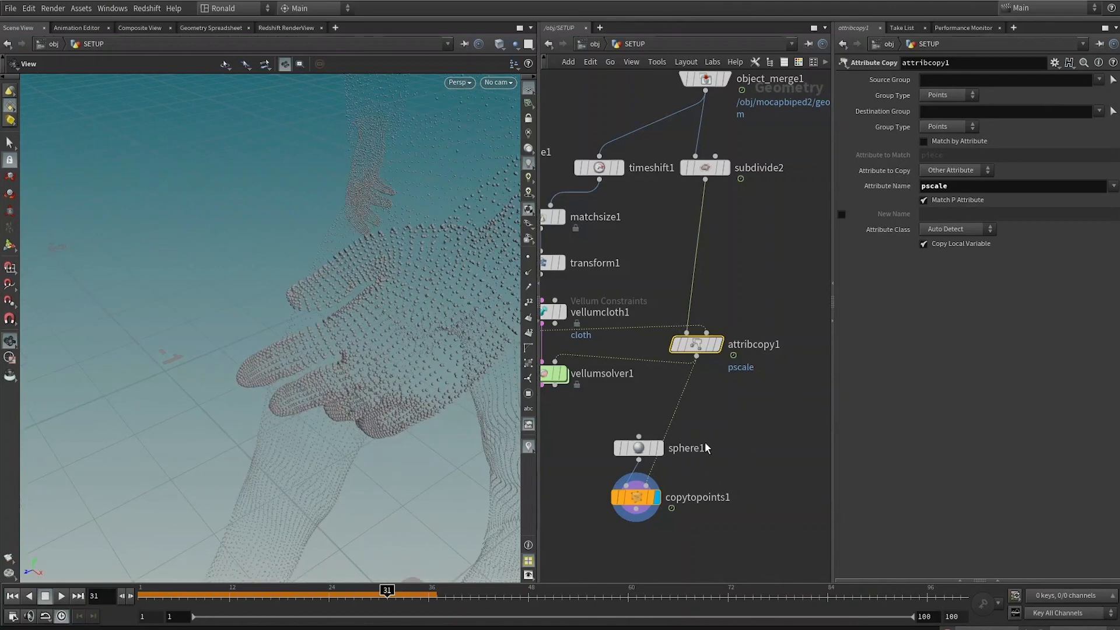
# Step: Delete the Sphere and Copy to Points nodes and reposition the Attribute Copy node
pyautogui.moveTo(705, 442); pyautogui.dragTo(598, 509)
pyautogui.press('Delete')
pyautogui.moveTo(629, 355); pyautogui.dragTo(677, 373, button='middle')
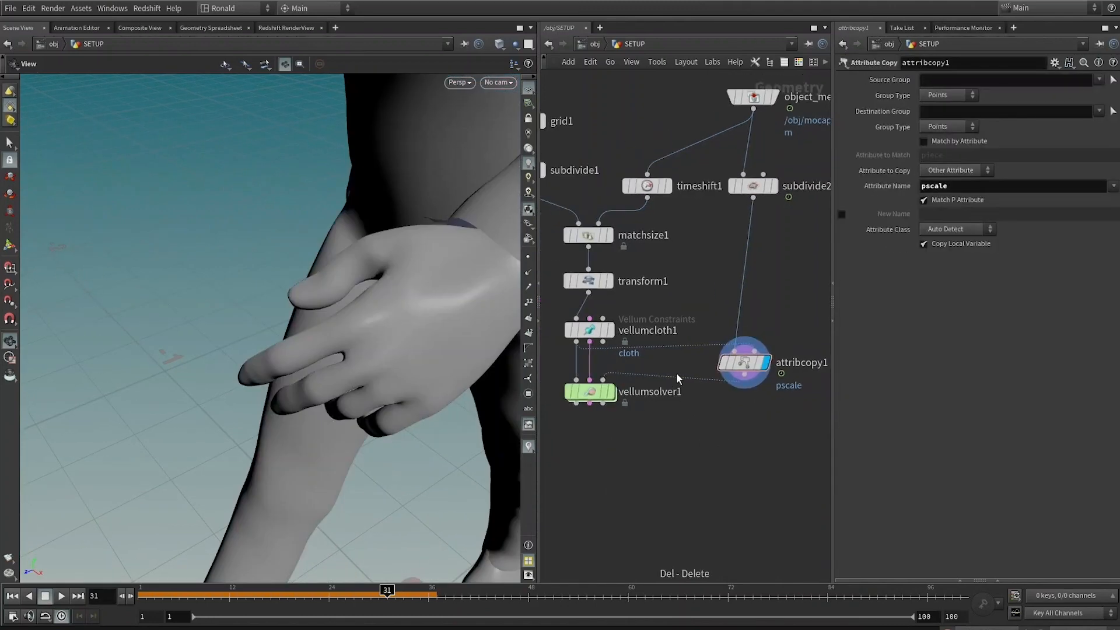
pyautogui.moveTo(736, 363); pyautogui.dragTo(667, 359)
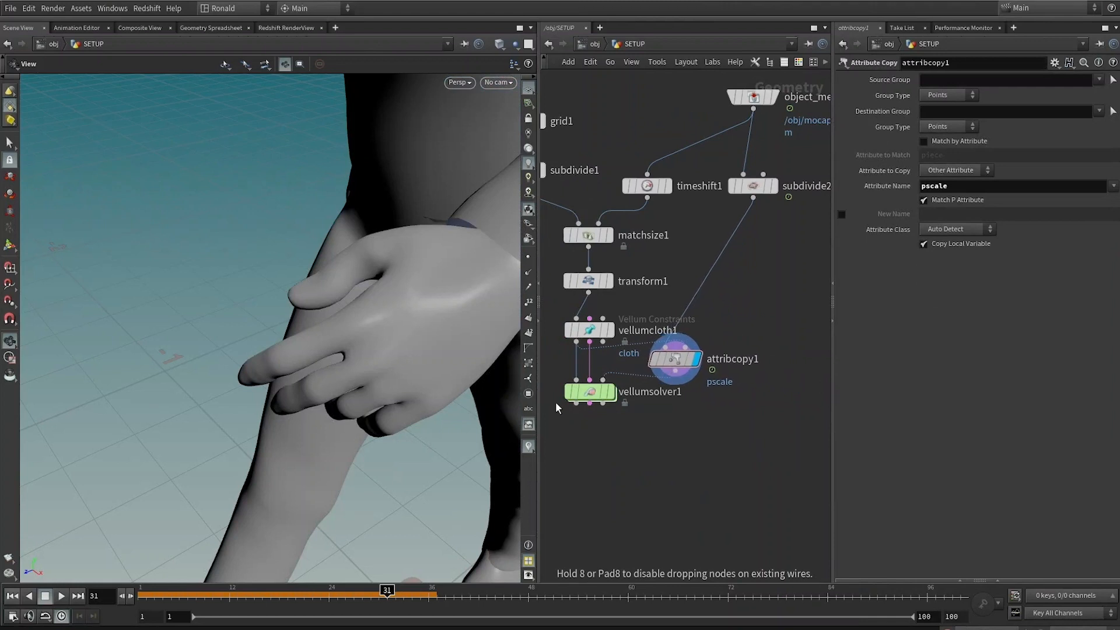
# Step: Display the Vellum solver and return to the first frame in shaded view
pyautogui.moveTo(591, 393); pyautogui.dragTo(590, 418)
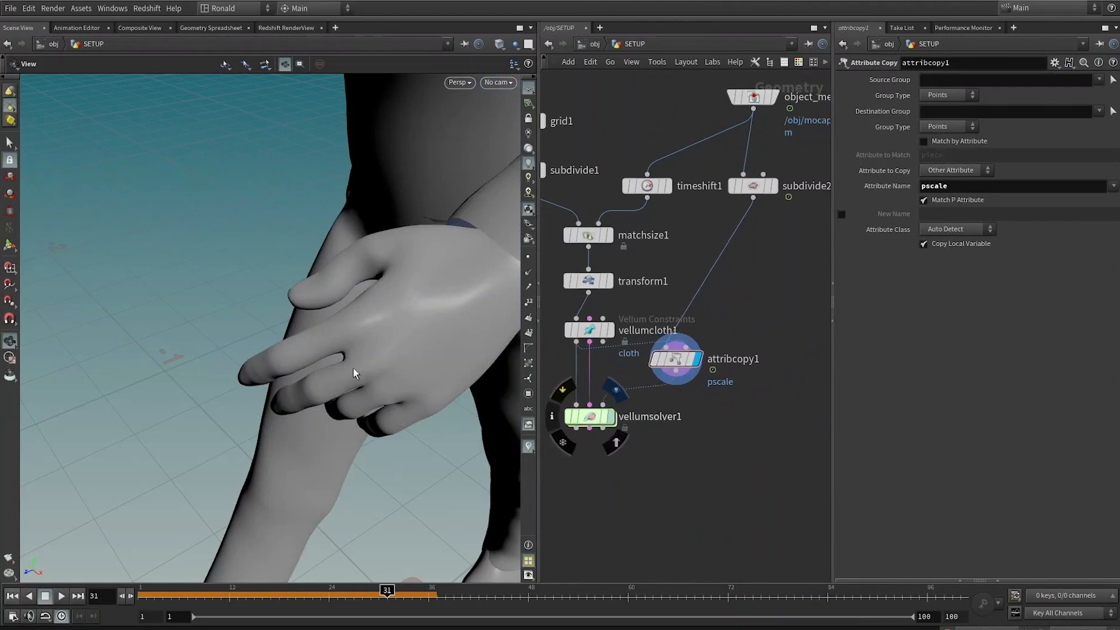
pyautogui.moveTo(352, 369); pyautogui.dragTo(458, 273)
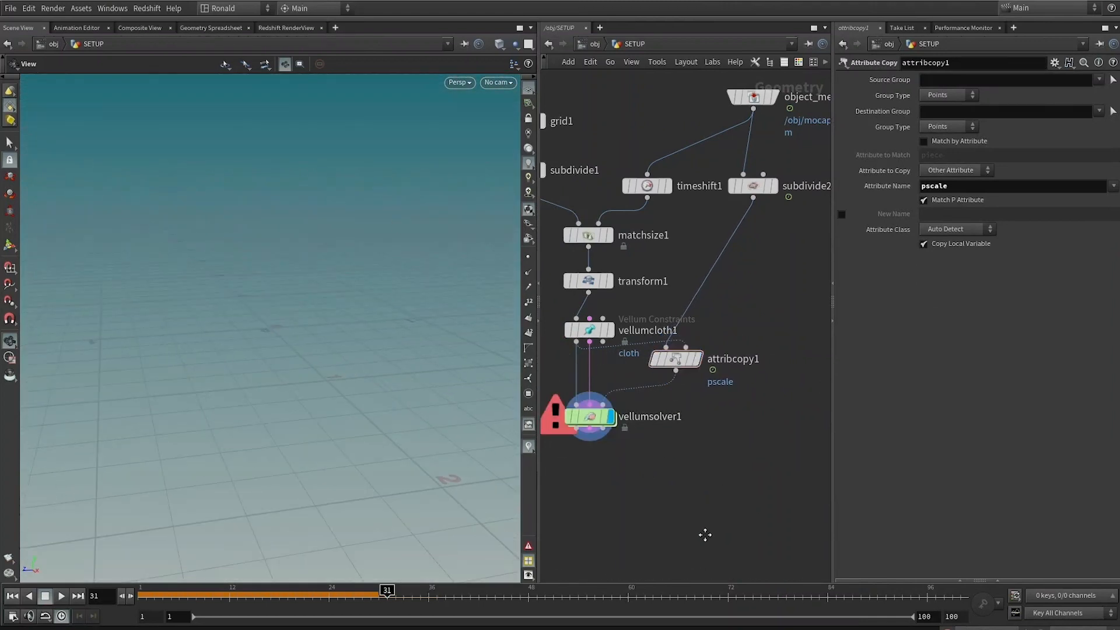
pyautogui.moveTo(706, 535); pyautogui.dragTo(748, 614, button='middle')
pyautogui.hotkey('ctrl', 'Up')
pyautogui.hotkey('shift', 'w')
pyautogui.hotkey('shift', 'w')
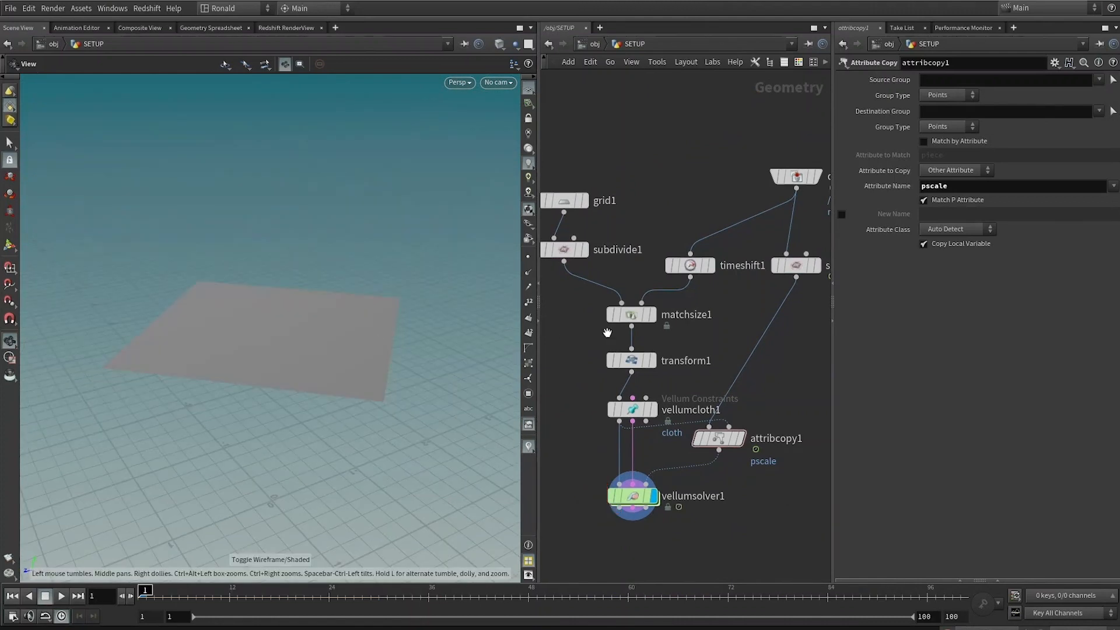
# Step: Set the grid's Subdivide Depth to 5
pyautogui.click(564, 249)
pyautogui.doubleClick(939, 126)
pyautogui.write('5')
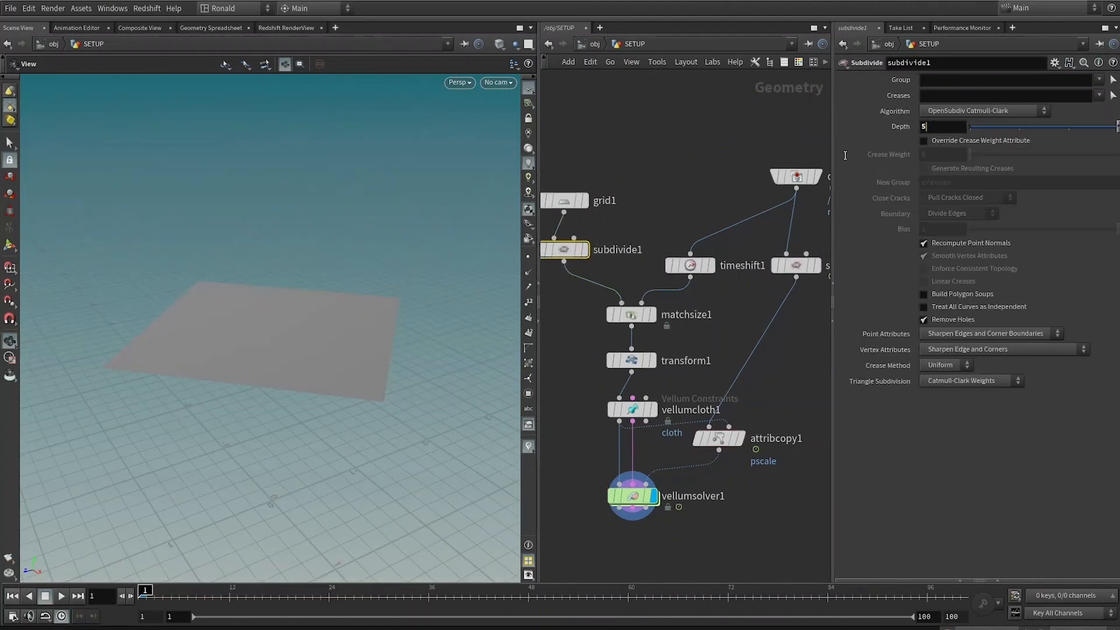
pyautogui.press('Return')
# Step: Set the Vellum solver's Constraint Iterations to 100
pyautogui.click(644, 413)
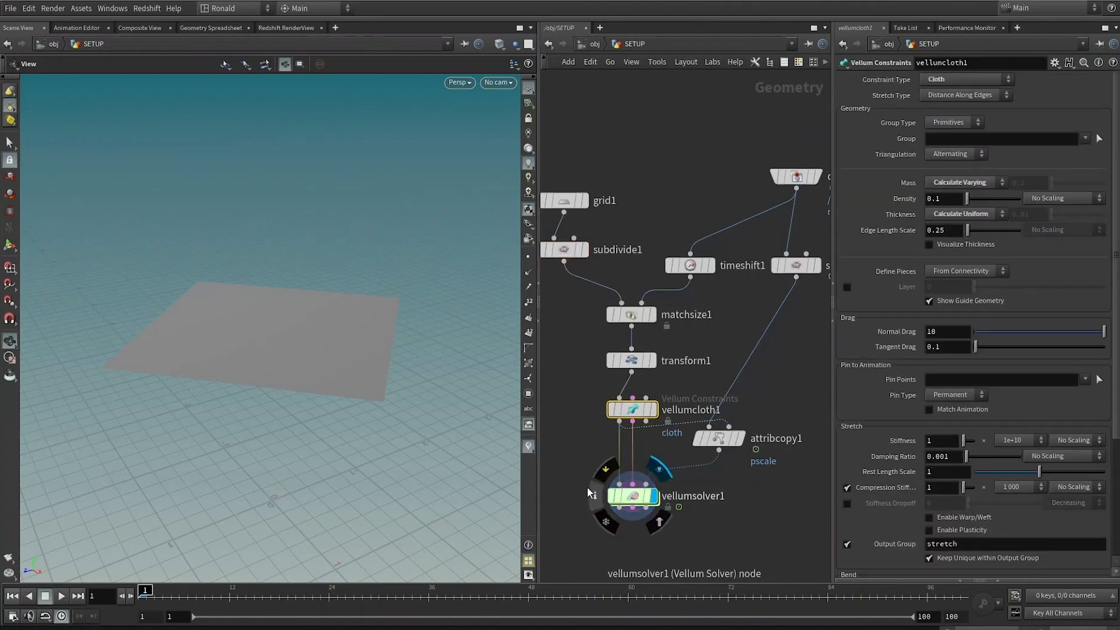
pyautogui.click(633, 496)
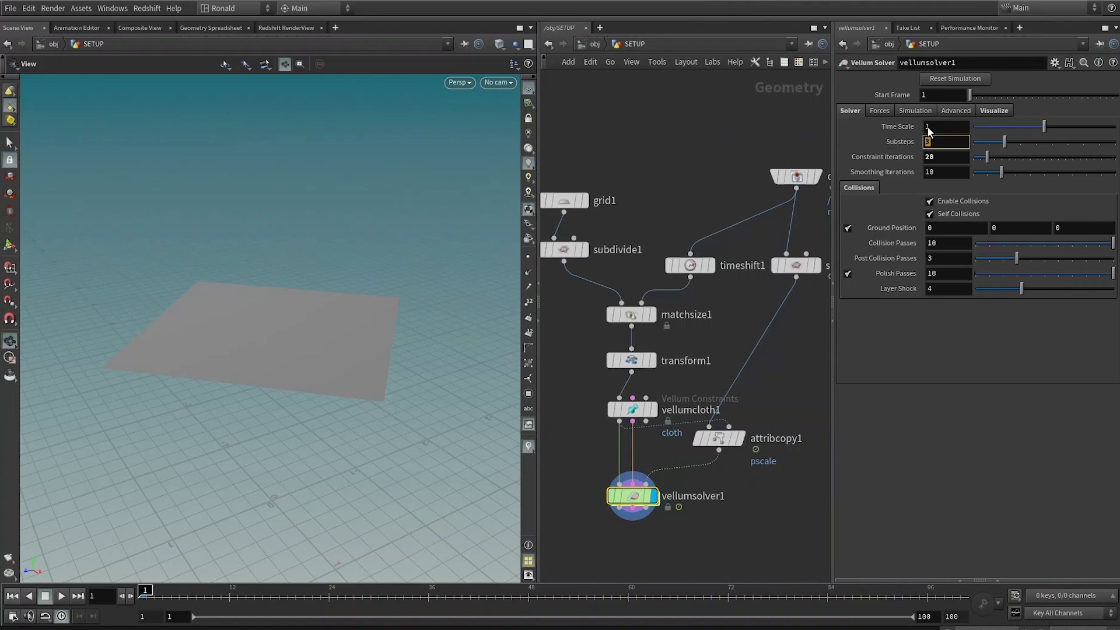
pyautogui.click(944, 156)
pyautogui.write('100')
pyautogui.moveTo(786, 173)
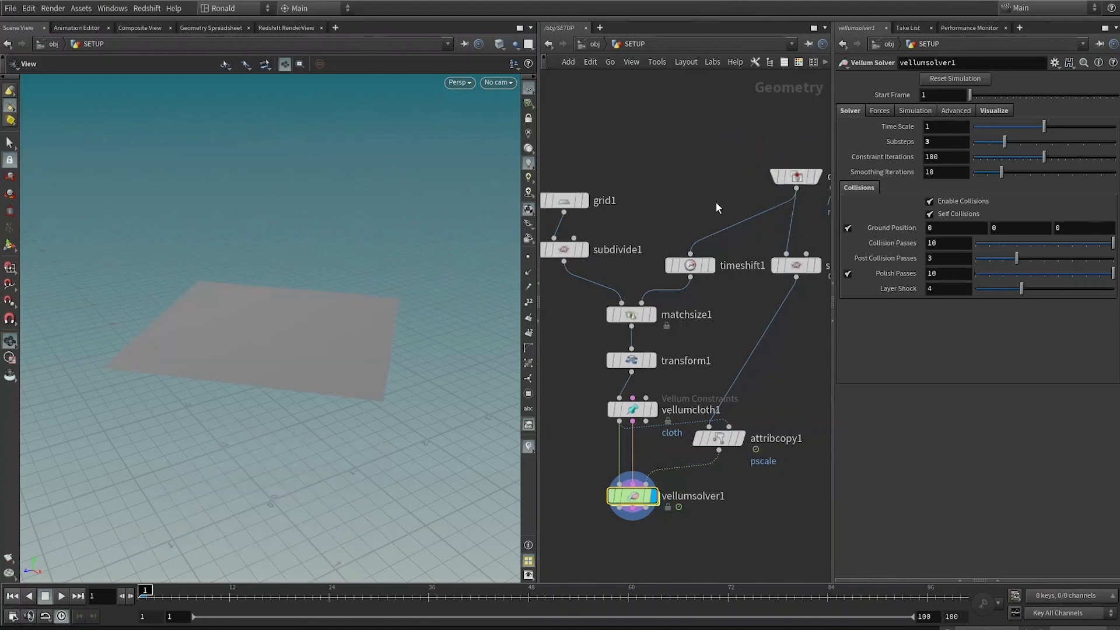
# Step: Play the simulation and inspect the draped ghost cloth in wireframe and shaded views
pyautogui.moveTo(728, 219); pyautogui.dragTo(730, 143, button='middle')
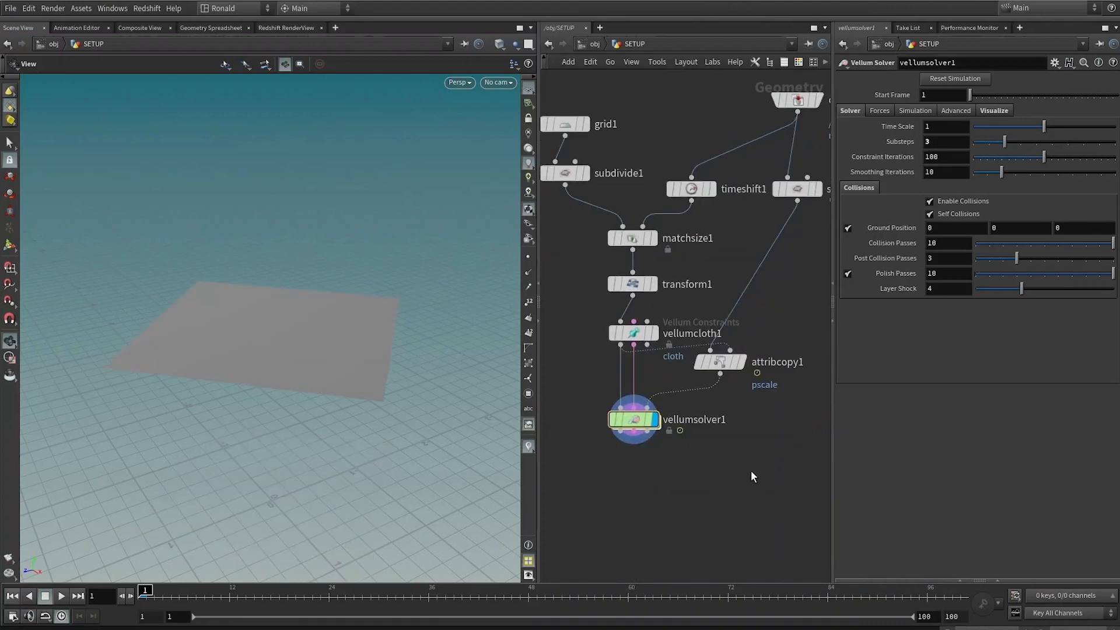
pyautogui.press('Up')
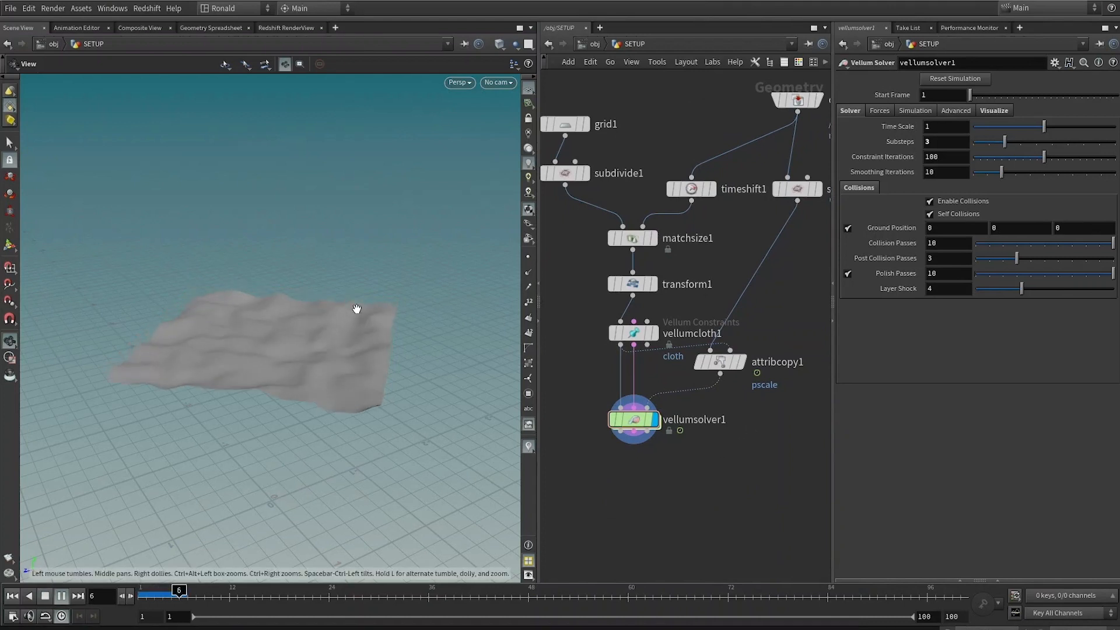
pyautogui.hotkey('shift', 'w')
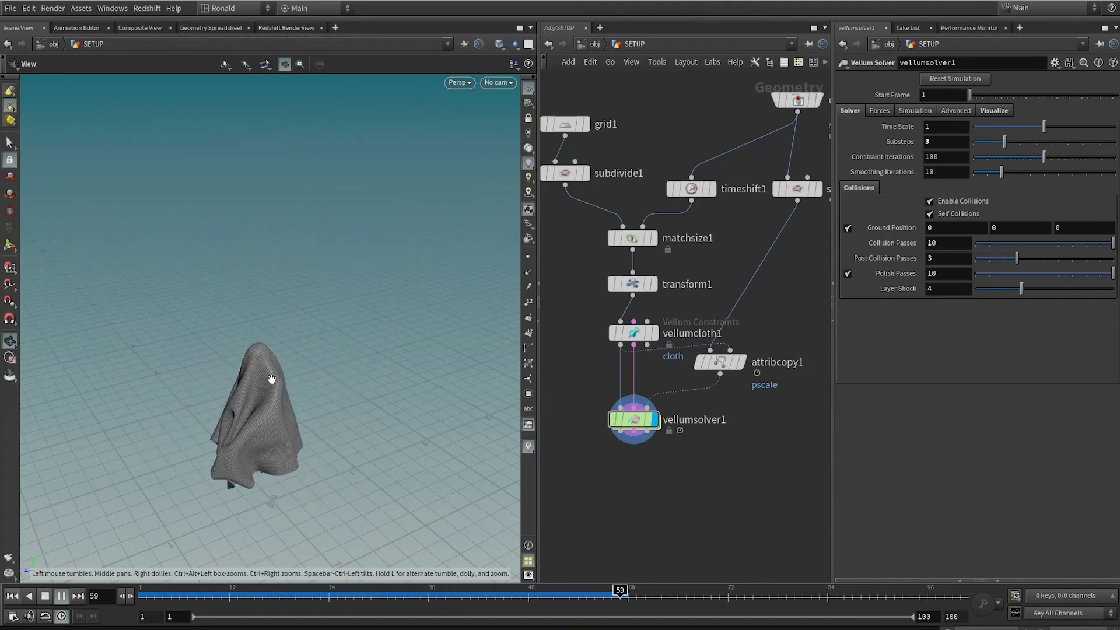
pyautogui.hotkey('shift', 'w')
pyautogui.moveTo(400, 412); pyautogui.dragTo(446, 407, button='middle')
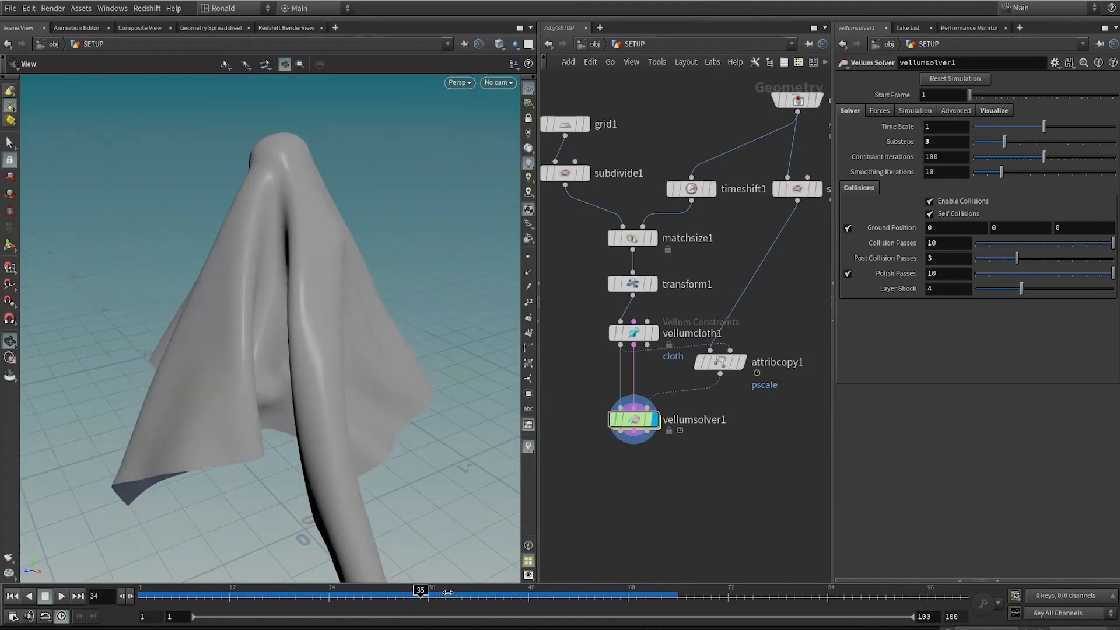
pyautogui.moveTo(422, 588); pyautogui.dragTo(569, 590)
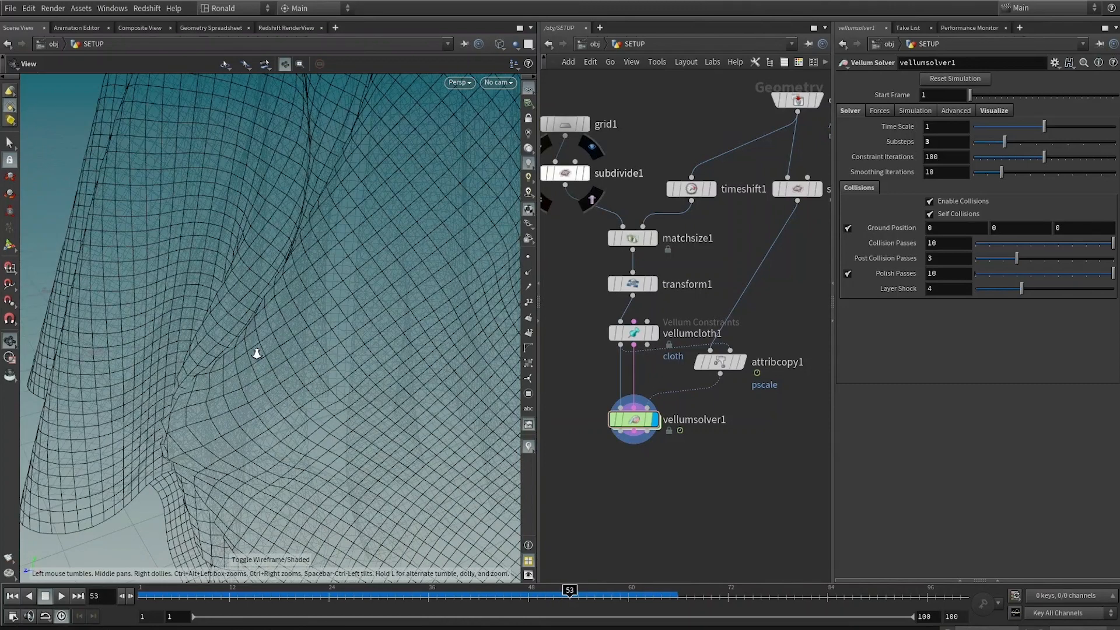
pyautogui.moveTo(257, 354); pyautogui.dragTo(397, 282, button='right')
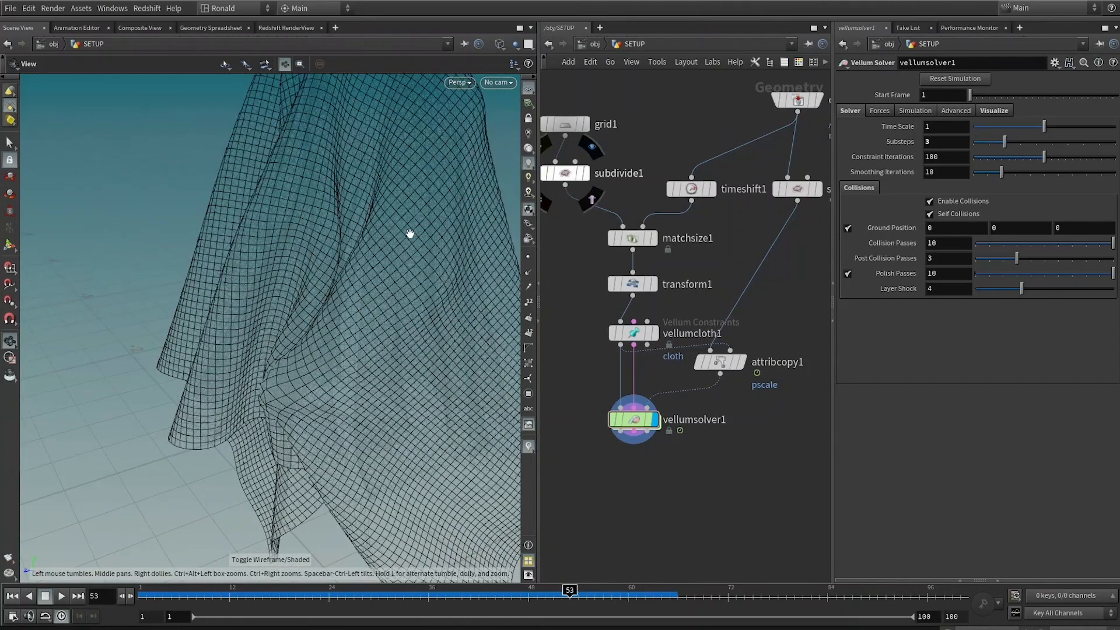
pyautogui.moveTo(142, 246); pyautogui.dragTo(315, 230, button='right')
pyautogui.hotkey('shift', 'w')
pyautogui.moveTo(401, 271); pyautogui.dragTo(354, 323, button='middle')
pyautogui.press('w')
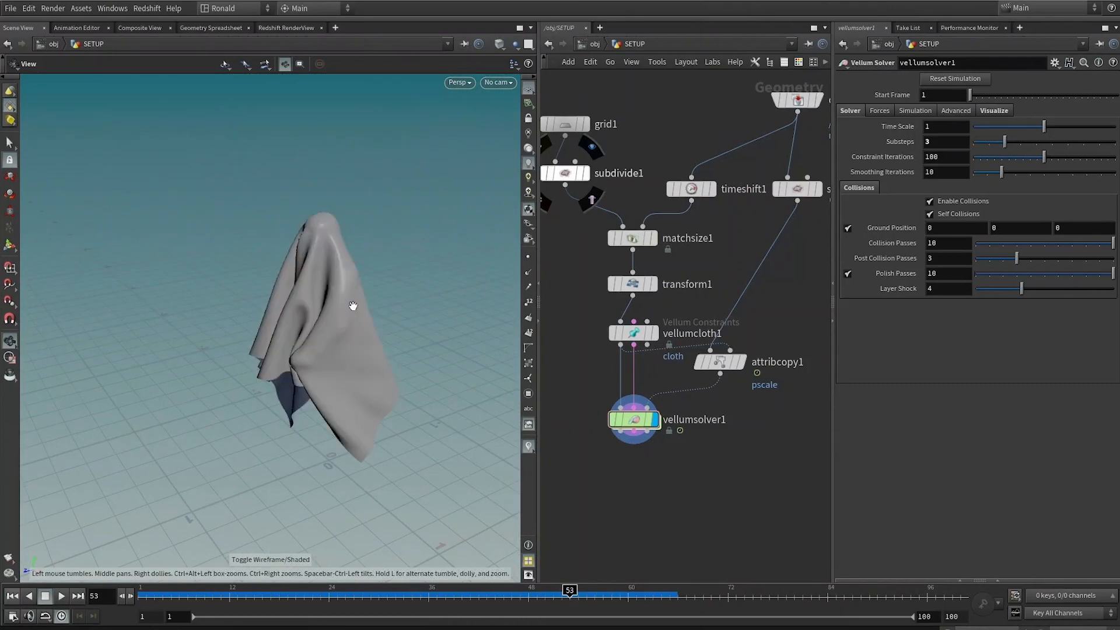
# Step: Orbit around the draped ghost and toggle wireframe to inspect the cloth mesh
pyautogui.moveTo(420, 312); pyautogui.dragTo(338, 353, button='right')
pyautogui.moveTo(287, 414); pyautogui.dragTo(335, 427, button='right')
pyautogui.press('w')
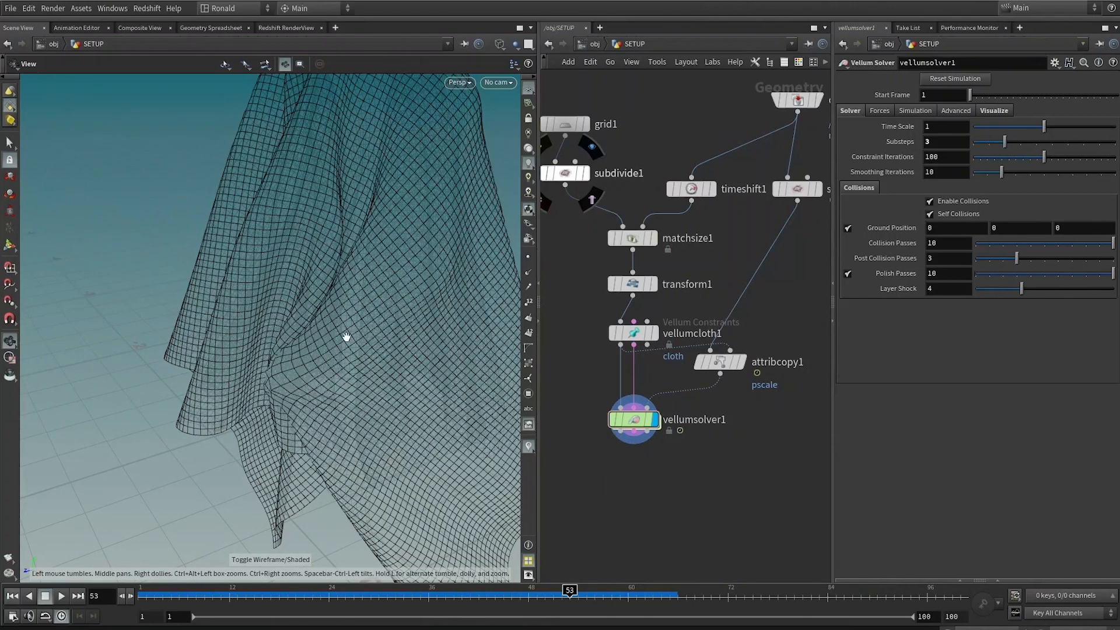
pyautogui.press('w')
# Step: Try raising the grid's Subdivide Depth to 6
pyautogui.click(565, 173)
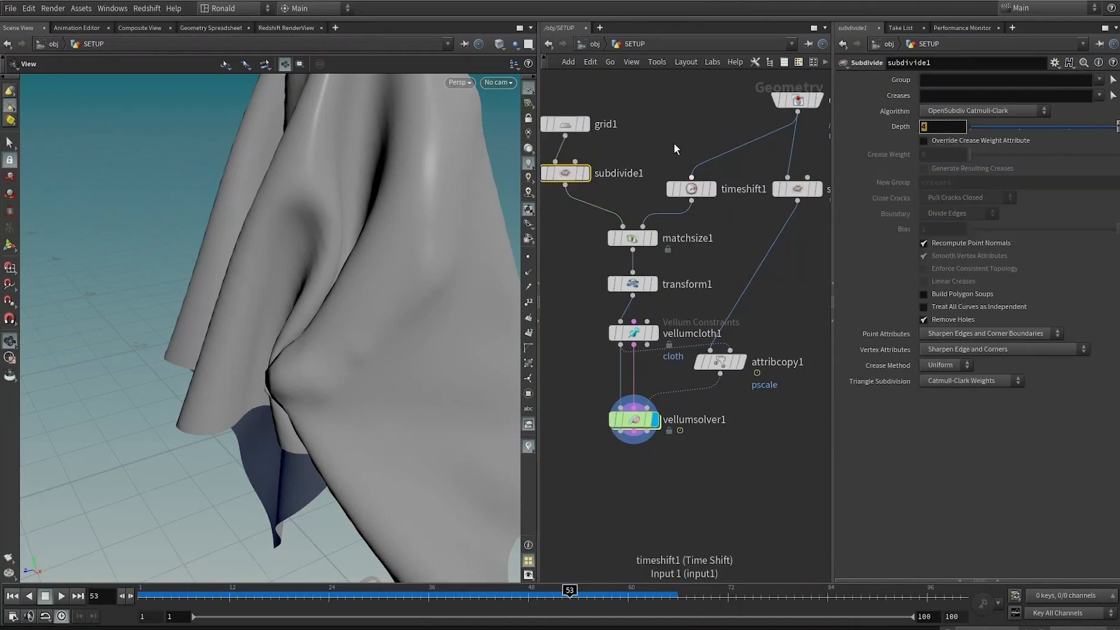
pyautogui.press('Return')
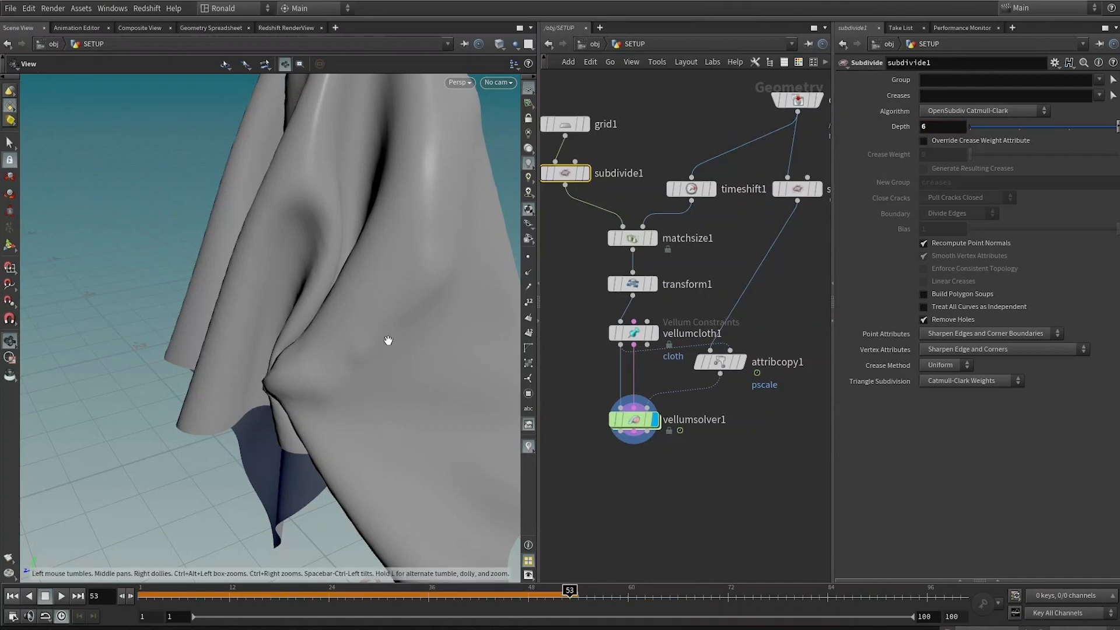
pyautogui.press('w')
pyautogui.press('w')
pyautogui.press('w')
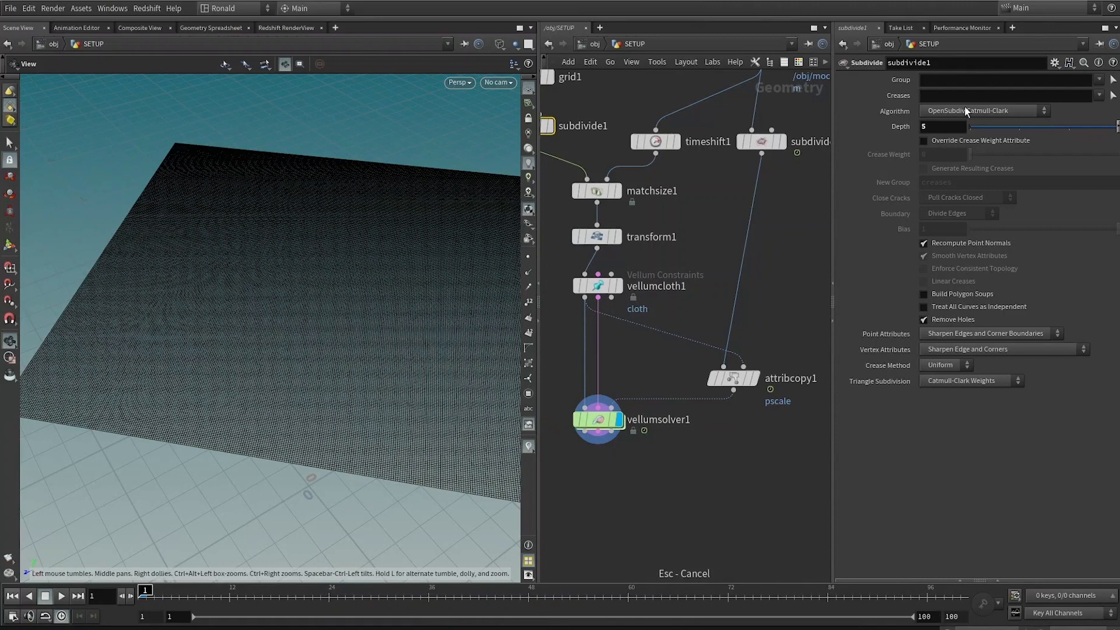
# Step: Play the simulation and scrub the timeline to review the ghost cloth from several angles
pyautogui.press('w')
pyautogui.moveTo(370, 325); pyautogui.dragTo(396, 351)
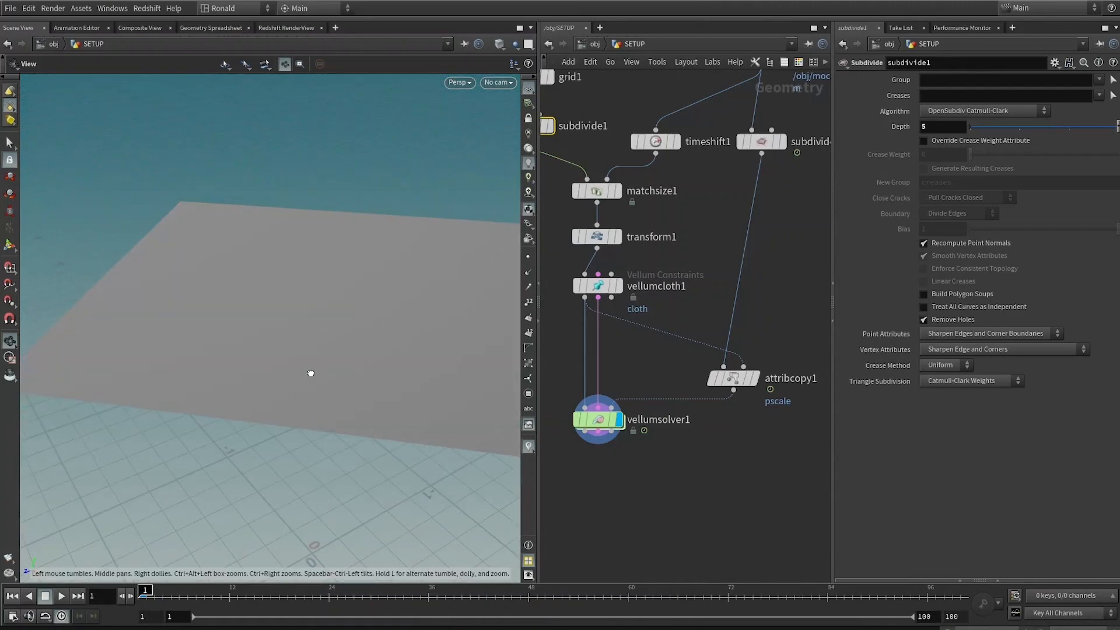
pyautogui.moveTo(310, 372); pyautogui.dragTo(339, 400)
pyautogui.moveTo(273, 350); pyautogui.dragTo(411, 368)
pyautogui.press('Up')
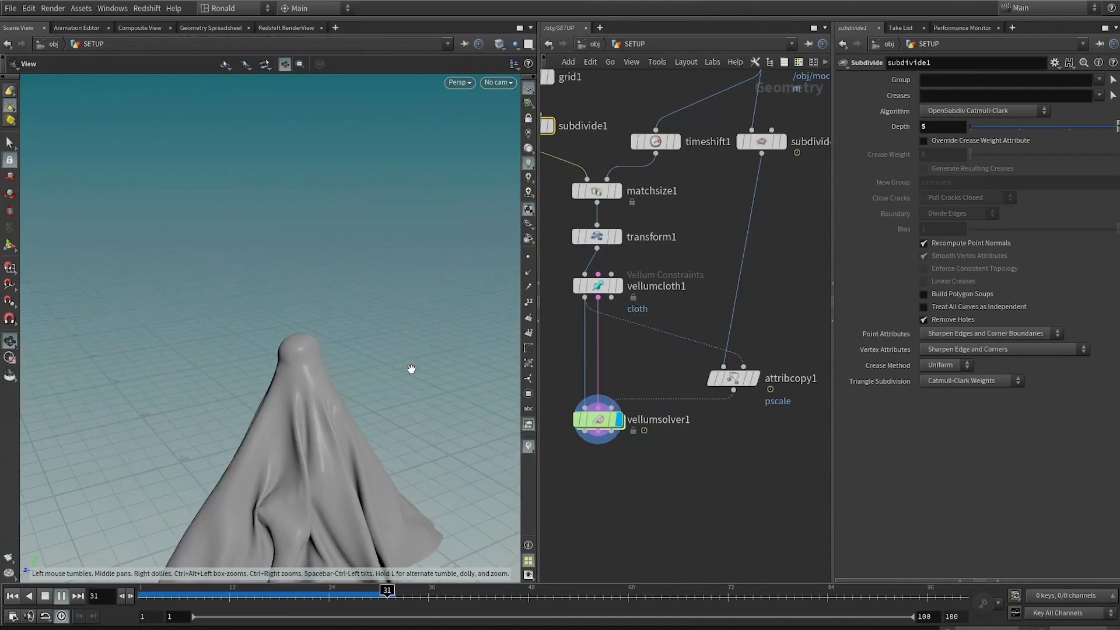
pyautogui.press('Up')
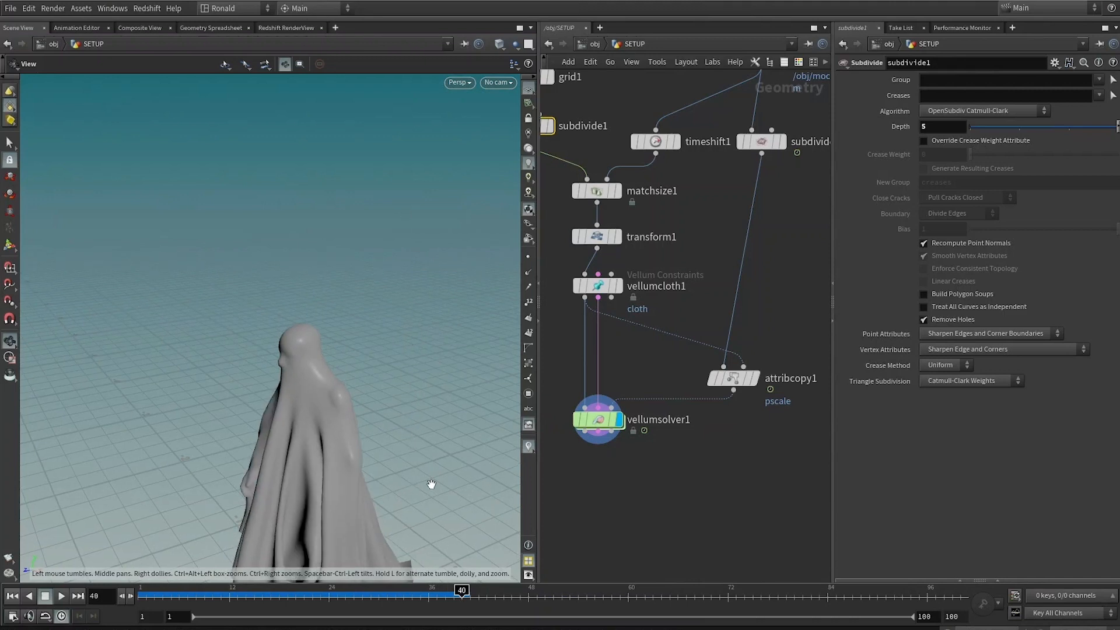
pyautogui.moveTo(431, 484); pyautogui.dragTo(350, 438)
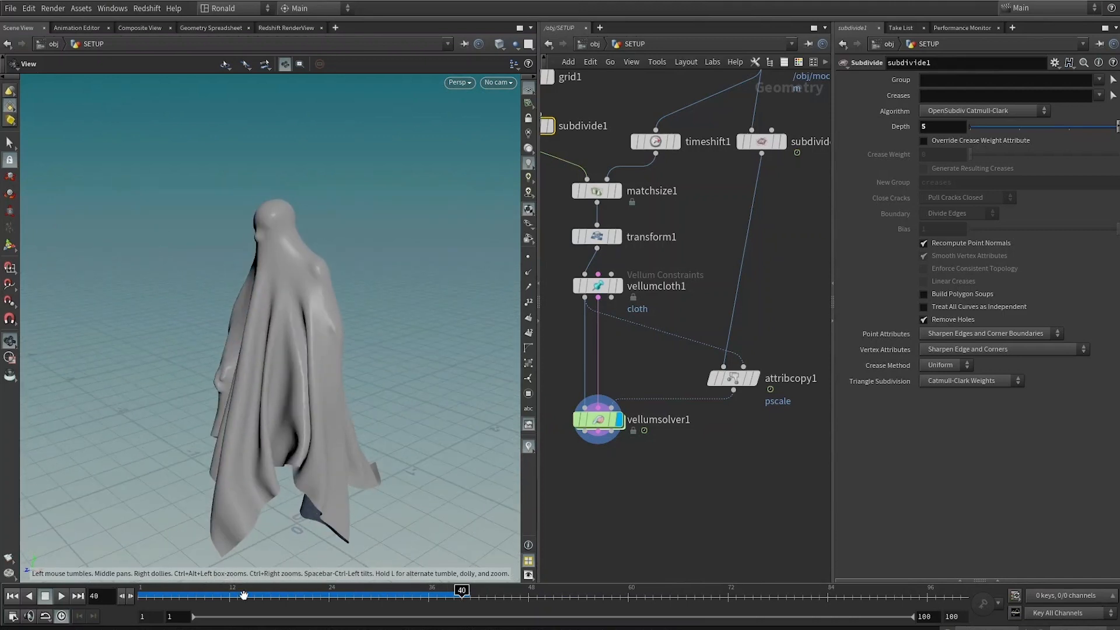
pyautogui.click(213, 592)
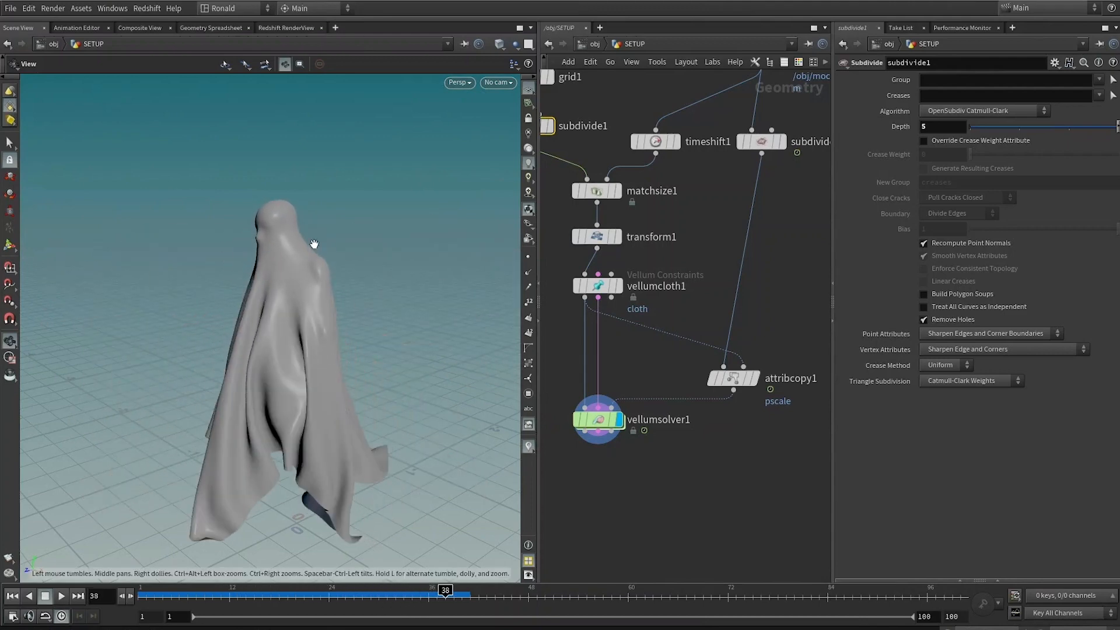
# Step: Zoom in and toggle between wireframe and shaded views to inspect the cloth folds around the body
pyautogui.scroll(8, 314, 243)
pyautogui.press('w')
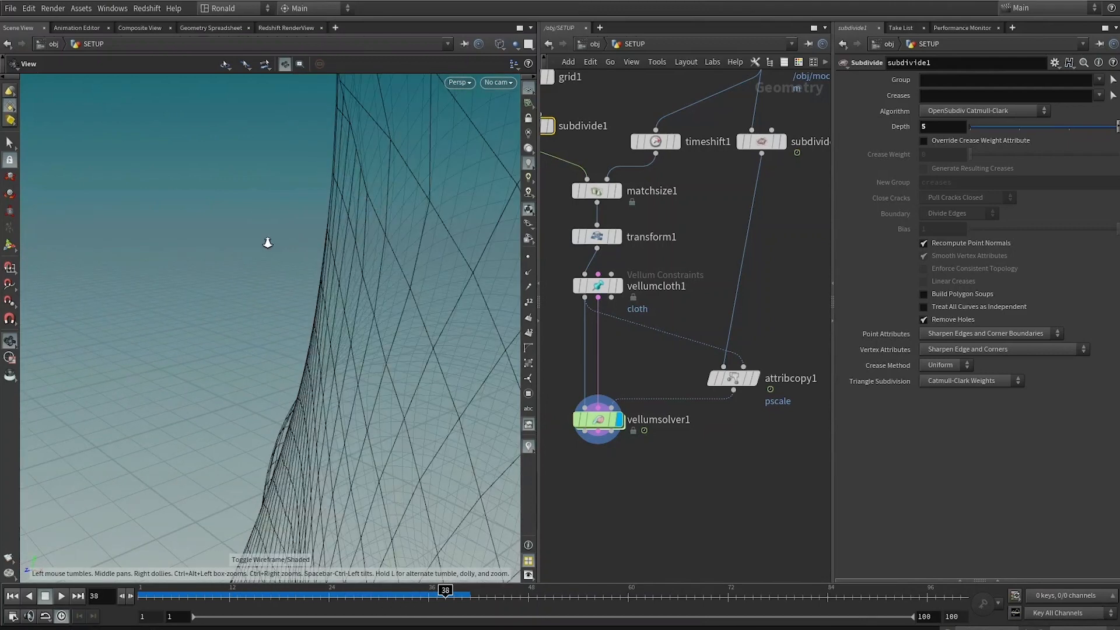
pyautogui.moveTo(267, 243); pyautogui.dragTo(359, 215, button='right')
pyautogui.press('w')
pyautogui.moveTo(380, 222); pyautogui.dragTo(463, 342)
pyautogui.moveTo(362, 352); pyautogui.dragTo(207, 480, button='right')
pyautogui.moveTo(233, 466); pyautogui.dragTo(288, 313, button='middle')
pyautogui.moveTo(287, 312); pyautogui.dragTo(438, 307, button='right')
pyautogui.moveTo(438, 307)
pyautogui.mouseDown()
pyautogui.moveTo(356, 326)
pyautogui.moveTo(342, 265)
pyautogui.moveTo(371, 263)
pyautogui.mouseUp()
pyautogui.press('w')
pyautogui.press('w')
pyautogui.press('w')
pyautogui.press('w')
# Step: Append a File Cache node to the Vellum solver's output
pyautogui.moveTo(610, 112); pyautogui.dragTo(660, 209, button='middle')
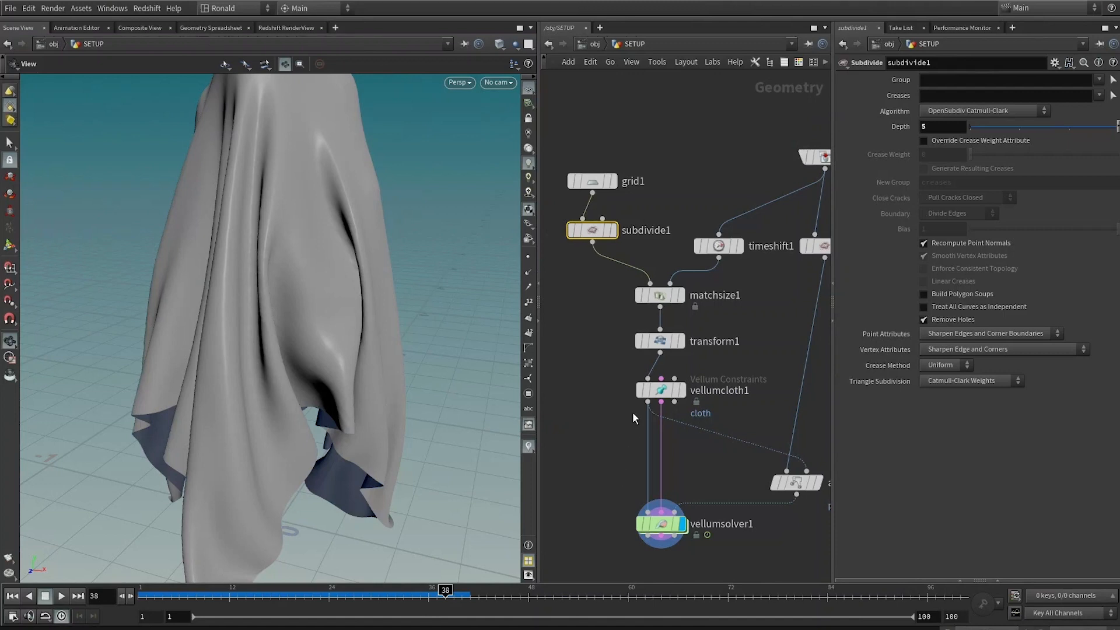
pyautogui.moveTo(618, 468); pyautogui.dragTo(602, 242, button='middle')
pyautogui.moveTo(640, 376); pyautogui.dragTo(631, 406, button='middle')
pyautogui.scroll(3, 639, 391)
pyautogui.click(614, 341)
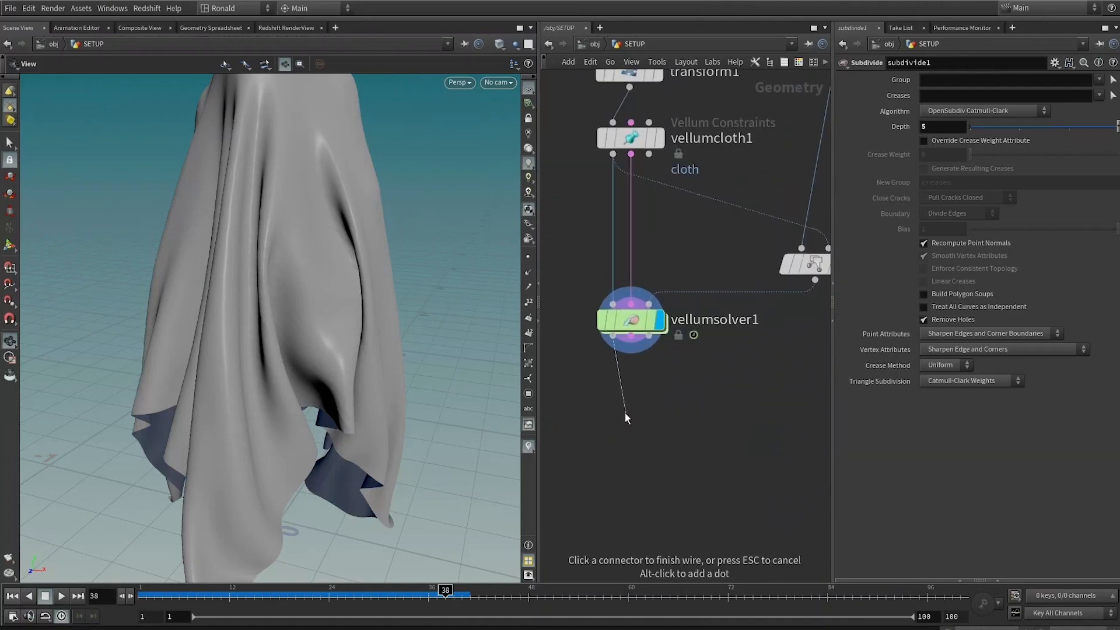
pyautogui.click(624, 412)
pyautogui.write('file ca')
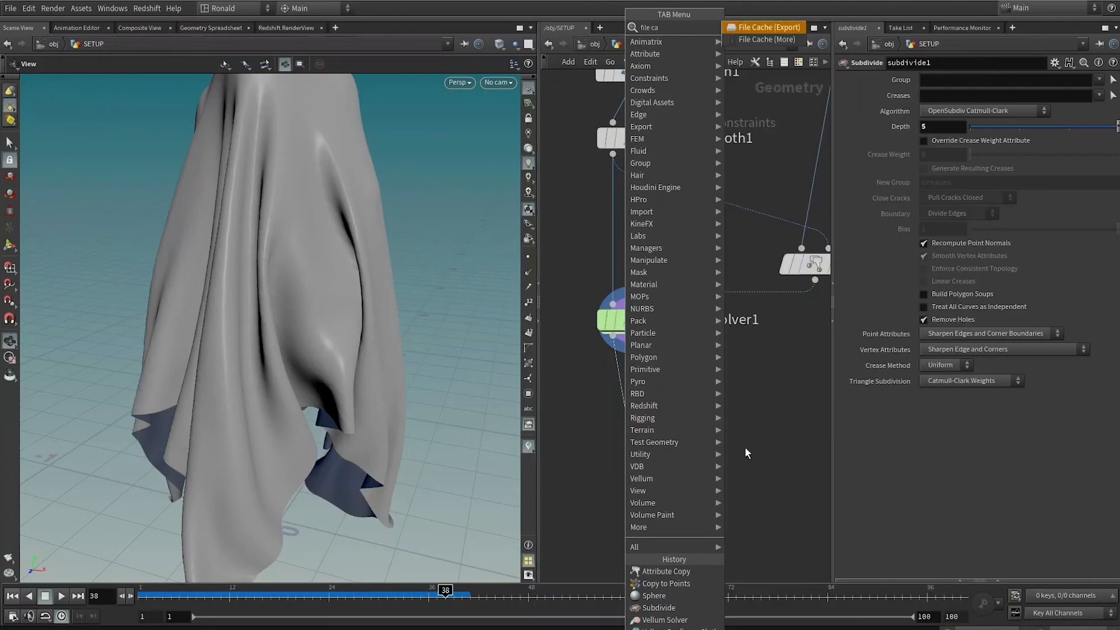
pyautogui.press('Return')
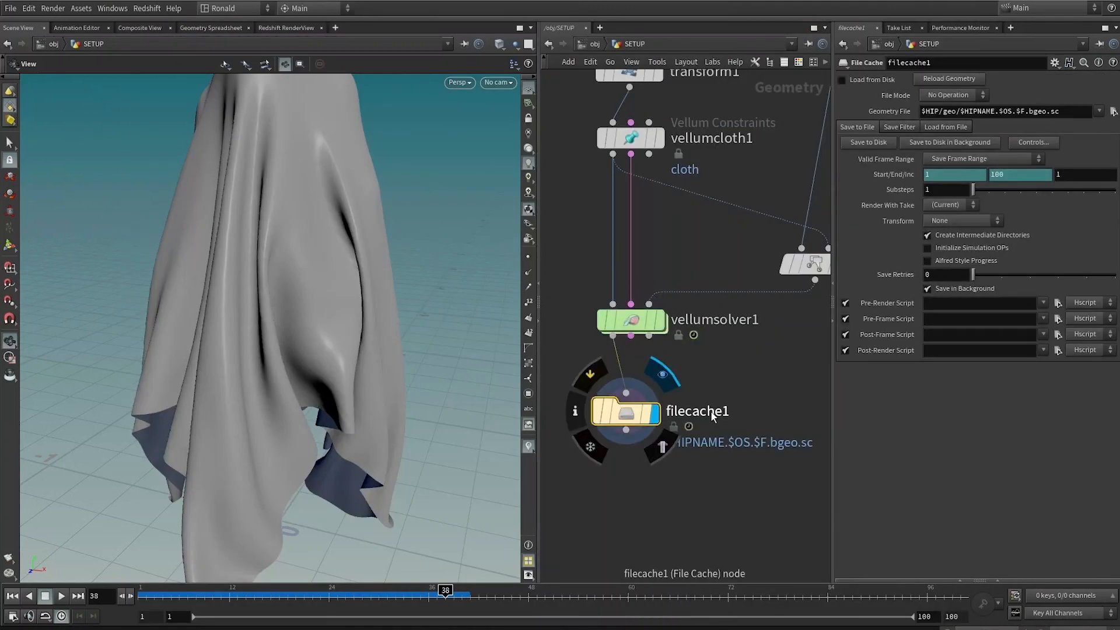
# Step: Rename the File Cache node to filecache_clothGhost
pyautogui.doubleClick(712, 416)
pyautogui.hotkey('shift', 'Left')
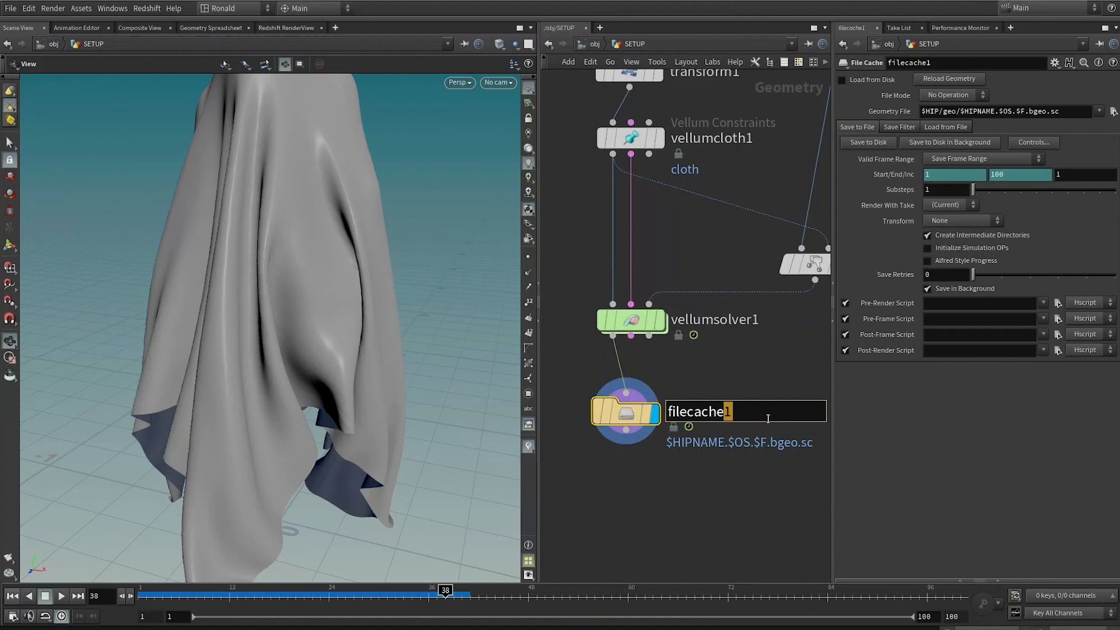
pyautogui.write('_clothGhost')
pyautogui.press('Return')
pyautogui.moveTo(691, 386)
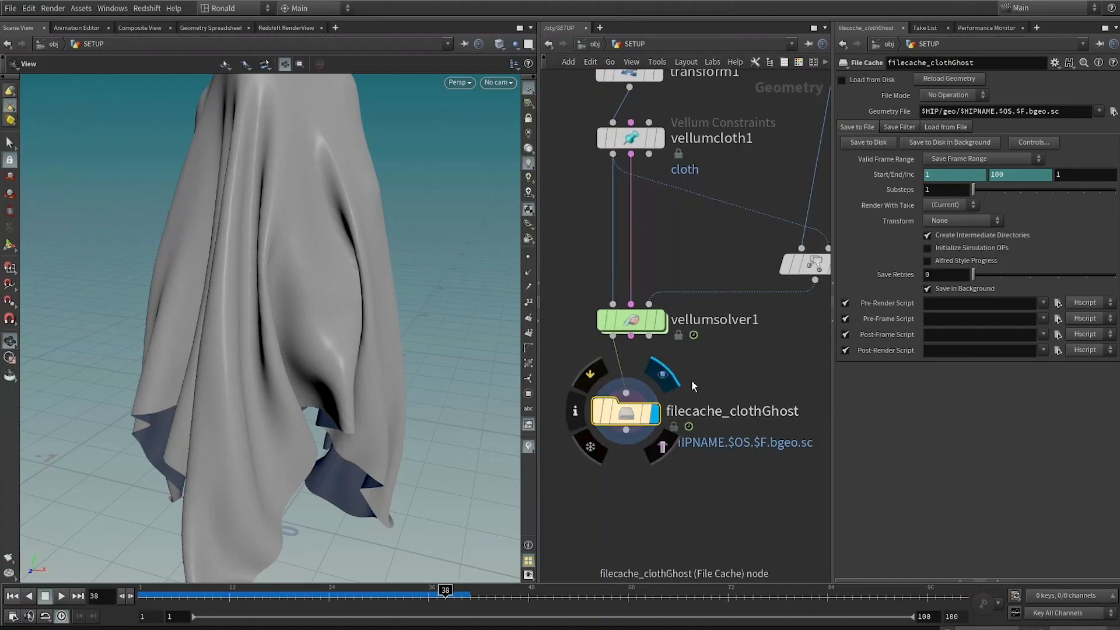
# Step: Set the grid's Subdivide Depth to 6
pyautogui.moveTo(711, 237); pyautogui.dragTo(688, 372, button='middle')
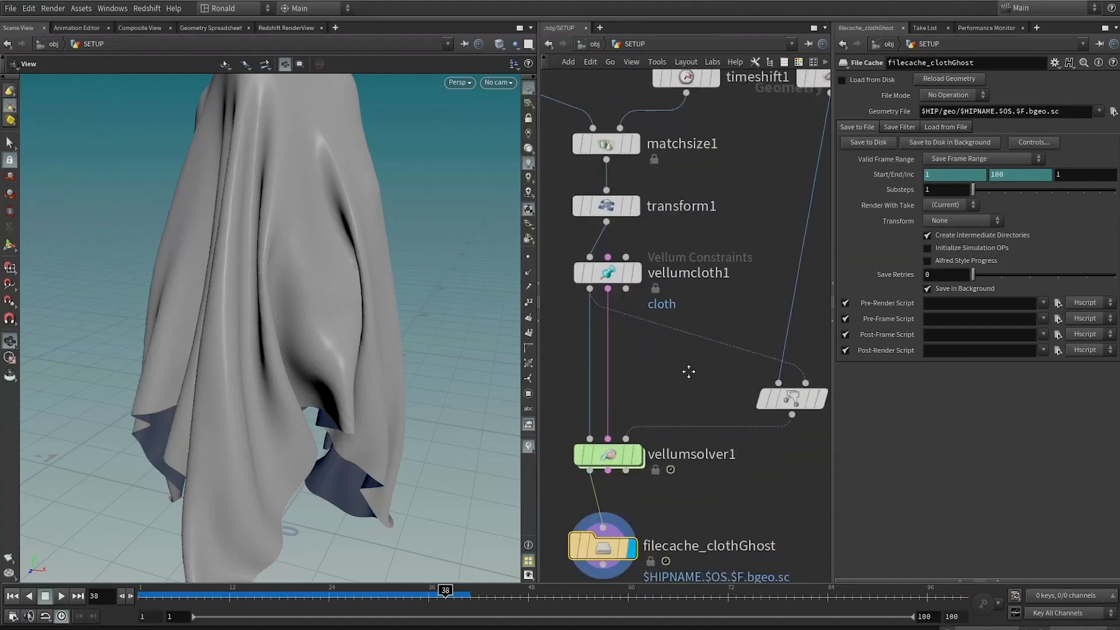
pyautogui.click(569, 156)
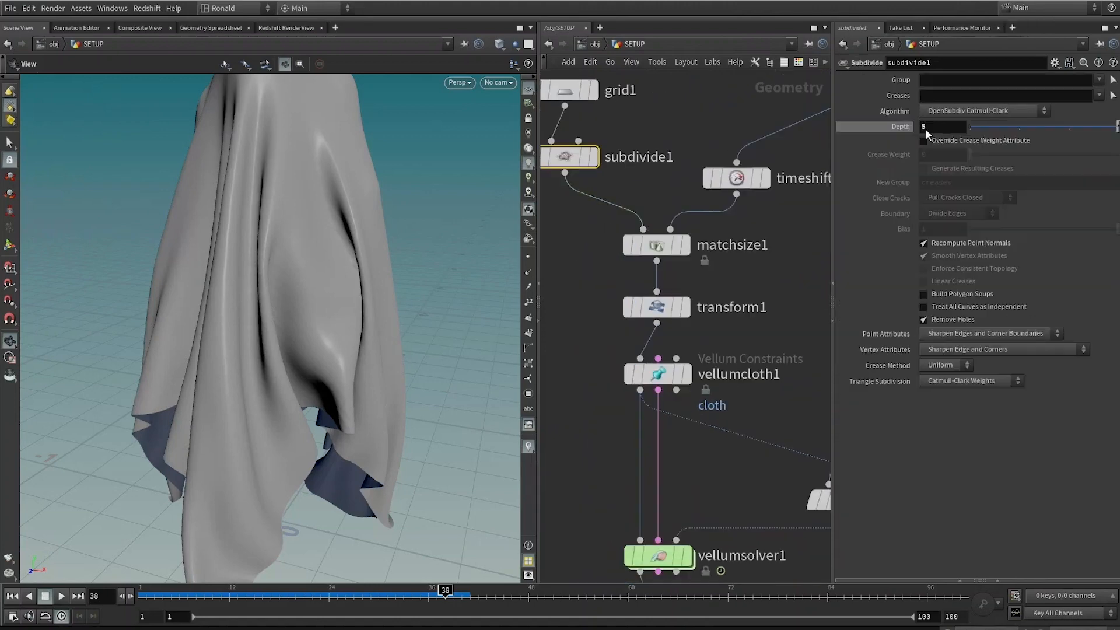
pyautogui.moveTo(933, 127); pyautogui.dragTo(898, 127)
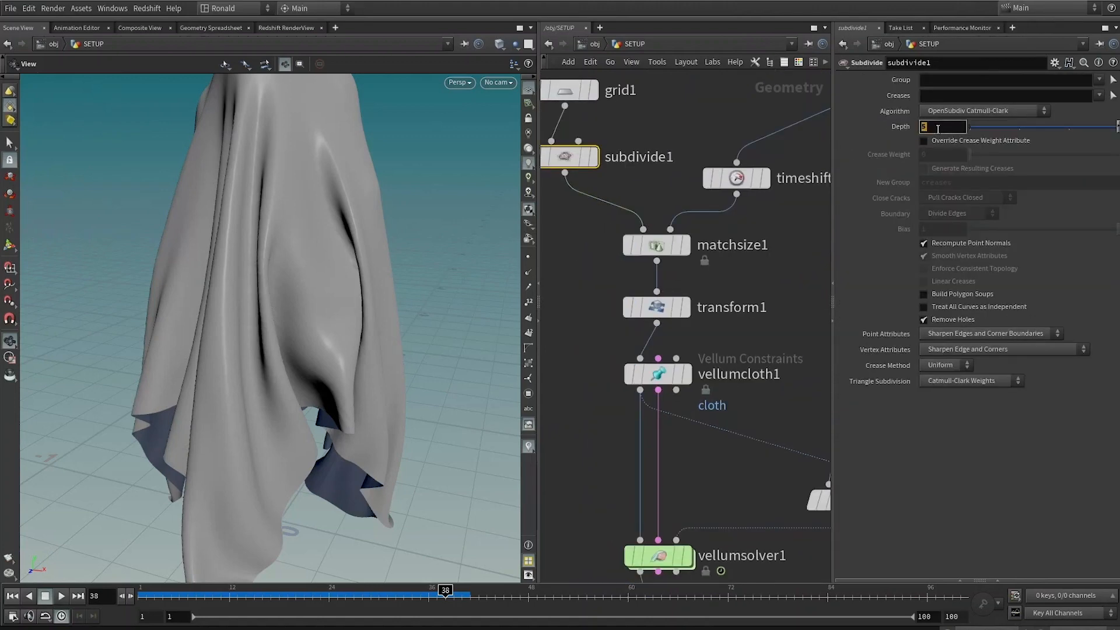
pyautogui.write('6')
# Step: Try to cache the simulation to disk in the background from the File Cache node
pyautogui.moveTo(724, 511); pyautogui.dragTo(694, 296, button='middle')
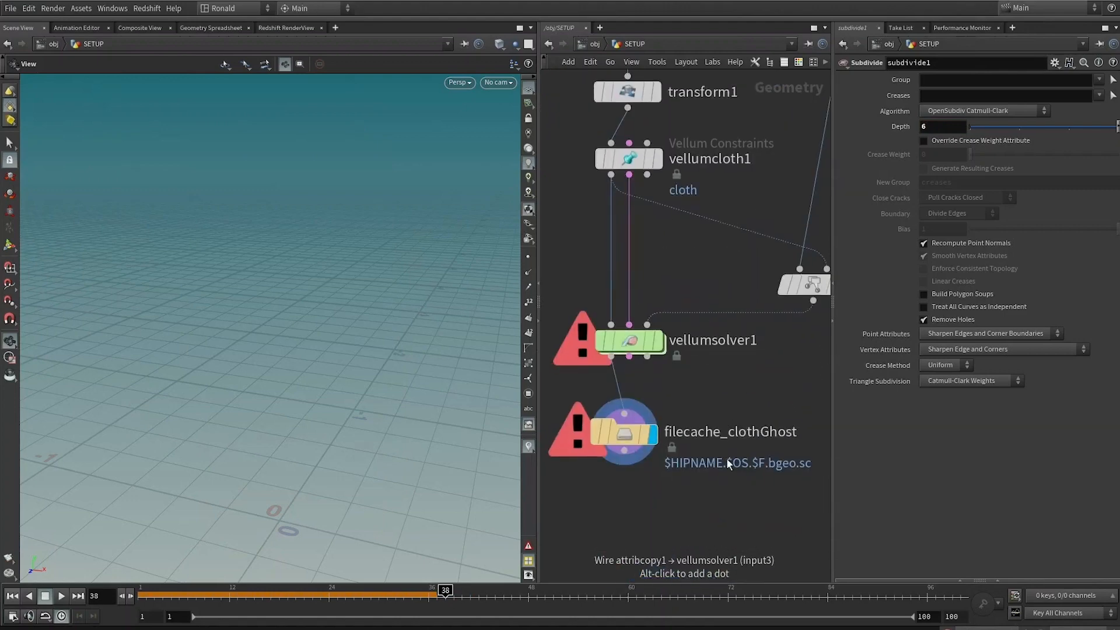
pyautogui.moveTo(737, 395); pyautogui.dragTo(616, 477)
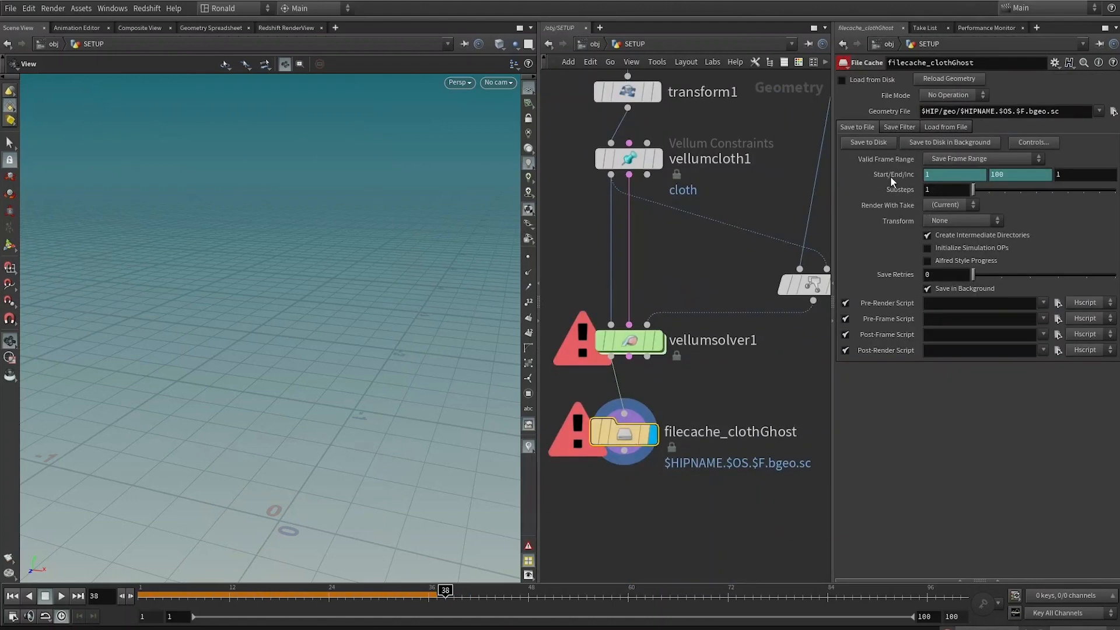
pyautogui.click(923, 141)
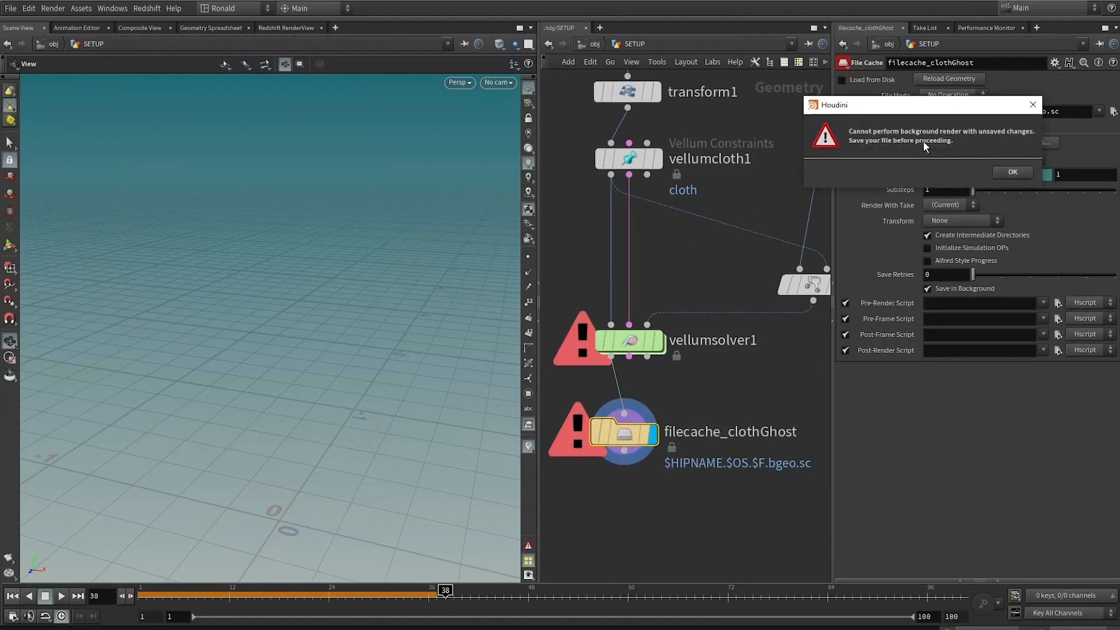
pyautogui.click(1019, 174)
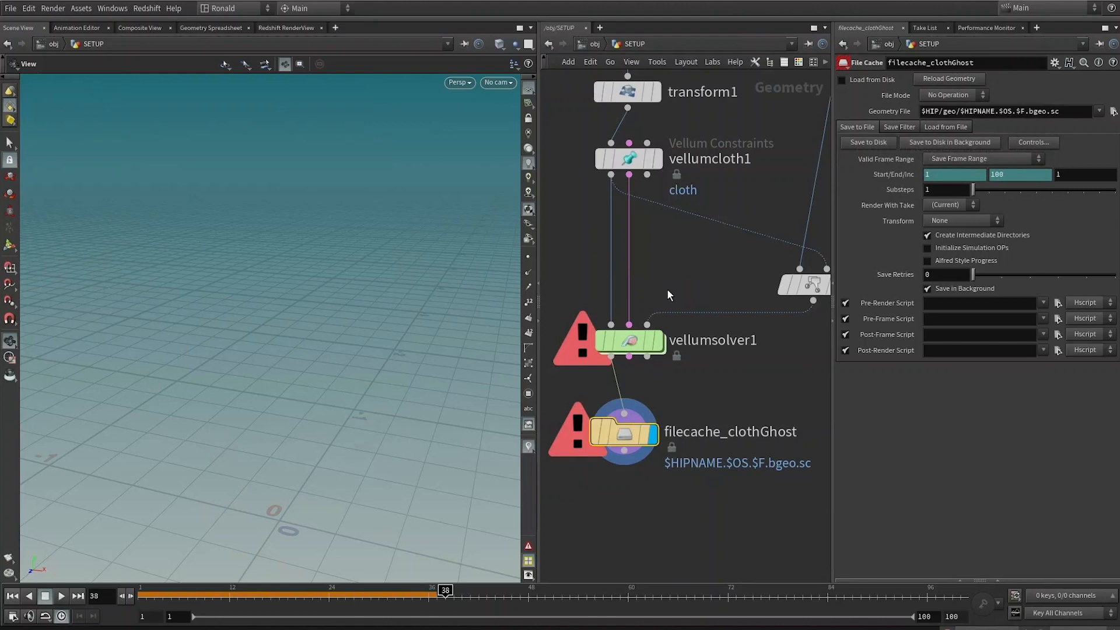
# Step: Save the scene as redshift_hhs4ClothGhost_v002_demo.hip, overwriting the existing file
pyautogui.hotkey('ctrl', 'shift', 's')
pyautogui.click(257, 94)
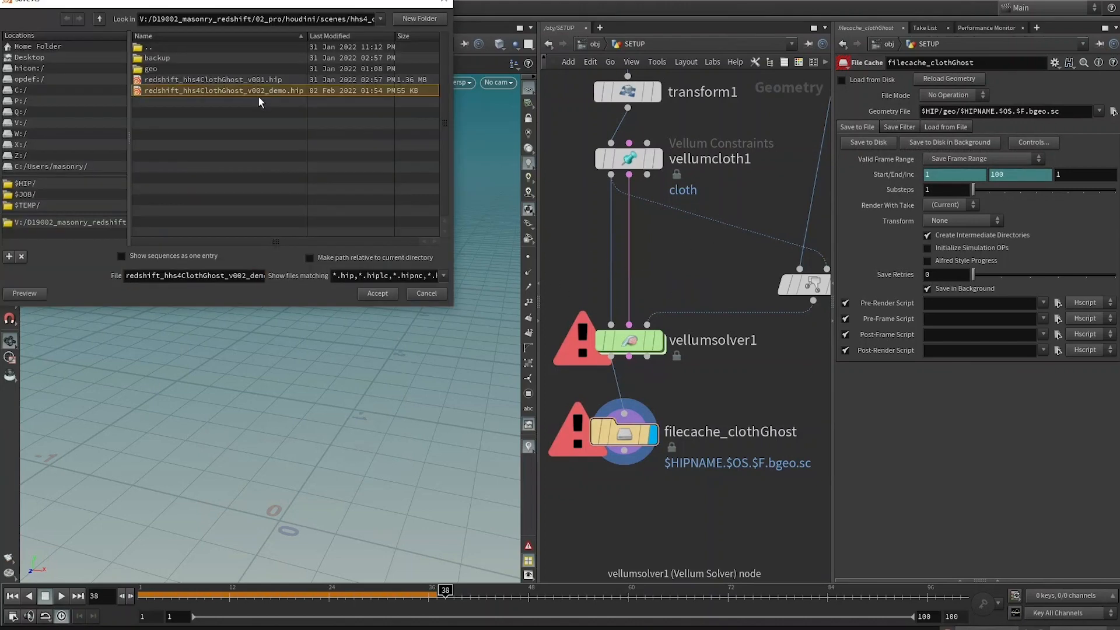
pyautogui.click(370, 293)
pyautogui.click(433, 336)
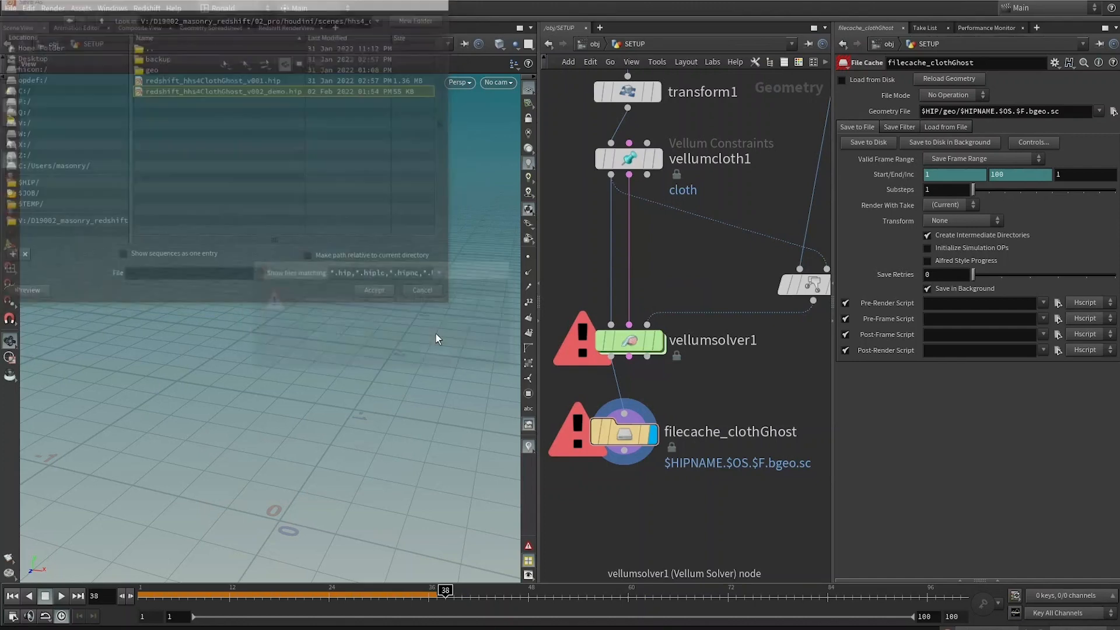
# Step: Cache the simulation to disk in the background, then open and minimize the Render Manager
pyautogui.click(931, 142)
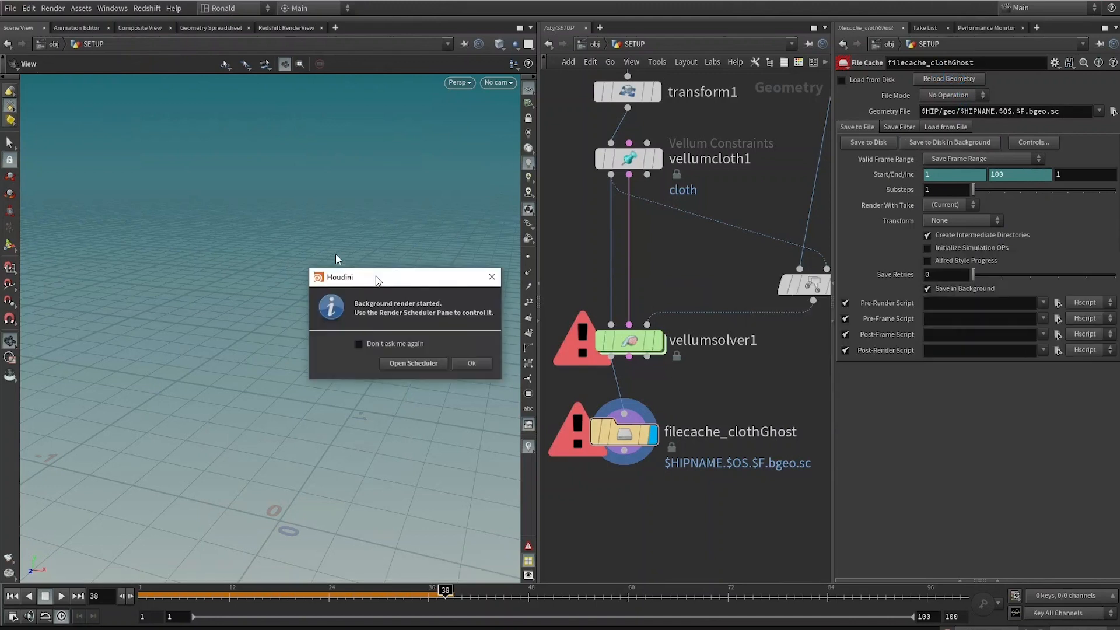
pyautogui.moveTo(378, 281); pyautogui.dragTo(334, 258)
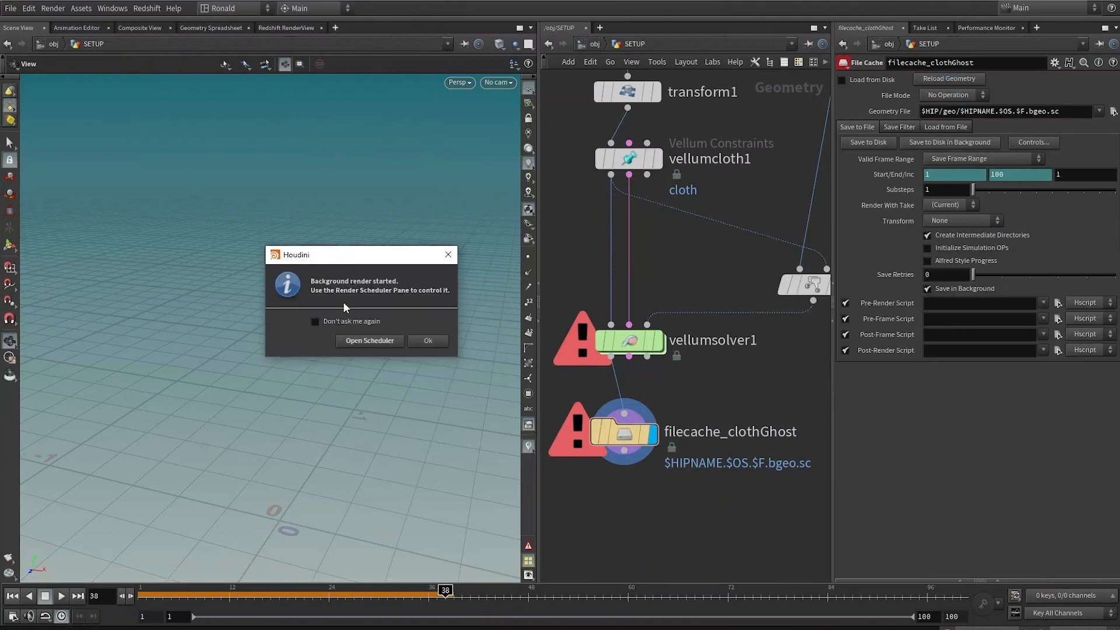
pyautogui.click(368, 342)
pyautogui.moveTo(402, 272); pyautogui.dragTo(321, 176)
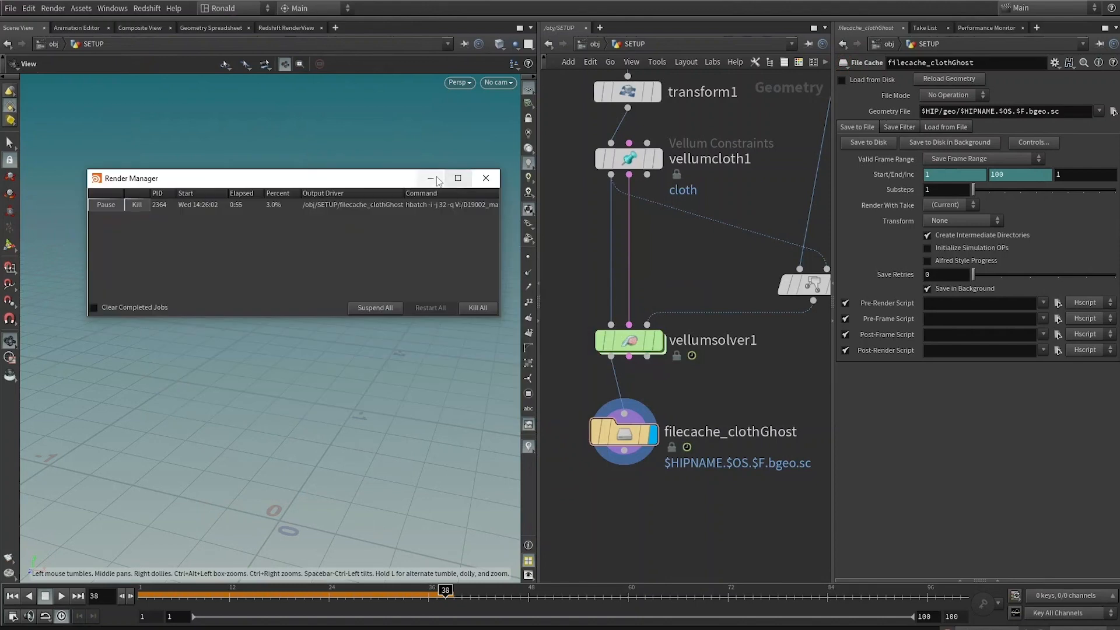
pyautogui.click(431, 178)
# Step: Display the subdivide node's output and frame the subdivided grid in the viewport
pyautogui.scroll(-5, 703, 385)
pyautogui.moveTo(707, 424)
pyautogui.mouseDown(button='middle')
pyautogui.moveTo(703, 385)
pyautogui.moveTo(687, 430)
pyautogui.mouseUp(button='middle')
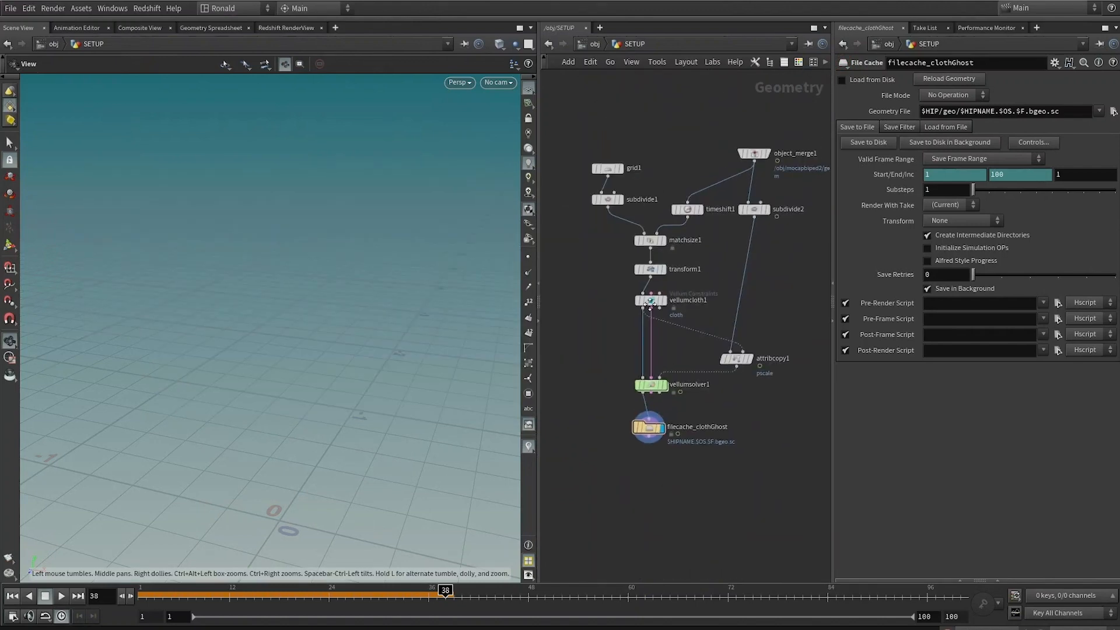
pyautogui.scroll(1, 684, 443)
pyautogui.scroll(4, 660, 326)
pyautogui.click(649, 287)
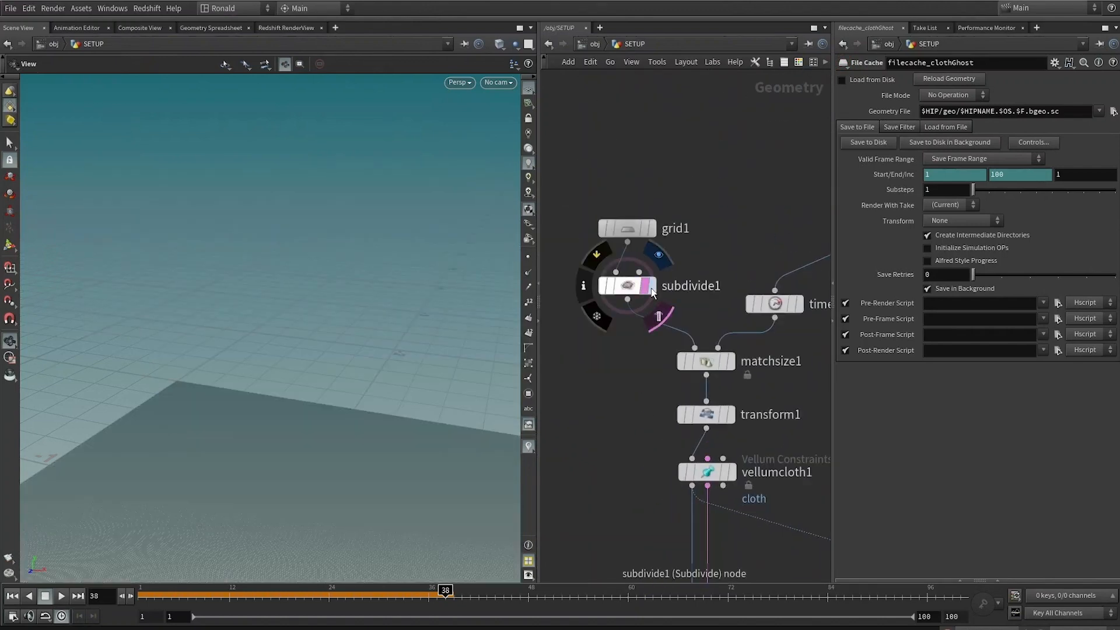
pyautogui.moveTo(613, 387); pyautogui.dragTo(637, 309, button='middle')
pyautogui.press('g')
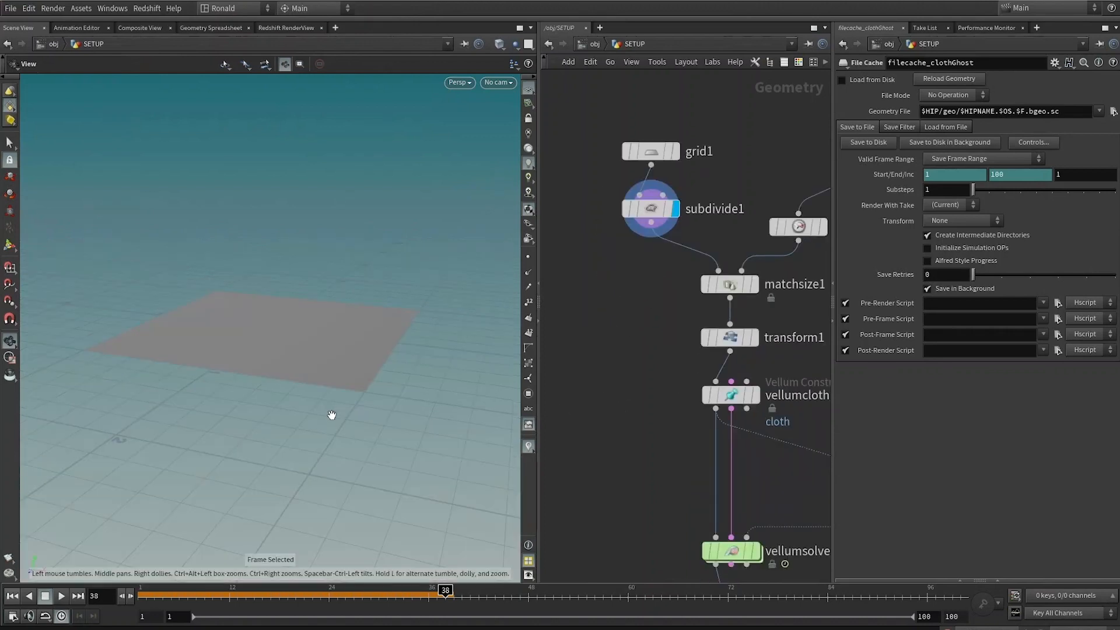
# Step: Toggle wireframe and shaded views and zoom to inspect the subdivided grid
pyautogui.press('w')
pyautogui.press('w')
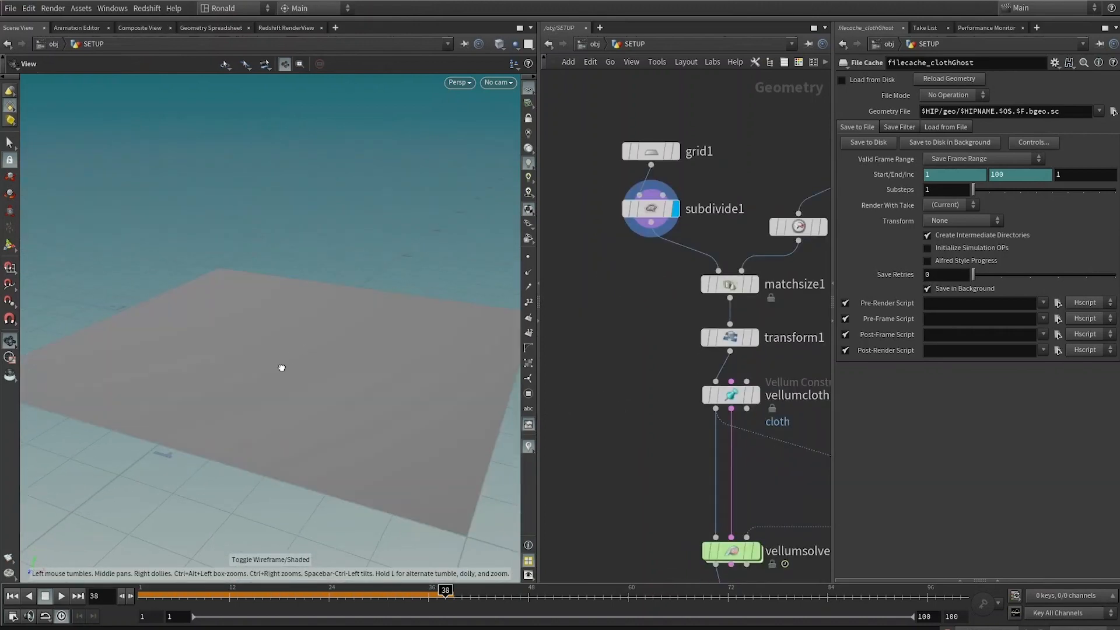
pyautogui.scroll(3, 286, 354)
pyautogui.hotkey('shift', 'w')
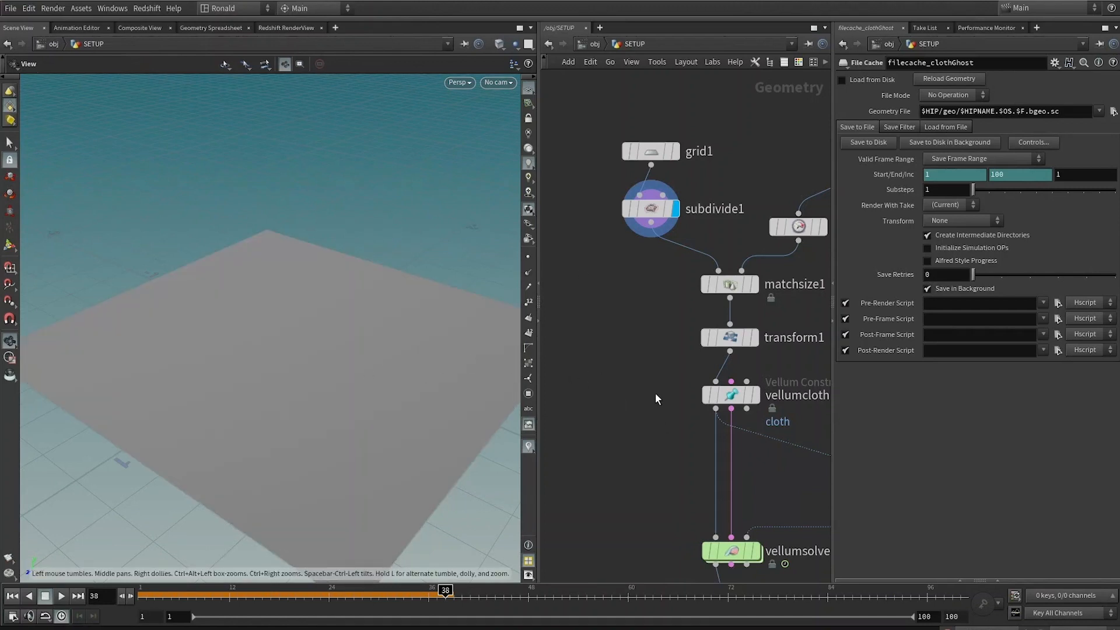
pyautogui.moveTo(656, 394); pyautogui.dragTo(623, 309, button='middle')
pyautogui.scroll(-3, 623, 313)
pyautogui.scroll(3, 640, 364)
pyautogui.moveTo(639, 365); pyautogui.dragTo(619, 411, button='middle')
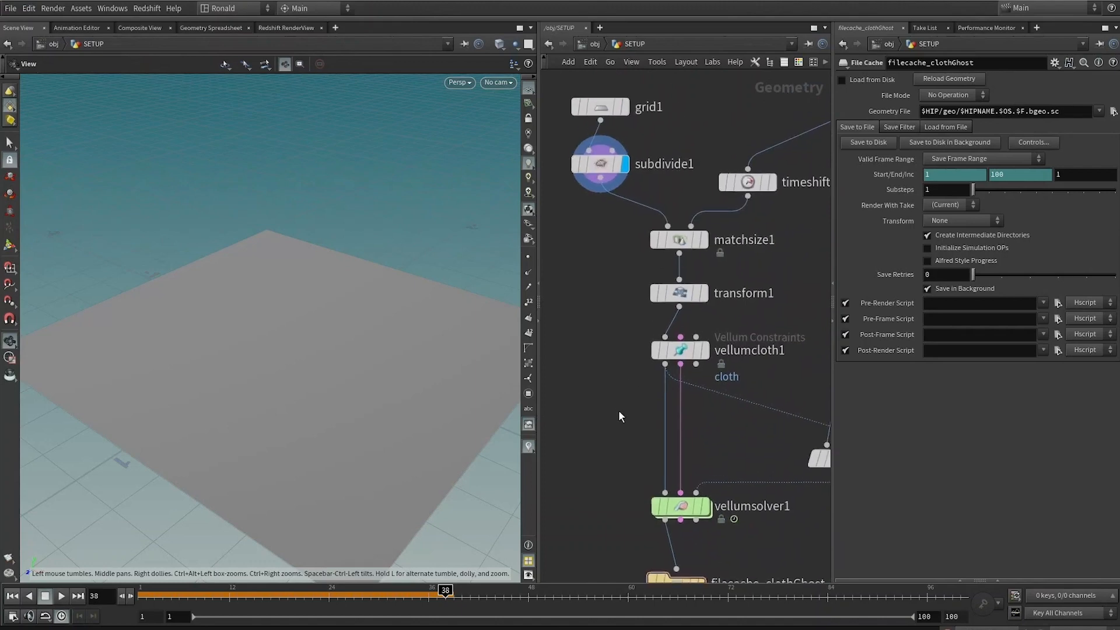
pyautogui.scroll(-2, 619, 413)
pyautogui.moveTo(616, 323); pyautogui.dragTo(610, 267, button='middle')
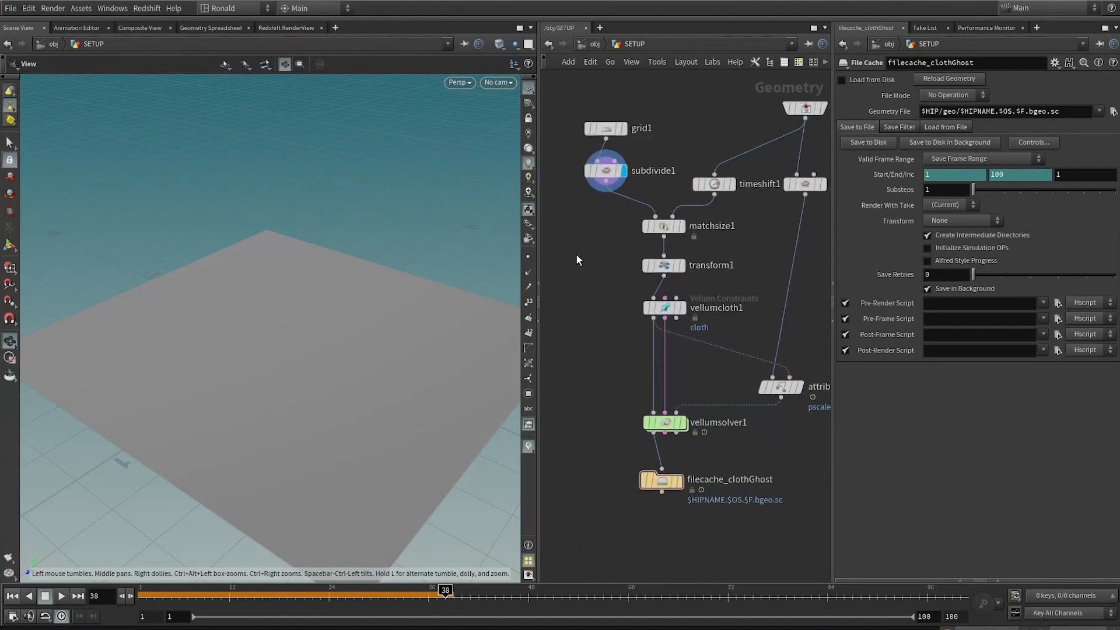
pyautogui.scroll(2, 750, 425)
pyautogui.moveTo(750, 424); pyautogui.dragTo(737, 390, button='middle')
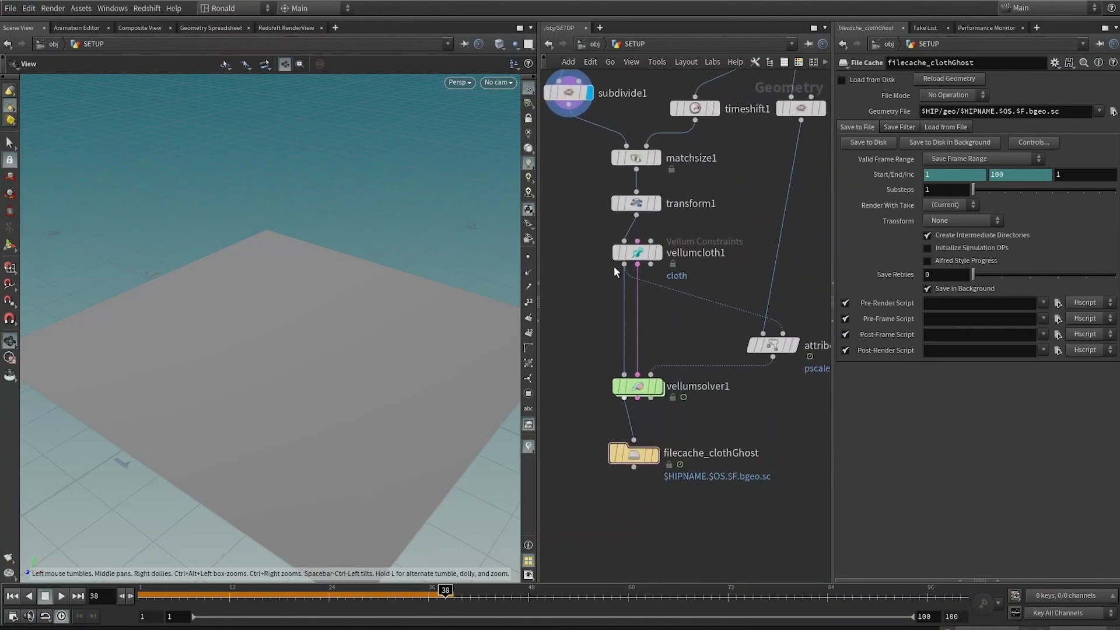
# Step: Branch a new UV Unwrap node off the subdivide node's output
pyautogui.moveTo(640, 407); pyautogui.dragTo(729, 553, button='middle')
pyautogui.click(658, 238)
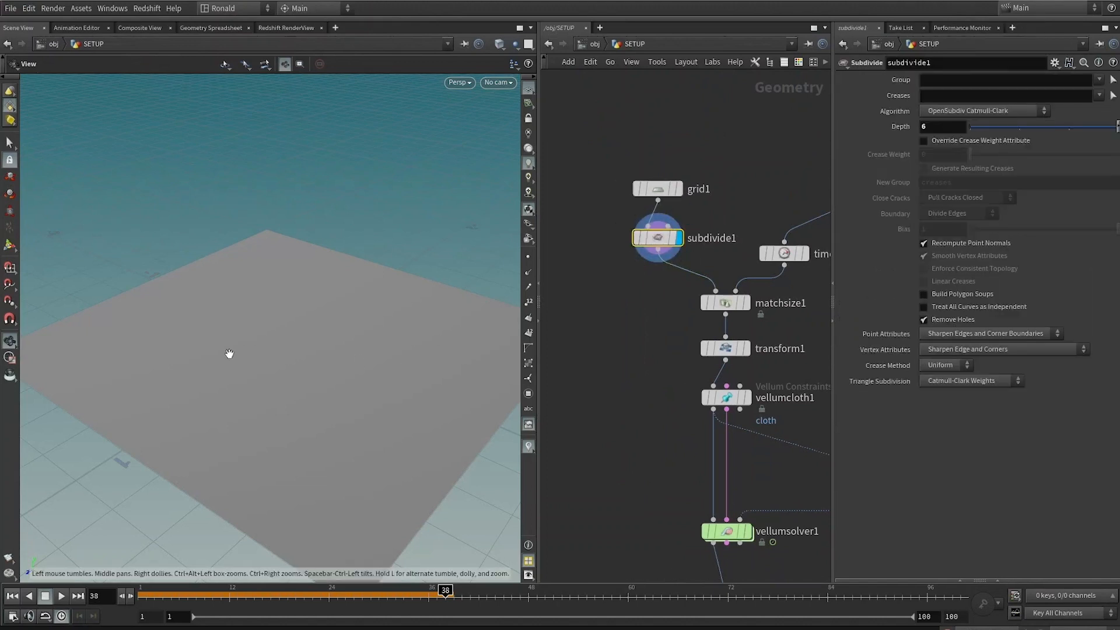
pyautogui.moveTo(229, 354); pyautogui.dragTo(328, 333, button='right')
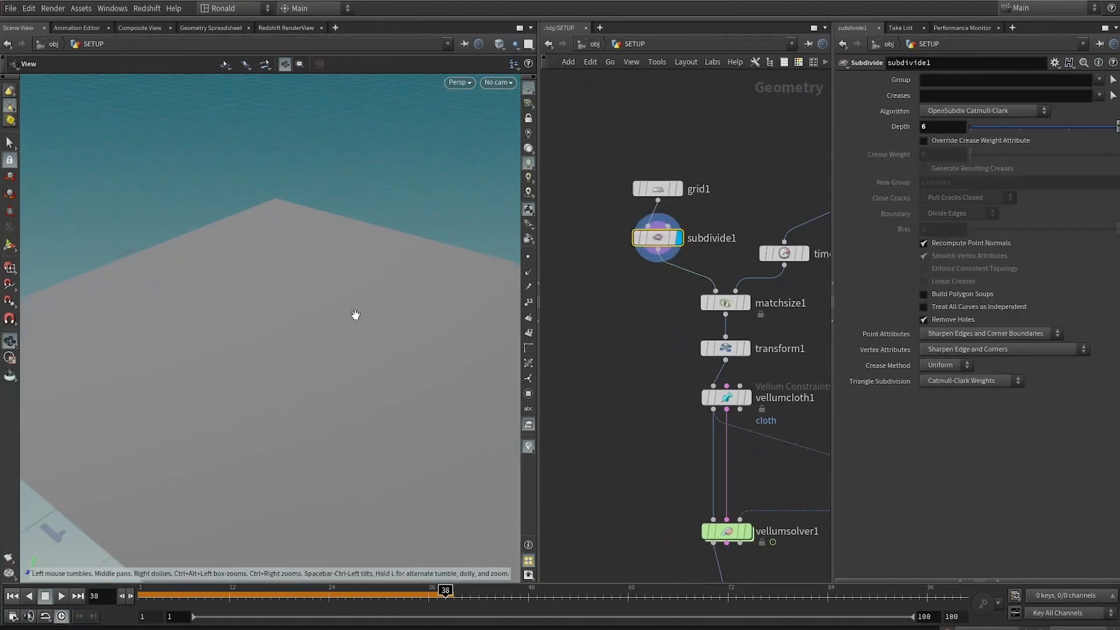
pyautogui.click(630, 324)
pyautogui.moveTo(658, 251); pyautogui.dragTo(625, 341)
pyautogui.moveTo(647, 349)
pyautogui.write('unv')
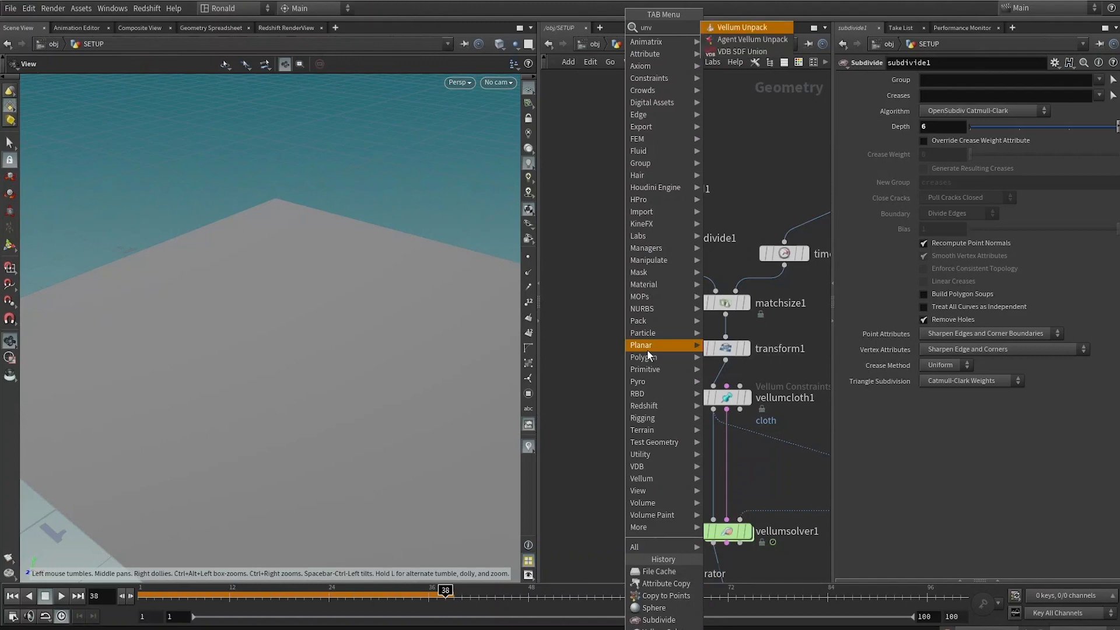
pyautogui.write('w')
pyautogui.press('BackSpace')
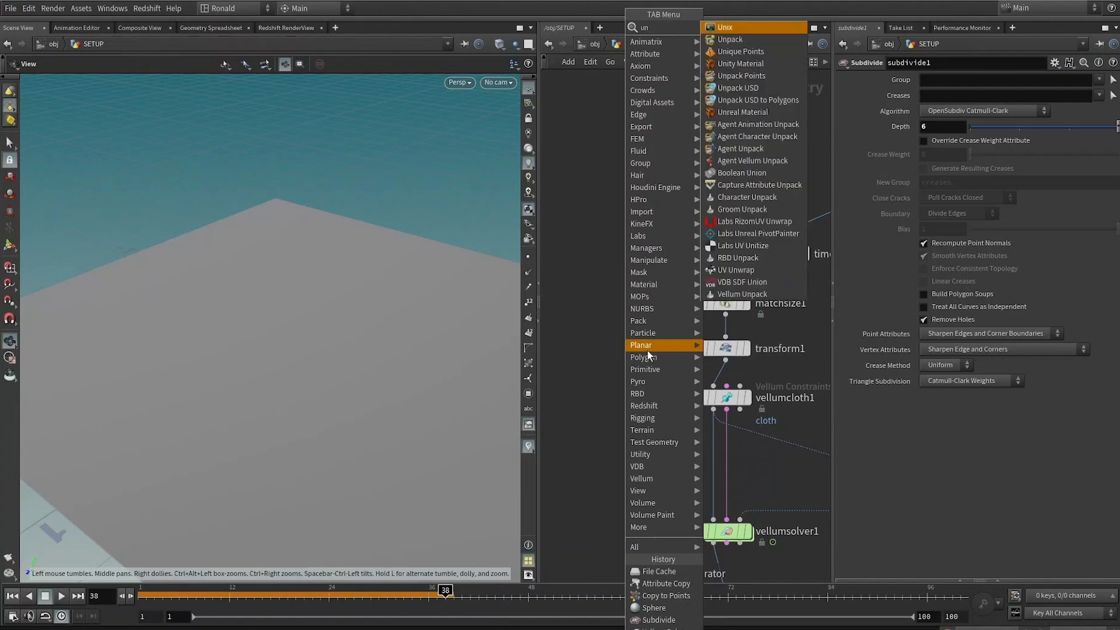
pyautogui.write('w')
pyautogui.press('Return')
# Step: Switch the viewport to the UV view and move the UV Unwrap node beside the file cache node
pyautogui.hotkey('space', '5')
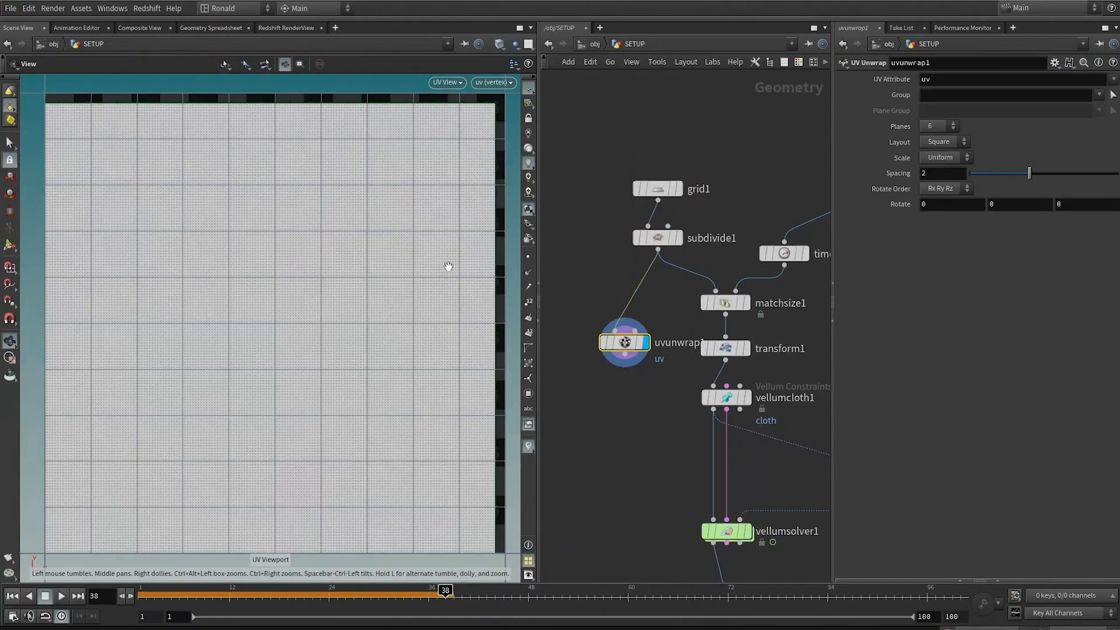
pyautogui.scroll(-4, 605, 313)
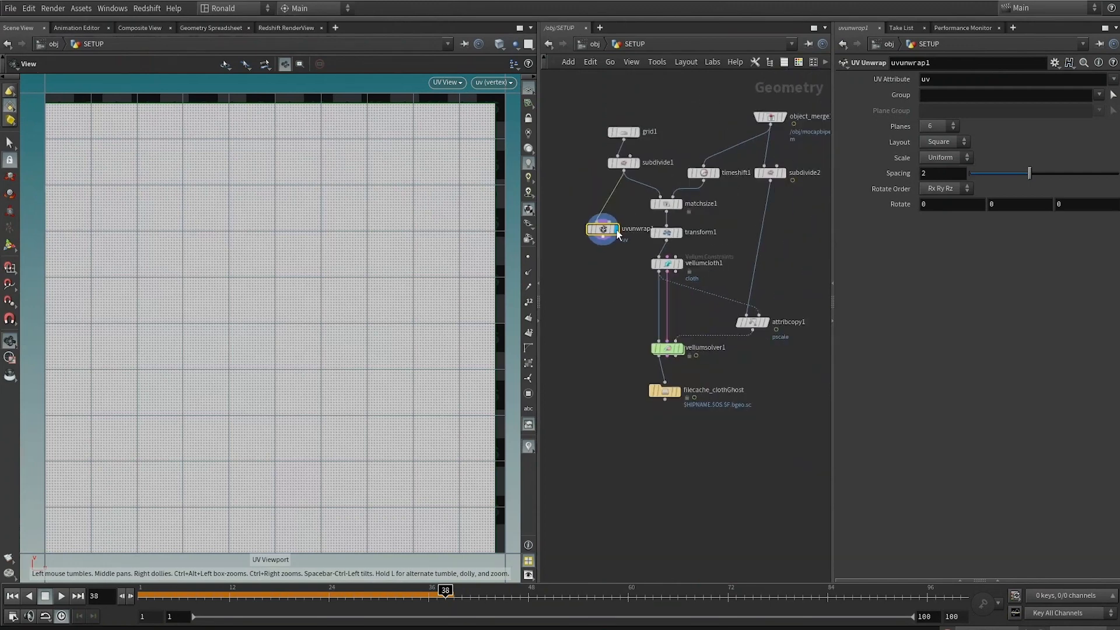
pyautogui.moveTo(610, 241); pyautogui.dragTo(756, 387)
pyautogui.scroll(5, 723, 438)
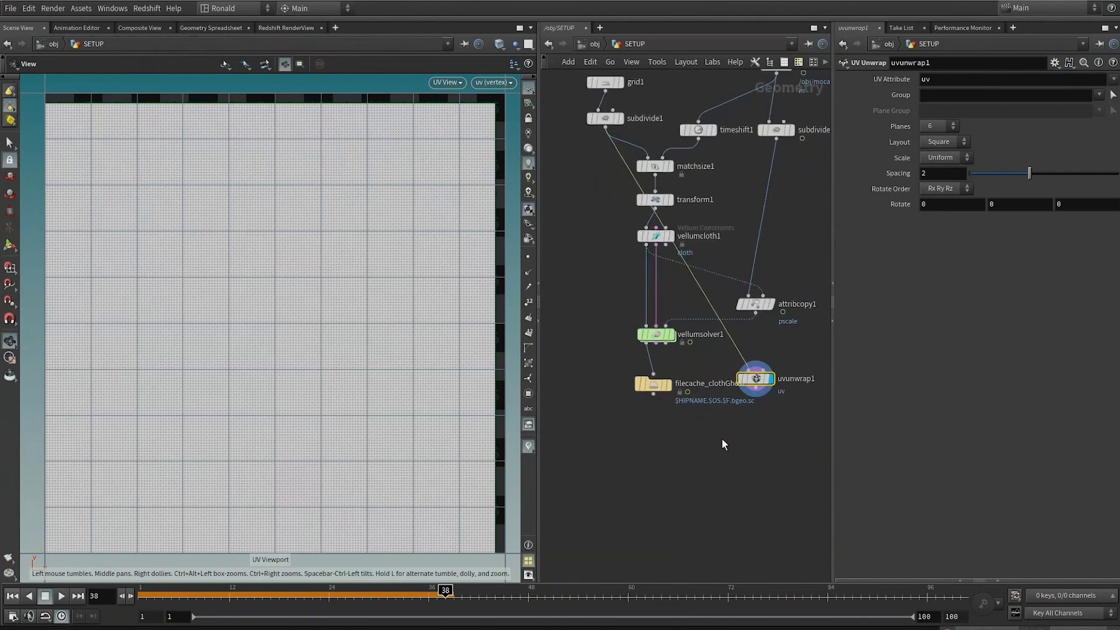
# Step: Add an Attribute Copy node and place it below the file cache node
pyautogui.press('Tab')
pyautogui.write('c')
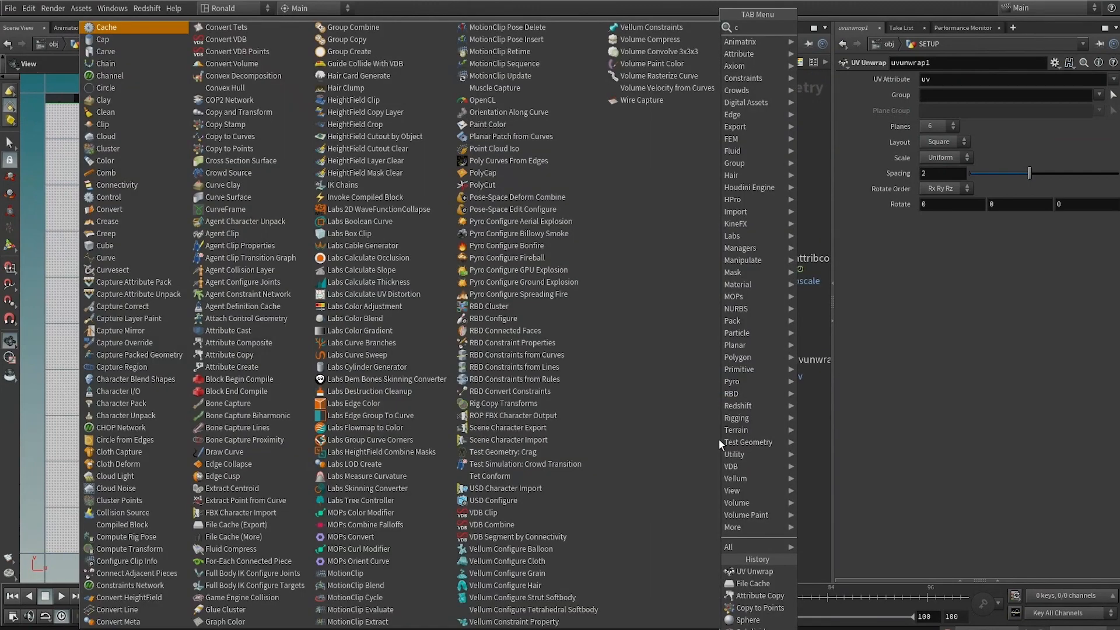
pyautogui.press('BackSpace')
pyautogui.press('Escape')
pyautogui.click(719, 442)
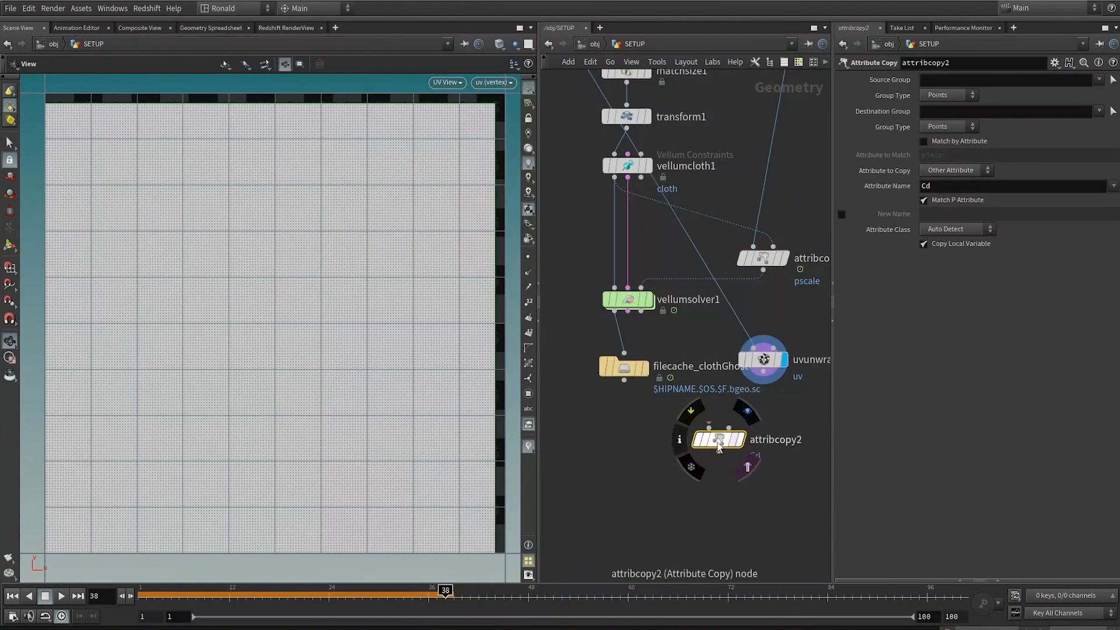
pyautogui.moveTo(719, 441); pyautogui.dragTo(684, 508)
# Step: Add a File node under the file cache and rename it file_clothGhost using the copied cache name
pyautogui.press('Tab')
pyautogui.write('file')
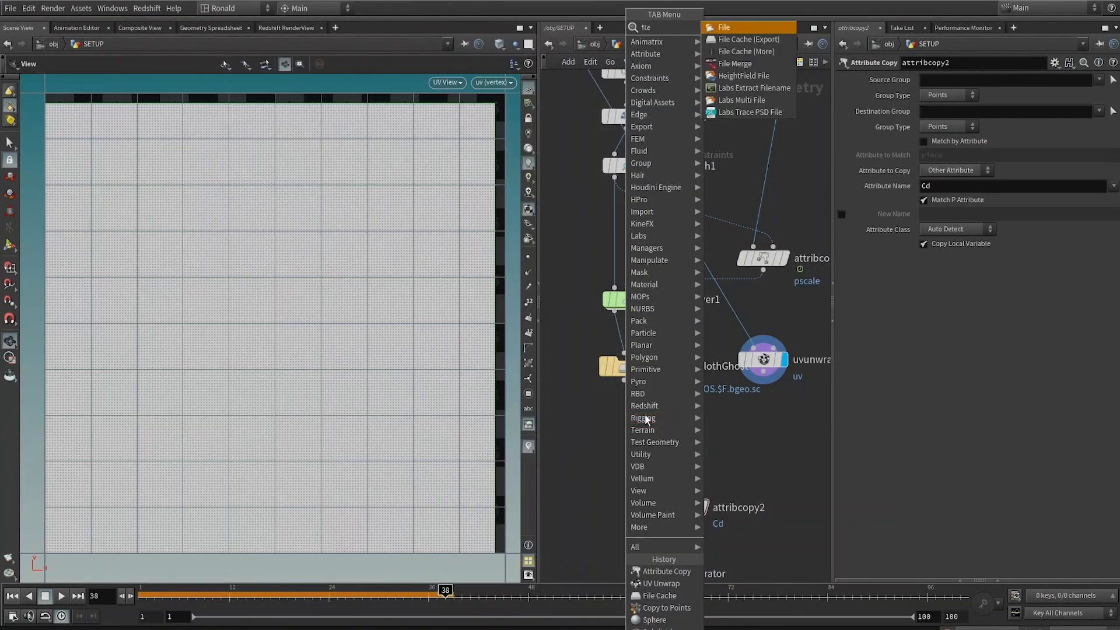
pyautogui.press('Return')
pyautogui.press('Escape')
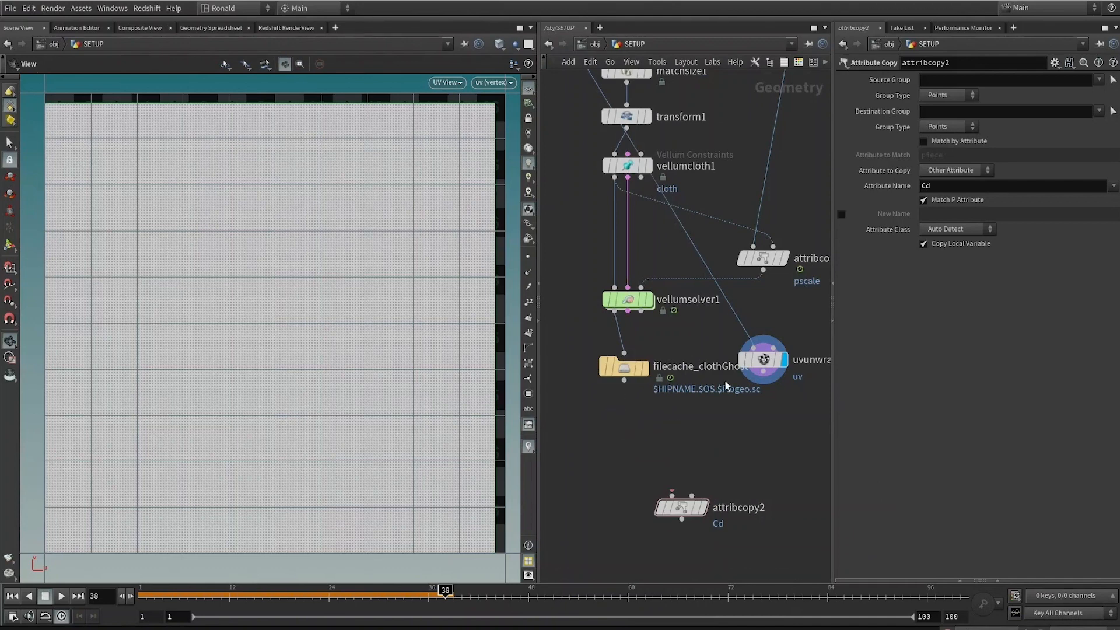
pyautogui.click(701, 369)
pyautogui.moveTo(696, 368); pyautogui.dragTo(780, 373)
pyautogui.hotkey('ctrl', 'c')
pyautogui.press('Return')
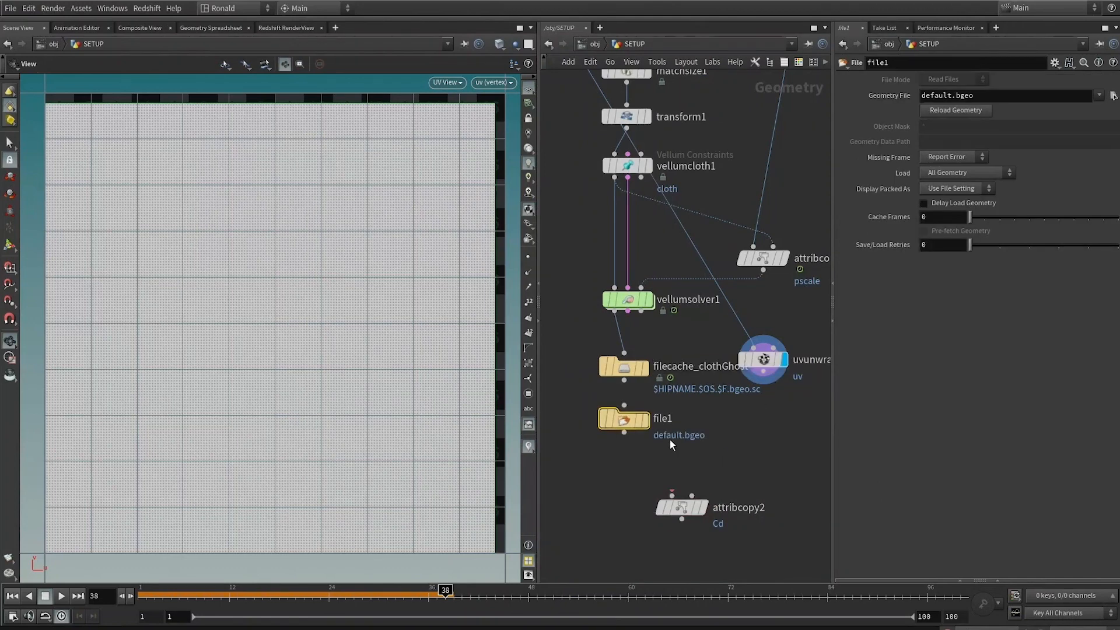
pyautogui.click(671, 418)
pyautogui.press('Delete')
pyautogui.hotkey('ctrl', 'v')
pyautogui.press('Return')
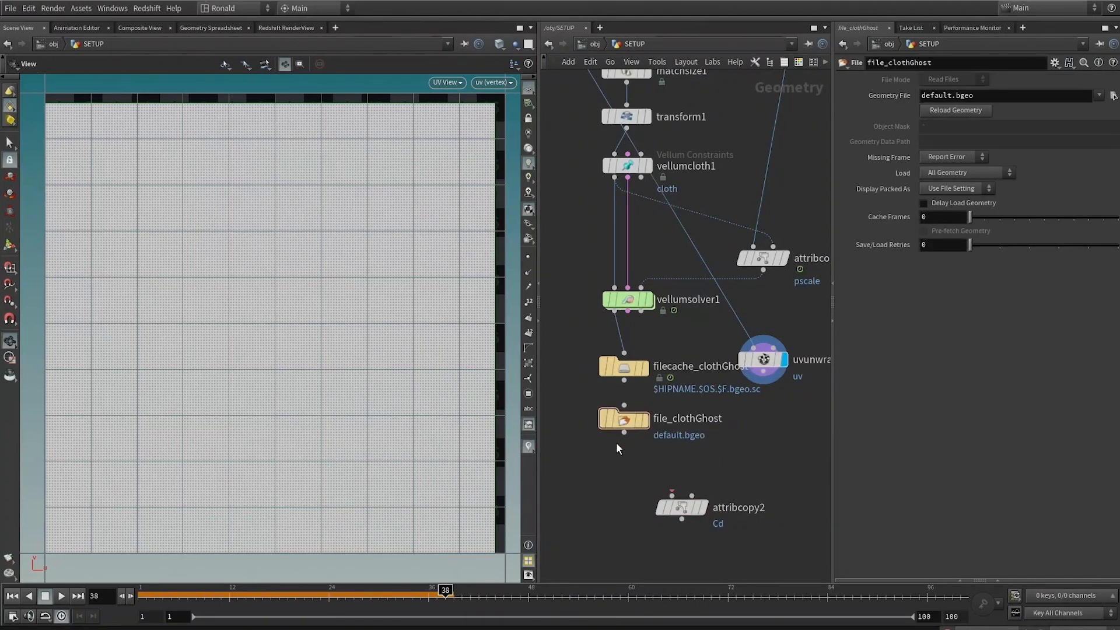
# Step: Wire the File node into the Attribute Copy node's first input and minimize the Render Manager window
pyautogui.moveTo(625, 433); pyautogui.dragTo(673, 495)
pyautogui.moveTo(628, 432); pyautogui.dragTo(629, 456)
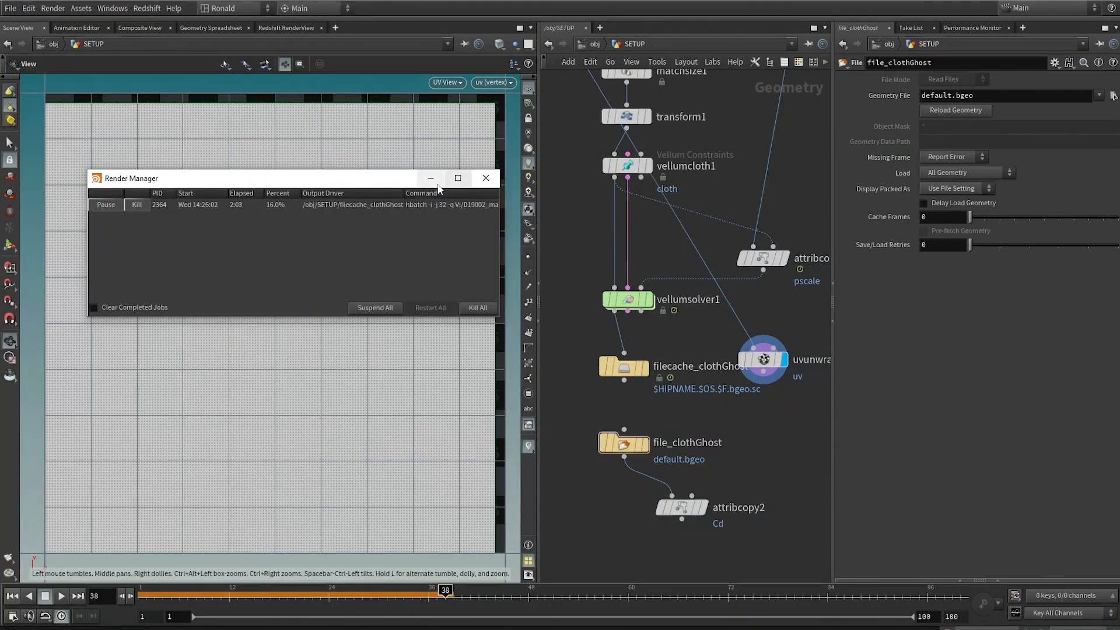
pyautogui.click(435, 181)
pyautogui.click(646, 443)
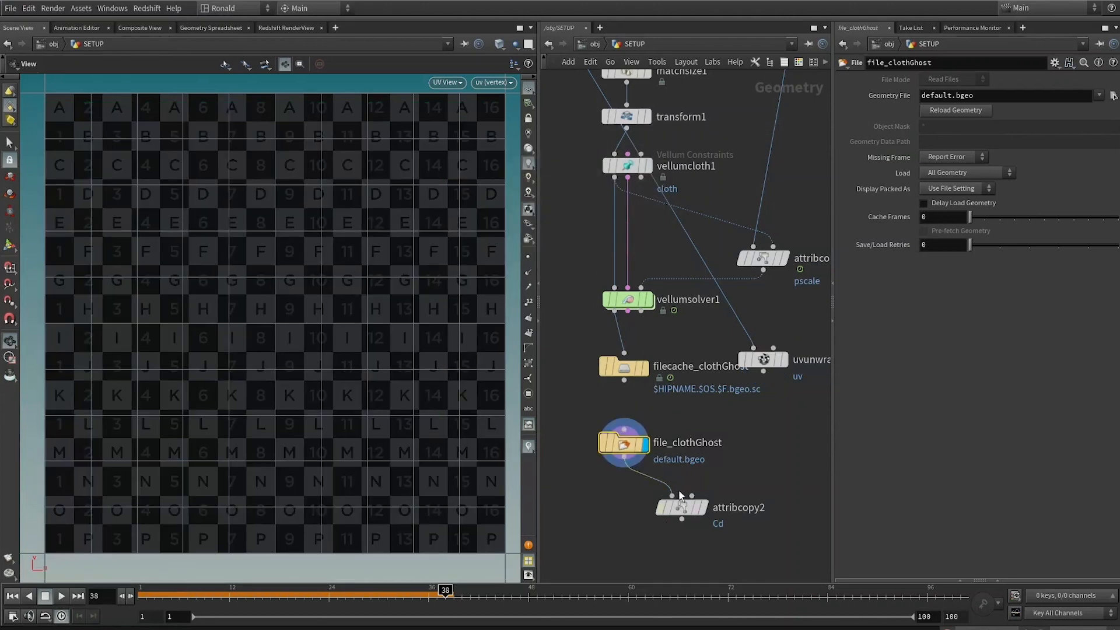
# Step: Connect the UV Unwrap output to the Attribute Copy's second input and set its attribute name to uv
pyautogui.moveTo(692, 496); pyautogui.dragTo(763, 371)
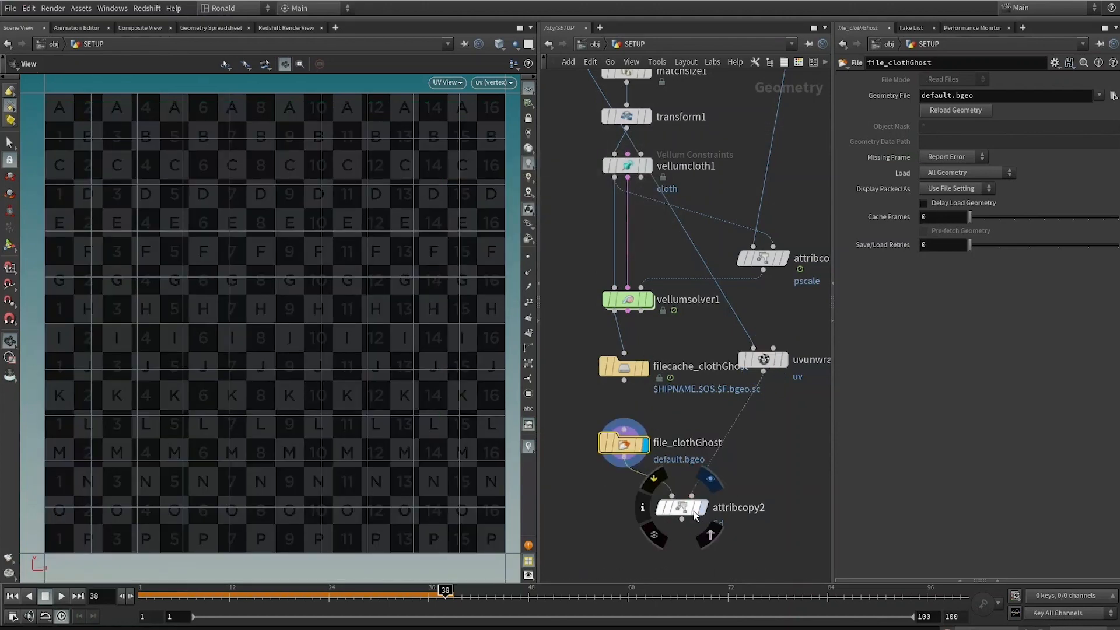
pyautogui.click(702, 508)
pyautogui.moveTo(795, 449); pyautogui.dragTo(619, 536)
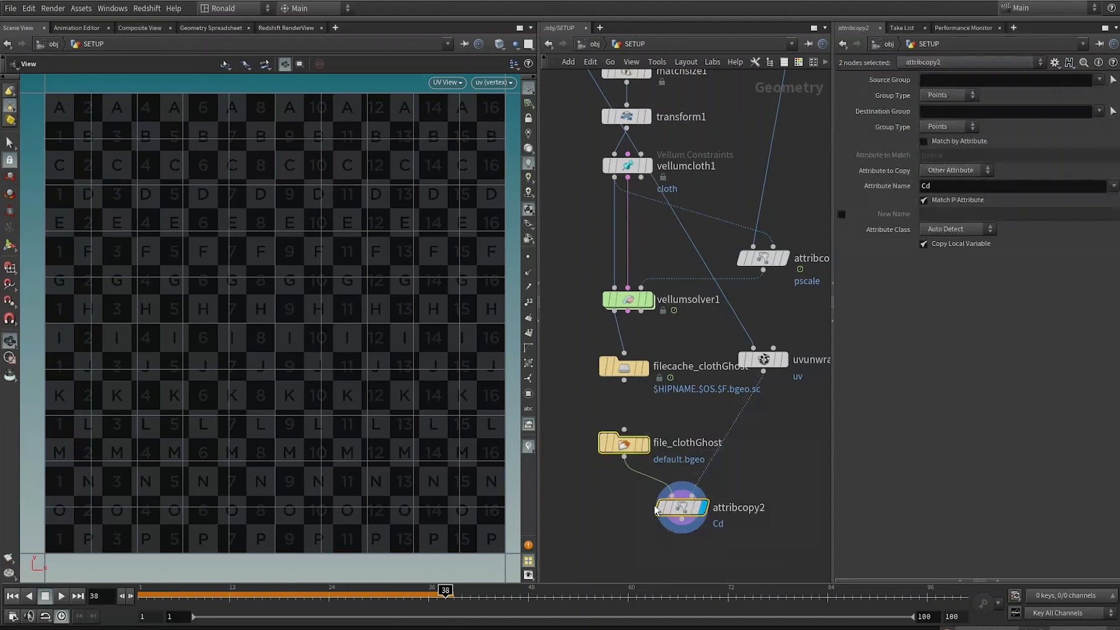
pyautogui.click(751, 471)
pyautogui.moveTo(751, 471); pyautogui.dragTo(513, 599)
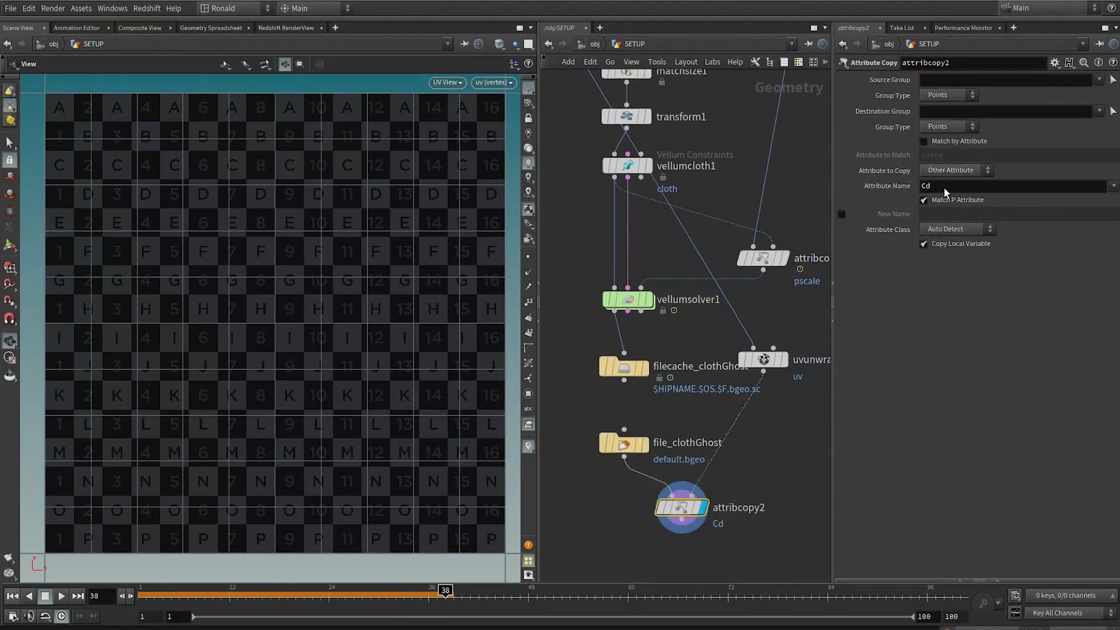
pyautogui.write('uv')
pyautogui.press('Return')
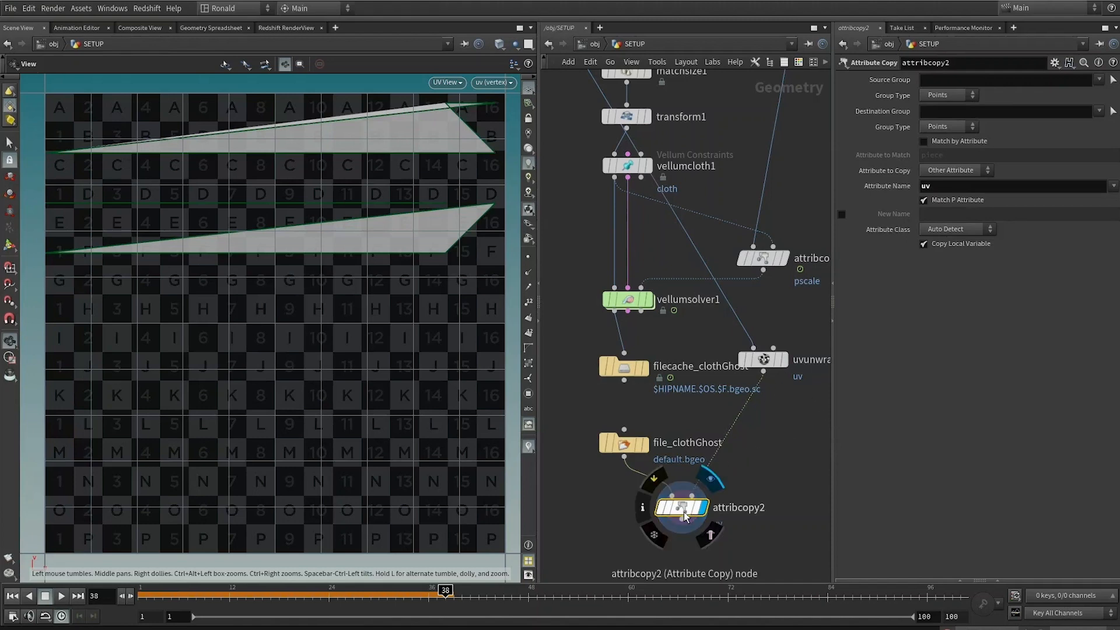
# Step: Rearrange and lay out the cloth nodes neatly in the network
pyautogui.moveTo(681, 507); pyautogui.dragTo(623, 501)
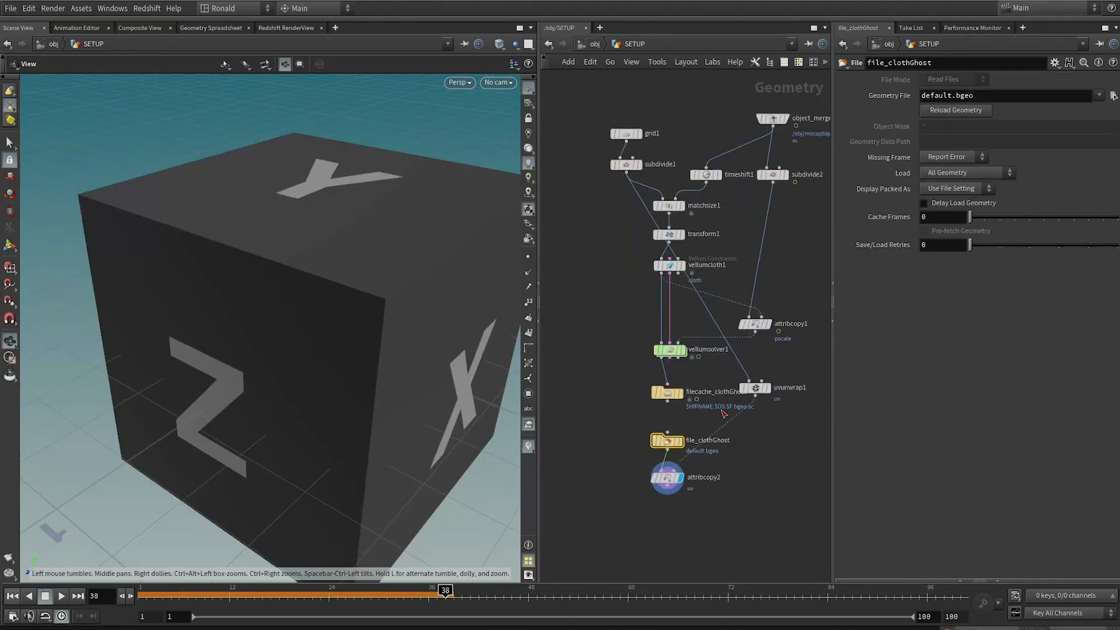
pyautogui.scroll(3, 743, 430)
pyautogui.moveTo(728, 466); pyautogui.dragTo(690, 515, button='middle')
pyautogui.moveTo(728, 408); pyautogui.dragTo(736, 492)
pyautogui.moveTo(714, 565); pyautogui.dragTo(753, 481, button='middle')
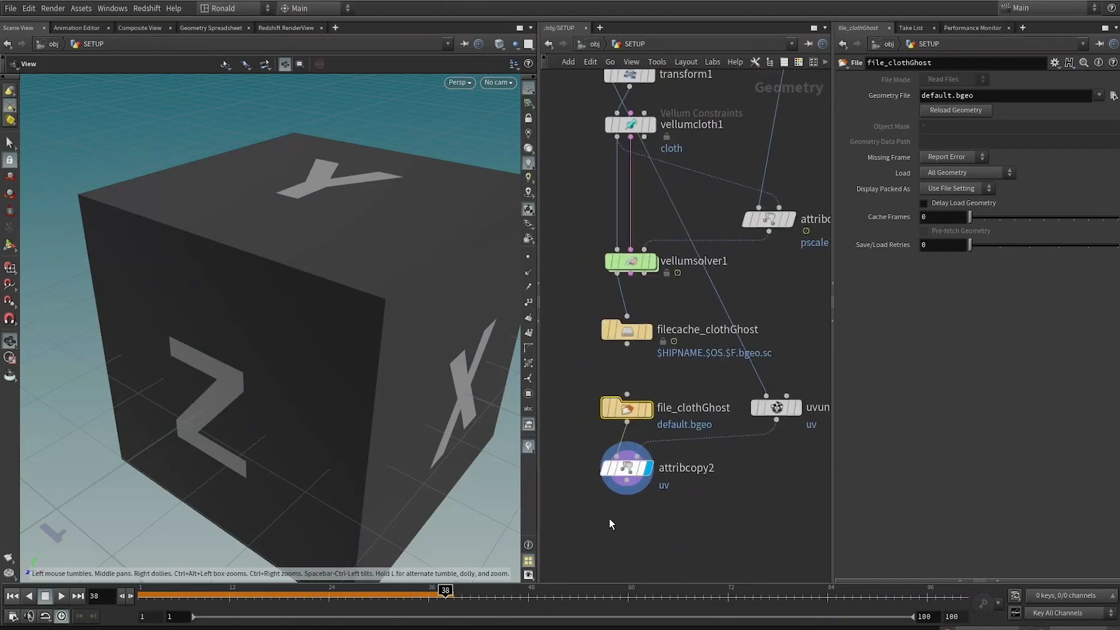
pyautogui.moveTo(729, 437); pyautogui.dragTo(752, 403, button='middle')
pyautogui.moveTo(738, 497); pyautogui.dragTo(650, 537, button='middle')
pyautogui.moveTo(661, 377); pyautogui.dragTo(750, 403, button='middle')
pyautogui.moveTo(605, 276); pyautogui.dragTo(670, 588)
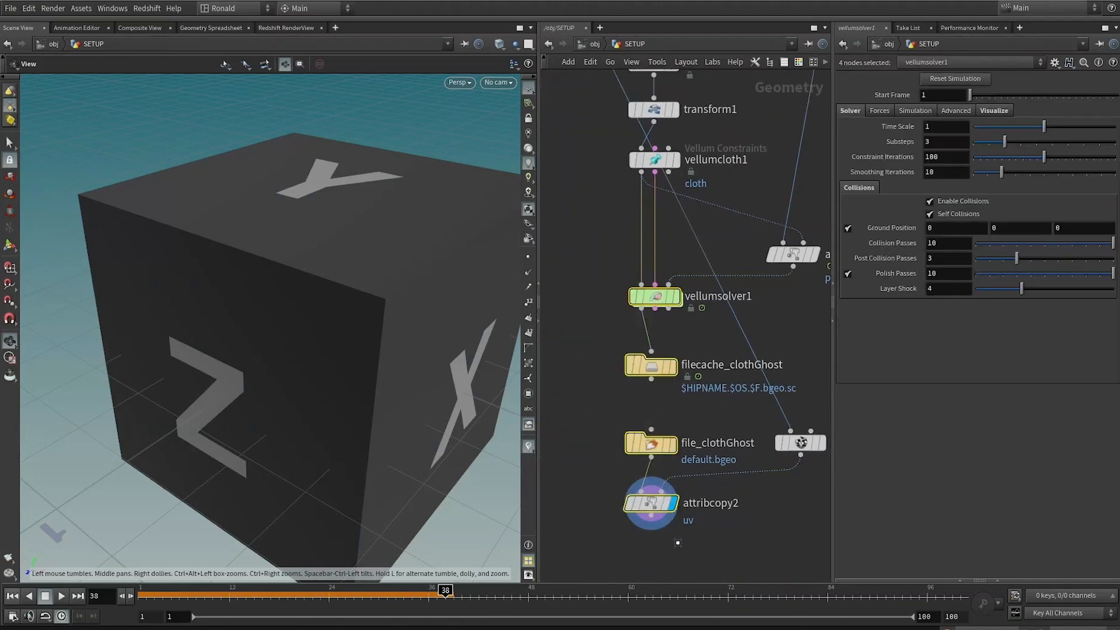
pyautogui.press('l')
pyautogui.moveTo(738, 510); pyautogui.dragTo(694, 517, button='middle')
pyautogui.moveTo(763, 454); pyautogui.dragTo(764, 416)
pyautogui.scroll(-3, 728, 498)
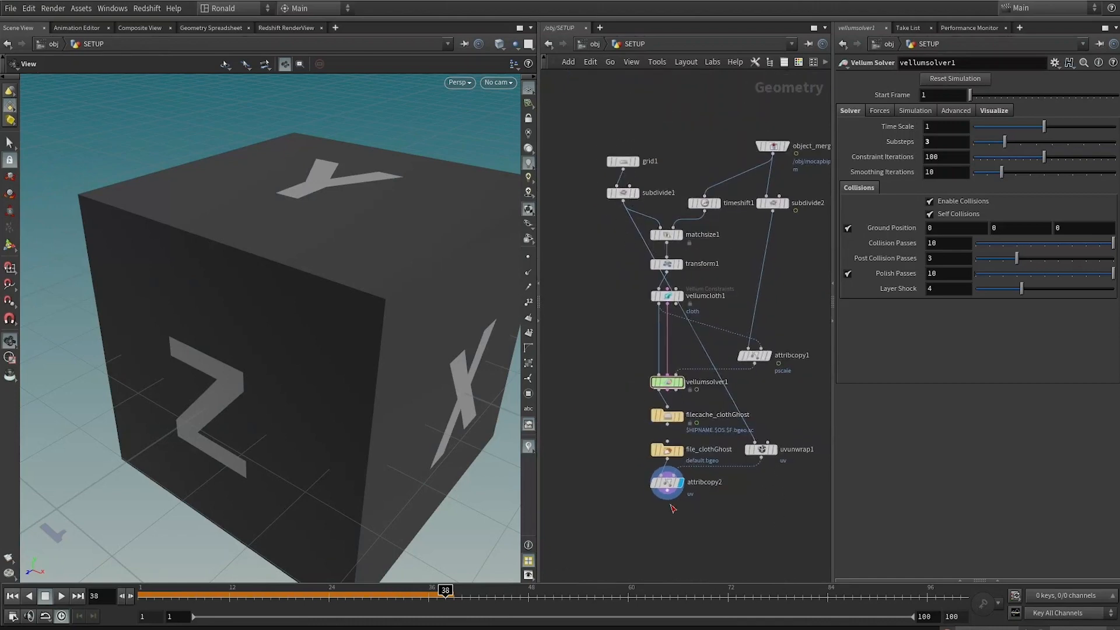
pyautogui.scroll(3, 662, 507)
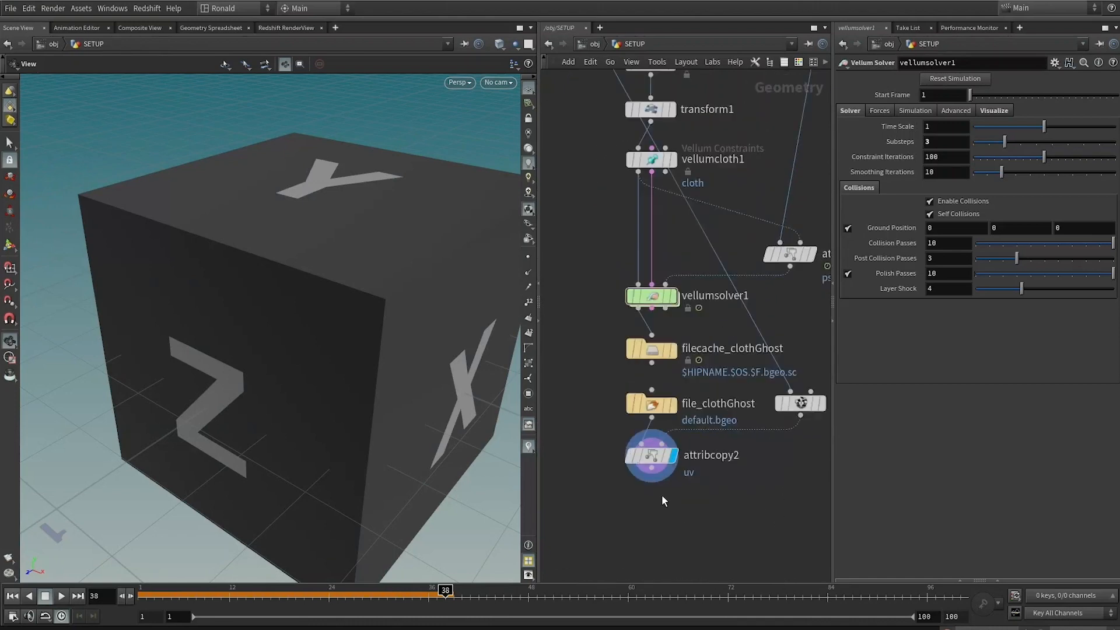
# Step: Append a Null node after the Attribute Copy and rename it OUT_clothGhost
pyautogui.moveTo(640, 480); pyautogui.dragTo(642, 537)
pyautogui.write('nu')
pyautogui.press('Return')
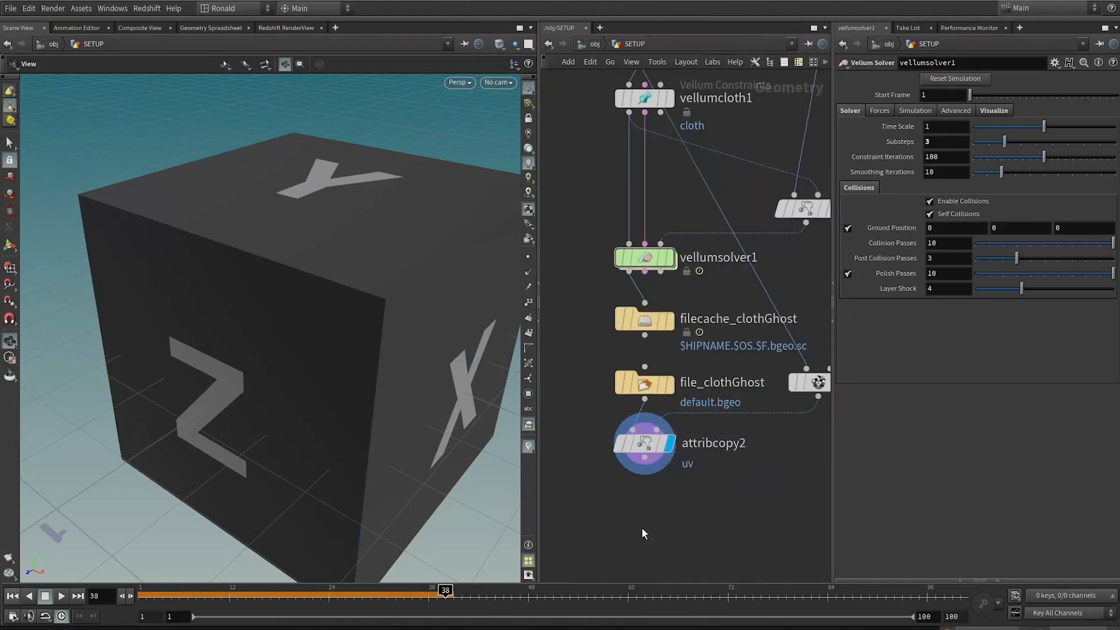
pyautogui.doubleClick(691, 536)
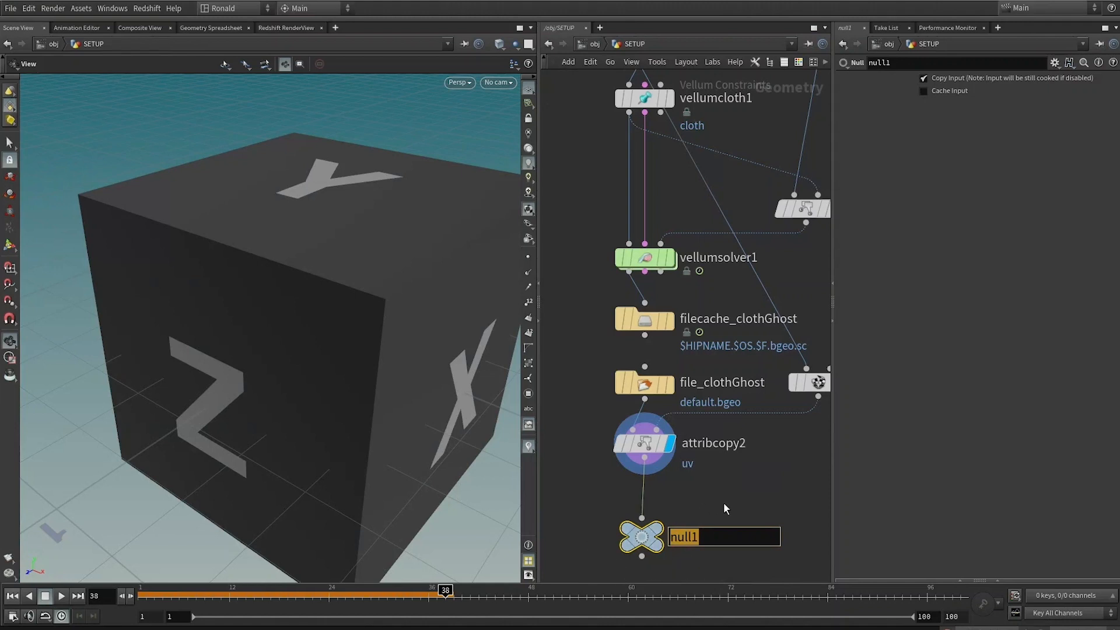
pyautogui.write('OUT_clothGhost')
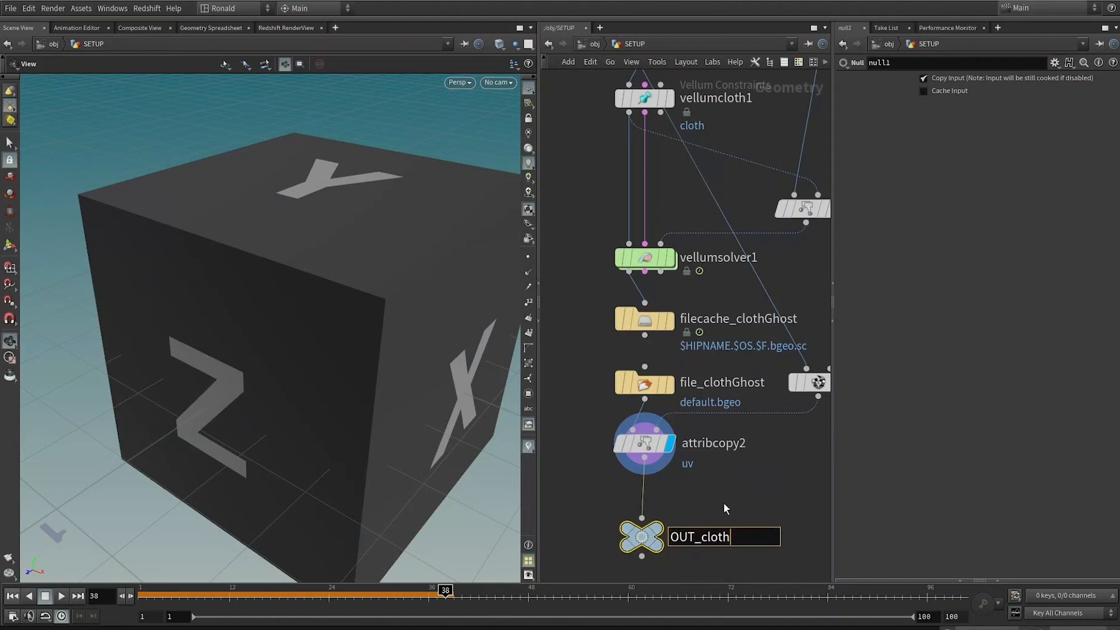
pyautogui.press('Return')
# Step: Return the timeline to frame 1 and tumble the viewport to view the cloth grid
pyautogui.click(724, 504)
pyautogui.moveTo(149, 594); pyautogui.dragTo(132, 590)
pyautogui.moveTo(650, 261)
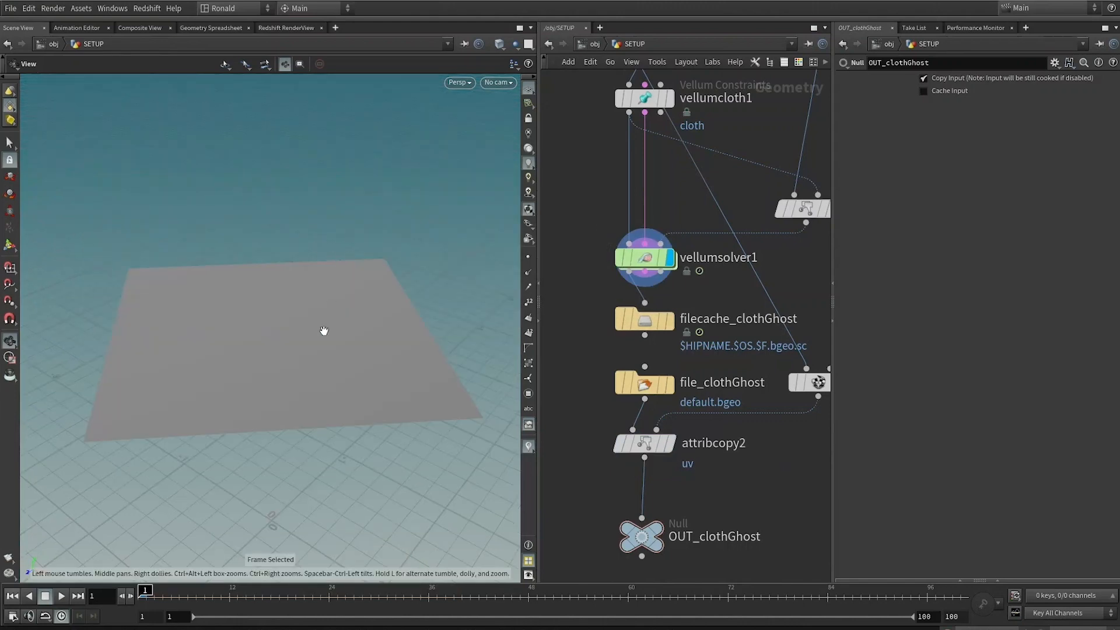
pyautogui.moveTo(322, 330); pyautogui.dragTo(320, 375)
# Step: Branch a Vellum Post-Process node off the vellum solver's output
pyautogui.moveTo(807, 244); pyautogui.dragTo(638, 318)
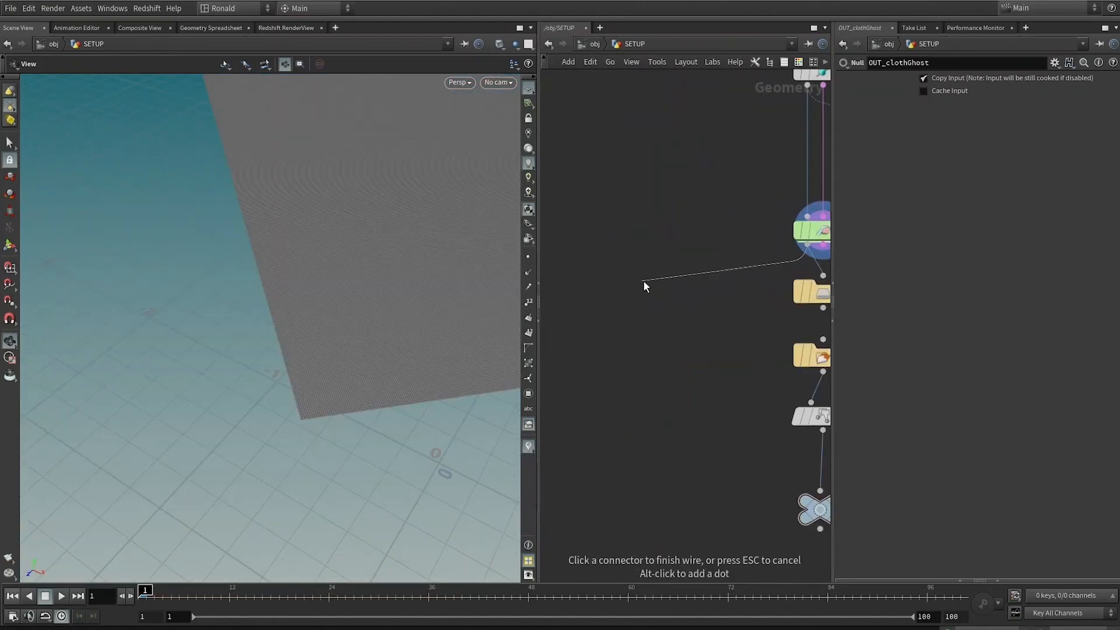
pyautogui.press('Tab')
pyautogui.write('vpp')
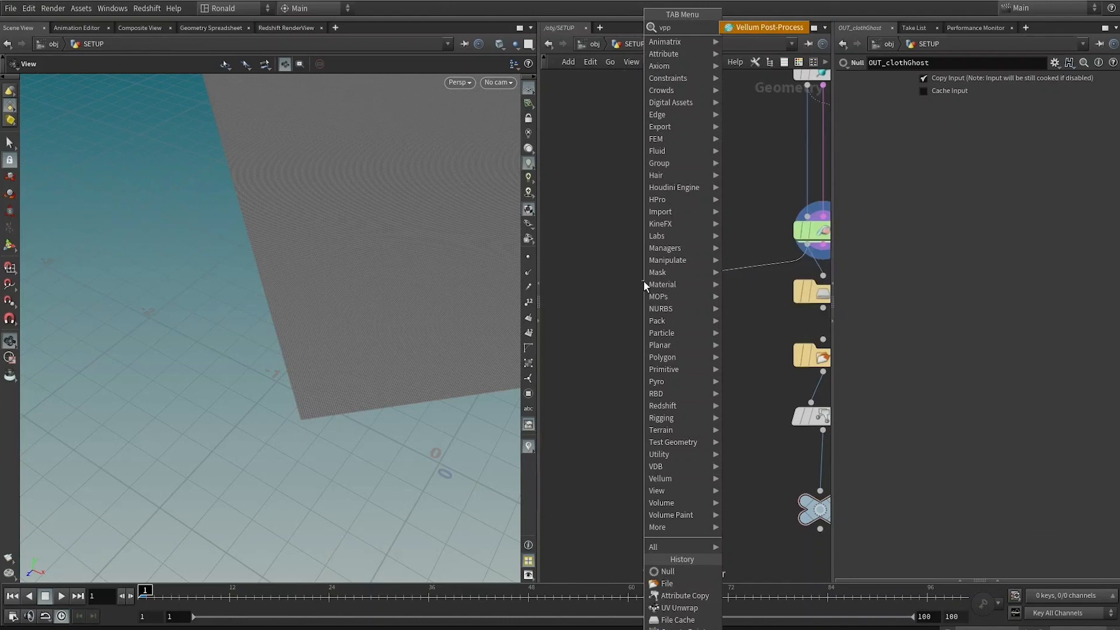
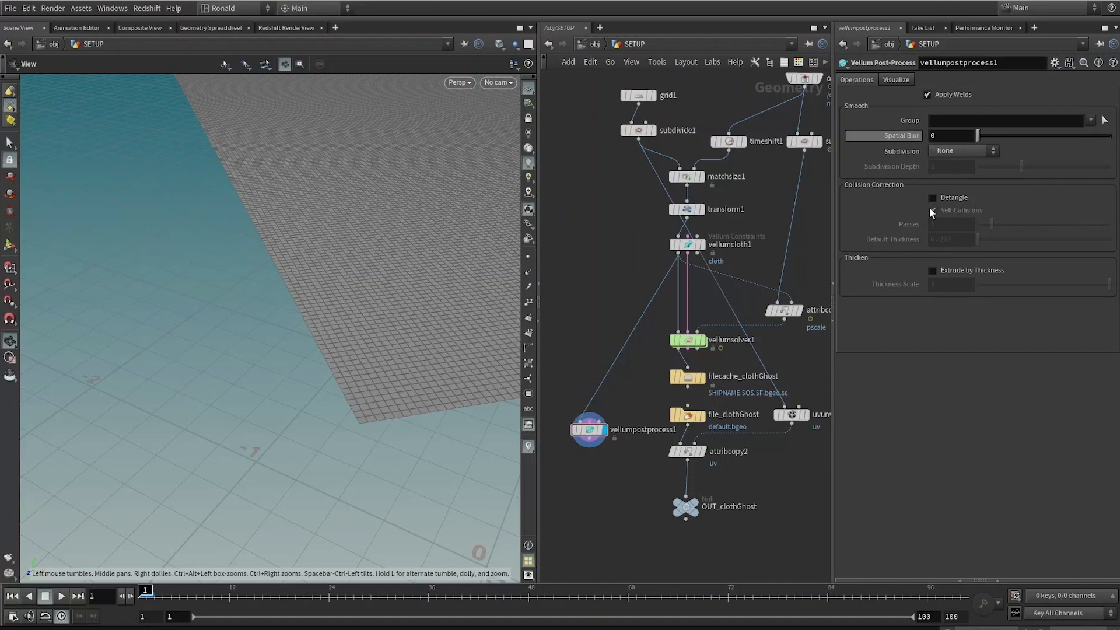
# Step: Enable Extrude by Thickness on the Vellum Post-Process node and inspect the thickened cloth
pyautogui.click(932, 270)
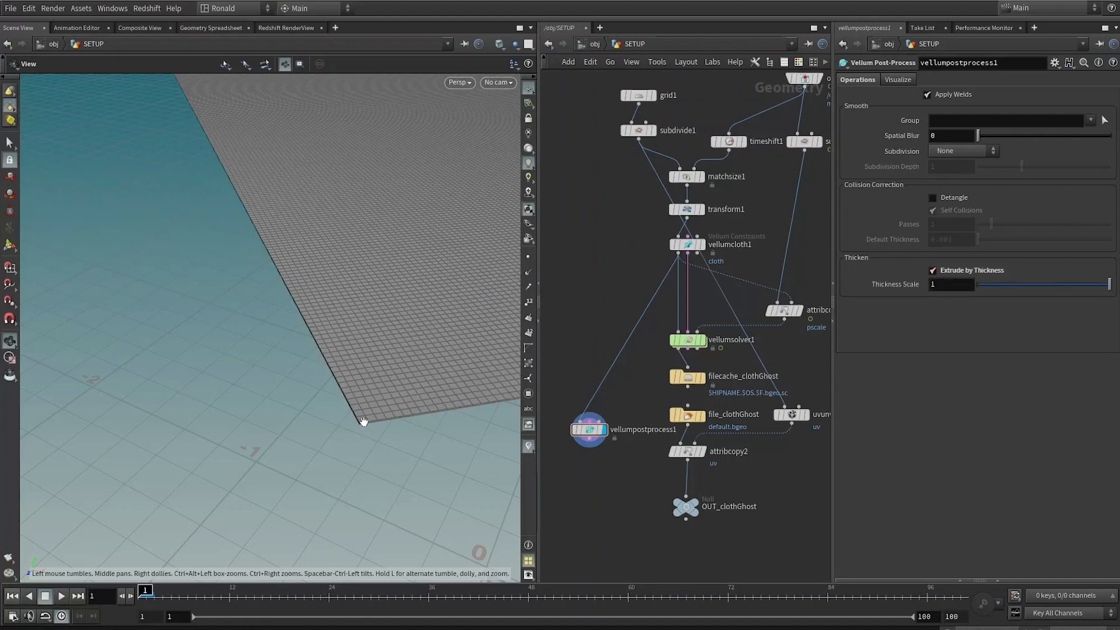
pyautogui.scroll(4, 360, 380)
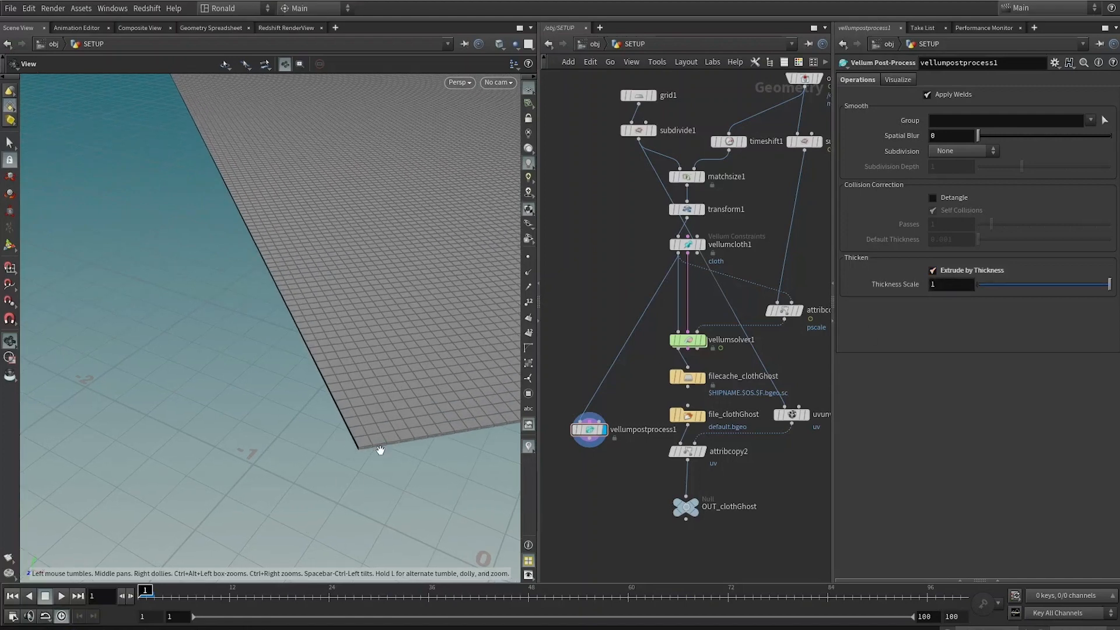
pyautogui.moveTo(361, 392); pyautogui.dragTo(343, 351)
pyautogui.moveTo(224, 217); pyautogui.dragTo(371, 320)
pyautogui.moveTo(353, 317); pyautogui.dragTo(383, 406, button='right')
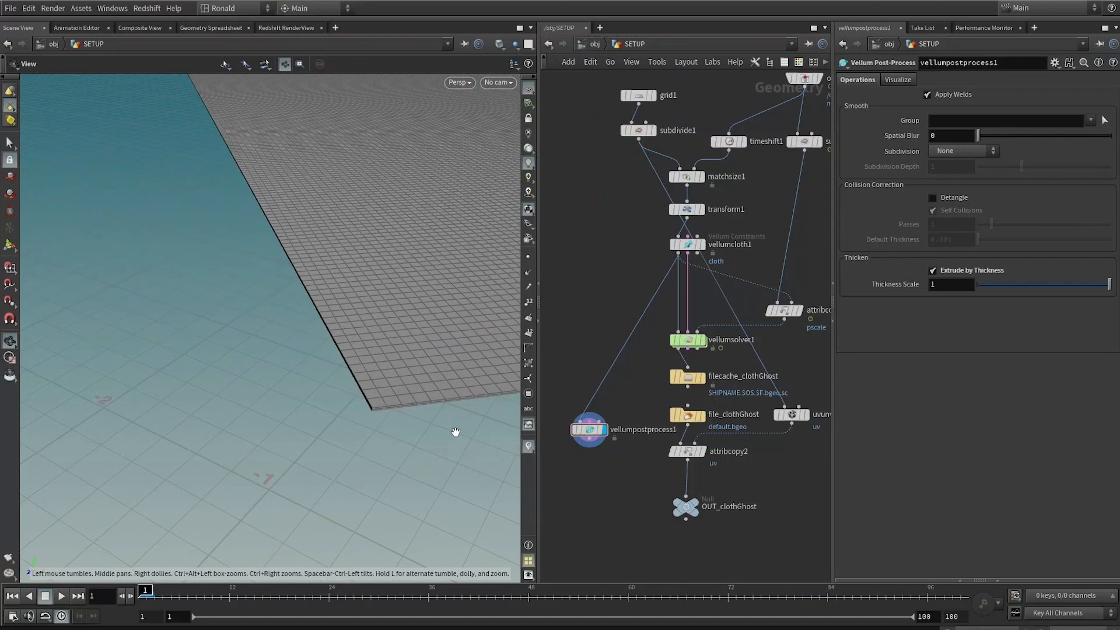
# Step: Add a test Grid node of size 1 and wire it into the Vellum Post-Process node
pyautogui.moveTo(704, 246)
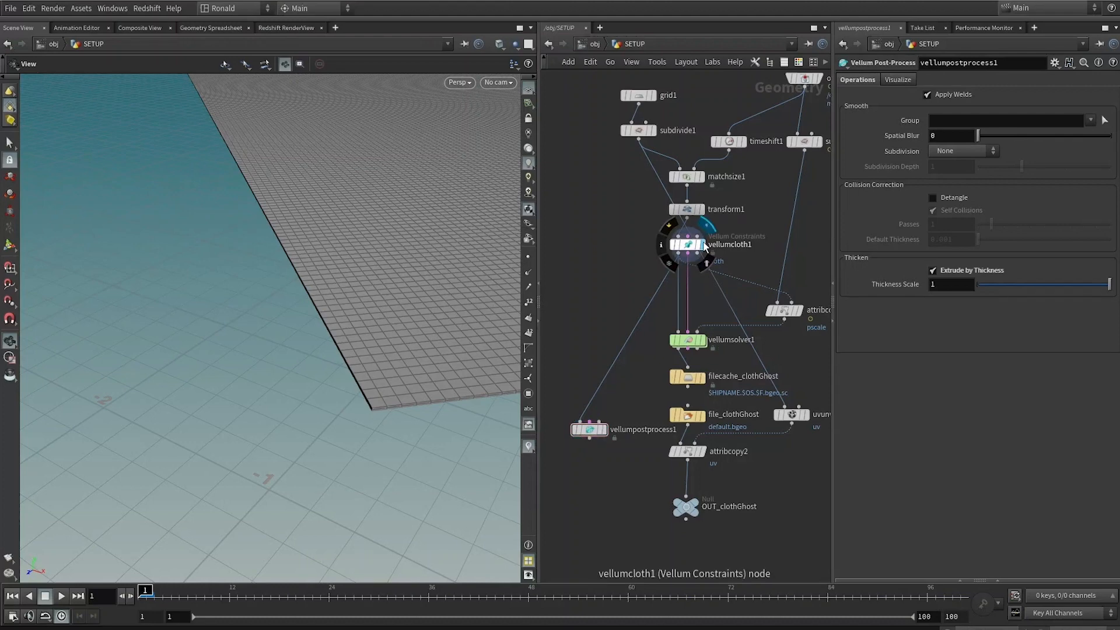
pyautogui.click(704, 245)
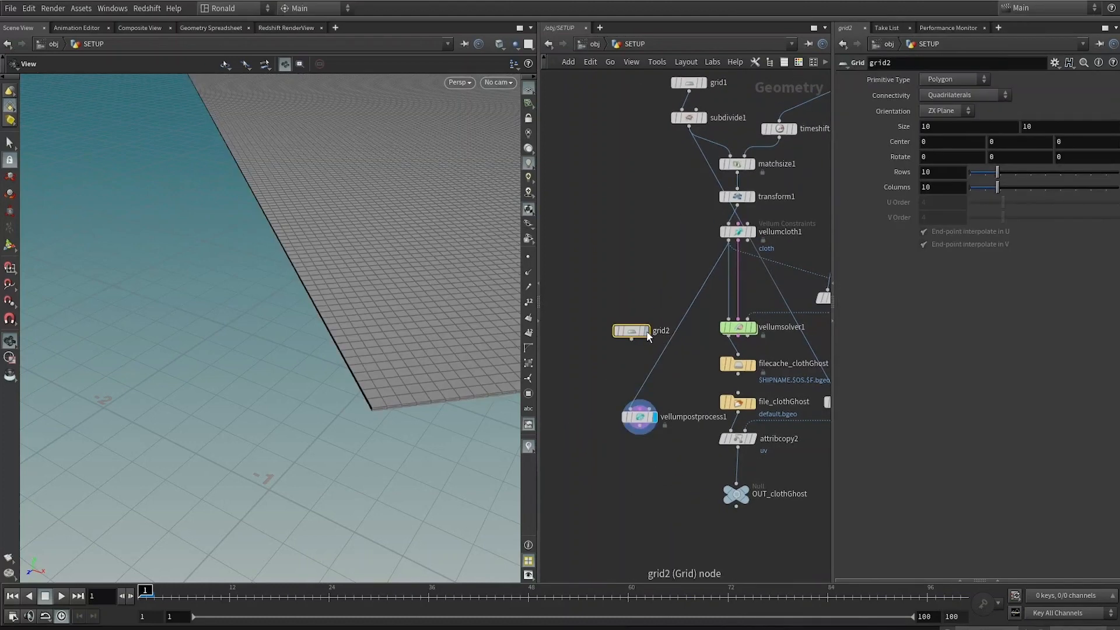
pyautogui.click(648, 334)
pyautogui.moveTo(940, 129); pyautogui.dragTo(849, 115)
pyautogui.write('1')
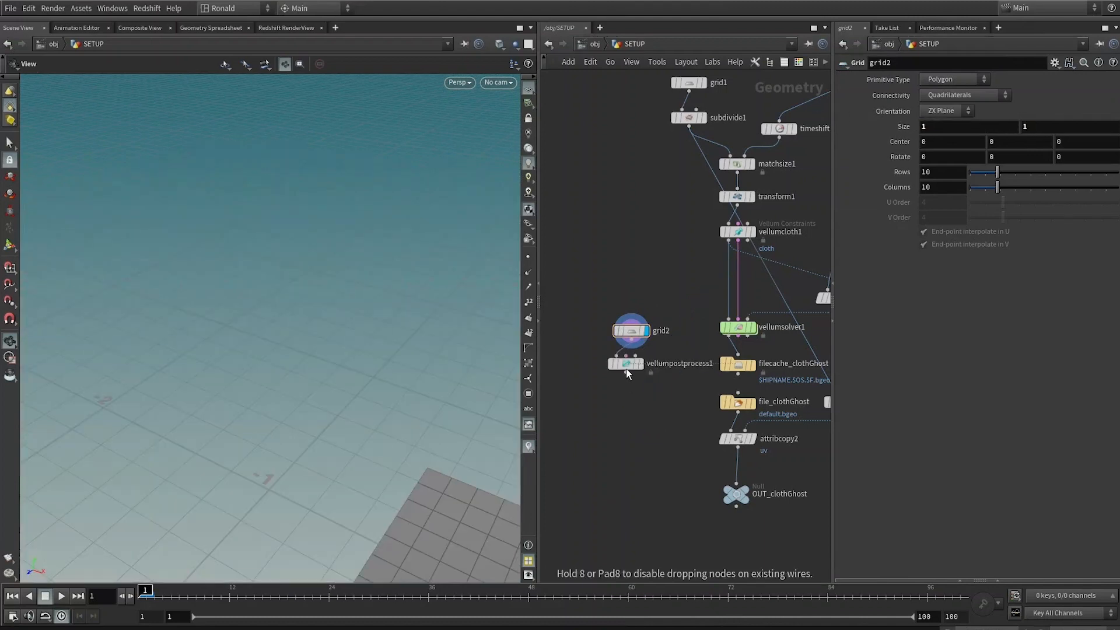
pyautogui.moveTo(627, 369); pyautogui.dragTo(626, 408)
pyautogui.press('f')
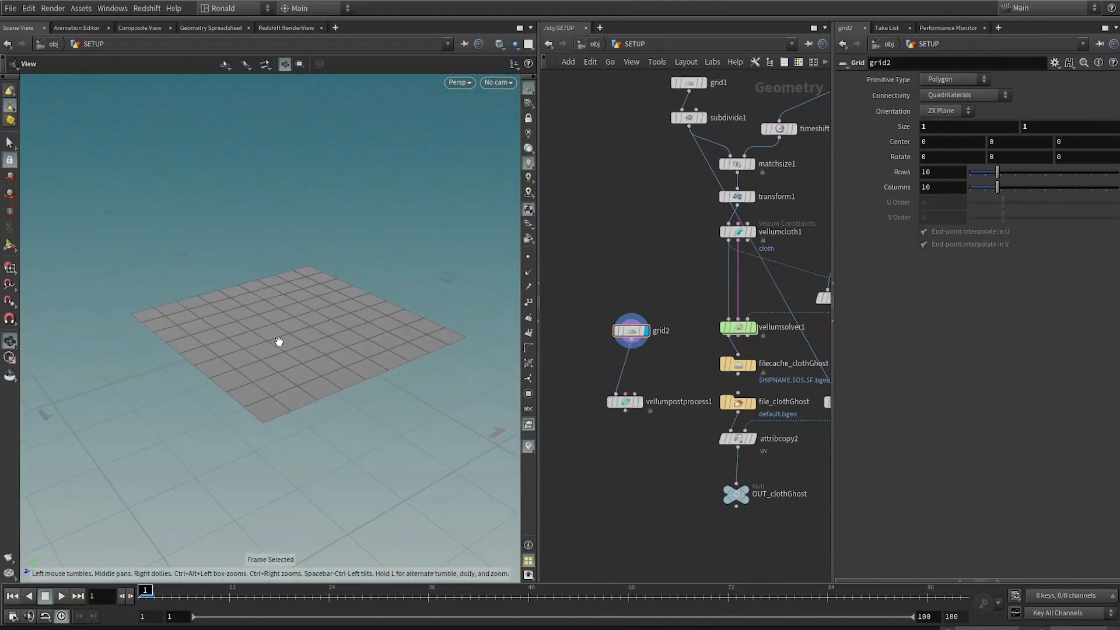
# Step: Append a PolyExtrude to the test grid with distance 0.143 and Output Back enabled
pyautogui.press('Tab')
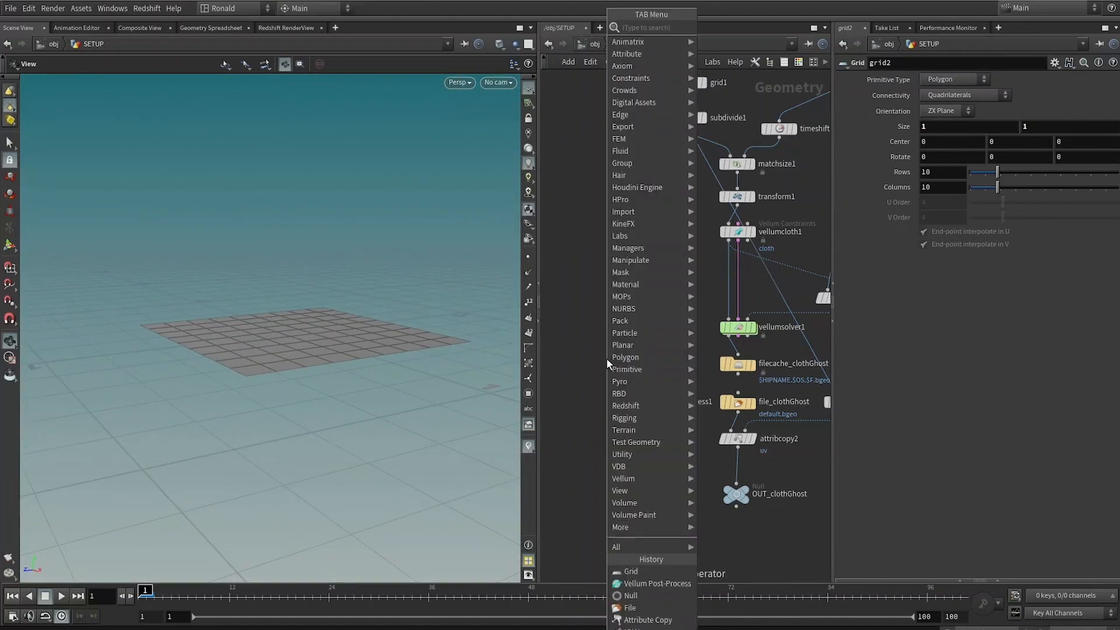
pyautogui.write('polyex')
pyautogui.press('Return')
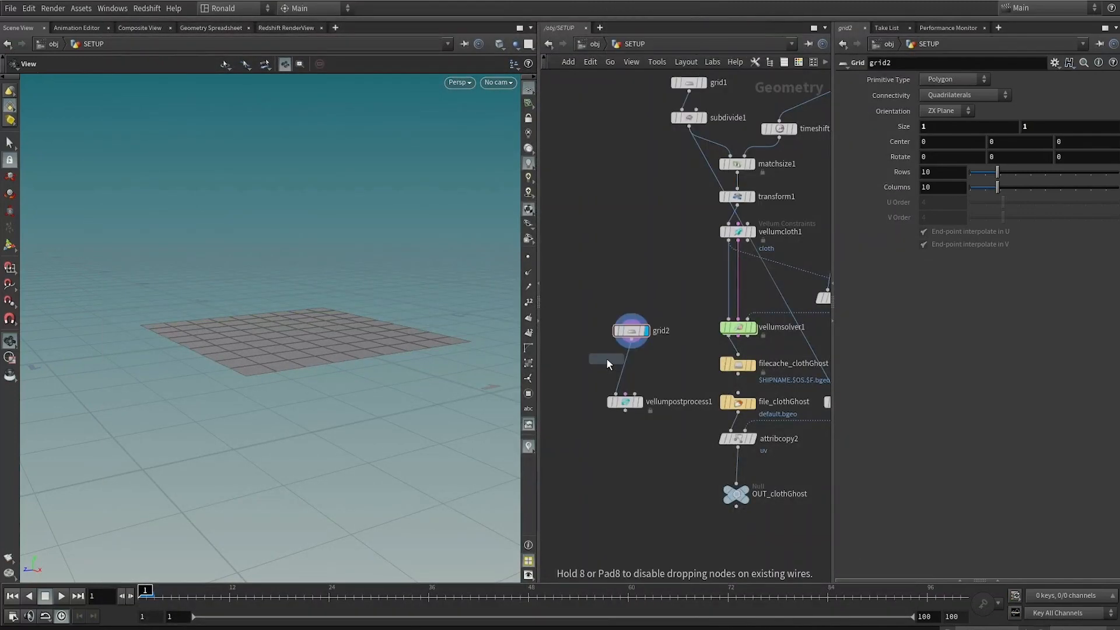
pyautogui.click(606, 358)
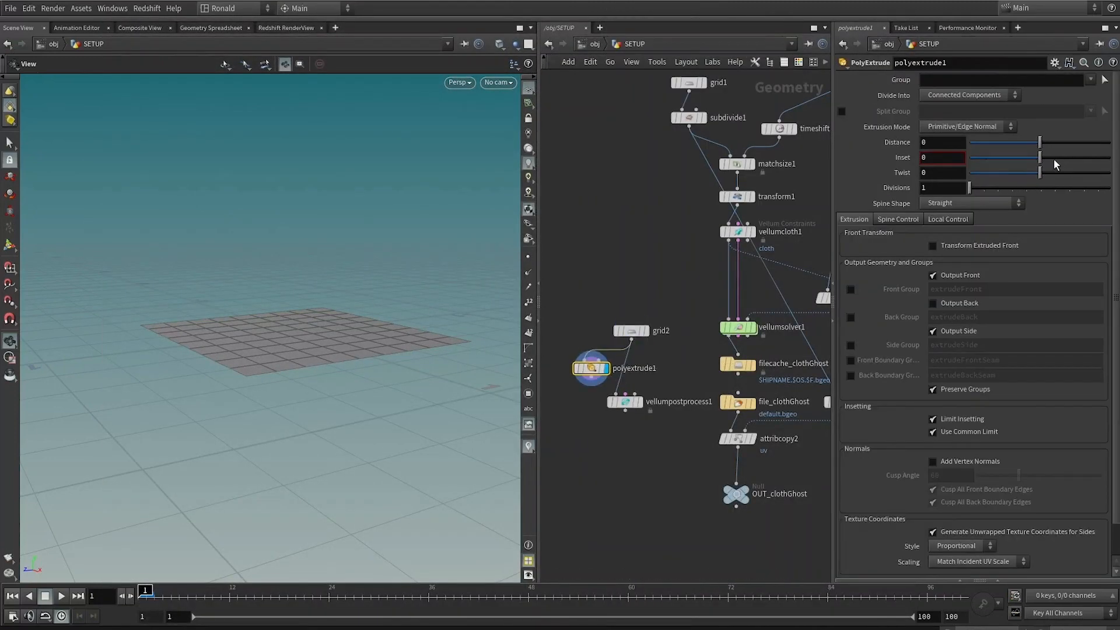
pyautogui.moveTo(1040, 148); pyautogui.dragTo(1050, 146)
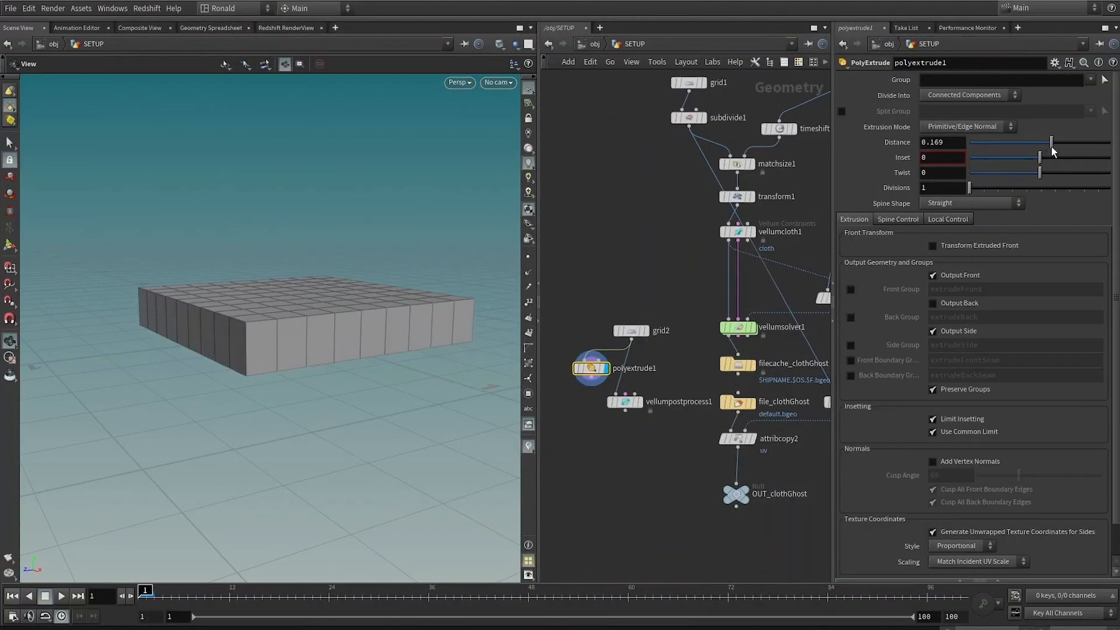
pyautogui.click(932, 302)
# Step: Switch the display between the test grid and the PolyExtrude to compare their thickness
pyautogui.moveTo(191, 345)
pyautogui.keyDown('alt'); pyautogui.mouseDown()
pyautogui.moveTo(188, 326)
pyautogui.moveTo(188, 342)
pyautogui.mouseUp(); pyautogui.keyUp('alt')
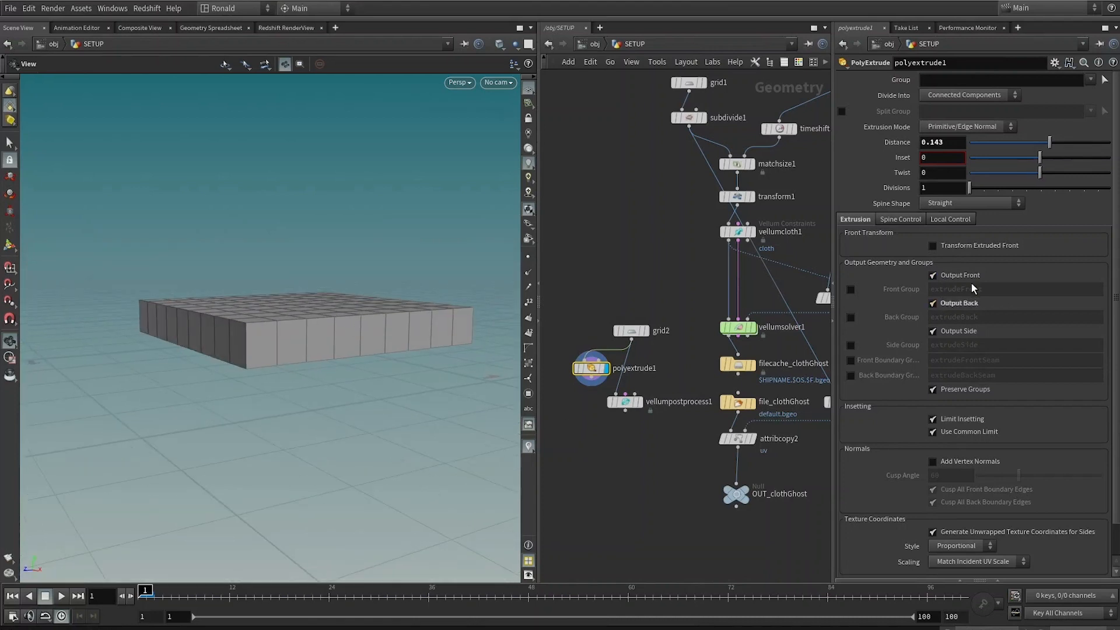
pyautogui.moveTo(309, 364)
pyautogui.mouseDown()
pyautogui.moveTo(263, 275)
pyautogui.moveTo(257, 310)
pyautogui.moveTo(299, 359)
pyautogui.mouseUp()
pyautogui.click(646, 331)
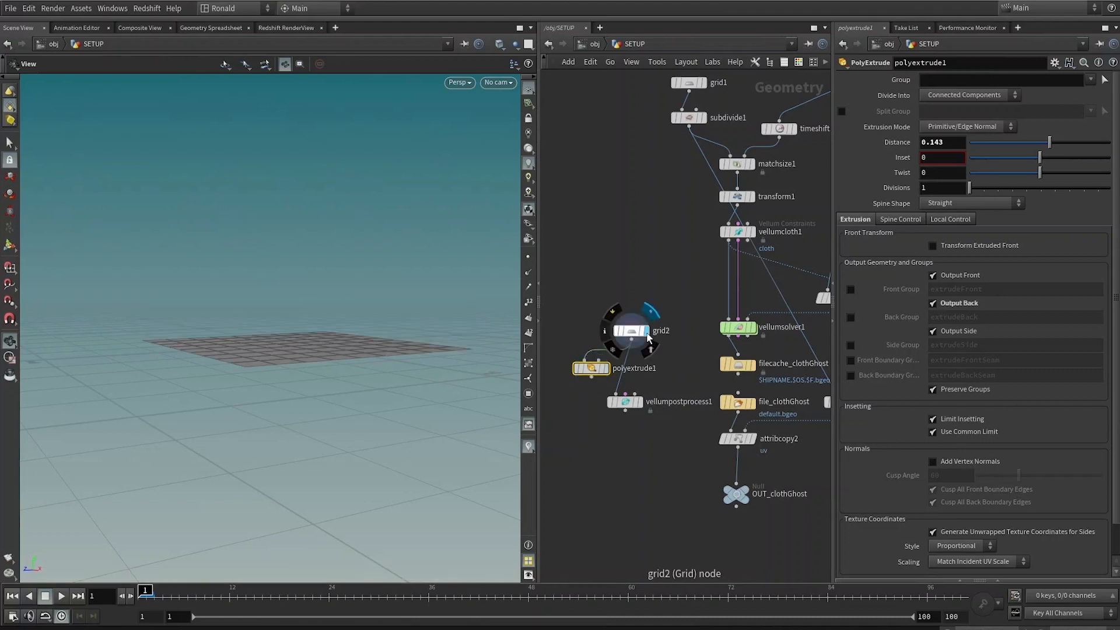
pyautogui.moveTo(607, 362); pyautogui.dragTo(599, 368)
pyautogui.click(597, 374)
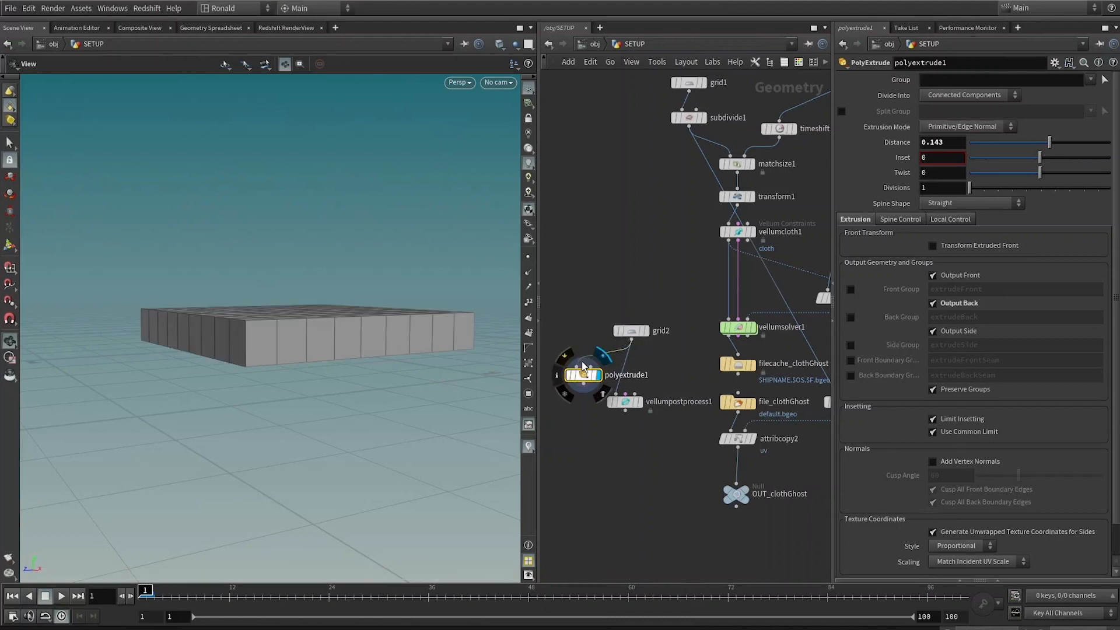
pyautogui.moveTo(652, 415); pyautogui.dragTo(654, 414, button='middle')
pyautogui.scroll(2, 594, 374)
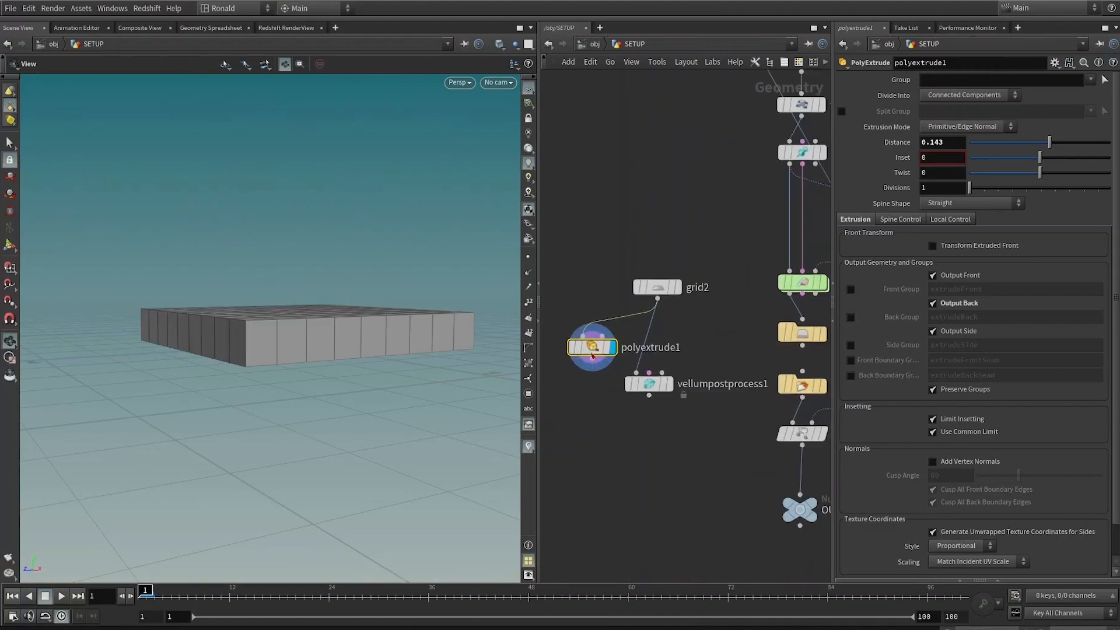
# Step: Try deleting the PolyExtrude node, undo the deletion, and display the grid again
pyautogui.moveTo(592, 356); pyautogui.dragTo(583, 358)
pyautogui.click(649, 384)
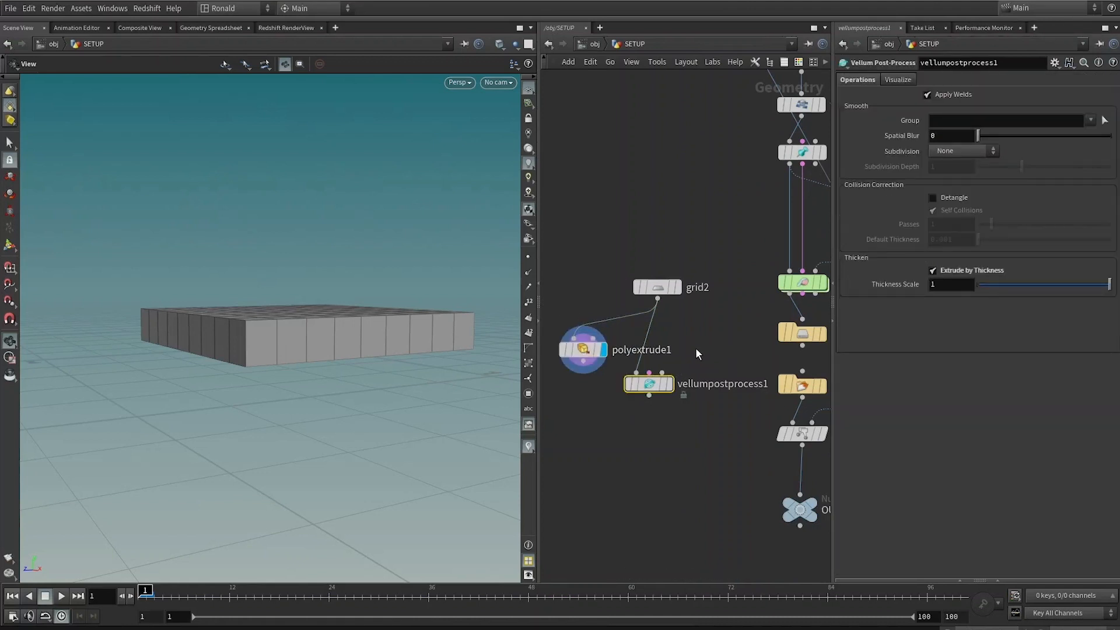
pyautogui.click(586, 351)
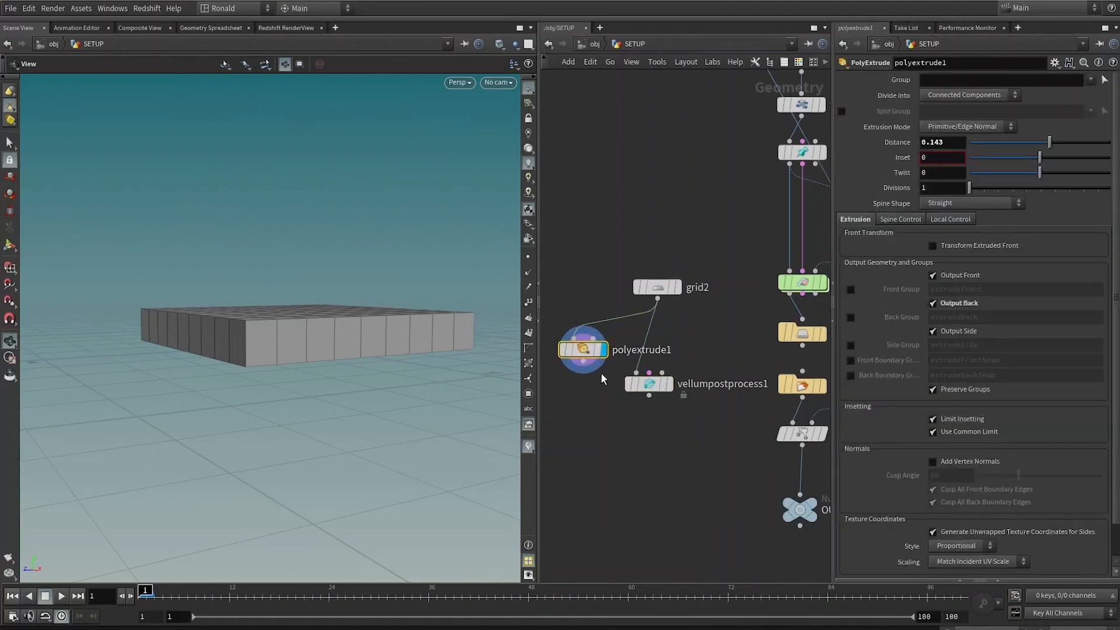
pyautogui.press('Delete')
pyautogui.hotkey('ctrl', 'z')
pyautogui.click(670, 382)
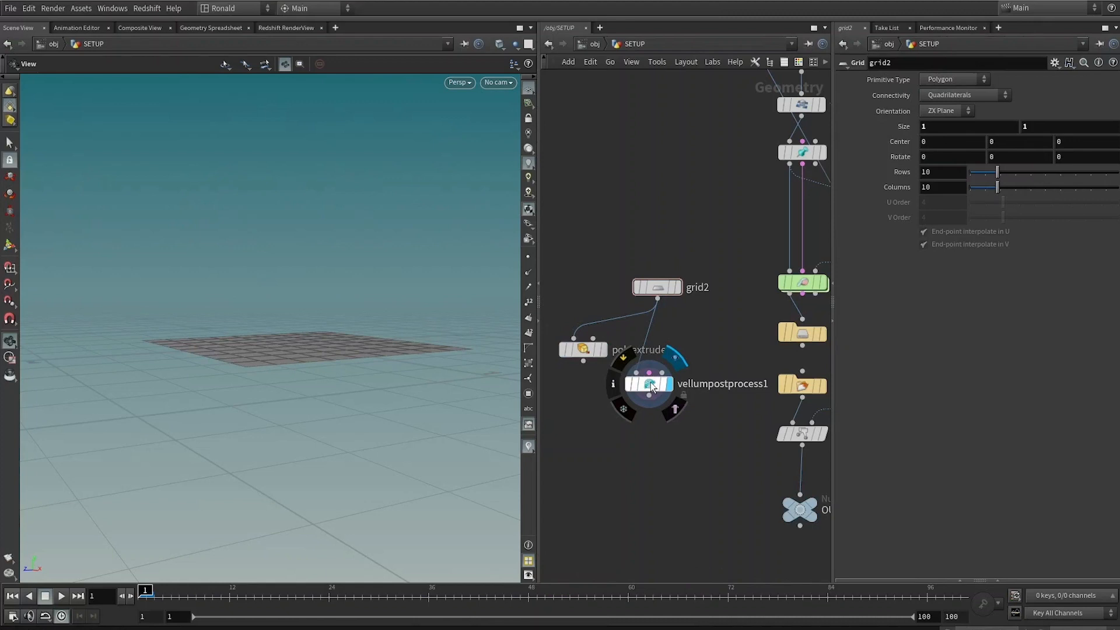
# Step: Insert a Point Wrangle between the test grid and the Vellum Post-Process node
pyautogui.moveTo(644, 387); pyautogui.dragTo(645, 429)
pyautogui.click(648, 431)
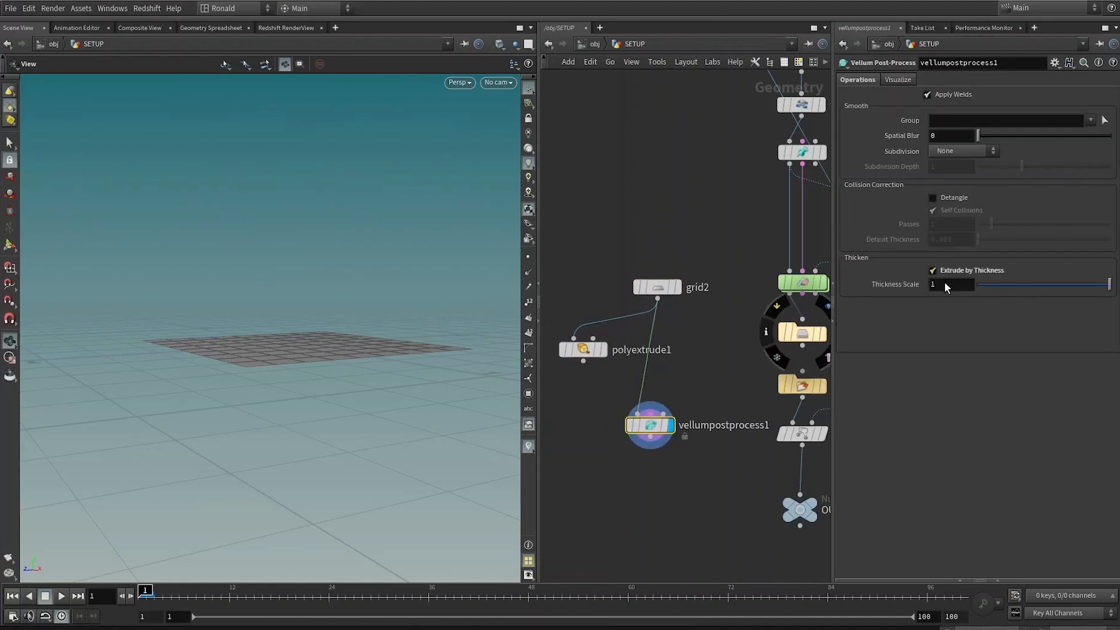
pyautogui.moveTo(258, 333); pyautogui.dragTo(292, 370)
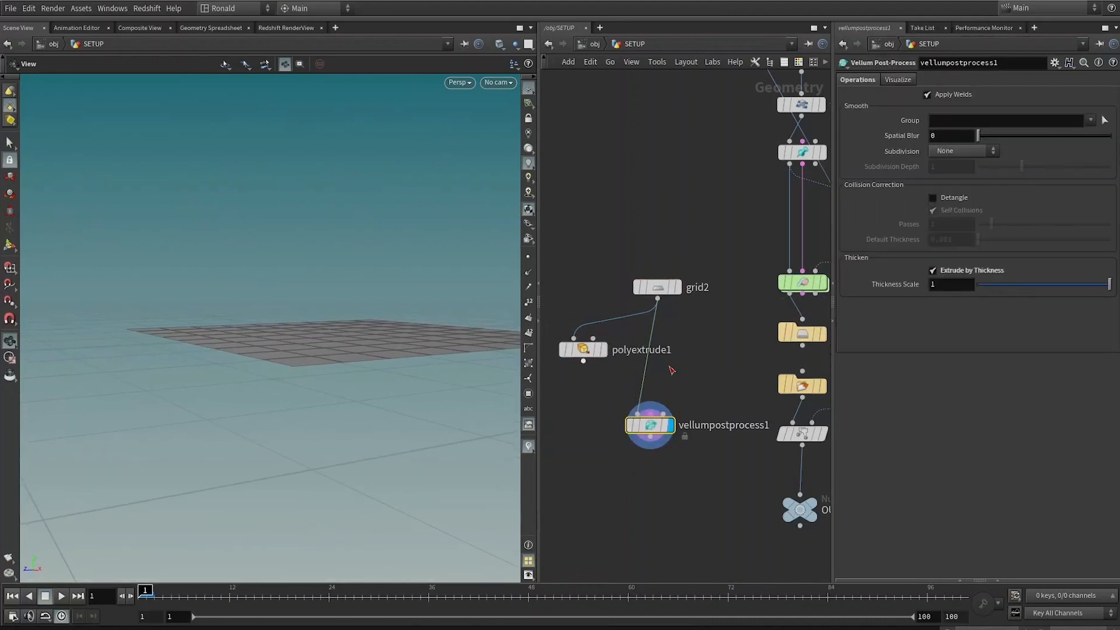
pyautogui.press('Tab')
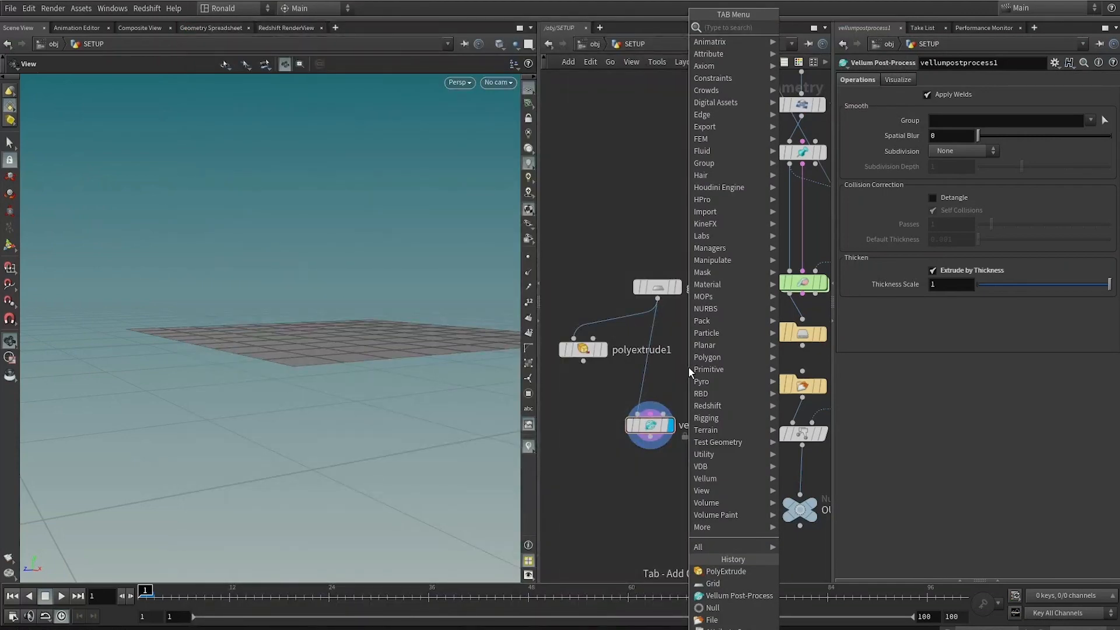
pyautogui.write('pwra')
pyautogui.press('Return')
pyautogui.click(915, 204)
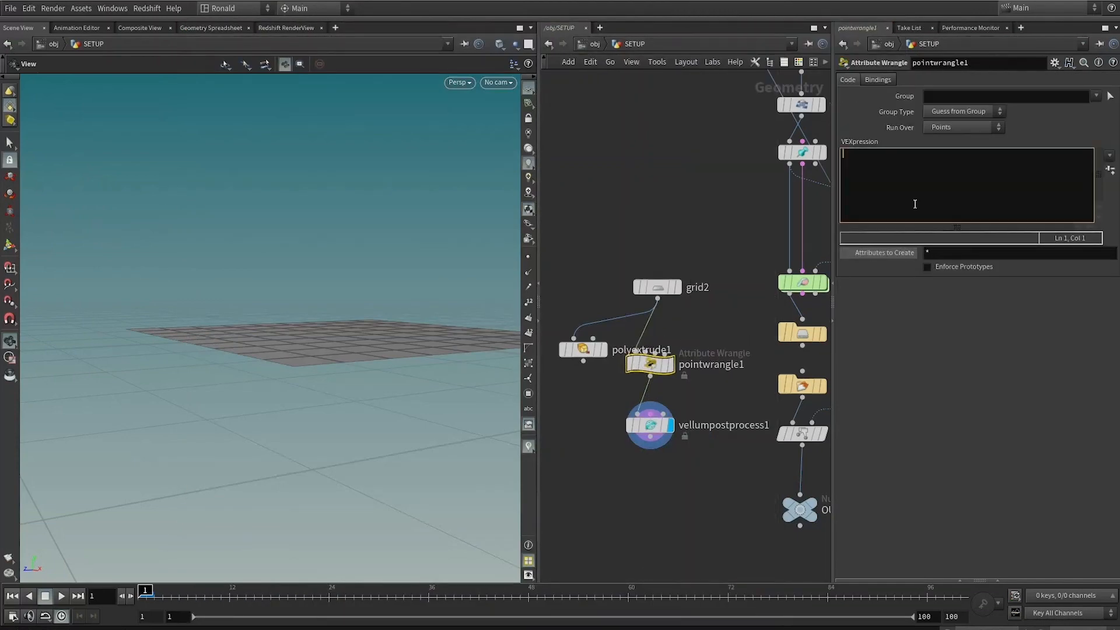
# Step: Write f@pscale = chf("pscale"); in the wrangle, create its spare parameter, and set Pscale to 0.005
pyautogui.write('f@pscale -')
pyautogui.write(' chf()')
pyautogui.write('pscale");')
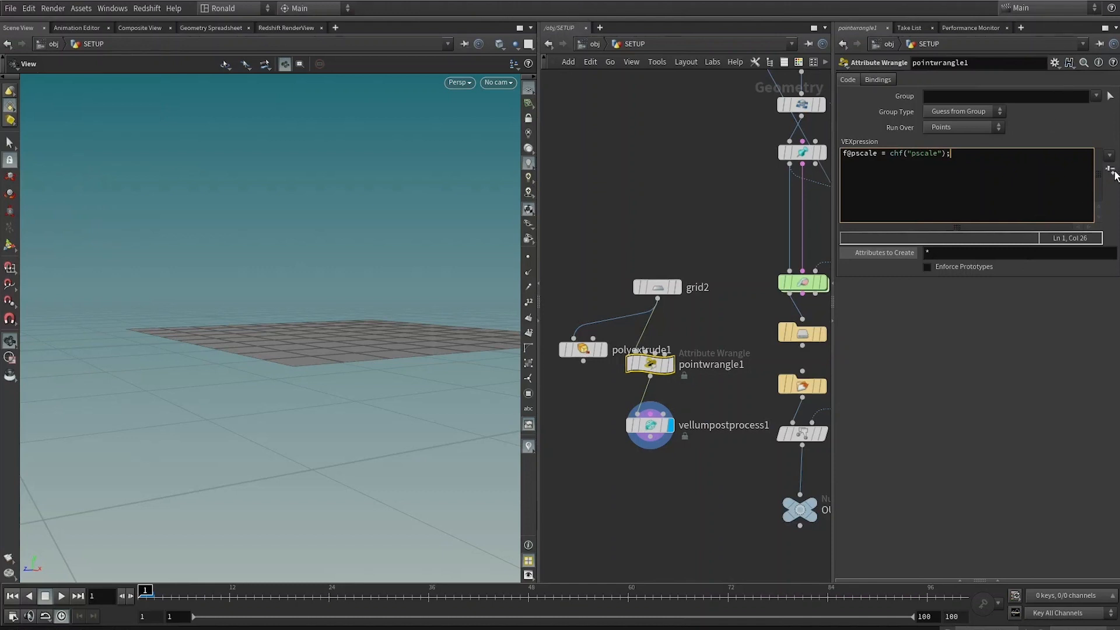
pyautogui.click(1111, 171)
pyautogui.moveTo(971, 285)
pyautogui.mouseDown()
pyautogui.moveTo(1020, 285)
pyautogui.moveTo(974, 283)
pyautogui.mouseUp()
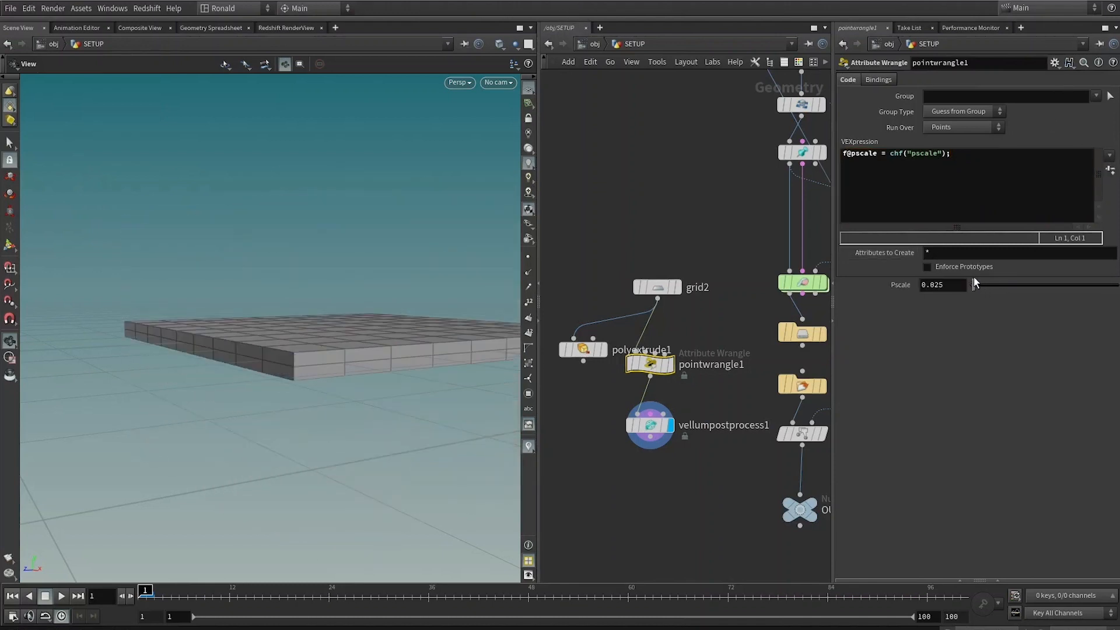
pyautogui.moveTo(964, 283); pyautogui.dragTo(837, 331, button='middle')
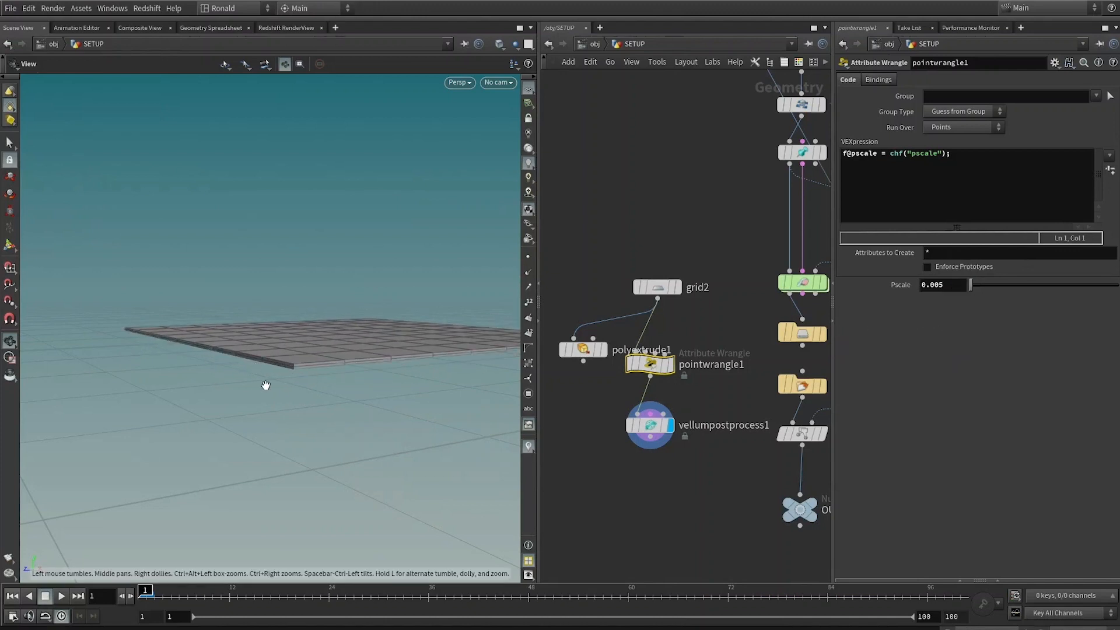
# Step: Rearrange the test nodes and display the Vellum Post-Process output of the thickened grid
pyautogui.moveTo(317, 380); pyautogui.dragTo(296, 362)
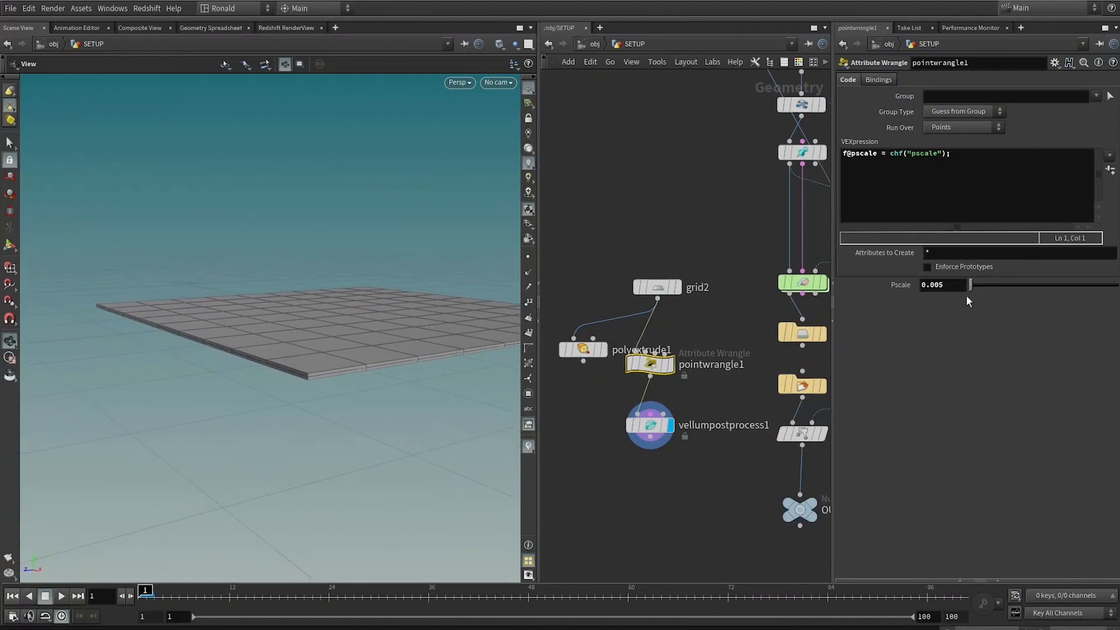
pyautogui.moveTo(971, 290); pyautogui.dragTo(992, 286)
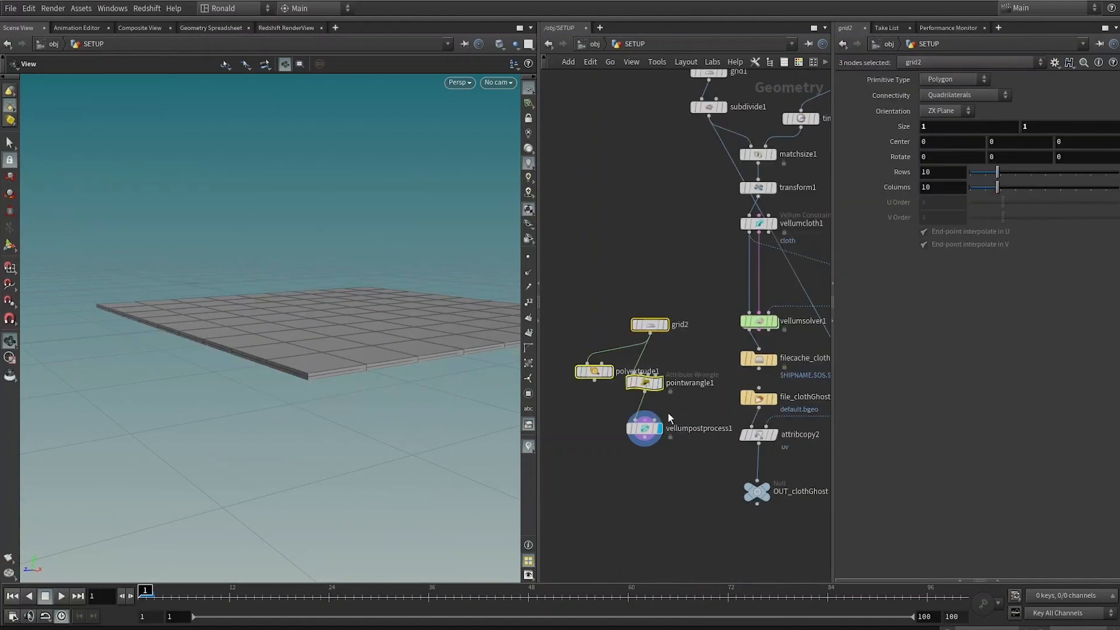
pyautogui.moveTo(646, 383); pyautogui.dragTo(661, 378)
pyautogui.moveTo(650, 430); pyautogui.dragTo(664, 419)
pyautogui.click(663, 419)
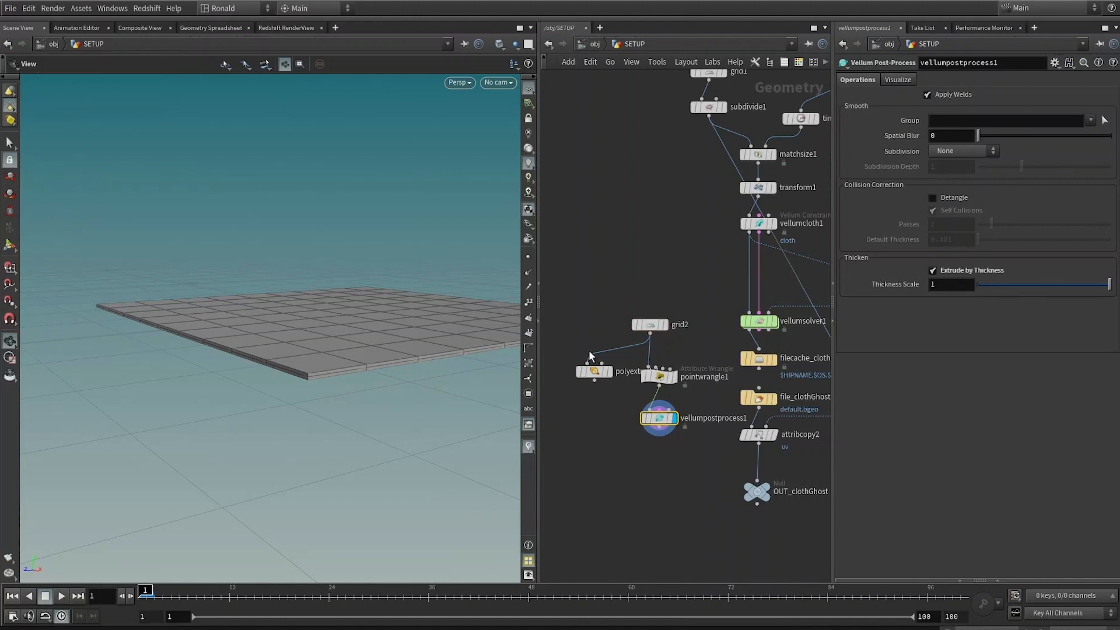
# Step: Select the four test nodes including the Vellum Post-Process and delete them
pyautogui.moveTo(597, 393); pyautogui.dragTo(600, 390)
pyautogui.click(611, 373)
pyautogui.moveTo(608, 306); pyautogui.dragTo(648, 458)
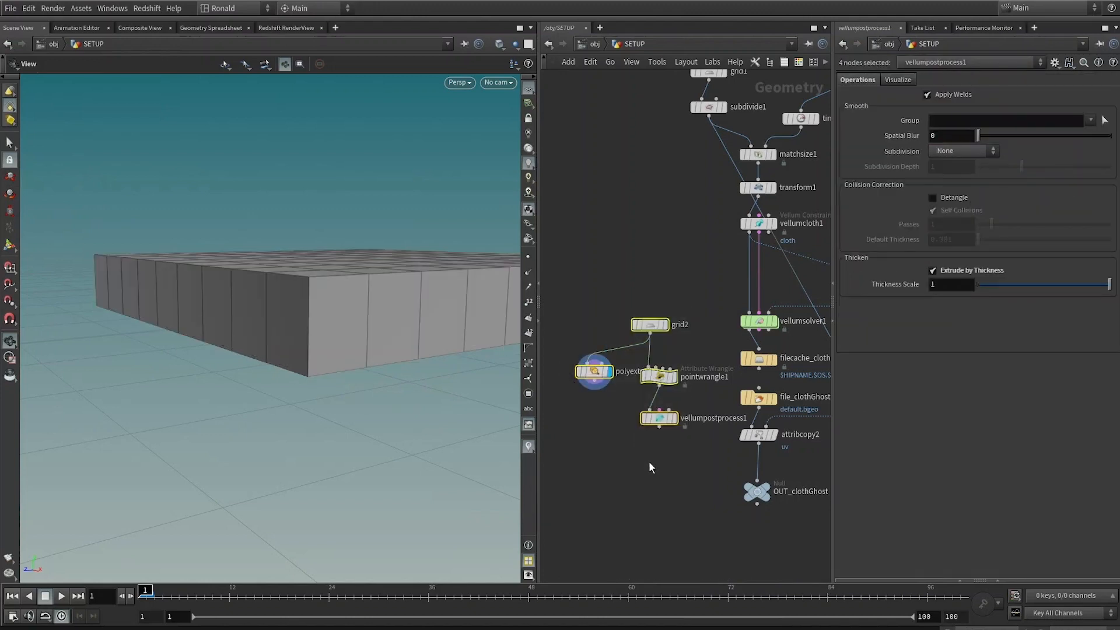
pyautogui.press('Delete')
# Step: Minimize the Render Manager window and display the file_clothGhost node
pyautogui.moveTo(645, 376); pyautogui.dragTo(619, 295, button='middle')
pyautogui.moveTo(644, 430); pyautogui.dragTo(610, 410, button='middle')
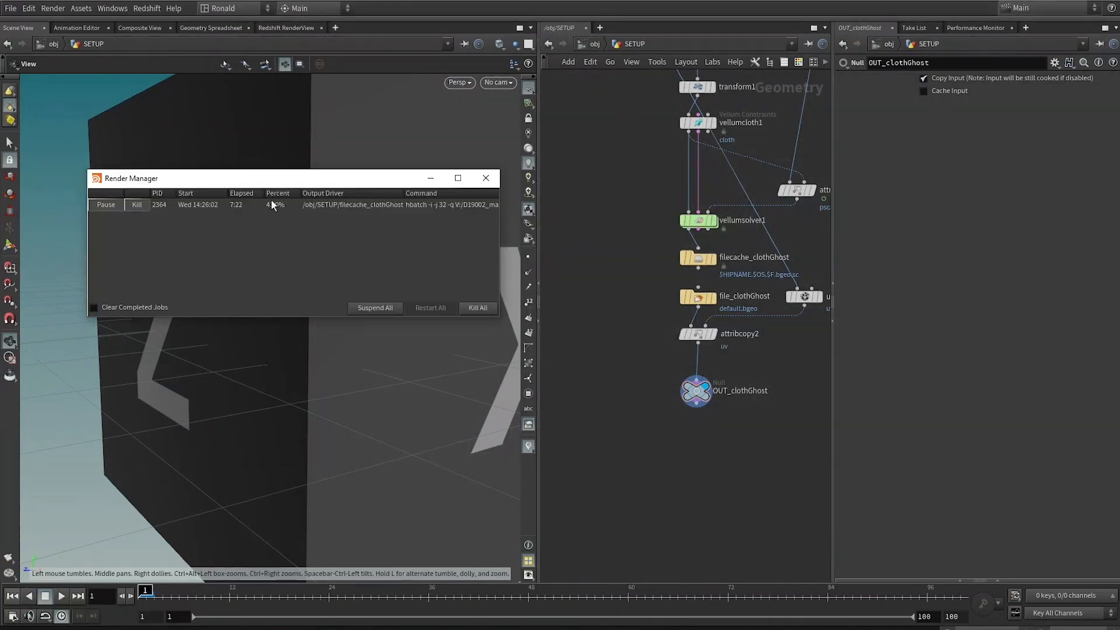
pyautogui.click(431, 178)
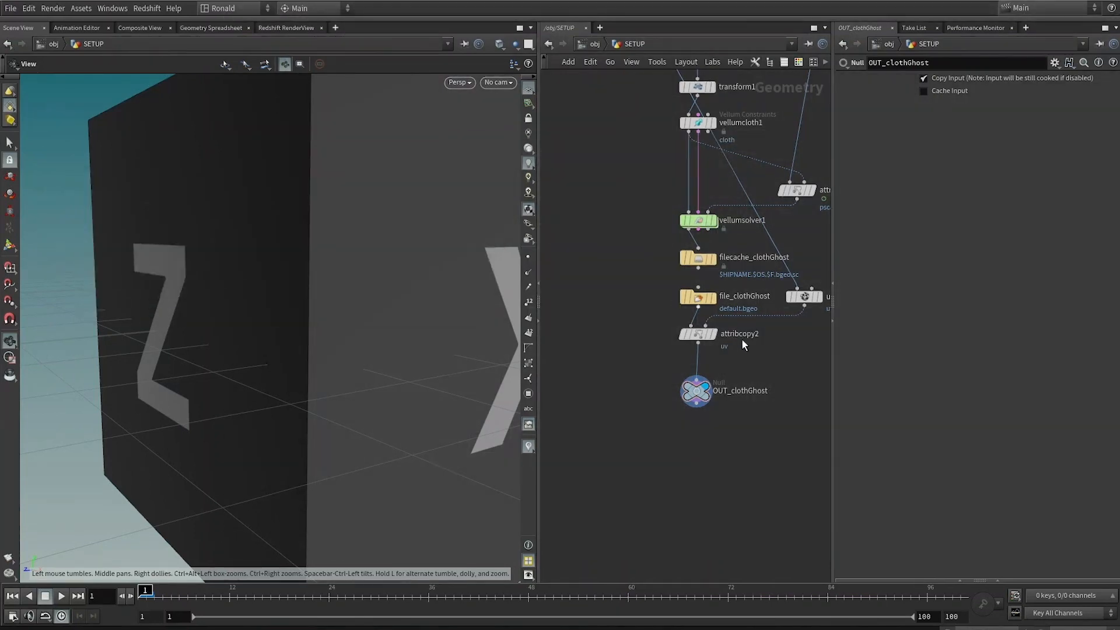
pyautogui.click(698, 305)
pyautogui.click(724, 296)
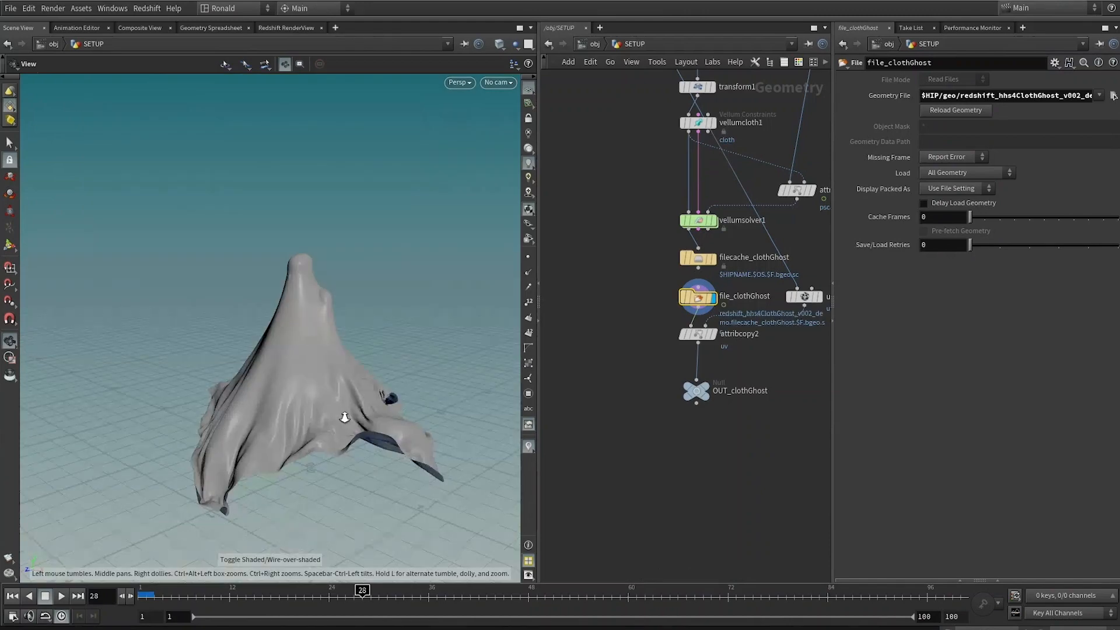
# Step: Inspect the loaded cached cloth up close, toggling wireframe shading on and off
pyautogui.moveTo(350, 420); pyautogui.dragTo(225, 467, button='right')
pyautogui.moveTo(258, 425); pyautogui.dragTo(438, 488)
pyautogui.moveTo(438, 488); pyautogui.dragTo(354, 297, button='right')
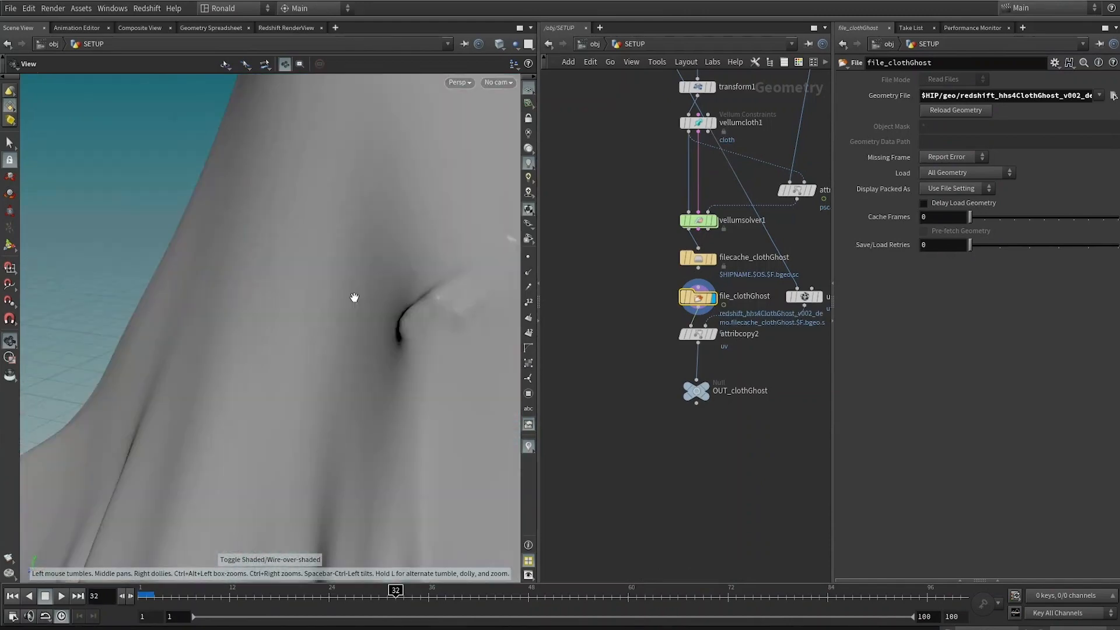
pyautogui.moveTo(354, 297)
pyautogui.mouseDown()
pyautogui.moveTo(350, 338)
pyautogui.moveTo(382, 342)
pyautogui.mouseUp()
pyautogui.hotkey('shift', 'w')
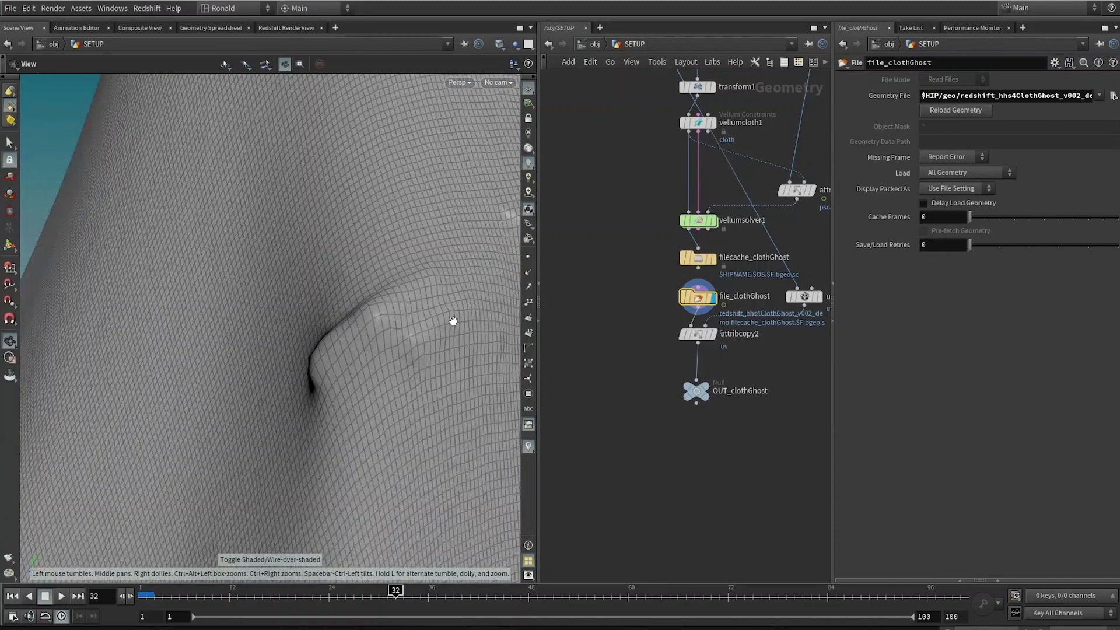
pyautogui.moveTo(453, 321); pyautogui.dragTo(327, 410, button='right')
pyautogui.moveTo(327, 410)
pyautogui.mouseDown()
pyautogui.moveTo(393, 414)
pyautogui.moveTo(364, 437)
pyautogui.moveTo(460, 388)
pyautogui.mouseUp()
pyautogui.hotkey('shift', 'w')
pyautogui.moveTo(427, 373); pyautogui.dragTo(62, 397, button='right')
pyautogui.moveTo(62, 397)
pyautogui.mouseDown()
pyautogui.moveTo(240, 318)
pyautogui.moveTo(276, 355)
pyautogui.mouseUp()
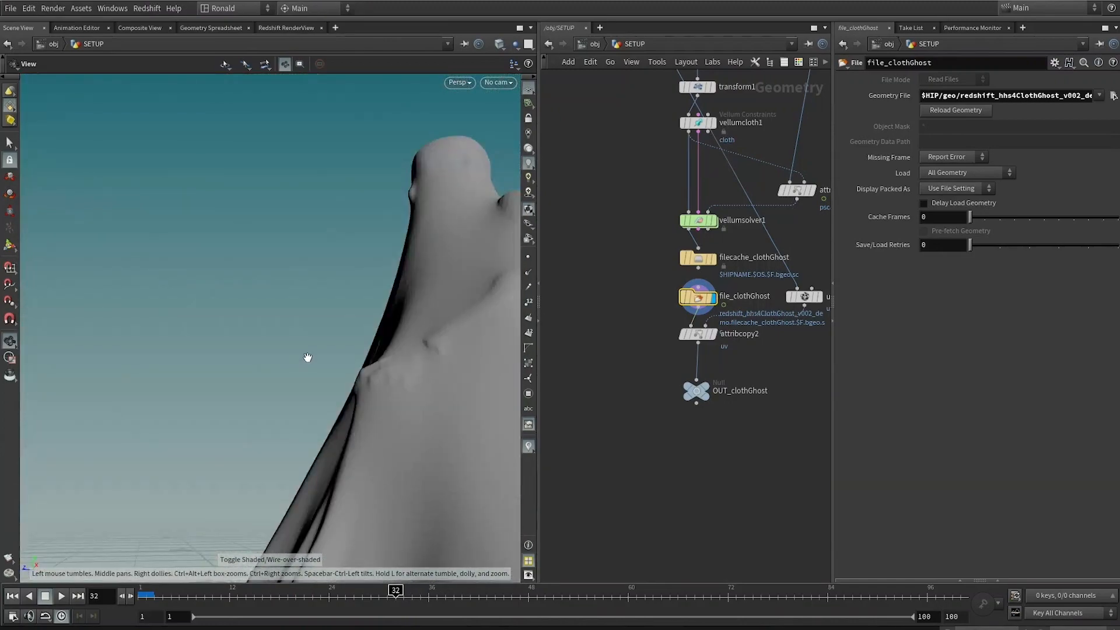
# Step: Add a UV Quick Shade node after attribcopy2 to preview the cached cloth's UVs with a checker texture
pyautogui.moveTo(123, 370)
pyautogui.mouseDown()
pyautogui.moveTo(453, 413)
pyautogui.moveTo(374, 321)
pyautogui.mouseUp()
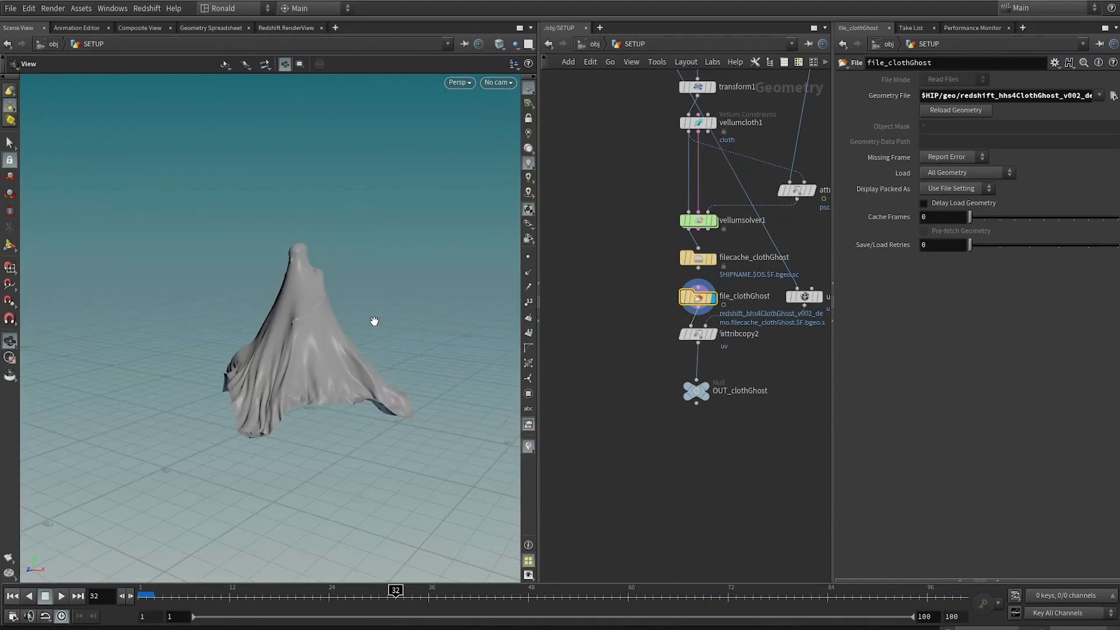
pyautogui.press('f')
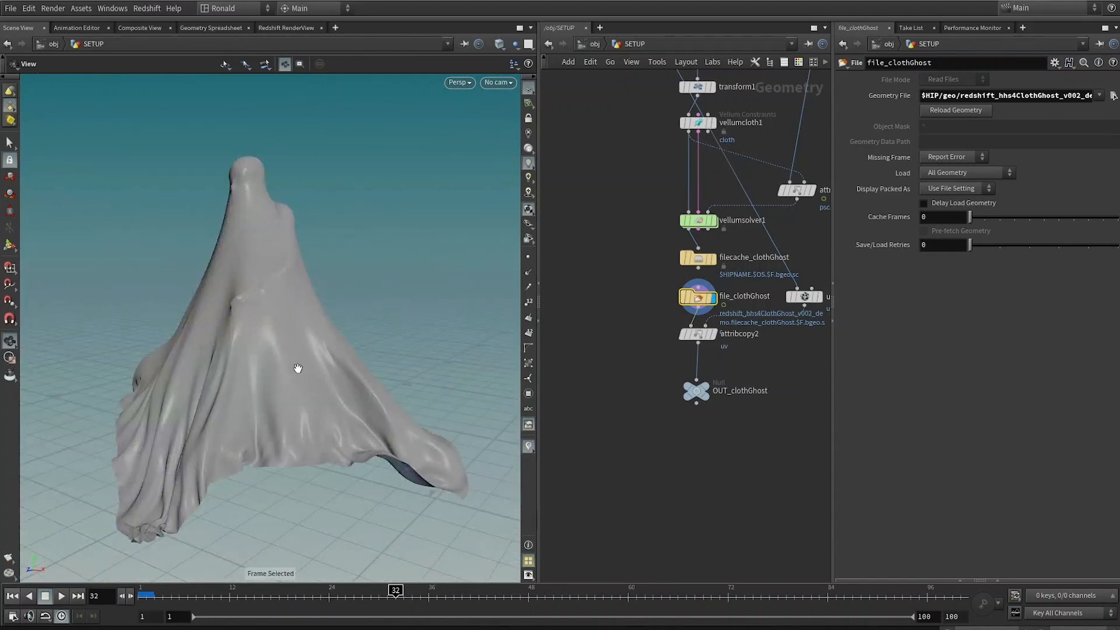
pyautogui.moveTo(298, 368); pyautogui.dragTo(196, 453)
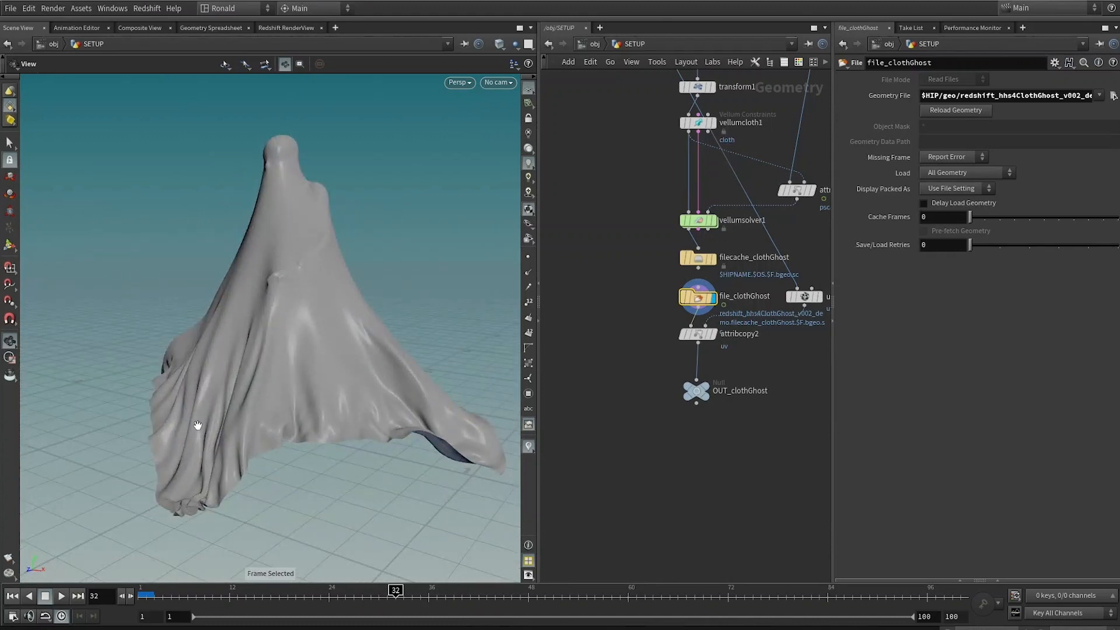
pyautogui.moveTo(294, 273)
pyautogui.mouseDown()
pyautogui.moveTo(275, 272)
pyautogui.moveTo(295, 274)
pyautogui.mouseUp()
pyautogui.scroll(2, 722, 381)
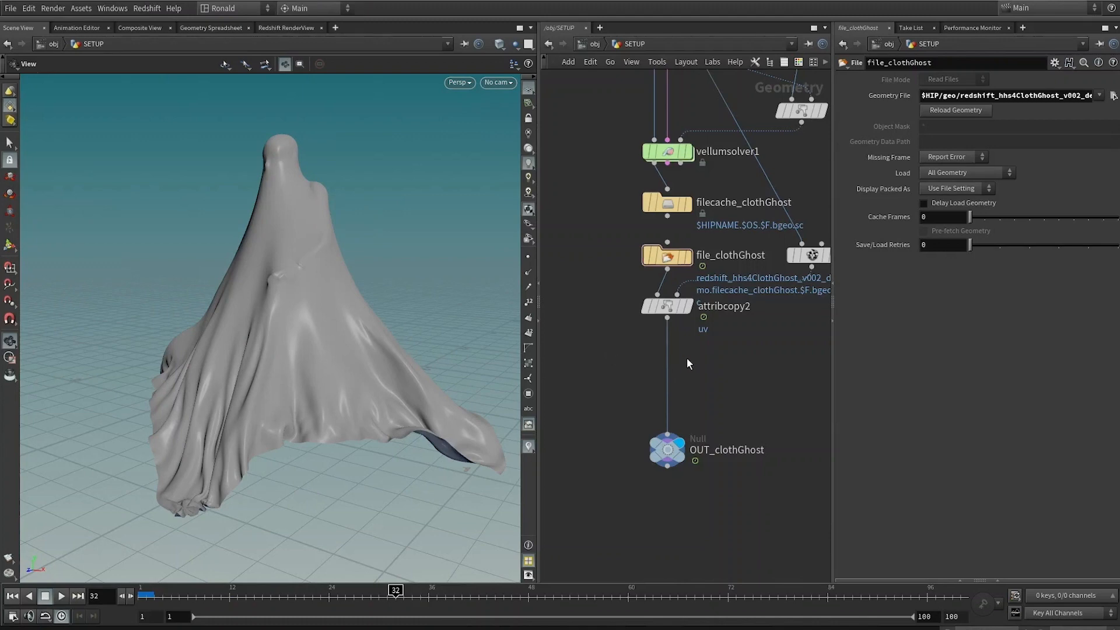
pyautogui.press('Tab')
pyautogui.write('u')
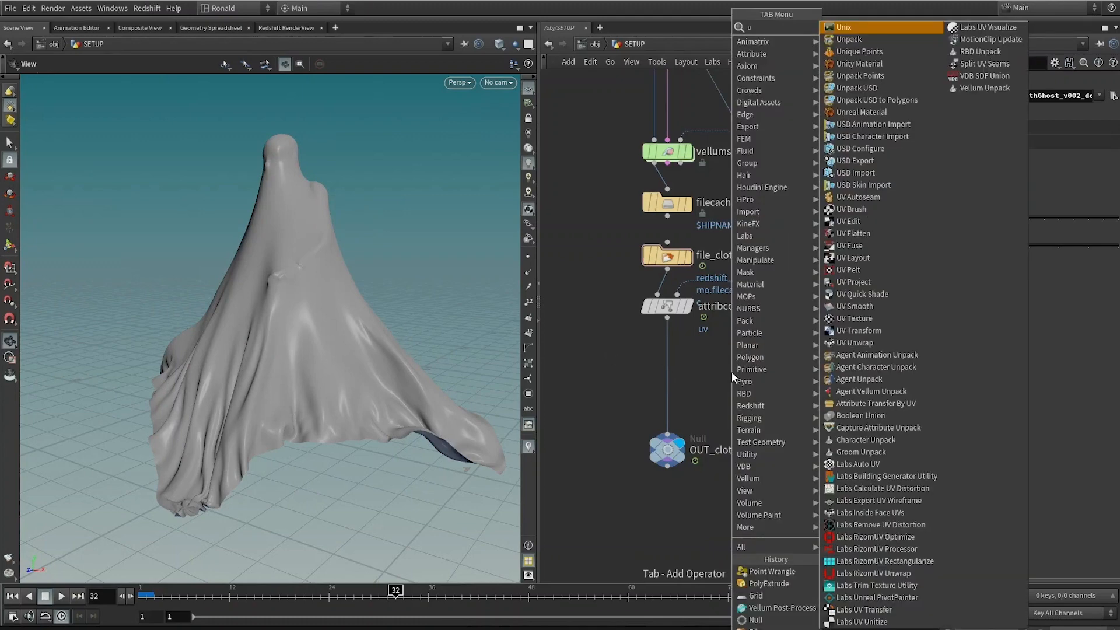
pyautogui.write('vqui')
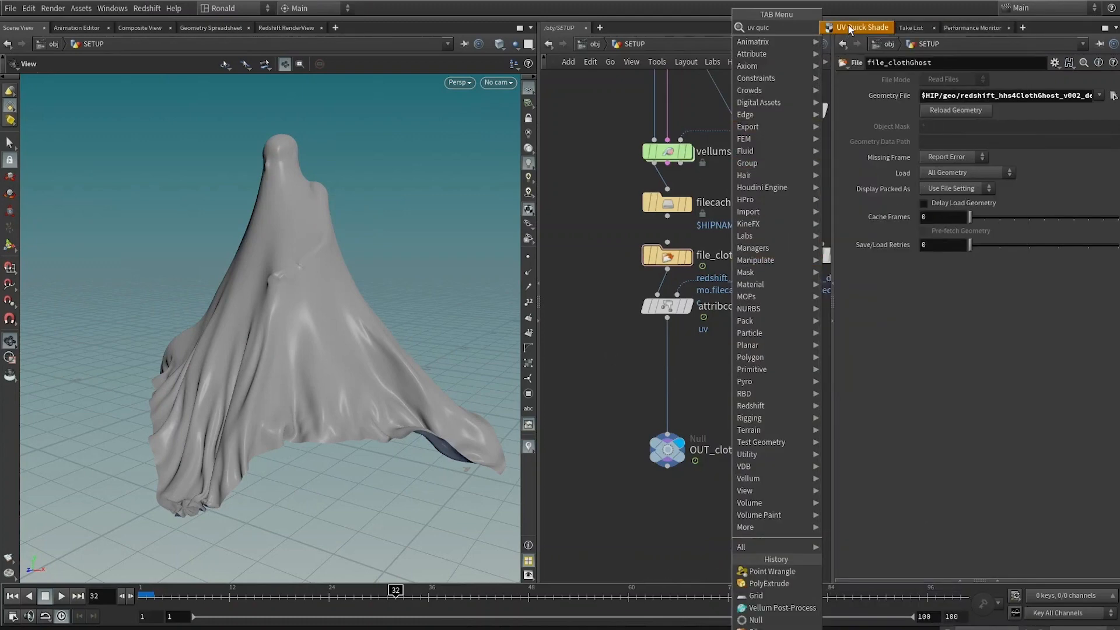
pyautogui.click(848, 27)
pyautogui.click(736, 384)
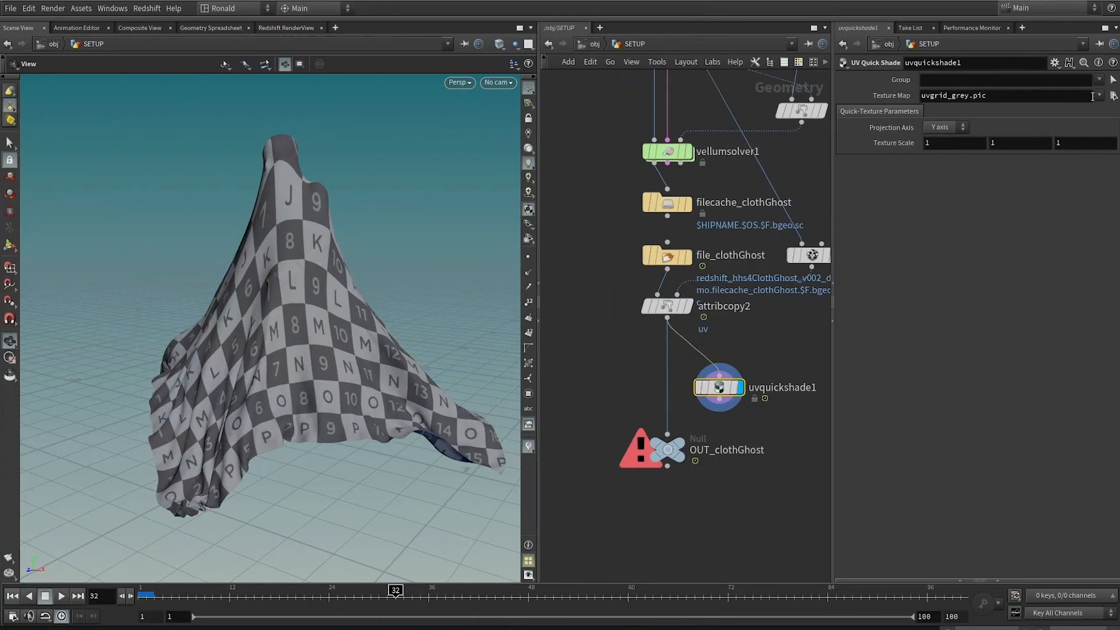
# Step: Create a COP2 Network node in the geometry network and dive inside it
pyautogui.press('Tab')
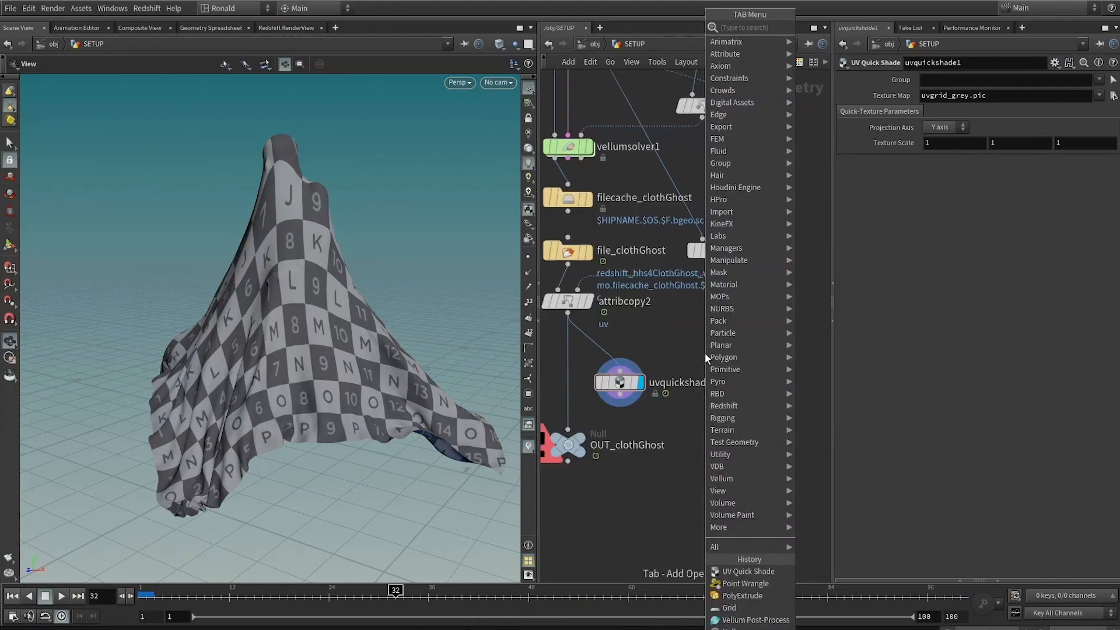
pyautogui.write('cop2')
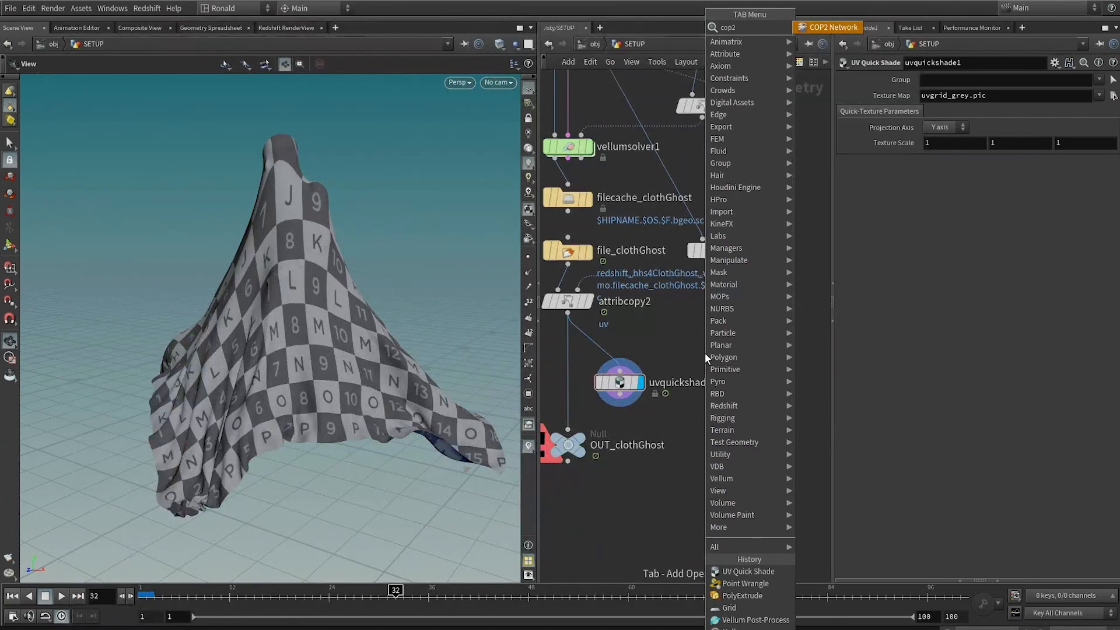
pyautogui.press('Return')
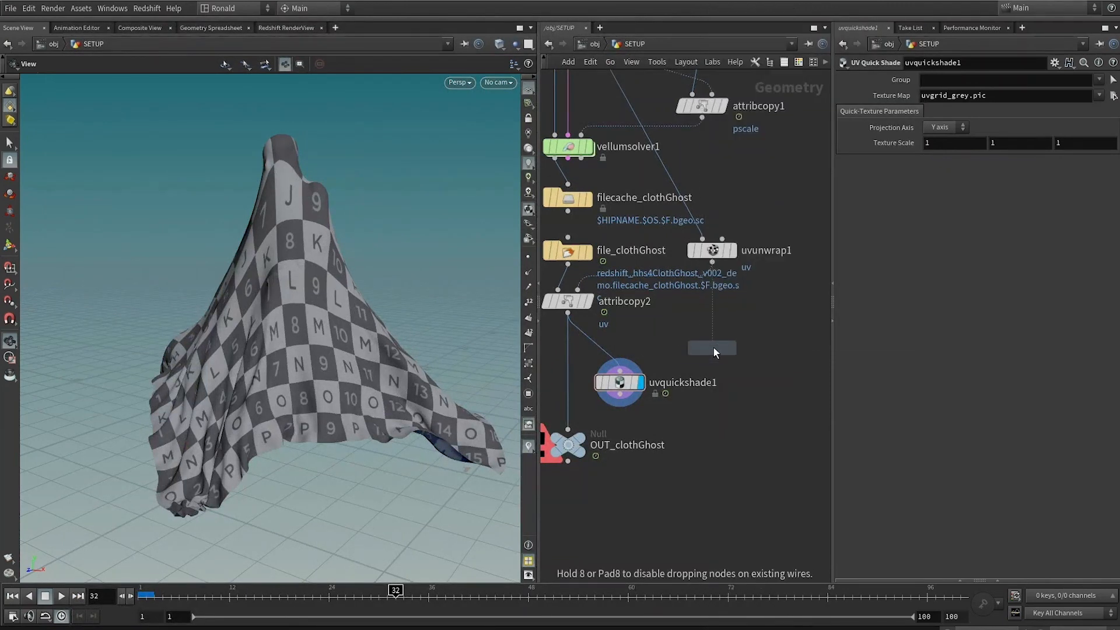
pyautogui.click(710, 348)
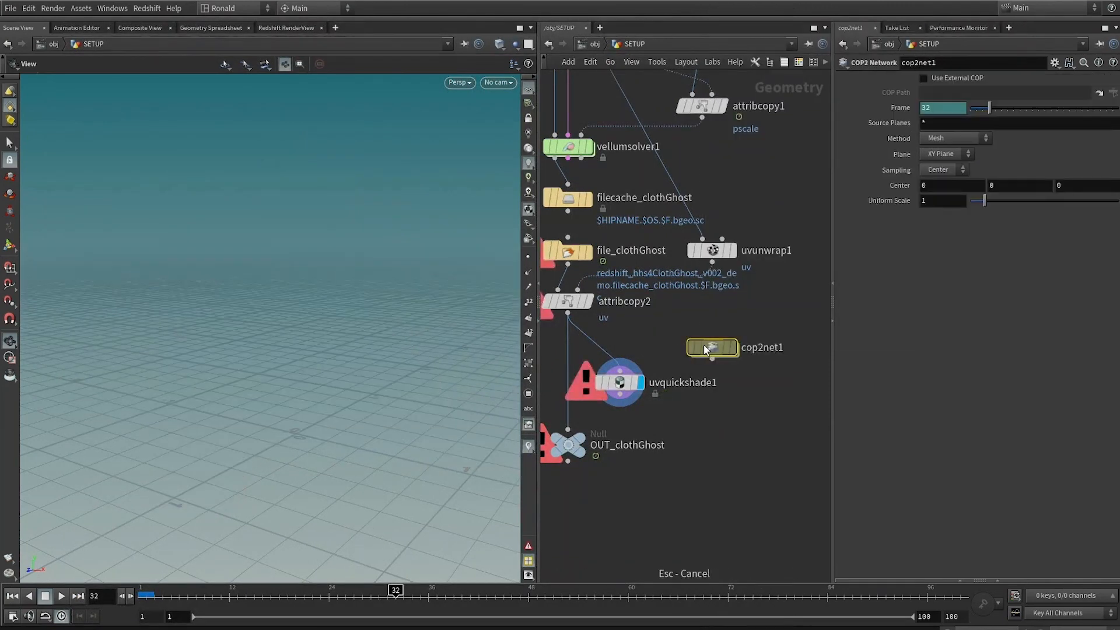
pyautogui.doubleClick(715, 348)
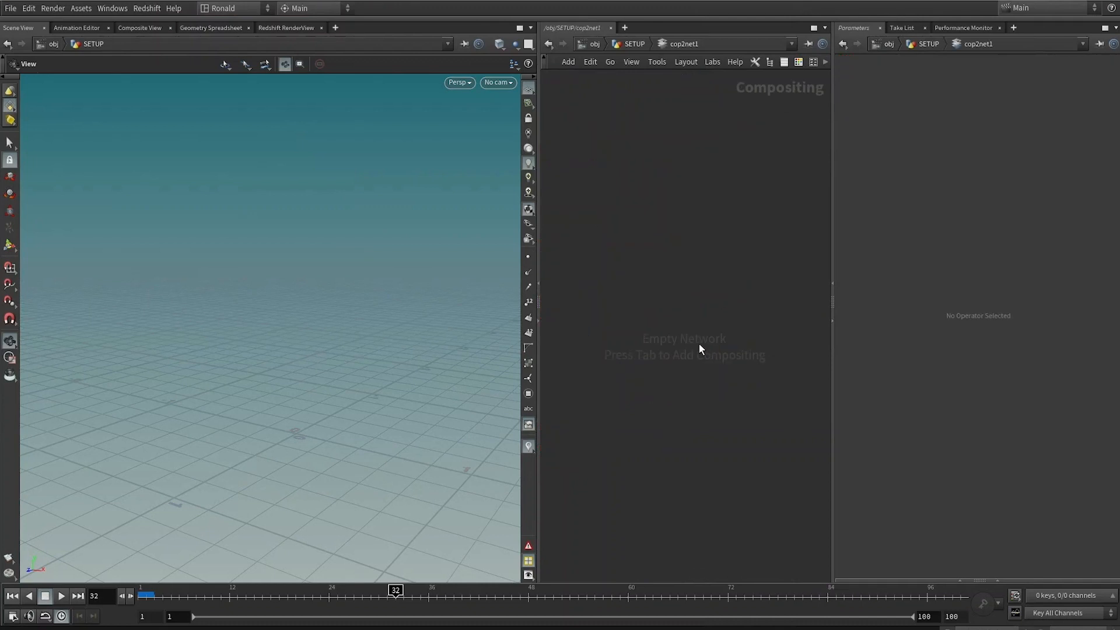
# Step: Add a Color node inside the empty compositing network
pyautogui.press('Tab')
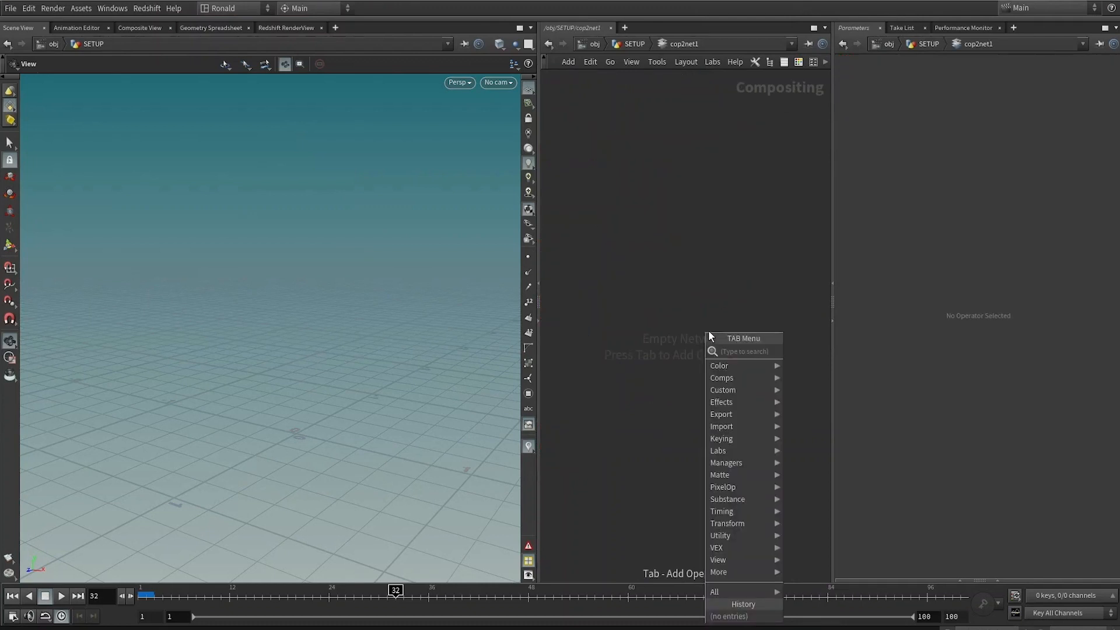
pyautogui.write('colo')
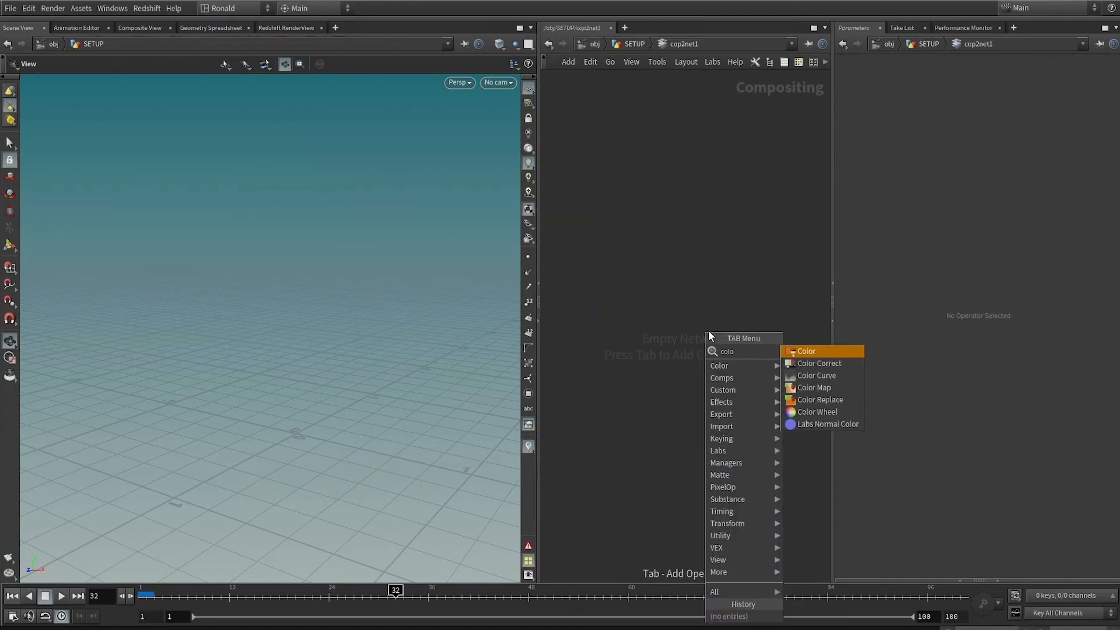
pyautogui.press('Return')
pyautogui.click(708, 330)
# Step: Enable Override Size on the Color node and set the image size to 2048 by 2048
pyautogui.click(898, 80)
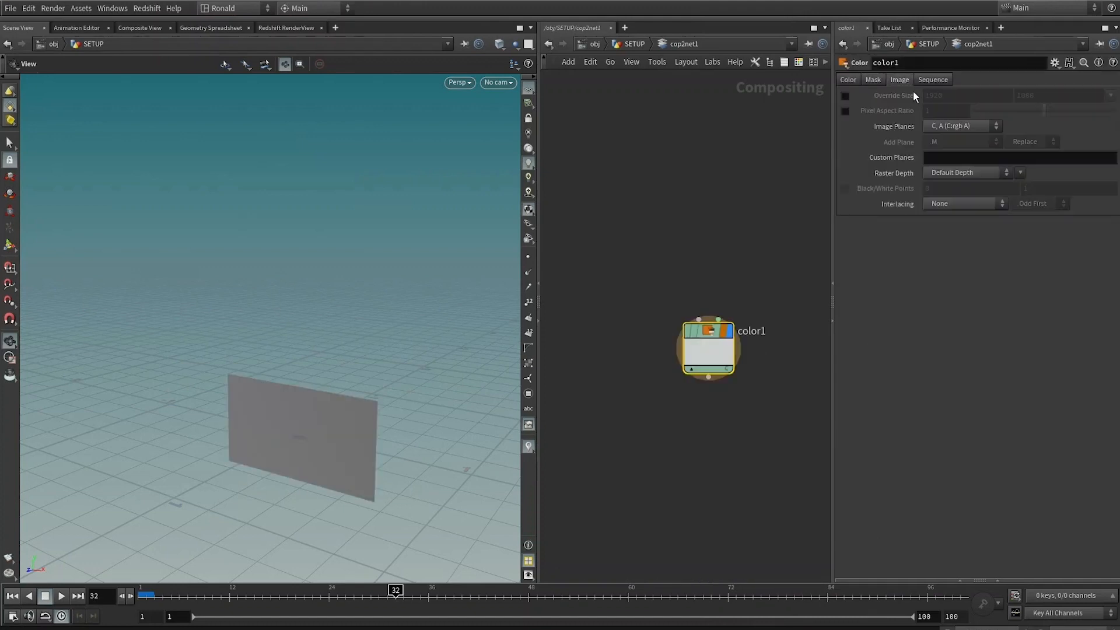
pyautogui.click(931, 79)
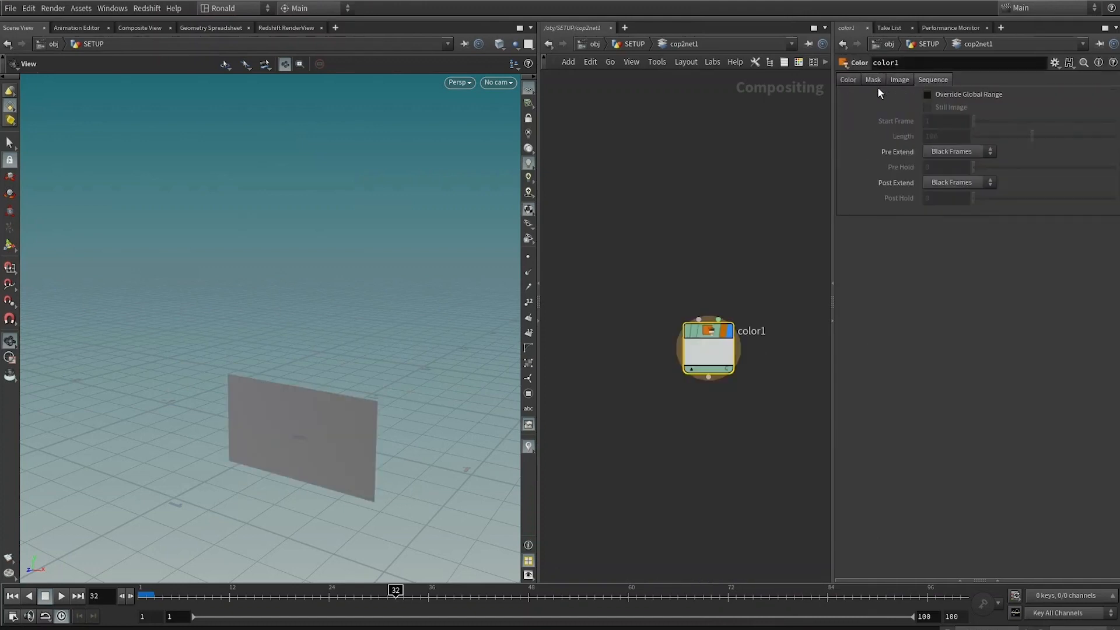
pyautogui.click(870, 80)
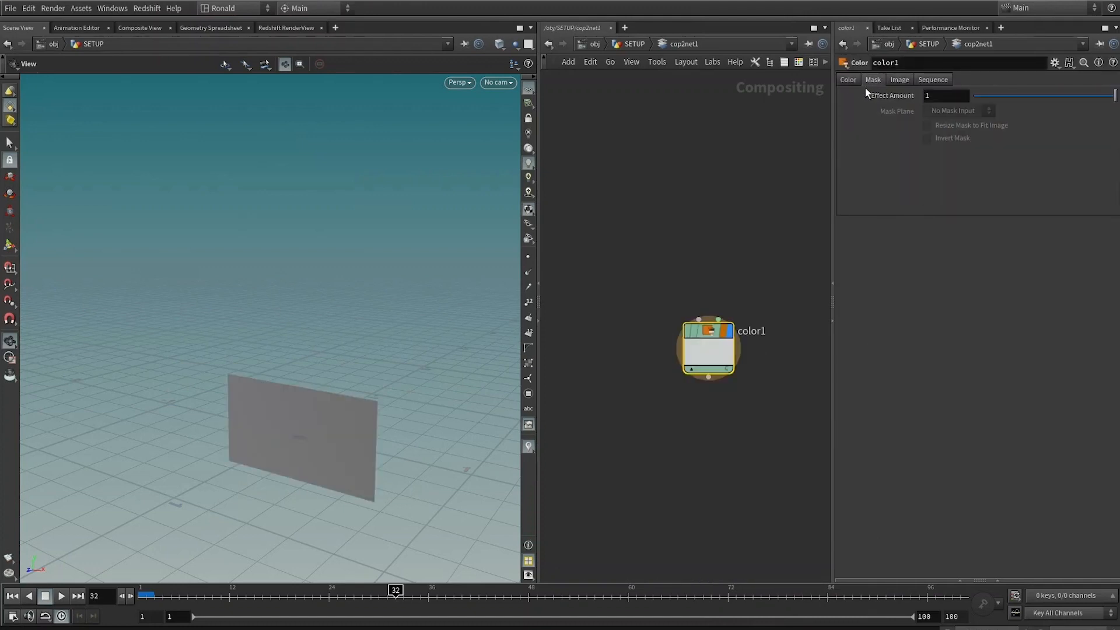
pyautogui.click(899, 80)
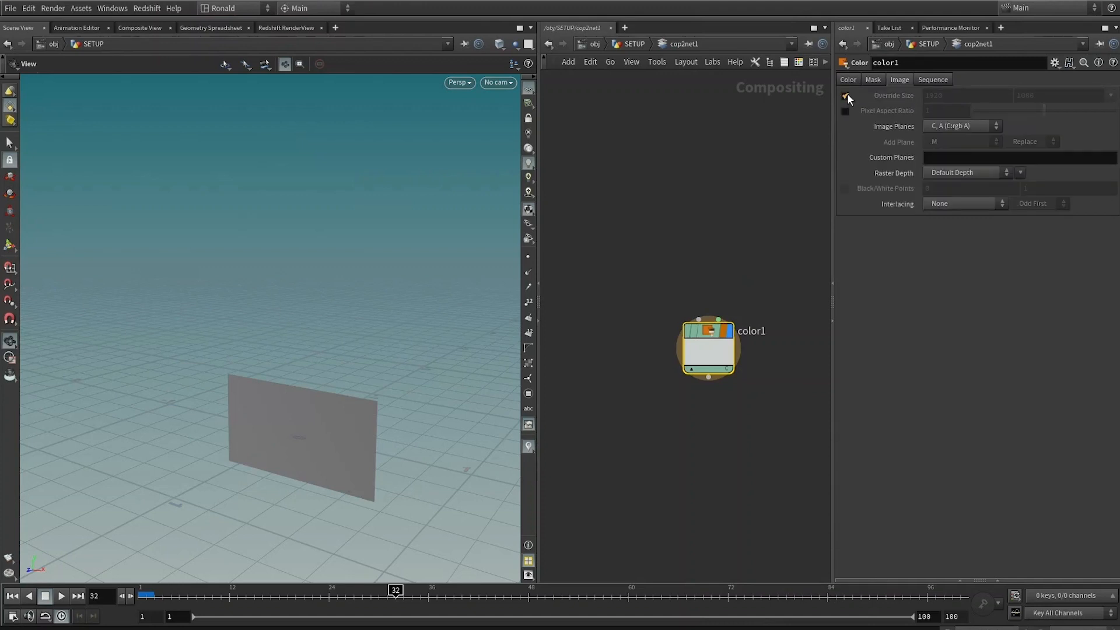
pyautogui.click(1109, 96)
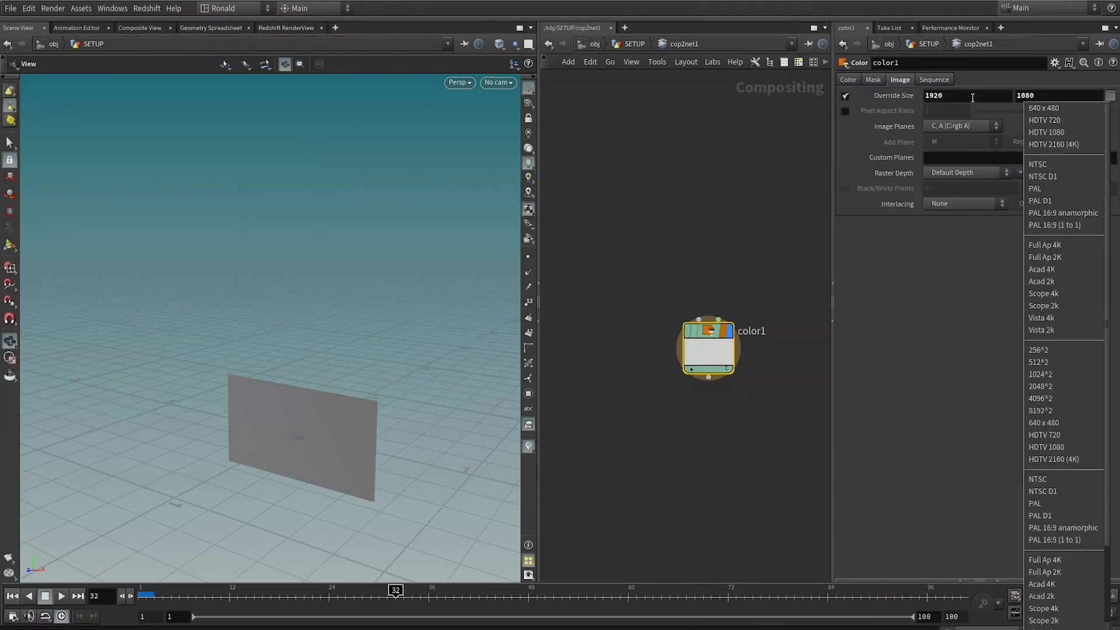
pyautogui.click(890, 105)
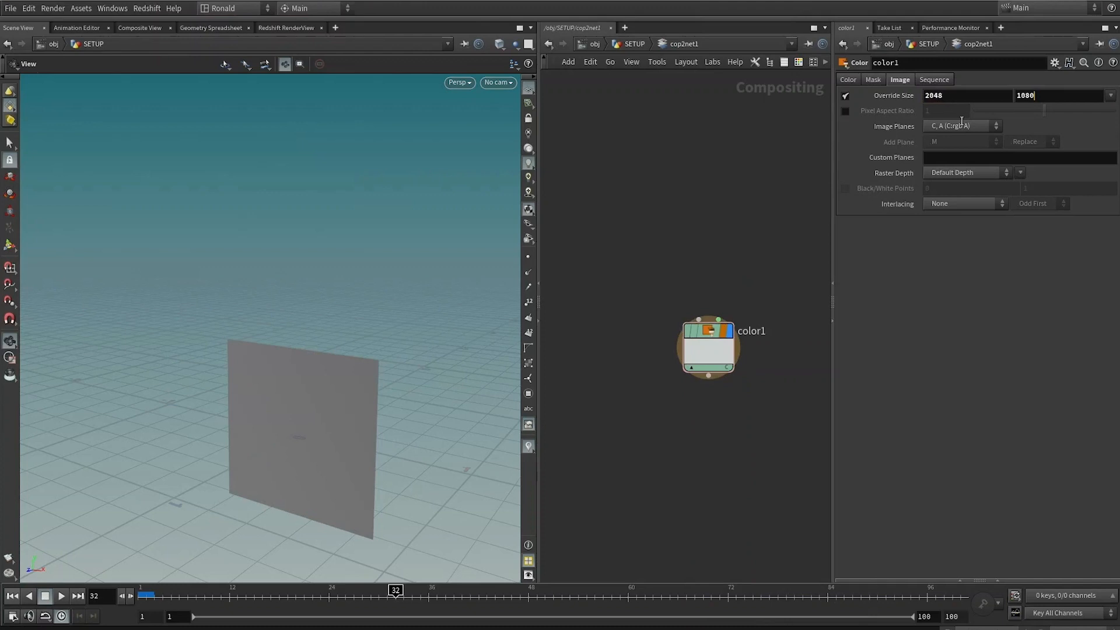
pyautogui.write('2048')
pyautogui.press('Return')
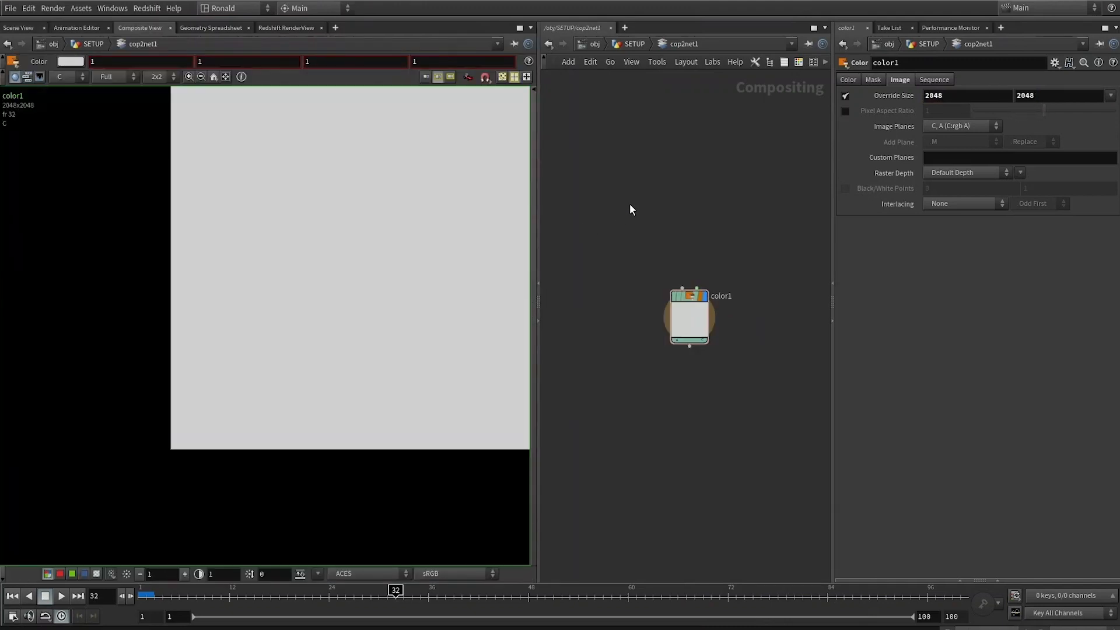
# Step: Branch a second Color node from color1's output next to the RotoShape node
pyautogui.scroll(3, 394, 202)
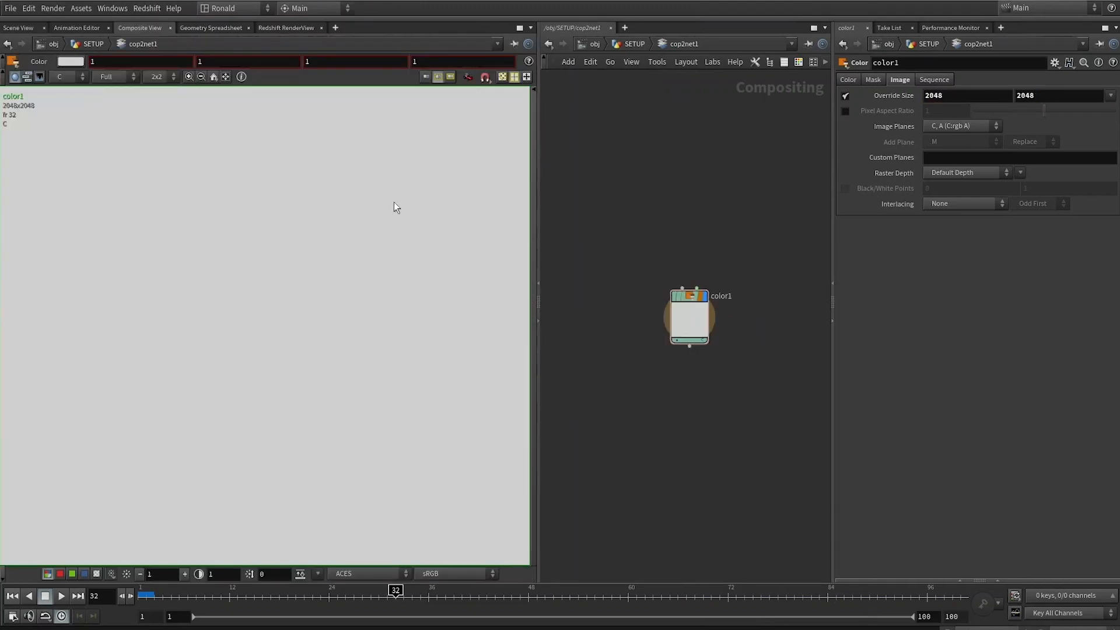
pyautogui.scroll(-4, 394, 201)
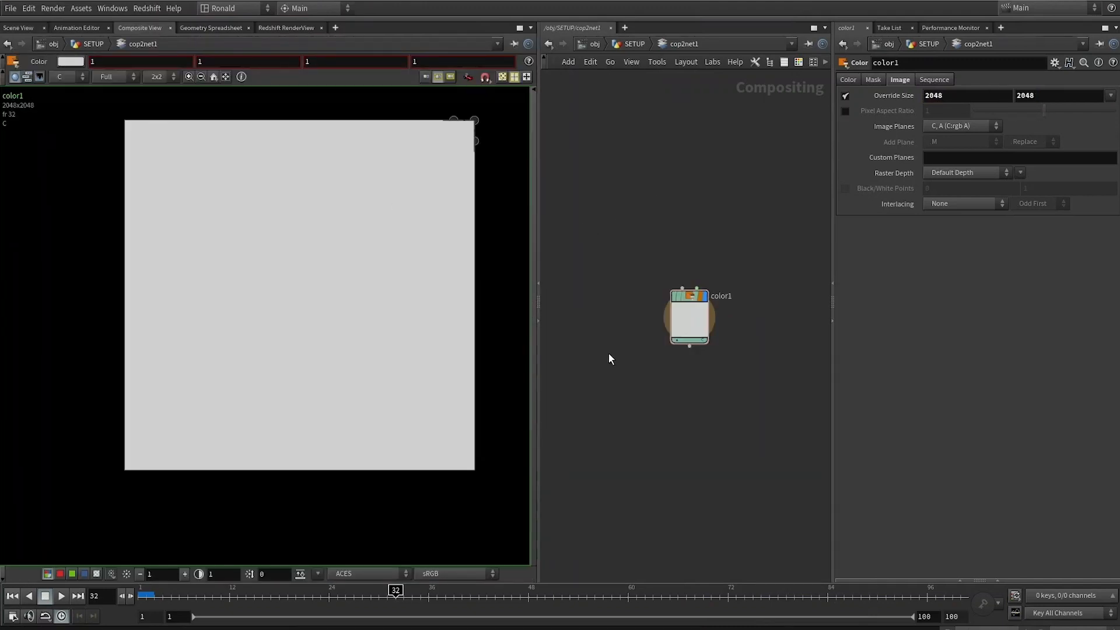
pyautogui.click(689, 346)
pyautogui.press('Tab')
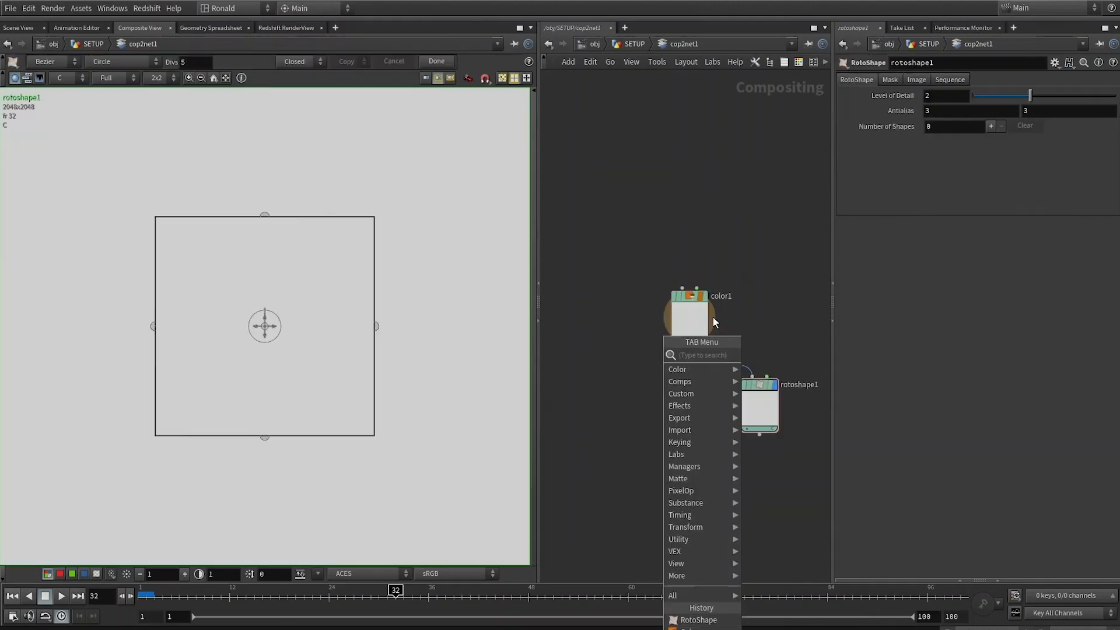
pyautogui.press('Return')
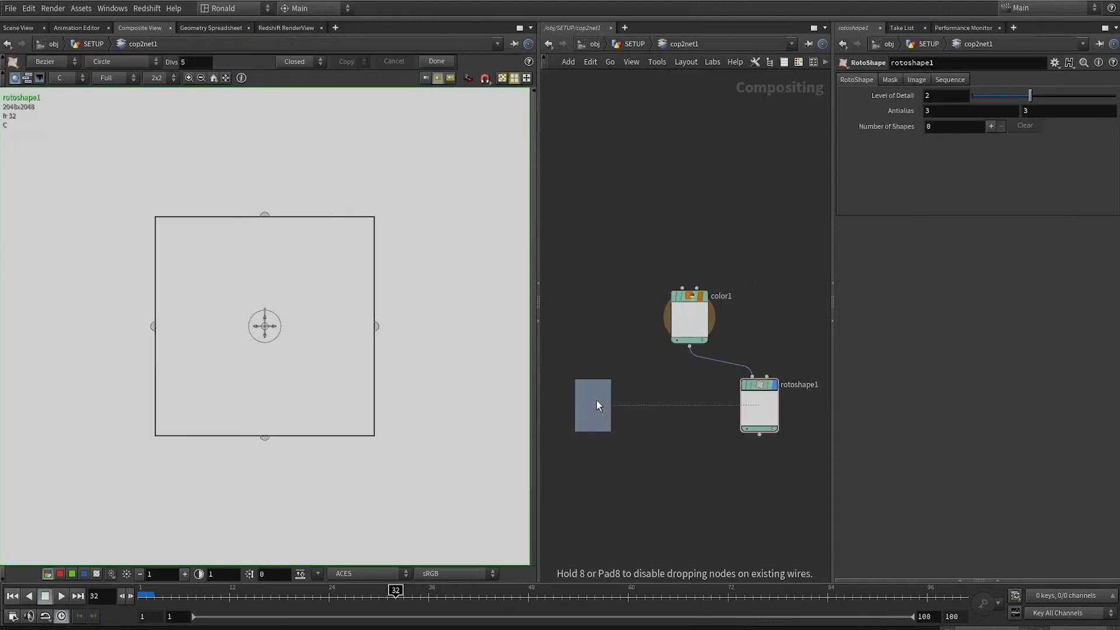
pyautogui.click(596, 402)
pyautogui.click(855, 79)
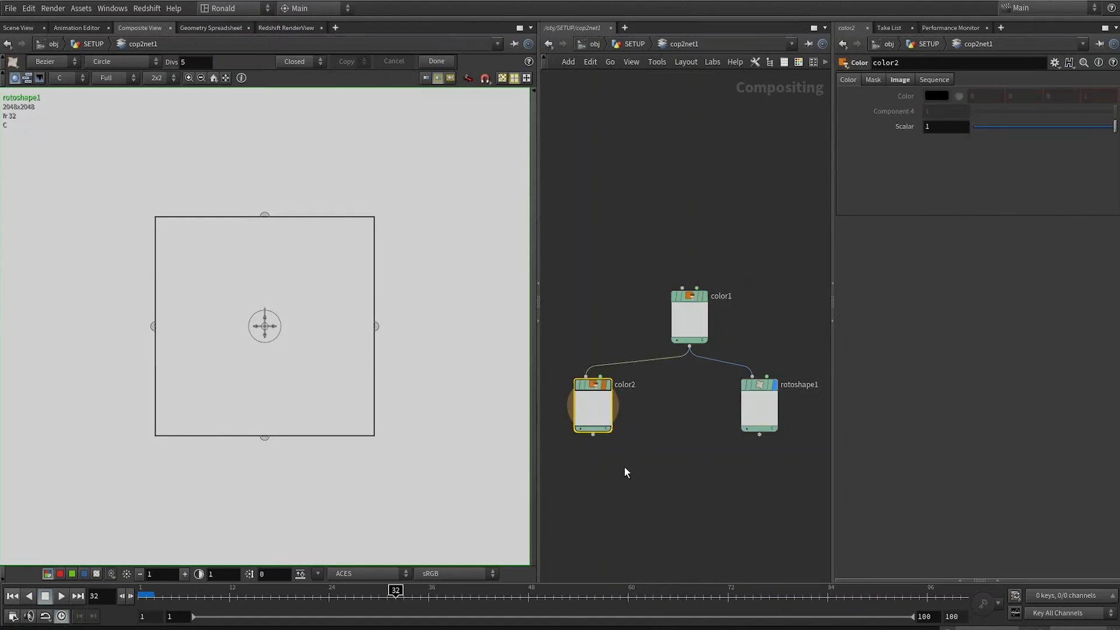
# Step: Add a Multiply node fed by color2, color1 and the RotoShape node
pyautogui.moveTo(593, 434); pyautogui.dragTo(625, 468)
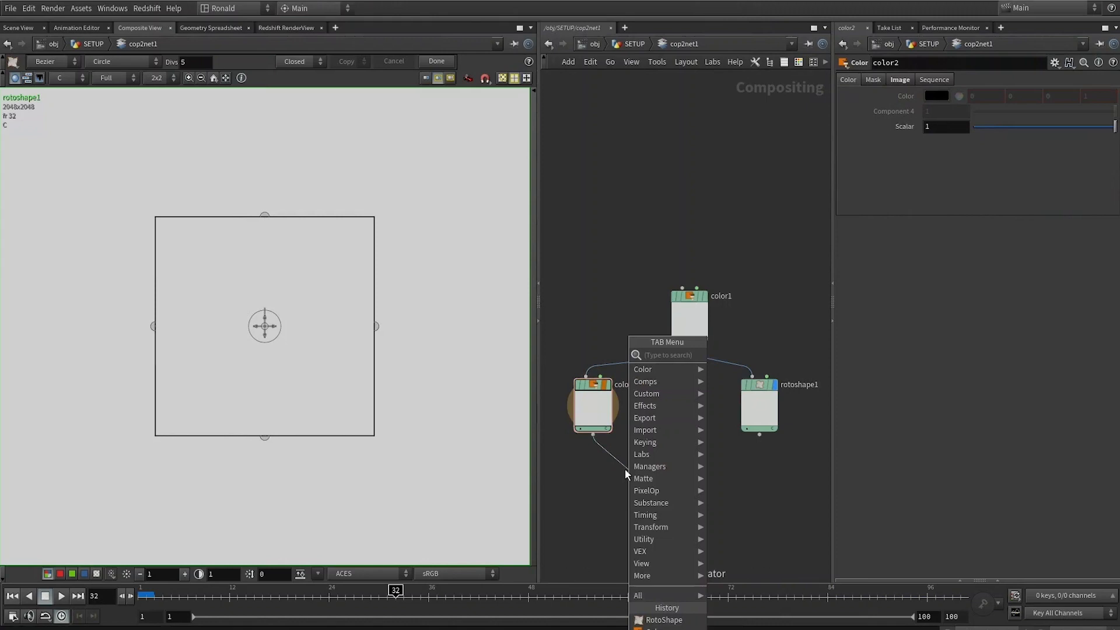
pyautogui.write('mul')
pyautogui.press('Return')
pyautogui.moveTo(689, 346); pyautogui.dragTo(677, 465)
pyautogui.moveTo(759, 434); pyautogui.dragTo(672, 458)
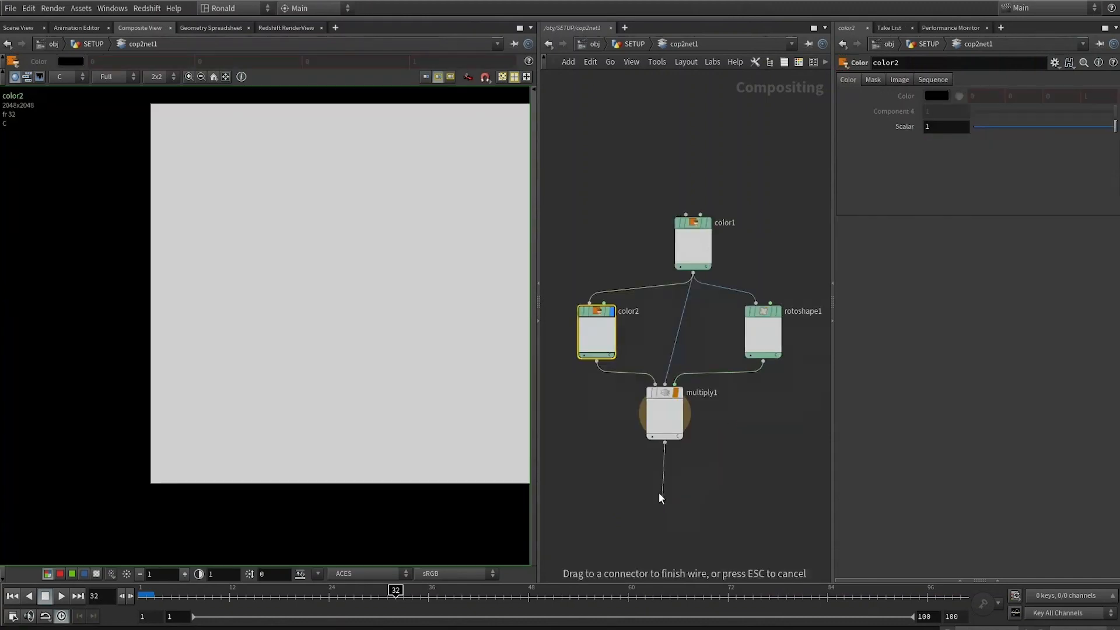
# Step: Append a Null after the Multiply node and name it OUT_ghostTexture
pyautogui.press('Tab')
pyautogui.write('nul')
pyautogui.click(651, 506)
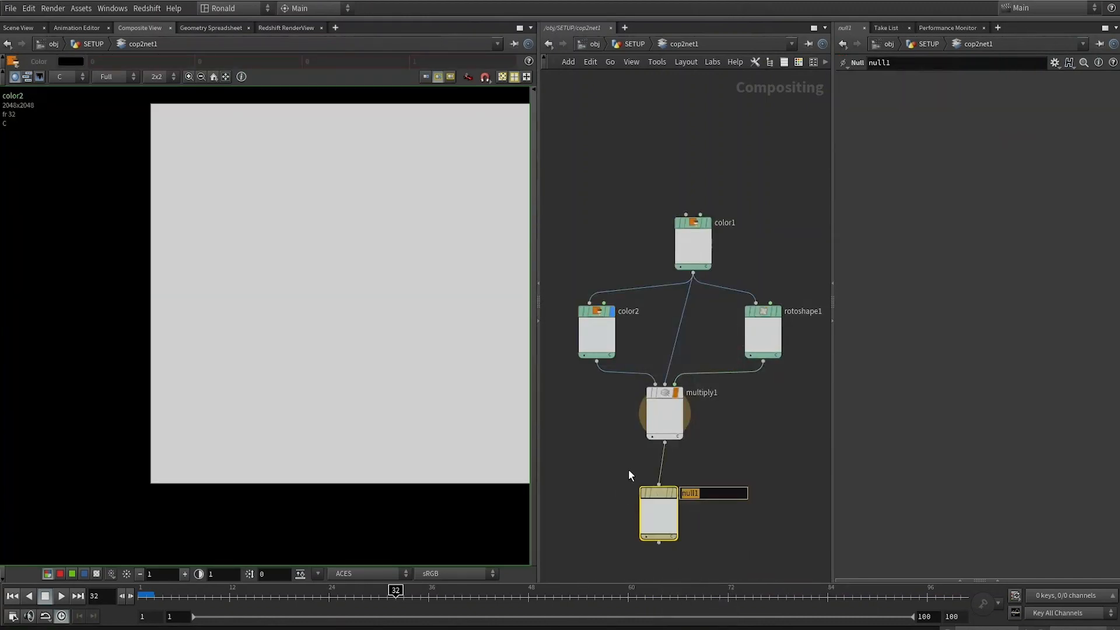
pyautogui.write('OUT_ghostTexture')
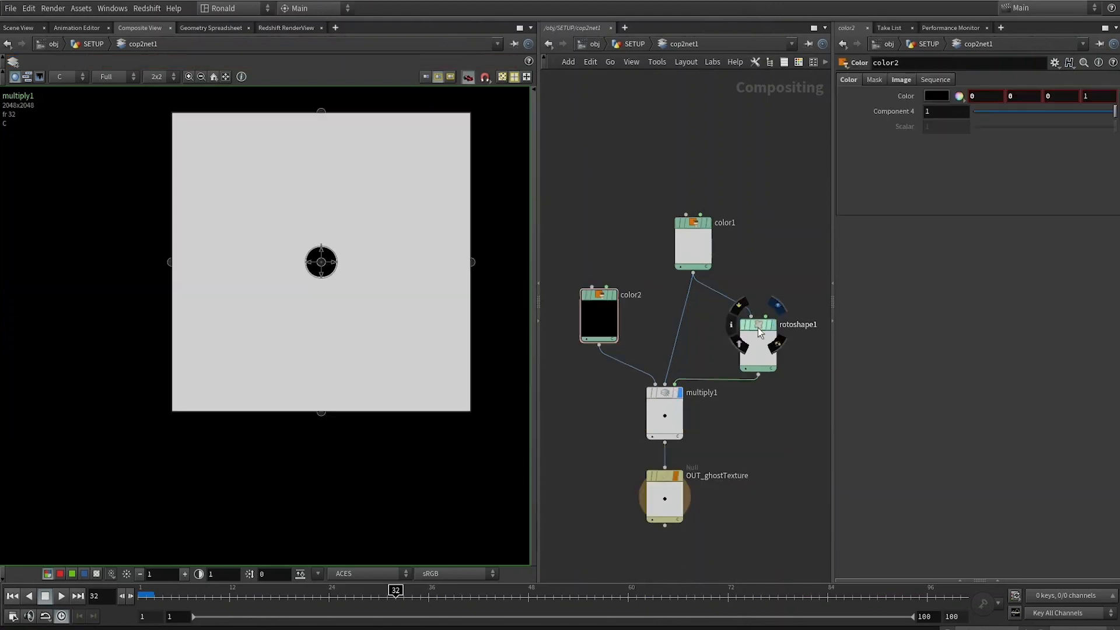
# Step: Rearrange the compositing nodes and display the OUT_ghostTexture output in the viewer
pyautogui.click(771, 330)
pyautogui.scroll(3, 775, 292)
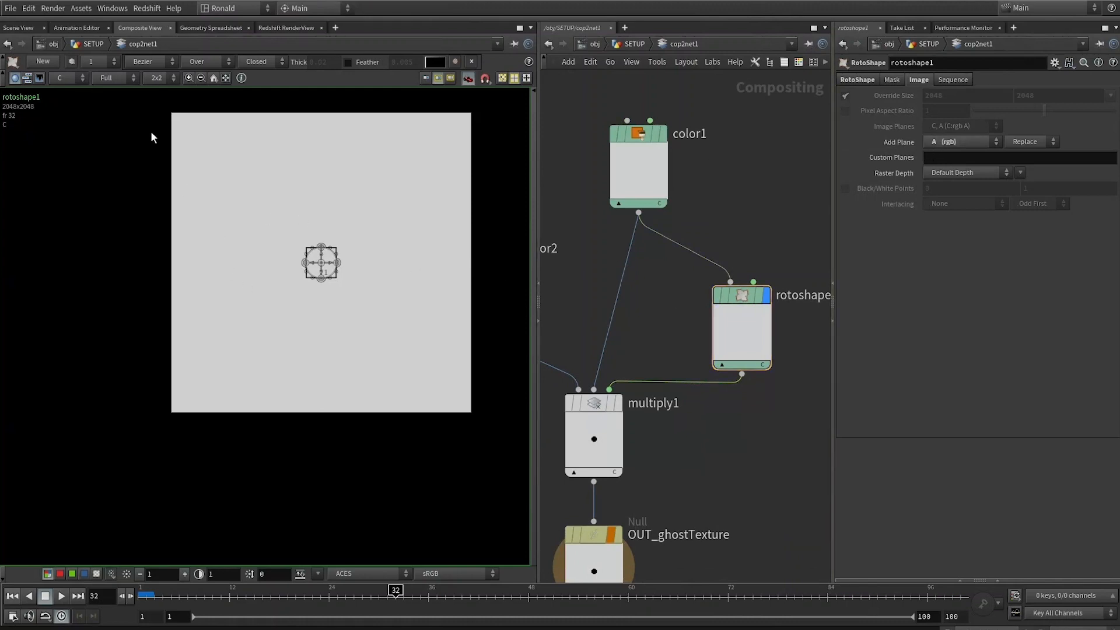
pyautogui.click(736, 325)
pyautogui.moveTo(644, 340); pyautogui.dragTo(708, 359, button='middle')
pyautogui.click(677, 366)
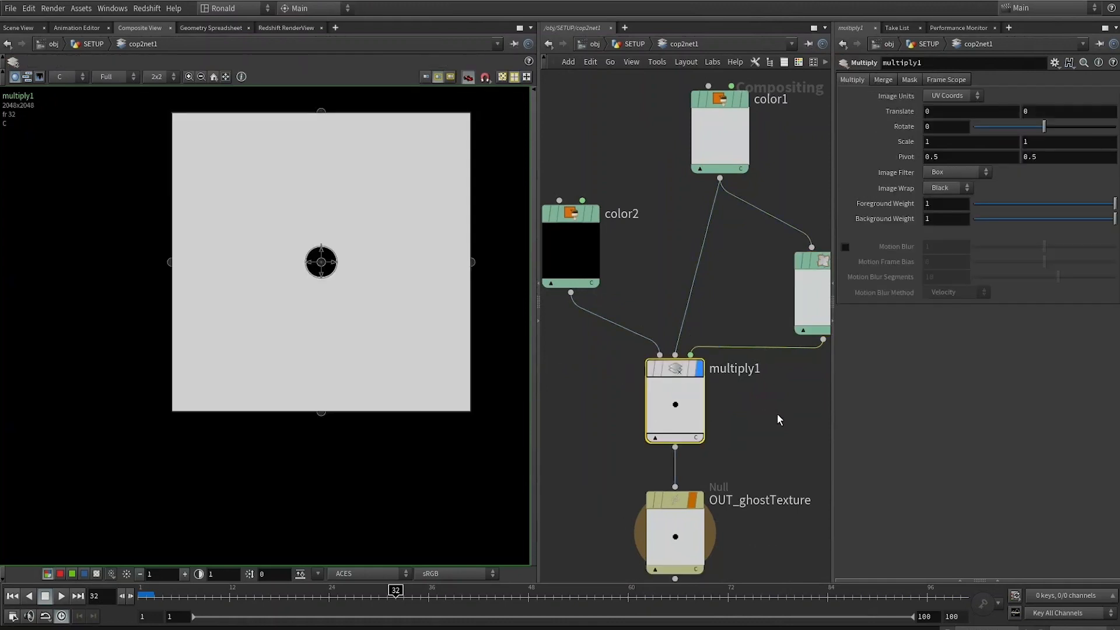
pyautogui.moveTo(772, 379); pyautogui.dragTo(667, 326, button='middle')
pyautogui.click(674, 404)
pyautogui.moveTo(673, 403); pyautogui.dragTo(771, 352, button='middle')
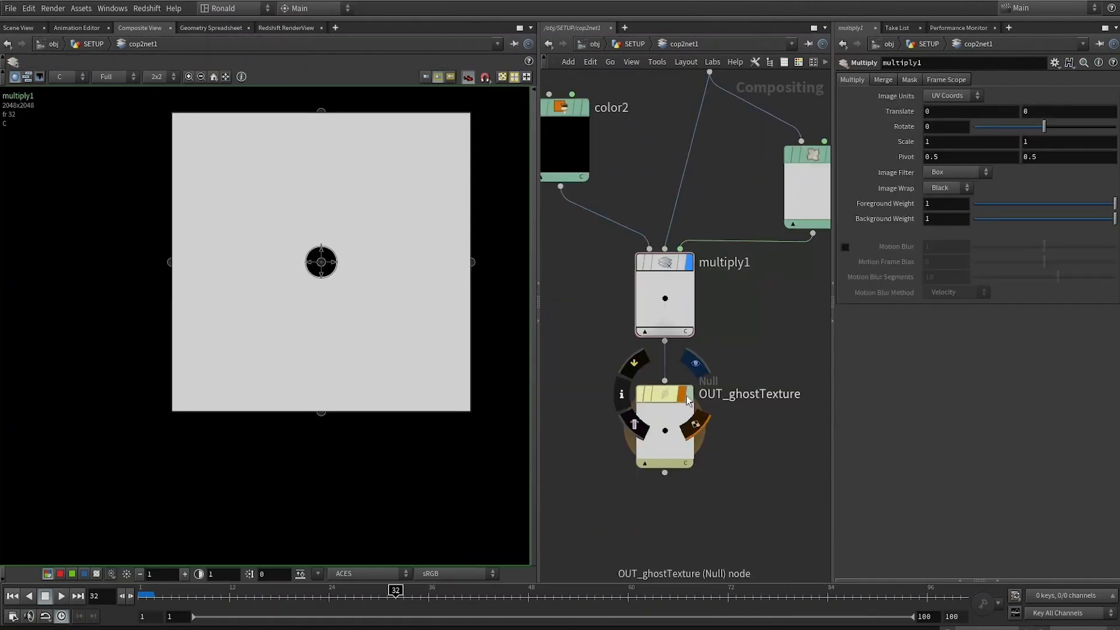
pyautogui.click(686, 398)
pyautogui.moveTo(796, 295); pyautogui.dragTo(754, 375, button='middle')
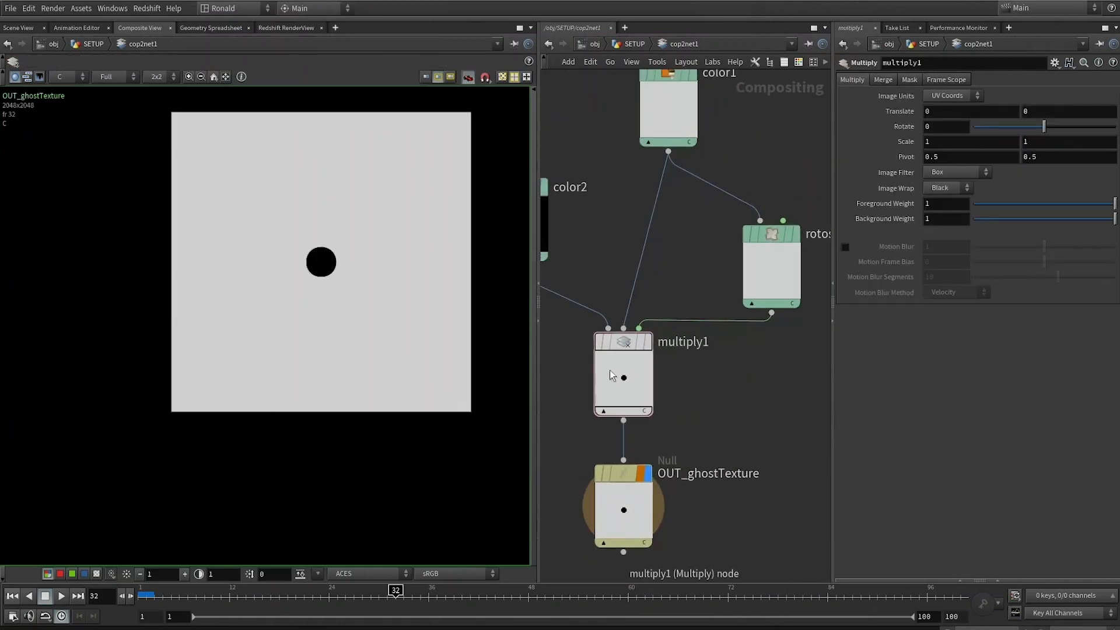
pyautogui.rightClick(982, 387)
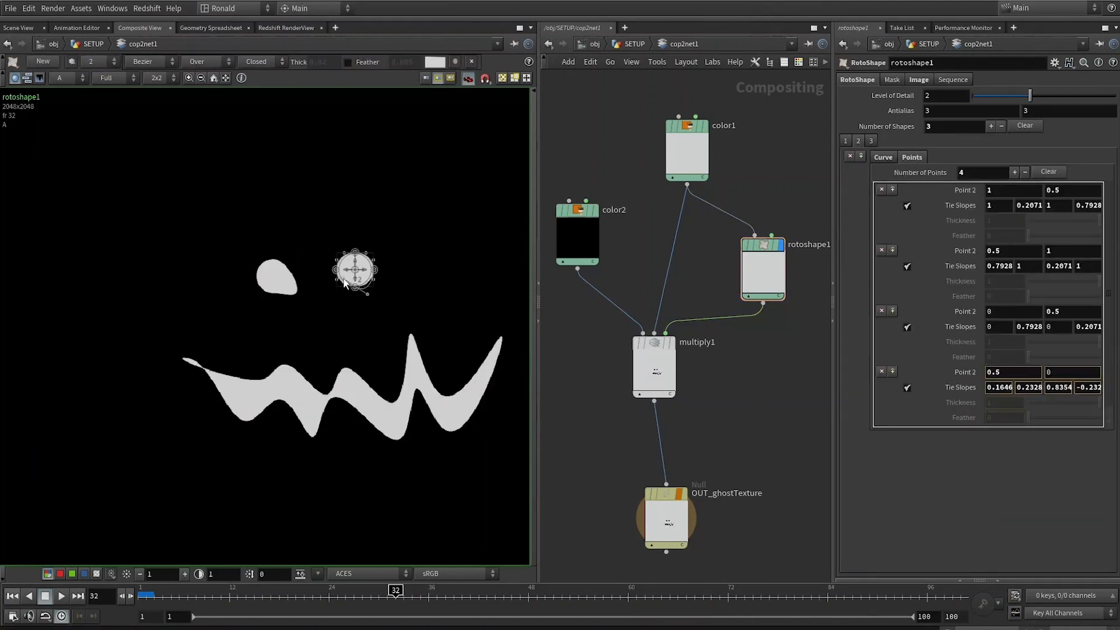
# Step: Reshape the right eye roto shape into a wider oval by moving its points and tangents
pyautogui.moveTo(333, 279); pyautogui.dragTo(343, 280)
pyautogui.moveTo(343, 252); pyautogui.dragTo(345, 313)
pyautogui.scroll(4, 336, 269)
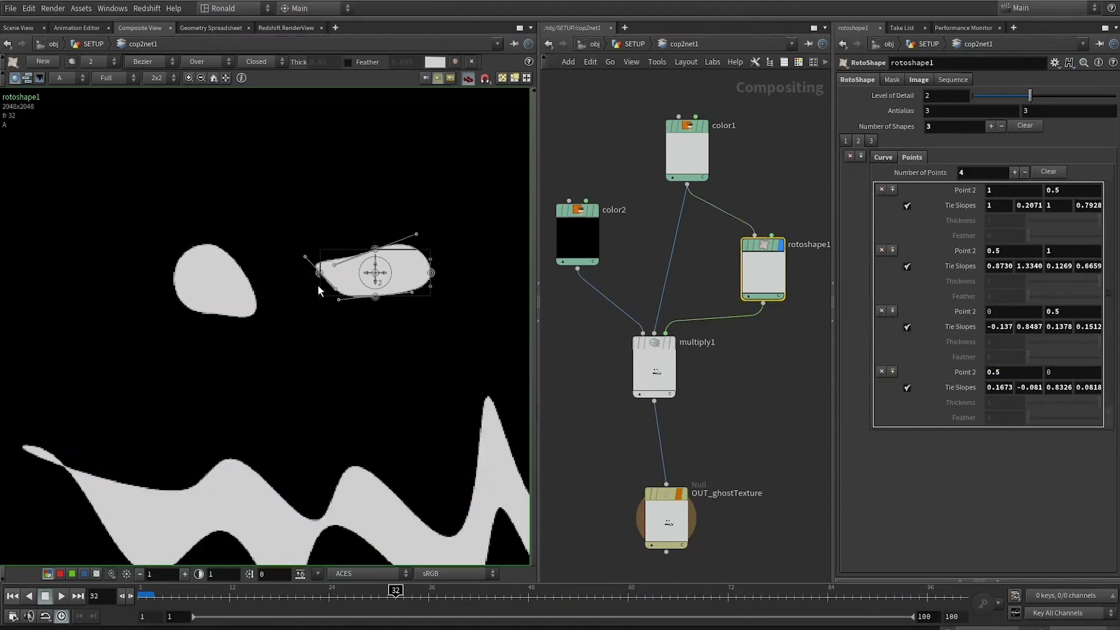
# Step: Inspect the color1 node and return the compositing viewer to the OUT_ghostTexture output
pyautogui.click(882, 157)
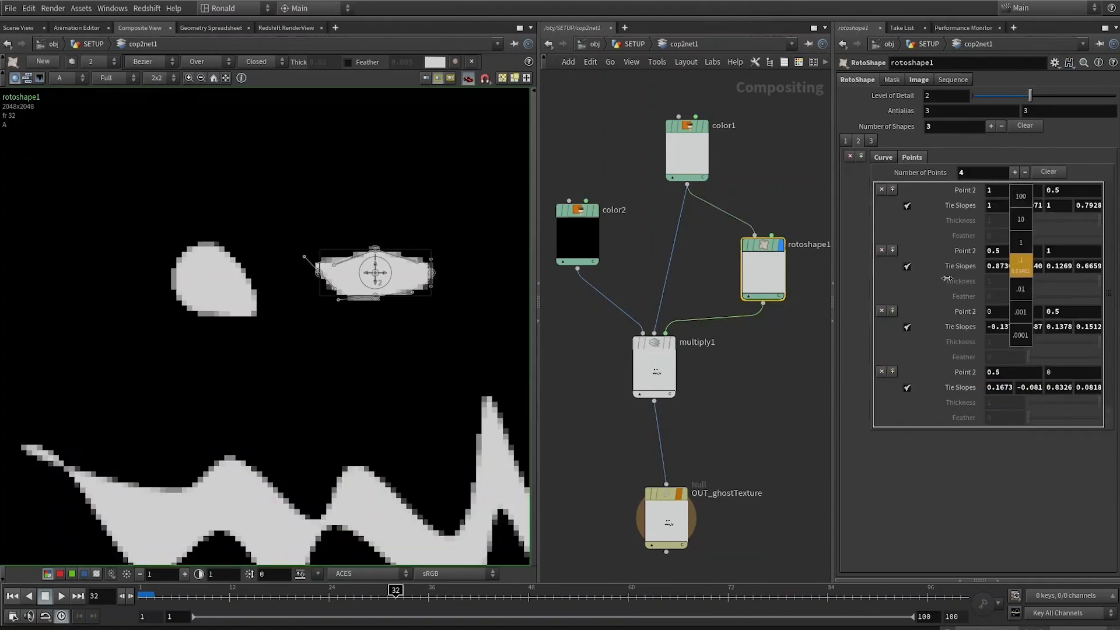
pyautogui.click(687, 153)
pyautogui.moveTo(709, 361)
pyautogui.mouseDown(button='middle')
pyautogui.moveTo(707, 330)
pyautogui.moveTo(710, 361)
pyautogui.mouseUp(button='middle')
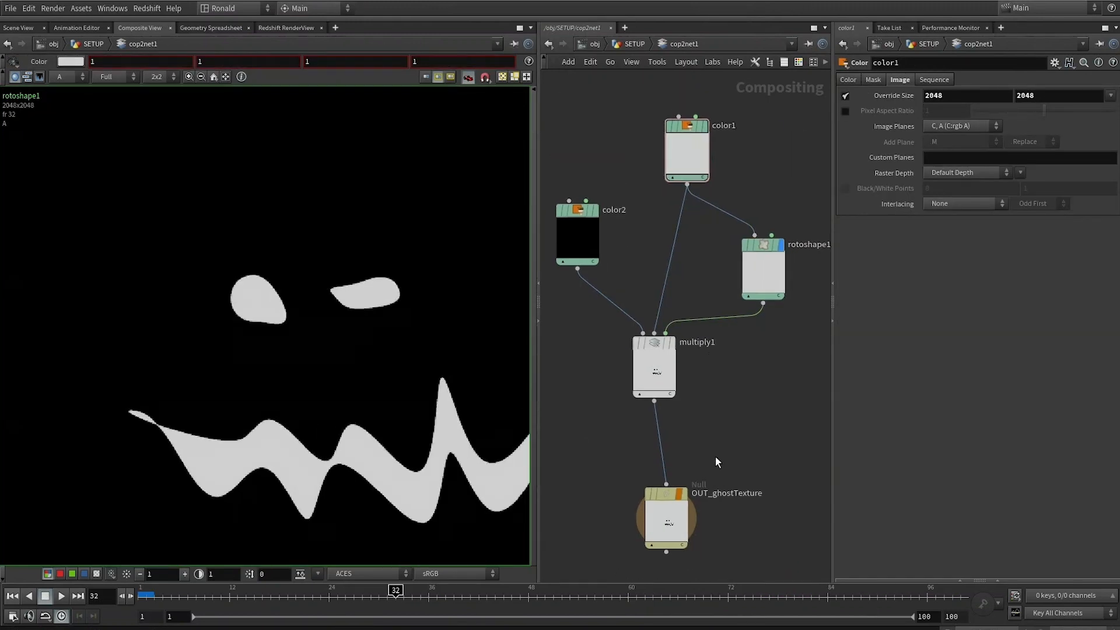
pyautogui.moveTo(716, 456); pyautogui.dragTo(711, 347, button='middle')
pyautogui.click(677, 388)
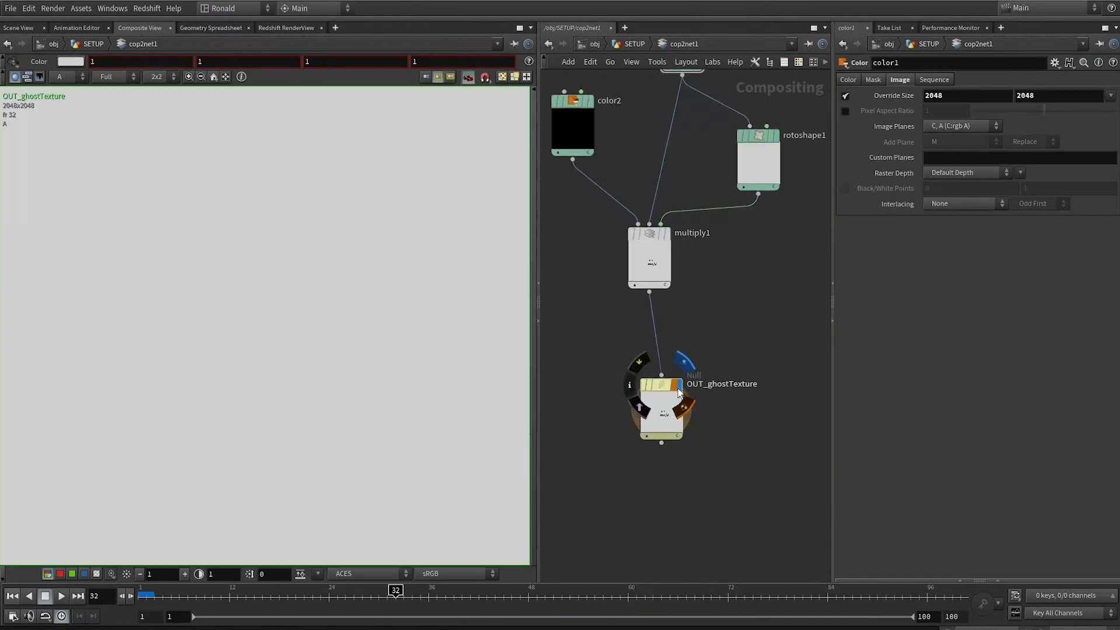
# Step: Copy the OUT_ghostTexture node's path and go back to the SETUP geometry network, selecting uvquickshade1
pyautogui.click(641, 435)
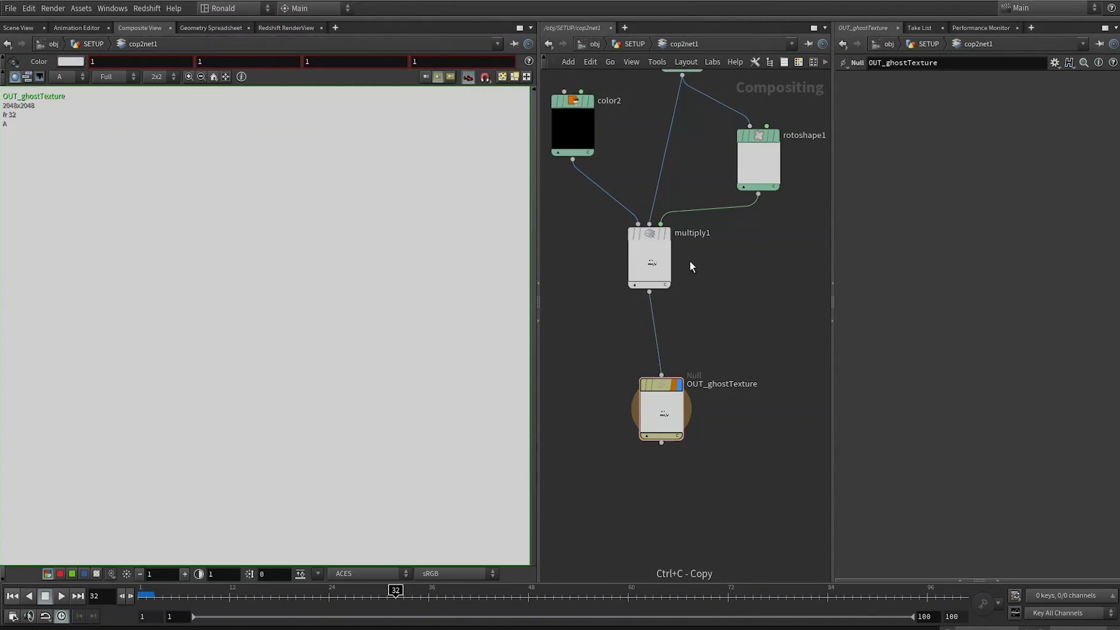
pyautogui.press('1')
pyautogui.moveTo(643, 387); pyautogui.dragTo(713, 358, button='middle')
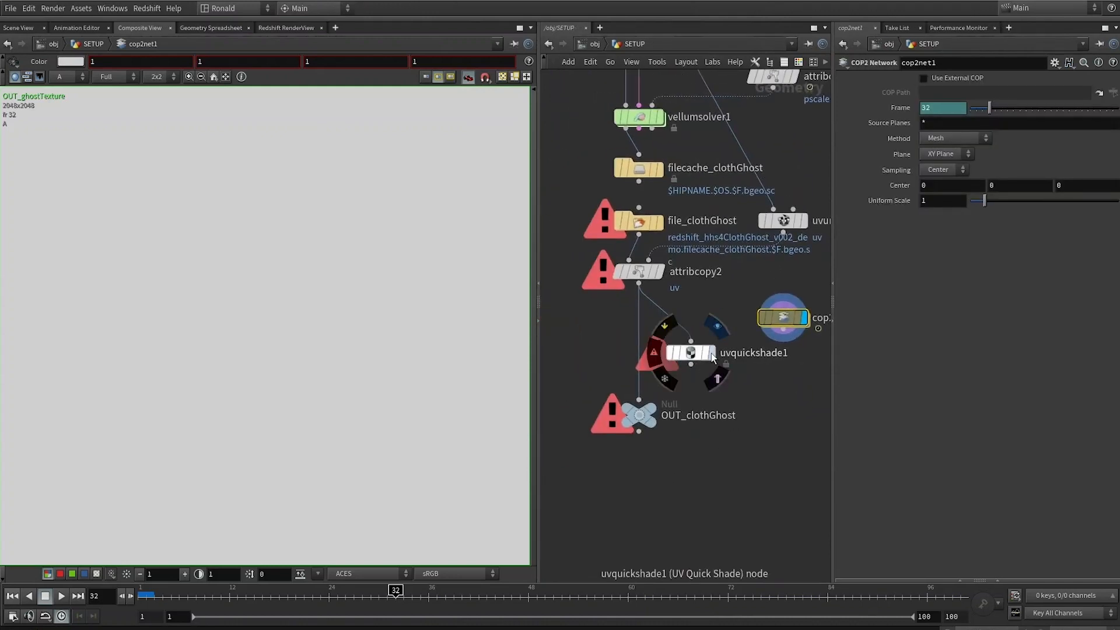
pyautogui.click(713, 358)
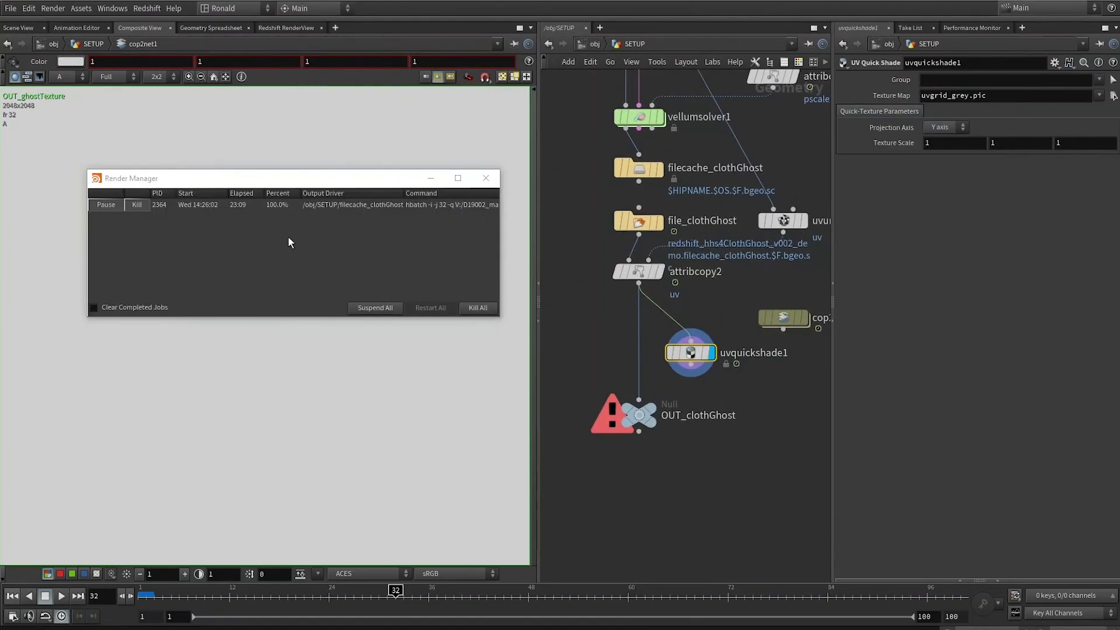
pyautogui.click(430, 179)
# Step: Switch to the Scene View and set the display flag on the OUT_clothGhost node
pyautogui.click(658, 222)
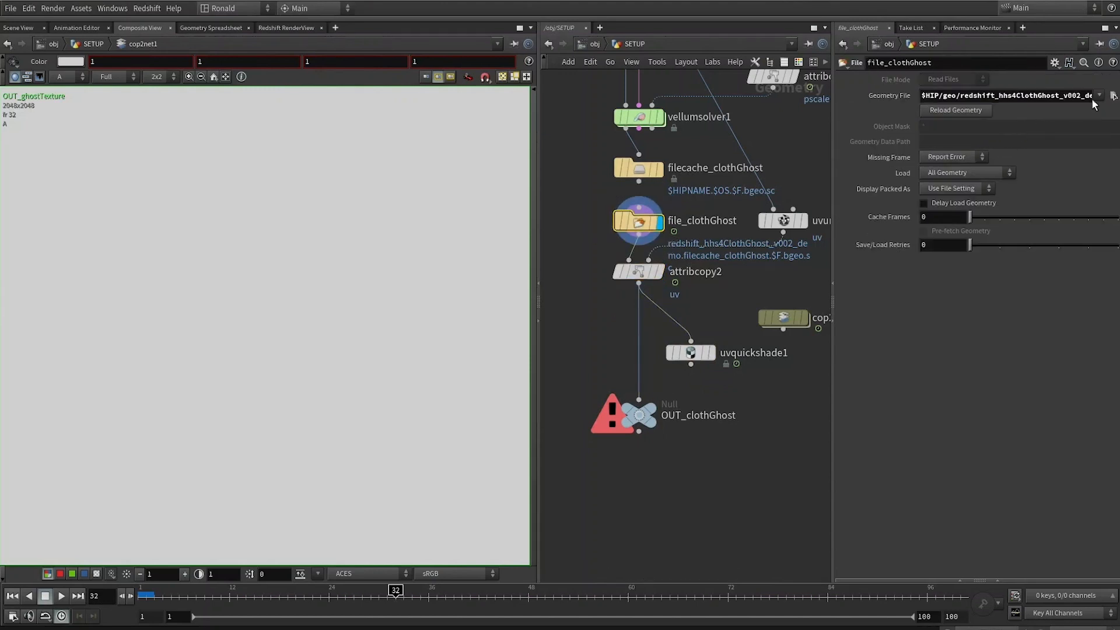
pyautogui.click(18, 28)
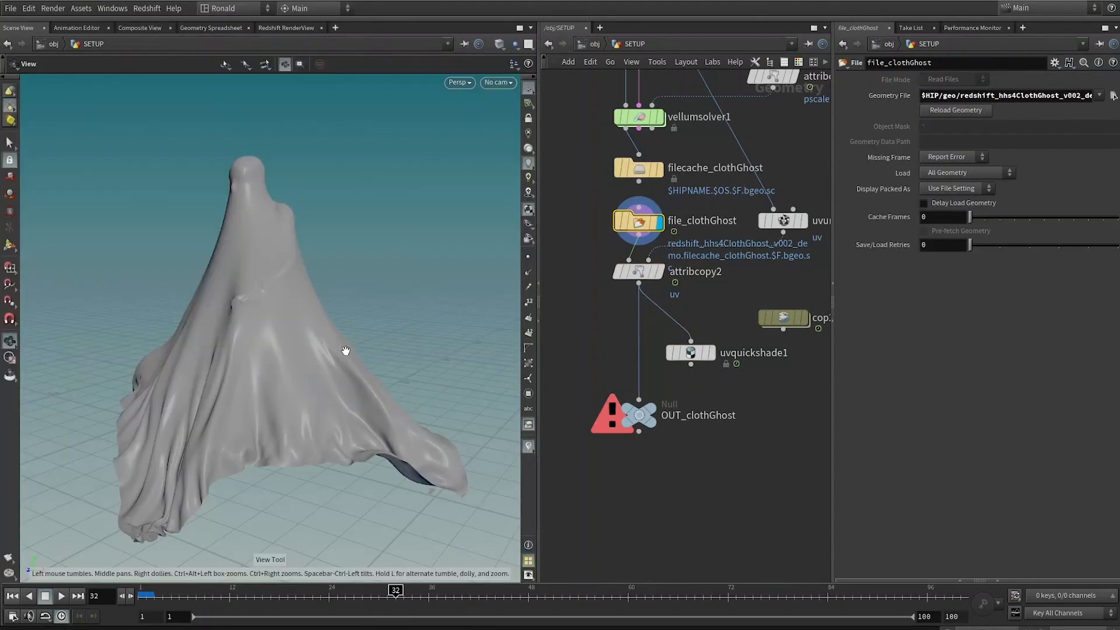
pyautogui.click(652, 414)
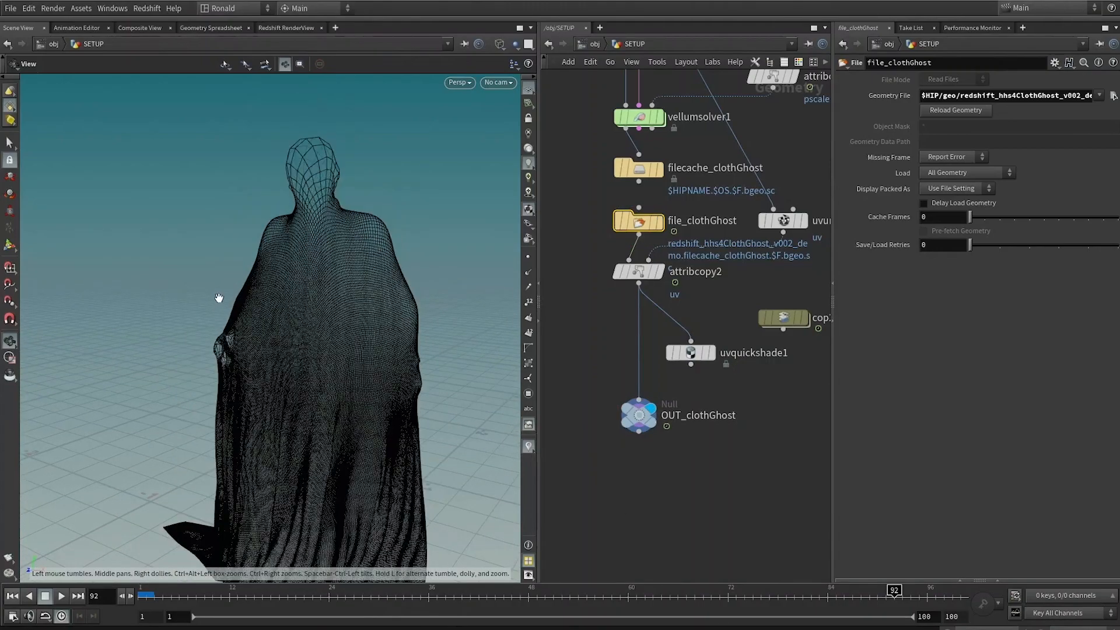
# Step: Orbit around the ghost cloth in wireframe and shaded modes to examine its mesh
pyautogui.moveTo(219, 298); pyautogui.dragTo(430, 229, button='right')
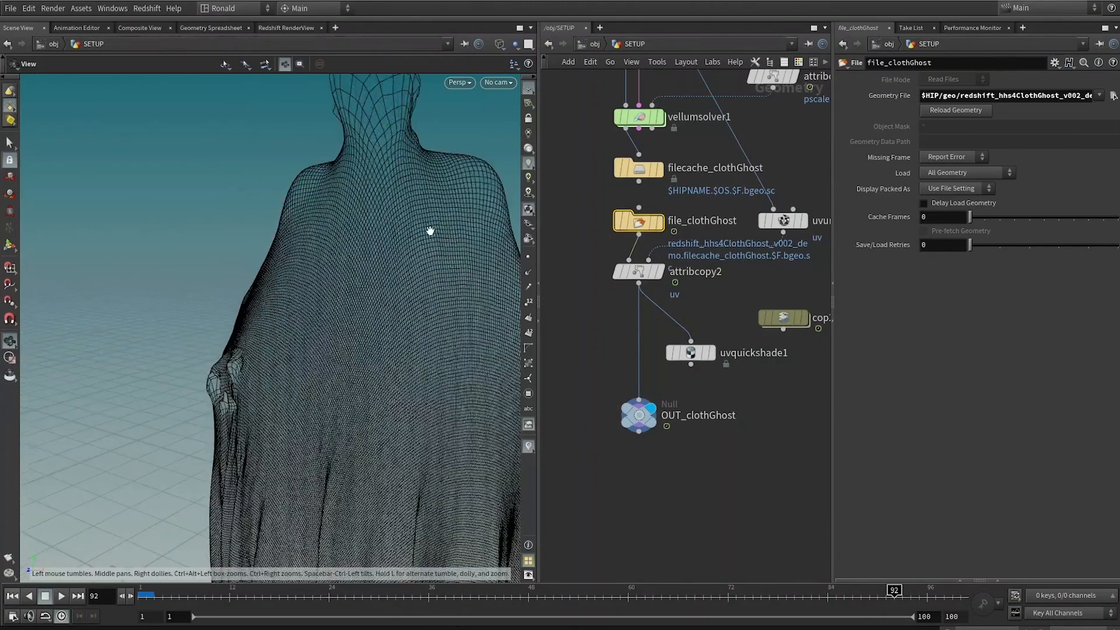
pyautogui.moveTo(416, 232); pyautogui.dragTo(515, 316, button='middle')
pyautogui.moveTo(516, 316); pyautogui.dragTo(201, 318, button='right')
pyautogui.moveTo(303, 353); pyautogui.dragTo(413, 330, button='middle')
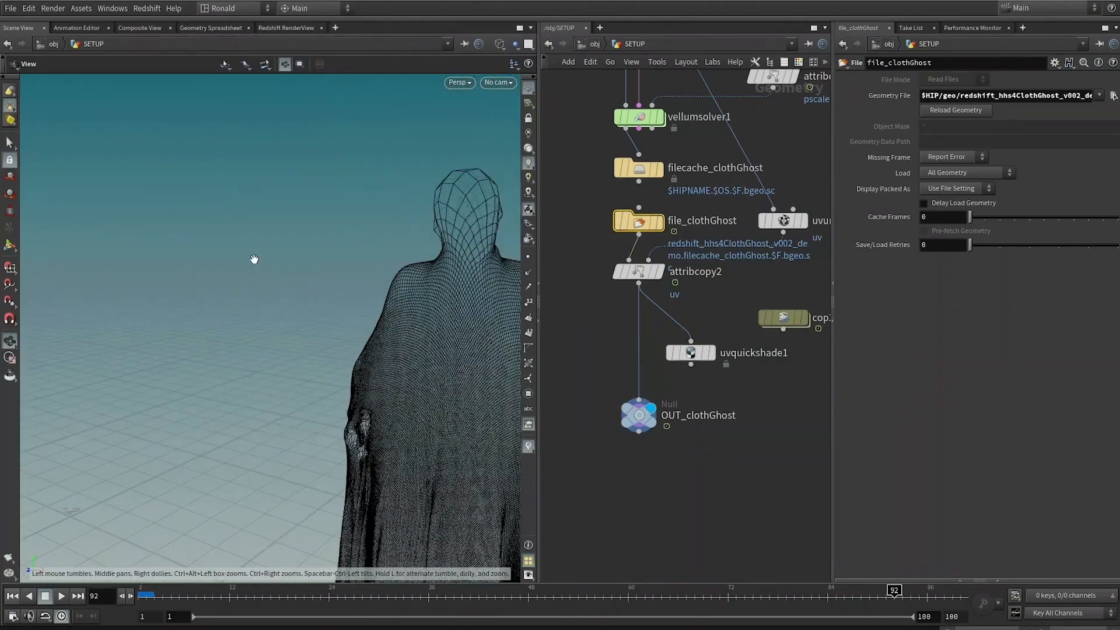
pyautogui.moveTo(513, 495); pyautogui.dragTo(315, 388, button='middle')
pyautogui.moveTo(333, 272); pyautogui.dragTo(382, 225, button='middle')
pyautogui.moveTo(321, 513); pyautogui.dragTo(370, 371, button='middle')
pyautogui.hotkey('shift', 'w')
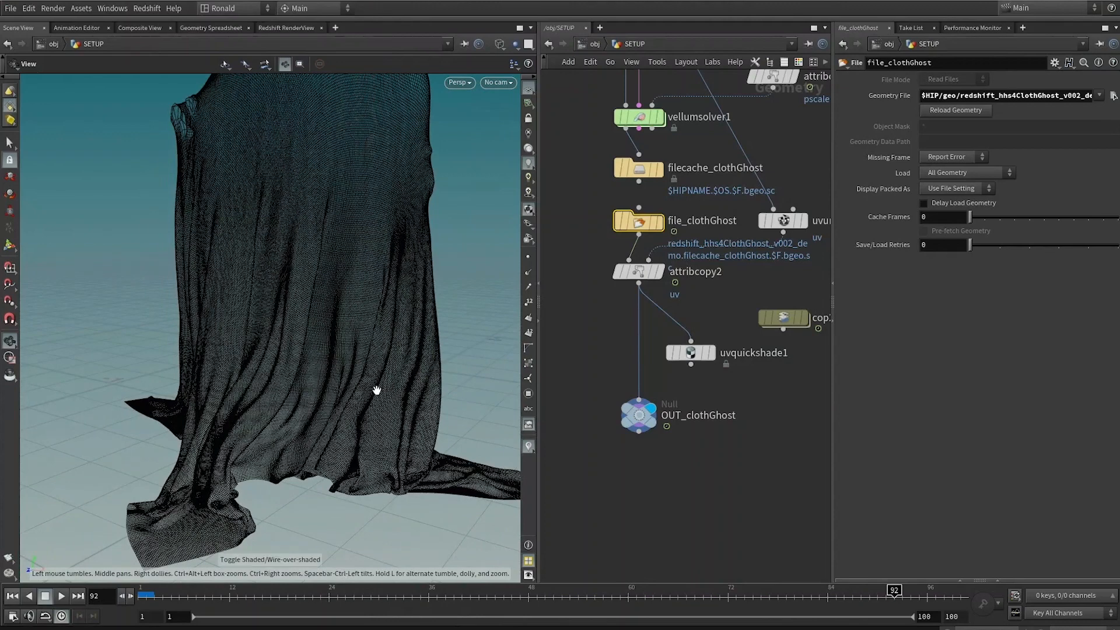
pyautogui.press('w')
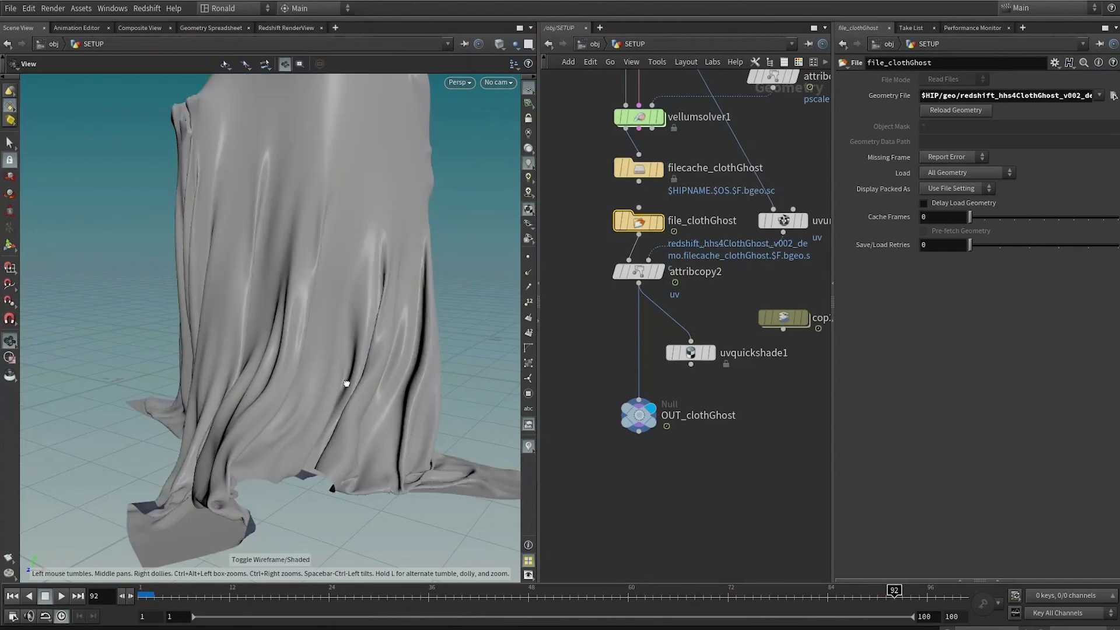
pyautogui.moveTo(347, 384); pyautogui.dragTo(217, 483)
pyautogui.press('w')
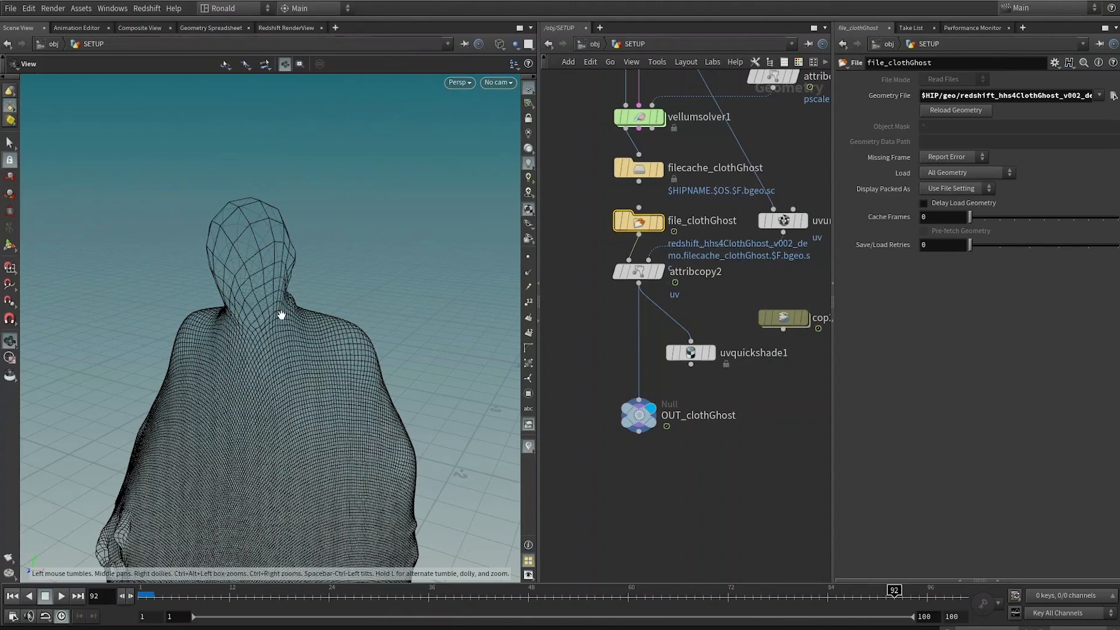
pyautogui.moveTo(234, 305)
pyautogui.mouseDown()
pyautogui.moveTo(220, 310)
pyautogui.moveTo(251, 263)
pyautogui.moveTo(380, 475)
pyautogui.moveTo(387, 243)
pyautogui.moveTo(363, 398)
pyautogui.moveTo(313, 328)
pyautogui.mouseUp()
pyautogui.press('w')
pyautogui.moveTo(315, 433); pyautogui.dragTo(342, 422, button='middle')
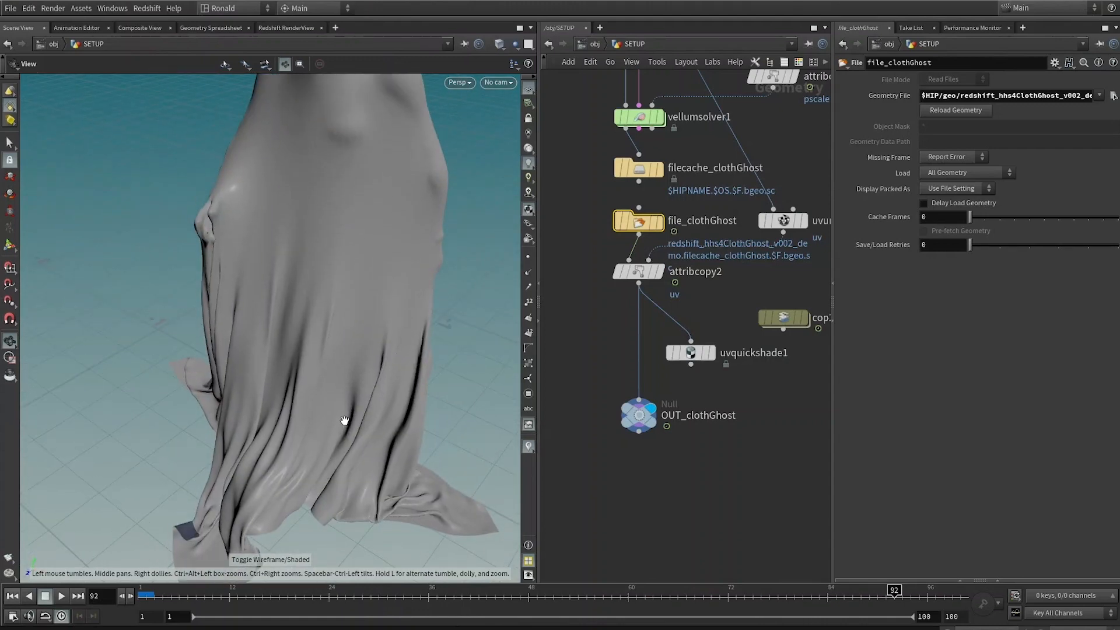
pyautogui.moveTo(342, 422); pyautogui.dragTo(327, 327, button='right')
# Step: Examine the subdivide1 and vellumsolver1 nodes at the top of the cloth network
pyautogui.moveTo(580, 292); pyautogui.dragTo(554, 571, button='middle')
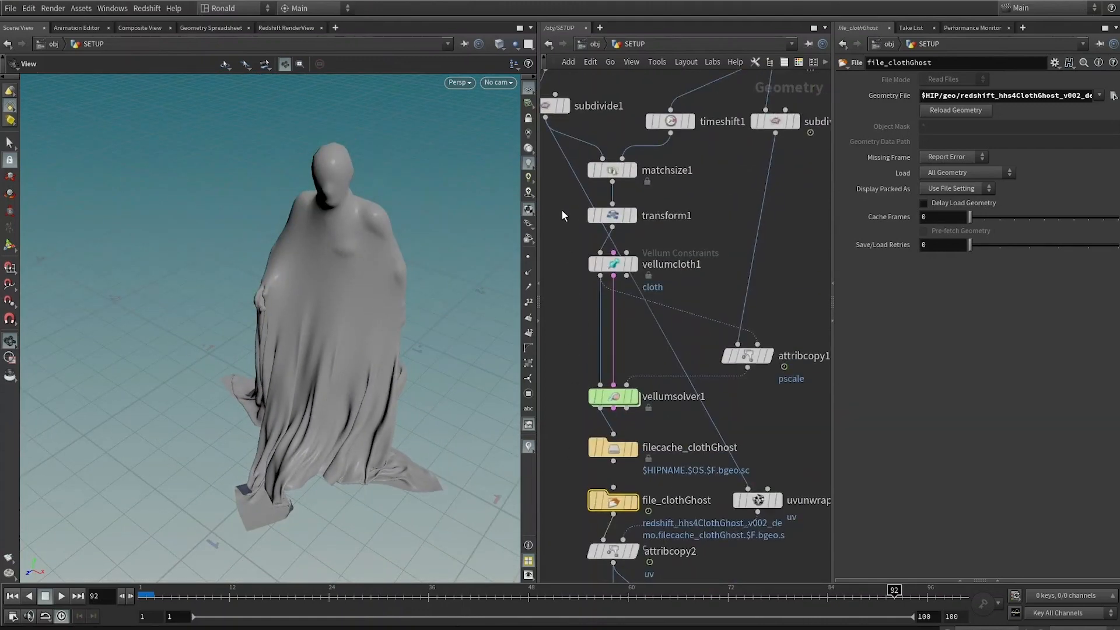
pyautogui.click(616, 105)
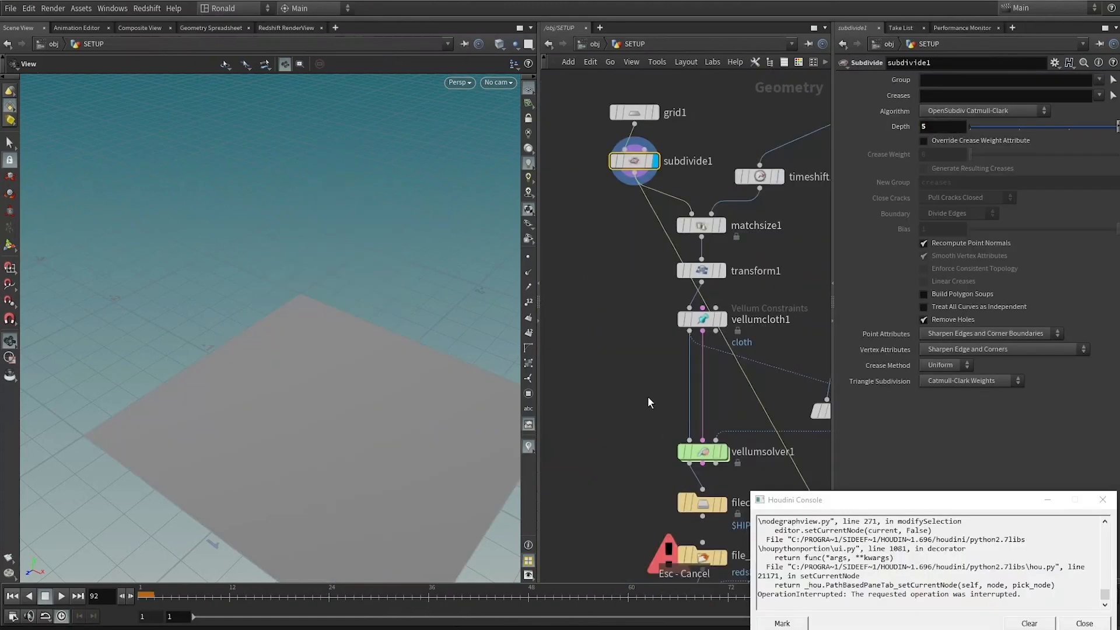
pyautogui.moveTo(617, 374); pyautogui.dragTo(603, 298, button='middle')
pyautogui.click(686, 376)
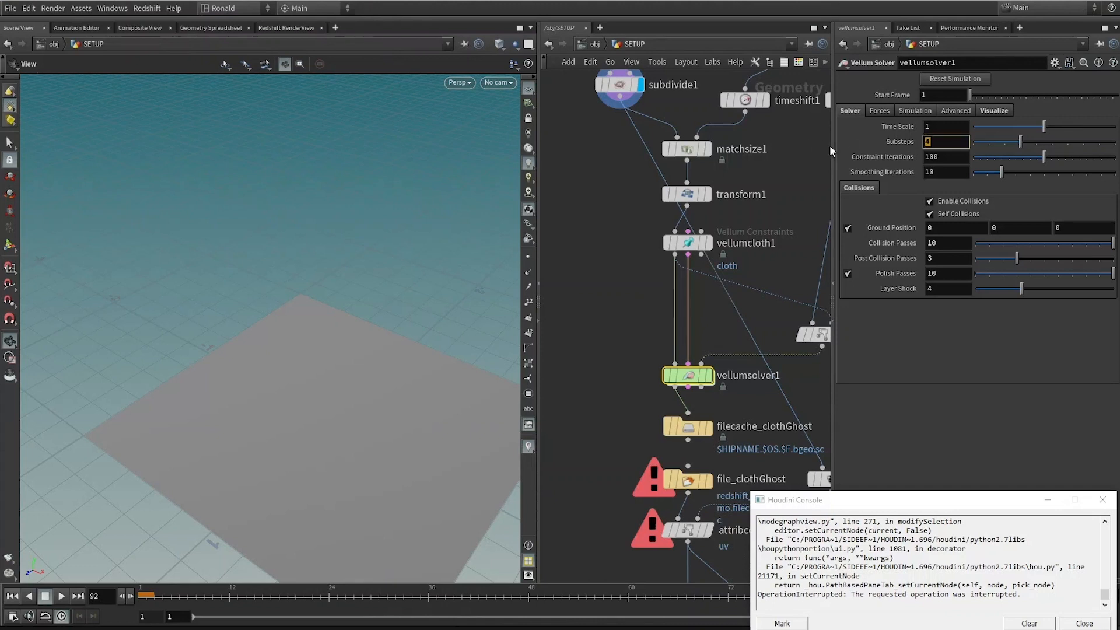
pyautogui.click(707, 375)
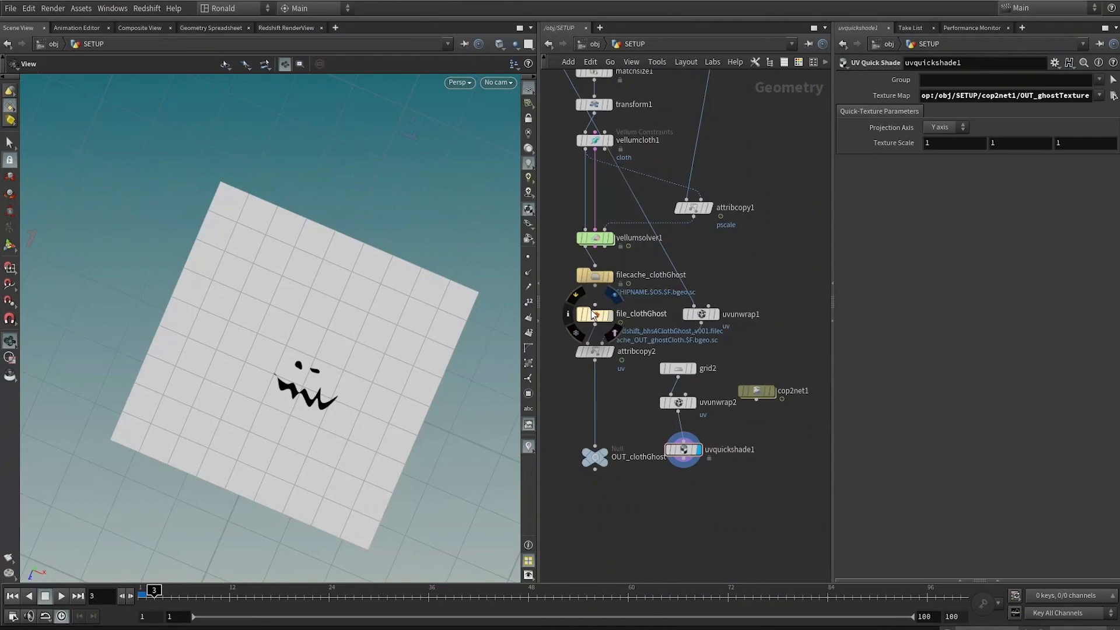
# Step: Display file_clothGhost and load redshift_hhs4ClothGhost_v002_demo as its geometry file
pyautogui.click(610, 315)
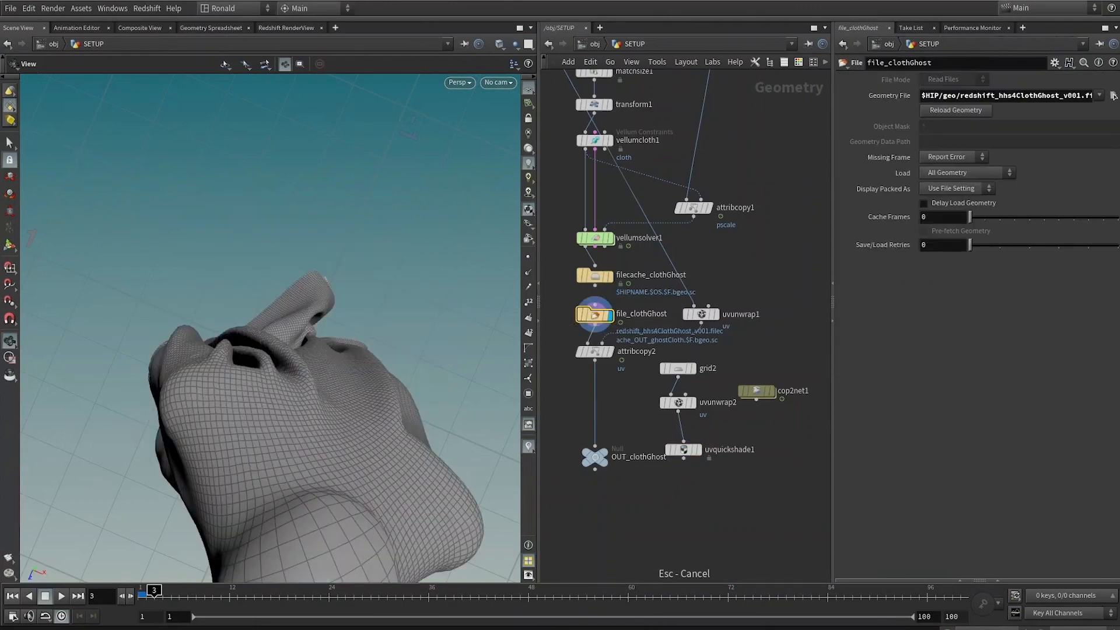
pyautogui.click(1112, 96)
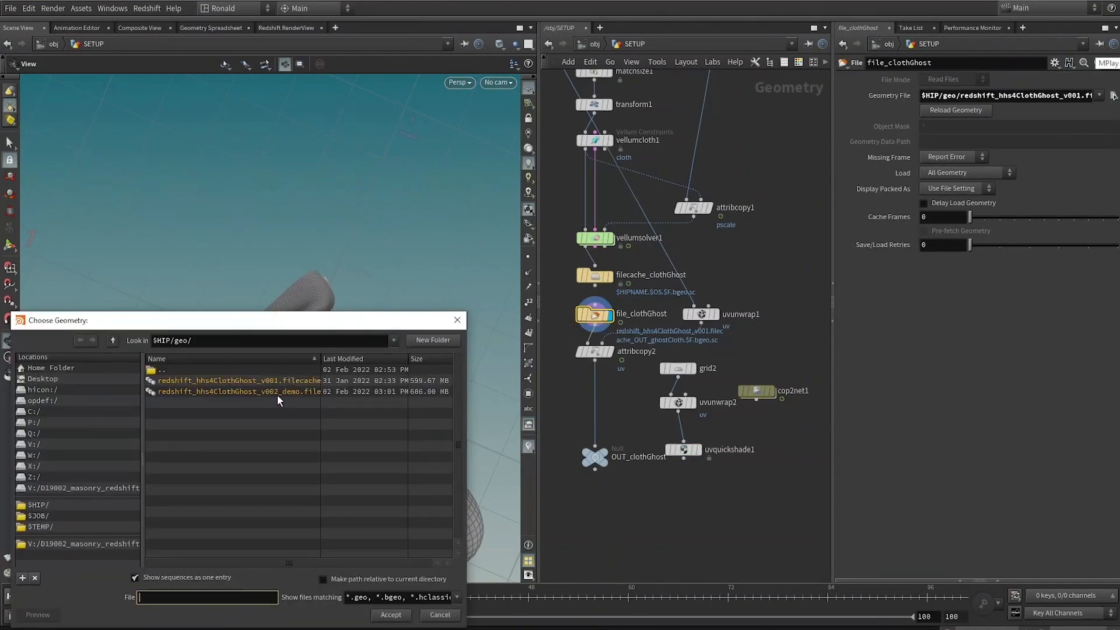
pyautogui.doubleClick(278, 391)
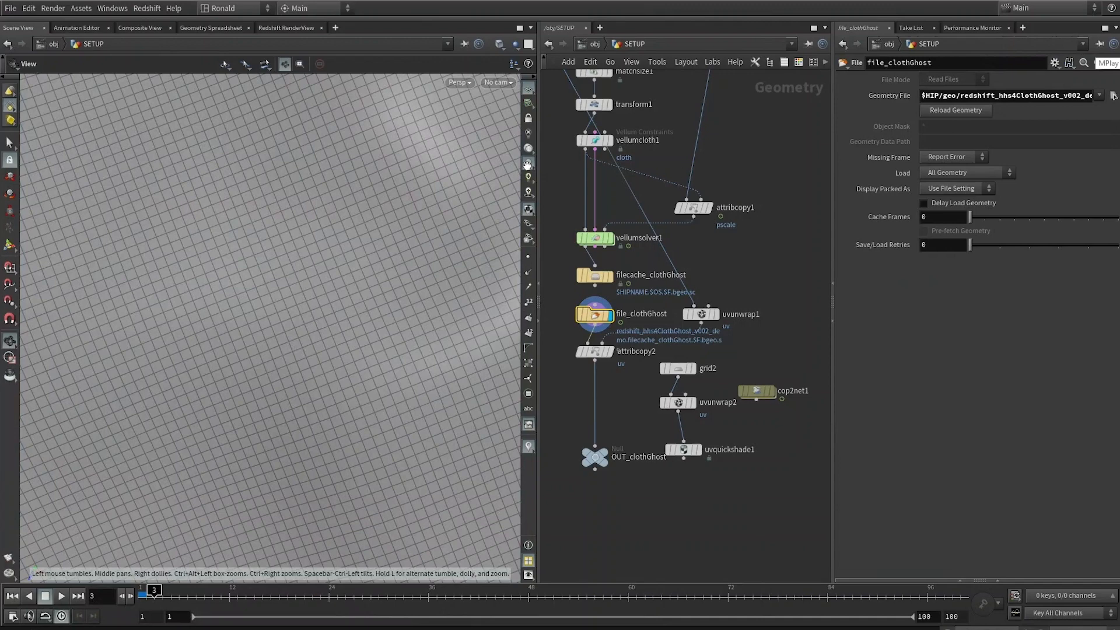
# Step: Frame the ghost and scrub the timeline to review the cached cloth animation
pyautogui.press('f')
pyautogui.hotkey('shift', 'w')
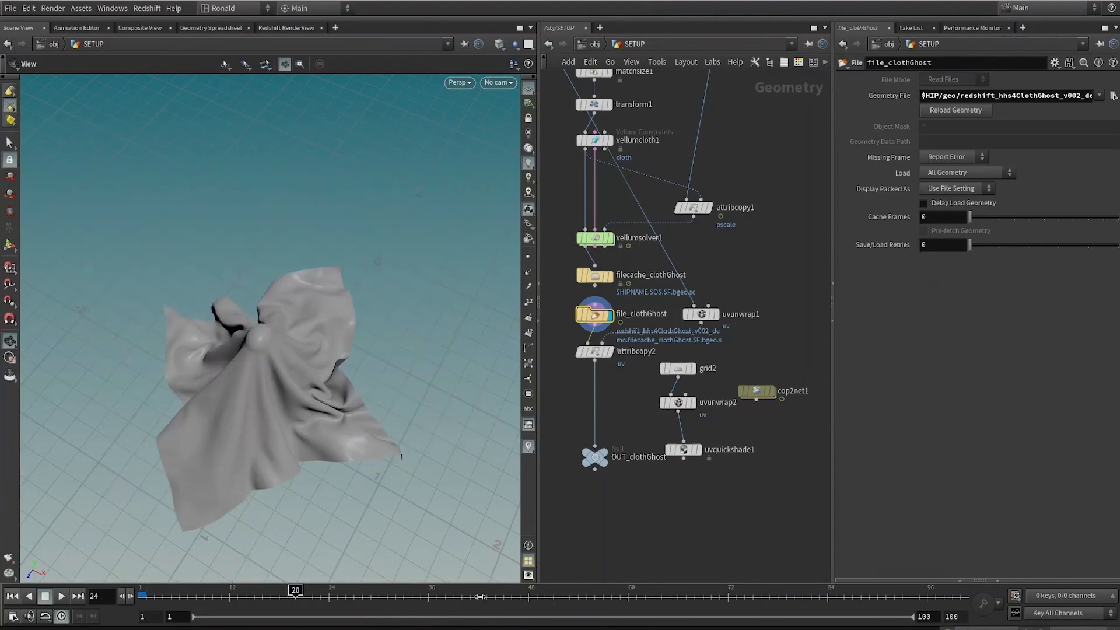
pyautogui.moveTo(277, 395); pyautogui.dragTo(270, 467)
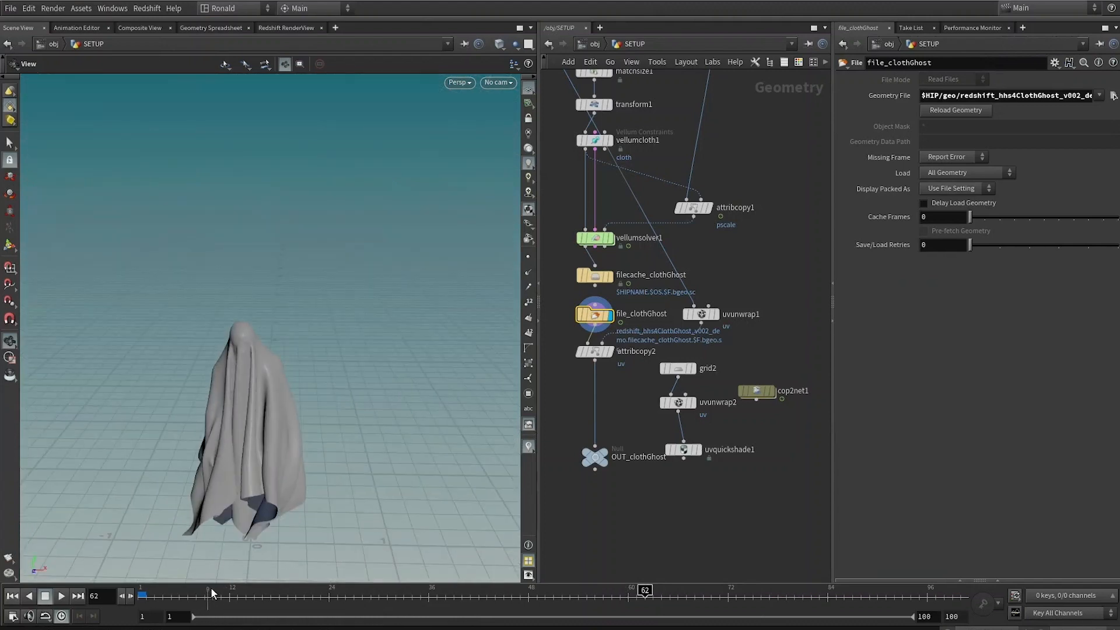
pyautogui.moveTo(214, 592); pyautogui.dragTo(811, 537)
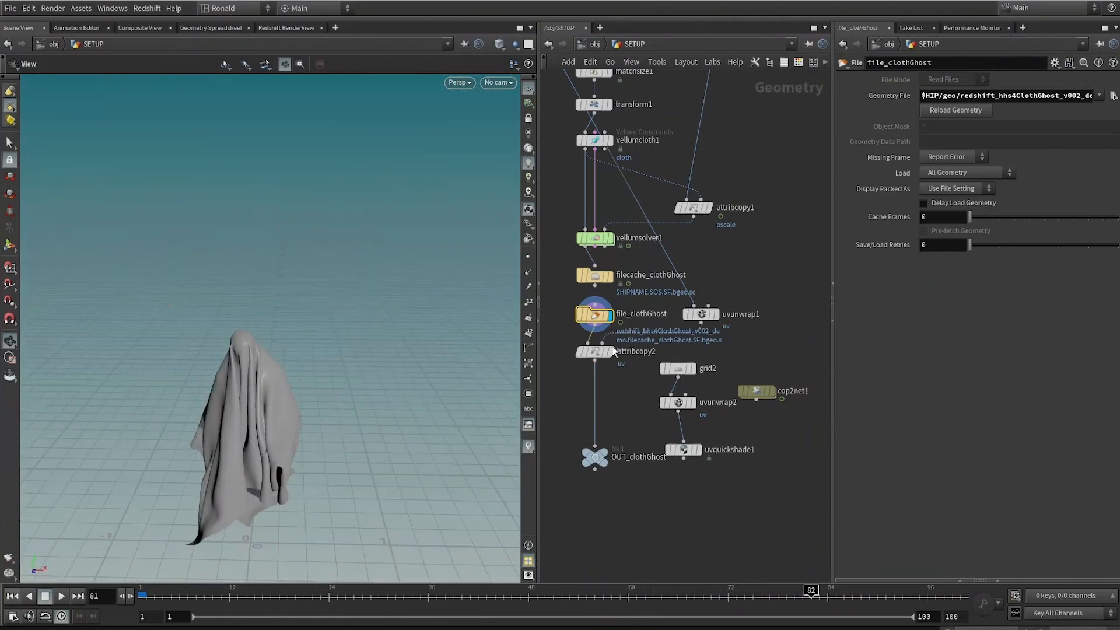
# Step: Display the textured preview grid and frame it in the viewport
pyautogui.click(594, 353)
pyautogui.moveTo(764, 395)
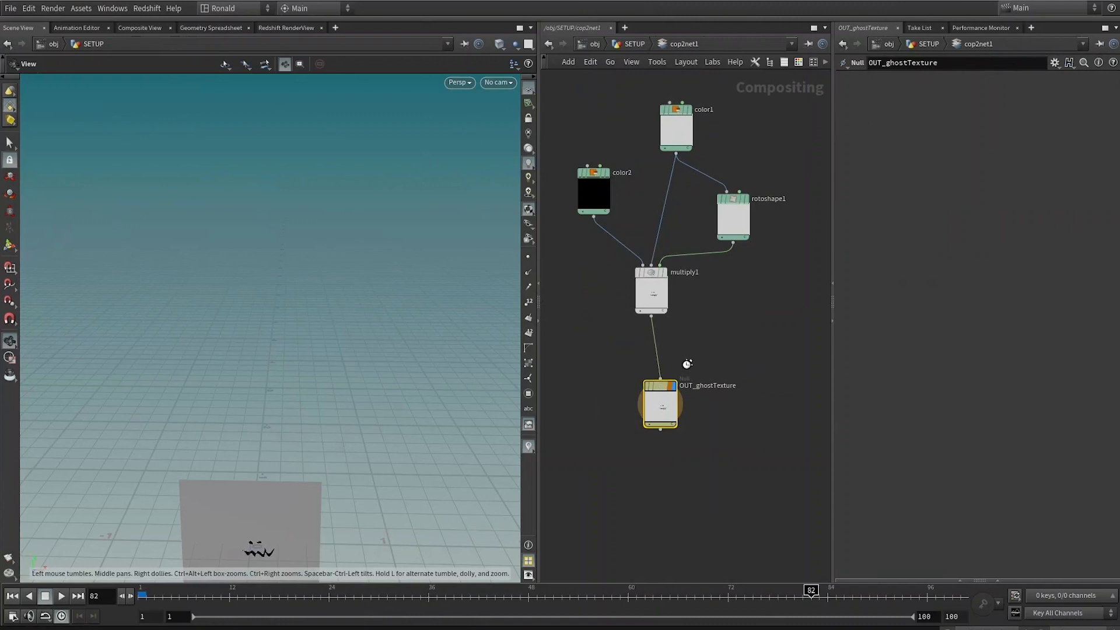
pyautogui.press('f')
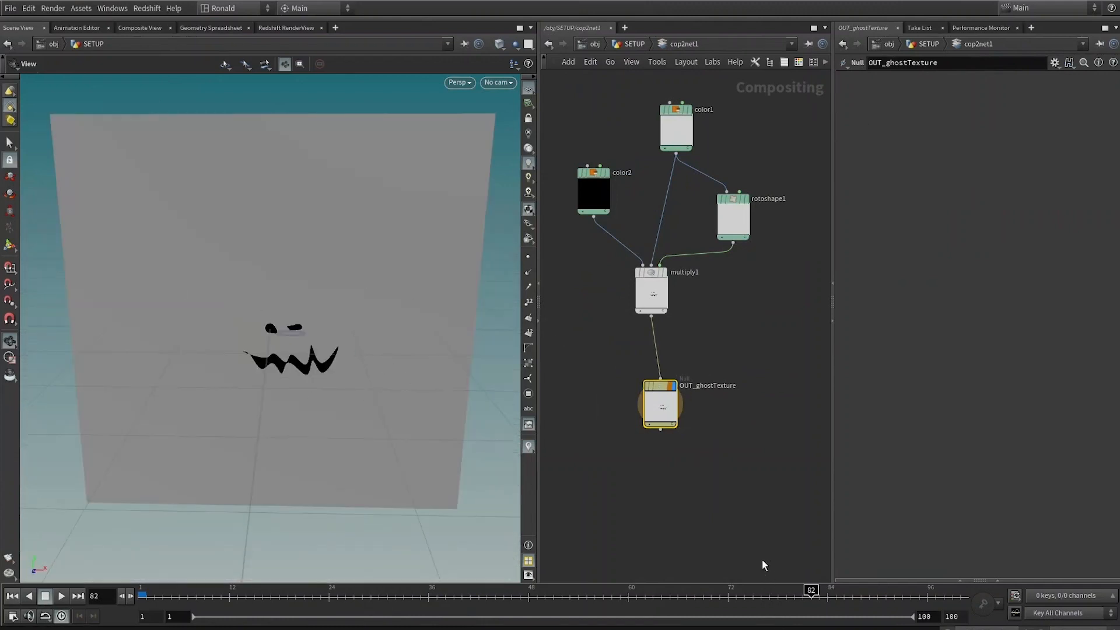
# Step: Return to the SETUP network and align grid2, uvunwrap2 and uvquickshade1 in a column
pyautogui.press('u')
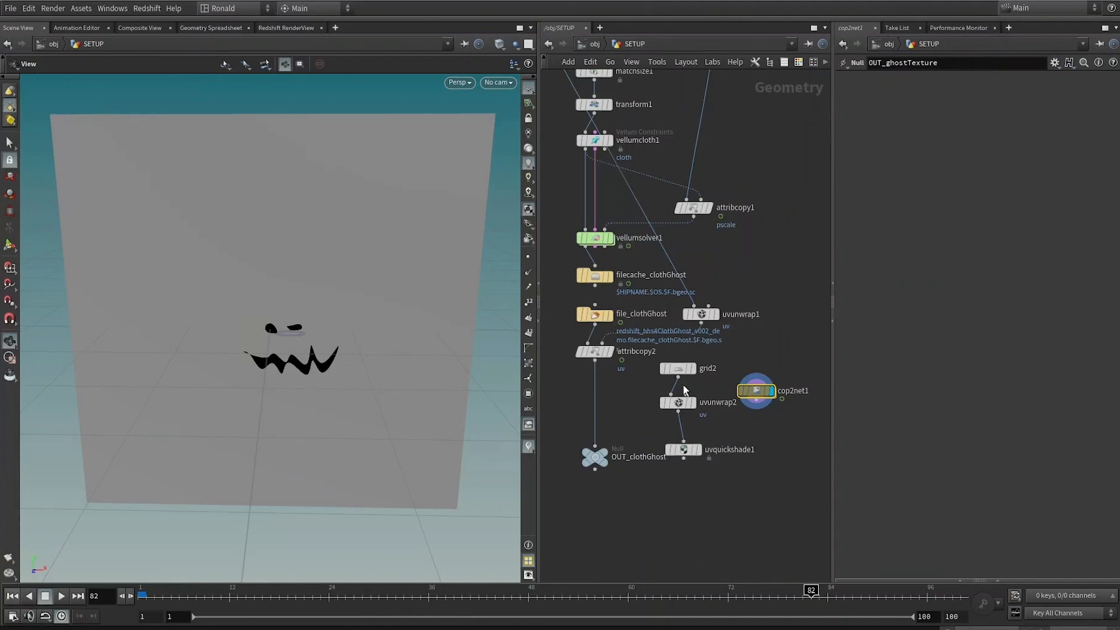
pyautogui.moveTo(707, 465); pyautogui.dragTo(688, 598)
pyautogui.press('a')
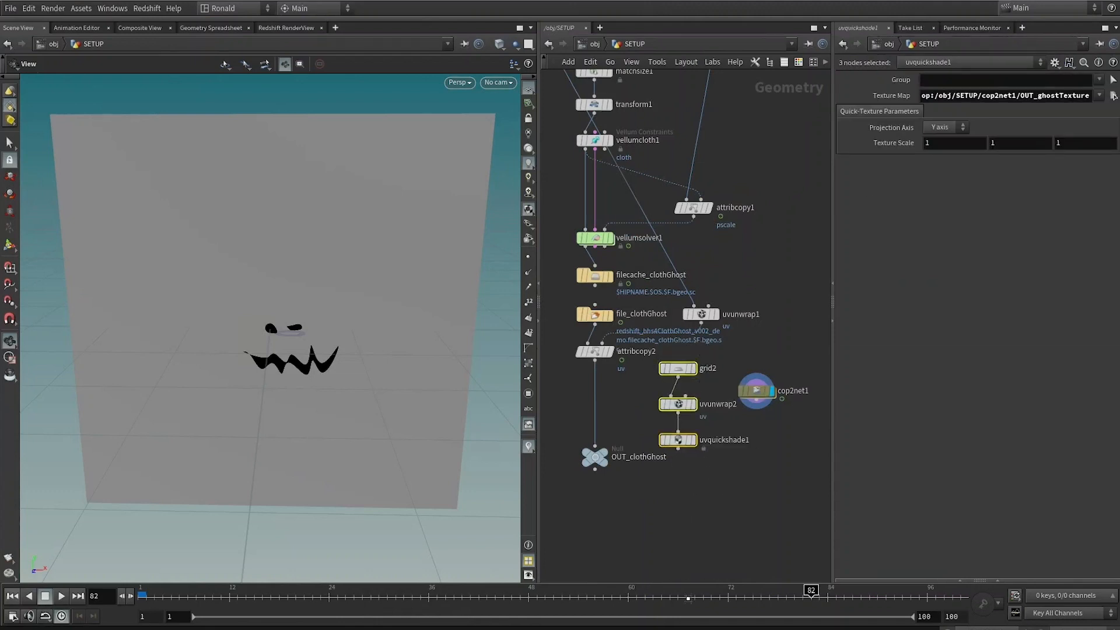
pyautogui.click(649, 476)
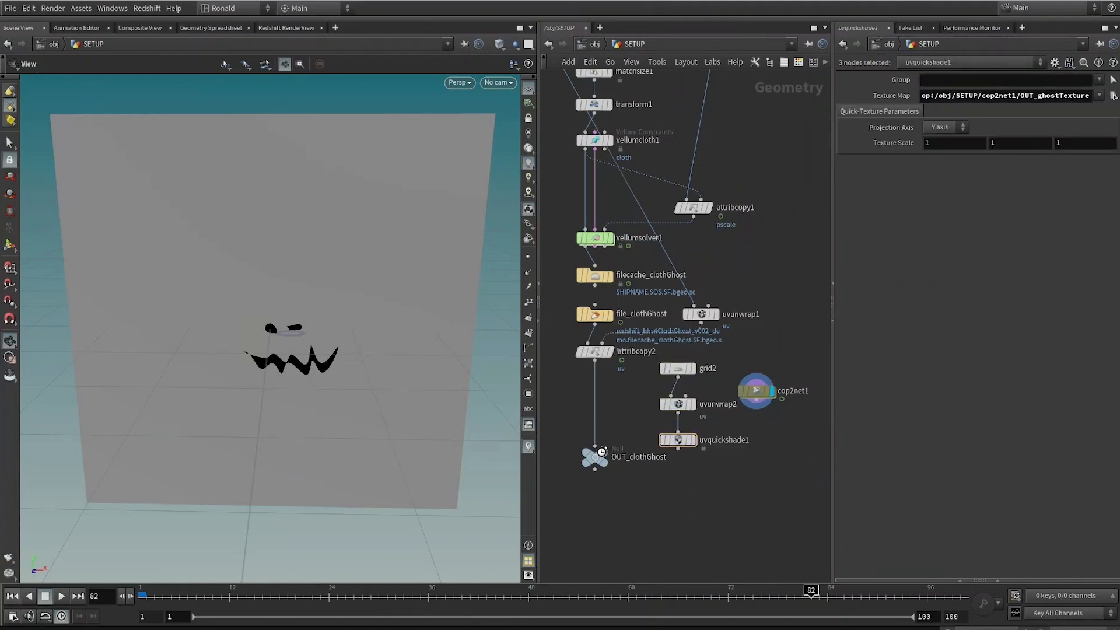
# Step: Step the display through grid2, uvunwrap2 and uvquickshade1 to preview the face texture on the grid
pyautogui.click(693, 370)
pyautogui.click(678, 372)
pyautogui.moveTo(327, 343); pyautogui.dragTo(387, 371)
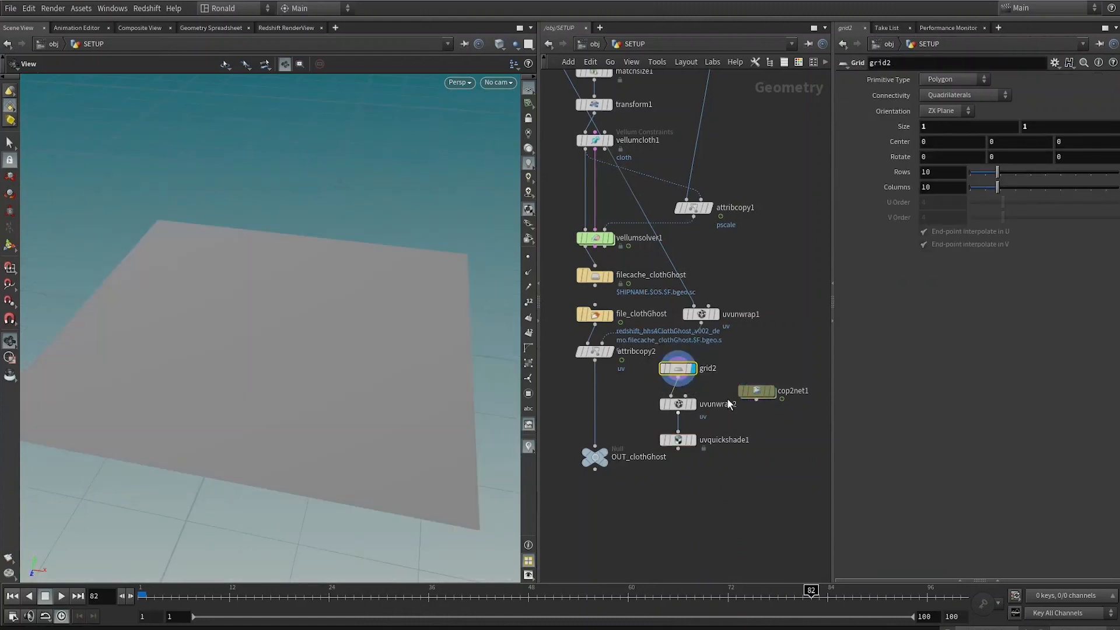
pyautogui.click(693, 404)
pyautogui.click(677, 404)
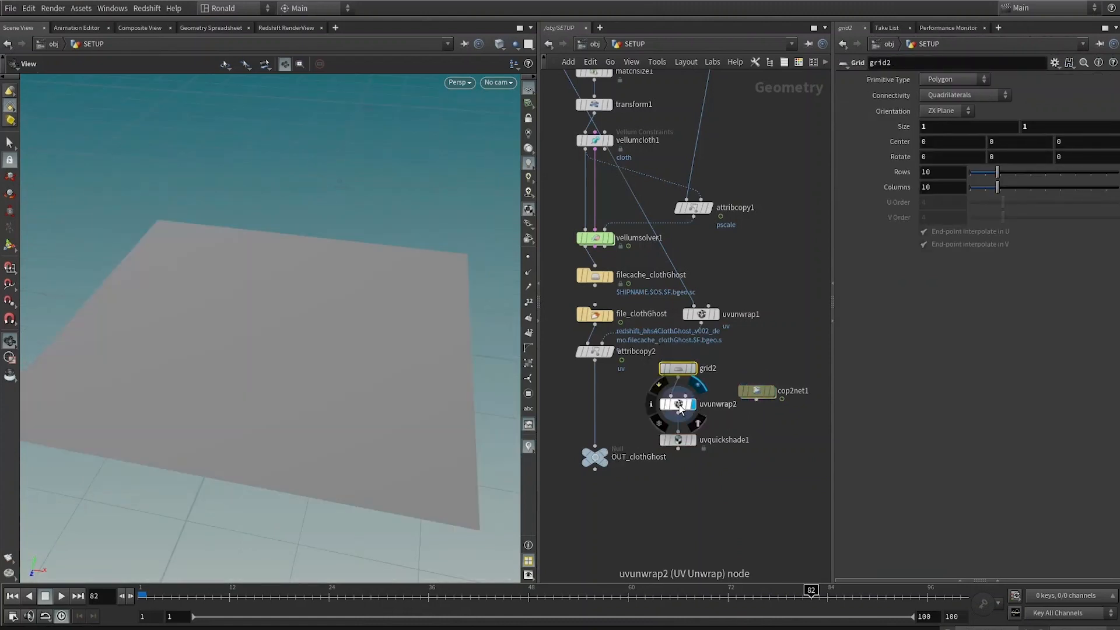
pyautogui.click(693, 439)
pyautogui.click(679, 440)
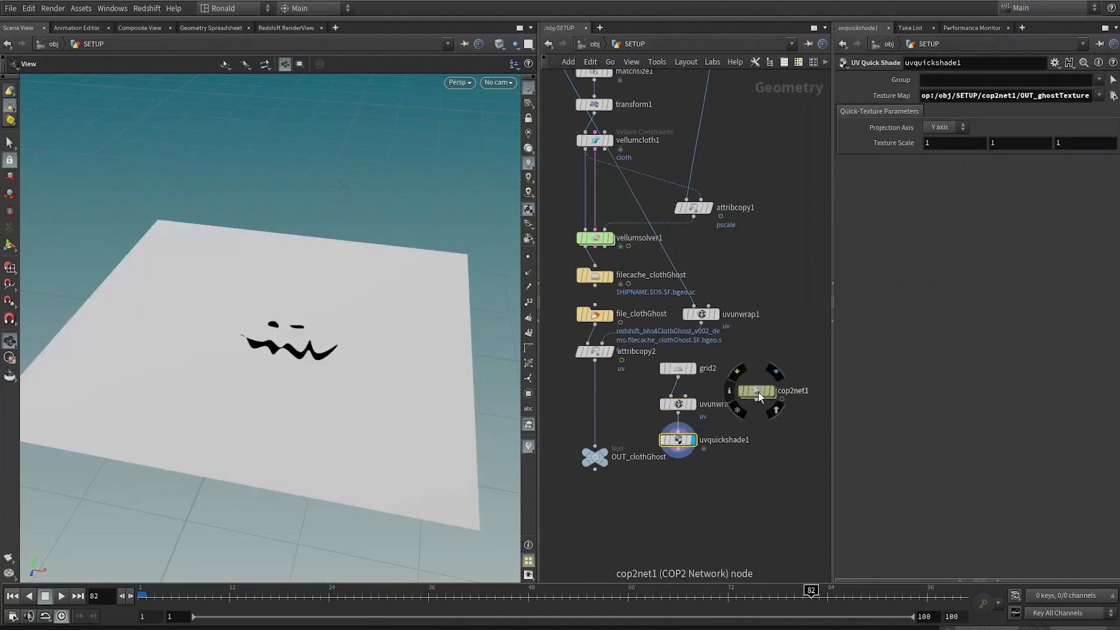
# Step: Set uvquickshade1's Texture Map to the path /obj/SETUP/cop2net1/OUT_ghostTexture
pyautogui.click(939, 95)
pyautogui.write('/obj/SETUP/cop2net1/OUT_ghostTexture')
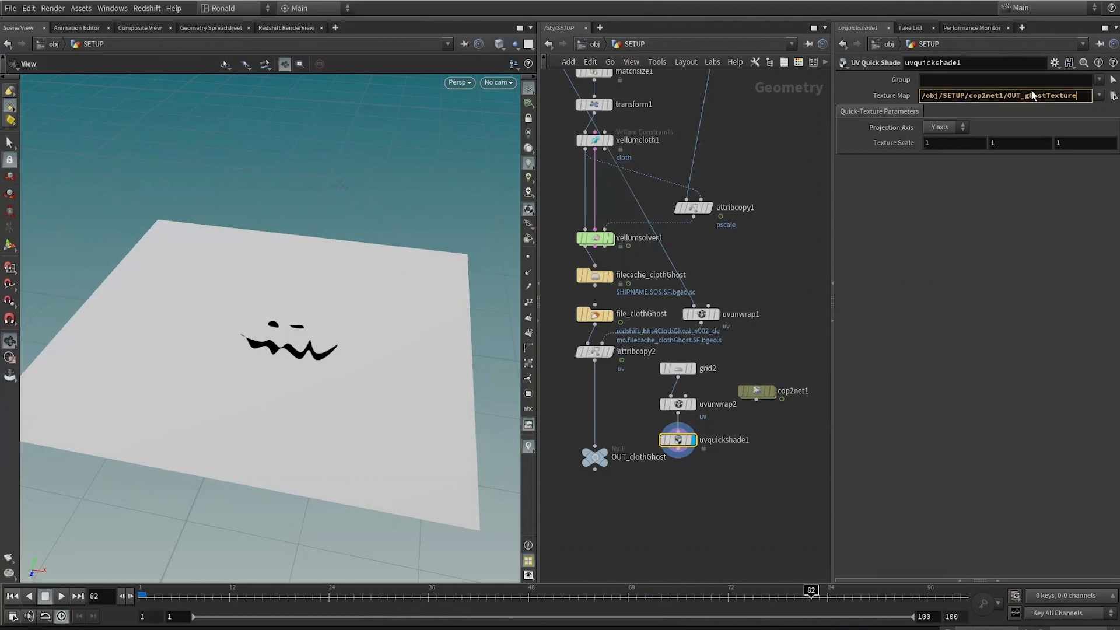
pyautogui.press('Return')
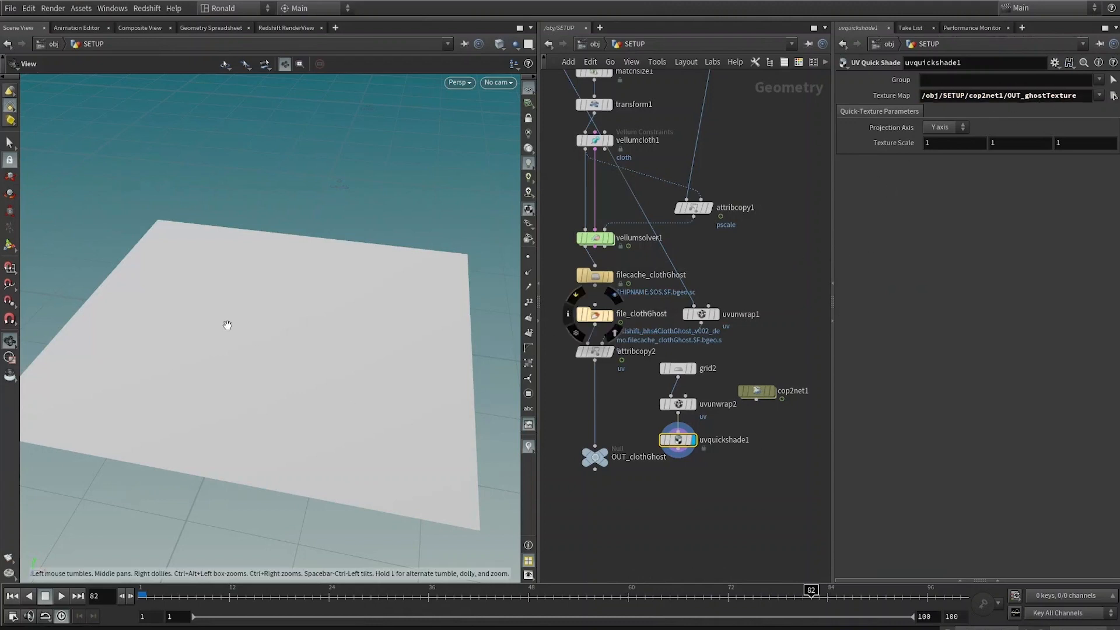
# Step: Prefix uvquickshade1's Texture Map path with op: so it reads the COP texture
pyautogui.click(1041, 96)
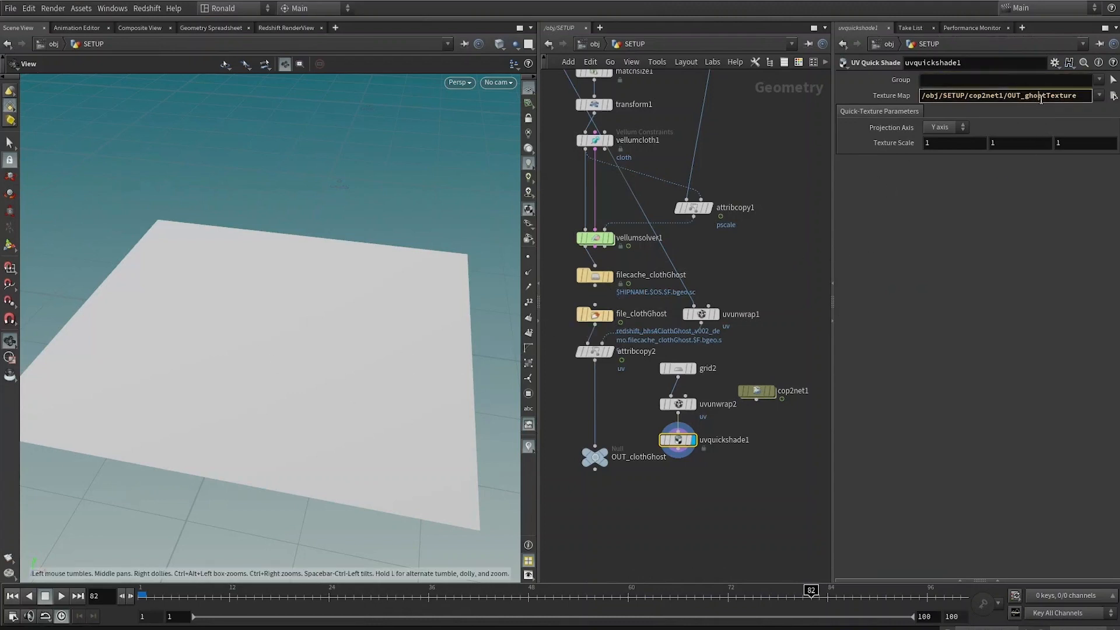
pyautogui.write('op:')
pyautogui.press('Return')
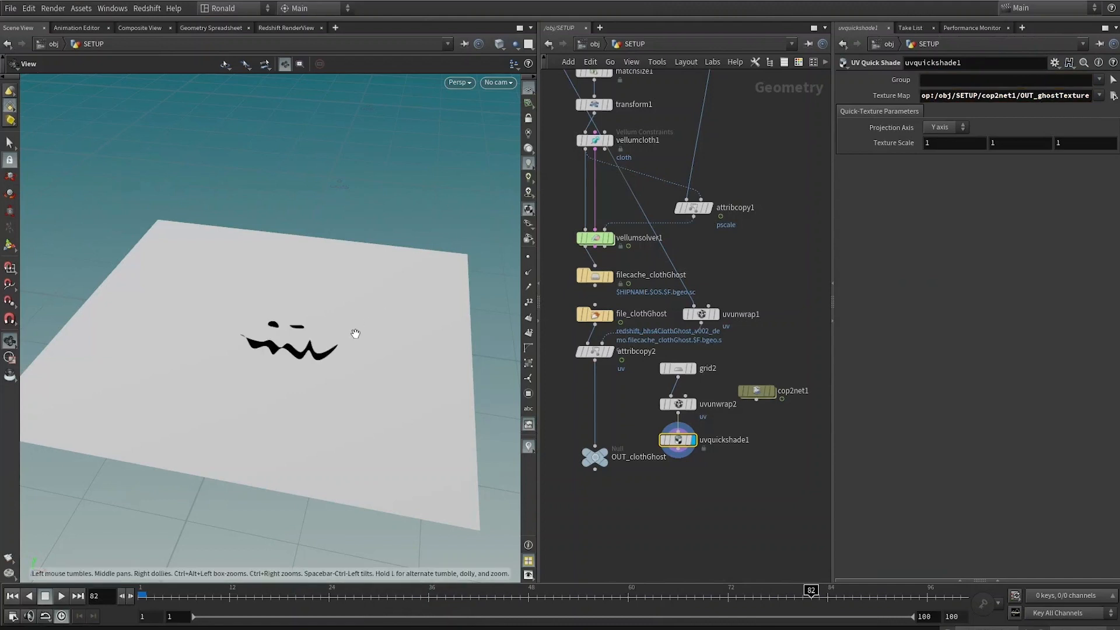
# Step: Wire attribcopy2's output into uvquickshade1 and frame the textured ghost in the viewport
pyautogui.moveTo(355, 332); pyautogui.dragTo(289, 341)
pyautogui.click(675, 431)
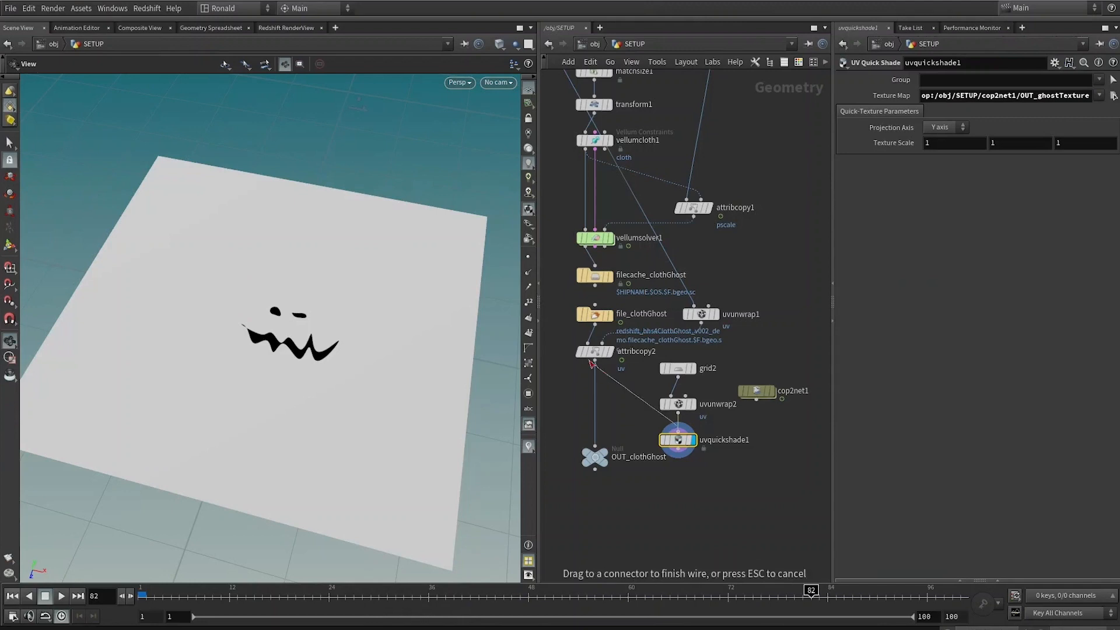
pyautogui.click(595, 360)
pyautogui.press('f')
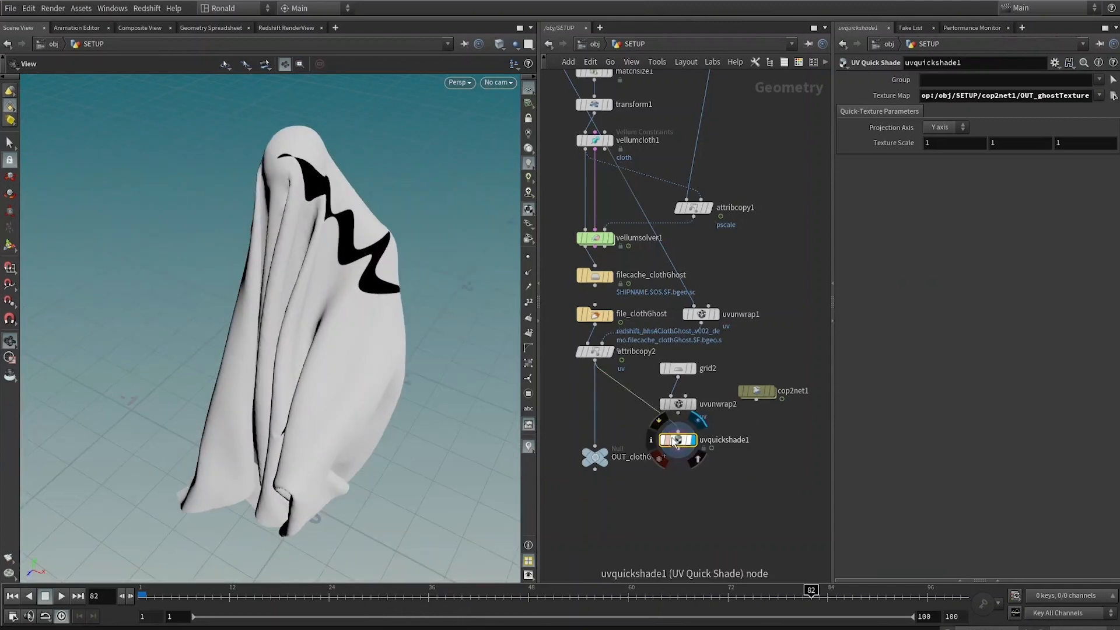
# Step: Insert uvquickshade1 into the main chain between attribcopy2 and OUT_clothGhost
pyautogui.moveTo(678, 439); pyautogui.dragTo(561, 395)
pyautogui.moveTo(622, 399); pyautogui.dragTo(697, 430, button='middle')
pyautogui.moveTo(795, 484); pyautogui.dragTo(753, 452, button='middle')
pyautogui.scroll(-2, 749, 447)
pyautogui.moveTo(245, 273); pyautogui.dragTo(169, 261, button='middle')
pyautogui.scroll(-3, 238, 267)
pyautogui.moveTo(779, 402)
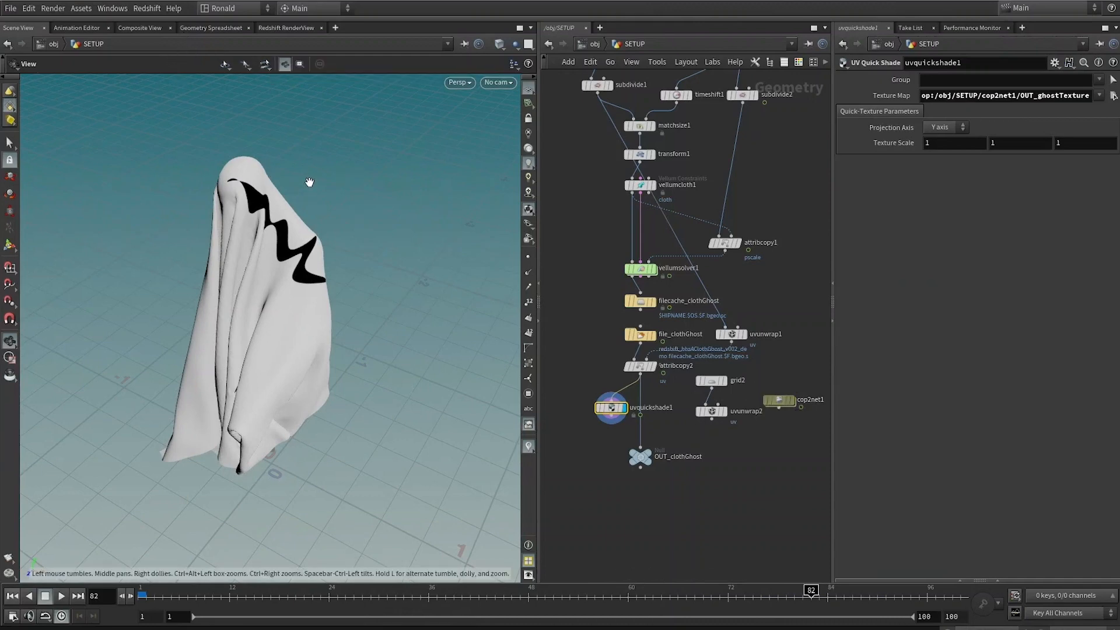
# Step: Split the viewer and turn the lower pane into a Composite View
pyautogui.hotkey('alt', ']')
pyautogui.click(59, 308)
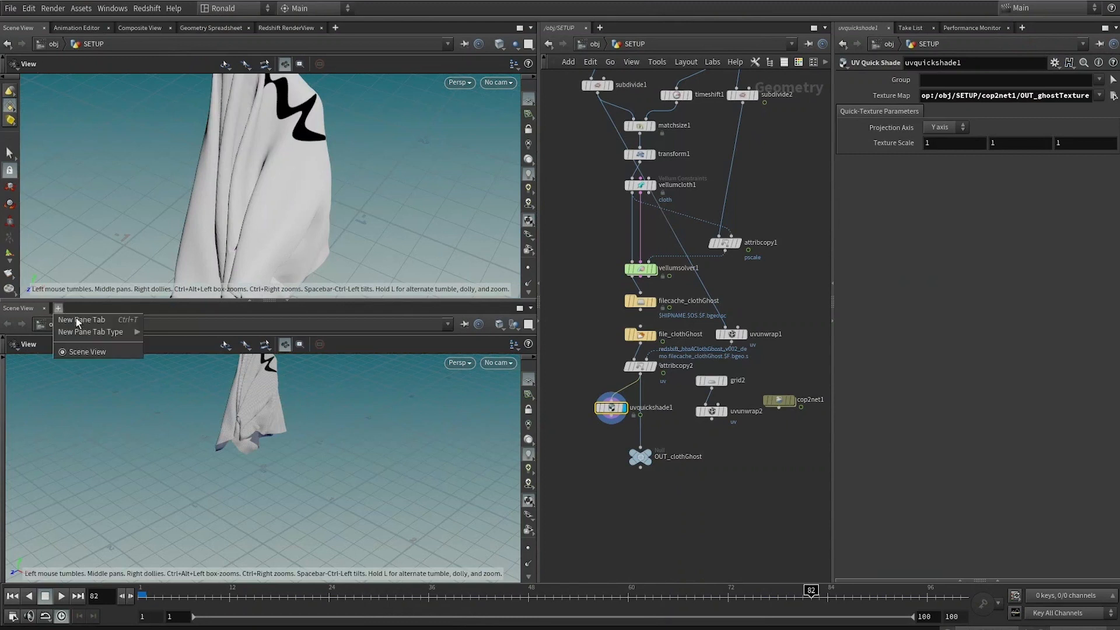
pyautogui.moveTo(90, 331)
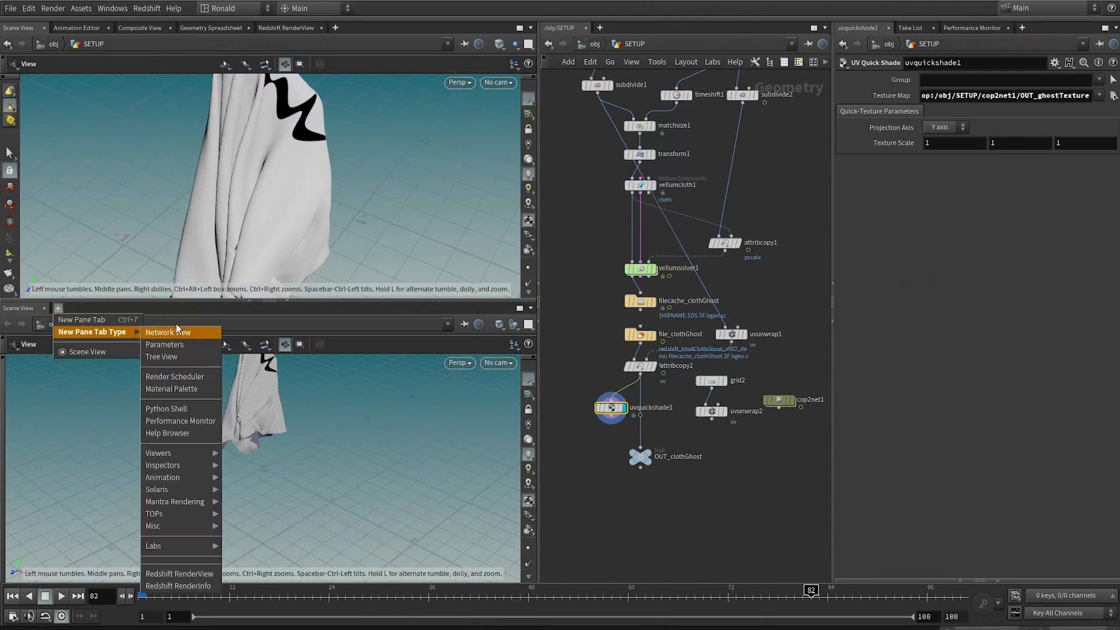
pyautogui.moveTo(205, 455)
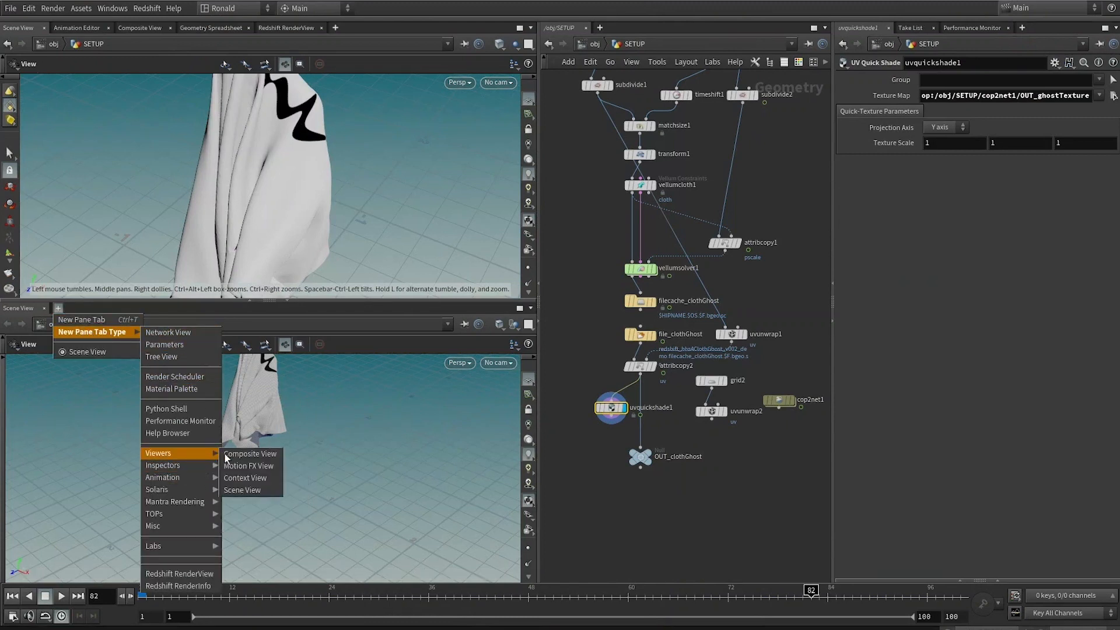
pyautogui.click(245, 454)
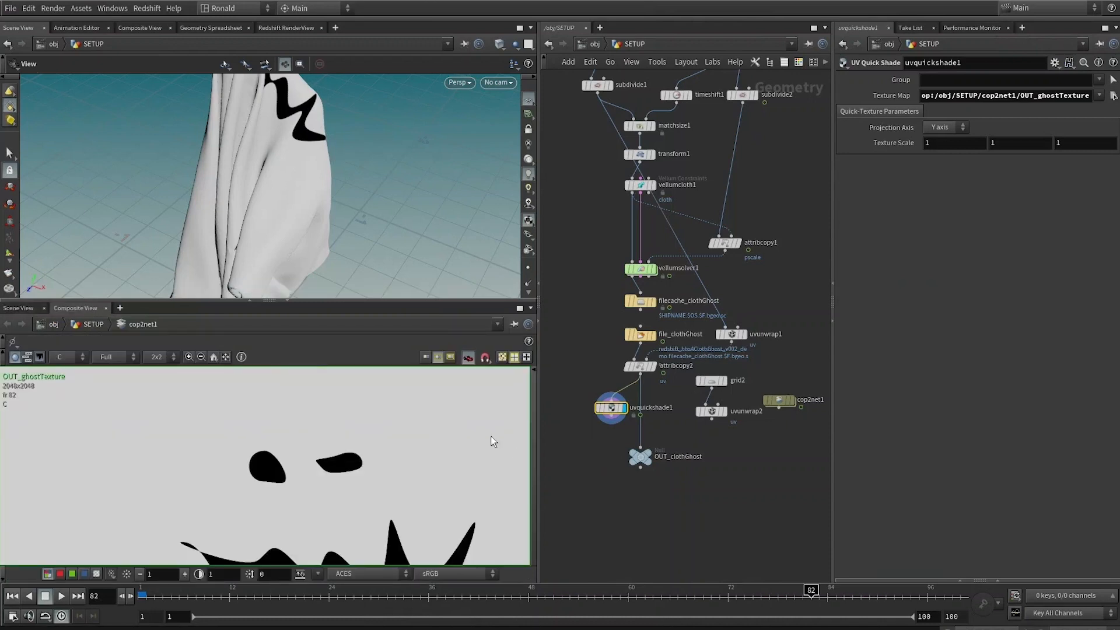
# Step: Inside cop2net1, insert a Transform node between roto shape1 and multiply1
pyautogui.scroll(-3, 440, 452)
pyautogui.moveTo(303, 163); pyautogui.dragTo(315, 280, button='middle')
pyautogui.scroll(-2, 315, 280)
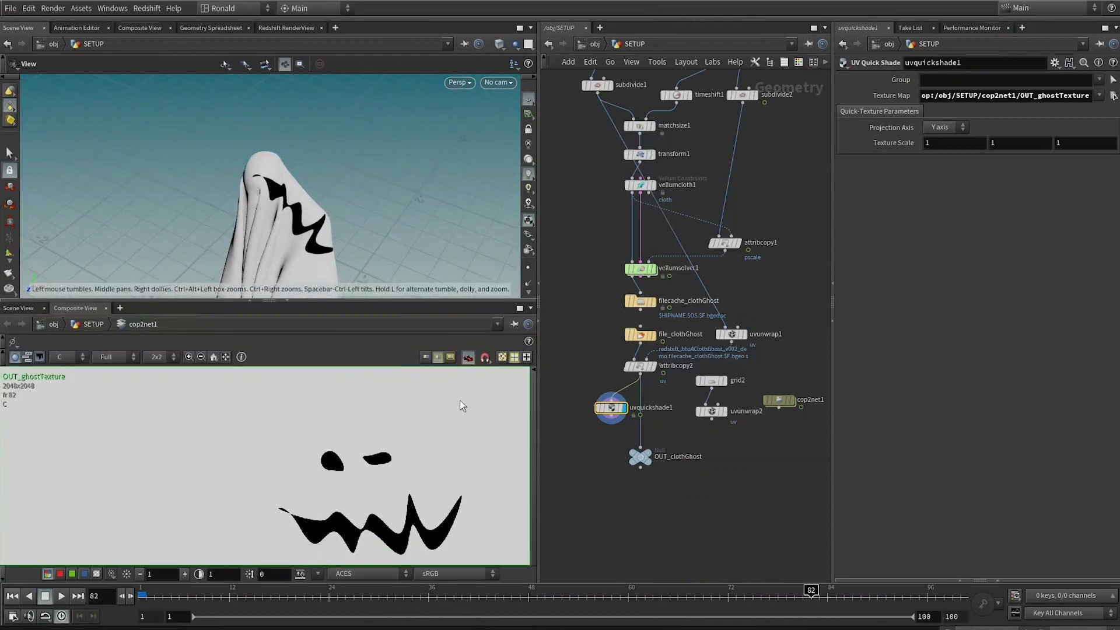
pyautogui.scroll(-2, 434, 484)
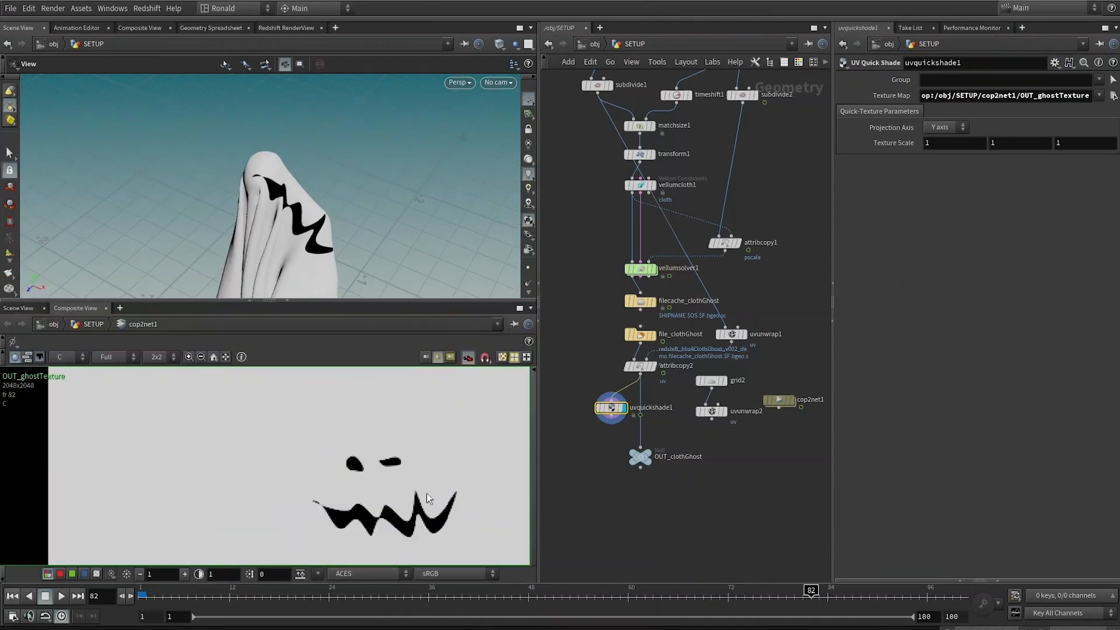
pyautogui.doubleClick(779, 401)
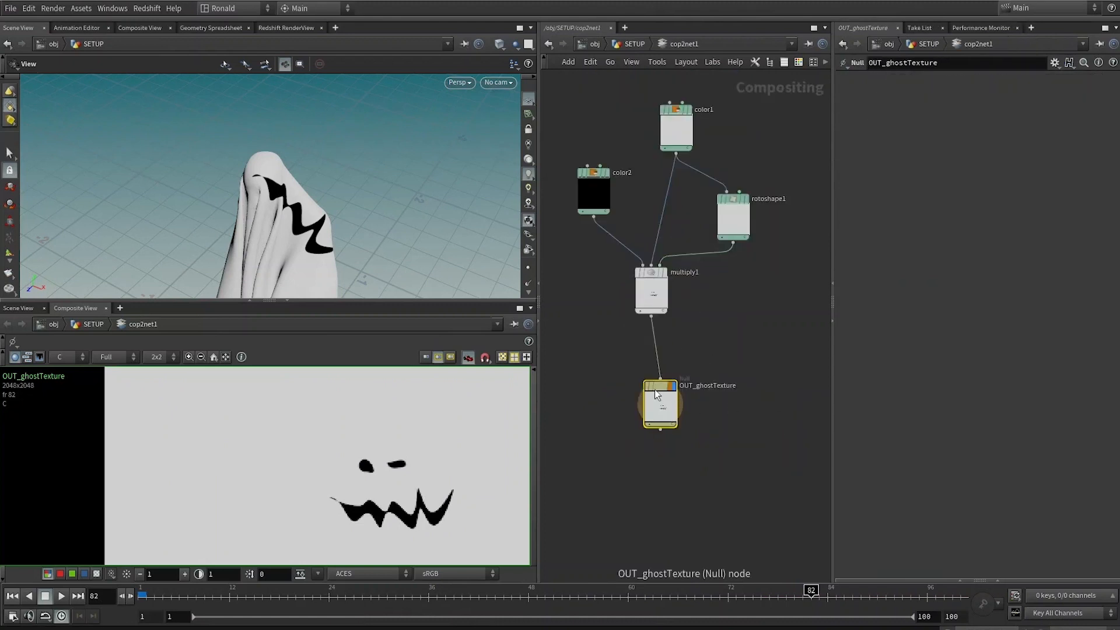
pyautogui.moveTo(660, 406); pyautogui.dragTo(665, 428)
pyautogui.press('Tab')
pyautogui.write('tra')
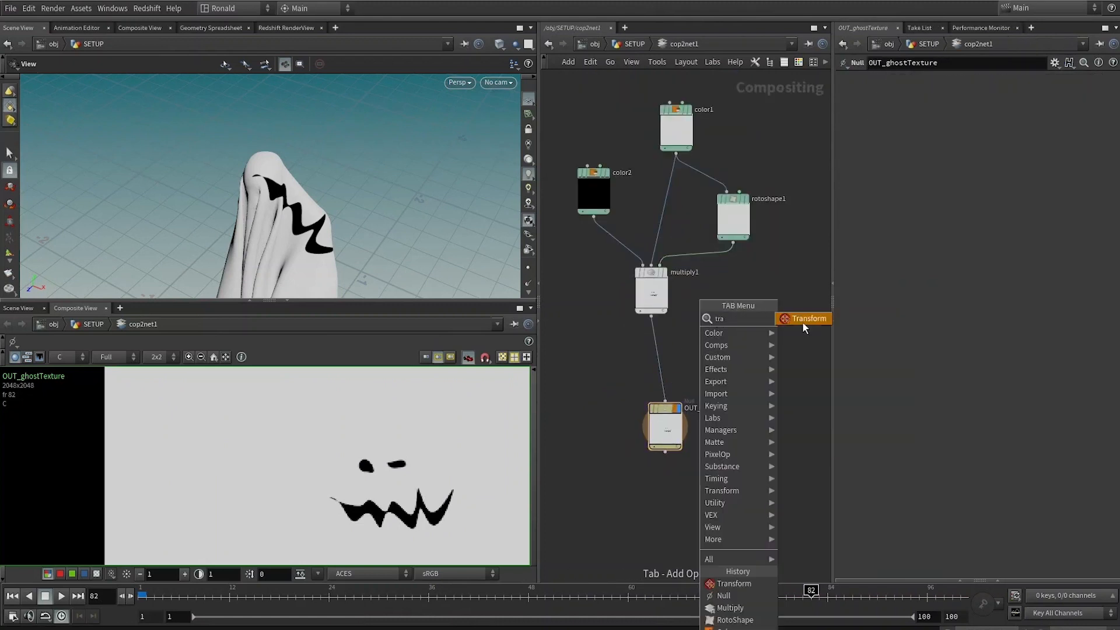
pyautogui.click(803, 322)
pyautogui.click(676, 345)
pyautogui.moveTo(676, 344); pyautogui.dragTo(735, 253)
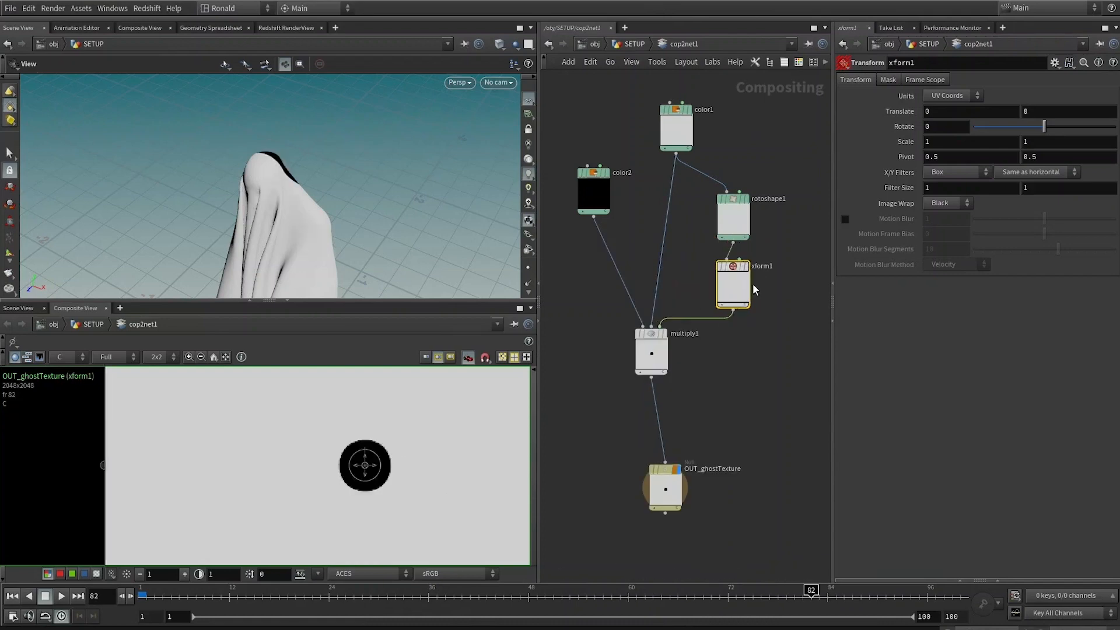
# Step: Switch xform1's units to Pixels and move the face to about -217, 97 pixels
pyautogui.click(960, 99)
pyautogui.click(952, 120)
pyautogui.moveTo(367, 465); pyautogui.dragTo(312, 442)
# Step: Set xform1's scale to 0.5 in both directions
pyautogui.doubleClick(934, 142)
pyautogui.write('.5')
pyautogui.press('Tab')
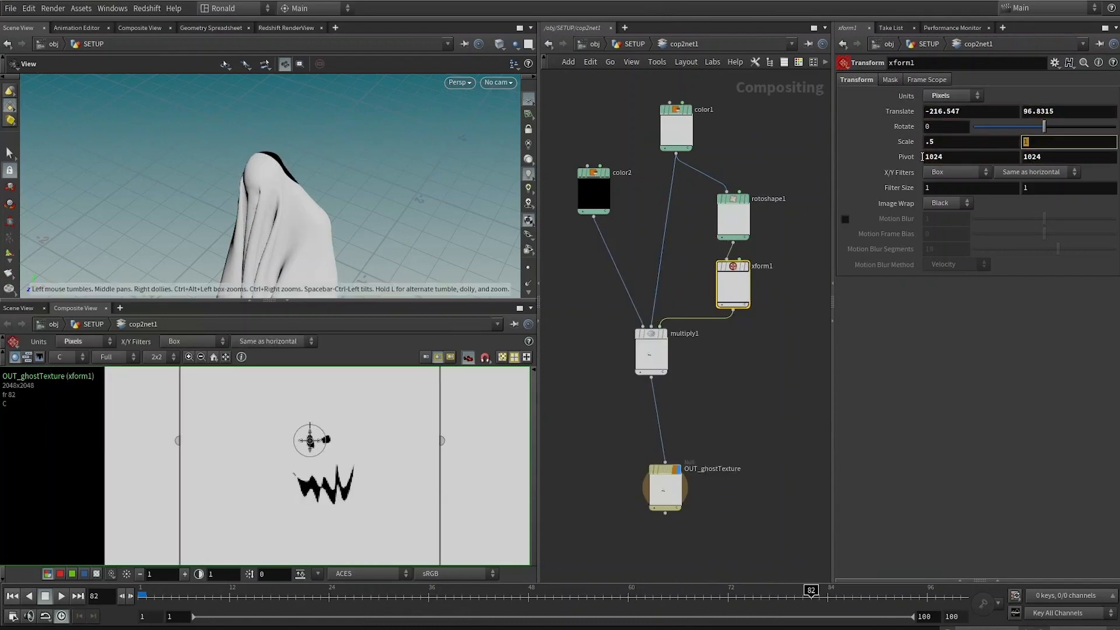
pyautogui.write('.5')
pyautogui.press('Return')
# Step: Set xform1's rotation to 90 degrees
pyautogui.click(717, 429)
pyautogui.press('u')
pyautogui.moveTo(275, 169); pyautogui.dragTo(309, 227)
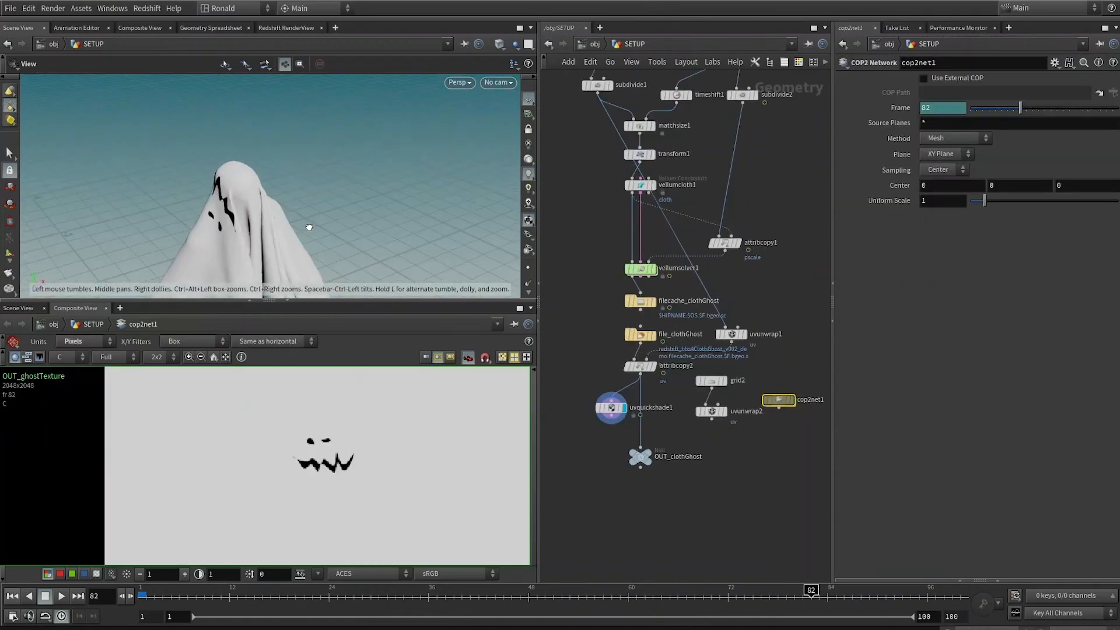
pyautogui.doubleClick(780, 400)
pyautogui.moveTo(667, 492); pyautogui.dragTo(653, 434)
pyautogui.doubleClick(931, 128)
pyautogui.write('90')
pyautogui.press('Return')
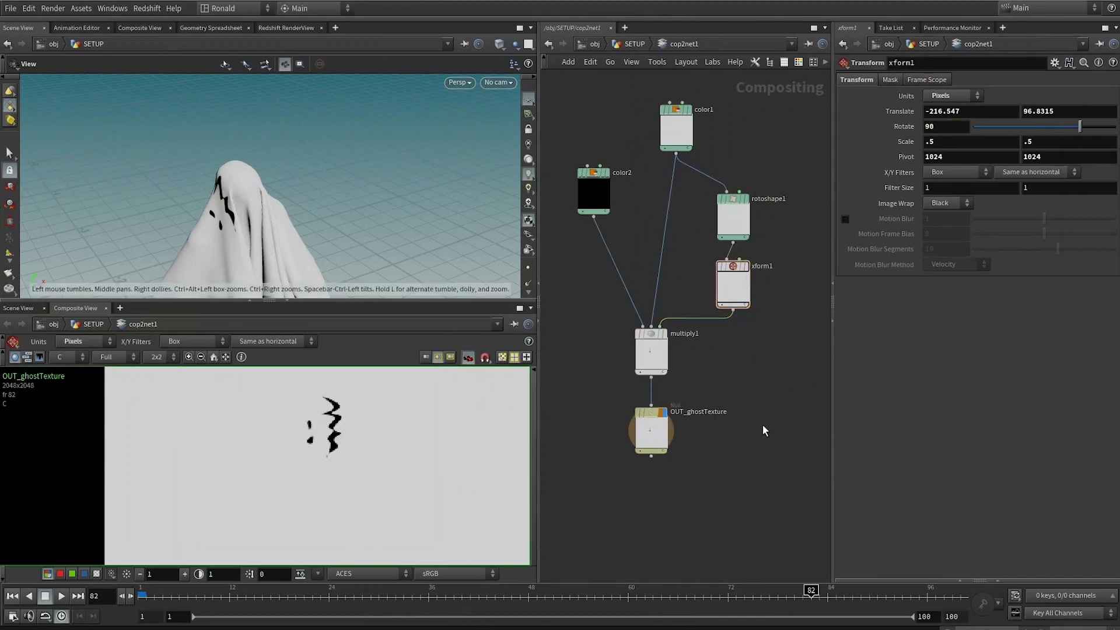
# Step: Set xform1's rotation to -90 and its scale to 0.3 in both directions
pyautogui.press('u')
pyautogui.doubleClick(779, 401)
pyautogui.press('u')
pyautogui.doubleClick(779, 400)
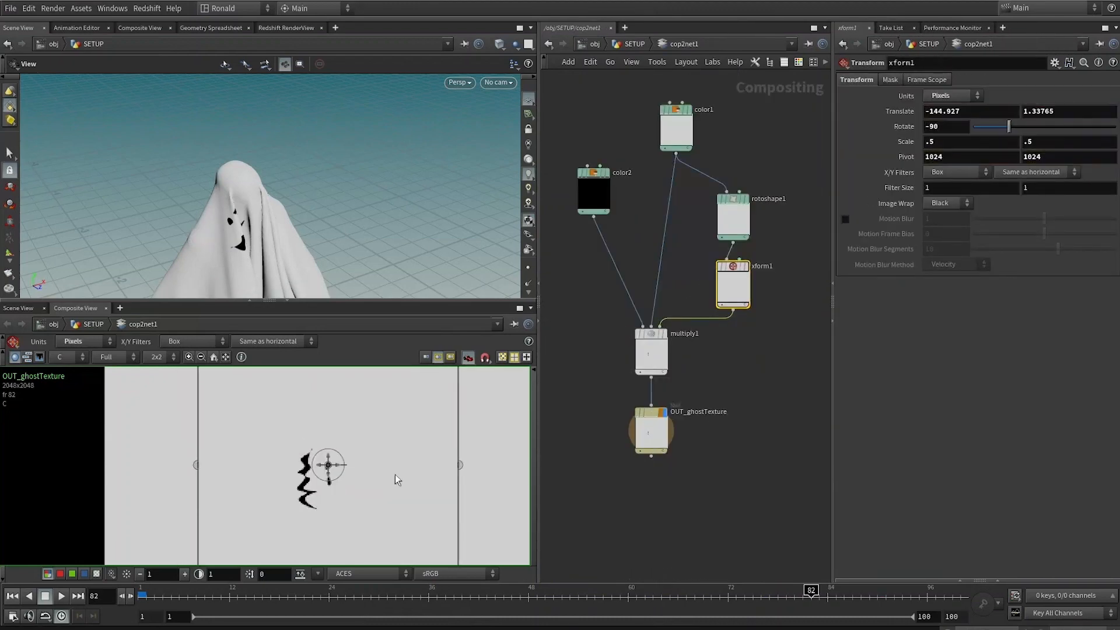
pyautogui.write('3')
pyautogui.press('Tab')
pyautogui.write('.3')
pyautogui.click(774, 472)
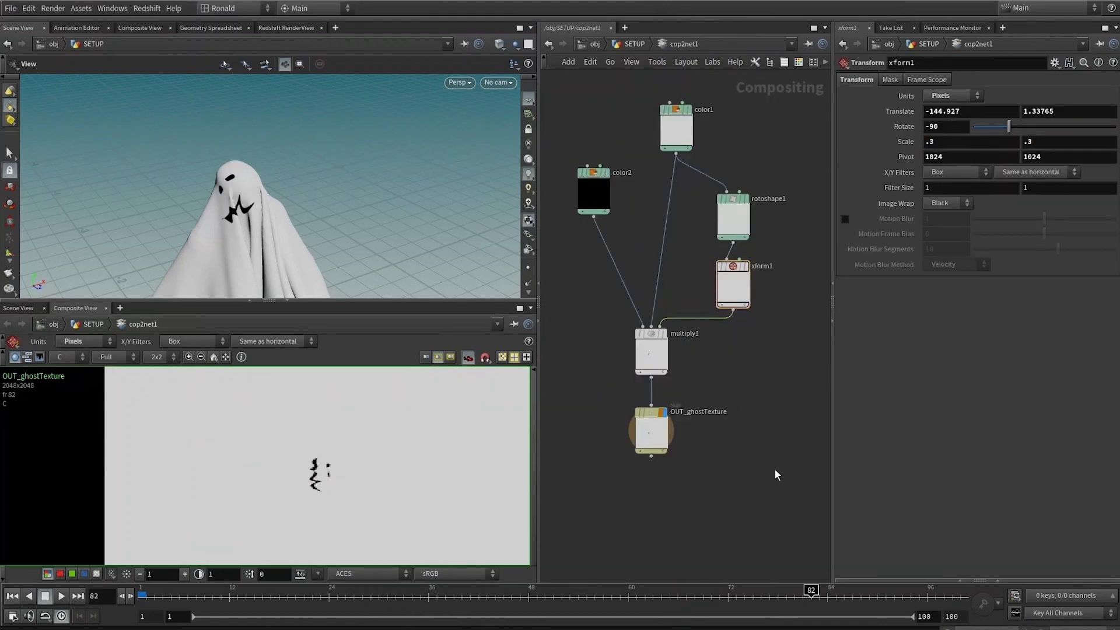
# Step: Move the face slightly lower with xform1's handle
pyautogui.press('u')
pyautogui.doubleClick(780, 406)
pyautogui.click(733, 284)
pyautogui.moveTo(328, 465); pyautogui.dragTo(334, 490)
# Step: Check the face placement on the ghost at different frames in the viewport
pyautogui.press('u')
pyautogui.doubleClick(778, 401)
pyautogui.press('u')
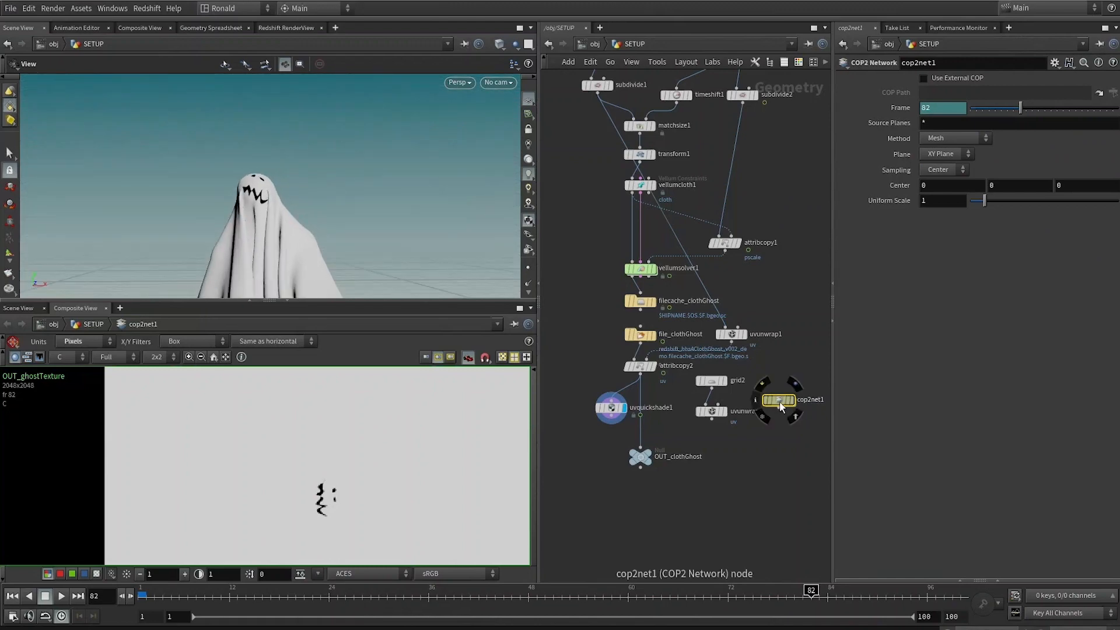
pyautogui.doubleClick(779, 400)
pyautogui.press('u')
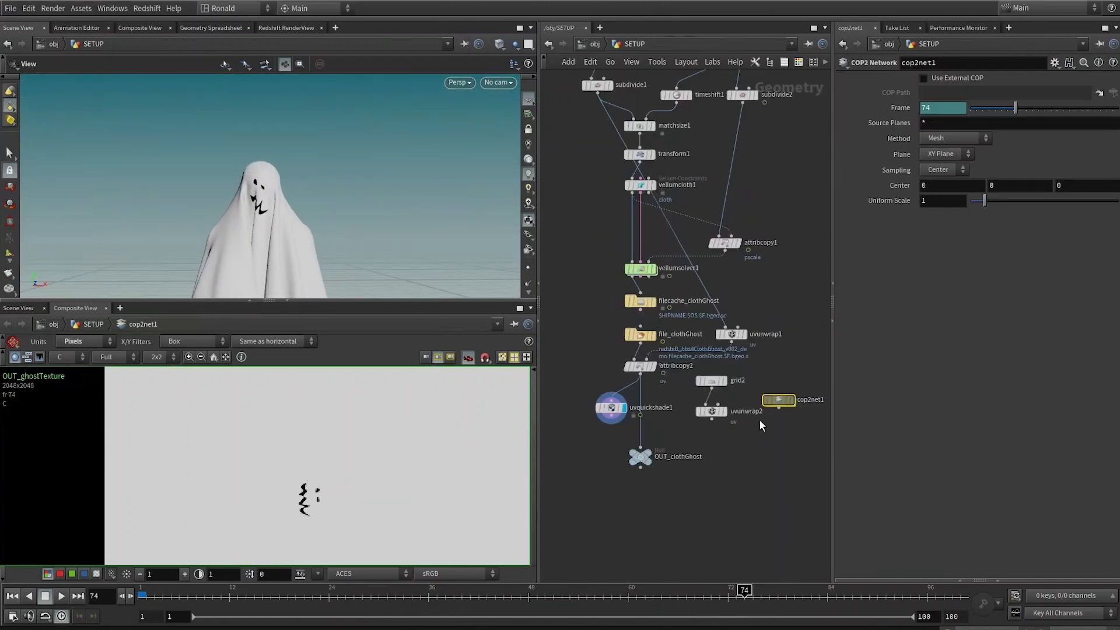
pyautogui.doubleClick(779, 400)
pyautogui.press('u')
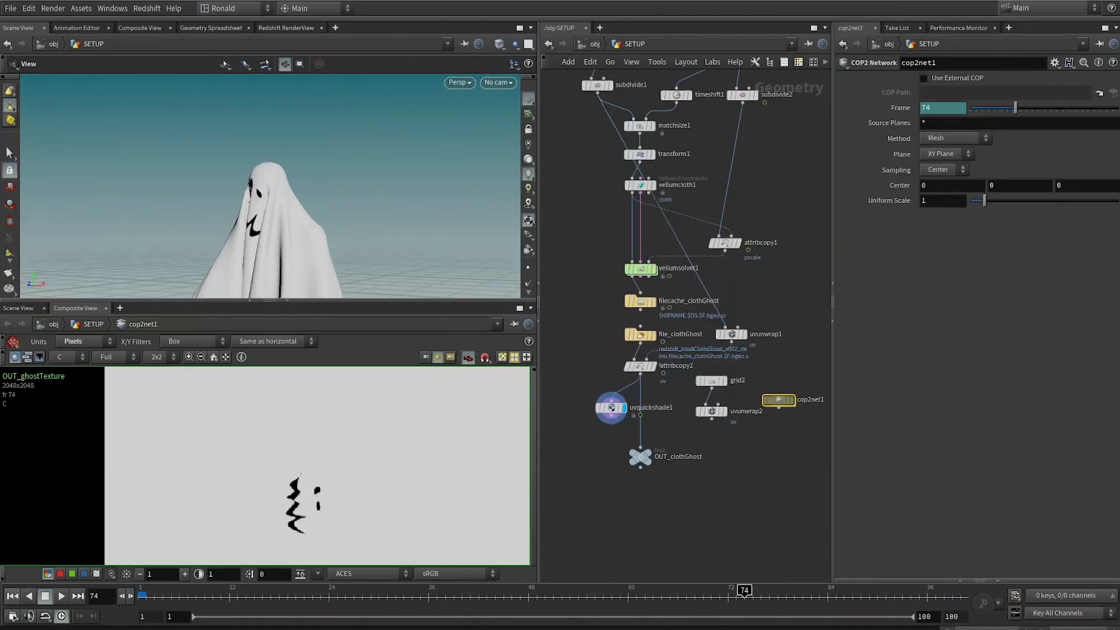
pyautogui.hotkey('ctrl', 'b')
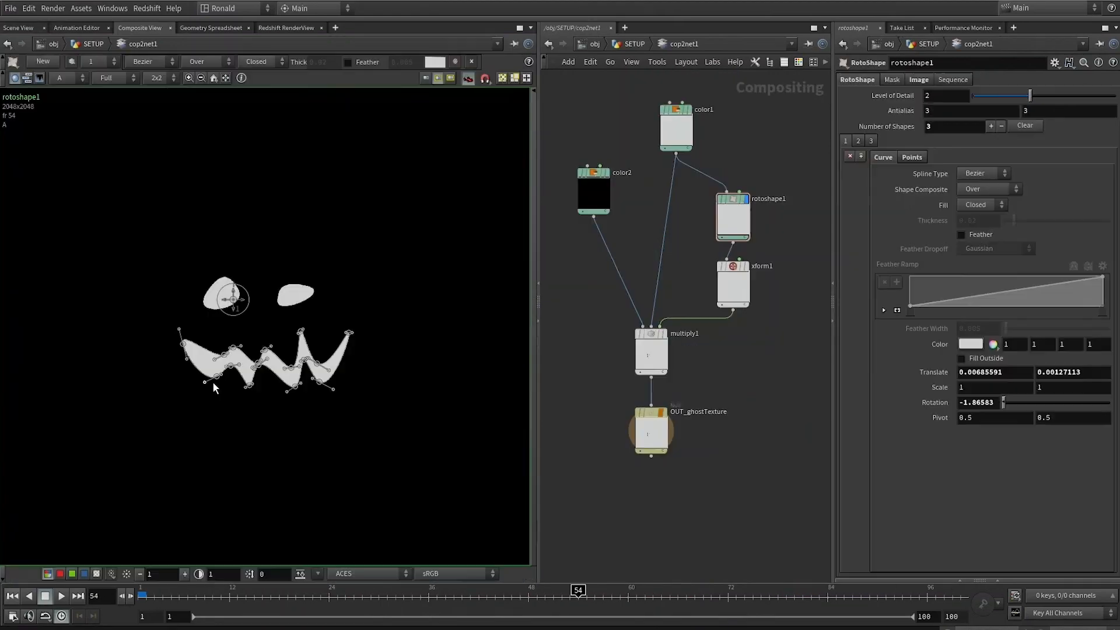
# Step: Drag the mouth shape's lower points down in roto shape1 to lengthen the fangs
pyautogui.moveTo(216, 377); pyautogui.dragTo(204, 465)
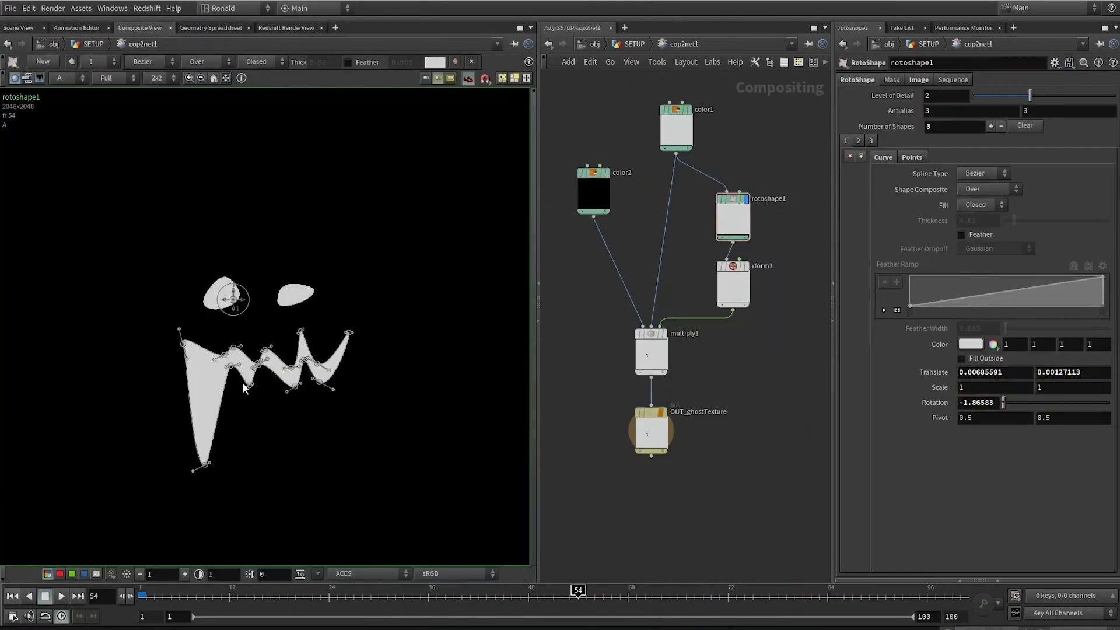
pyautogui.moveTo(249, 386); pyautogui.dragTo(249, 507)
pyautogui.moveTo(230, 366); pyautogui.dragTo(219, 434)
pyautogui.moveTo(257, 365); pyautogui.dragTo(279, 462)
pyautogui.moveTo(295, 387); pyautogui.dragTo(321, 469)
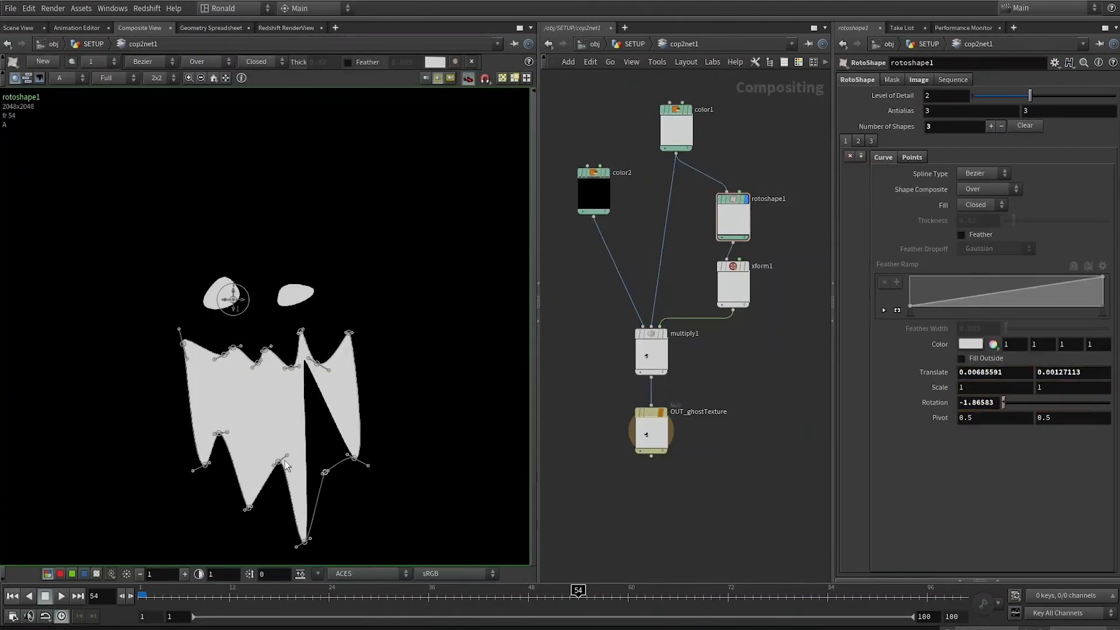
pyautogui.moveTo(304, 541); pyautogui.dragTo(347, 535)
# Step: Review the ghost at the last frame and revisit roto shape1's points in the Composite View
pyautogui.press('u')
pyautogui.click(17, 28)
pyautogui.press('Up')
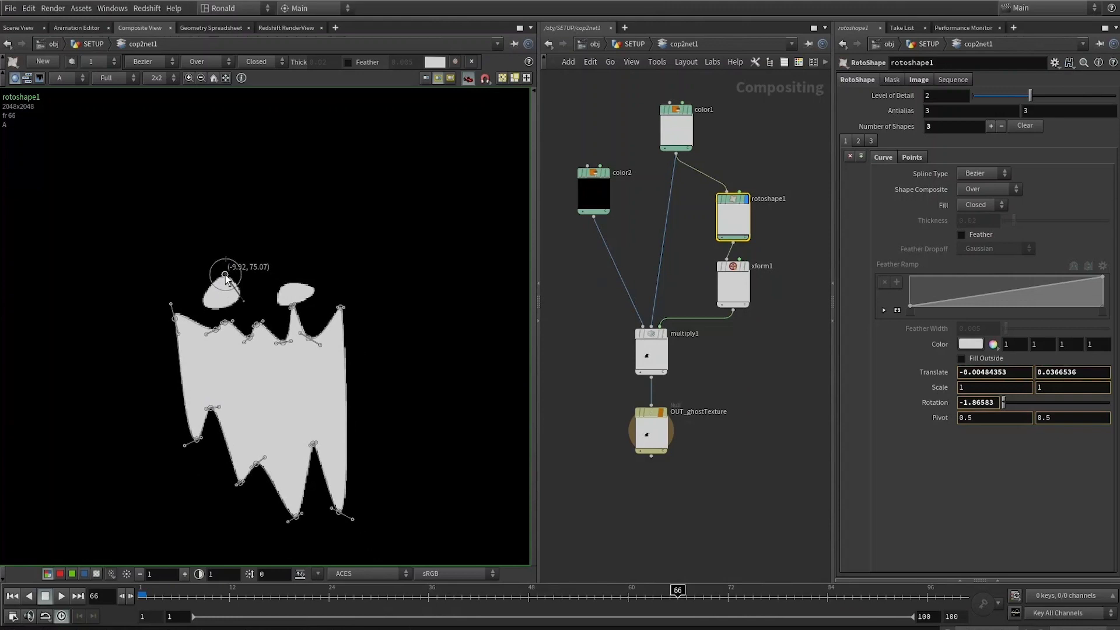
pyautogui.moveTo(225, 275); pyautogui.dragTo(238, 298)
pyautogui.click(858, 141)
pyautogui.click(92, 62)
pyautogui.click(95, 87)
pyautogui.click(226, 294)
pyautogui.click(313, 369)
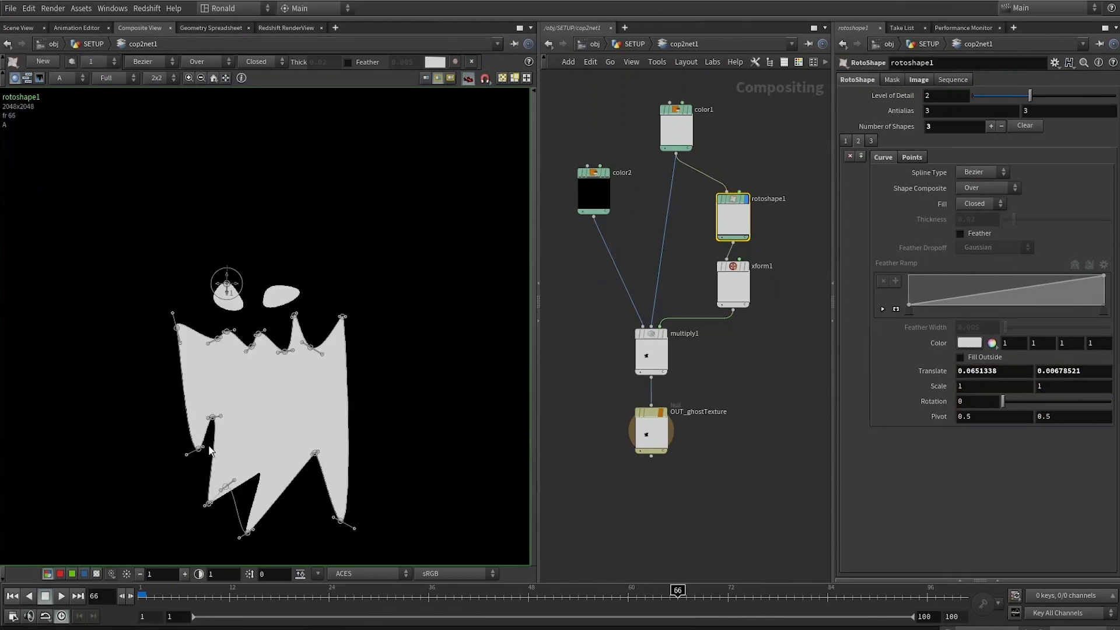
pyautogui.press('u')
pyautogui.click(21, 29)
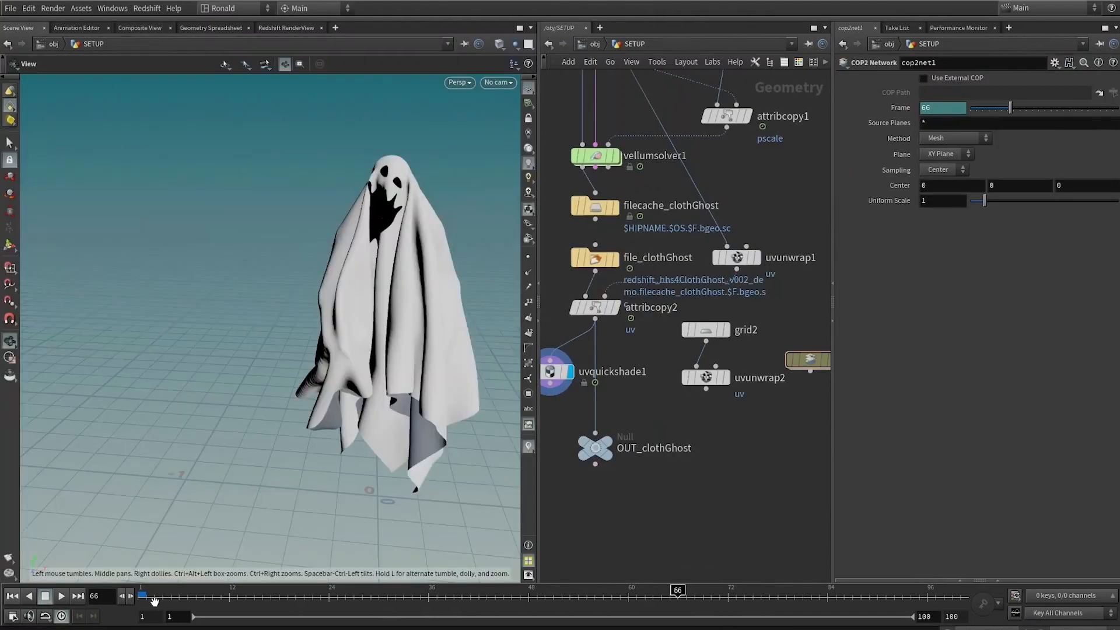
# Step: Scrub the timeline and orbit to review the face texture on the animated ghost
pyautogui.moveTo(161, 590); pyautogui.dragTo(943, 542)
pyautogui.moveTo(153, 591)
pyautogui.mouseDown()
pyautogui.moveTo(525, 586)
pyautogui.moveTo(142, 586)
pyautogui.mouseUp()
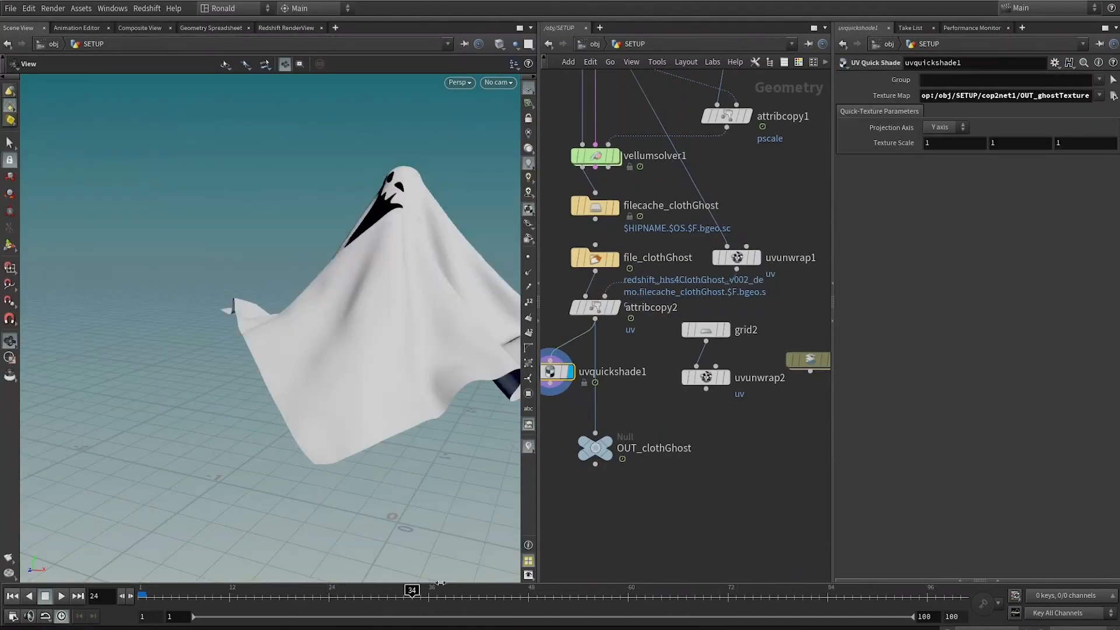
pyautogui.moveTo(269, 195); pyautogui.dragTo(385, 467)
pyautogui.scroll(-5, 385, 467)
pyautogui.moveTo(163, 599); pyautogui.dragTo(512, 589)
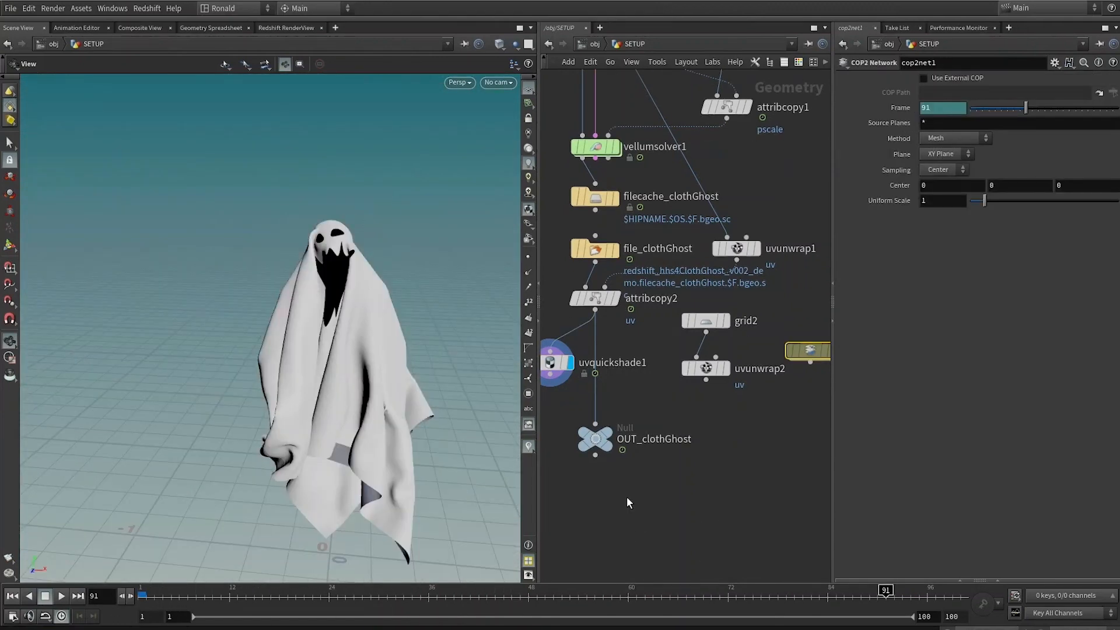
pyautogui.moveTo(303, 255); pyautogui.dragTo(267, 236, button='middle')
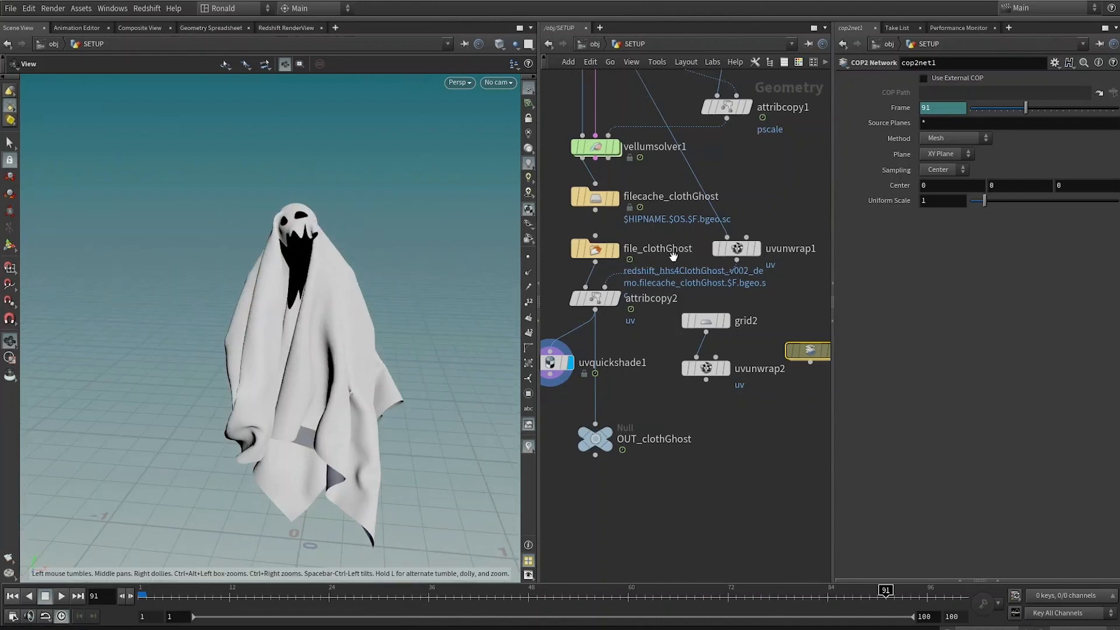
# Step: Pull uvquickshade1 out of the chain so attribcopy2 feeds OUT_clothGhost, and display OUT_clothGhost
pyautogui.moveTo(613, 404); pyautogui.dragTo(650, 390, button='middle')
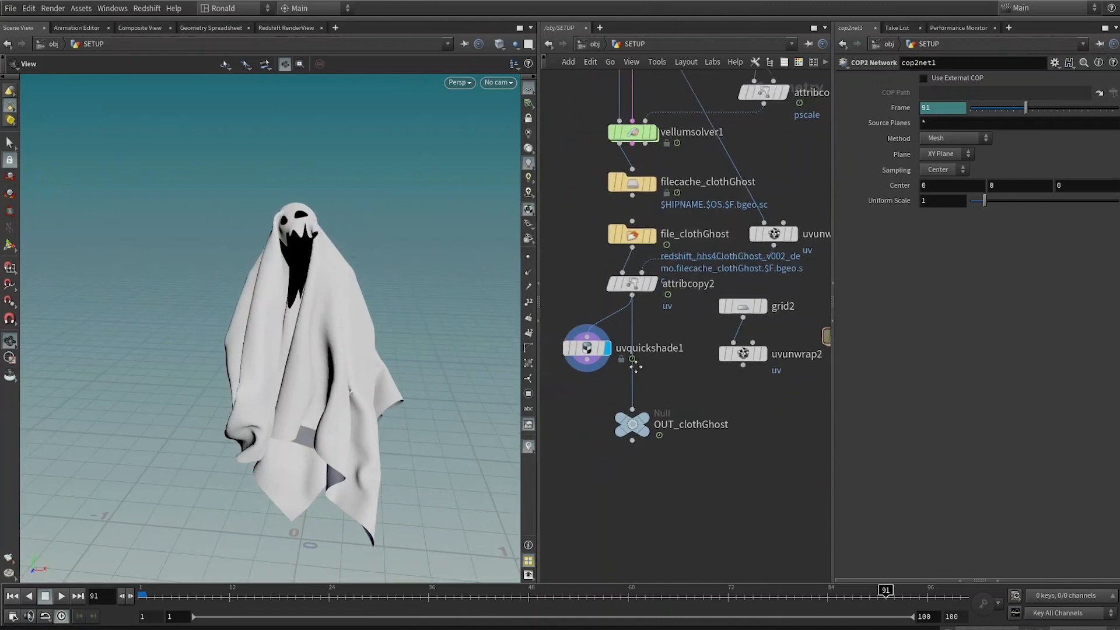
pyautogui.moveTo(589, 352); pyautogui.dragTo(569, 350)
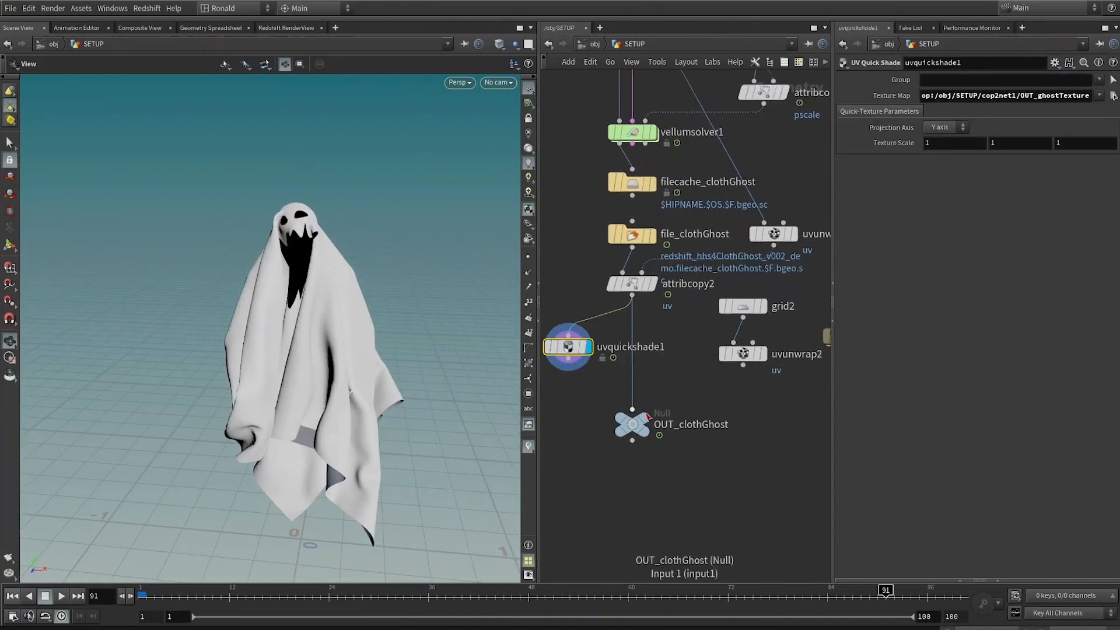
pyautogui.click(643, 418)
pyautogui.moveTo(339, 291); pyautogui.dragTo(315, 260)
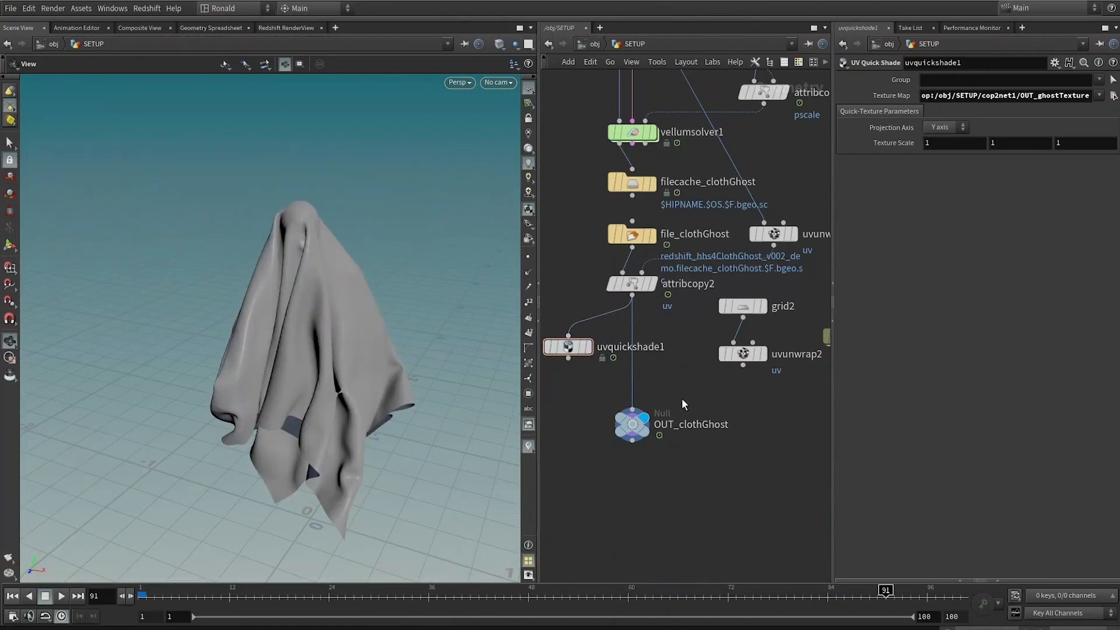
# Step: Copy OUT_clothGhost and create a new Geometry object at the object level
pyautogui.moveTo(683, 401); pyautogui.dragTo(557, 511)
pyautogui.hotkey('ctrl', 'c')
pyautogui.press('u')
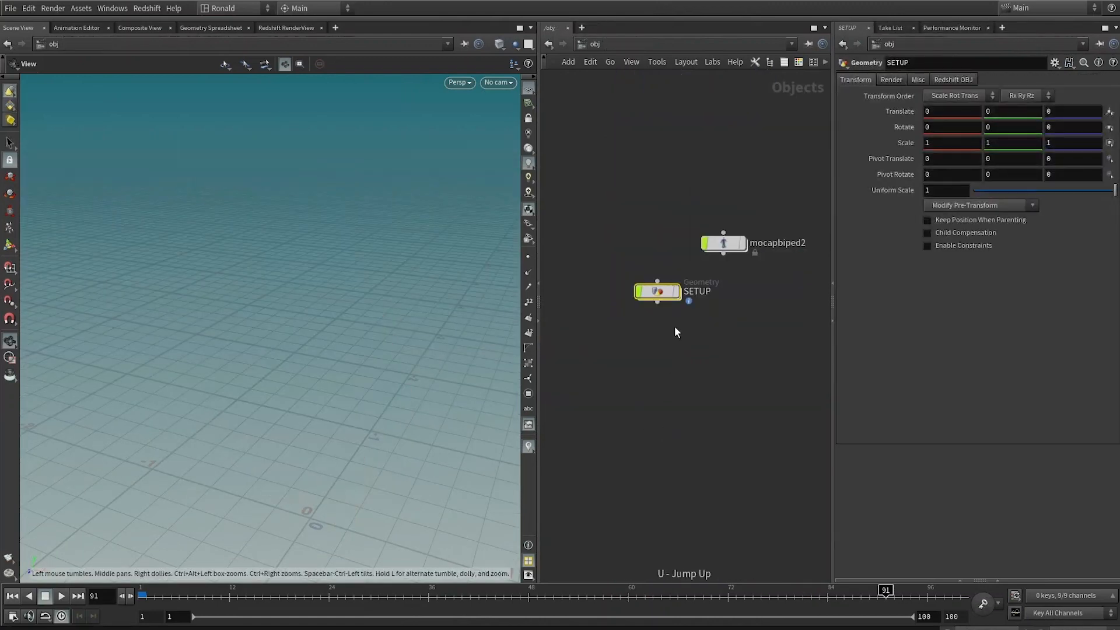
pyautogui.press('Tab')
pyautogui.write('geo')
pyautogui.press('Return')
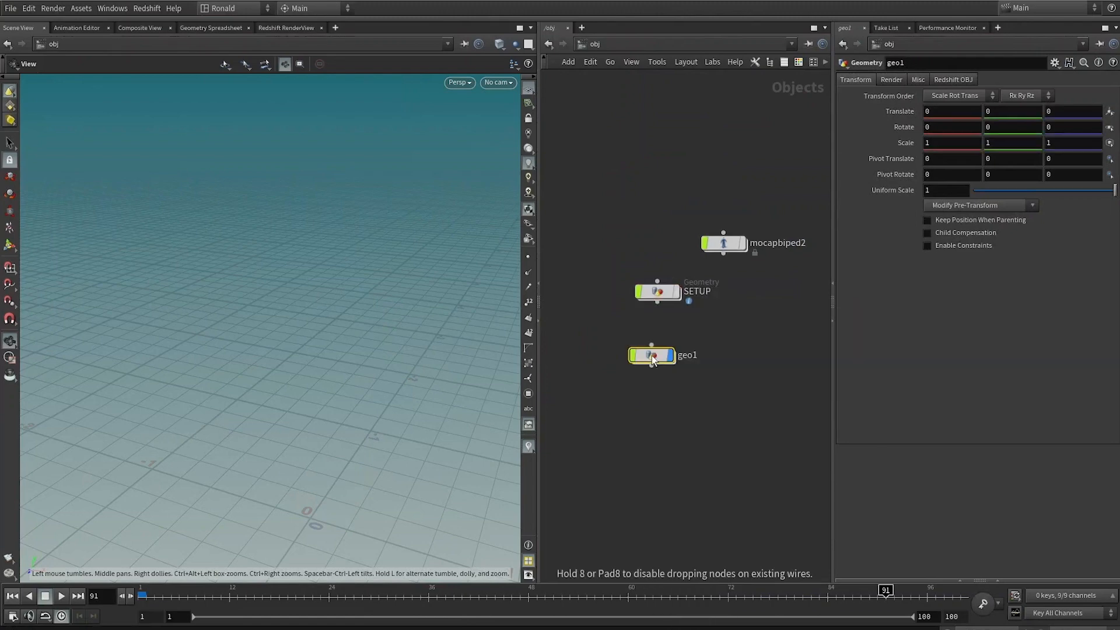
# Step: Inside the new geometry object, add an Object Merge and paste the OUT_clothGhost path as its Object 1
pyautogui.press('Return')
pyautogui.press('Tab')
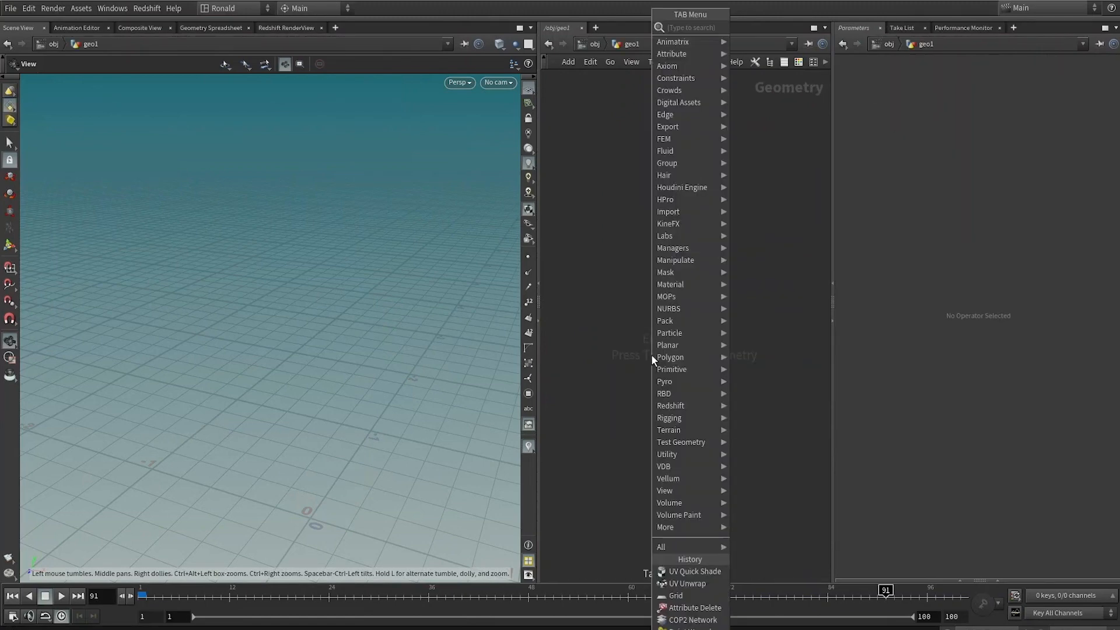
pyautogui.write('obj')
pyautogui.press('Return')
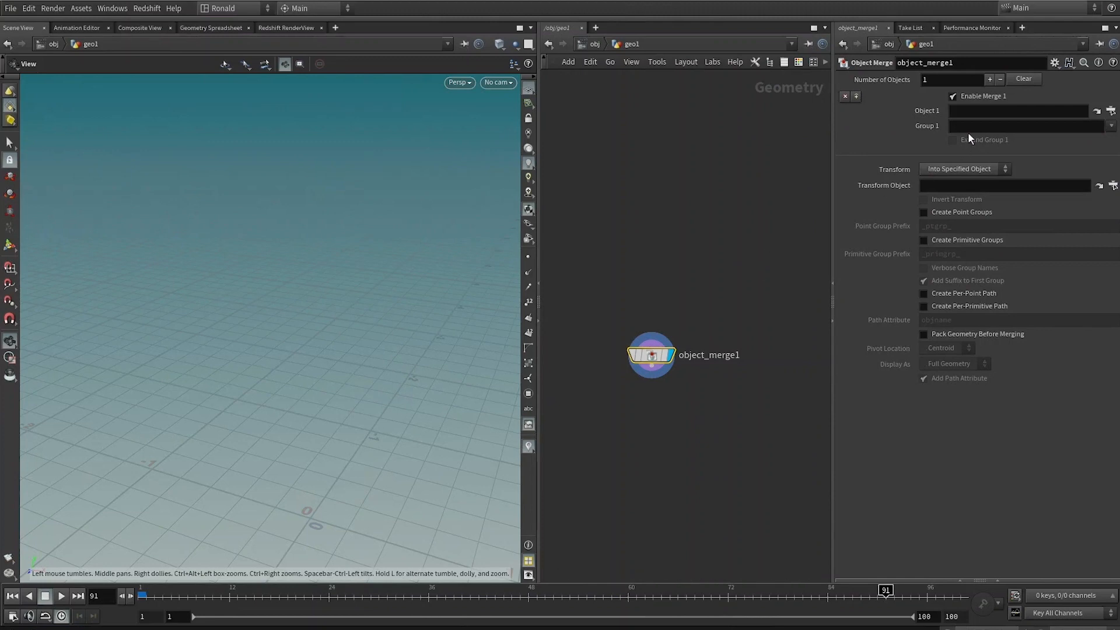
pyautogui.click(983, 111)
pyautogui.hotkey('ctrl', 'v')
pyautogui.click(690, 250)
pyautogui.moveTo(666, 390); pyautogui.dragTo(720, 345, button='middle')
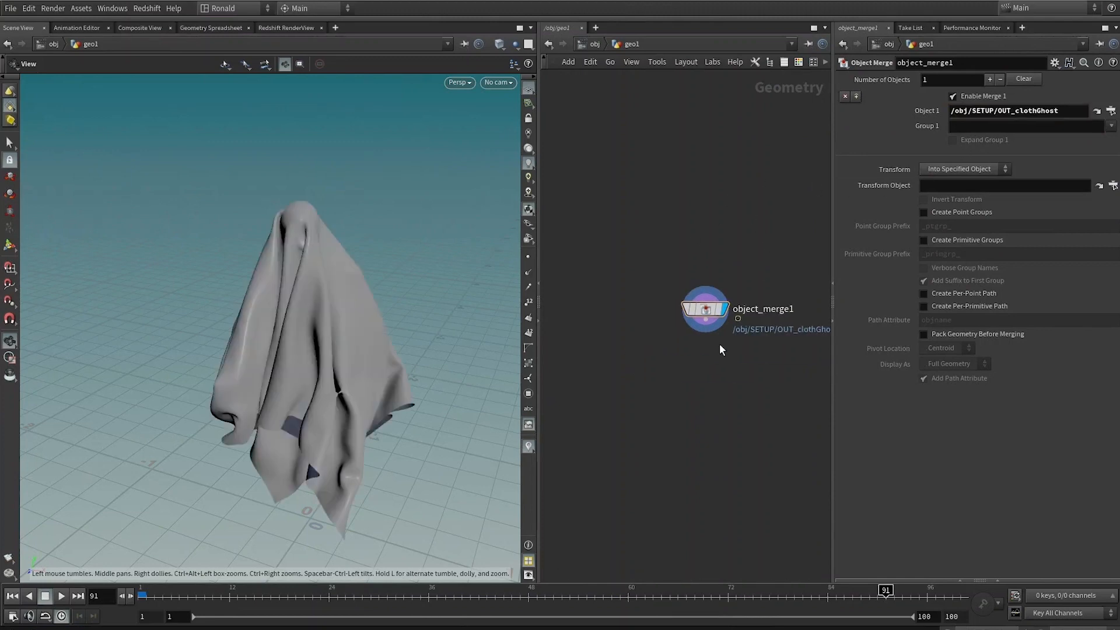
# Step: Return to the object level and rename geo1 to clothGhost
pyautogui.press('u')
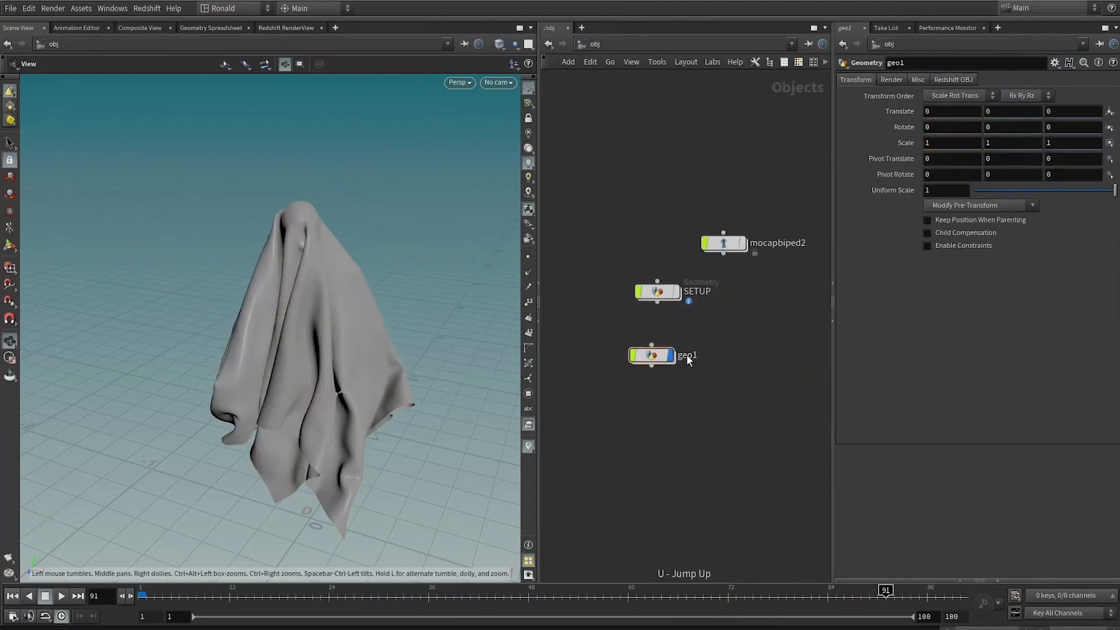
pyautogui.doubleClick(686, 356)
pyautogui.write('clothGhost')
pyautogui.press('Return')
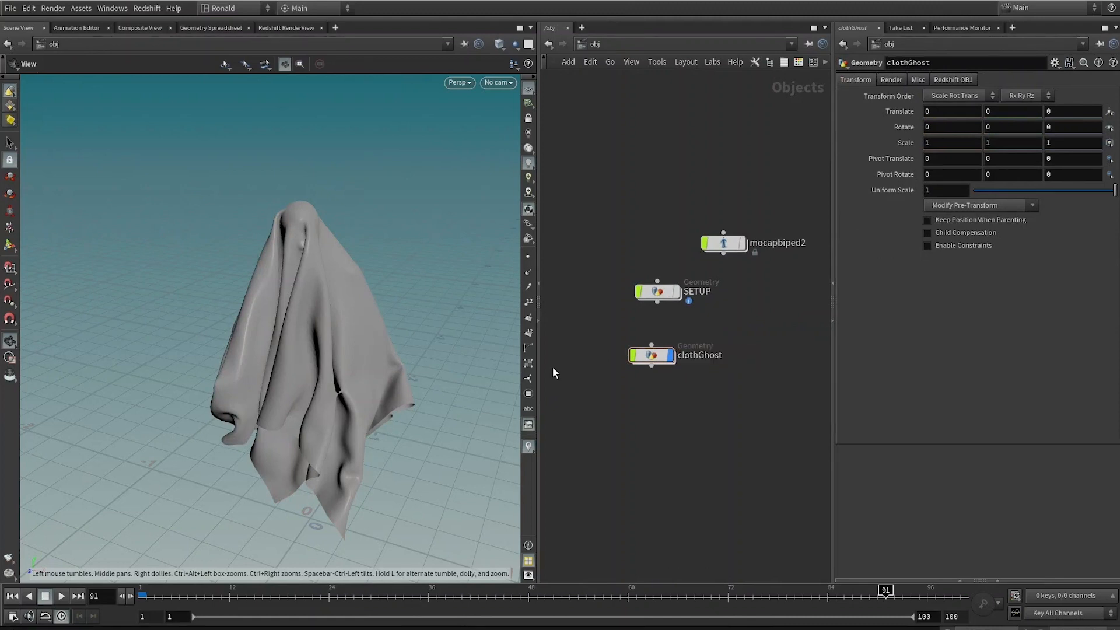
# Step: Select SETUP and clothGhost and arrange them together in the object network, then deselect
pyautogui.moveTo(609, 269); pyautogui.dragTo(678, 448)
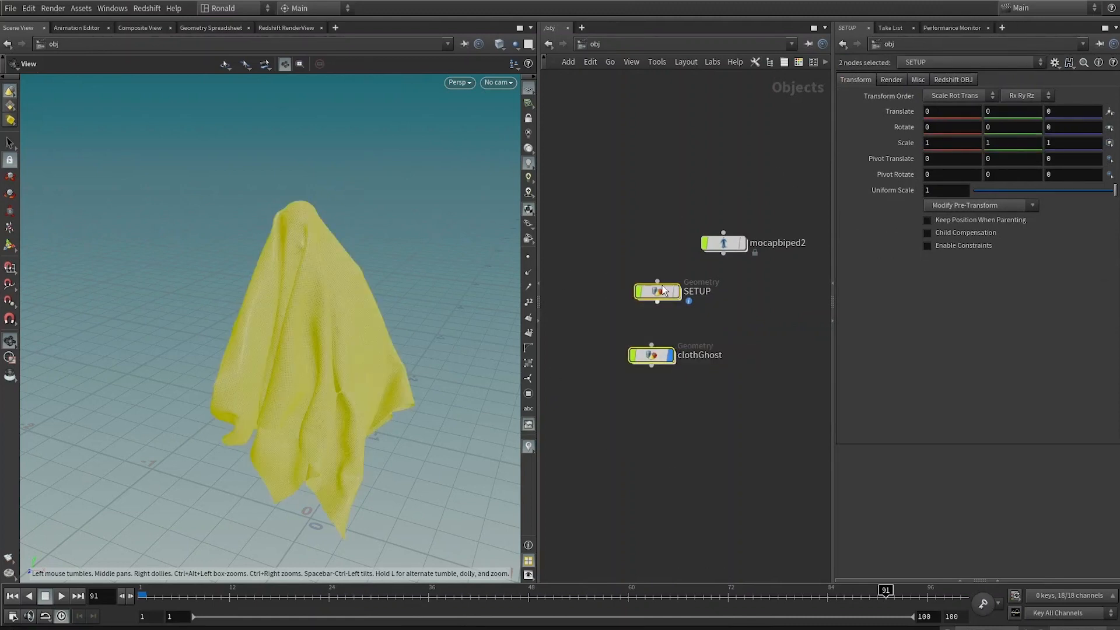
pyautogui.press('a')
pyautogui.moveTo(659, 293)
pyautogui.mouseDown()
pyautogui.moveTo(665, 591)
pyautogui.moveTo(647, 282)
pyautogui.mouseUp()
pyautogui.moveTo(630, 238); pyautogui.dragTo(630, 216)
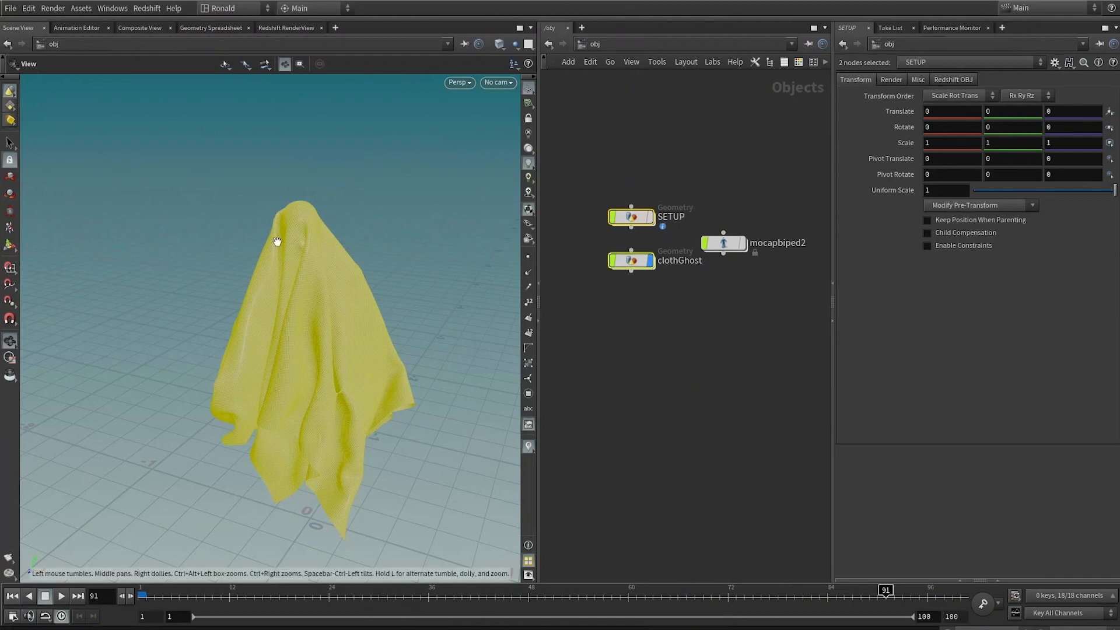
pyautogui.press('f')
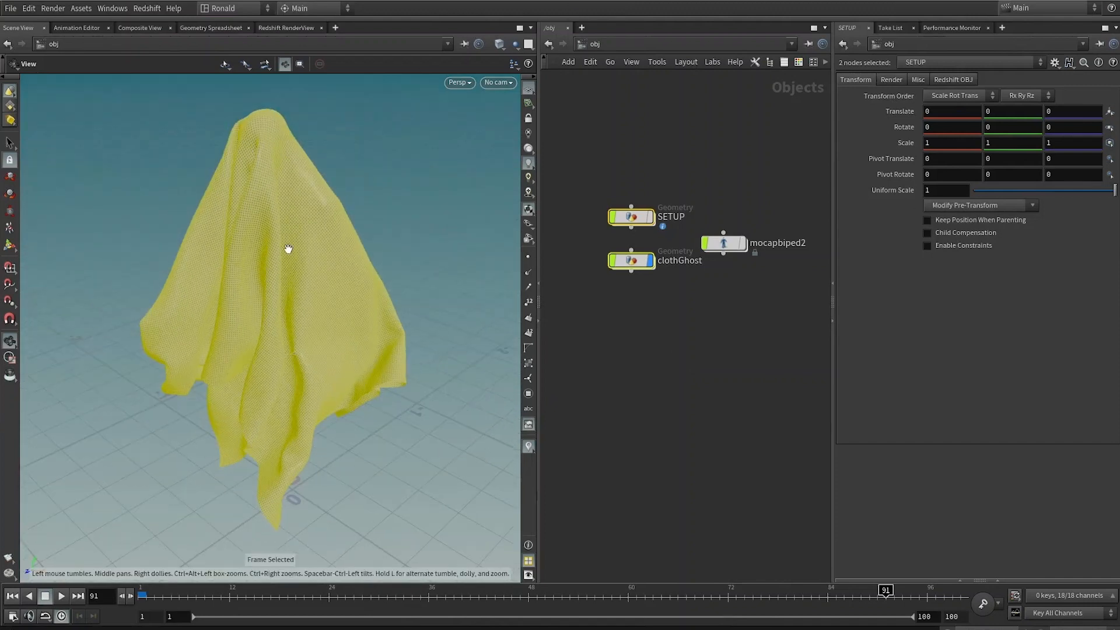
pyautogui.click(676, 162)
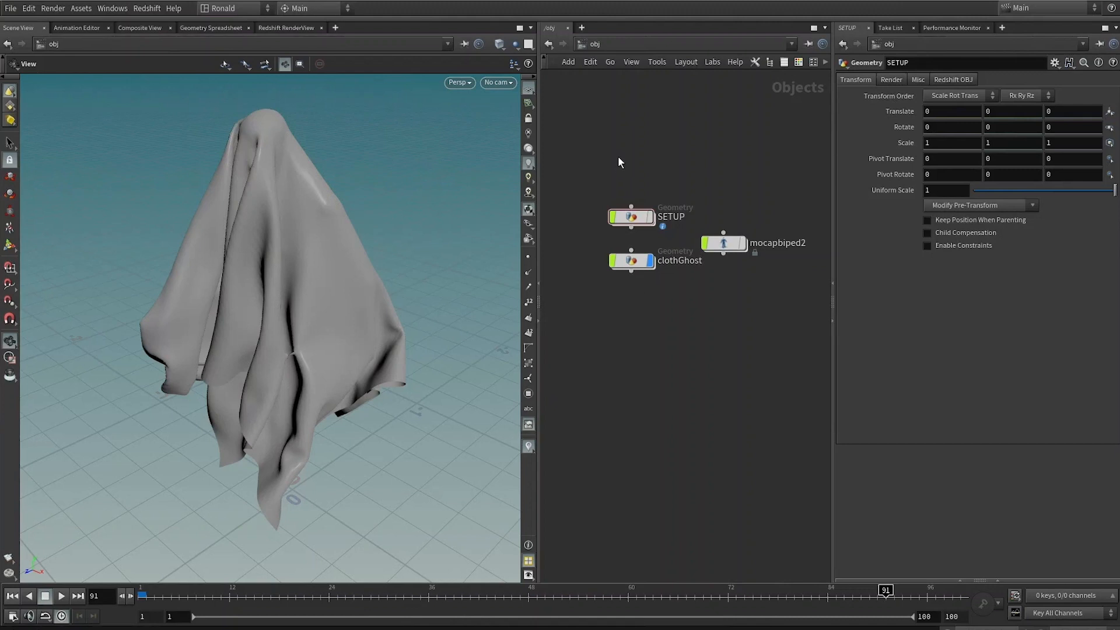
# Step: Set quick marks 1, 2 and 3 for the obj, mat and out networks, and jump to mat
pyautogui.hotkey('ctrl', '1')
pyautogui.click(596, 45)
pyautogui.click(629, 109)
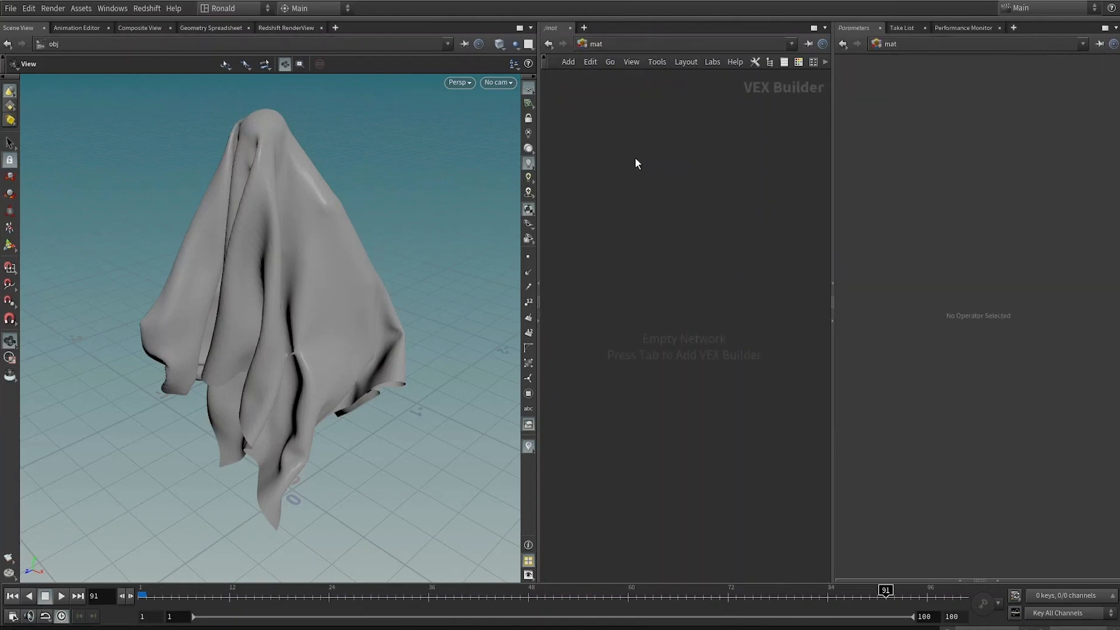
pyautogui.hotkey('ctrl', '2')
pyautogui.click(601, 47)
pyautogui.click(625, 113)
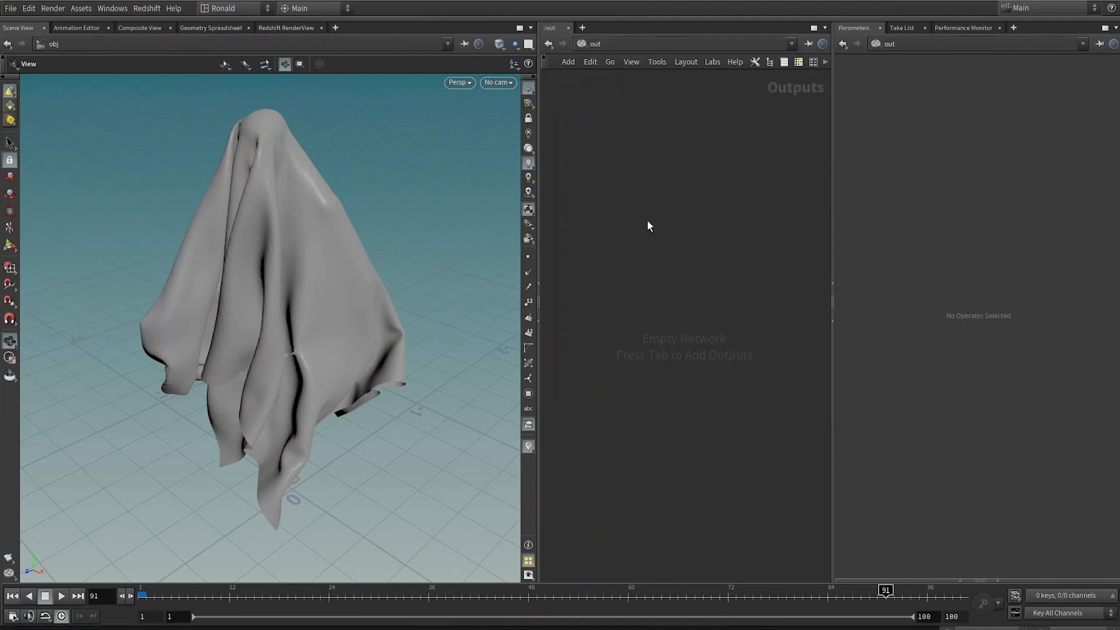
pyautogui.hotkey('ctrl', '3')
pyautogui.press('2')
# Step: Create an RS Material Builder in the mat network and name it redshift_clothGhost
pyautogui.press('Tab')
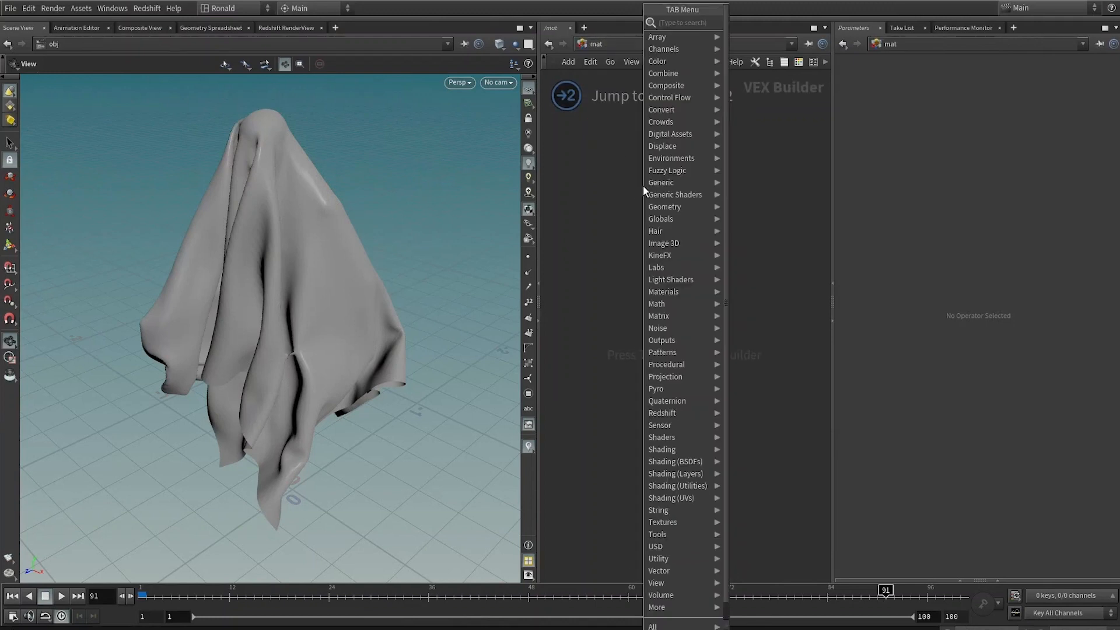
pyautogui.write('rs')
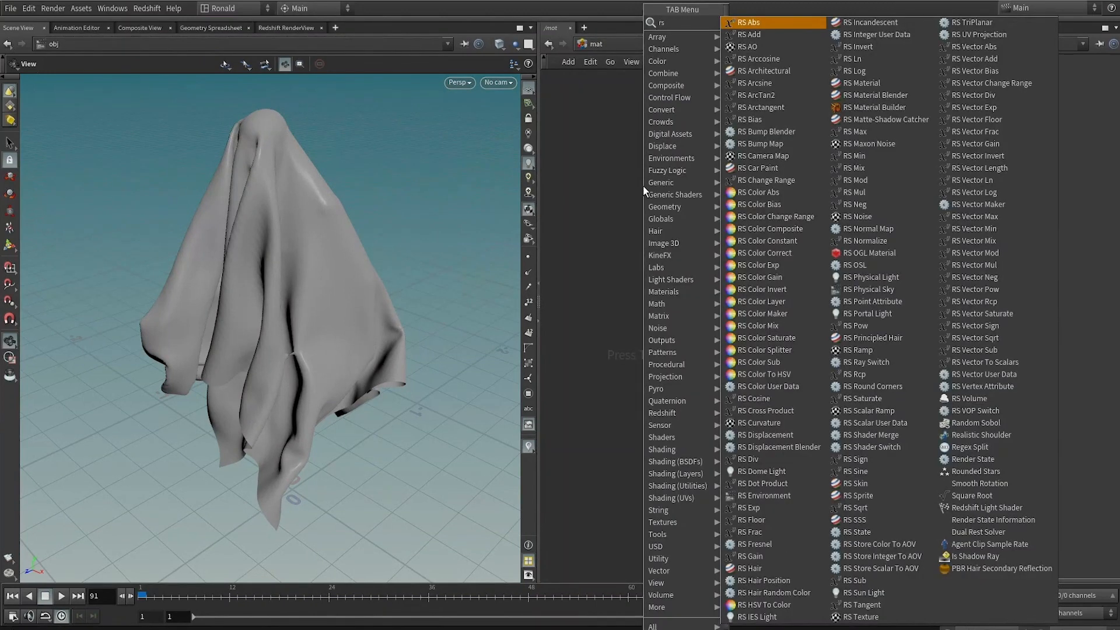
pyautogui.write('mb')
pyautogui.press('Return')
pyautogui.press('Return')
pyautogui.write('c')
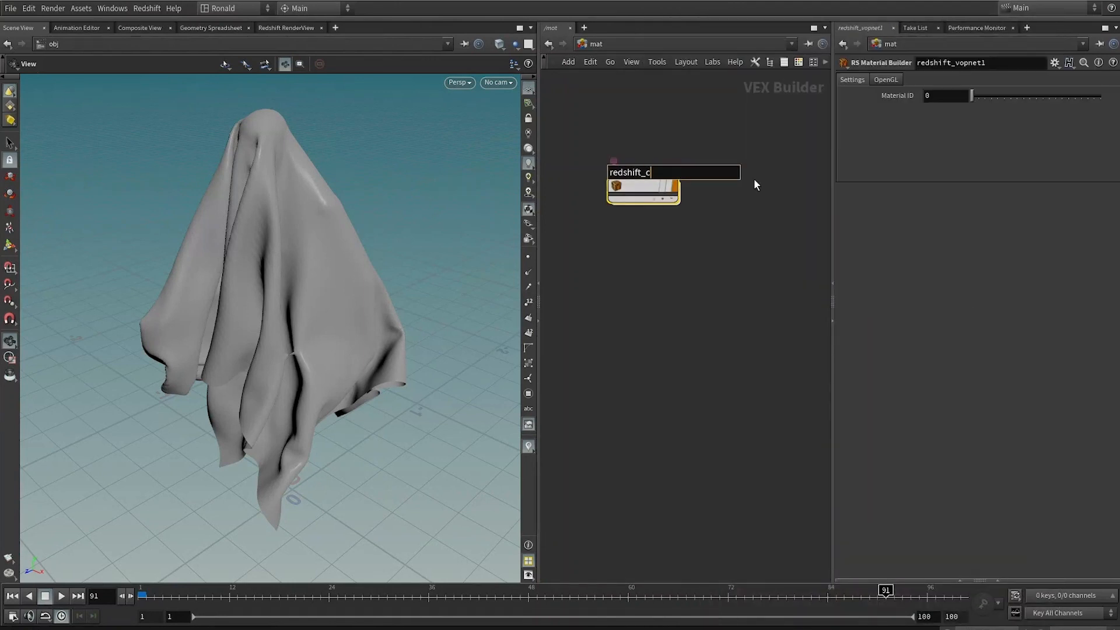
pyautogui.write('lothGhost')
pyautogui.press('Return')
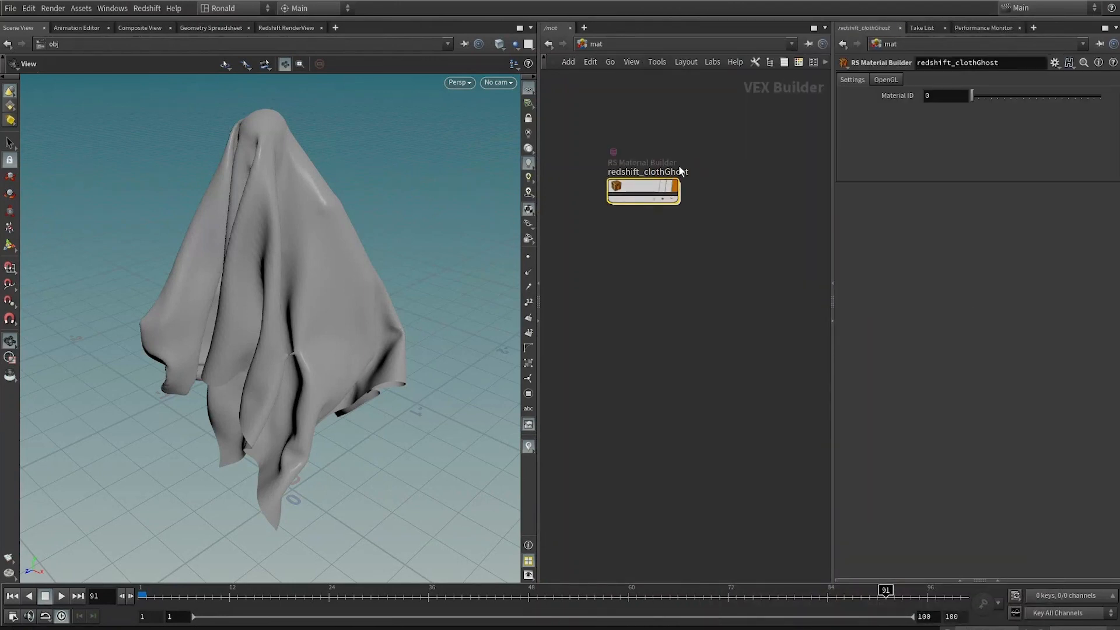
# Step: Assign redshift_clothGhost to the ghost by dropping the material onto it in the viewport
pyautogui.moveTo(642, 188); pyautogui.dragTo(350, 273)
pyautogui.click(298, 26)
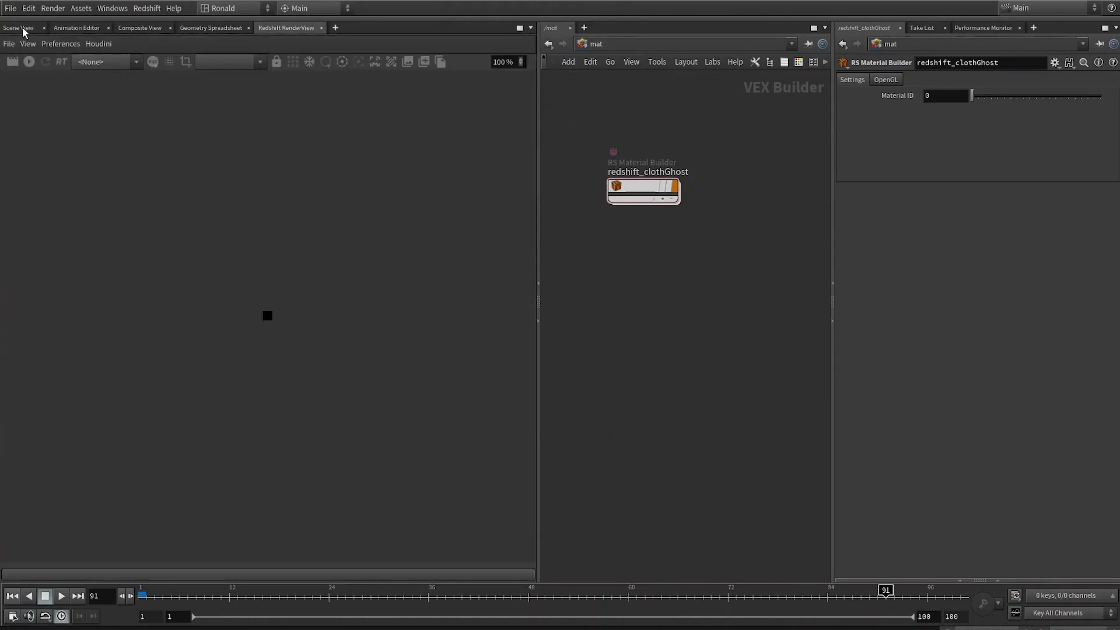
pyautogui.click(20, 28)
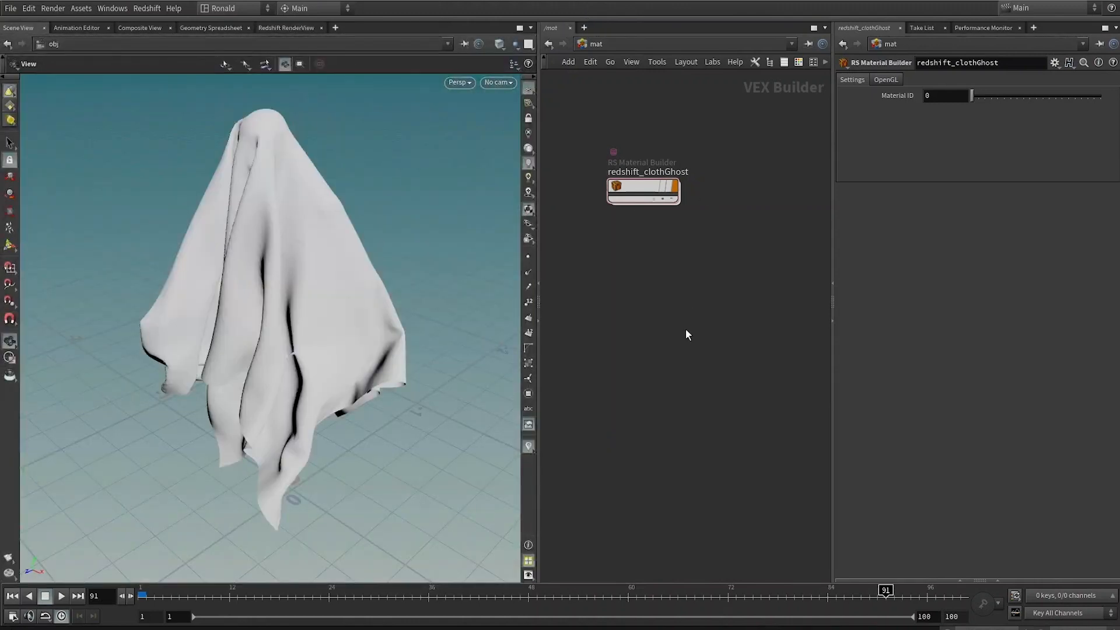
# Step: Back at the object level, add a Camera and name it render_CAM
pyautogui.press('1')
pyautogui.press('Tab')
pyautogui.write('came')
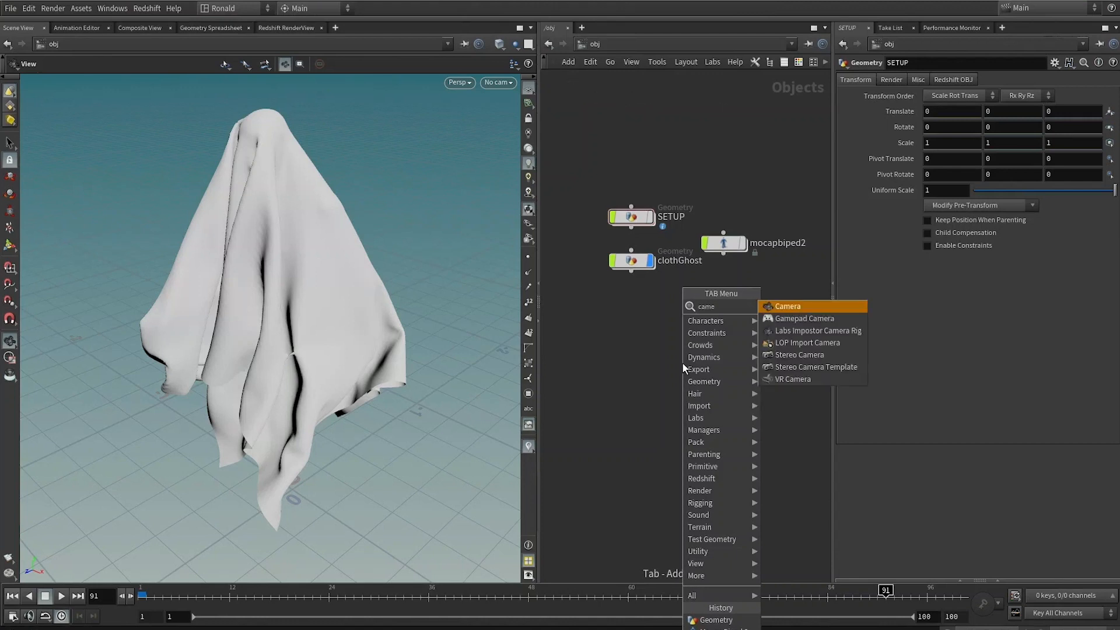
pyautogui.press('Return')
pyautogui.click(682, 361)
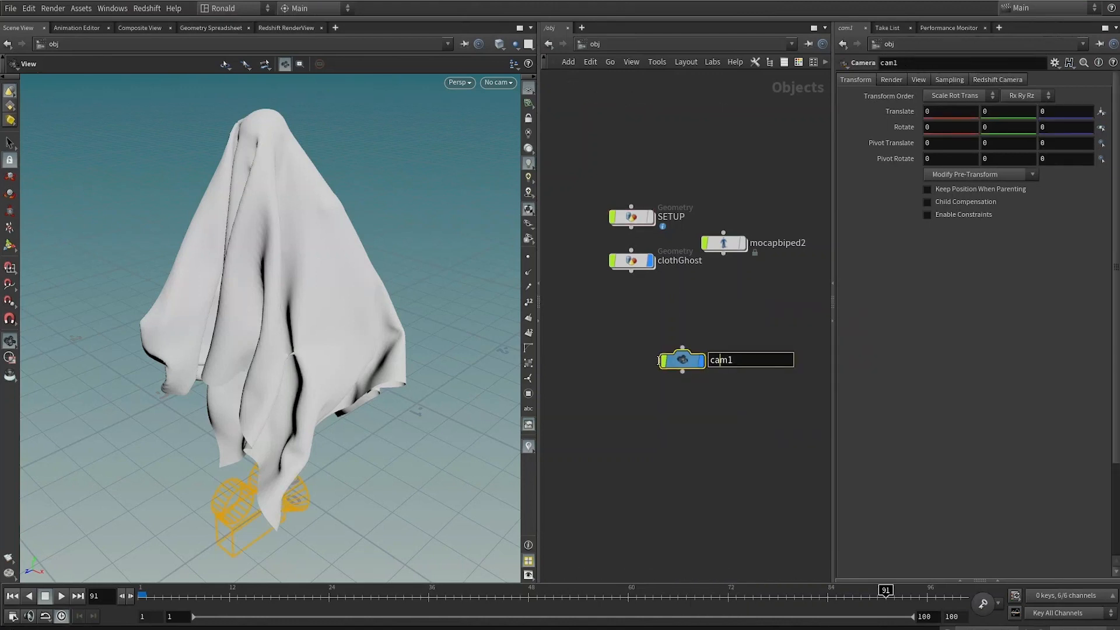
pyautogui.hotkey('ctrl', 'a')
pyautogui.write('render_CAM')
pyautogui.press('Return')
# Step: Look through render_CAM in the viewport and frame the ghost in its view
pyautogui.click(499, 82)
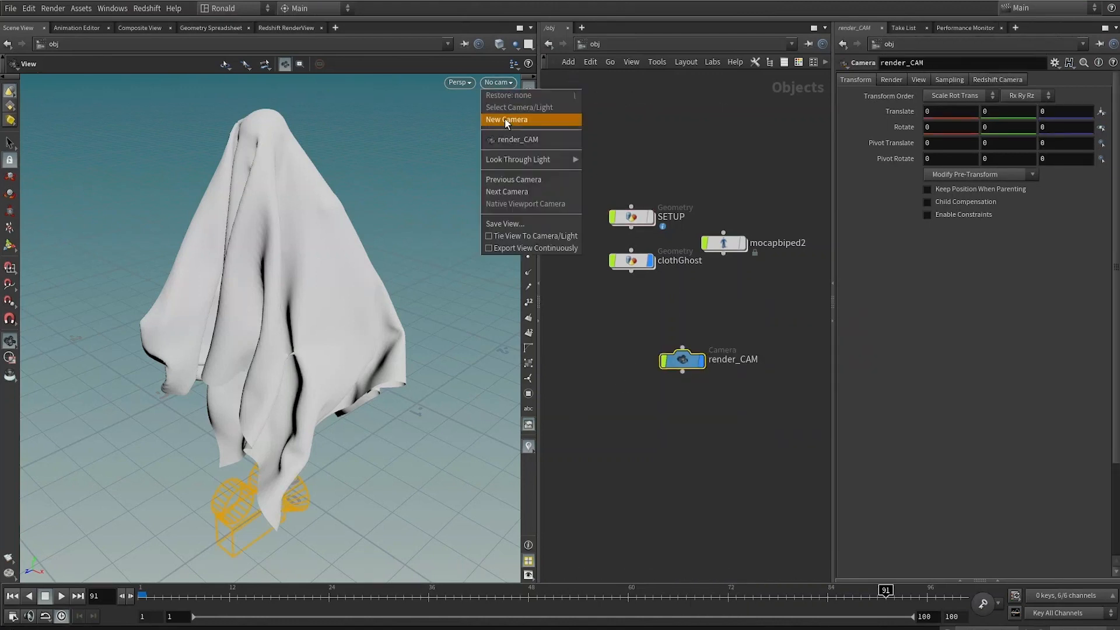
pyautogui.click(515, 139)
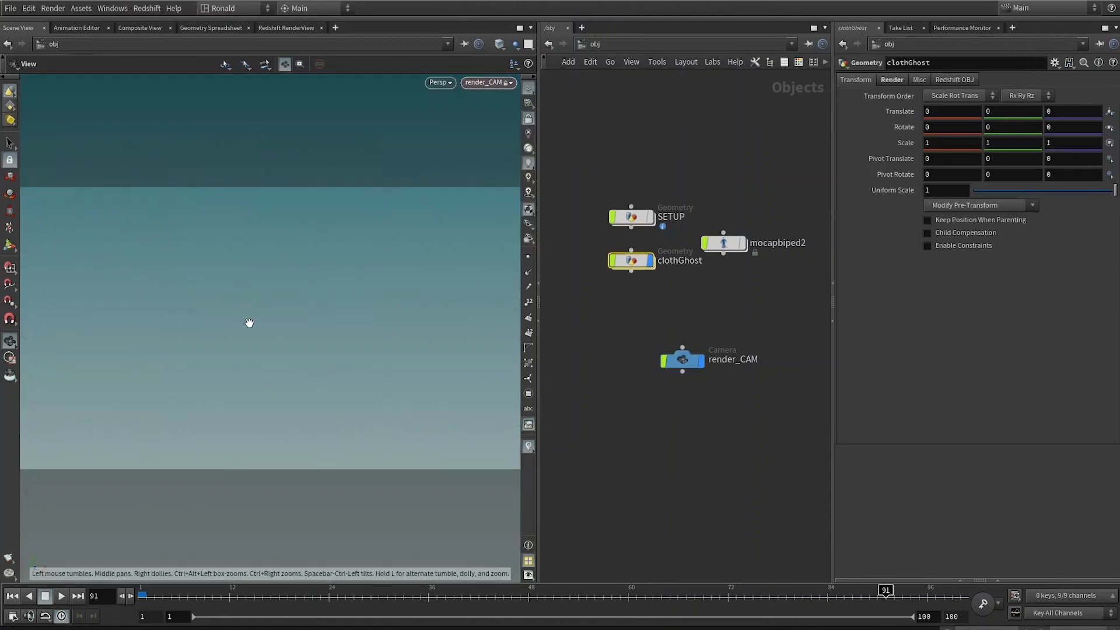
pyautogui.hotkey('space', 'g')
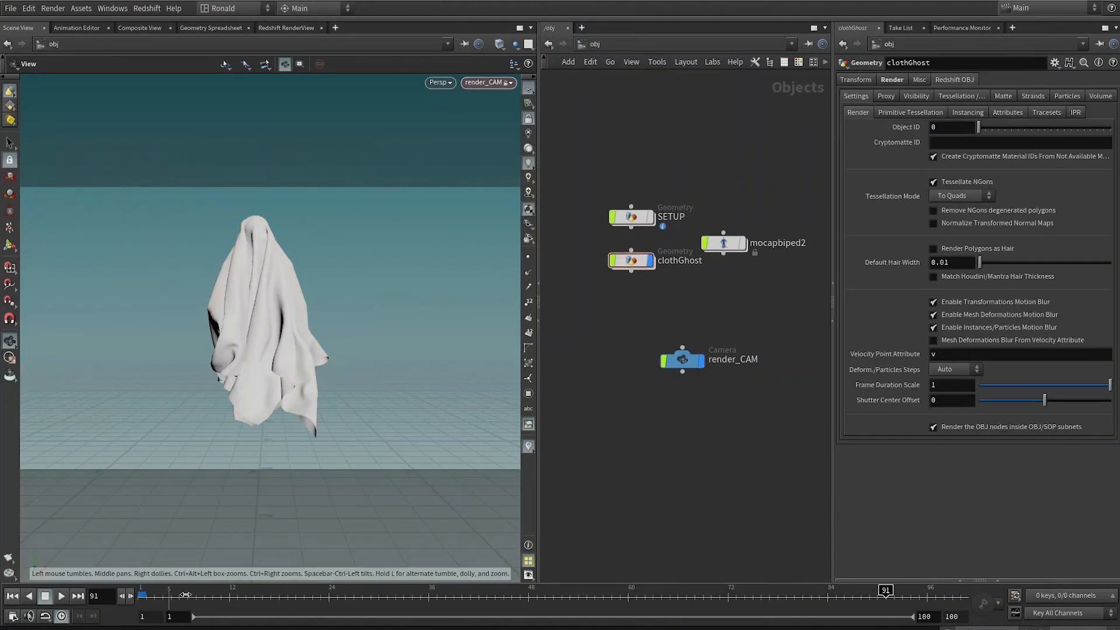
# Step: Set the playback range start frame to 36
pyautogui.moveTo(184, 594); pyautogui.dragTo(965, 602)
pyautogui.press('BackSpace')
pyautogui.write('36')
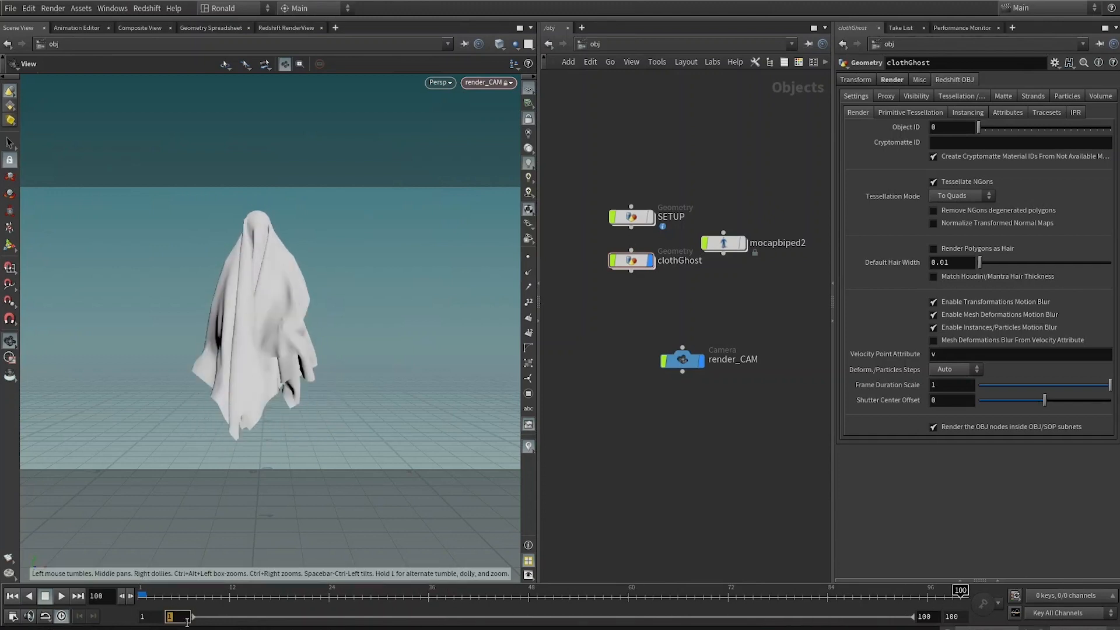
pyautogui.press('Return')
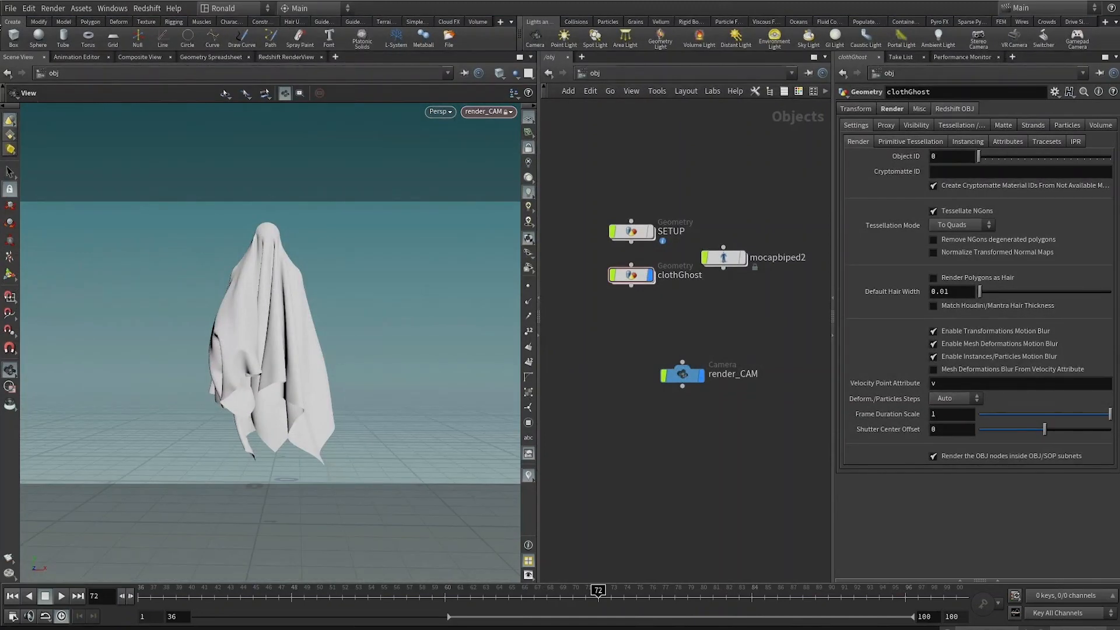
# Step: Open the Redshift render view and set the Redshift ROP's Render Camera to render_CAM
pyautogui.click(264, 30)
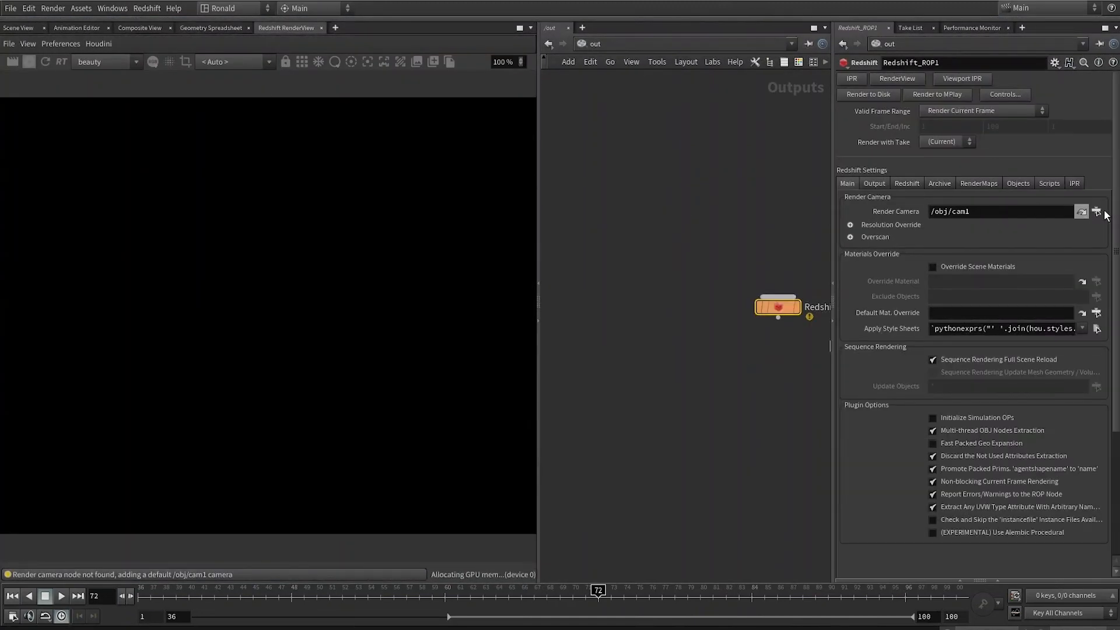
pyautogui.click(1095, 212)
pyautogui.doubleClick(1031, 170)
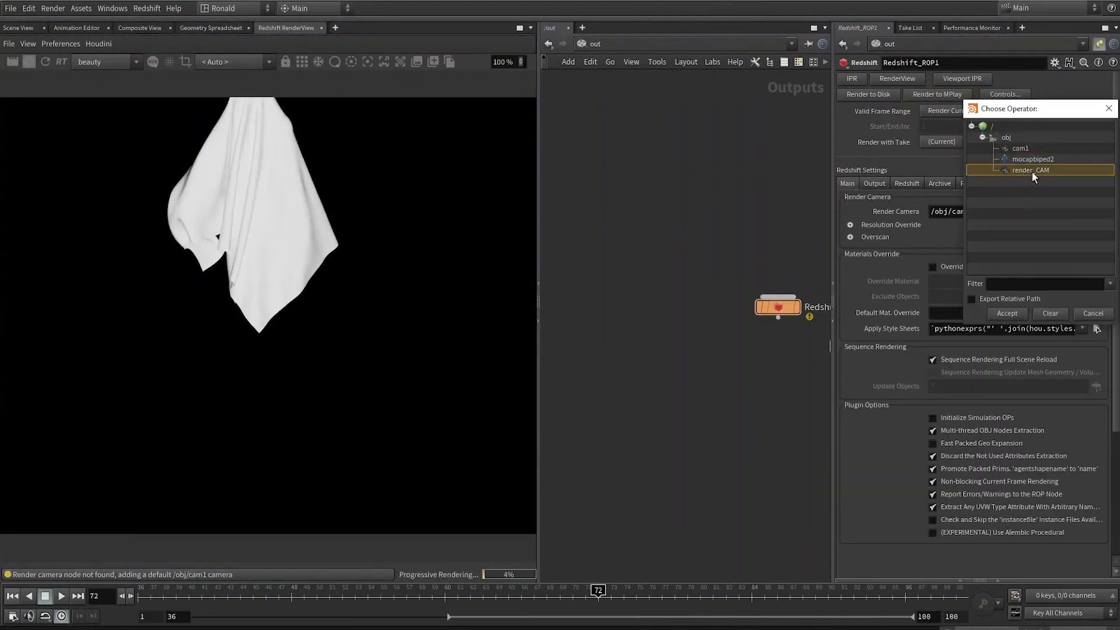
# Step: Delete the default cam1 camera from the object network and refresh the render
pyautogui.press('1')
pyautogui.moveTo(728, 301); pyautogui.dragTo(673, 406)
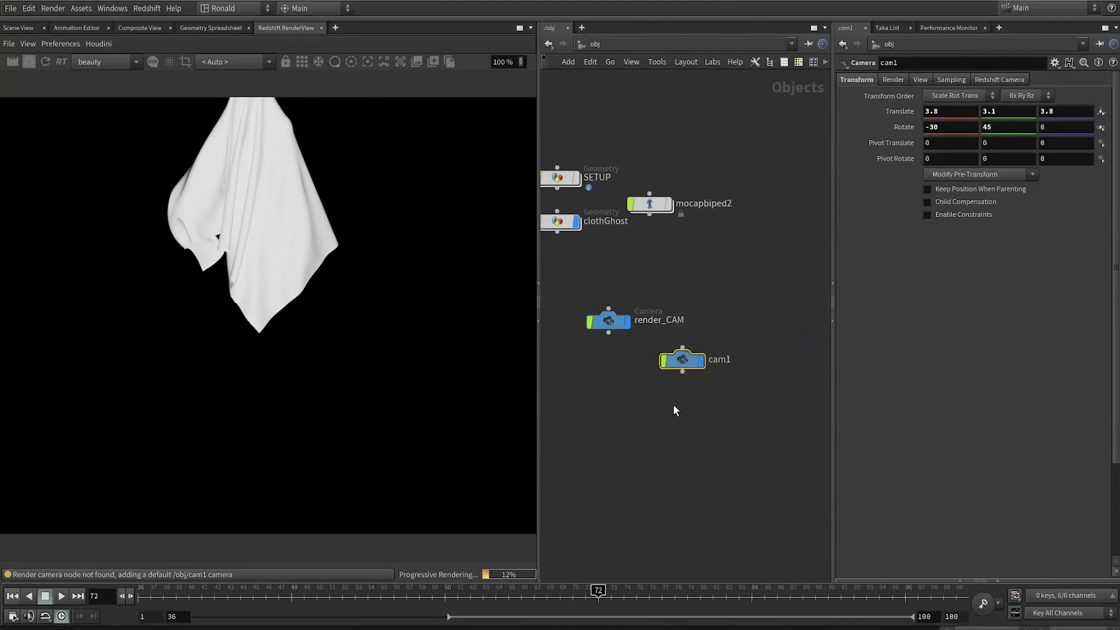
pyautogui.press('Delete')
pyautogui.click(45, 62)
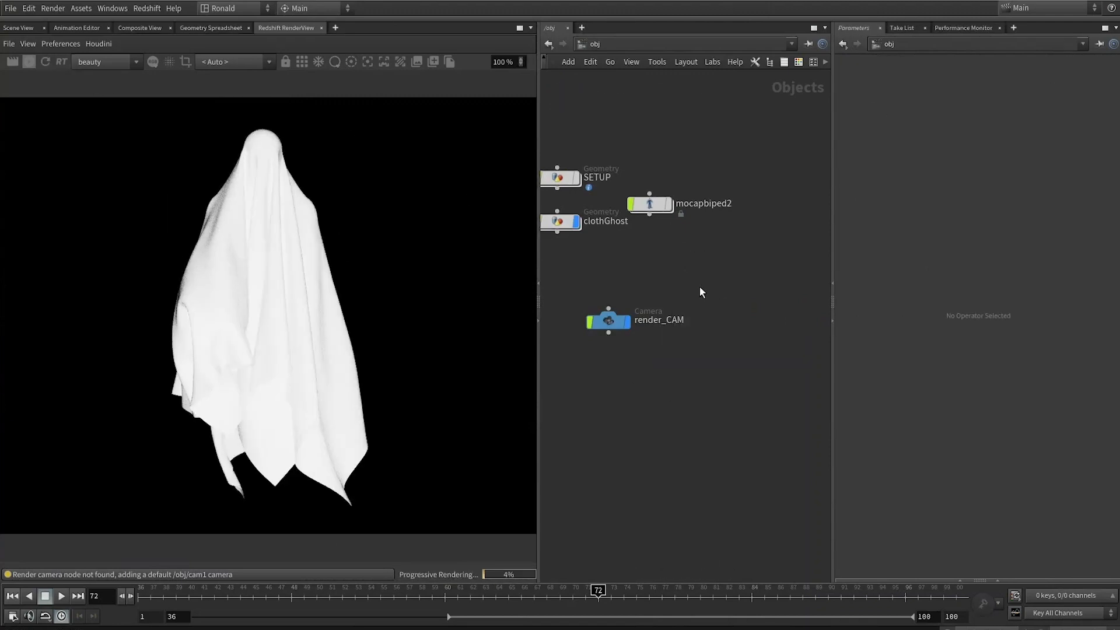
# Step: Add an RS Dome Light at the object level and lay out the object nodes
pyautogui.press('Tab')
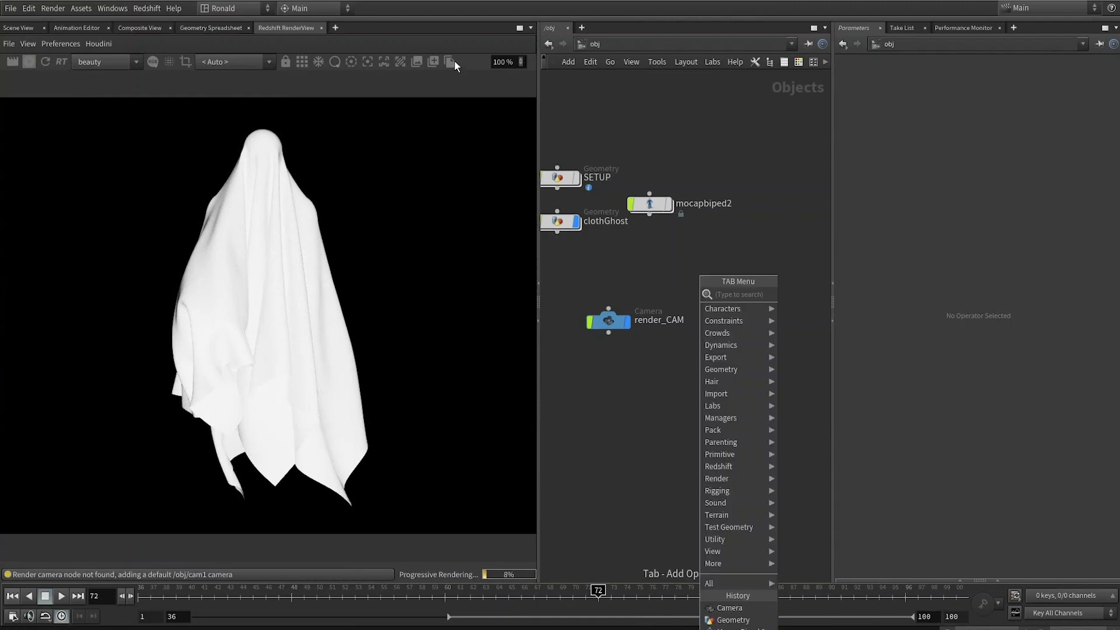
pyautogui.click(669, 279)
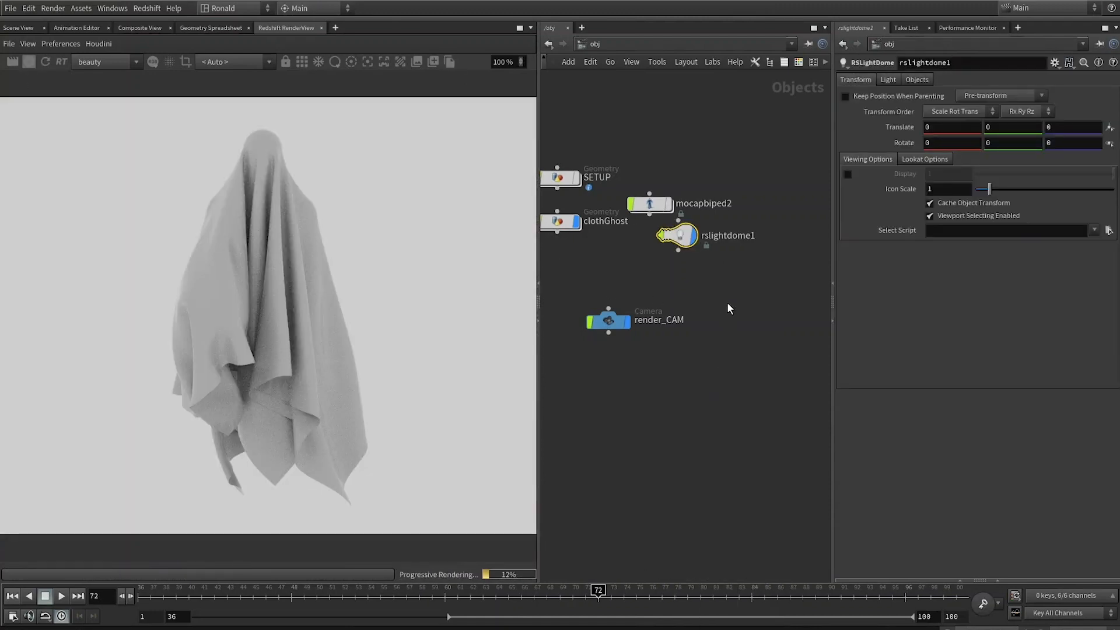
pyautogui.moveTo(722, 148); pyautogui.dragTo(610, 373)
pyautogui.press('l')
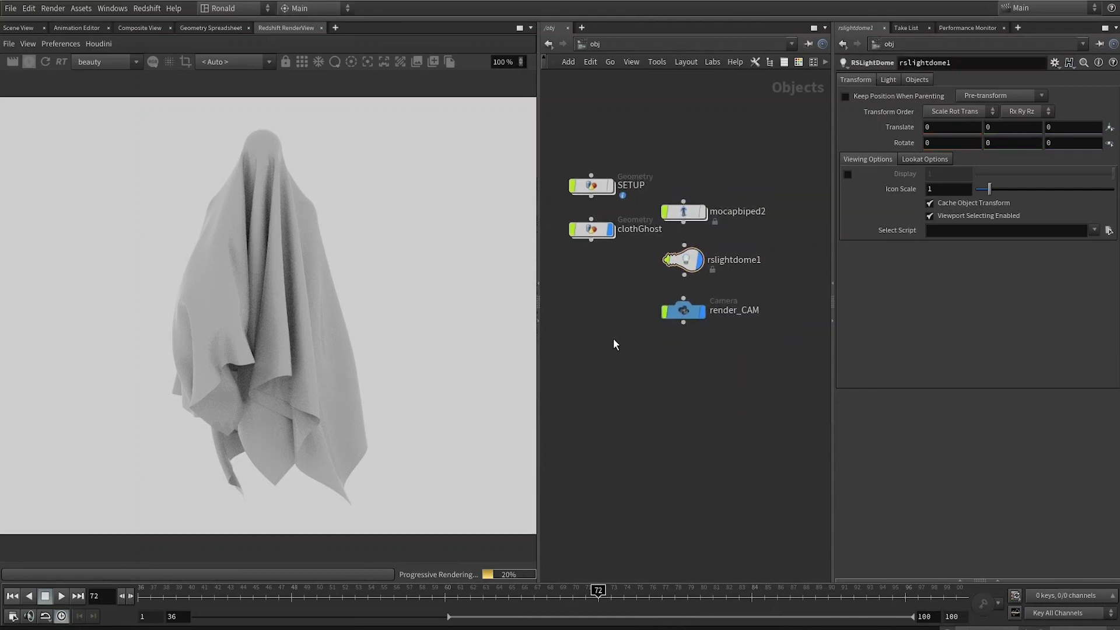
# Step: Inside the redshift_clothGhost material builder, add an RS Texture sampler node
pyautogui.press('2')
pyautogui.doubleClick(627, 186)
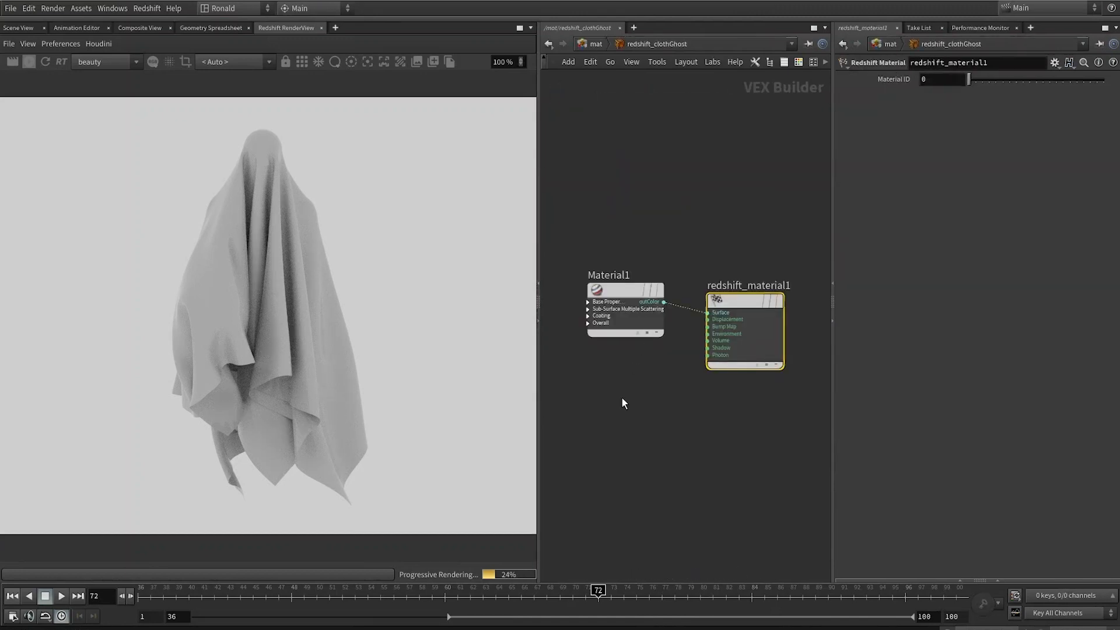
pyautogui.moveTo(594, 416); pyautogui.dragTo(635, 389, button='middle')
pyautogui.press('Tab')
pyautogui.write('tex')
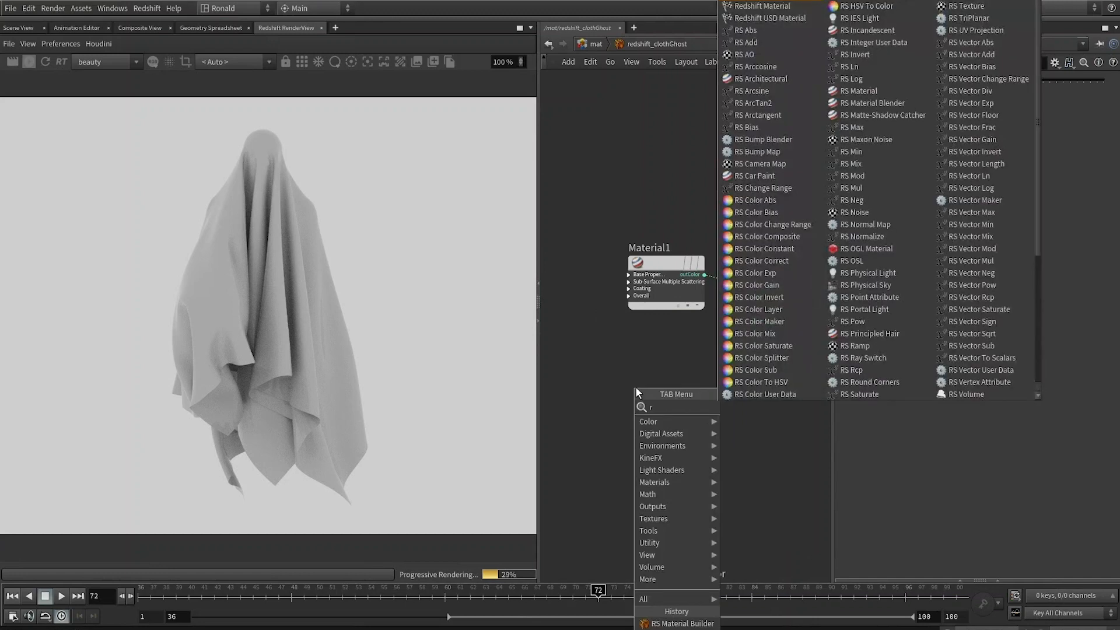
pyautogui.press('Return')
pyautogui.click(635, 386)
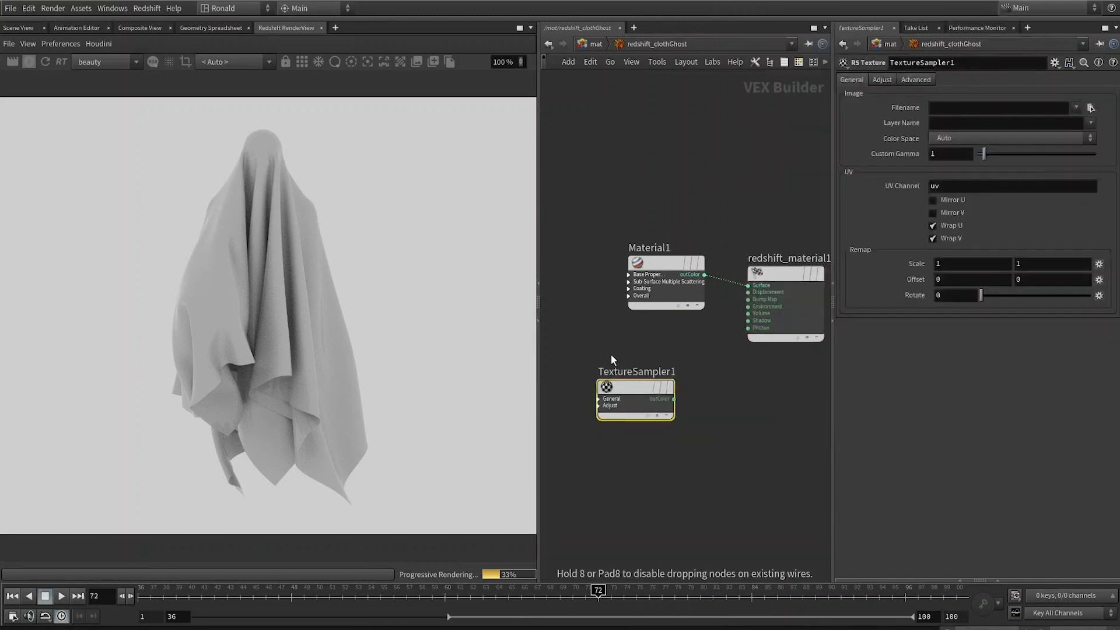
# Step: Go into the SETUP object's cop2net1 network and copy the OUT_ghostTexture node's path
pyautogui.click(991, 109)
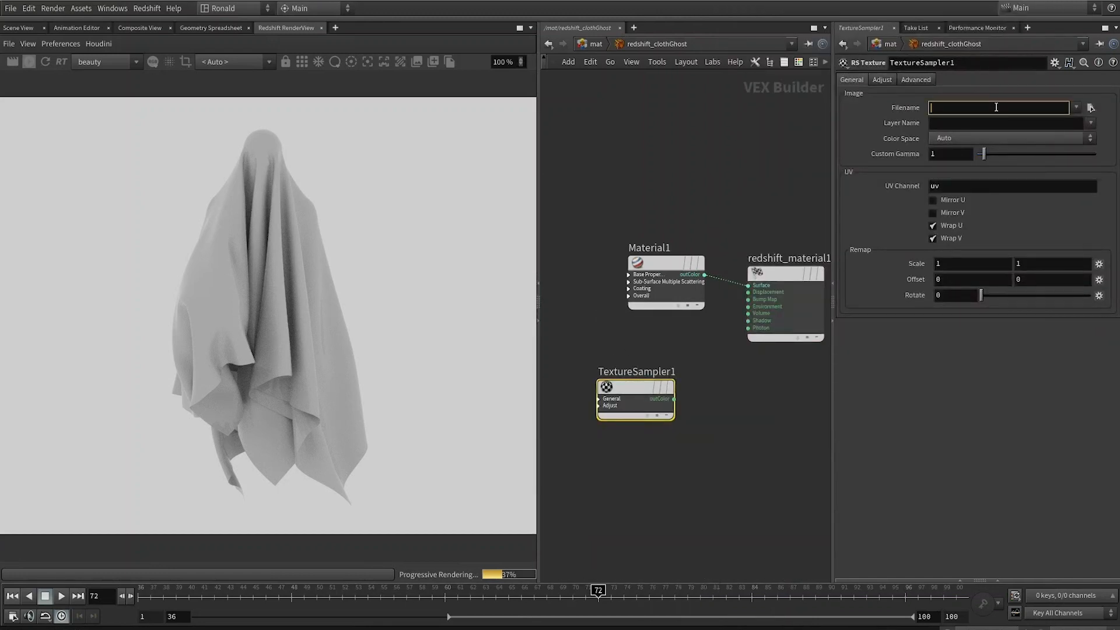
pyautogui.press('1')
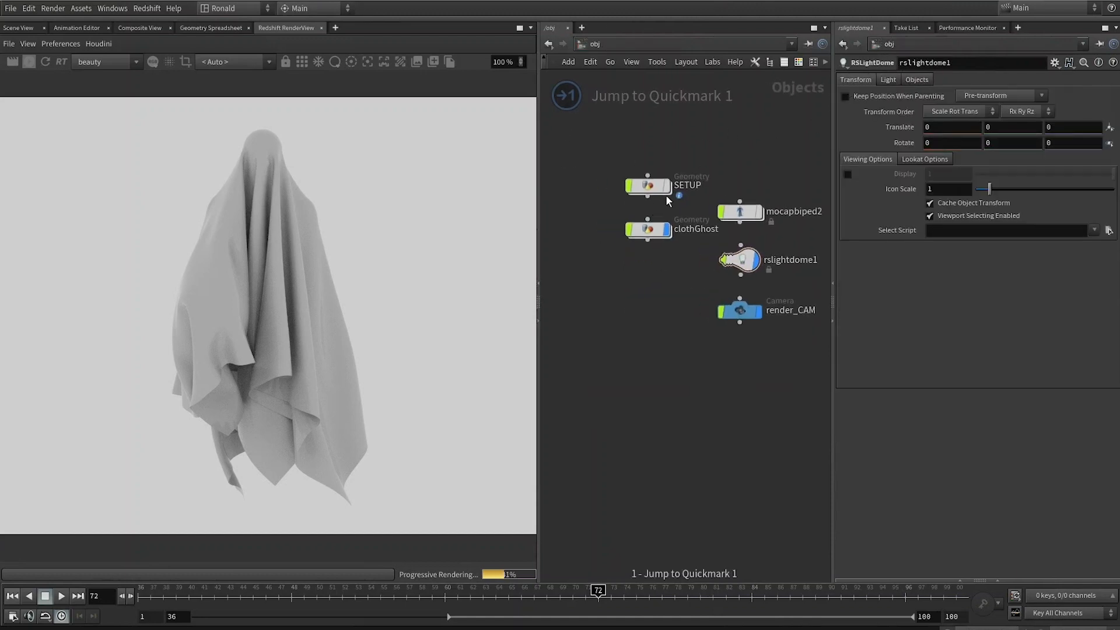
pyautogui.click(653, 192)
pyautogui.press('i')
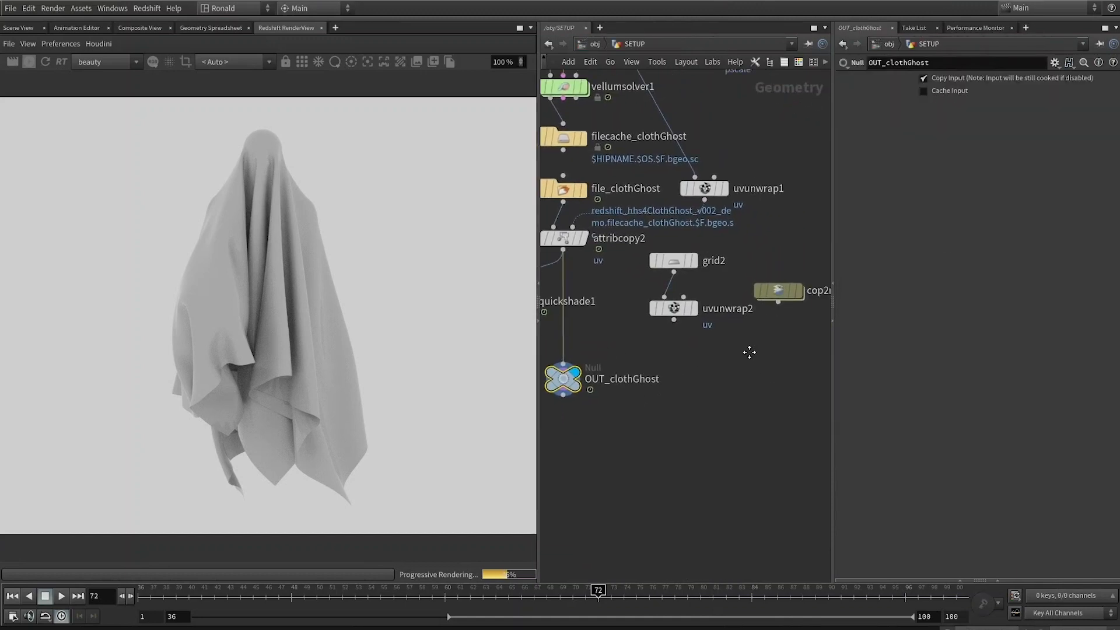
pyautogui.click(757, 272)
pyautogui.press('i')
pyautogui.moveTo(738, 374); pyautogui.dragTo(610, 515)
pyautogui.hotkey('ctrl', 'c')
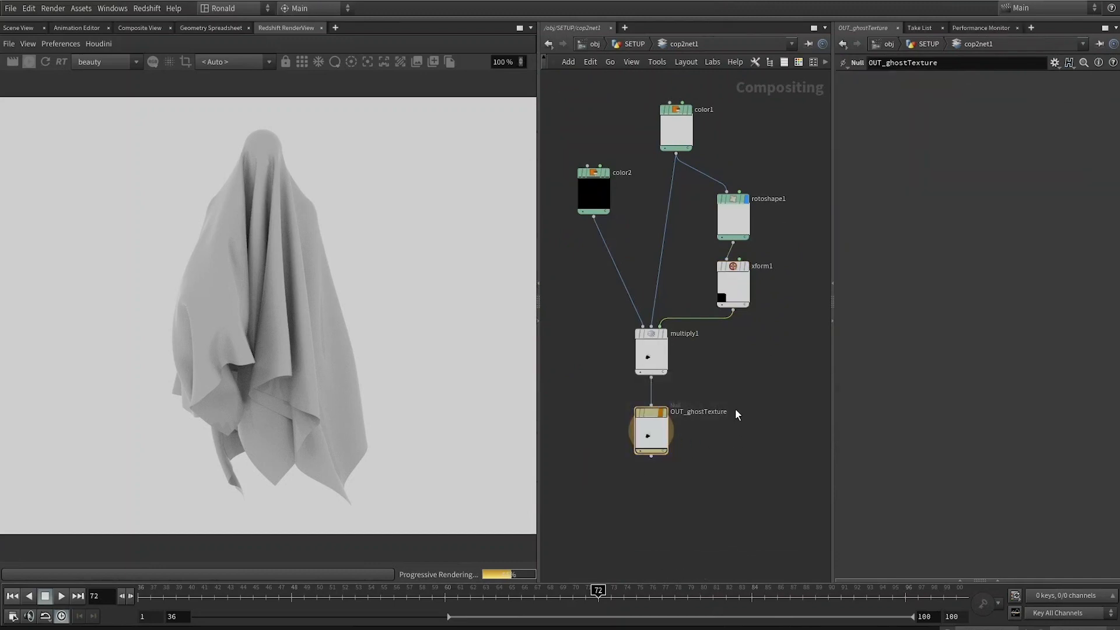
# Step: Return to the material builder and paste the copied path into TextureSampler1's Filename
pyautogui.press('2')
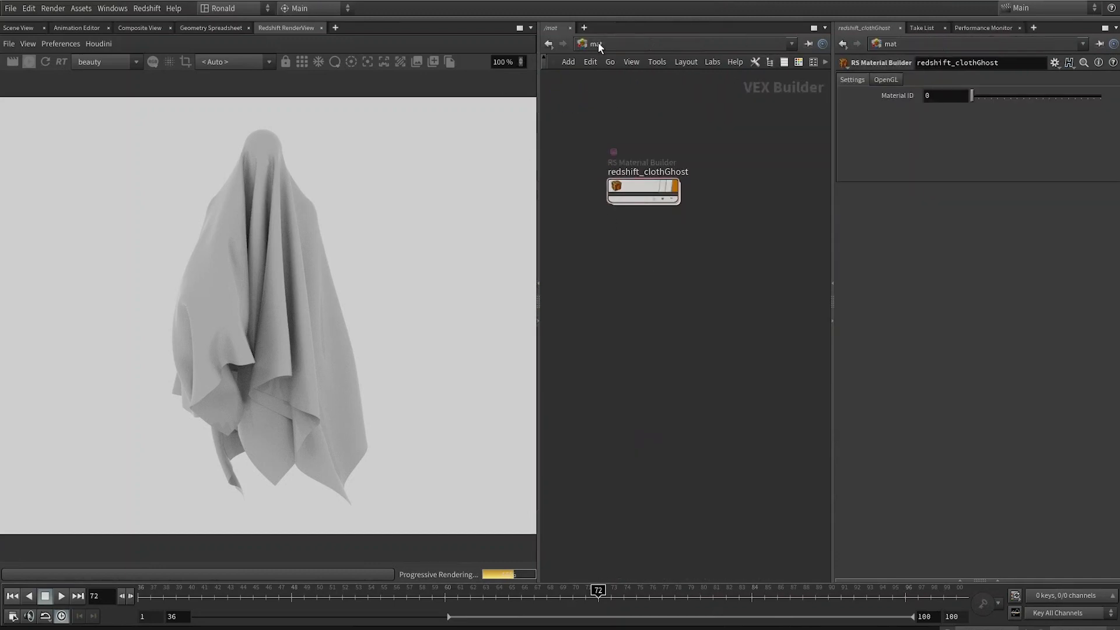
pyautogui.doubleClick(645, 185)
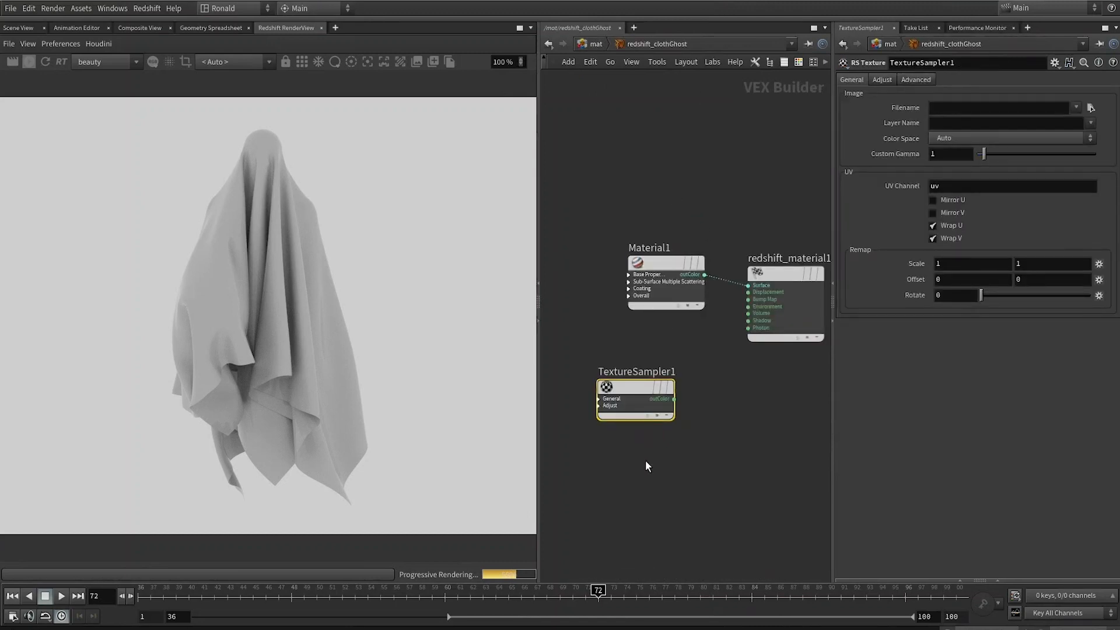
pyautogui.click(990, 110)
pyautogui.hotkey('ctrl', 'v')
pyautogui.click(709, 152)
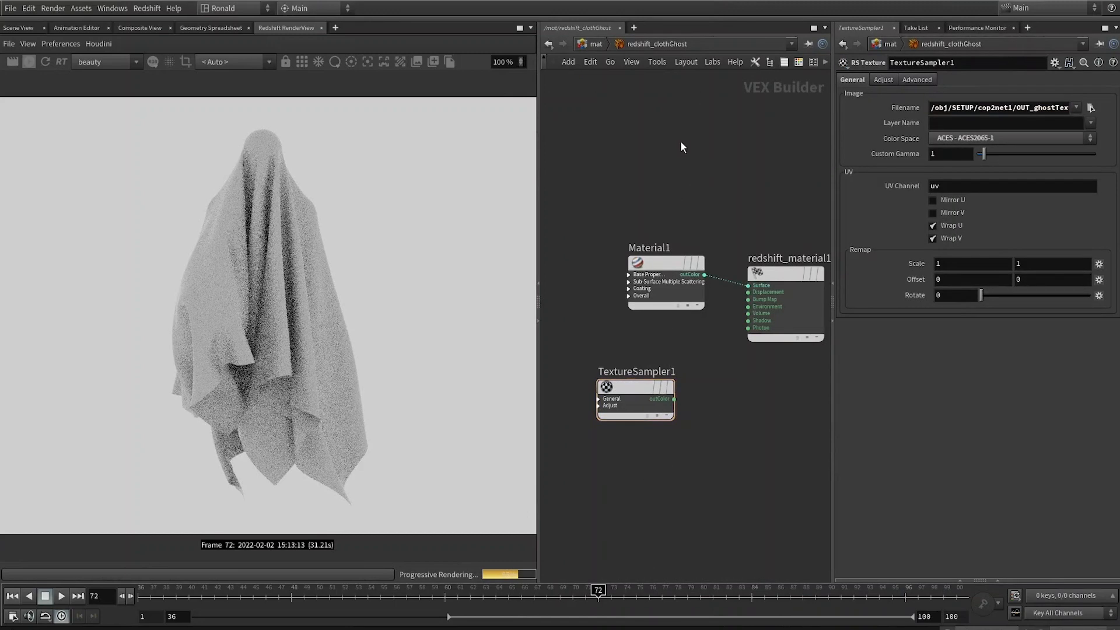
# Step: Connect TextureSampler1's output into Material1's base diffuse color input
pyautogui.moveTo(683, 366); pyautogui.dragTo(685, 341, button='middle')
pyautogui.moveTo(677, 375); pyautogui.dragTo(644, 255)
pyautogui.click(669, 272)
pyautogui.moveTo(646, 356); pyautogui.dragTo(623, 318)
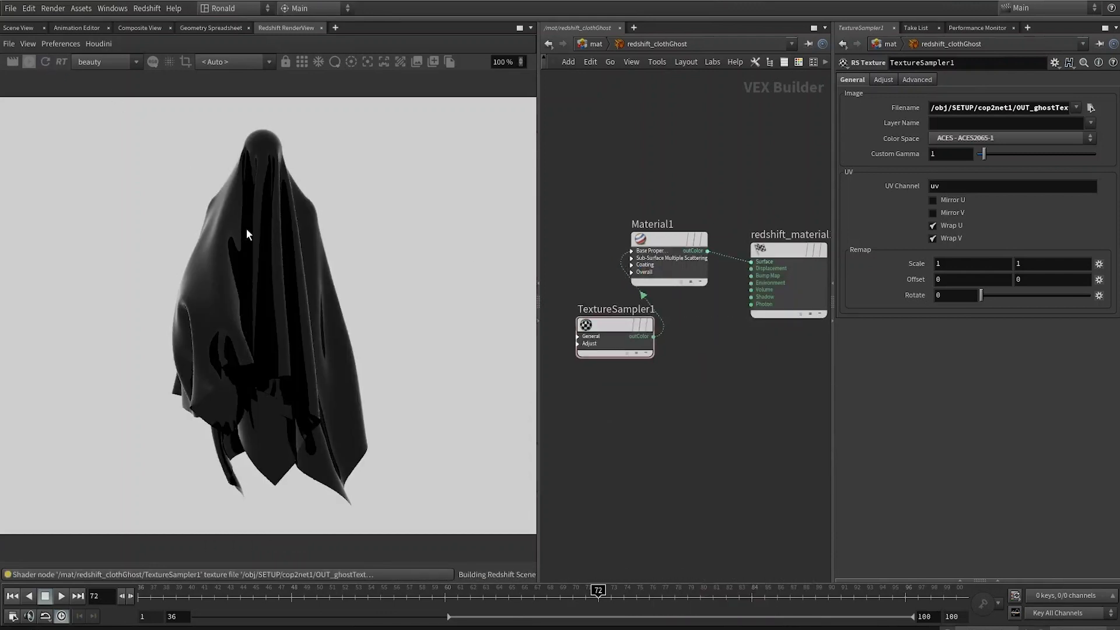
# Step: Prefix the texture filename with op: so it references the COP node, and tidy the node layout
pyautogui.moveTo(583, 227); pyautogui.dragTo(621, 530)
pyautogui.click(973, 108)
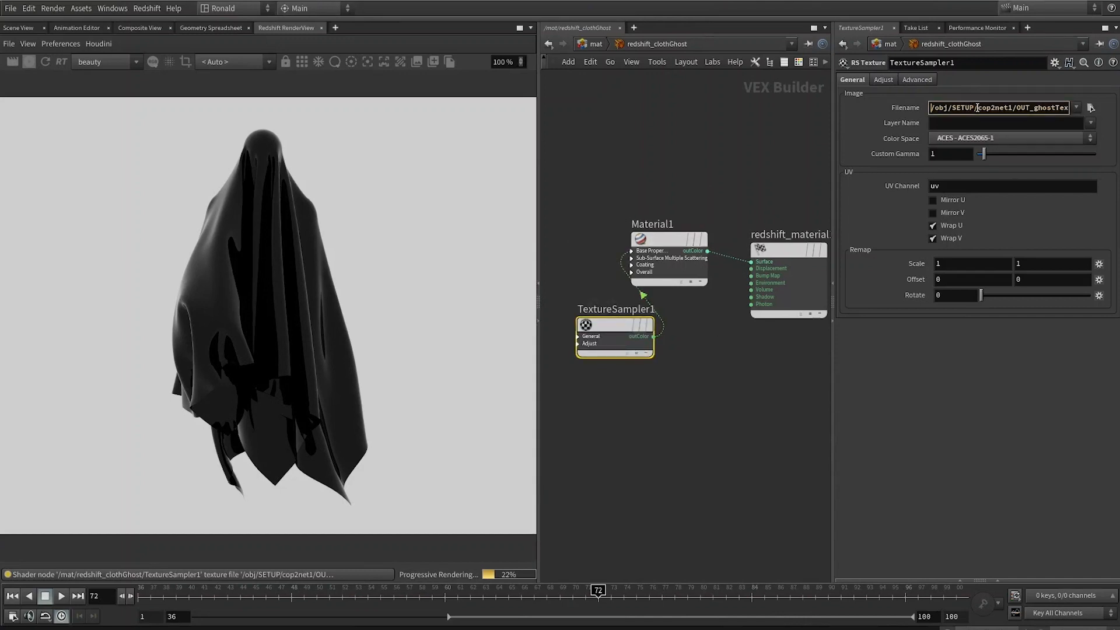
pyautogui.press('Home')
pyautogui.write('op')
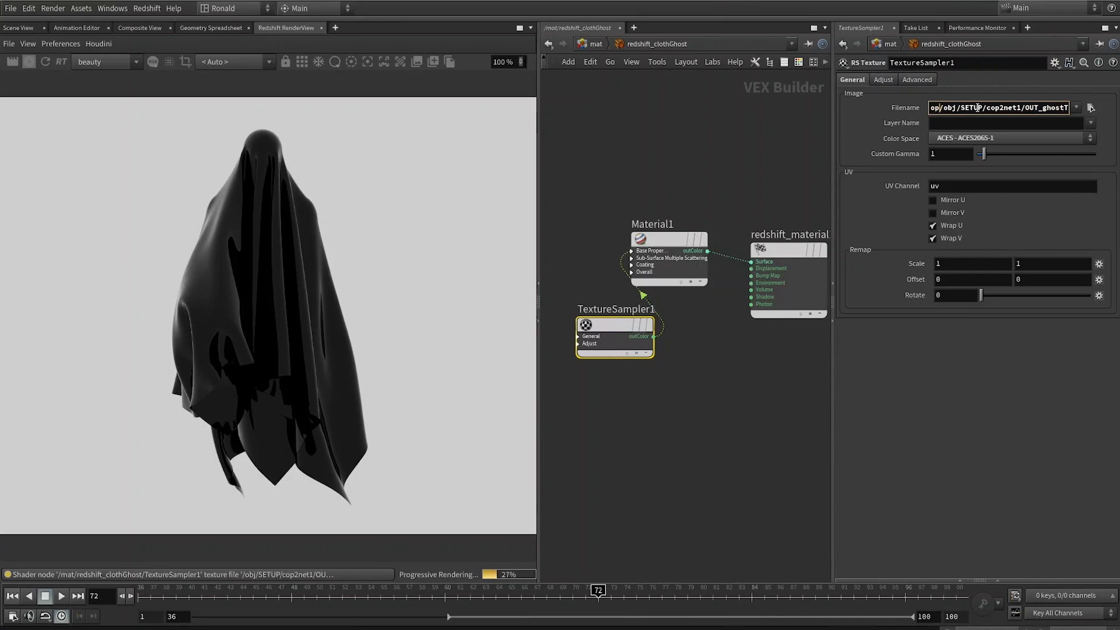
pyautogui.write(':')
pyautogui.press('Return')
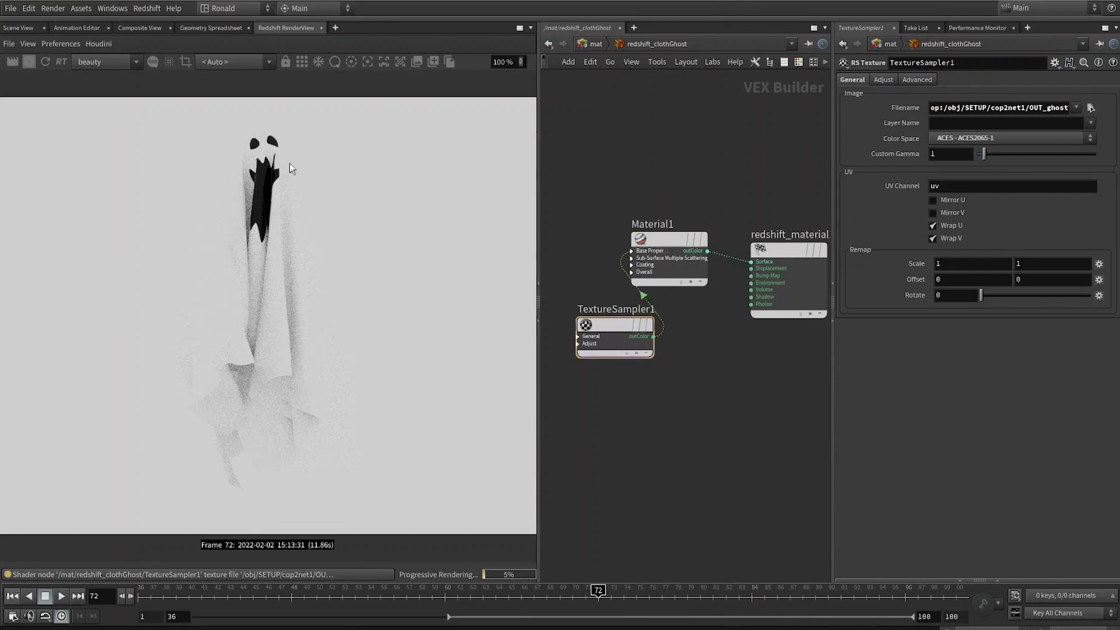
pyautogui.moveTo(606, 327); pyautogui.dragTo(589, 377)
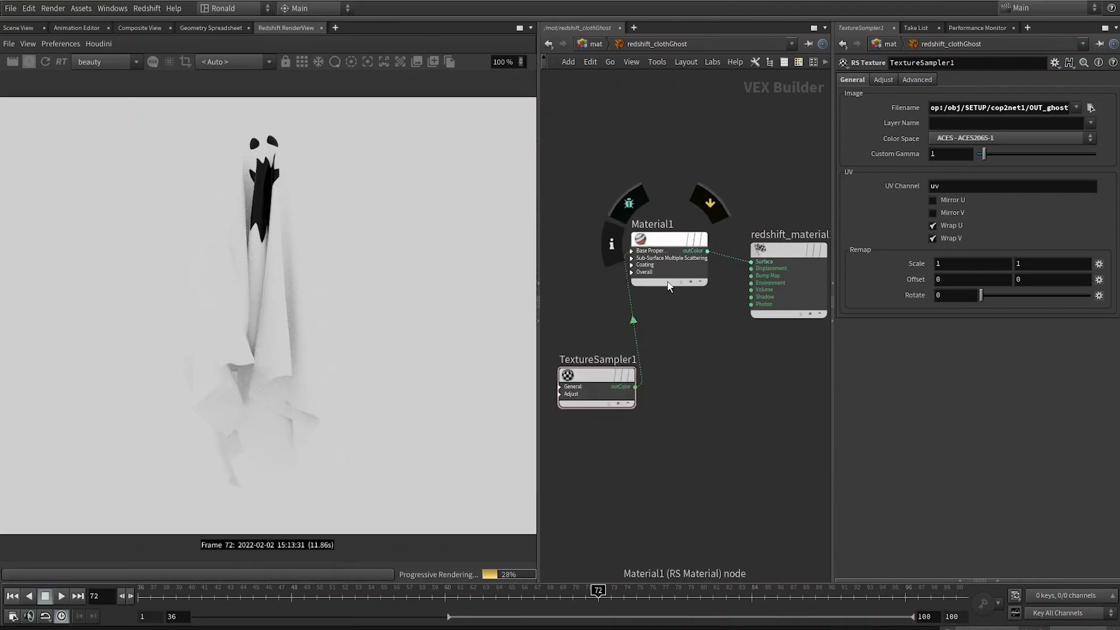
# Step: Load an HDRIHaven industrial HDRI as the dome light's texture and set its Saturation to 0
pyautogui.press('1')
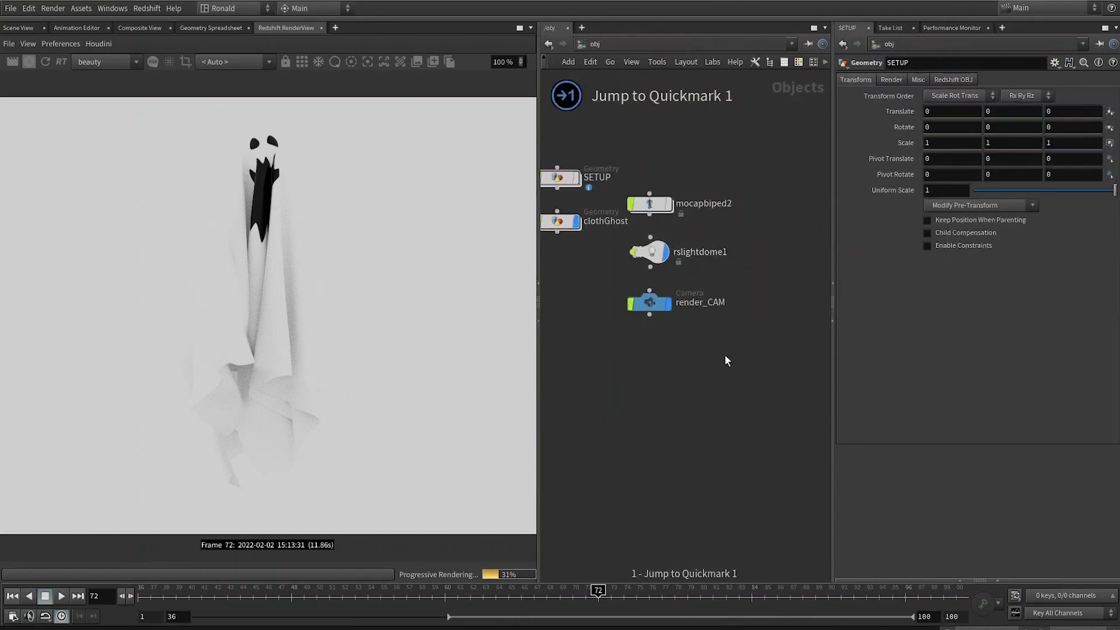
pyautogui.moveTo(724, 354); pyautogui.dragTo(613, 270)
pyautogui.click(641, 259)
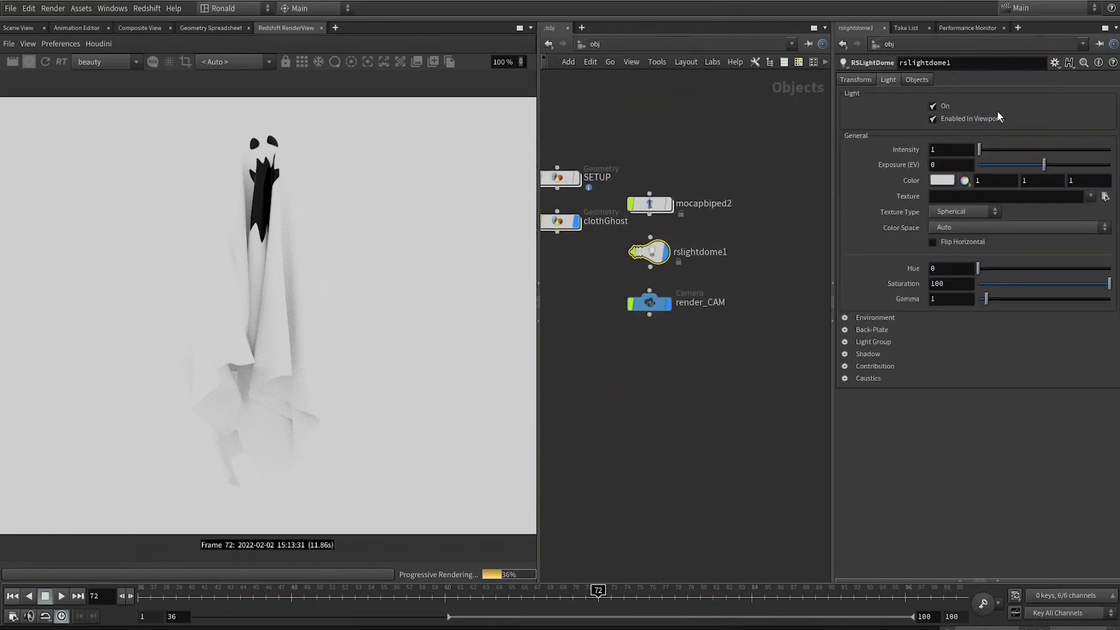
pyautogui.click(1090, 196)
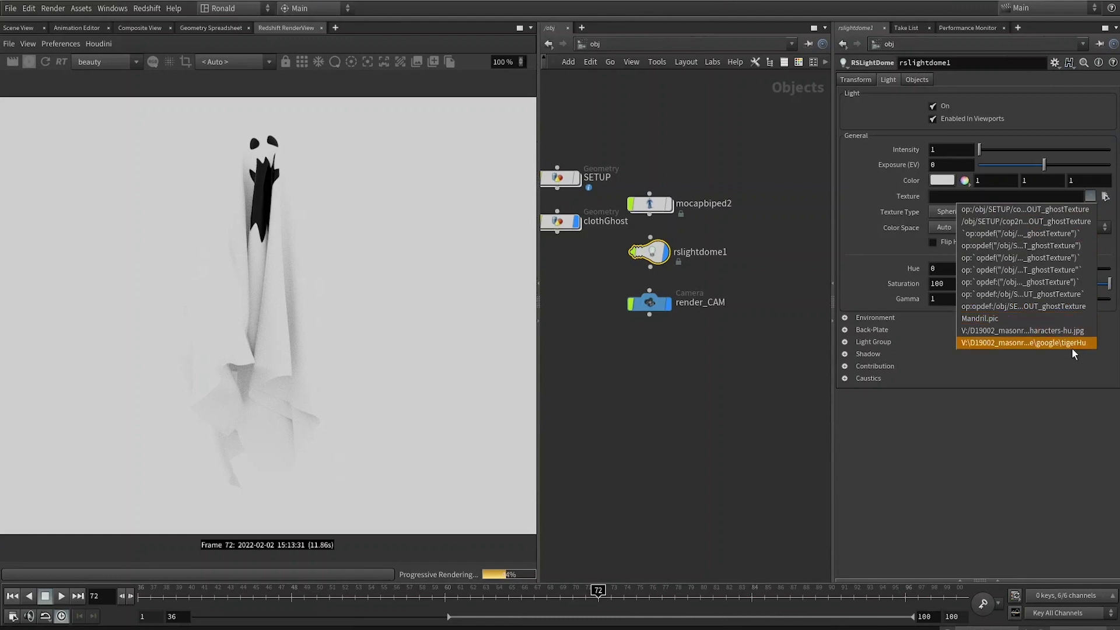
pyautogui.click(1105, 196)
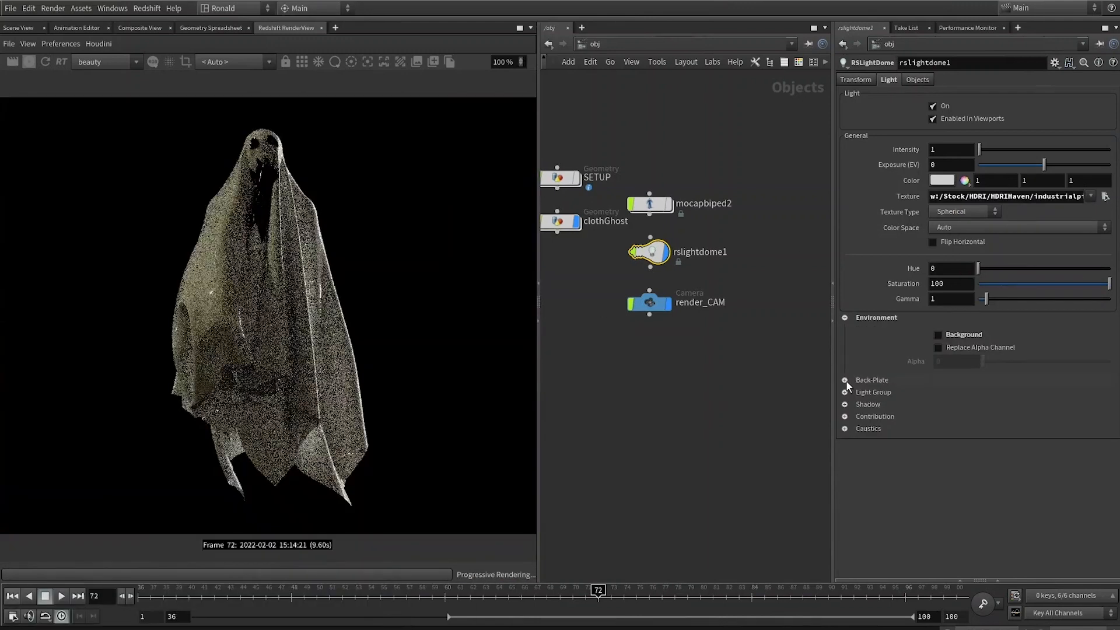
pyautogui.click(845, 380)
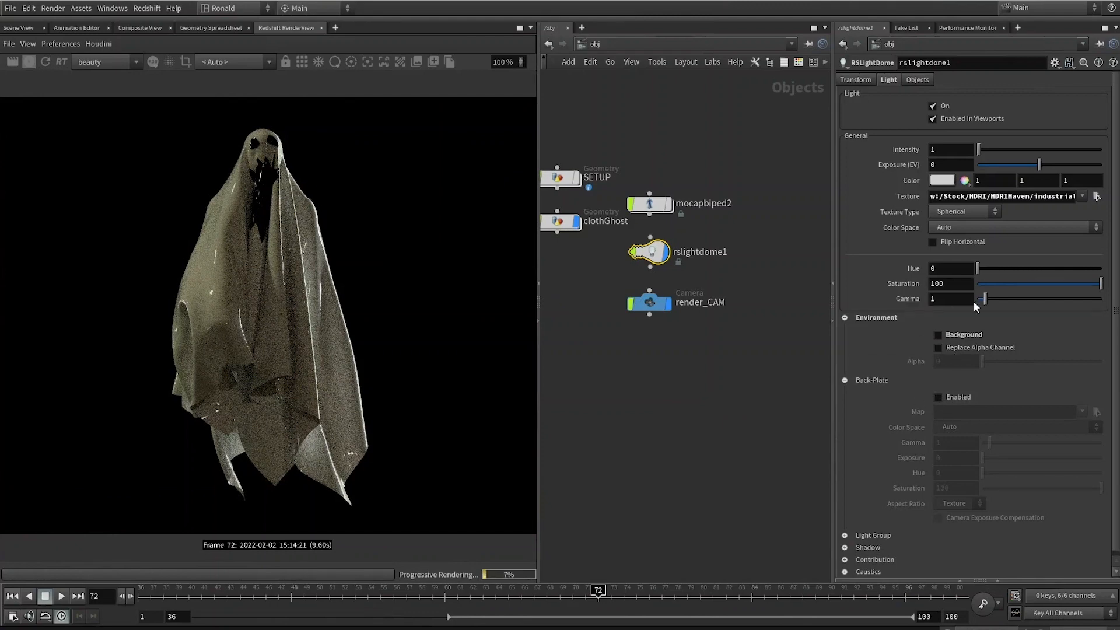
pyautogui.moveTo(1010, 292); pyautogui.dragTo(793, 272)
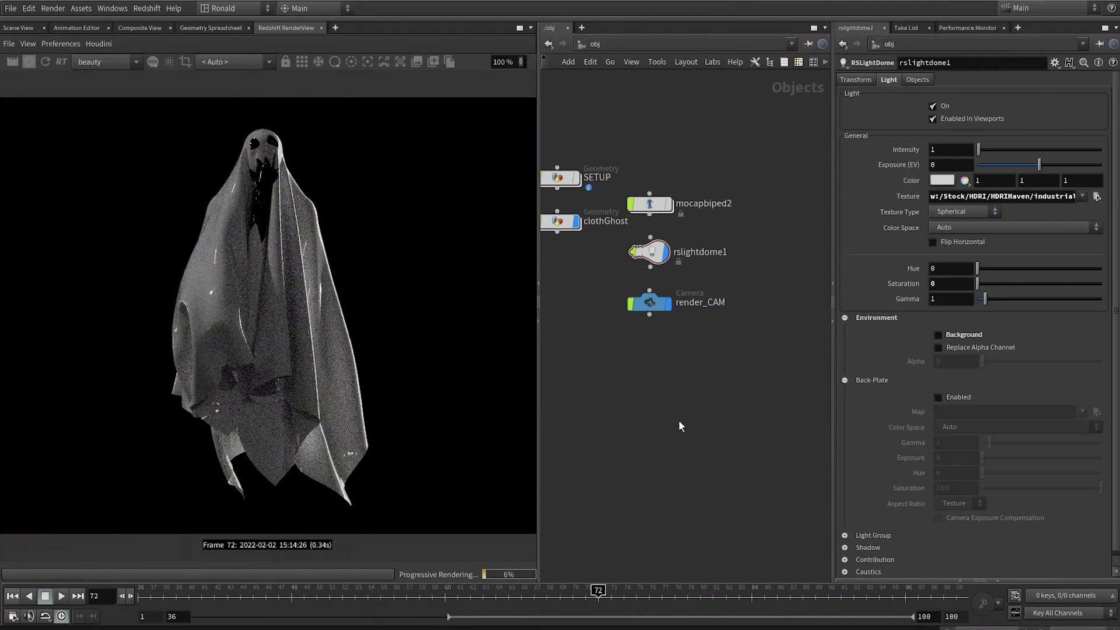
pyautogui.moveTo(597, 290); pyautogui.dragTo(627, 330, button='middle')
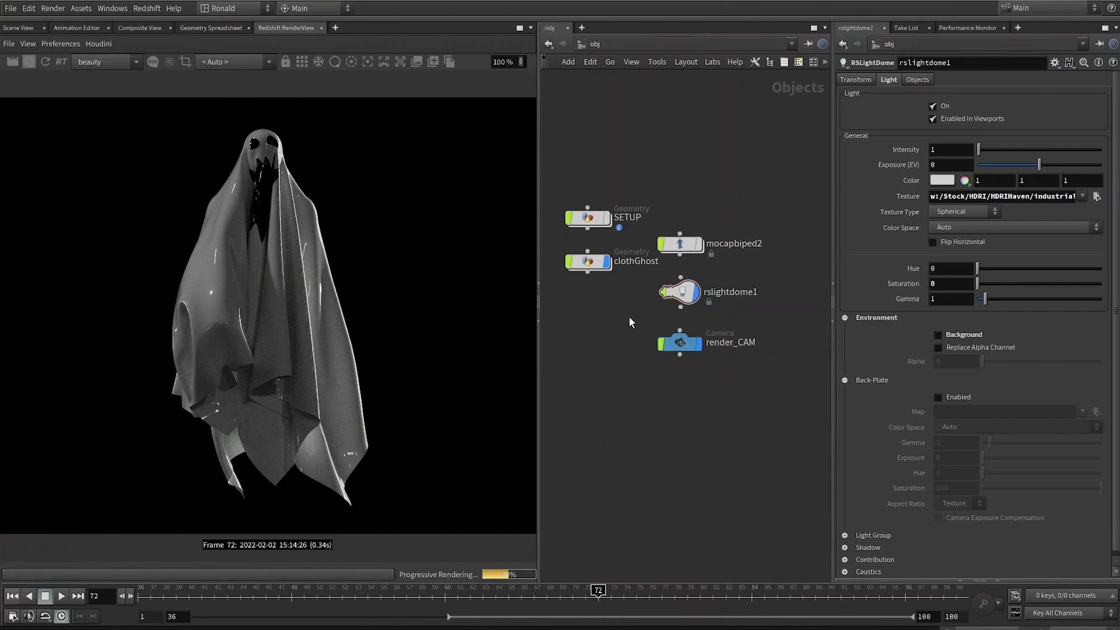
# Step: In Material1, set the diffuse and reflection weights to 0 and the sheen weight to 1 with 512 samples
pyautogui.press('2')
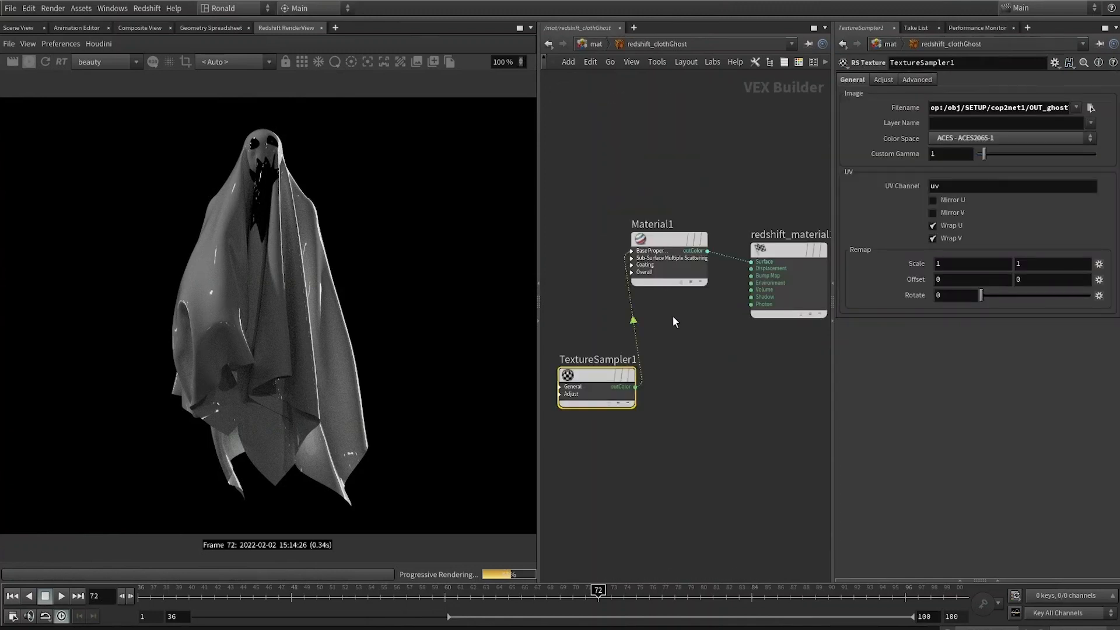
pyautogui.click(681, 273)
pyautogui.scroll(-1, 927, 322)
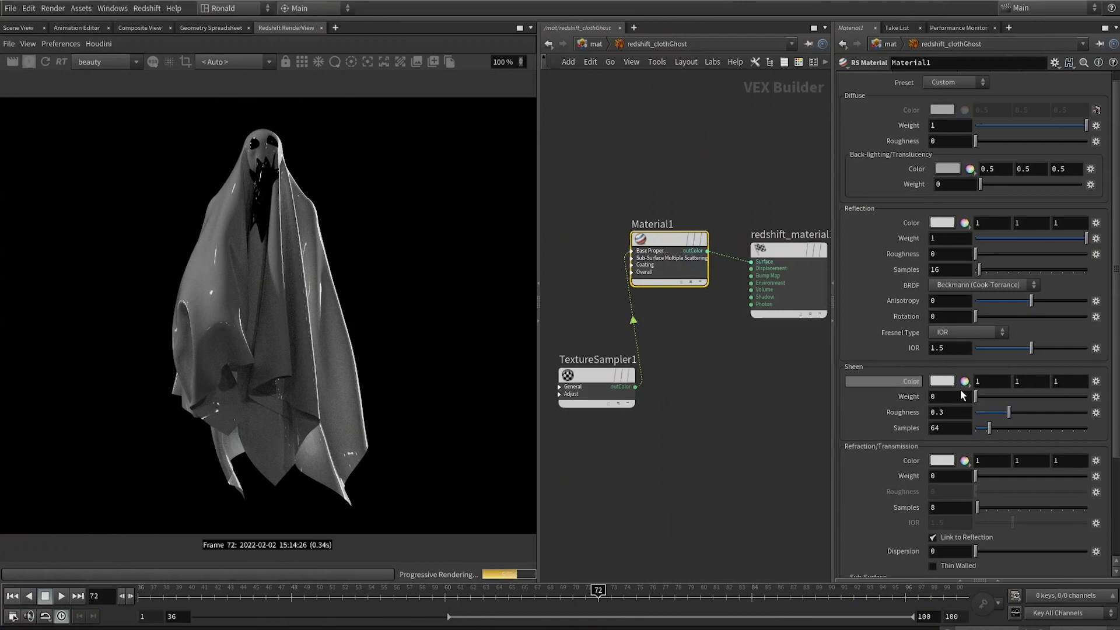
pyautogui.click(975, 238)
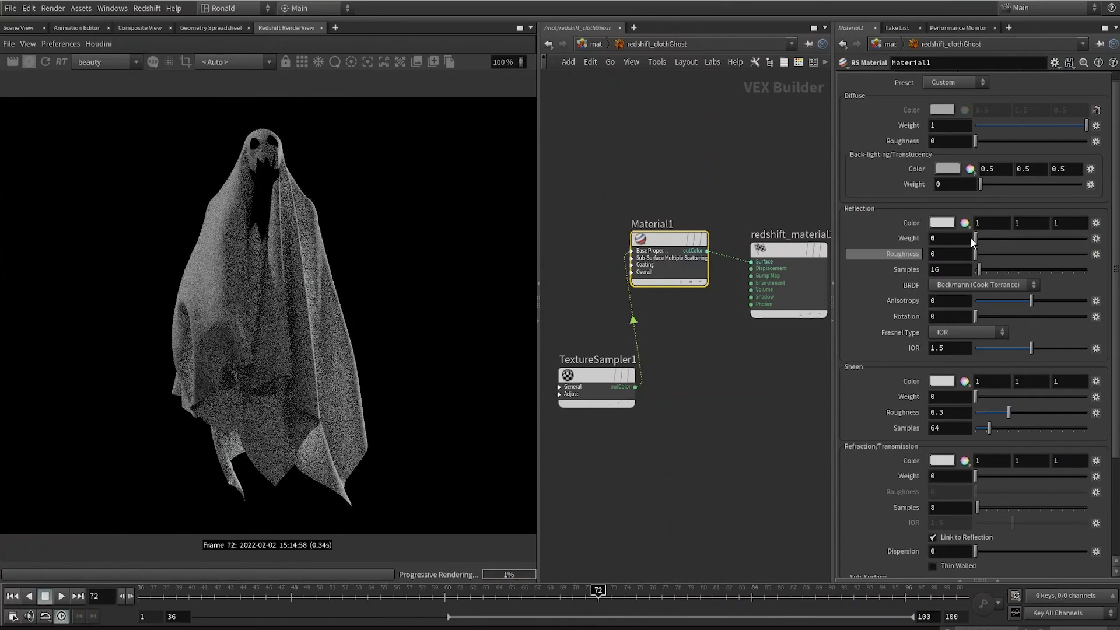
pyautogui.click(987, 396)
pyautogui.moveTo(1036, 125); pyautogui.dragTo(851, 135)
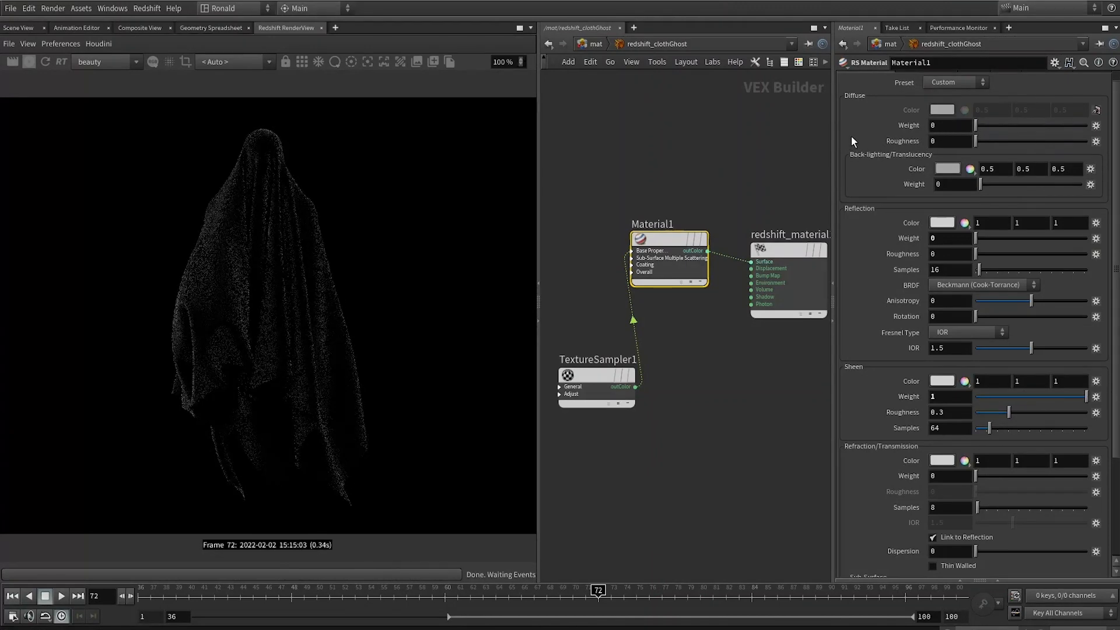
pyautogui.moveTo(1021, 397); pyautogui.dragTo(1096, 397)
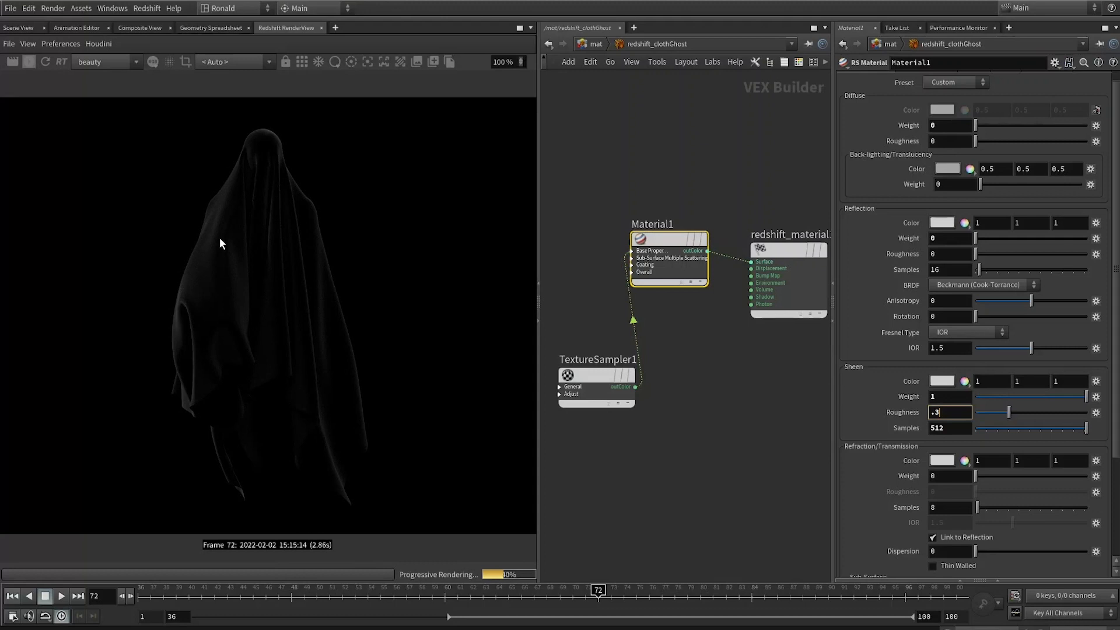
# Step: Set Material1's reflection weight to 0.5
pyautogui.click(944, 239)
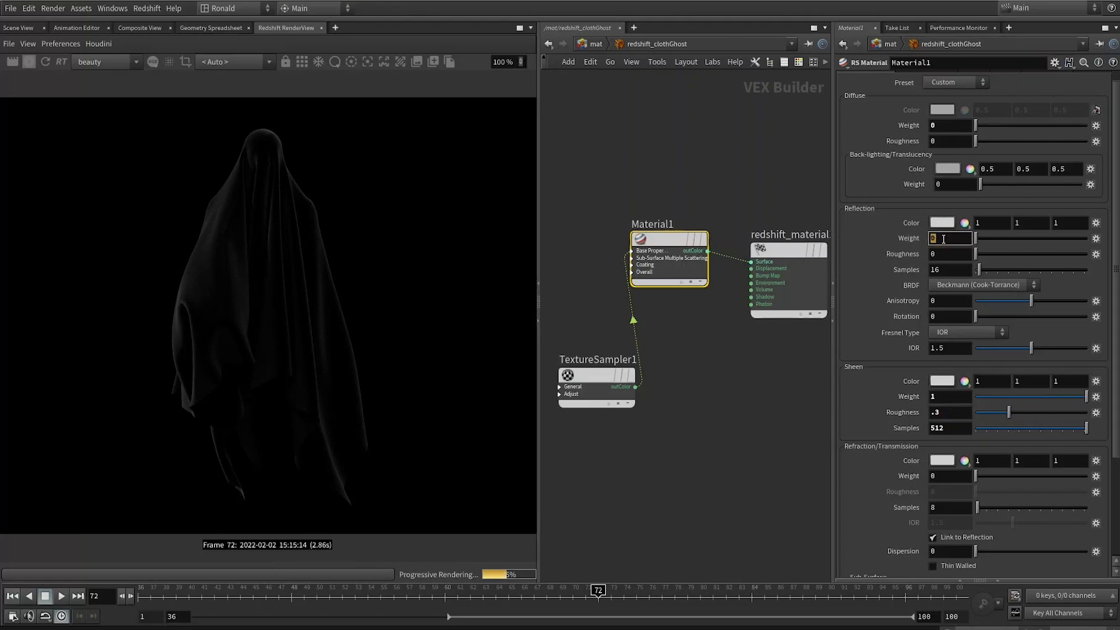
pyautogui.write('.5')
pyautogui.press('Return')
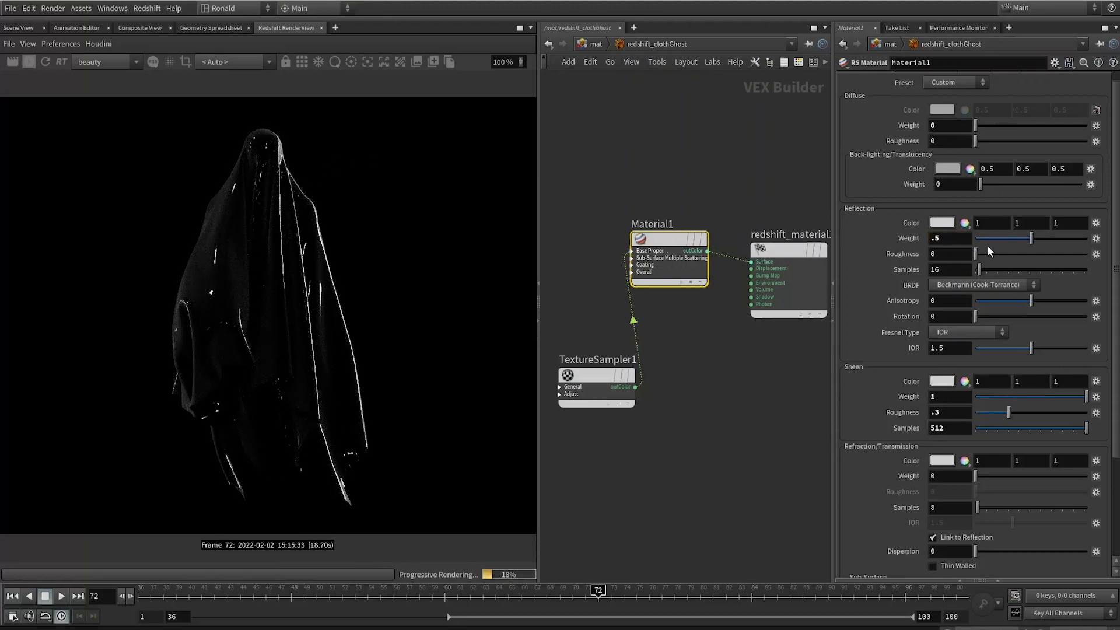
pyautogui.click(944, 238)
pyautogui.write('0')
pyautogui.press('Return')
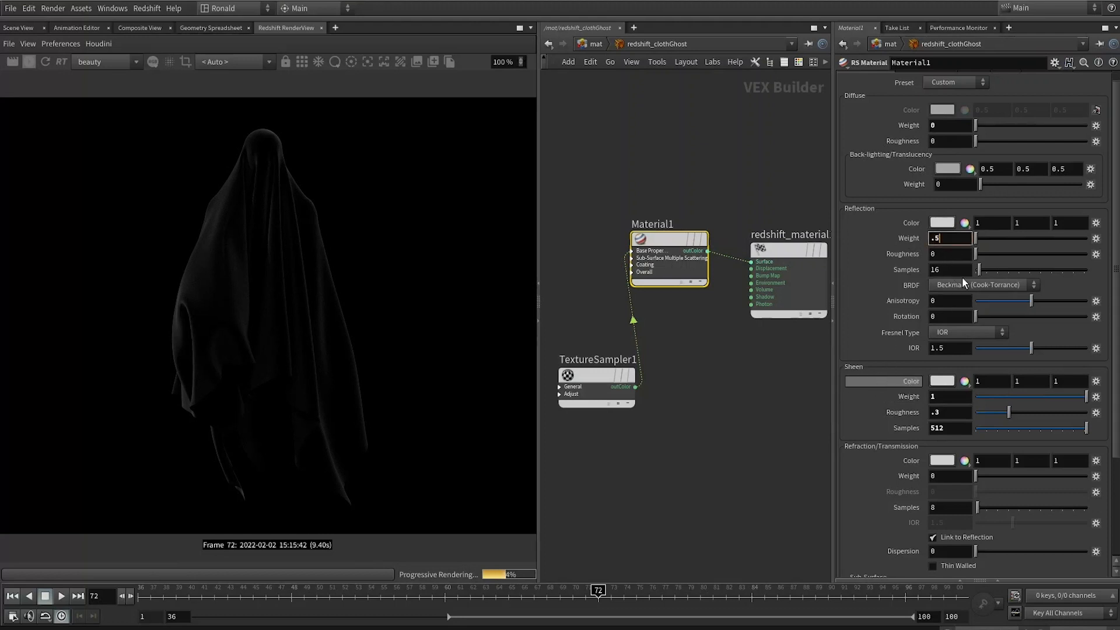
# Step: Set the reflection roughness to 0.6 and the reflection samples to 512
pyautogui.click(947, 252)
pyautogui.write('.5')
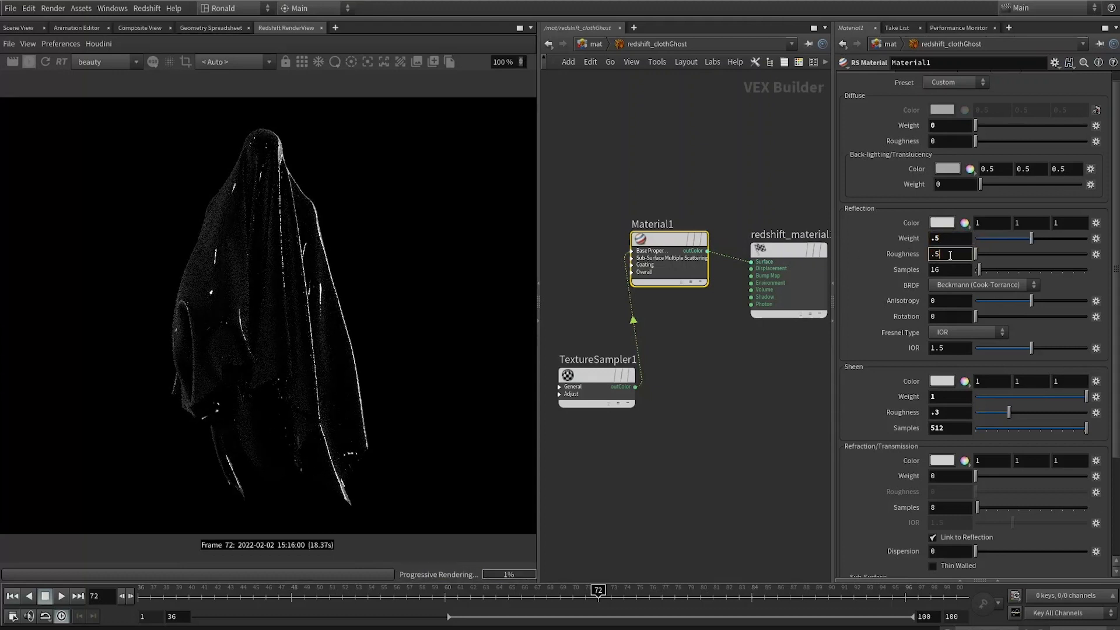
pyautogui.press('Return')
pyautogui.moveTo(930, 255); pyautogui.dragTo(953, 267)
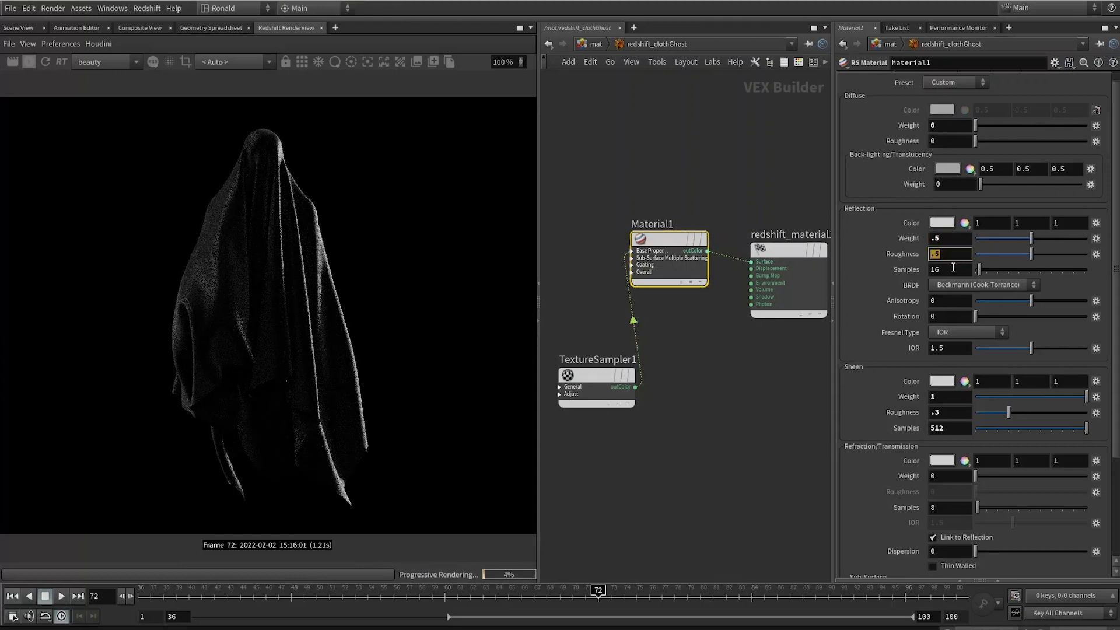
pyautogui.write('.6')
pyautogui.press('Return')
pyautogui.doubleClick(950, 268)
pyautogui.write('512')
pyautogui.press('Return')
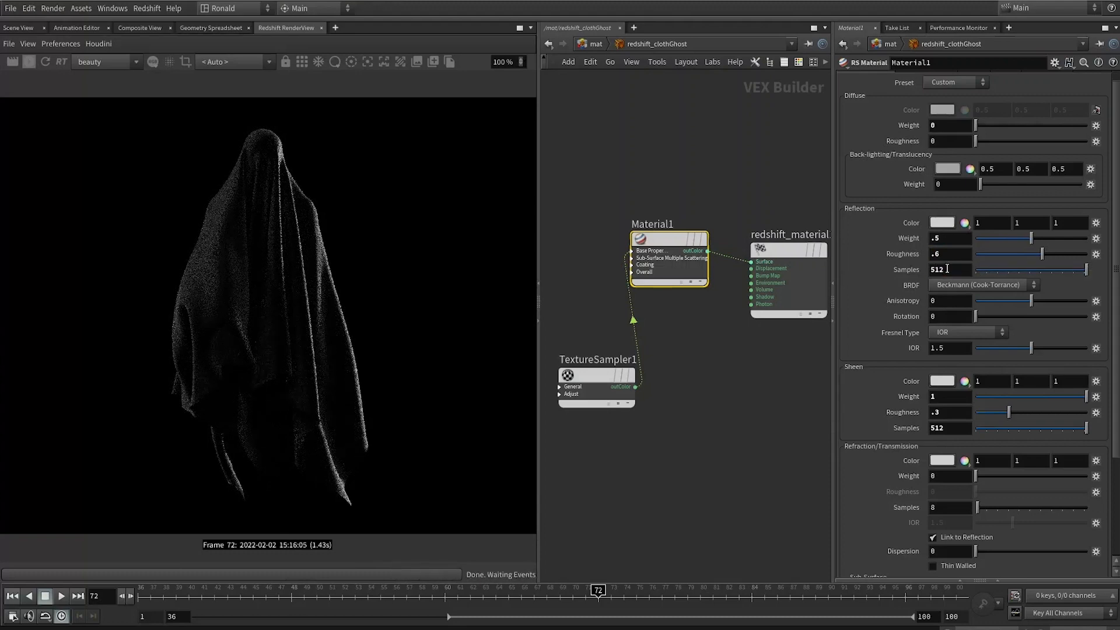
# Step: Set the diffuse weight back to 1
pyautogui.doubleClick(945, 412)
pyautogui.moveTo(991, 126); pyautogui.dragTo(1117, 127)
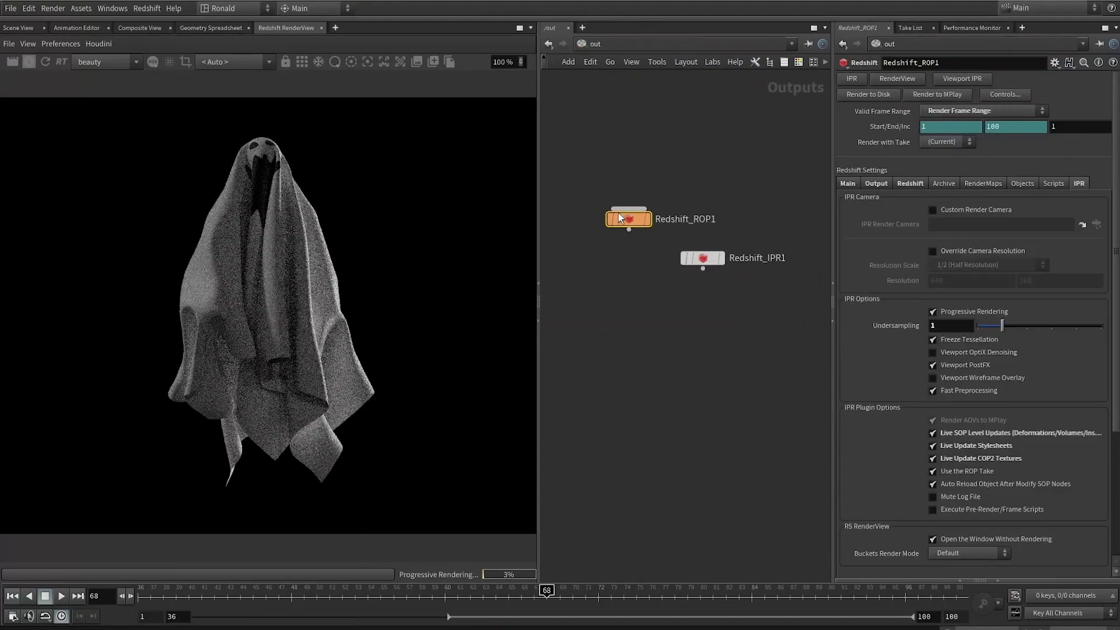
pyautogui.scroll(5, 621, 264)
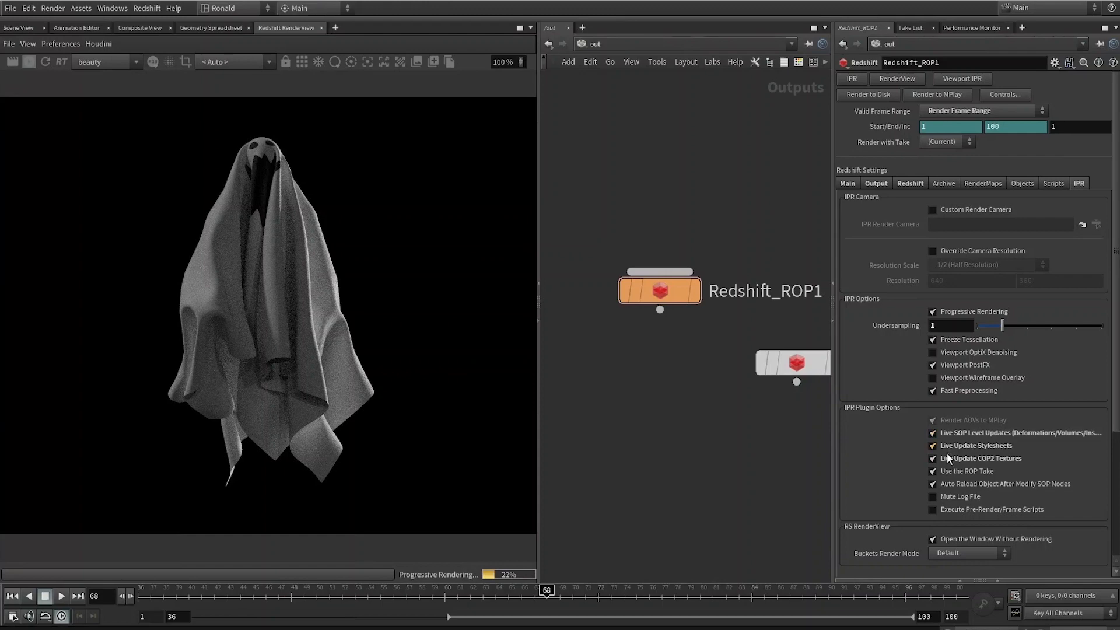
# Step: Connect TextureSampler1's output to Material1's overall_color input
pyautogui.moveTo(484, 594); pyautogui.dragTo(304, 593)
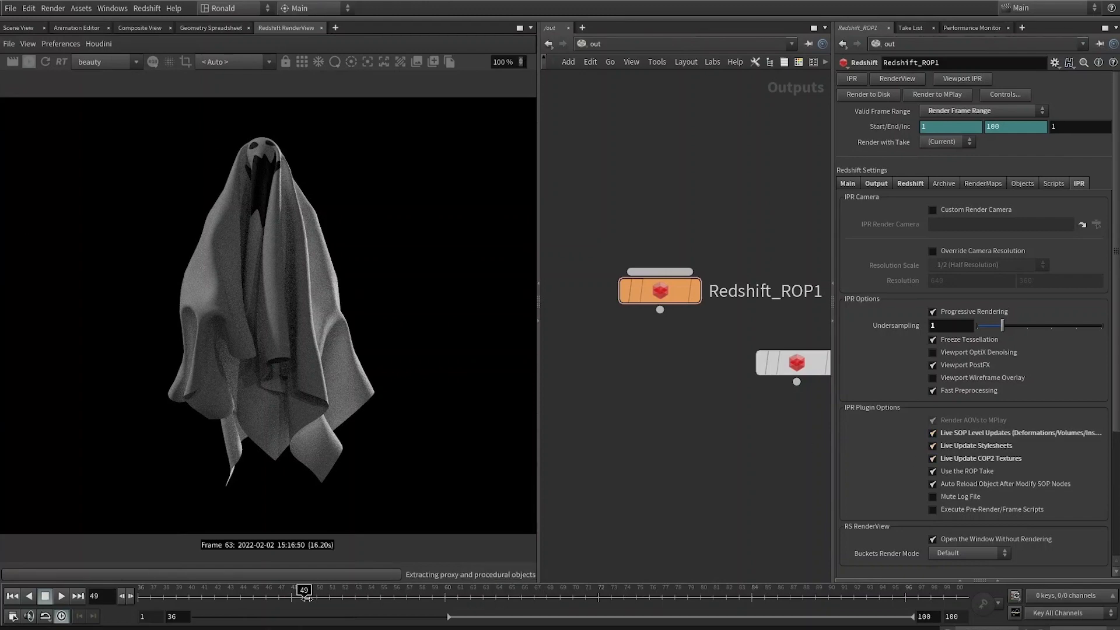
pyautogui.moveTo(372, 603); pyautogui.dragTo(518, 598)
pyautogui.press('1')
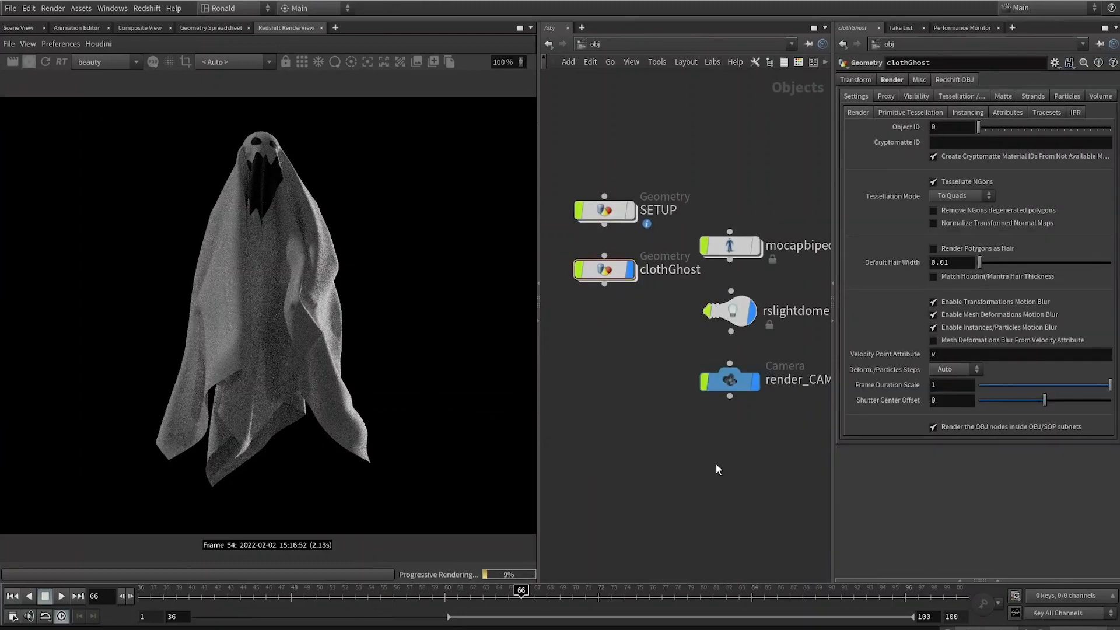
pyautogui.press('2')
pyautogui.doubleClick(643, 191)
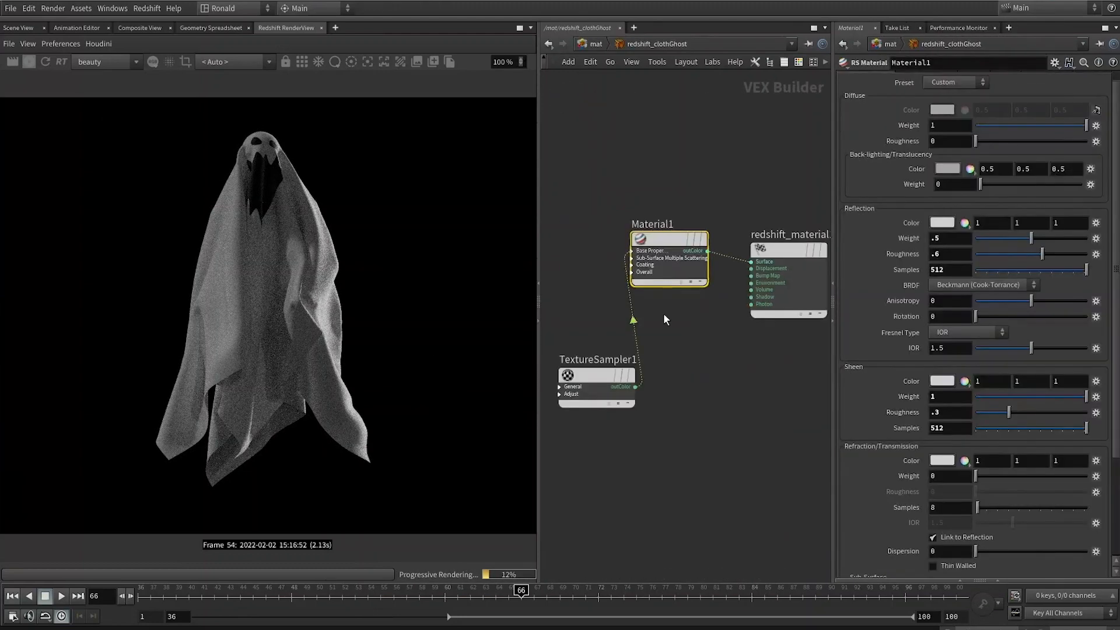
pyautogui.moveTo(600, 372); pyautogui.dragTo(605, 426)
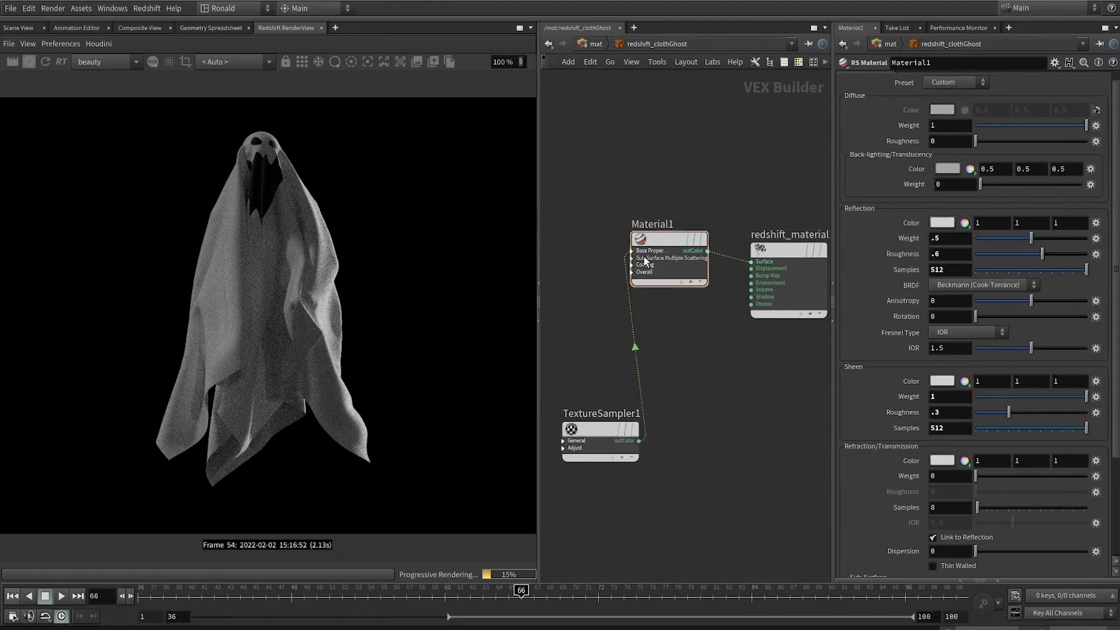
pyautogui.moveTo(670, 239); pyautogui.dragTo(680, 239)
pyautogui.click(639, 441)
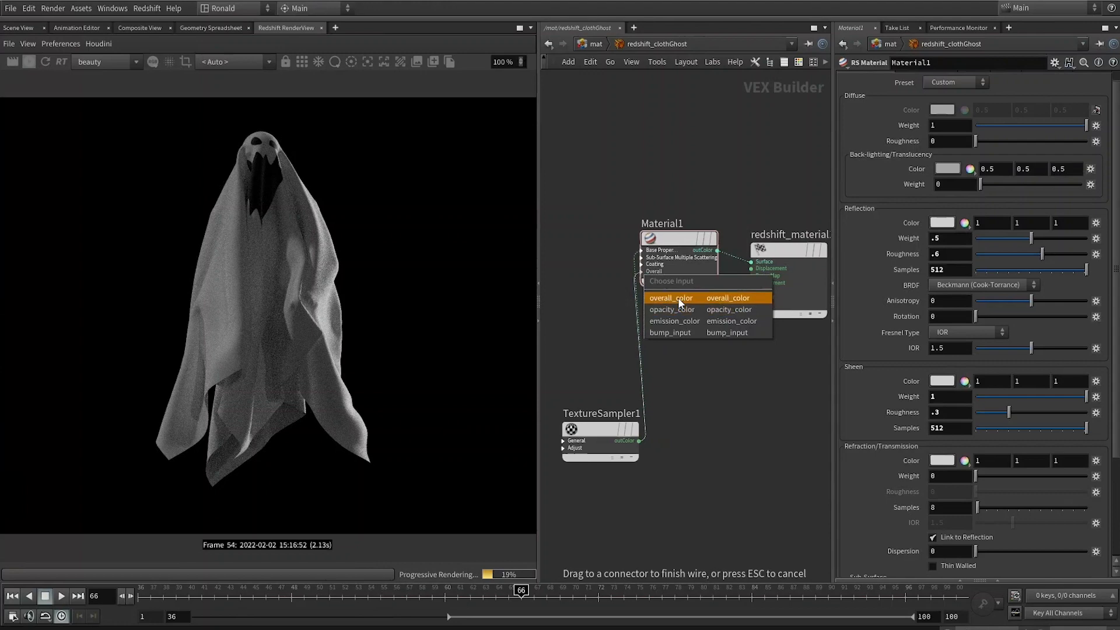
pyautogui.click(679, 306)
# Step: Delete the texture's wire into Material1's diffuse color input
pyautogui.moveTo(701, 447); pyautogui.dragTo(747, 486, button='middle')
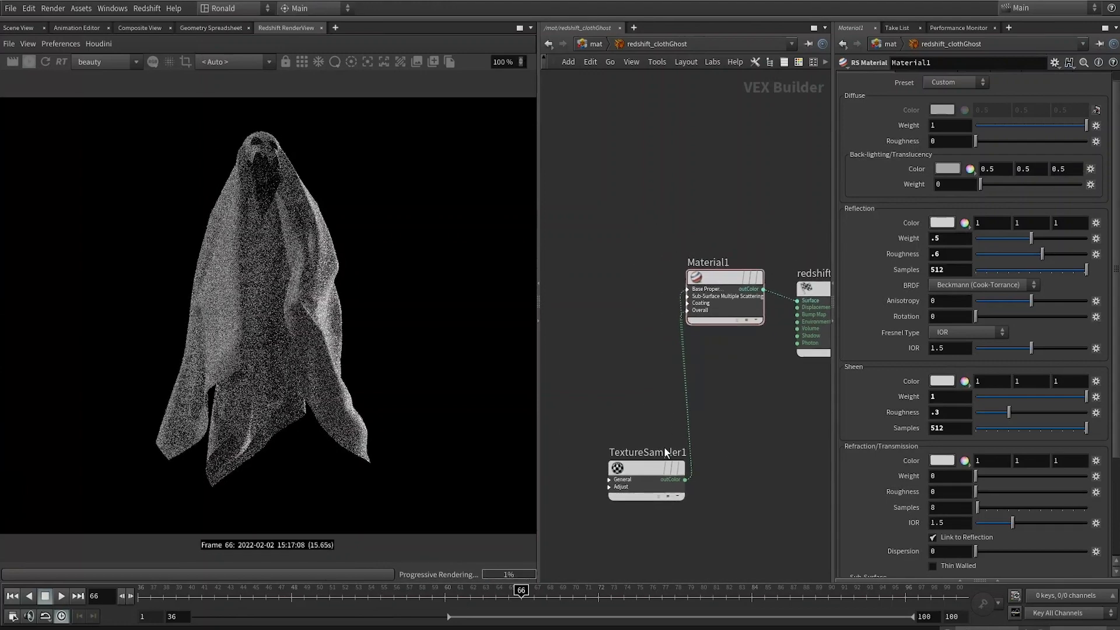
pyautogui.moveTo(651, 465); pyautogui.dragTo(598, 470)
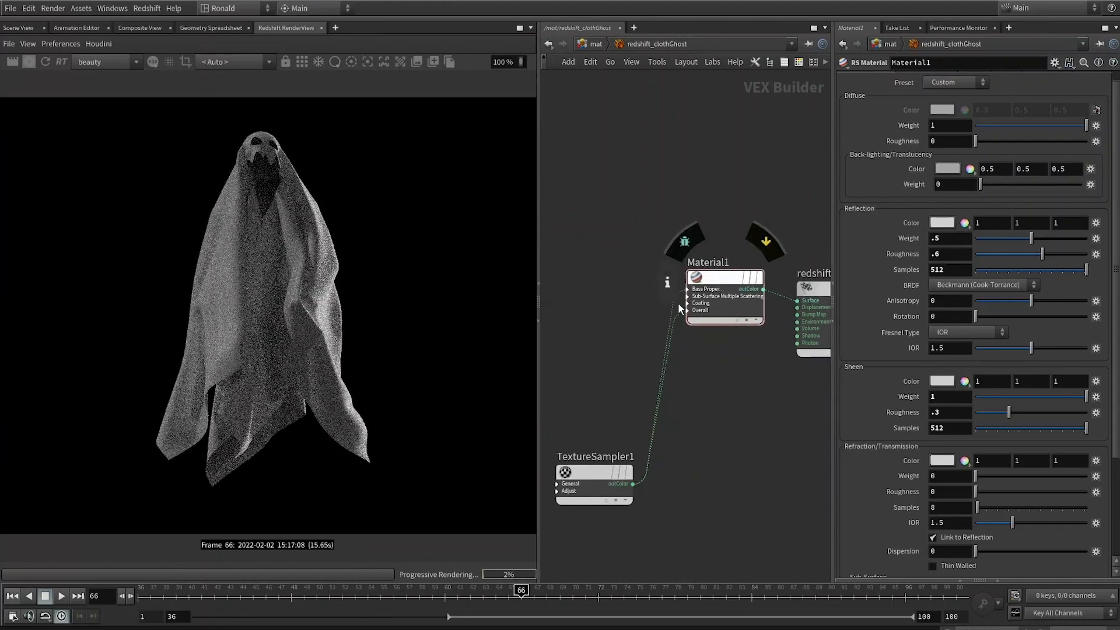
pyautogui.moveTo(650, 282); pyautogui.dragTo(682, 301)
pyautogui.press('Delete')
pyautogui.click(723, 274)
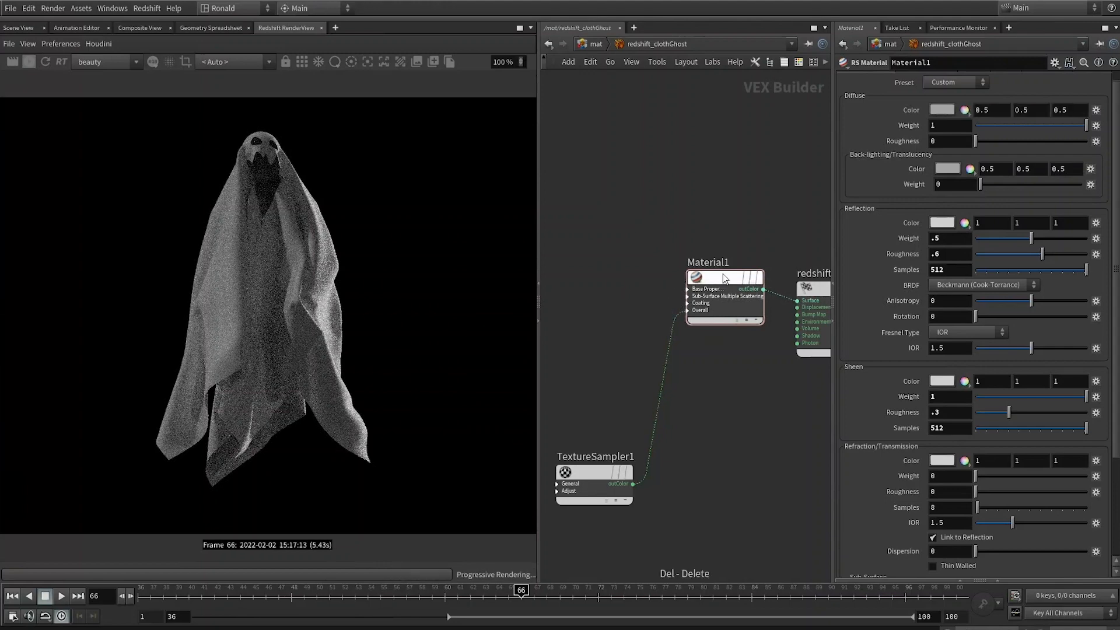
pyautogui.click(637, 214)
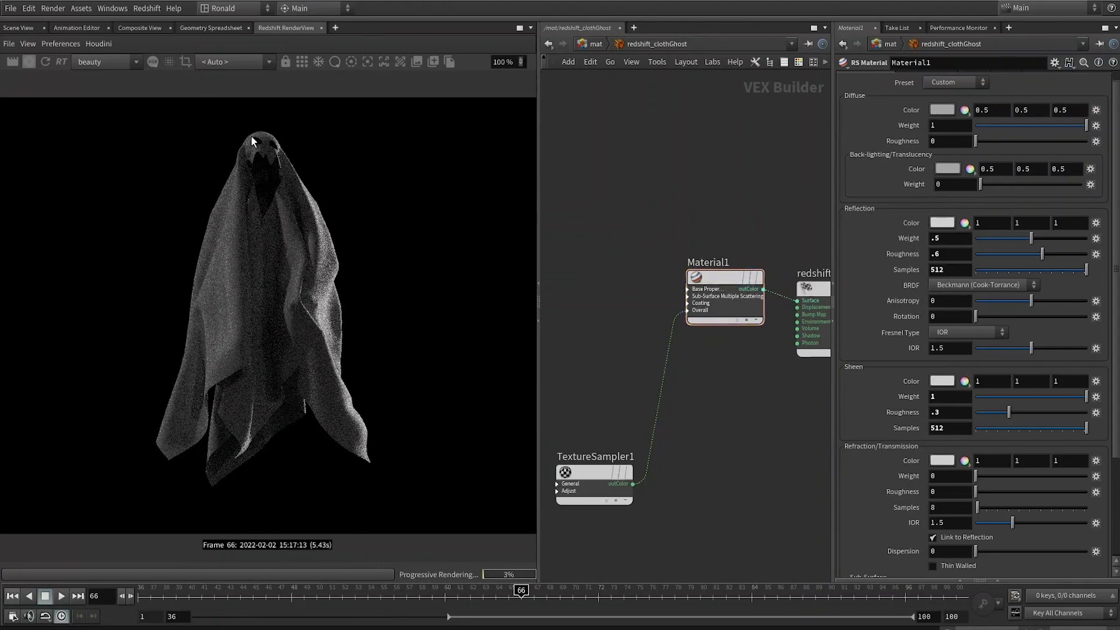
# Step: At frame 49, add a grid geometry object at object level as a floor
pyautogui.click(298, 598)
pyautogui.press('1')
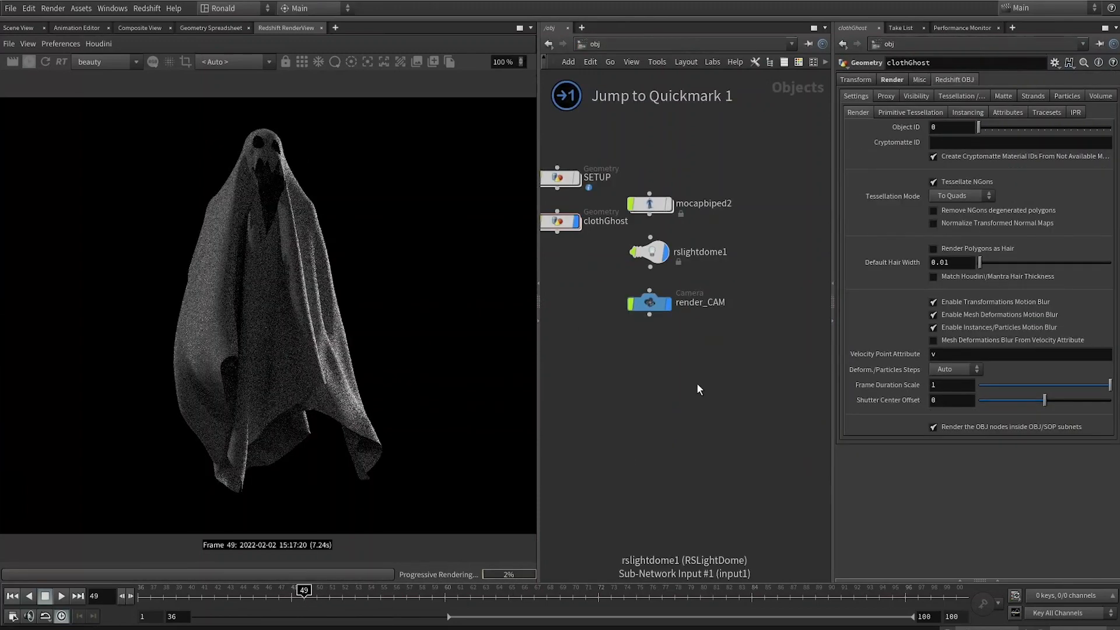
pyautogui.press('Tab')
pyautogui.write('grid')
pyautogui.press('Return')
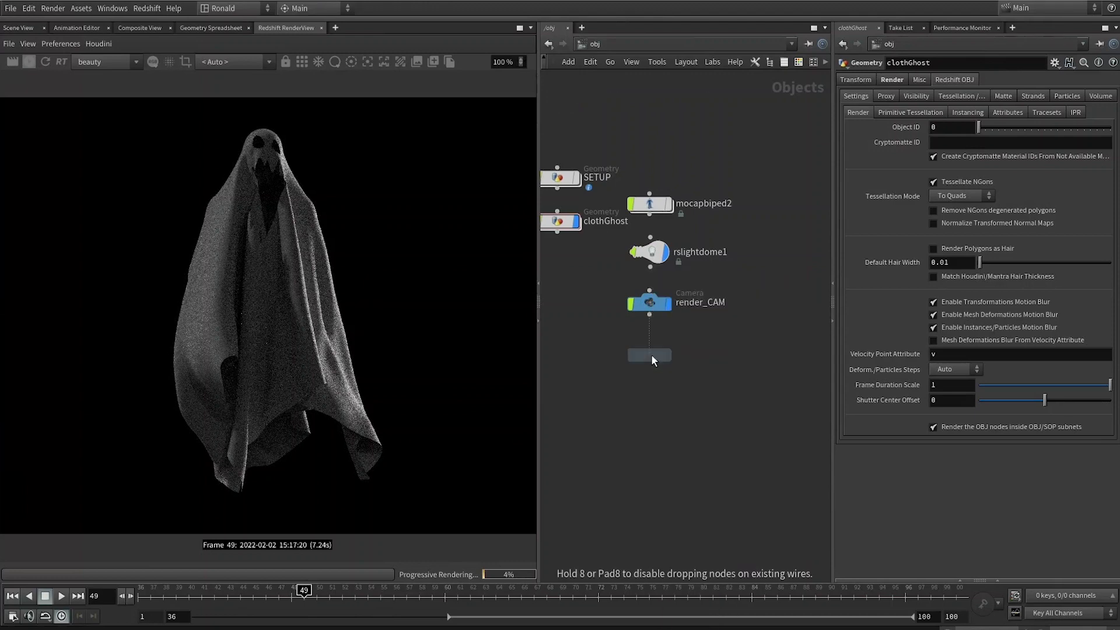
pyautogui.click(651, 356)
pyautogui.moveTo(663, 357); pyautogui.dragTo(640, 444)
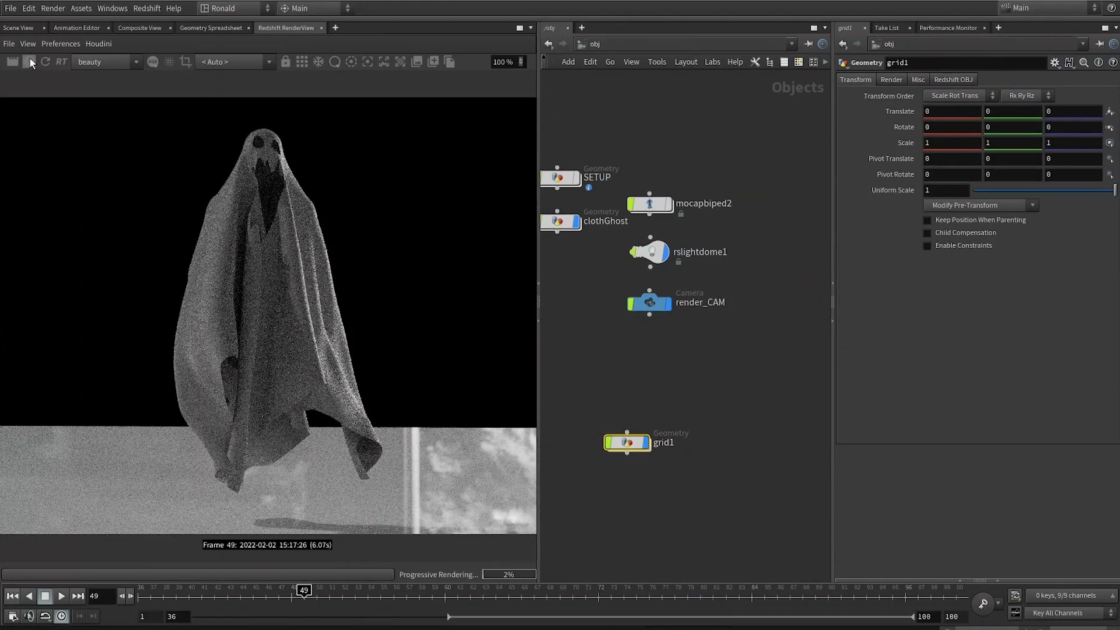
pyautogui.click(18, 27)
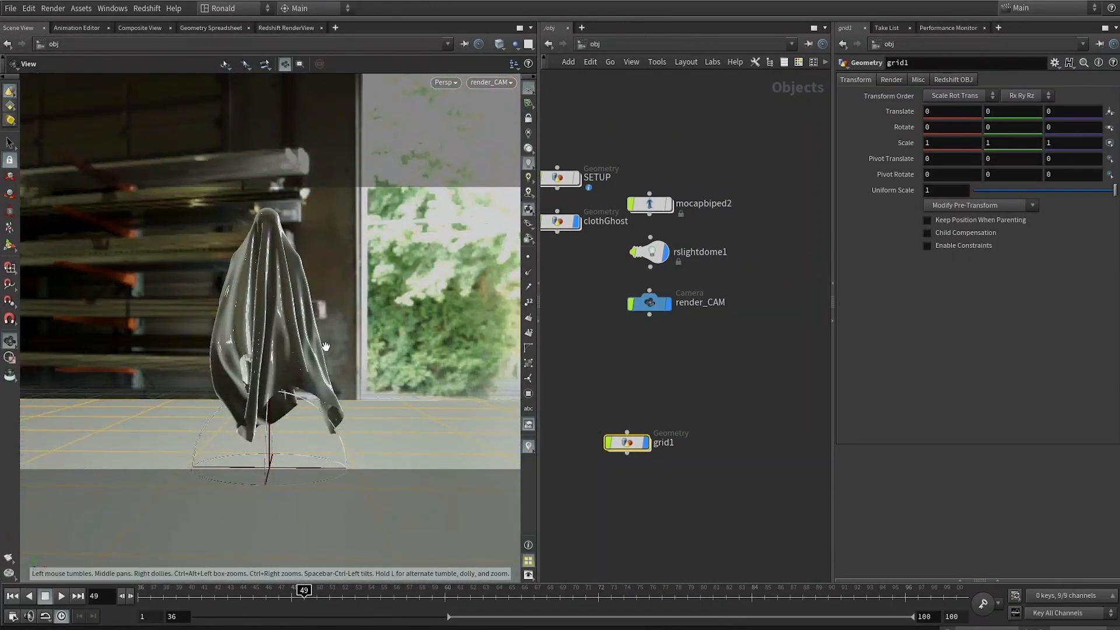
pyautogui.moveTo(325, 347); pyautogui.dragTo(280, 379)
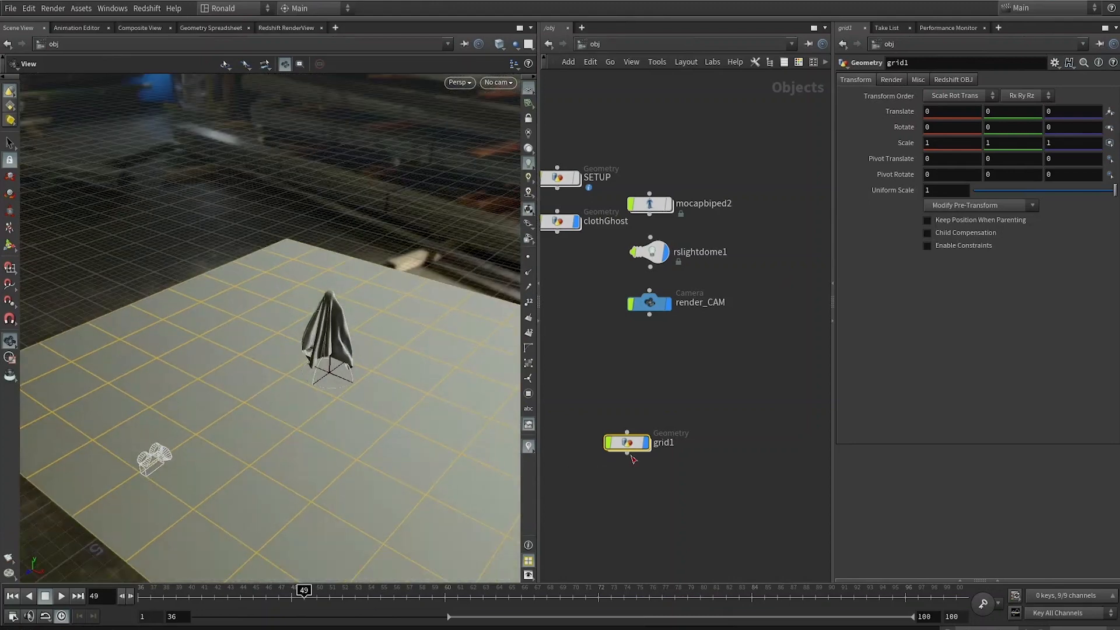
# Step: Add a second grid and set its Z rotation to -90 to stand it up as a wall beside the ghost
pyautogui.click(622, 396)
pyautogui.press('Return')
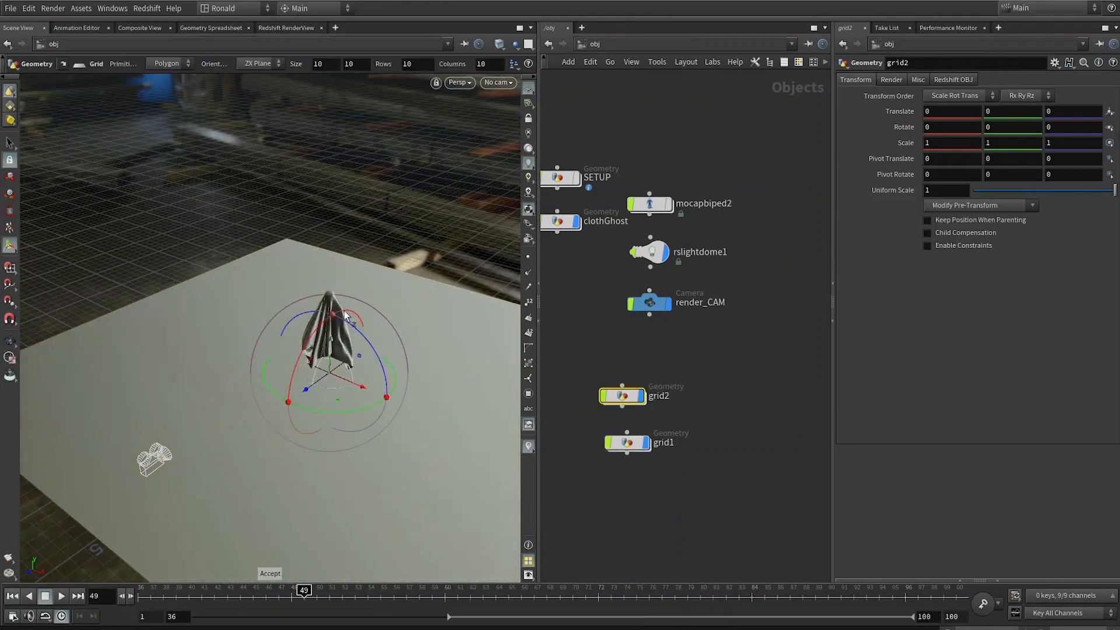
pyautogui.moveTo(345, 315); pyautogui.dragTo(402, 412)
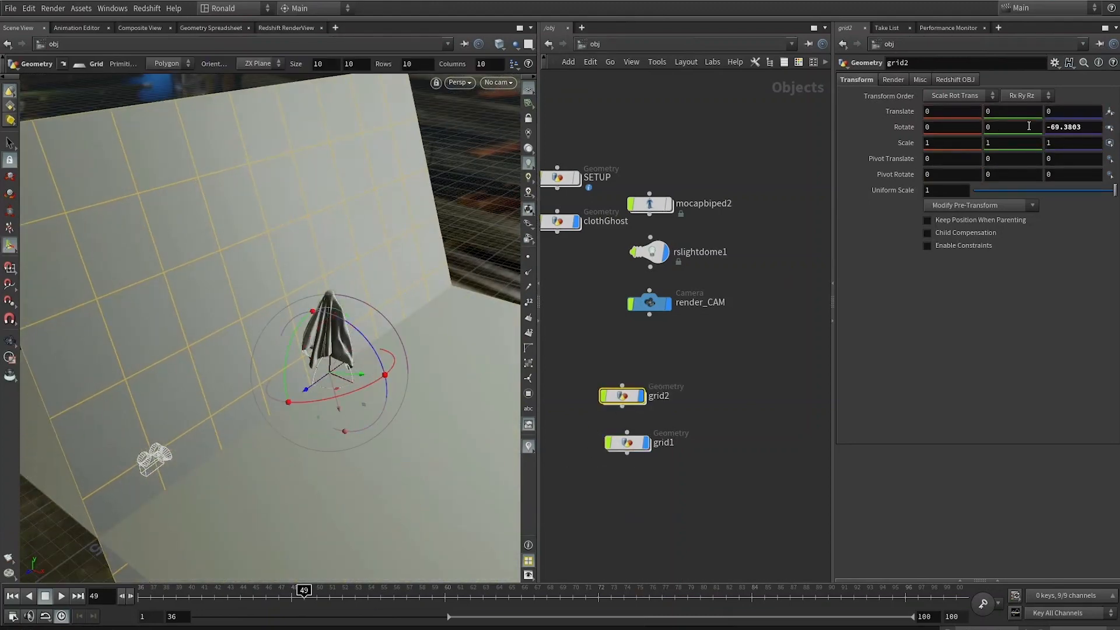
pyautogui.moveTo(1086, 127); pyautogui.dragTo(1026, 145)
pyautogui.write('-90')
pyautogui.press('Return')
pyautogui.moveTo(361, 384); pyautogui.dragTo(281, 356)
# Step: Copy the wall as grid3, set its X rotation to 90 and place it as a second wall
pyautogui.keyDown('alt'); pyautogui.moveTo(622, 397); pyautogui.dragTo(713, 409); pyautogui.keyUp('alt')
pyautogui.moveTo(260, 375); pyautogui.dragTo(454, 274)
pyautogui.moveTo(962, 127); pyautogui.dragTo(920, 129)
pyautogui.write('90')
pyautogui.press('Return')
pyautogui.moveTo(230, 358); pyautogui.dragTo(276, 332)
pyautogui.keyDown('alt'); pyautogui.moveTo(327, 350); pyautogui.dragTo(277, 350); pyautogui.keyUp('alt')
# Step: Set the uniform scale of both wall grids to 0.5
pyautogui.moveTo(786, 366); pyautogui.dragTo(575, 513)
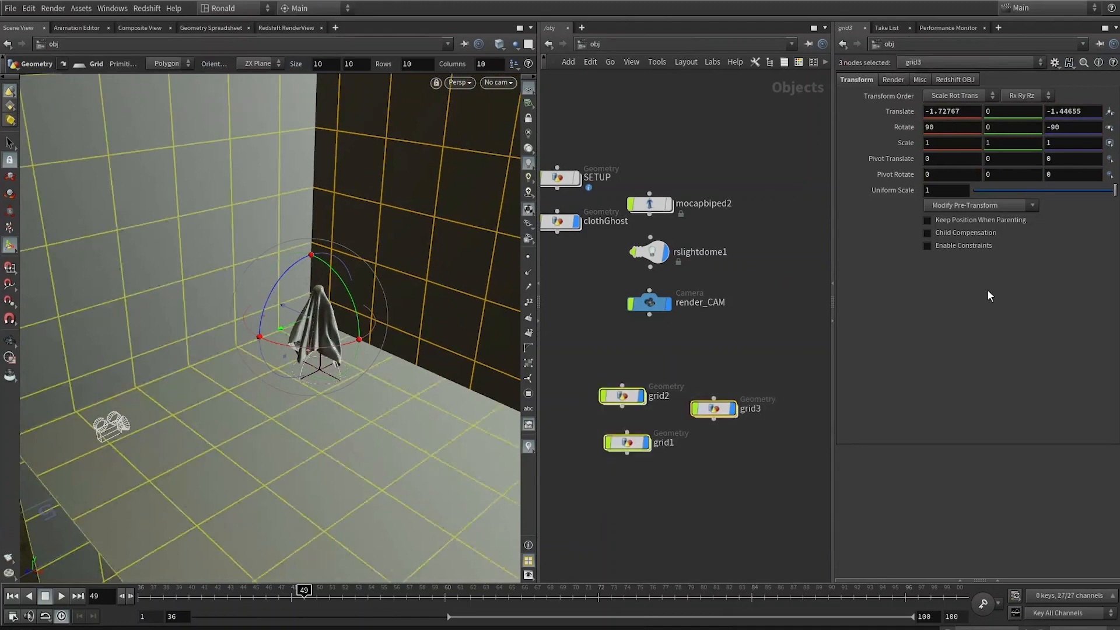
pyautogui.moveTo(770, 334); pyautogui.dragTo(598, 420)
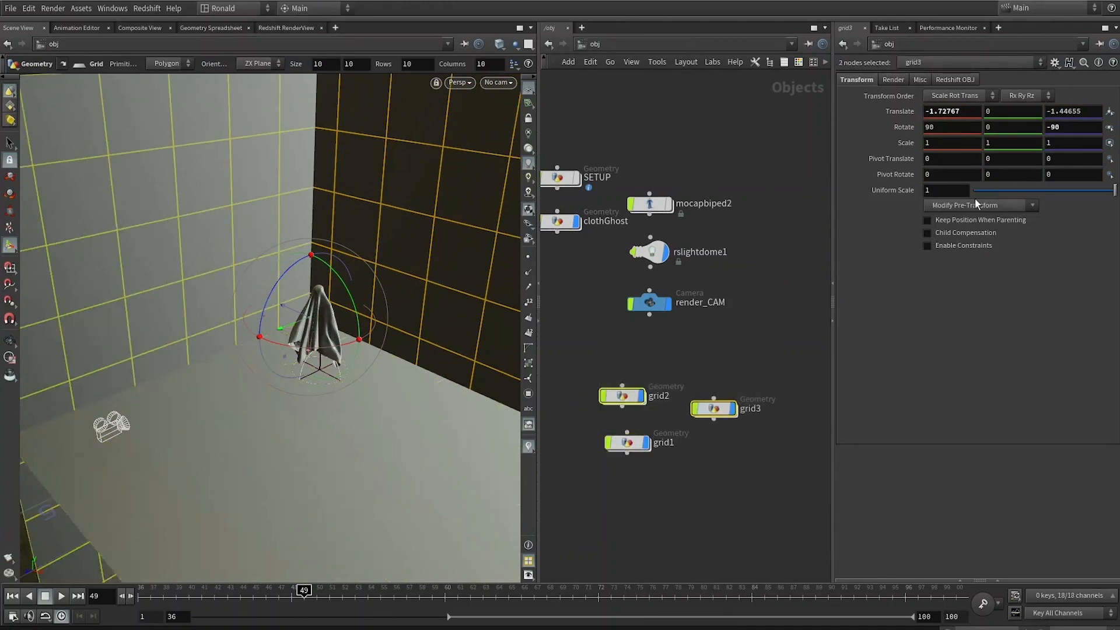
pyautogui.write('.5')
pyautogui.press('Return')
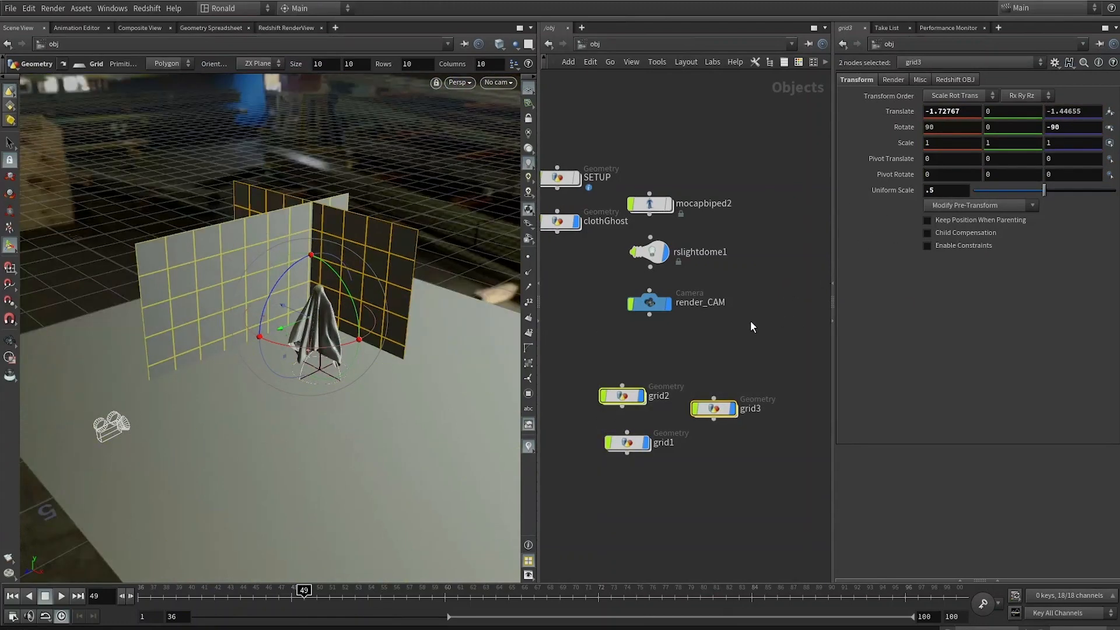
# Step: Reposition the walls behind the ghost in the viewport
pyautogui.click(751, 322)
pyautogui.click(380, 277)
pyautogui.moveTo(283, 305); pyautogui.dragTo(371, 332)
pyautogui.click(251, 303)
pyautogui.moveTo(224, 350); pyautogui.dragTo(377, 210)
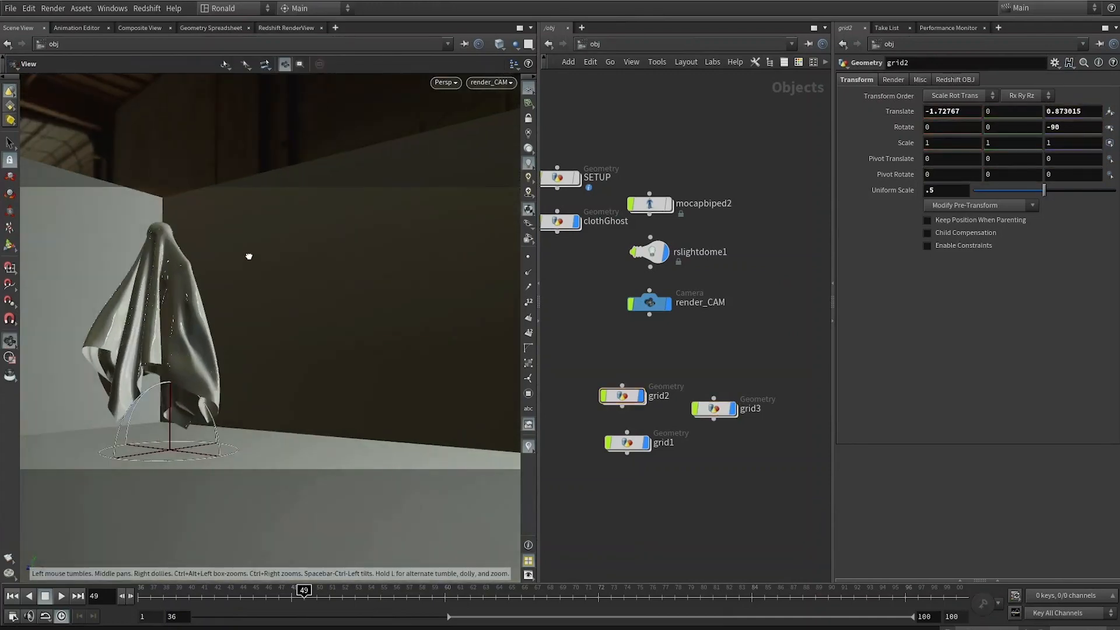
pyautogui.moveTo(249, 257); pyautogui.dragTo(420, 280)
# Step: Look through render_CAM with the camera locked to the view and adjust the ghost's framing
pyautogui.click(557, 220)
pyautogui.press('f')
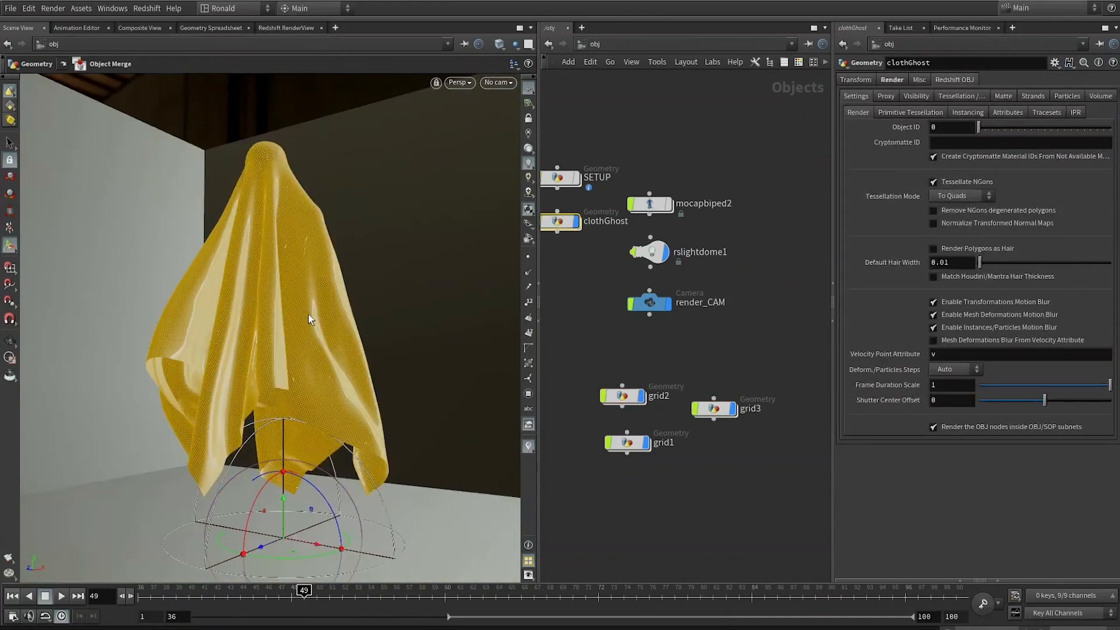
pyautogui.click(497, 84)
pyautogui.click(513, 140)
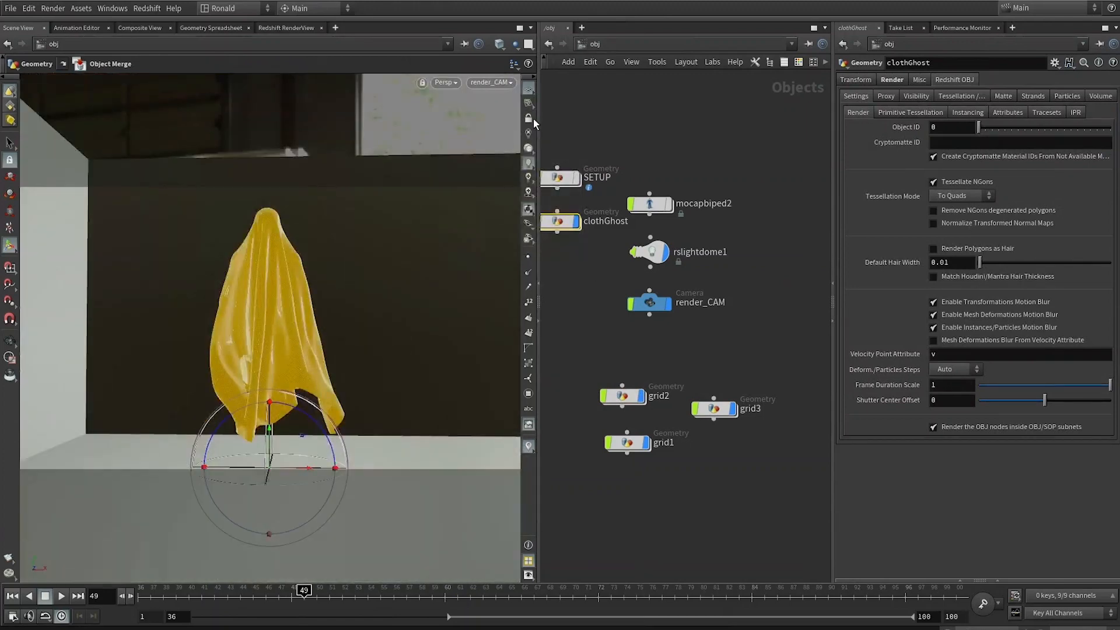
pyautogui.keyDown('alt'); pyautogui.moveTo(312, 282); pyautogui.dragTo(316, 313); pyautogui.keyUp('alt')
pyautogui.keyDown('alt'); pyautogui.moveTo(293, 299); pyautogui.dragTo(275, 303, button='right'); pyautogui.keyUp('alt')
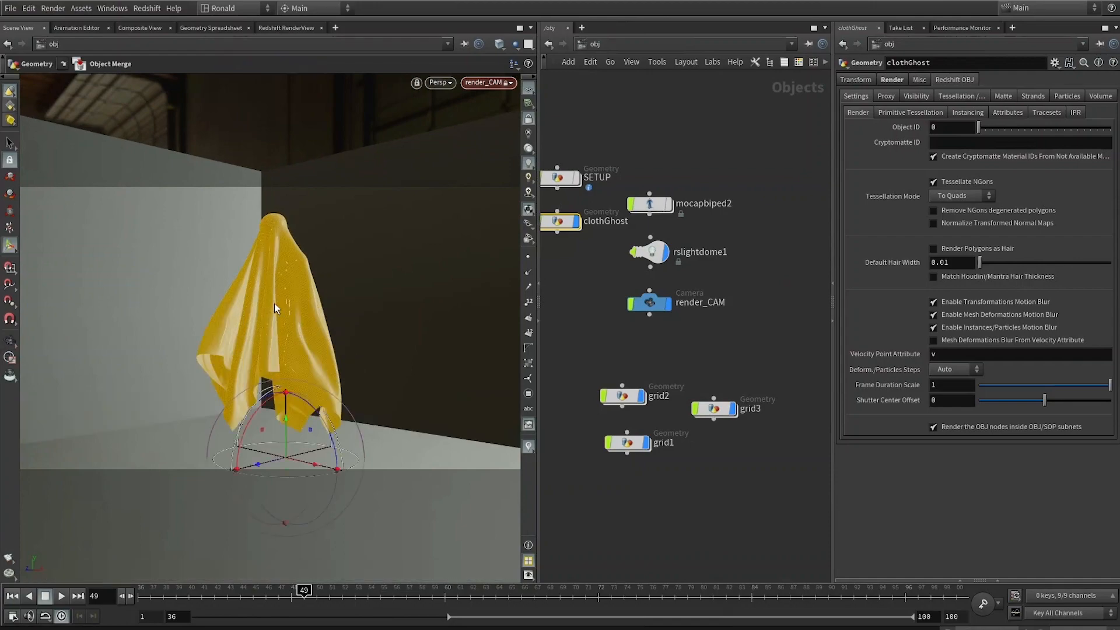
# Step: Start the Redshift render in the RenderView
pyautogui.click(711, 336)
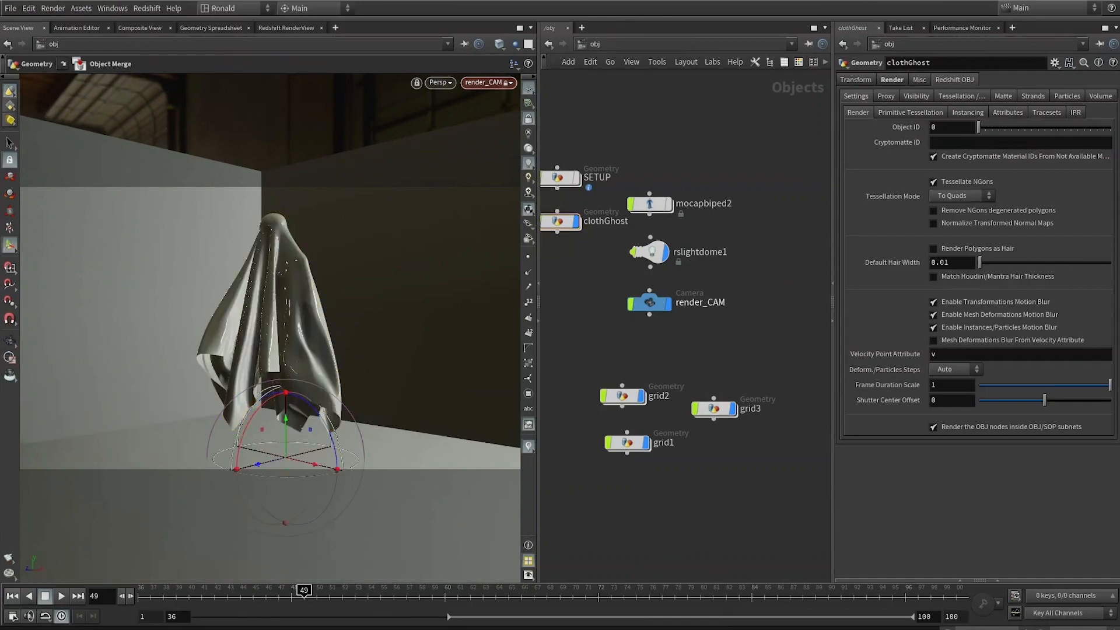
pyautogui.click(281, 27)
pyautogui.click(29, 67)
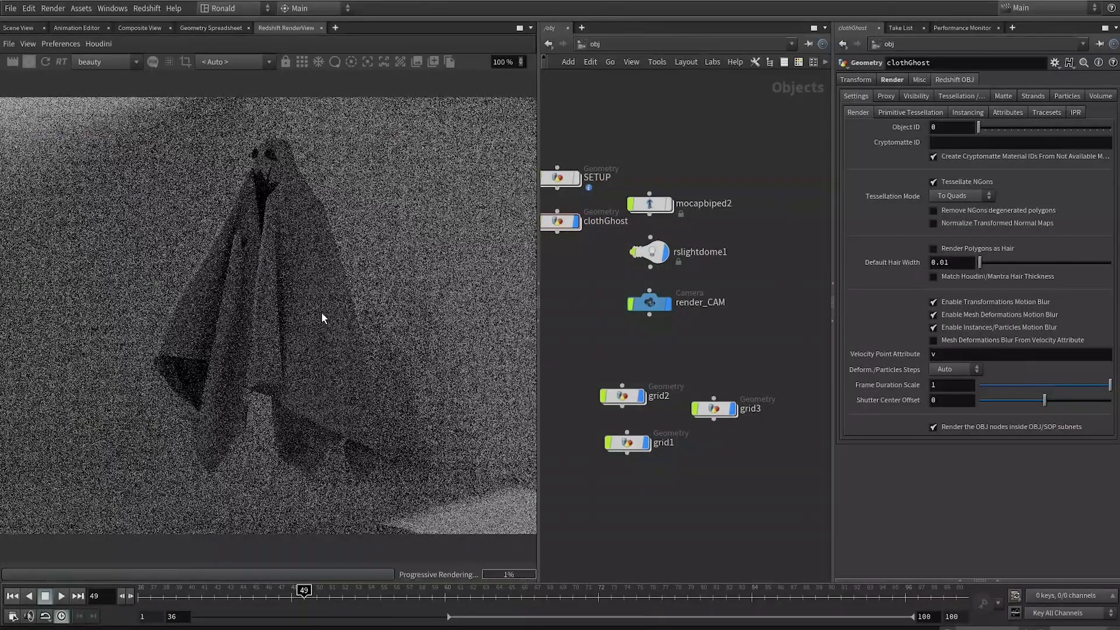
pyautogui.moveTo(614, 282); pyautogui.dragTo(614, 281)
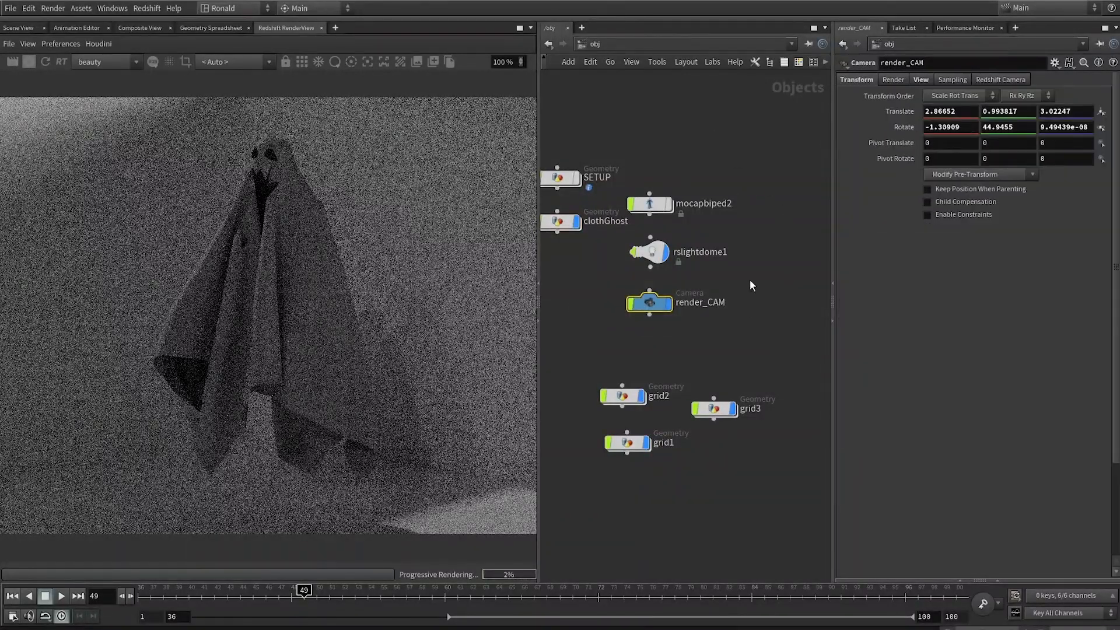
# Step: Set the dome light's Y rotation to -290
pyautogui.moveTo(762, 239); pyautogui.dragTo(626, 263)
pyautogui.moveTo(628, 326); pyautogui.dragTo(770, 281)
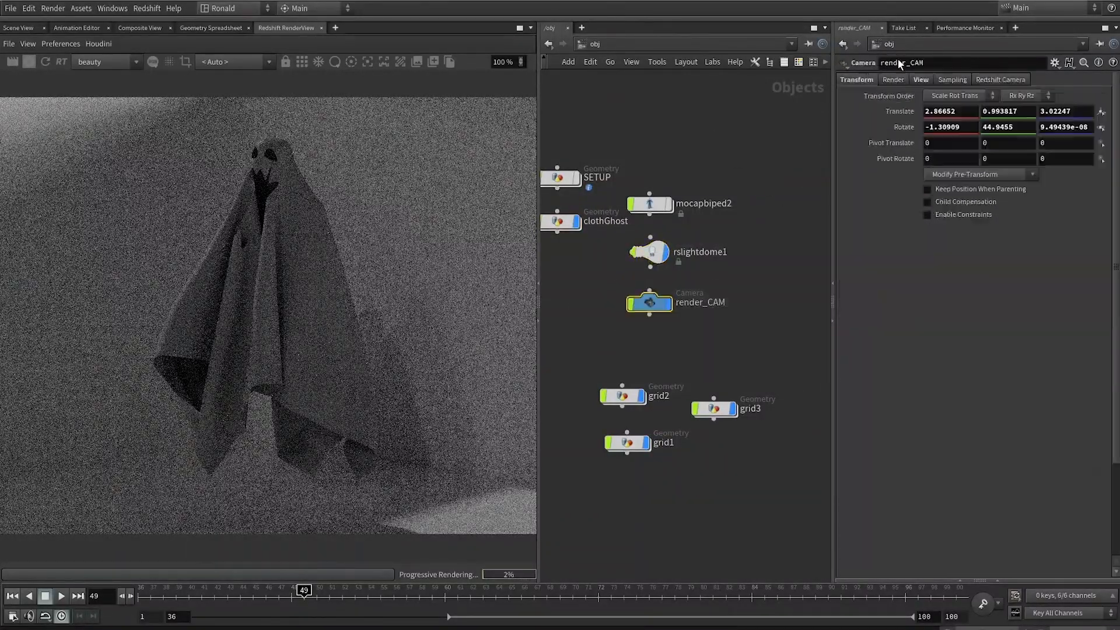
pyautogui.moveTo(755, 239); pyautogui.dragTo(671, 272)
pyautogui.click(868, 80)
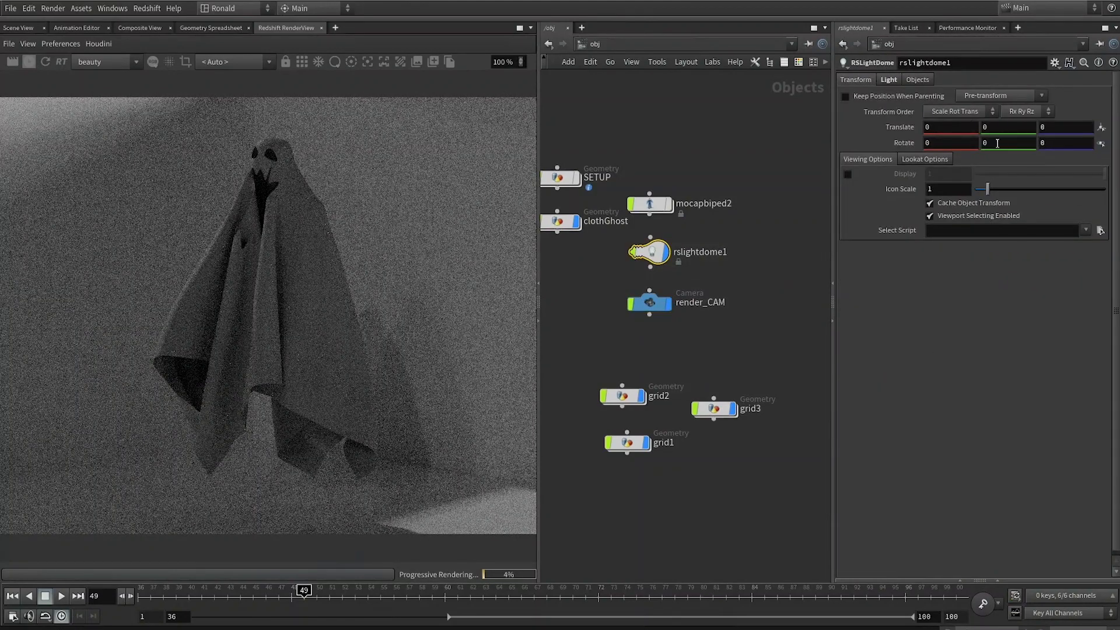
pyautogui.moveTo(997, 143); pyautogui.dragTo(886, 103, button='middle')
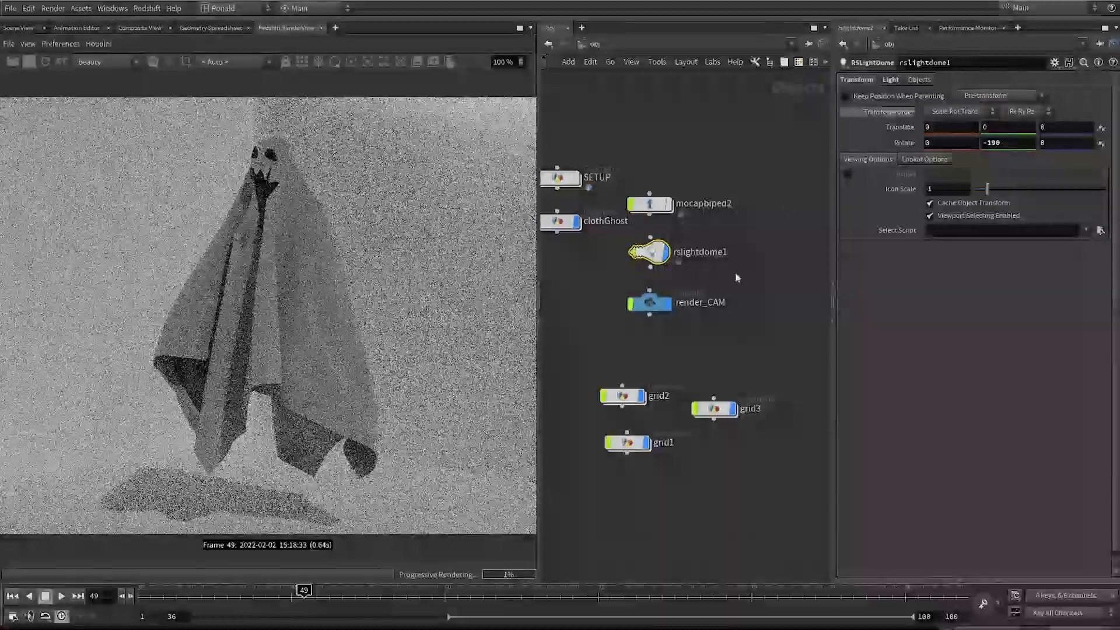
pyautogui.moveTo(998, 143); pyautogui.dragTo(1026, 111, button='middle')
# Step: Add a Redshift RSLight object to the scene
pyautogui.scroll(-2, 712, 513)
pyautogui.press('Tab')
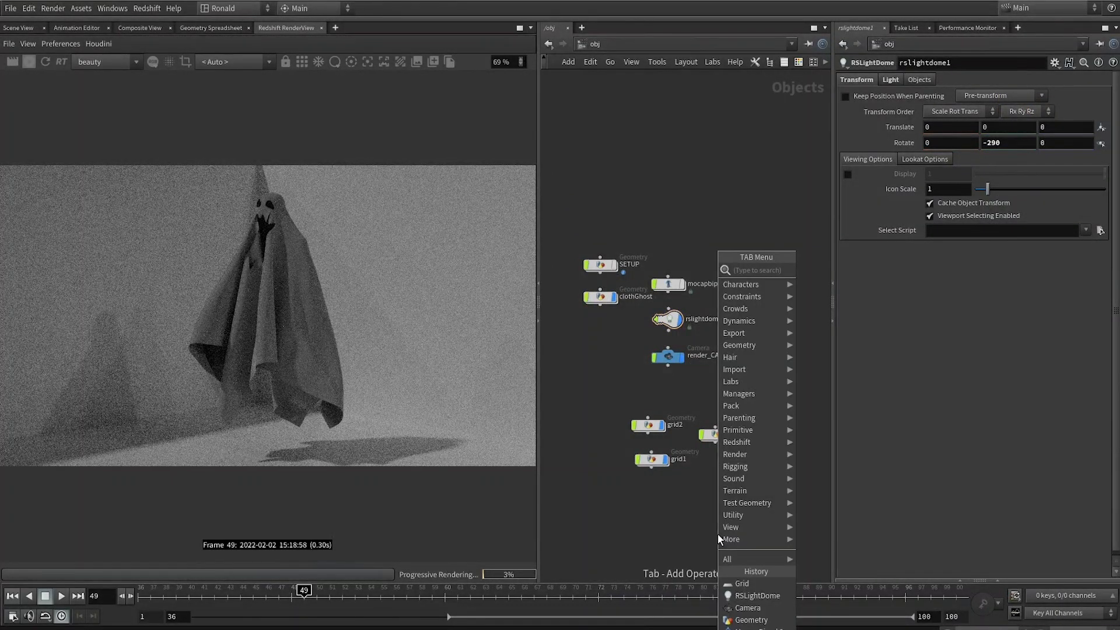
pyautogui.write('rs')
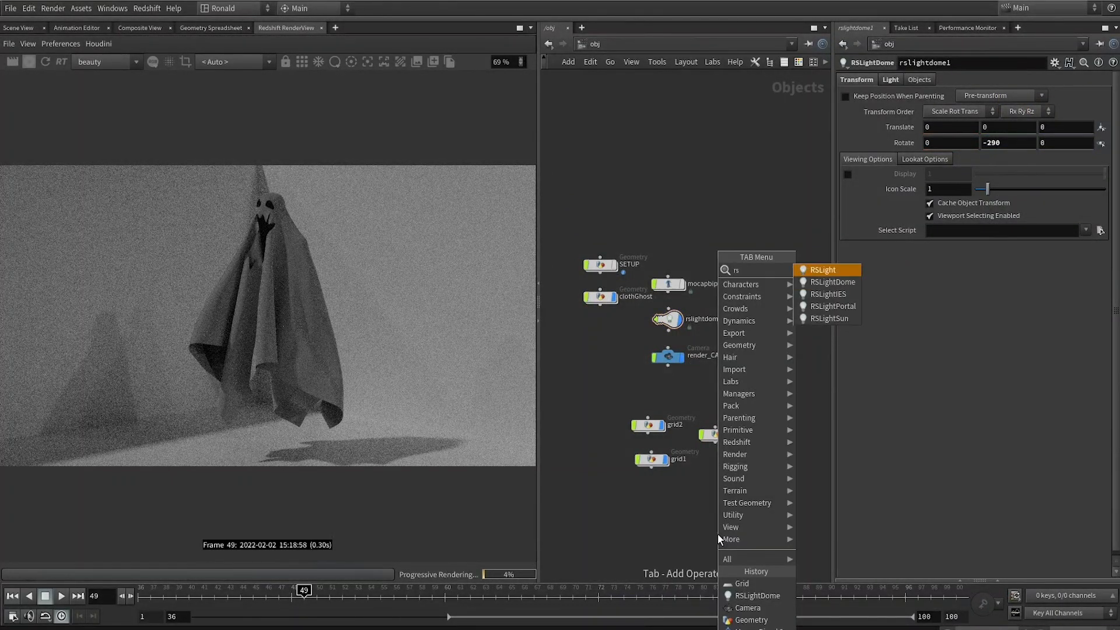
pyautogui.press('Return')
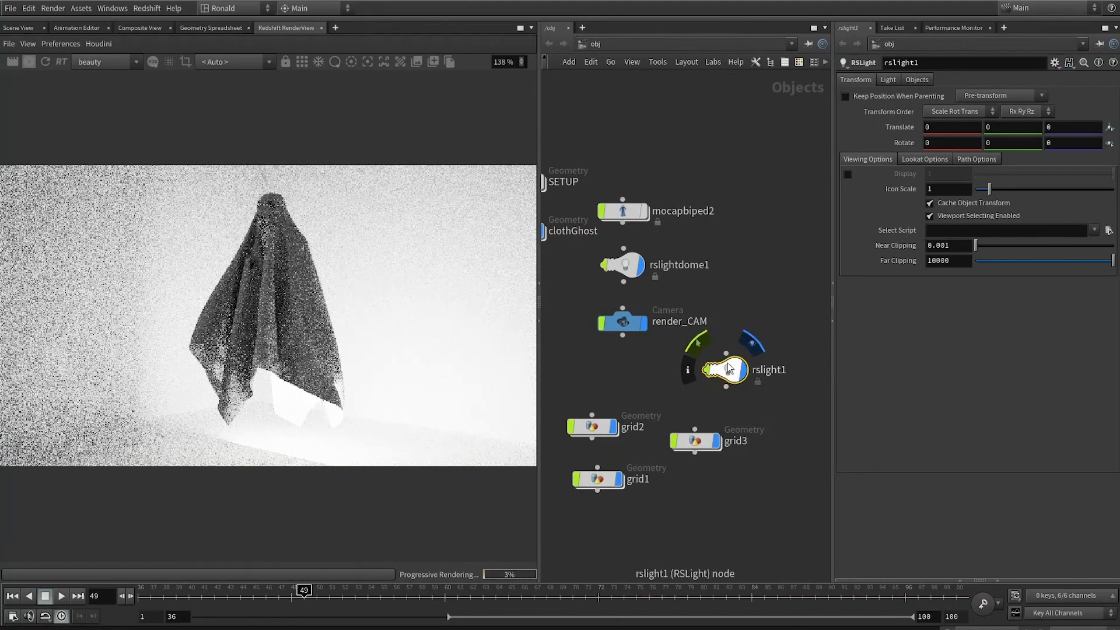
pyautogui.moveTo(729, 367); pyautogui.dragTo(753, 364)
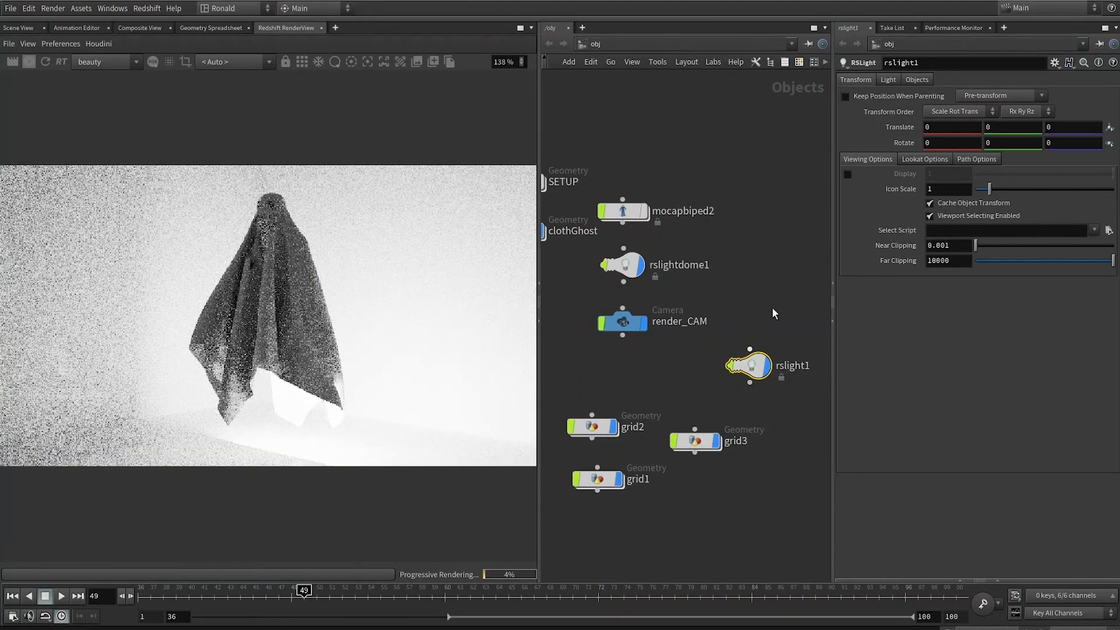
# Step: Set rslight1's light type to Point
pyautogui.click(889, 80)
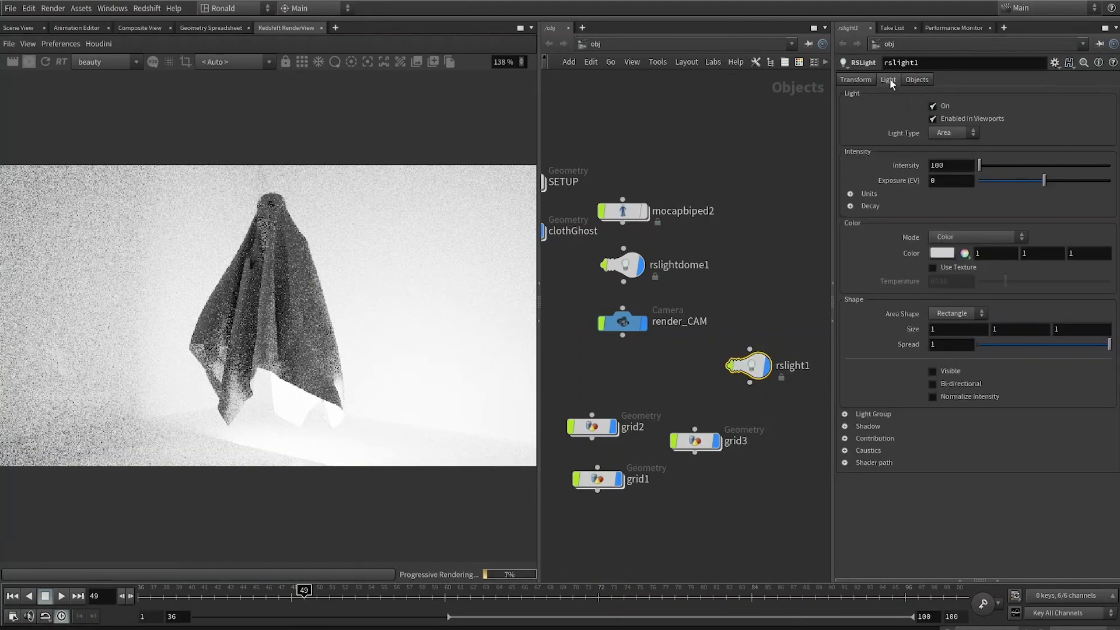
pyautogui.click(950, 139)
pyautogui.click(945, 133)
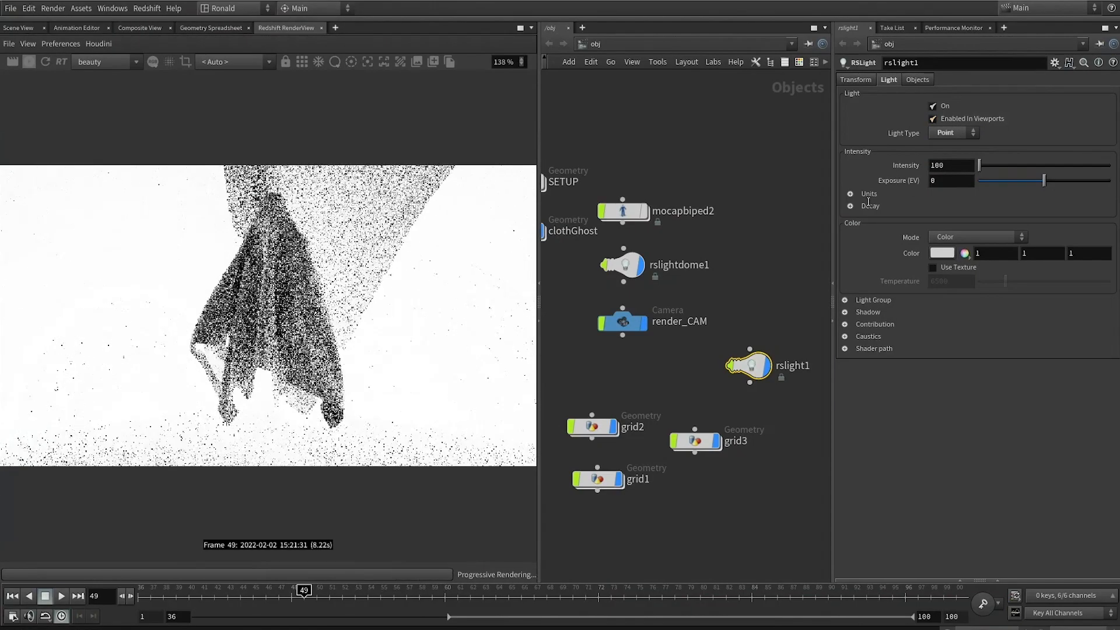
# Step: Set rslight1's intensity to 15 and its colour to pure red (FF0000)
pyautogui.moveTo(971, 169); pyautogui.dragTo(840, 175)
pyautogui.write('15')
pyautogui.press('Return')
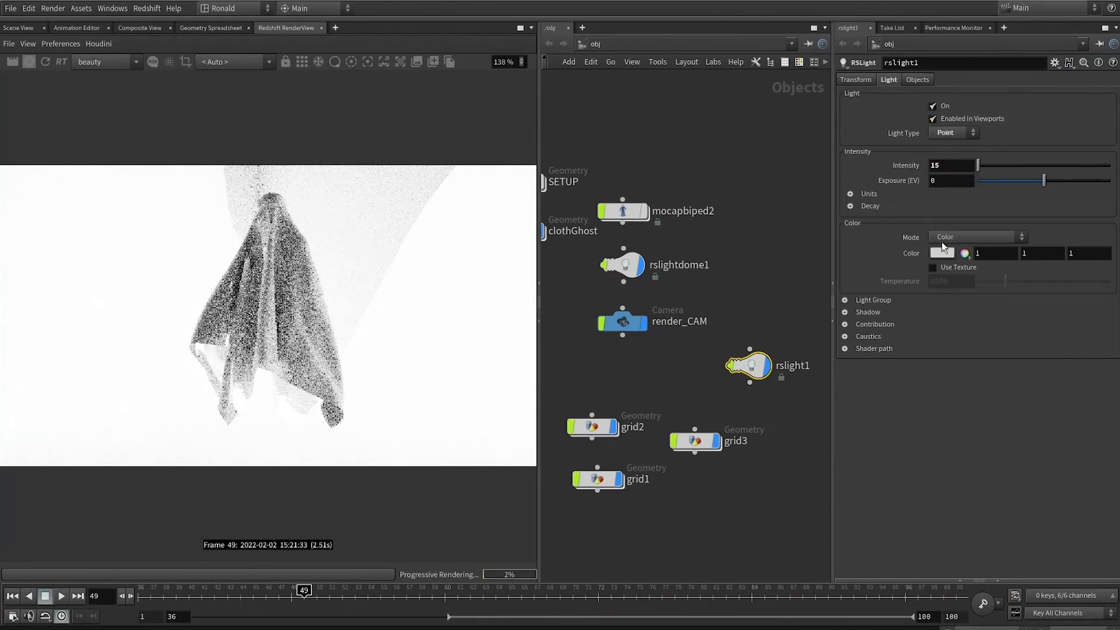
pyautogui.click(950, 255)
pyautogui.click(893, 174)
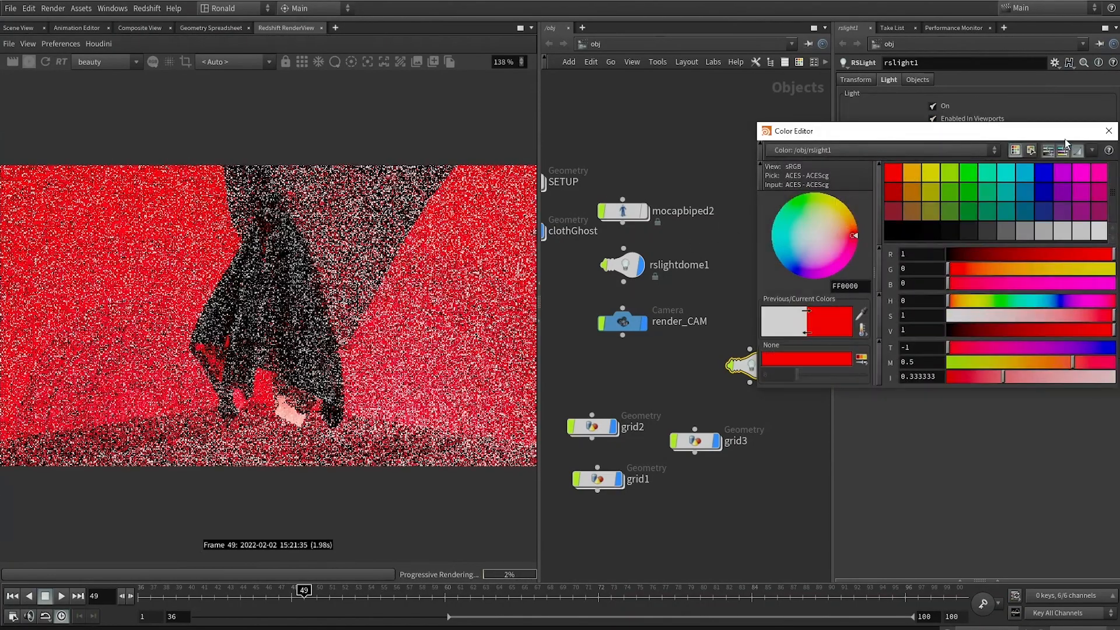
pyautogui.click(1108, 130)
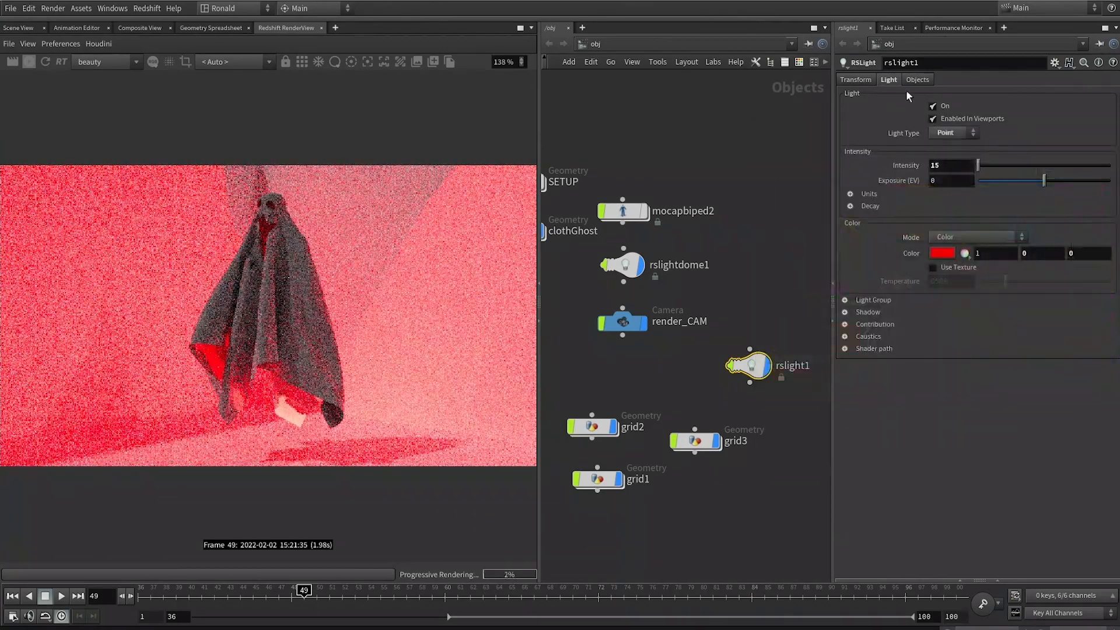
# Step: Move rslight1 up to a Y translate of 1.5
pyautogui.click(857, 80)
pyautogui.write('10')
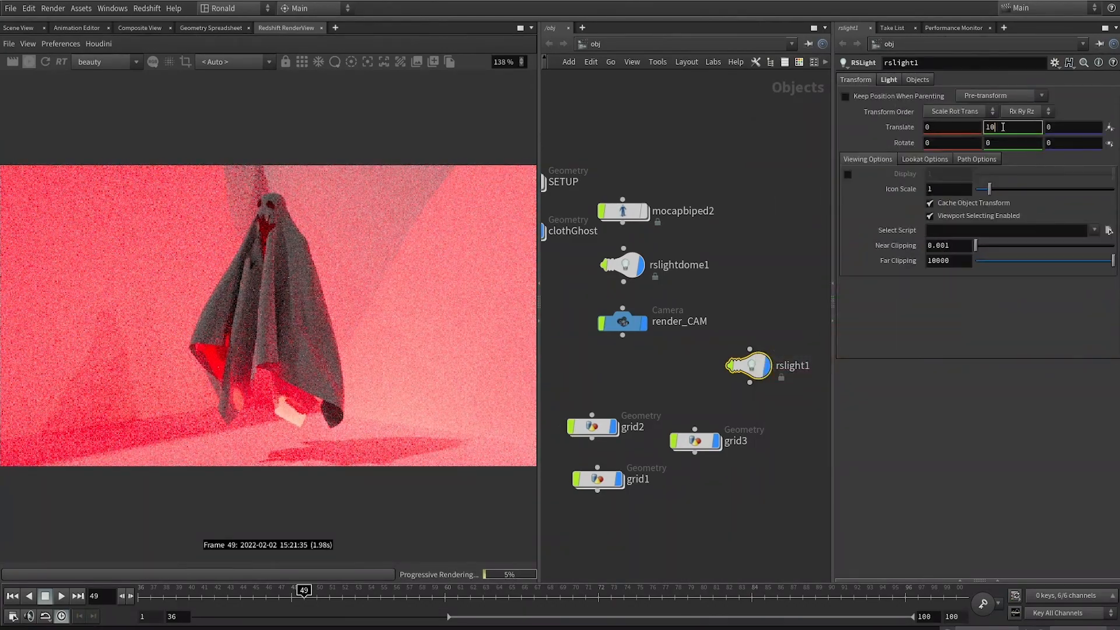
pyautogui.press('Return')
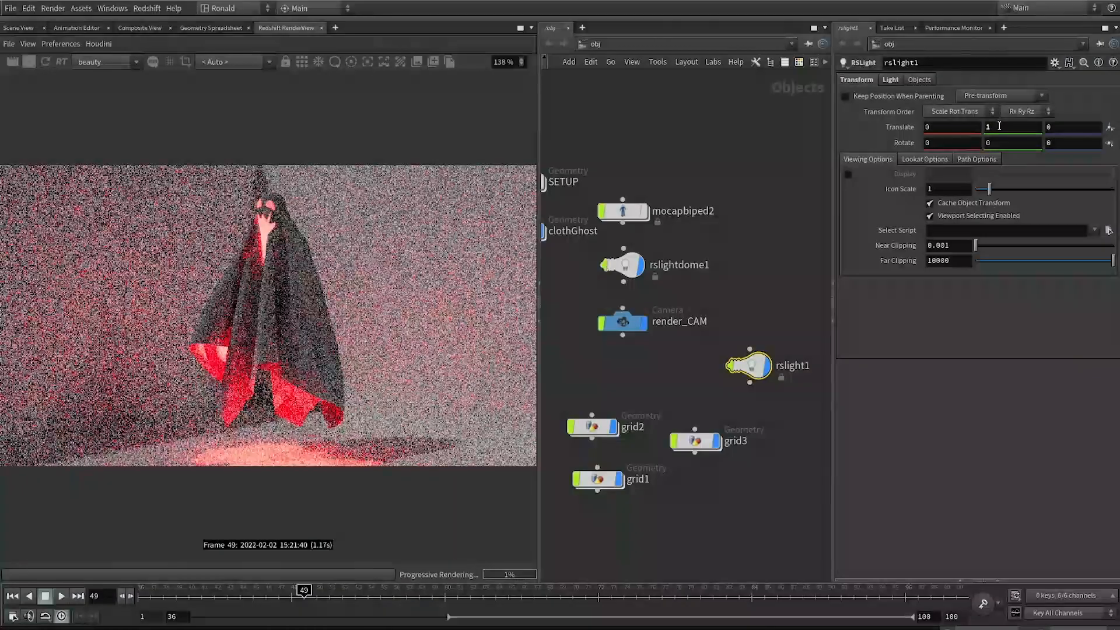
pyautogui.doubleClick(999, 126)
pyautogui.write('1.5')
pyautogui.press('Return')
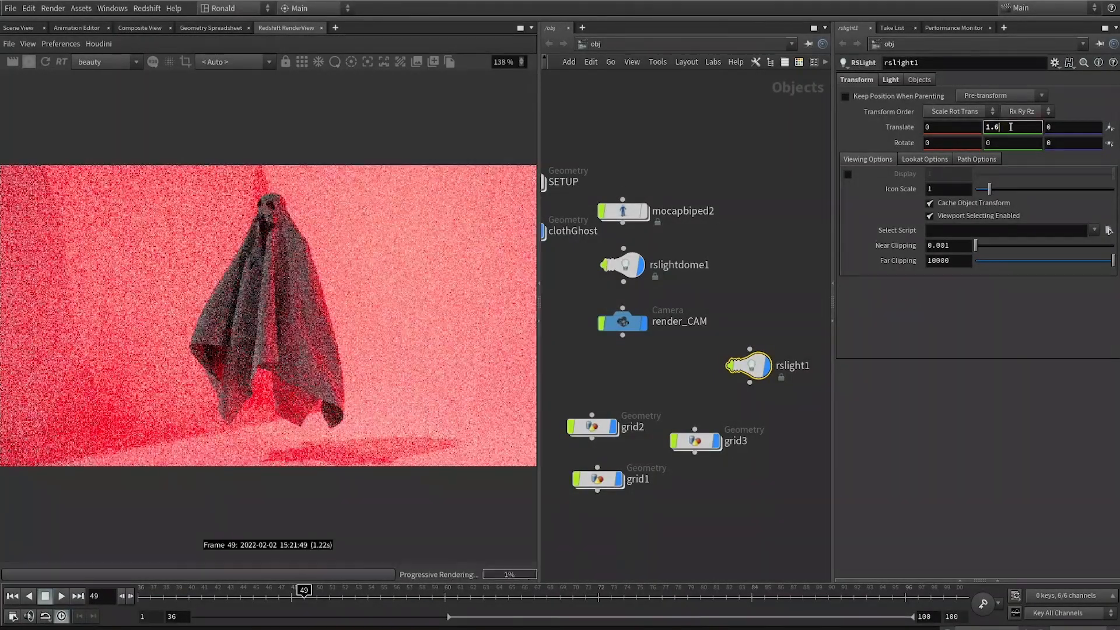
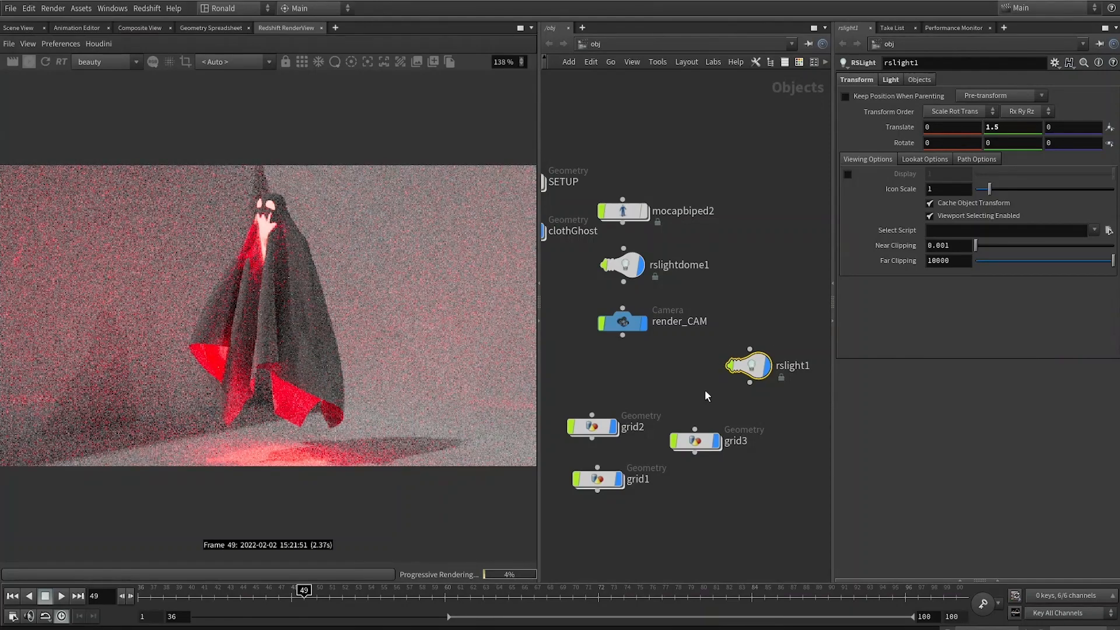
# Step: Change rslight1's colour to a warm orange (1, 0.736367, 0.281)
pyautogui.press('2')
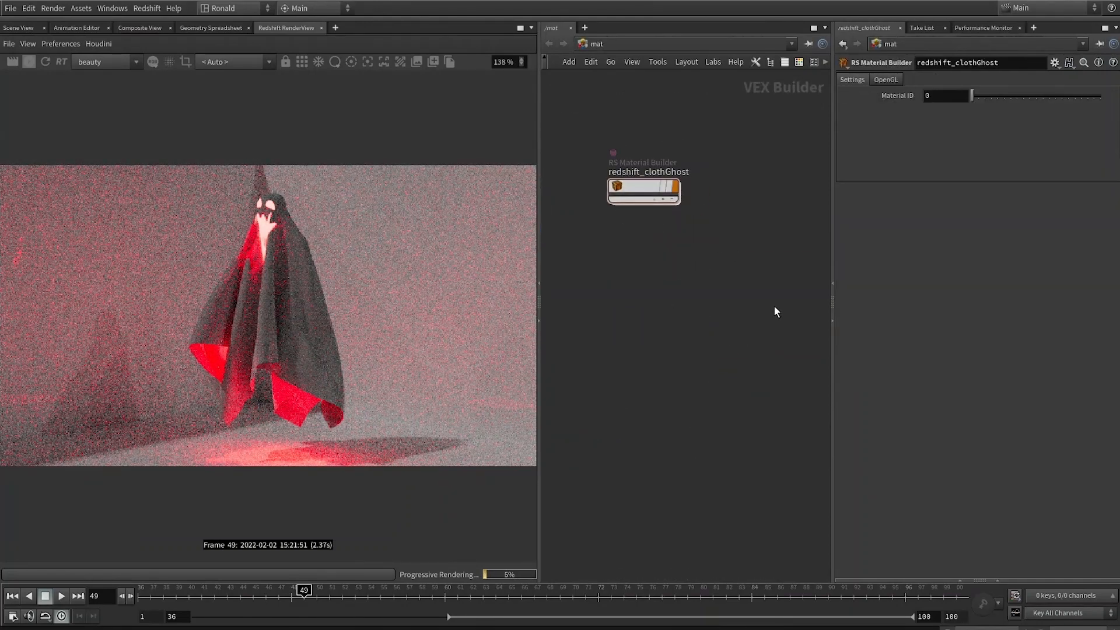
pyautogui.press('1')
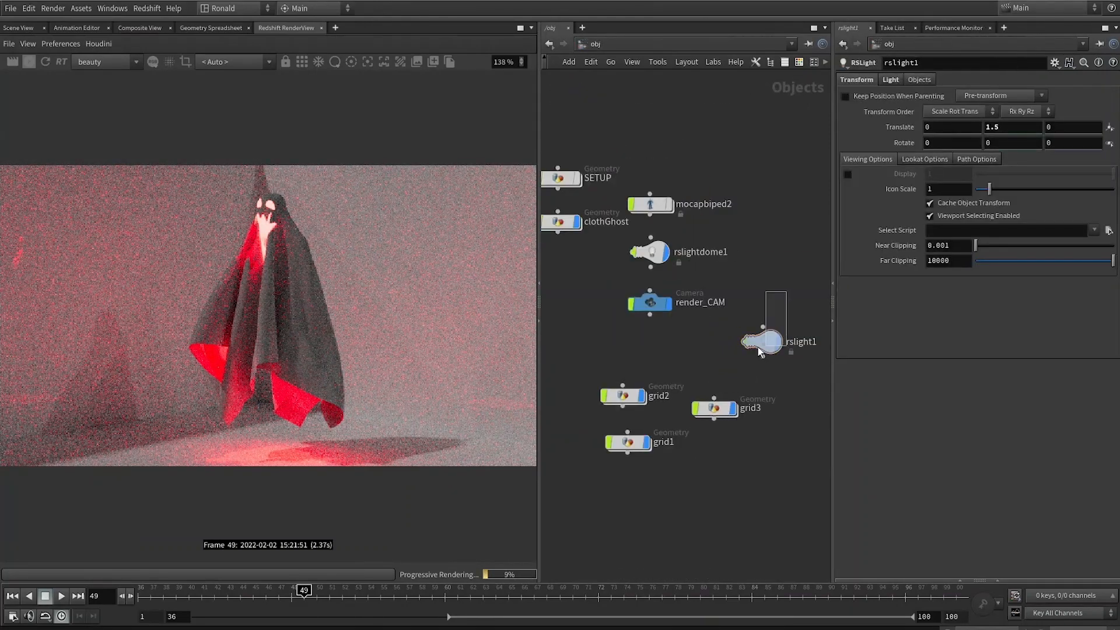
pyautogui.click(891, 80)
pyautogui.click(942, 258)
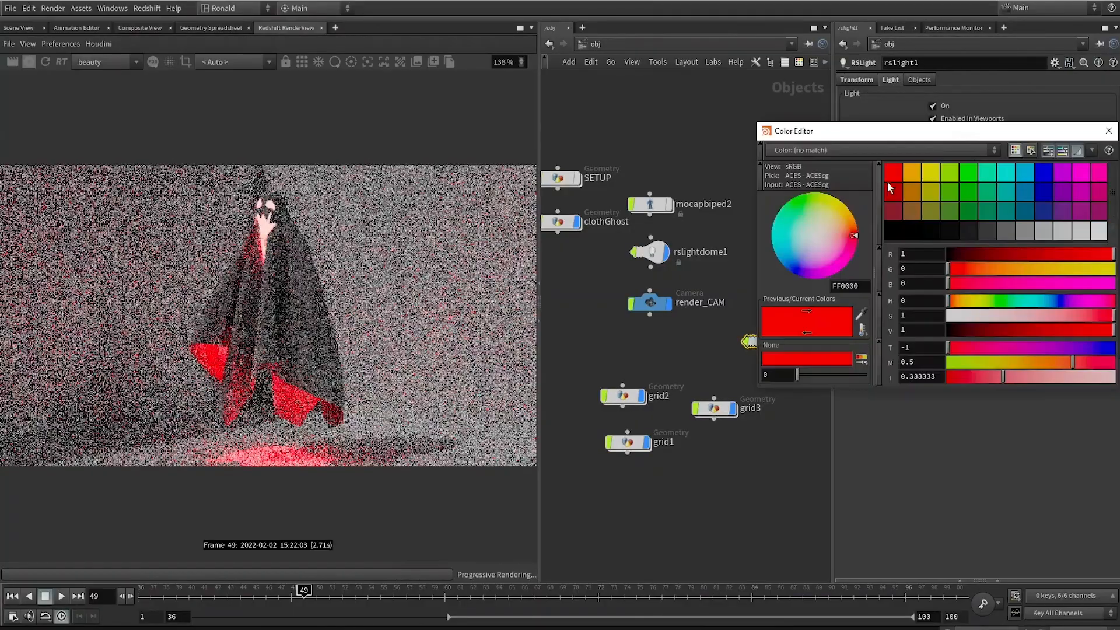
pyautogui.moveTo(949, 301); pyautogui.dragTo(962, 302)
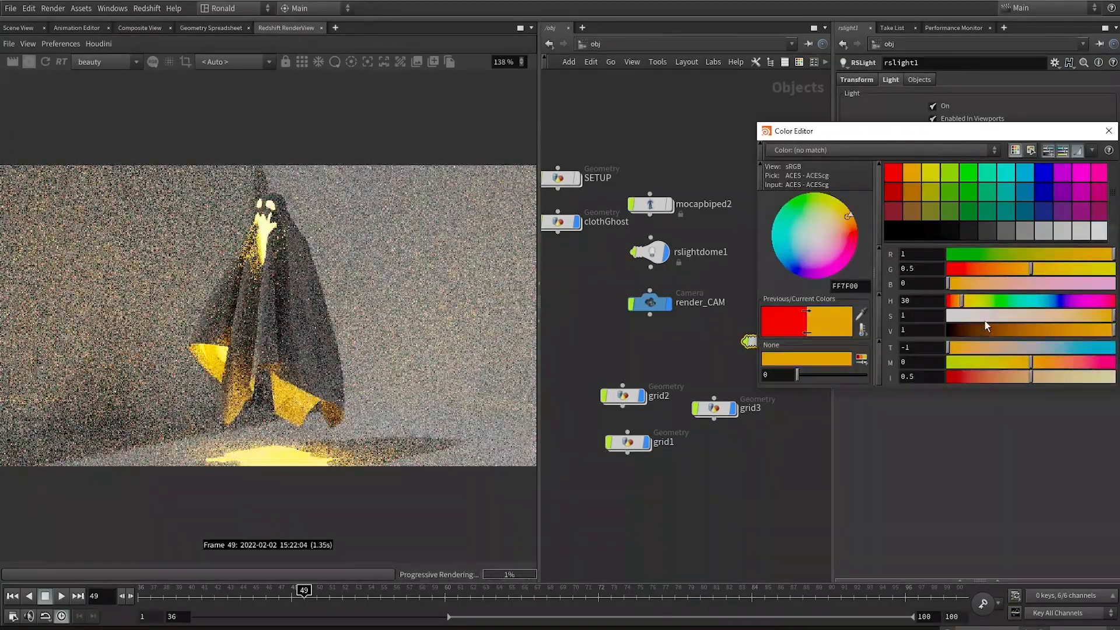
pyautogui.click(987, 318)
pyautogui.moveTo(1046, 315); pyautogui.dragTo(1068, 315)
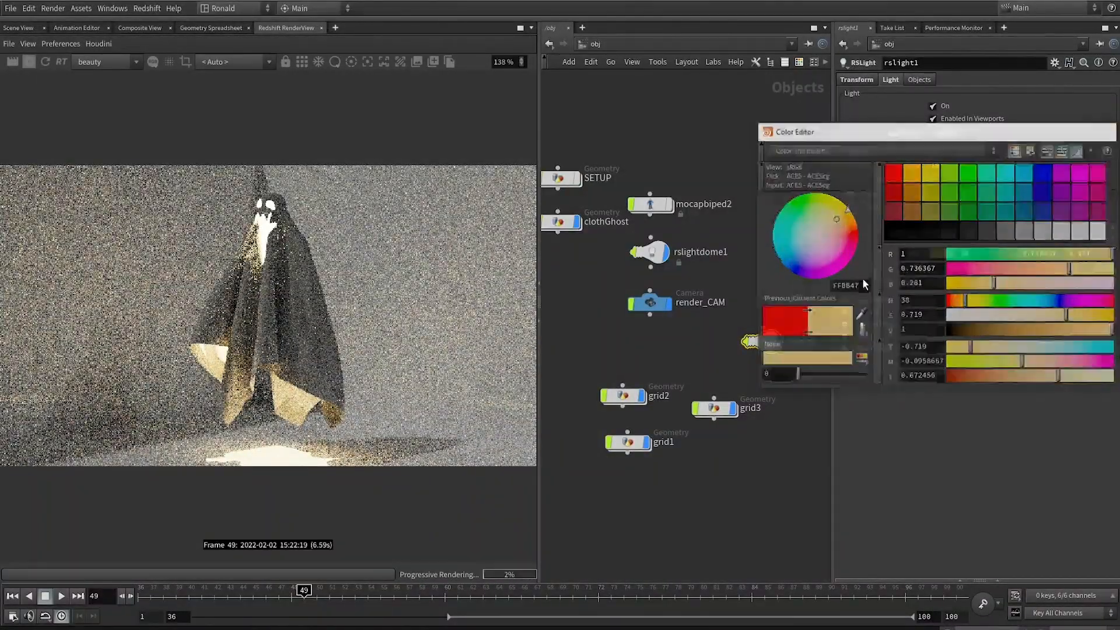
pyautogui.click(695, 371)
pyautogui.moveTo(723, 488); pyautogui.dragTo(604, 363)
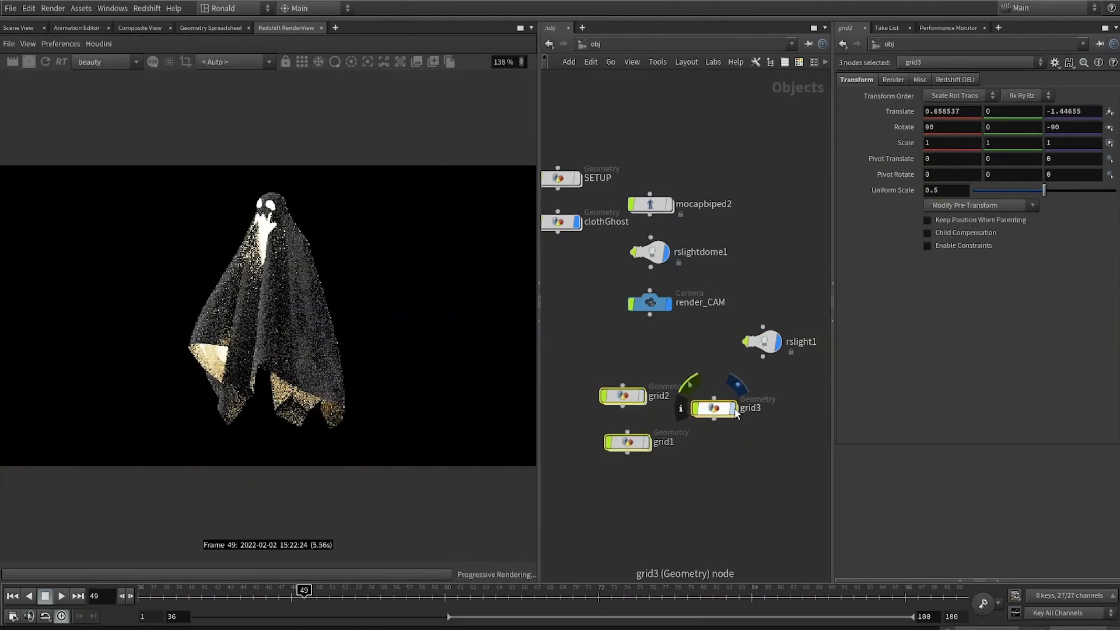
pyautogui.click(726, 496)
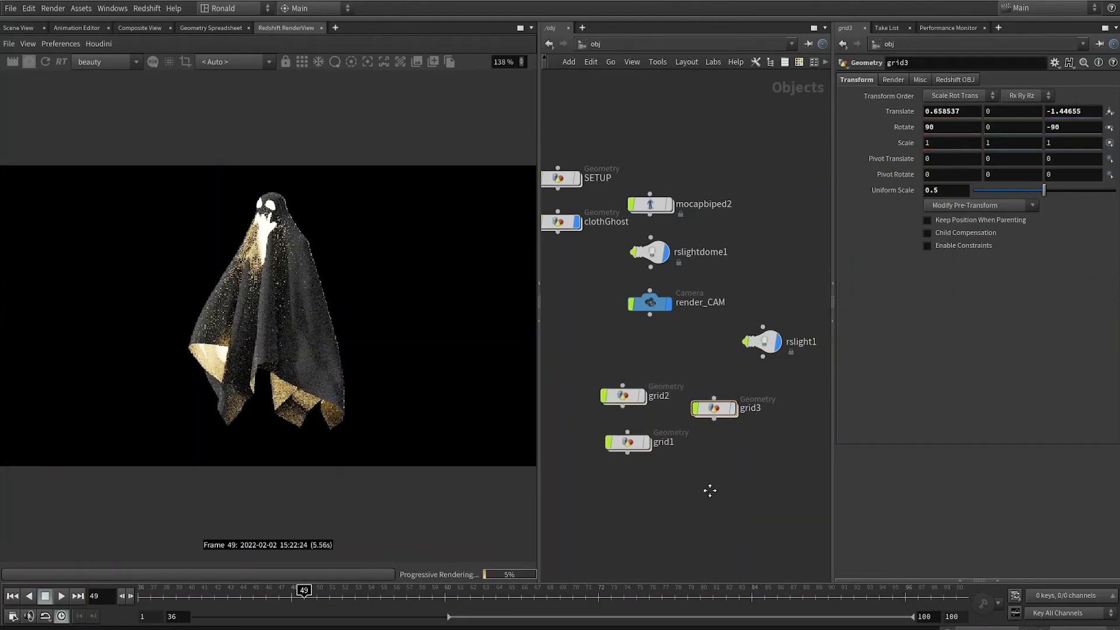
pyautogui.moveTo(710, 489); pyautogui.dragTo(693, 499, button='middle')
# Step: Set rslight1's shadow samples to 1024
pyautogui.click(747, 350)
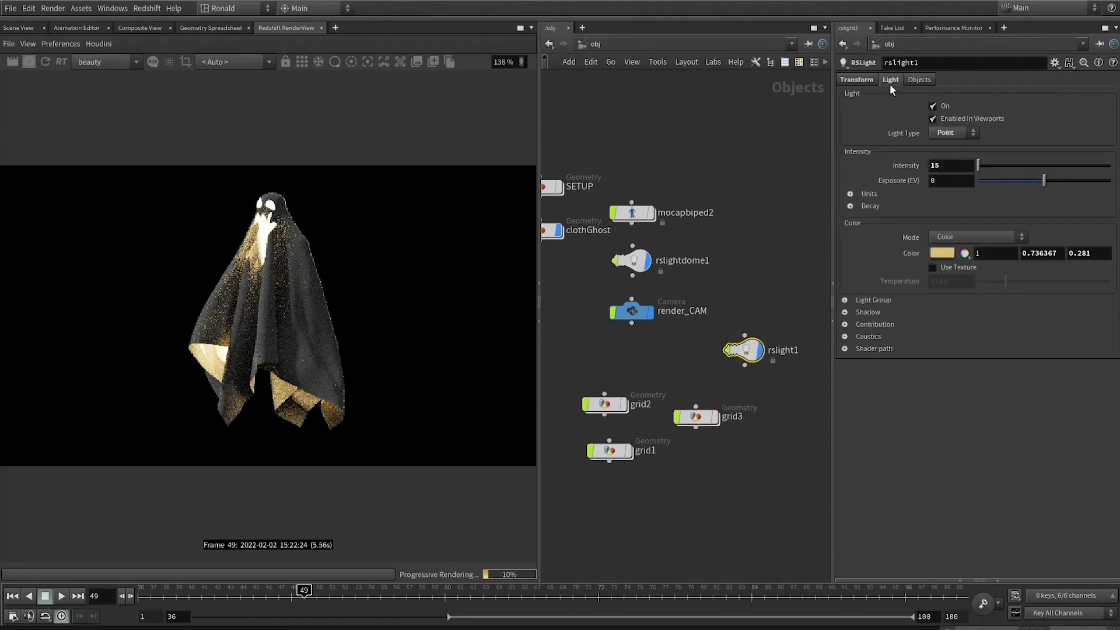
pyautogui.click(861, 79)
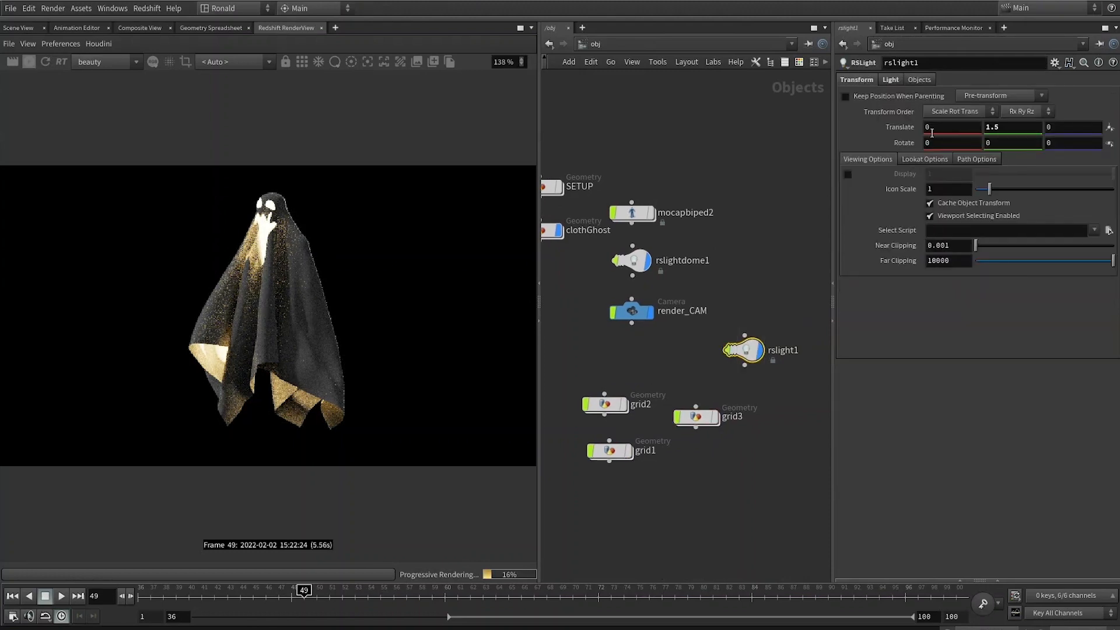
pyautogui.click(891, 80)
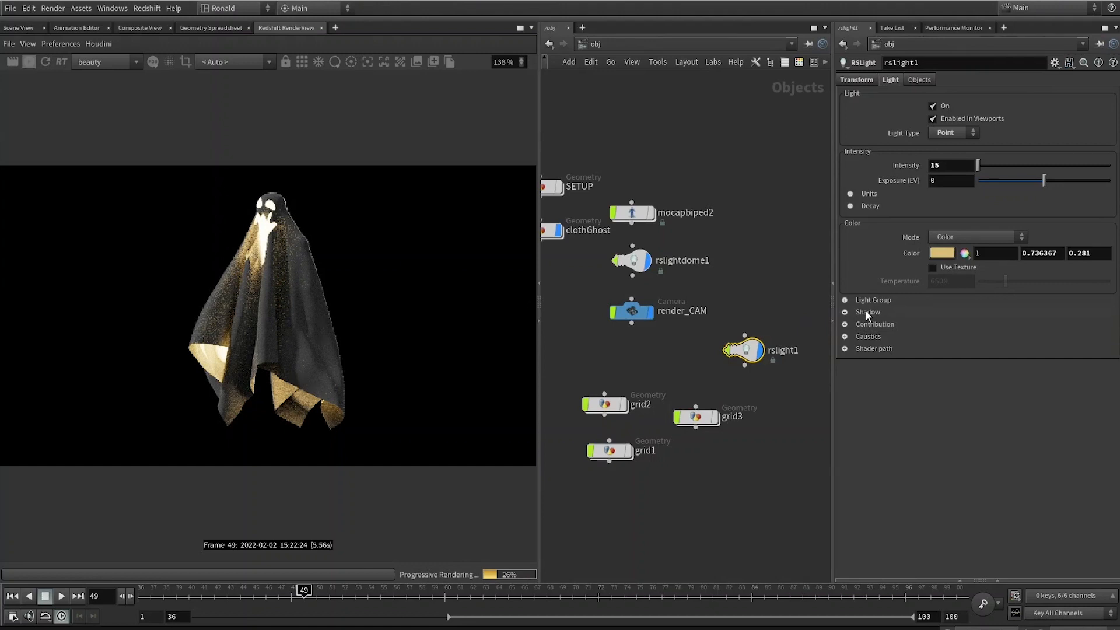
pyautogui.click(866, 311)
pyautogui.click(933, 374)
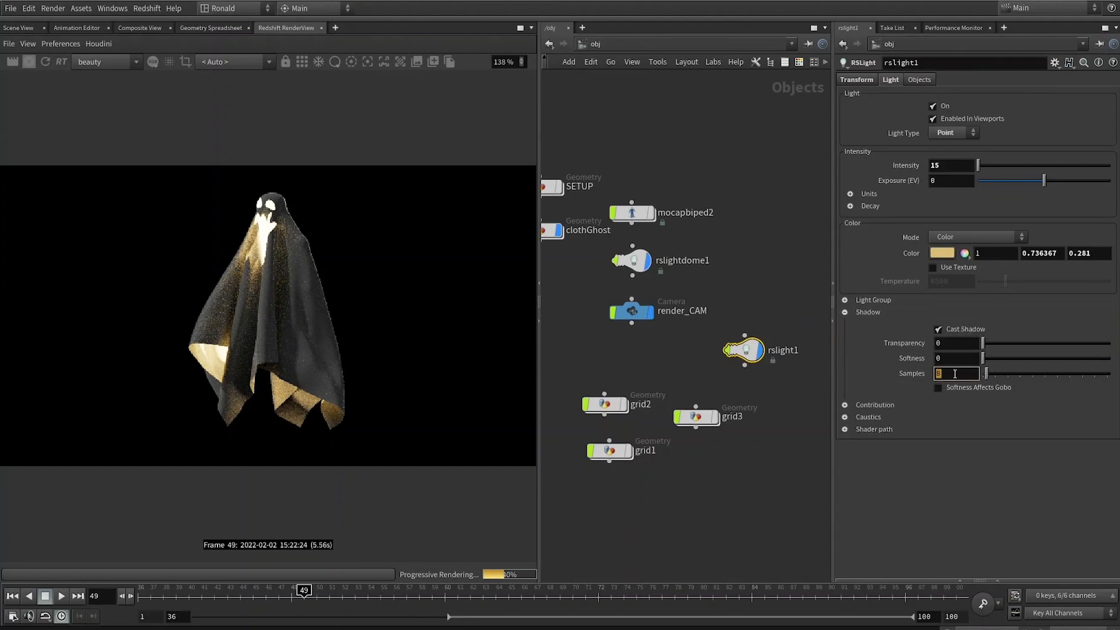
pyautogui.write('102')
pyautogui.write('4')
pyautogui.press('Return')
# Step: In the clothGhost material, set the back-lighting/translucency colour to near black (0.00625)
pyautogui.click(645, 259)
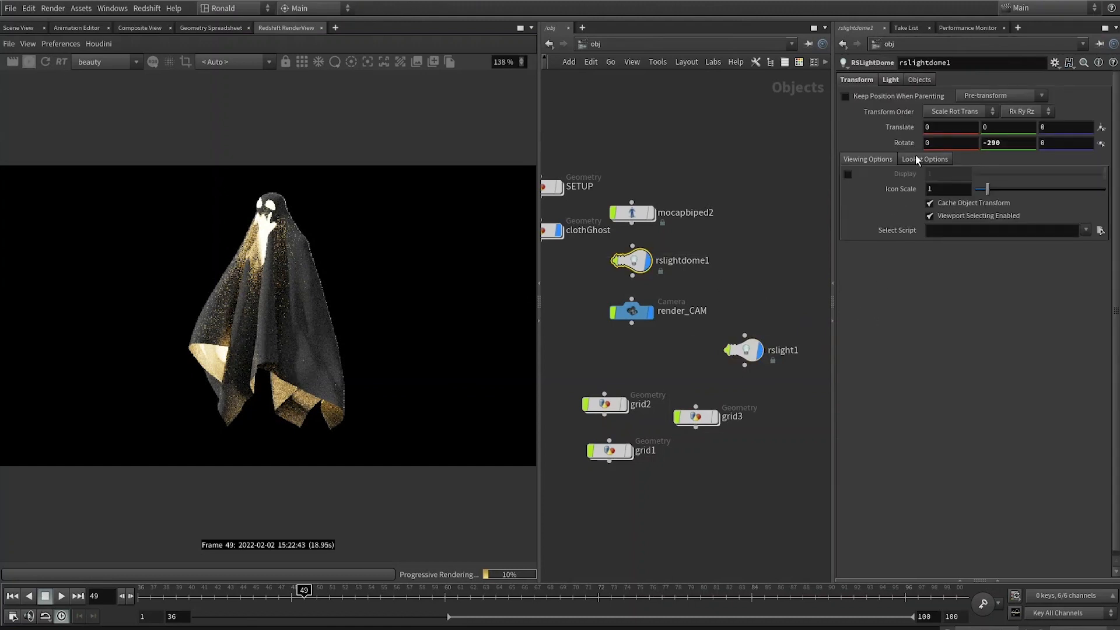
pyautogui.click(890, 81)
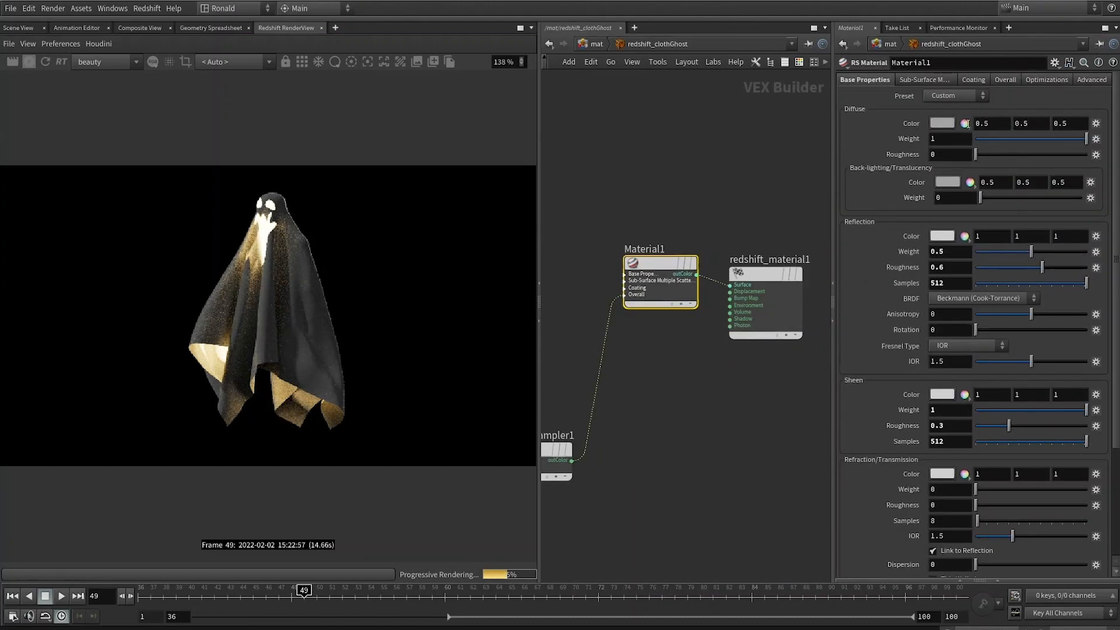
pyautogui.click(943, 123)
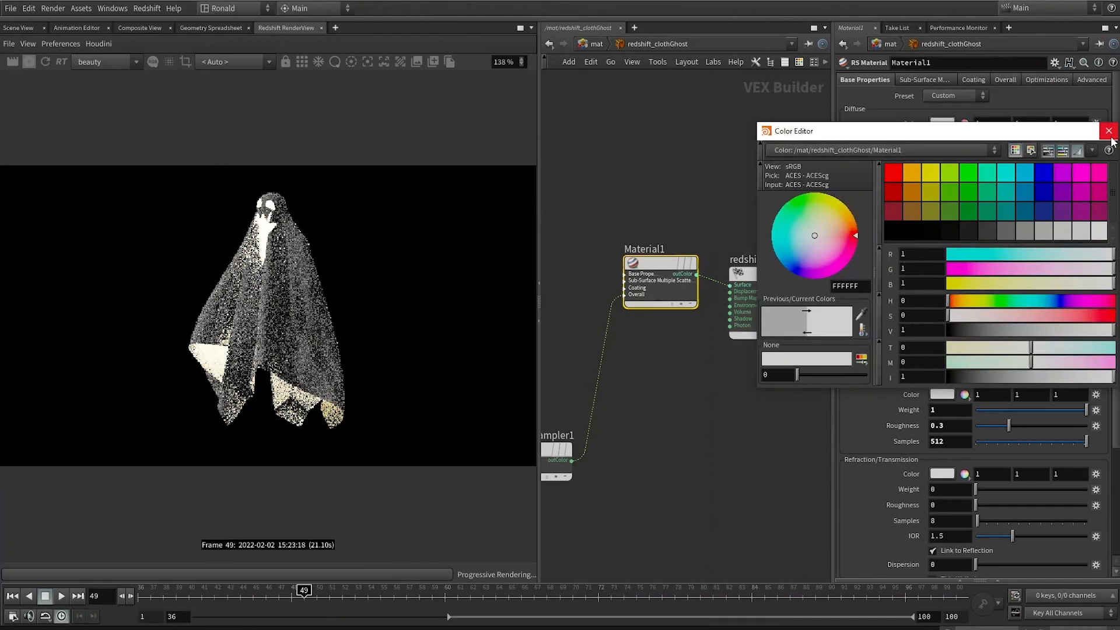
pyautogui.click(1108, 131)
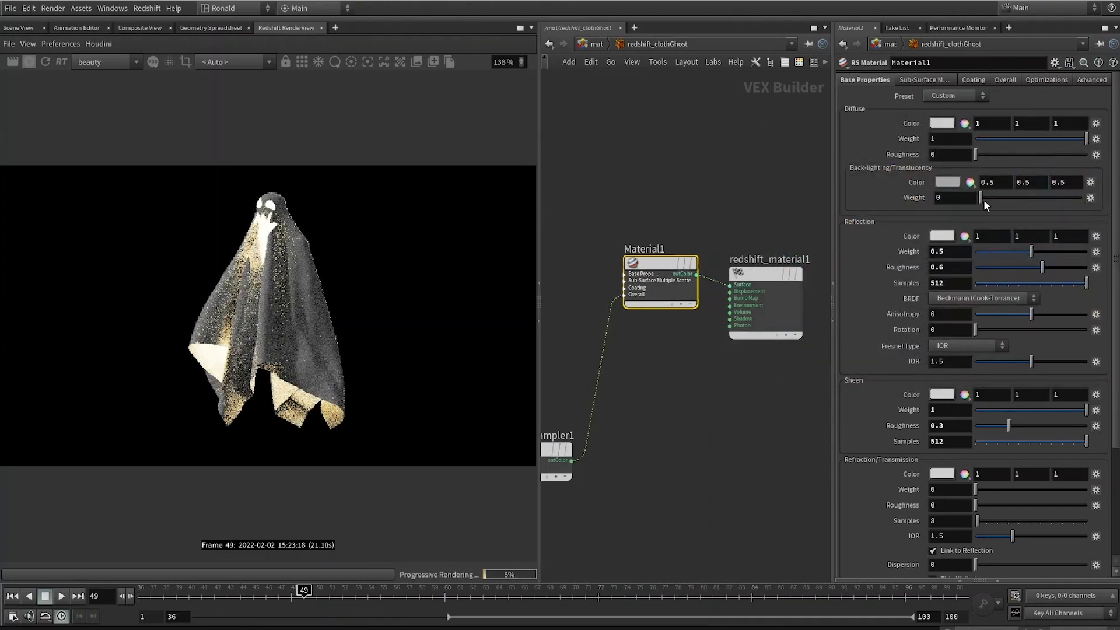
pyautogui.moveTo(985, 198); pyautogui.dragTo(918, 195)
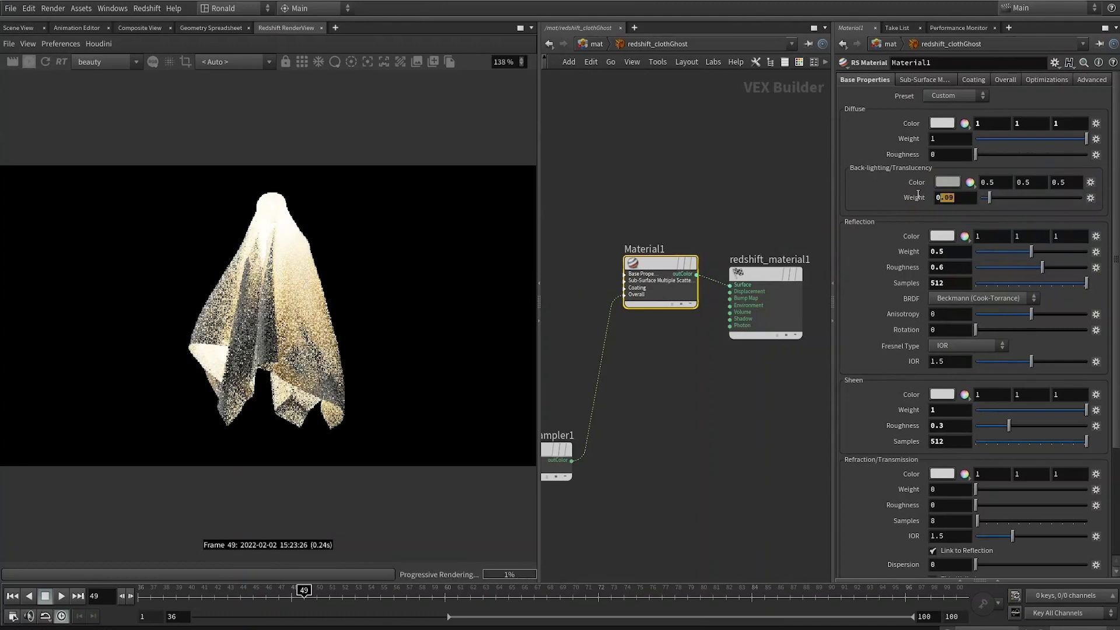
pyautogui.click(948, 182)
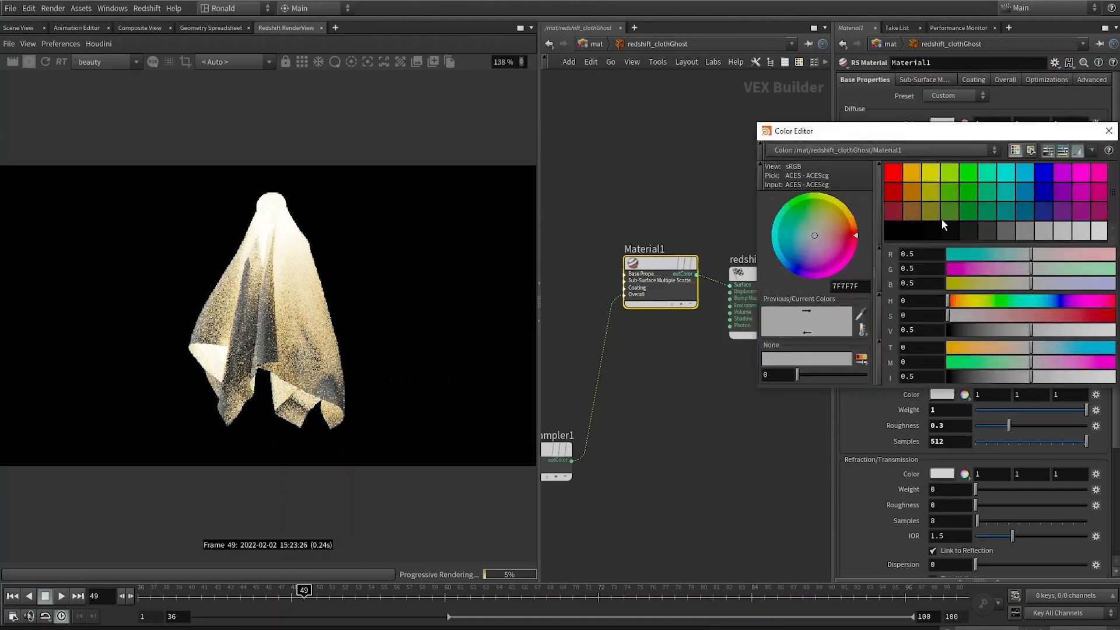
pyautogui.click(942, 225)
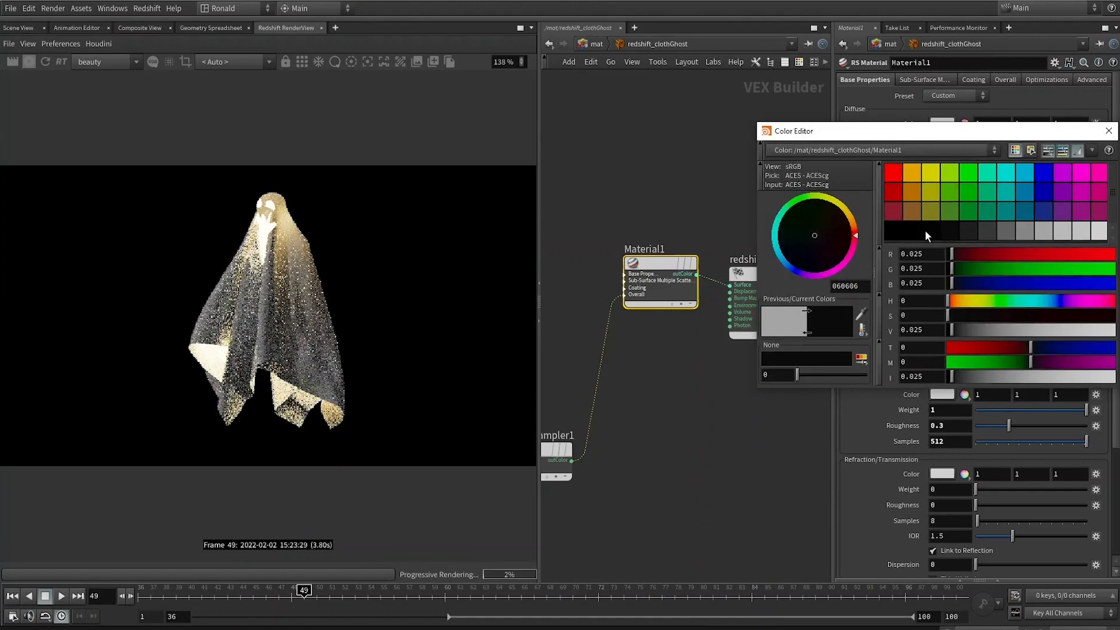
pyautogui.click(914, 232)
pyautogui.press('Escape')
# Step: Set the back-lighting/translucency weight to .05
pyautogui.doubleClick(946, 197)
pyautogui.write('.01')
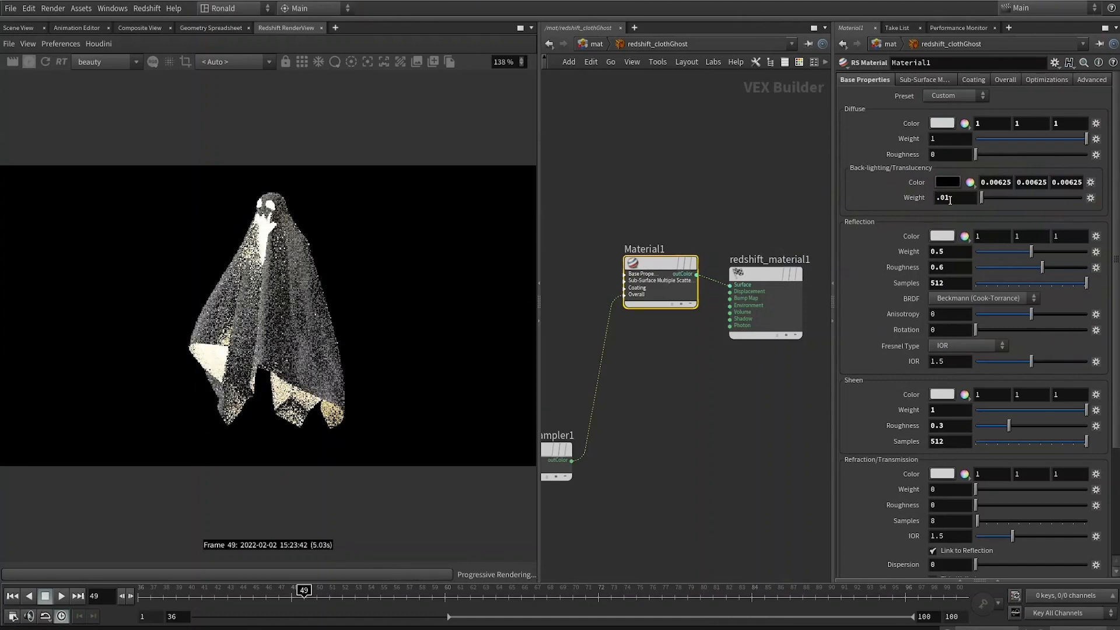
pyautogui.click(955, 198)
pyautogui.press('BackSpace')
pyautogui.write('5')
pyautogui.press('Return')
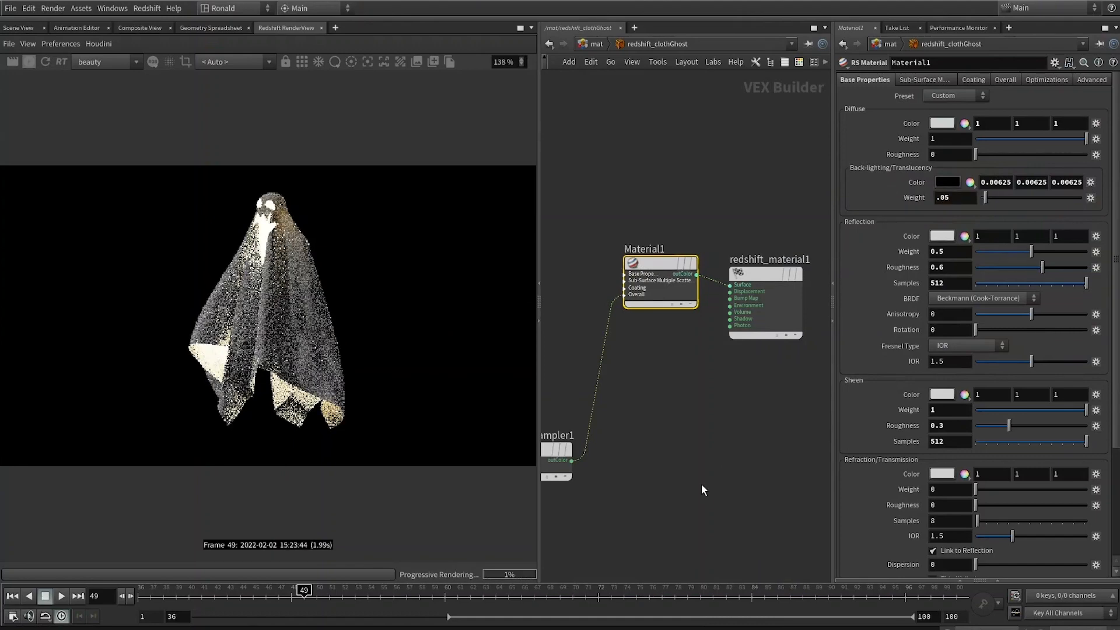
# Step: Create a new RS Material Builder in the mat context and rename it redshift_bg
pyautogui.click(712, 498)
pyautogui.press('Tab')
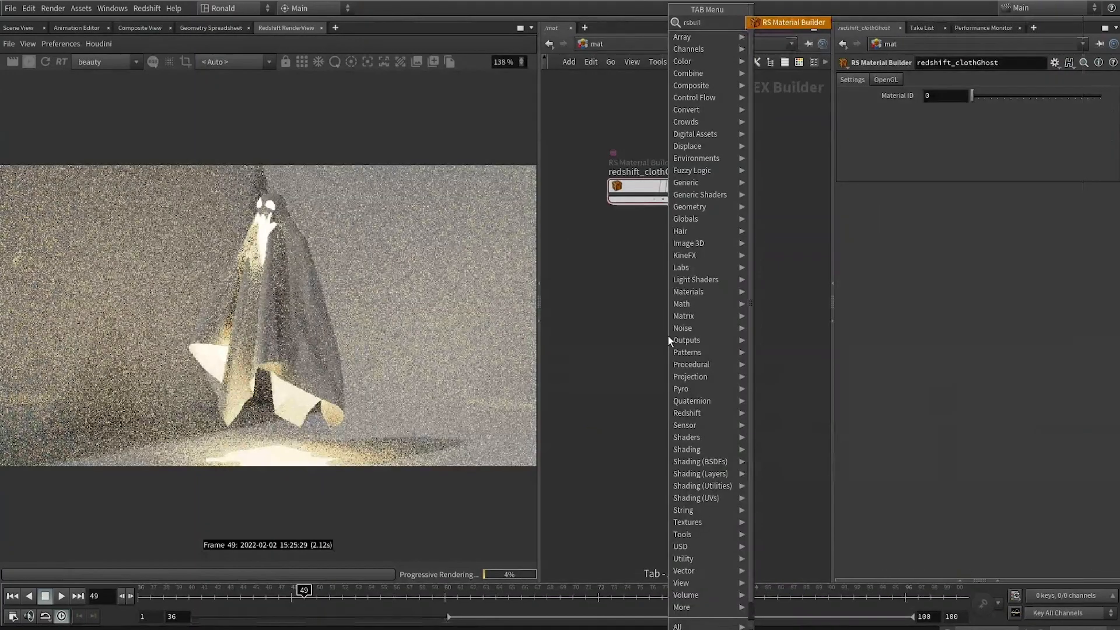
pyautogui.press('Return')
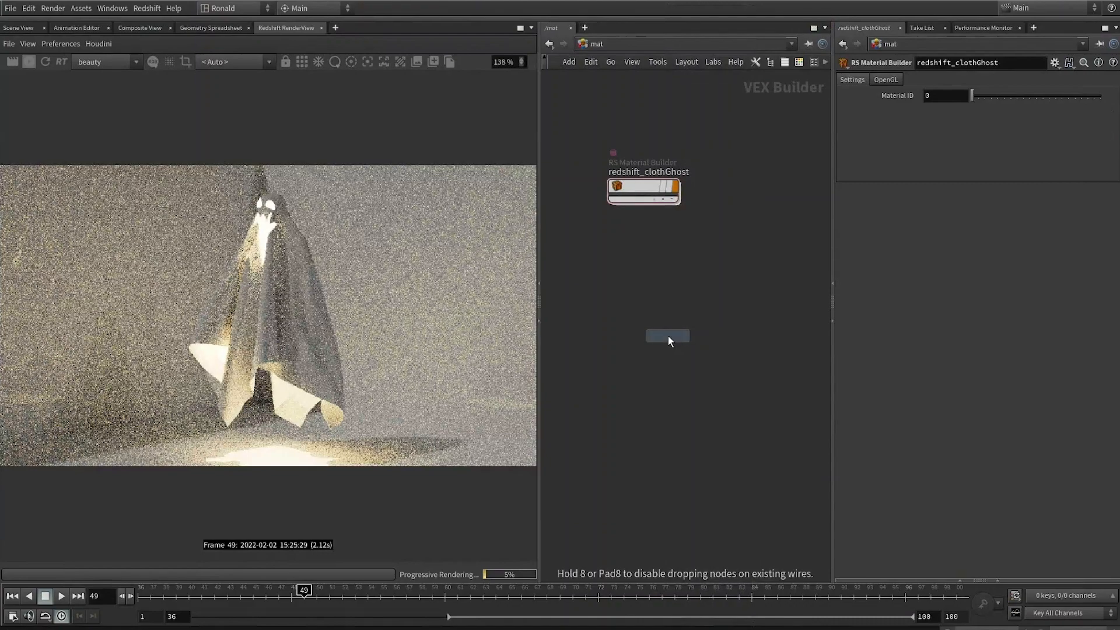
pyautogui.click(613, 331)
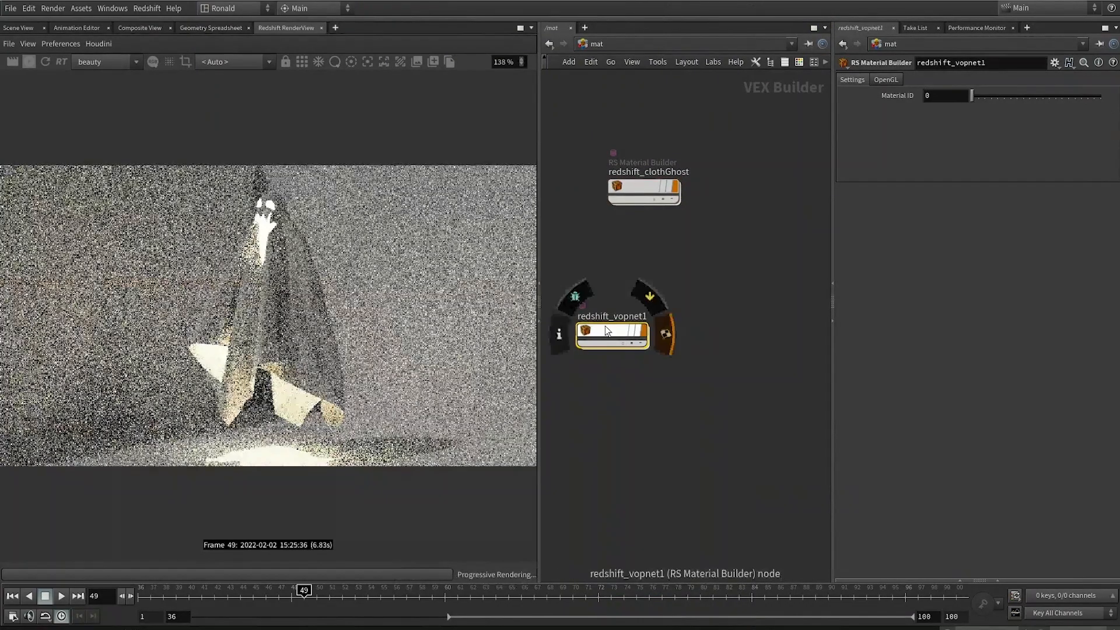
pyautogui.moveTo(619, 322); pyautogui.dragTo(681, 320)
pyautogui.doubleClick(680, 315)
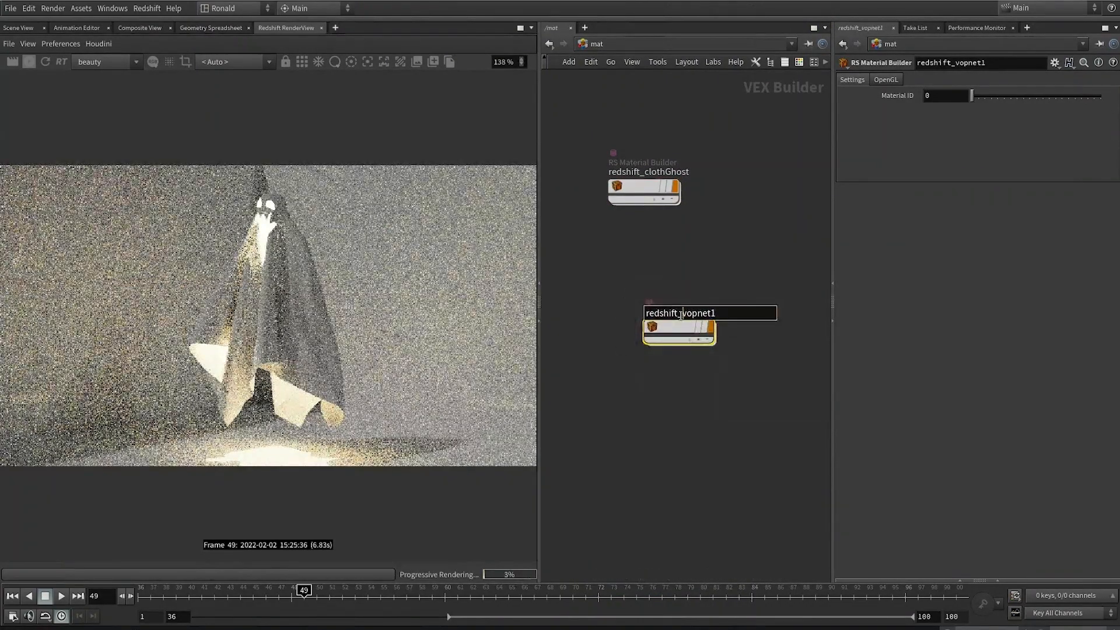
pyautogui.write('vf')
pyautogui.press('Return')
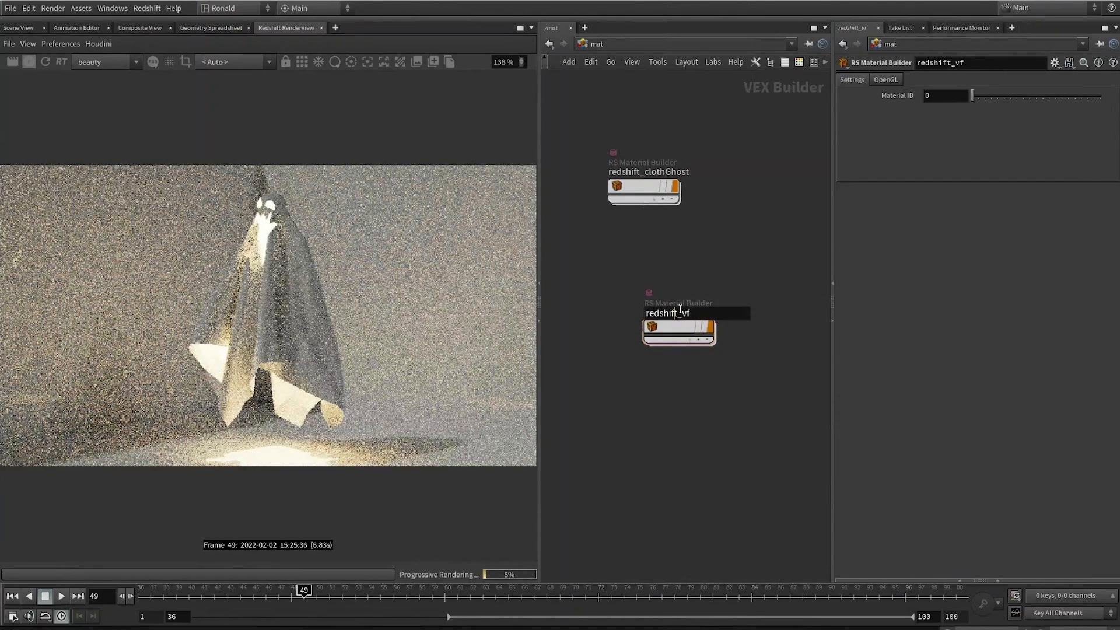
pyautogui.moveTo(683, 325)
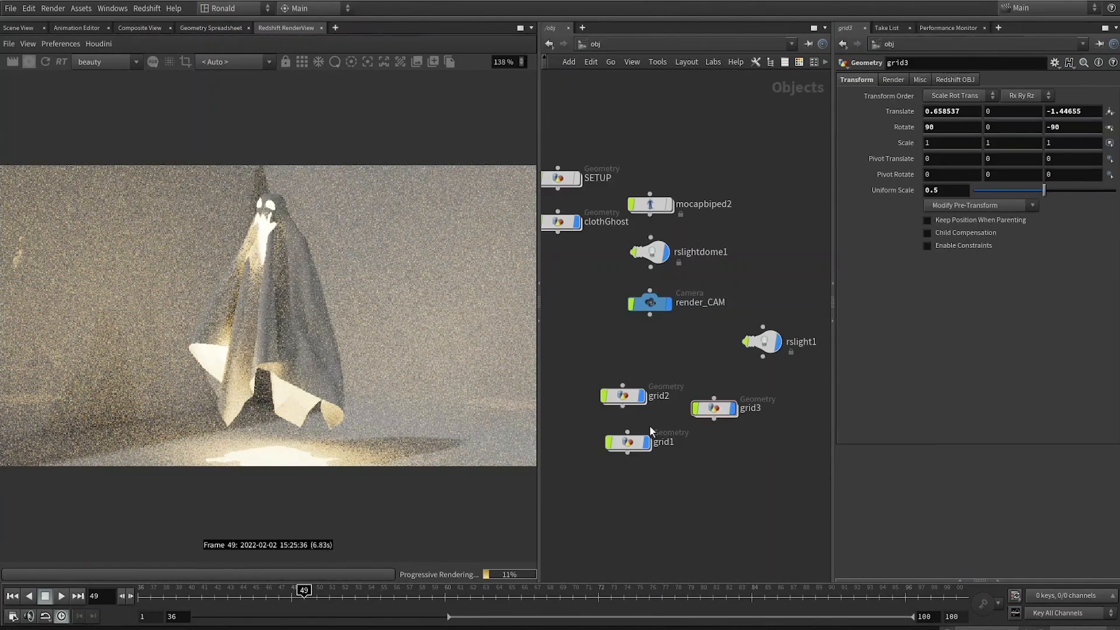
# Step: Assign the /mat/redshift_bg material to the three grid backdrop objects
pyautogui.moveTo(571, 505); pyautogui.dragTo(737, 364)
pyautogui.click(893, 80)
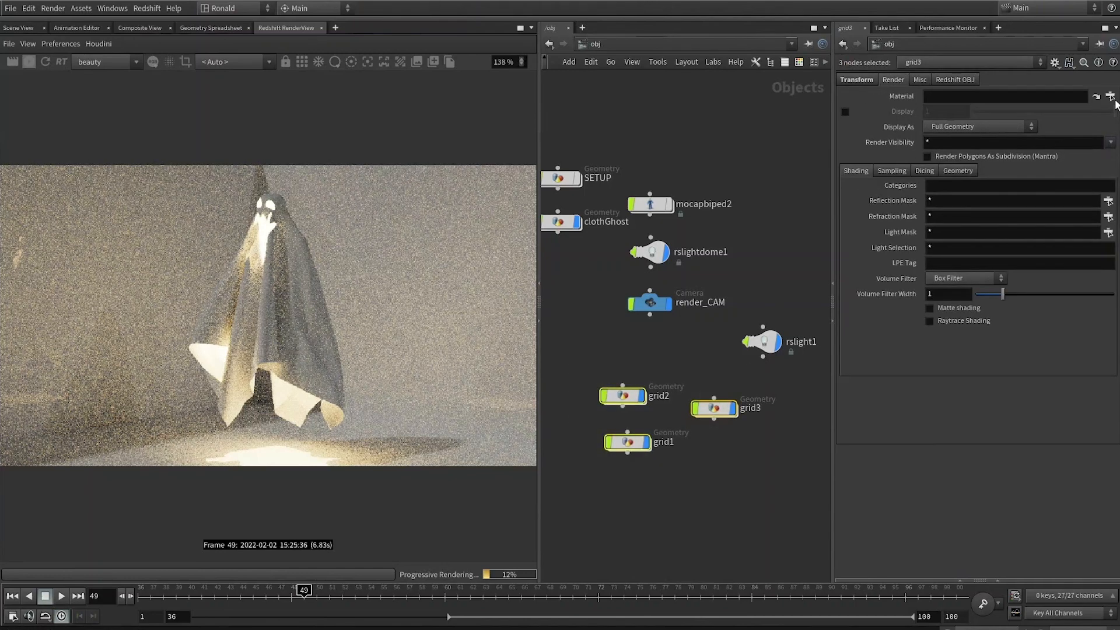
pyautogui.click(1111, 96)
pyautogui.click(983, 27)
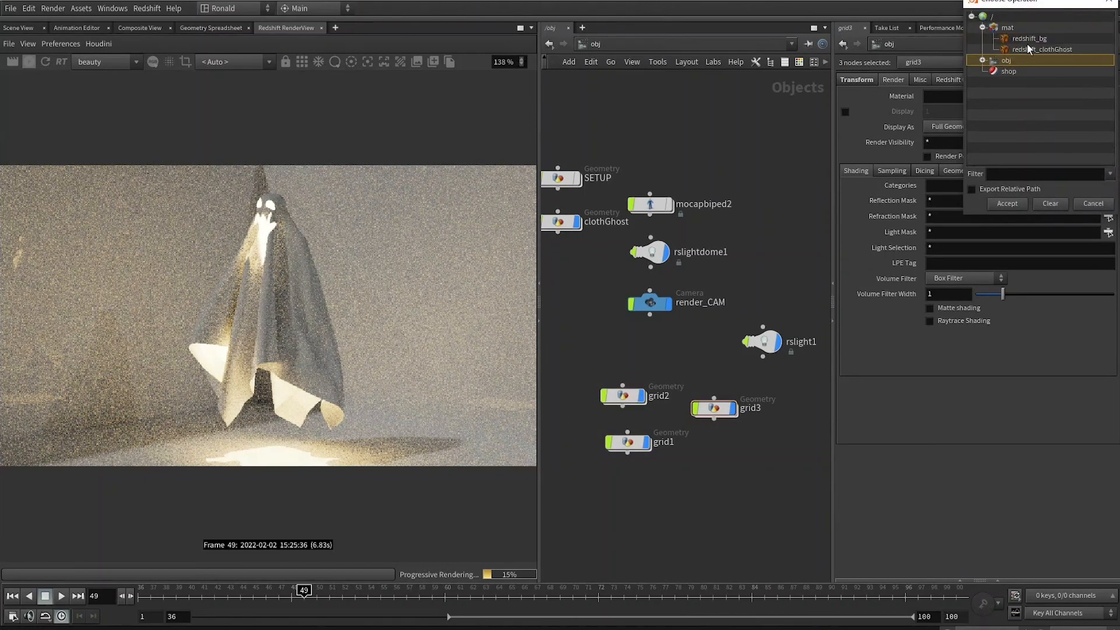
pyautogui.doubleClick(1027, 37)
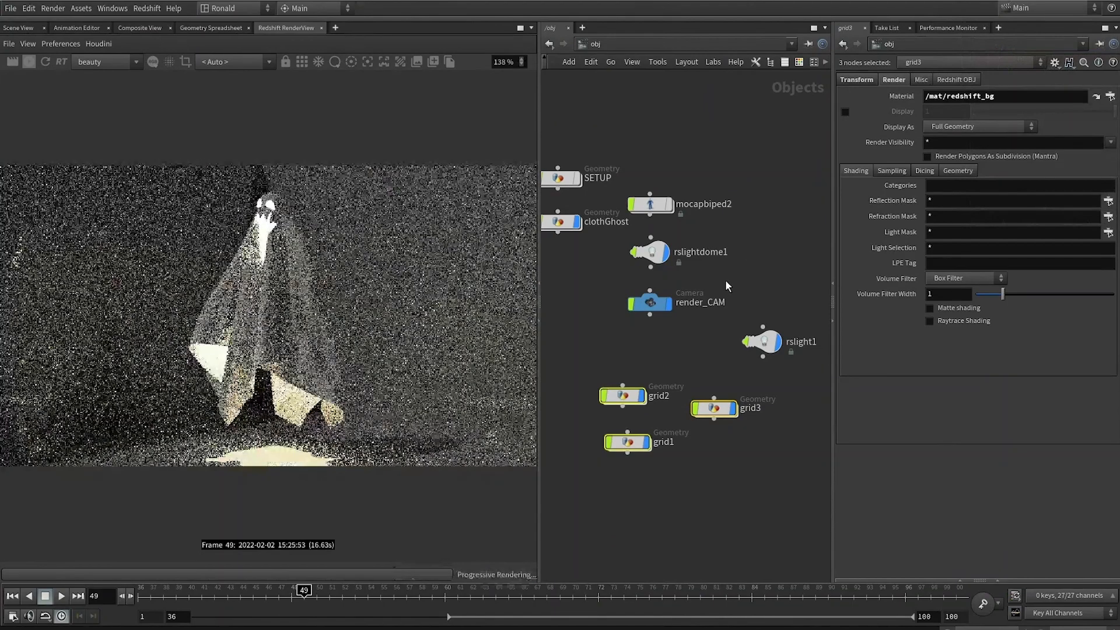
# Step: Inside redshift_bg, set the material's diffuse colour to red
pyautogui.press('2')
pyautogui.doubleClick(666, 330)
pyautogui.moveTo(620, 243); pyautogui.dragTo(612, 351)
pyautogui.click(943, 122)
pyautogui.click(930, 231)
pyautogui.click(891, 174)
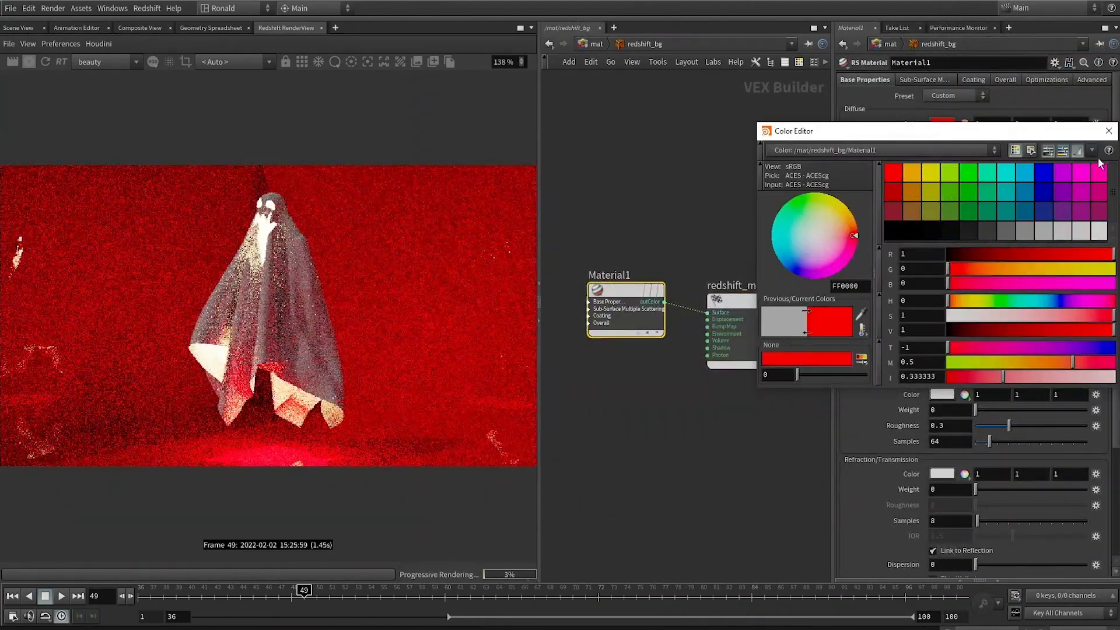
pyautogui.click(1108, 131)
# Step: Set the reflection roughness to .5 and the diffuse colour to dark blue (0.171538, 0.301269, 0.431)
pyautogui.moveTo(950, 269); pyautogui.dragTo(929, 286)
pyautogui.write('.5')
pyautogui.click(943, 123)
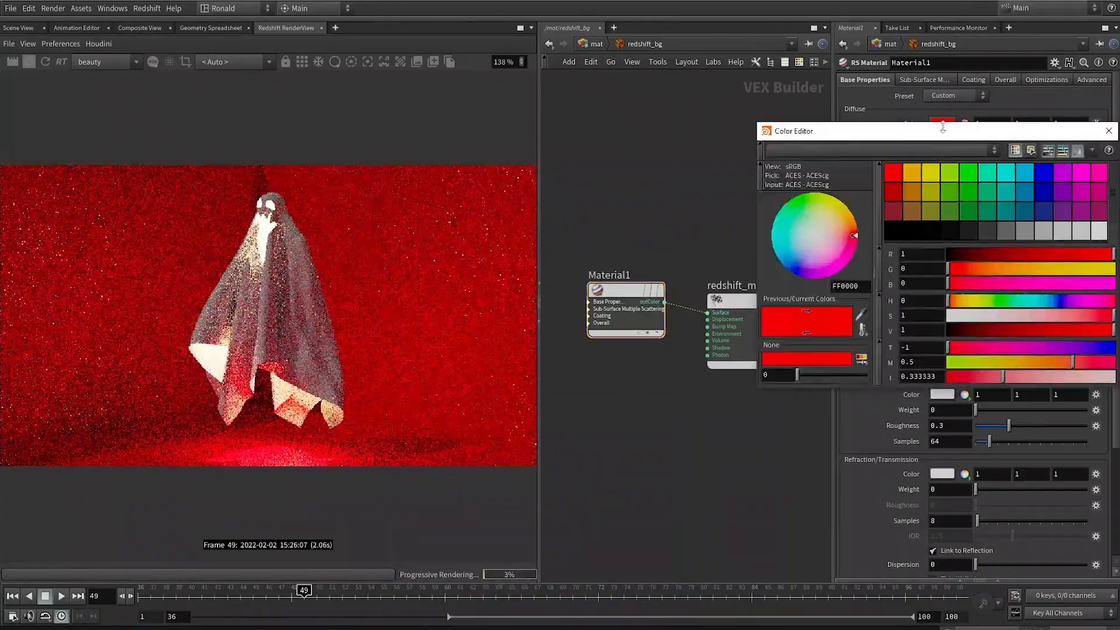
pyautogui.click(913, 173)
pyautogui.click(1025, 172)
pyautogui.moveTo(1005, 313); pyautogui.dragTo(1048, 313)
pyautogui.click(1020, 330)
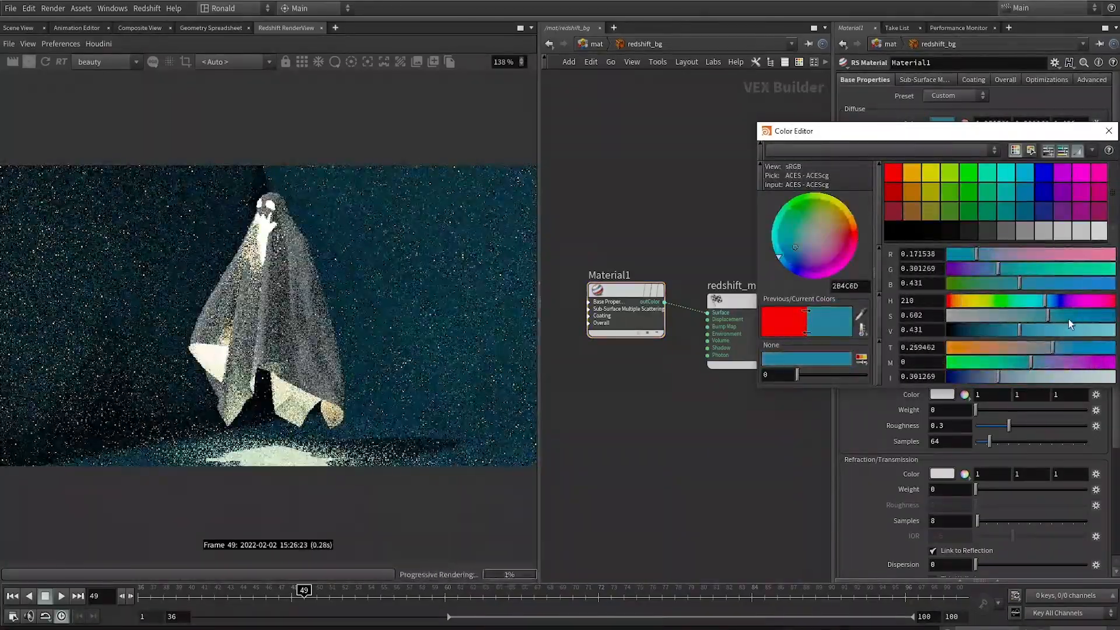
pyautogui.click(1108, 131)
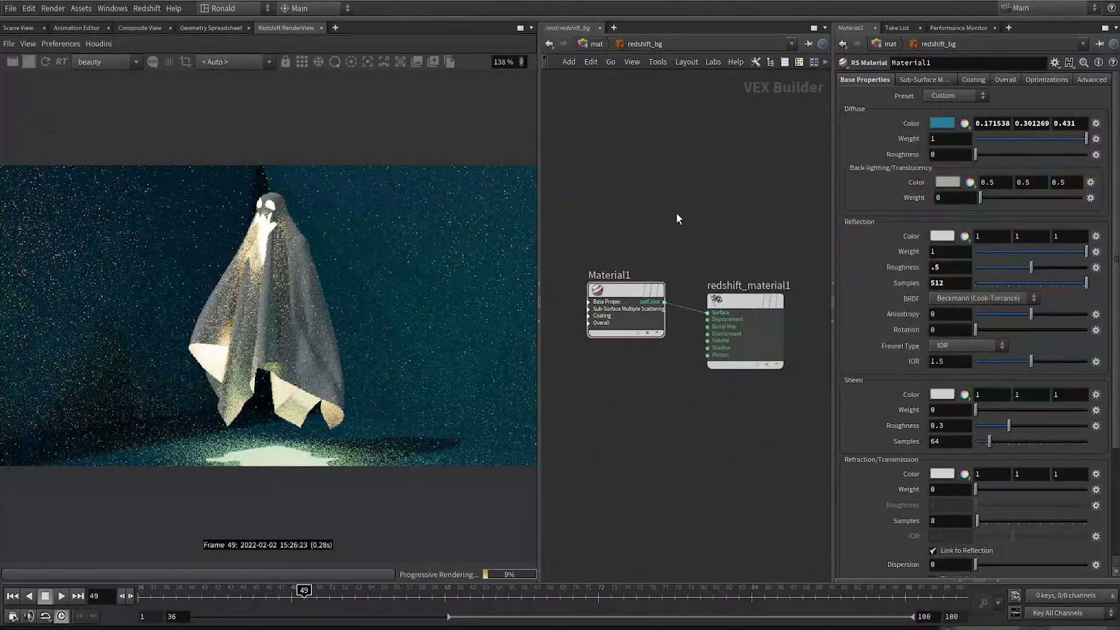
# Step: Switch off rslight1
pyautogui.hotkey('alt', 'Left')
pyautogui.click(763, 342)
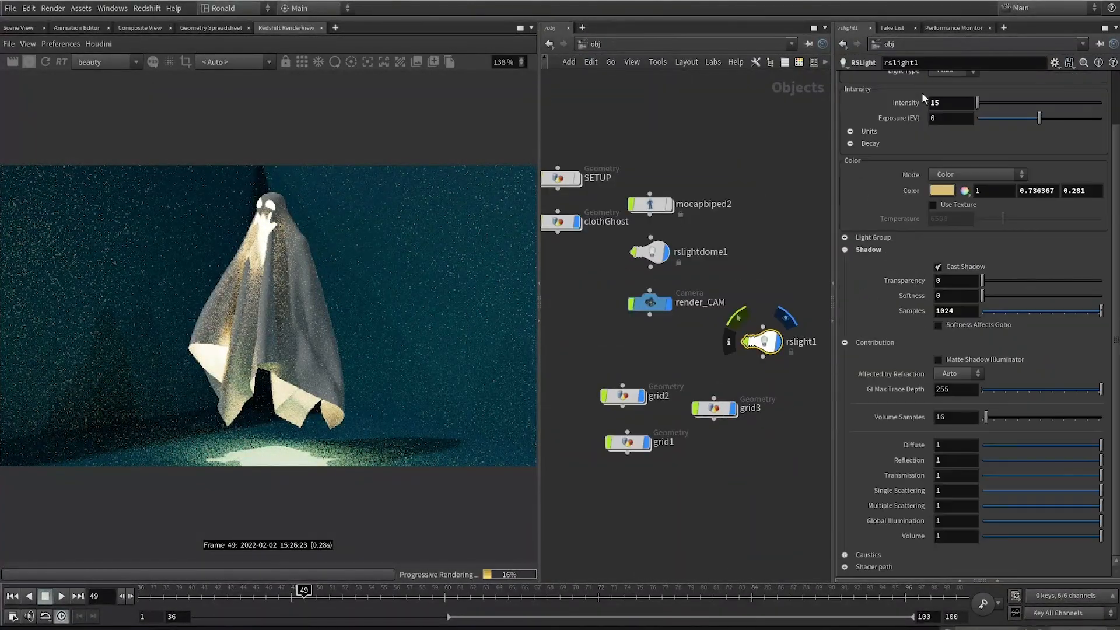
pyautogui.scroll(3, 919, 97)
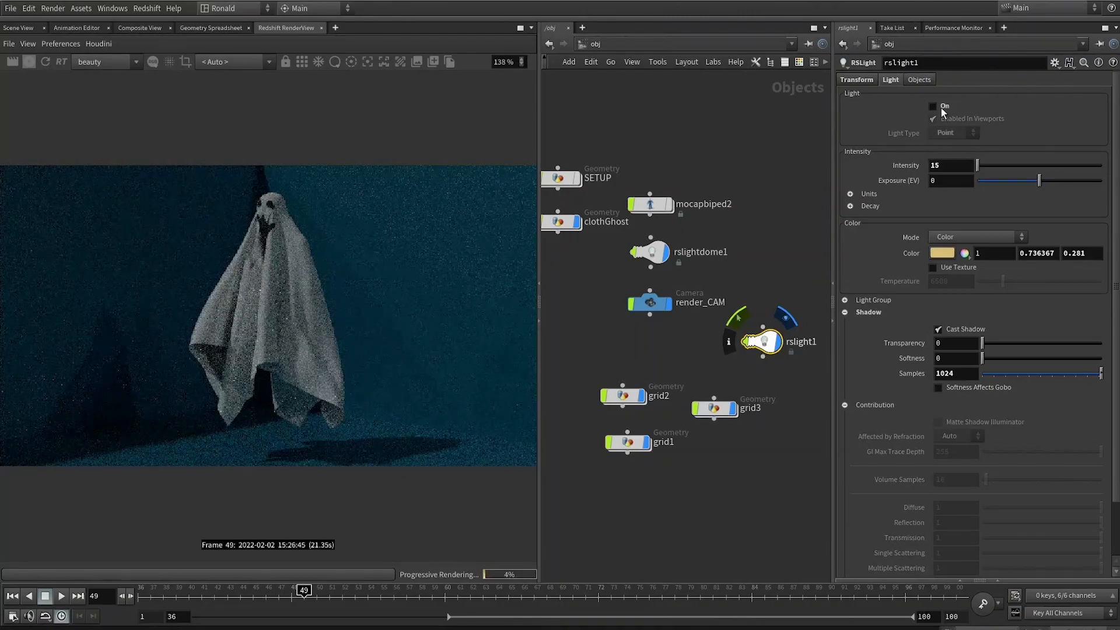
# Step: Load the goegap HDRI as the texture of the rslightdome1 dome light
pyautogui.click(654, 252)
pyautogui.scroll(3, 915, 117)
pyautogui.click(1083, 171)
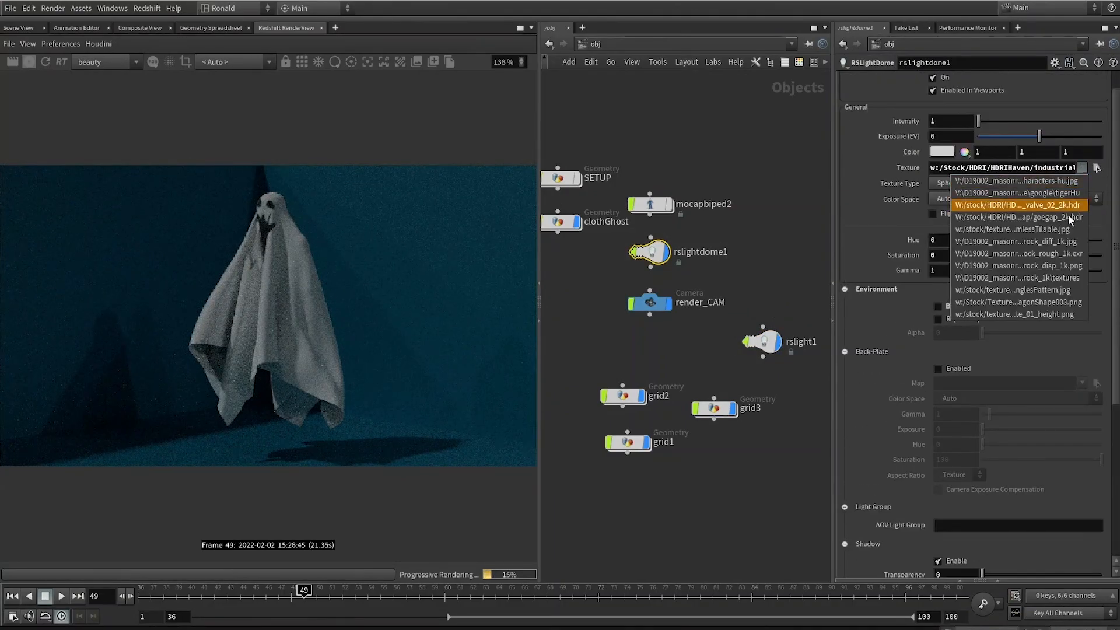
pyautogui.click(1069, 205)
# Step: Set the dome light's intensity to .5
pyautogui.scroll(1, 864, 82)
pyautogui.click(864, 81)
pyautogui.moveTo(994, 142); pyautogui.dragTo(939, 98, button='middle')
pyautogui.click(890, 80)
pyautogui.doubleClick(951, 150)
pyautogui.write('.5')
pyautogui.press('Return')
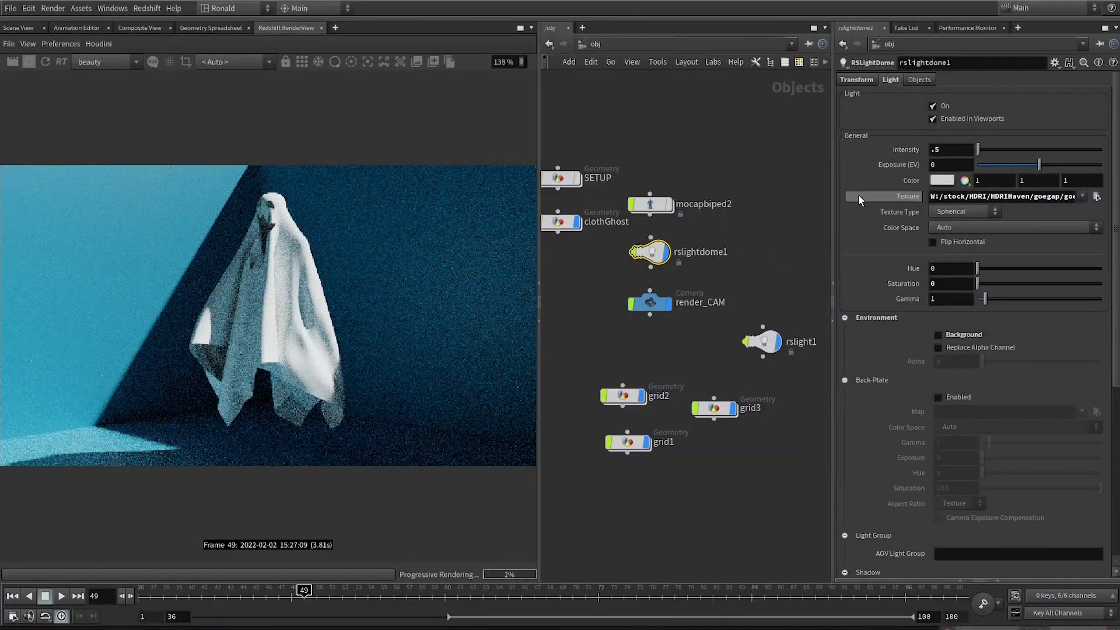
# Step: Set the shadow samples of rslight1 to 256
pyautogui.click(762, 341)
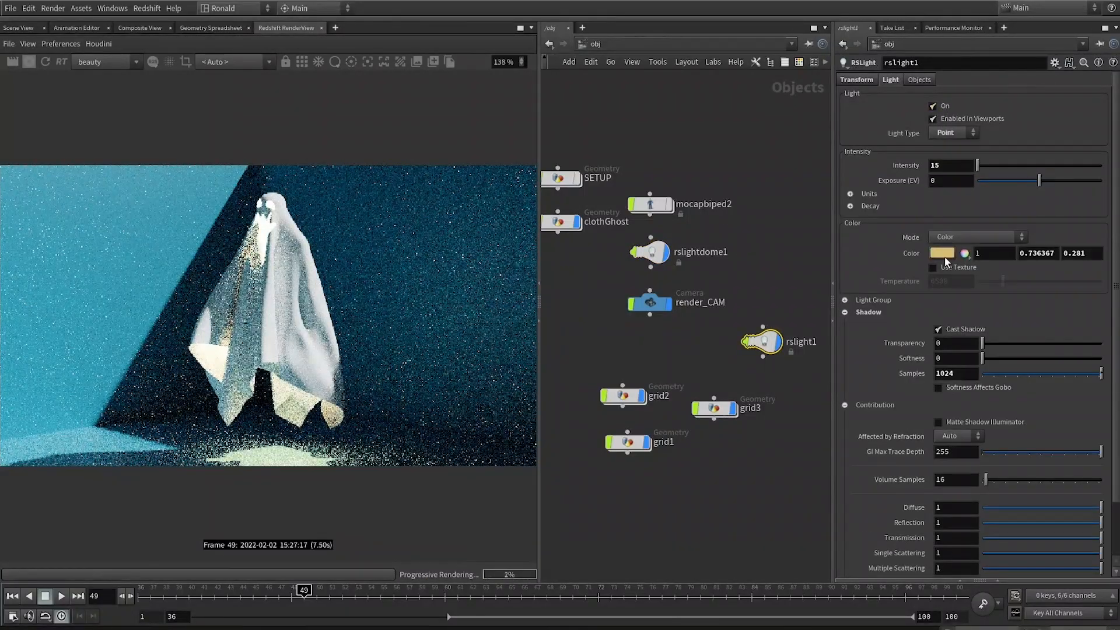
pyautogui.doubleClick(957, 373)
pyautogui.write('1')
pyautogui.press('Return')
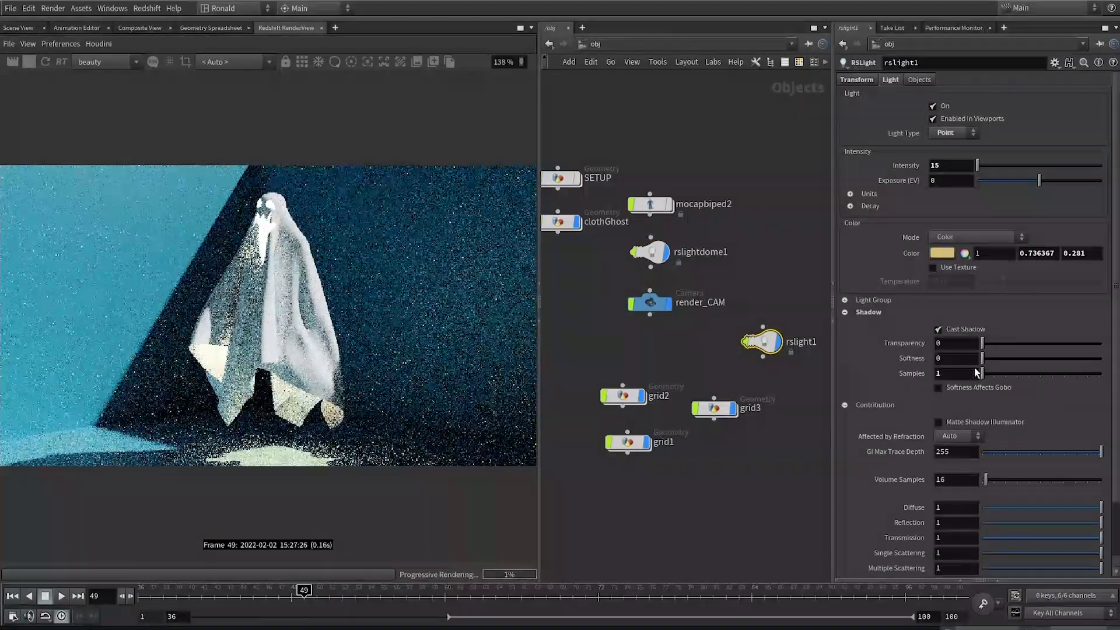
pyautogui.doubleClick(956, 373)
pyautogui.write('256')
pyautogui.press('Return')
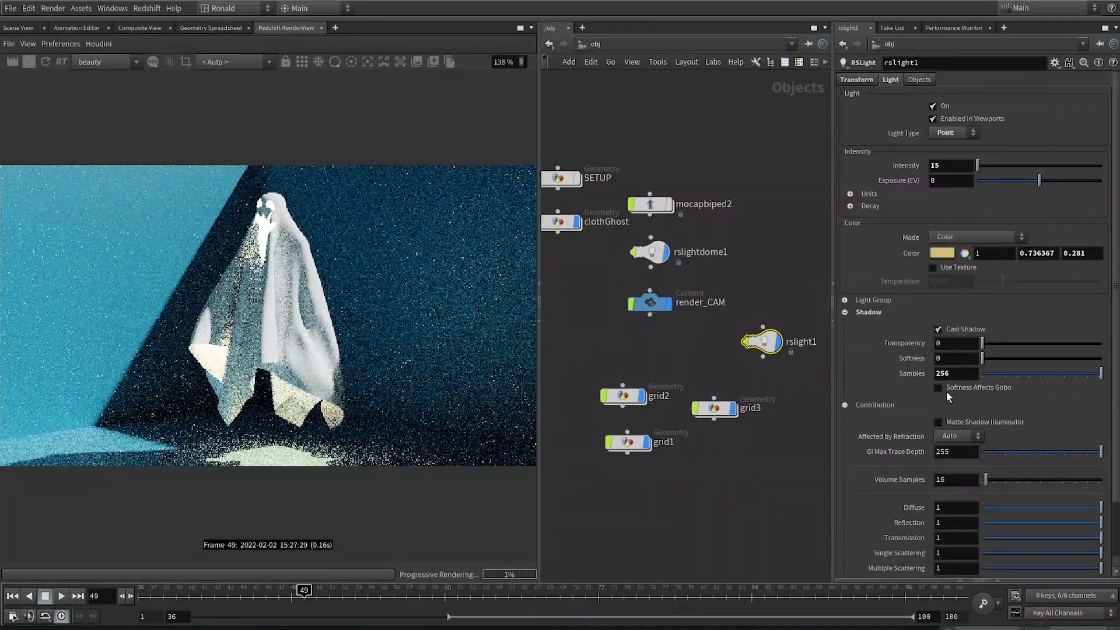
# Step: Change rslight1's light type to Area
pyautogui.scroll(-3, 891, 490)
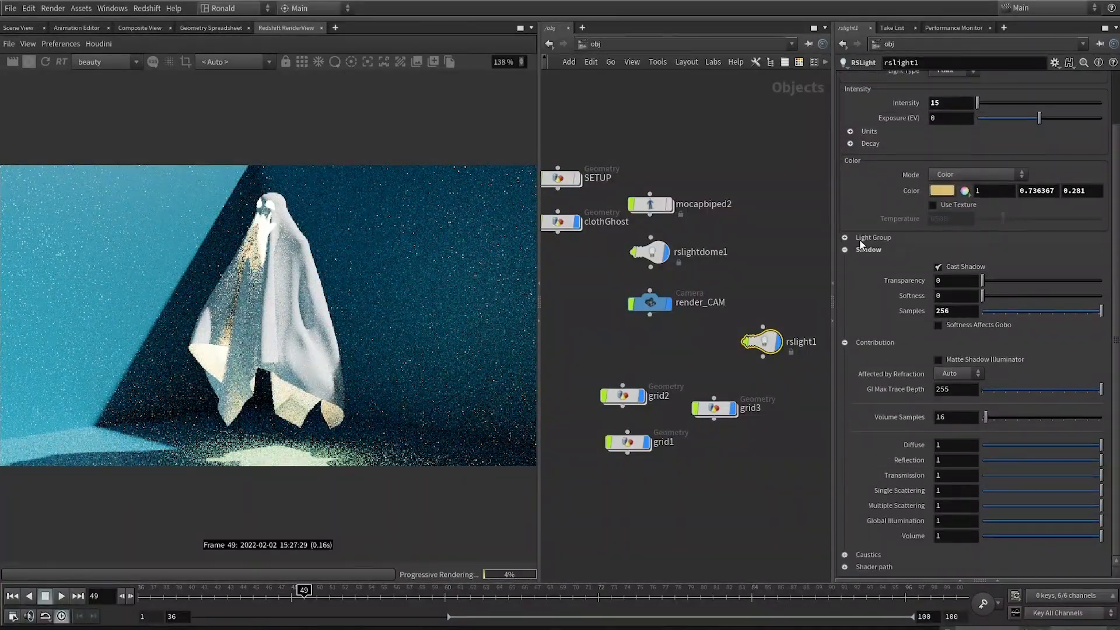
pyautogui.scroll(2, 859, 239)
pyautogui.click(954, 133)
pyautogui.click(950, 154)
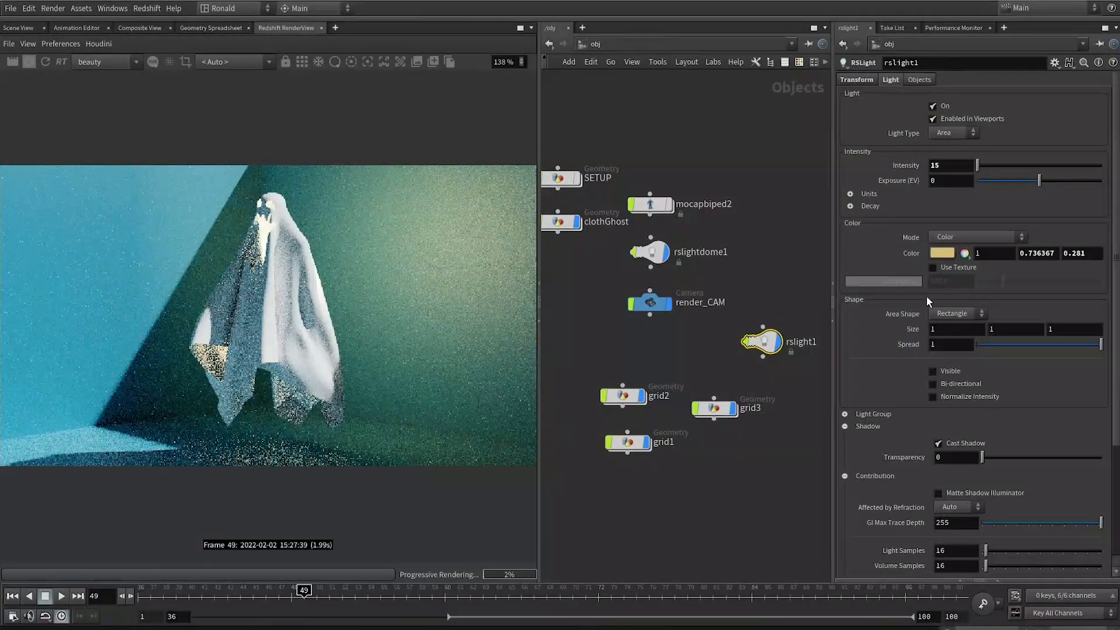
# Step: Enable Visible and Bi-directional on the area light and switch its area shape to Sphere
pyautogui.click(933, 371)
pyautogui.click(933, 384)
pyautogui.scroll(-3, 885, 474)
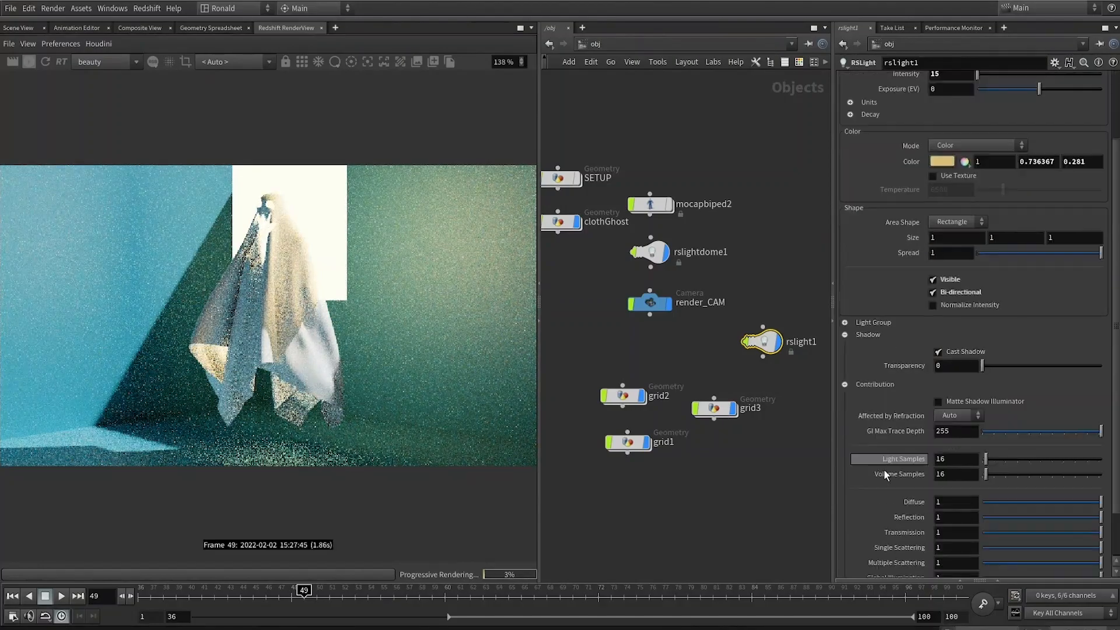
pyautogui.scroll(1, 916, 209)
pyautogui.click(945, 293)
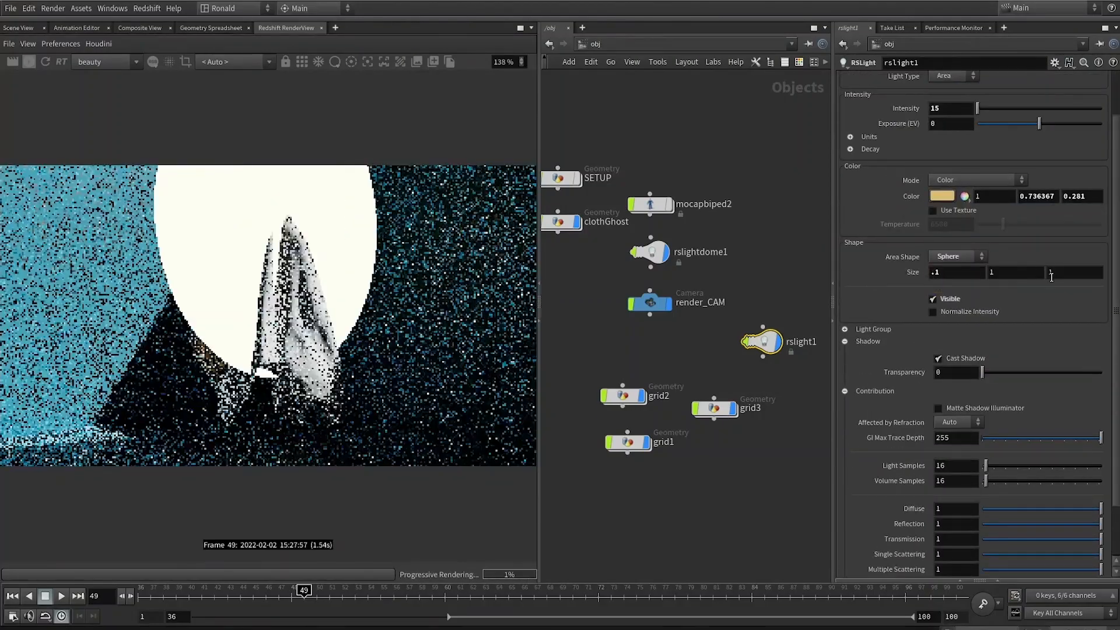
# Step: Set the sphere light's size to .05 on all three axes
pyautogui.doubleClick(959, 273)
pyautogui.write('.05')
pyautogui.press('Tab')
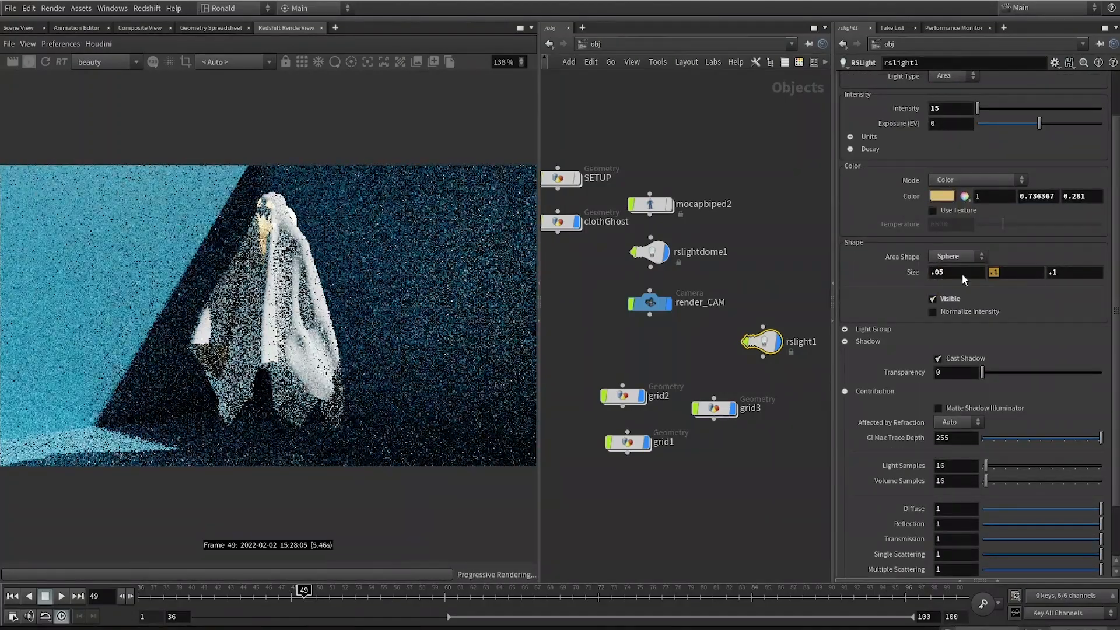
pyautogui.write('.05')
pyautogui.press('Tab')
pyautogui.write('.05')
pyautogui.press('Return')
# Step: Move rslight1 by setting its translate Z to .15
pyautogui.scroll(3, 870, 104)
pyautogui.click(856, 80)
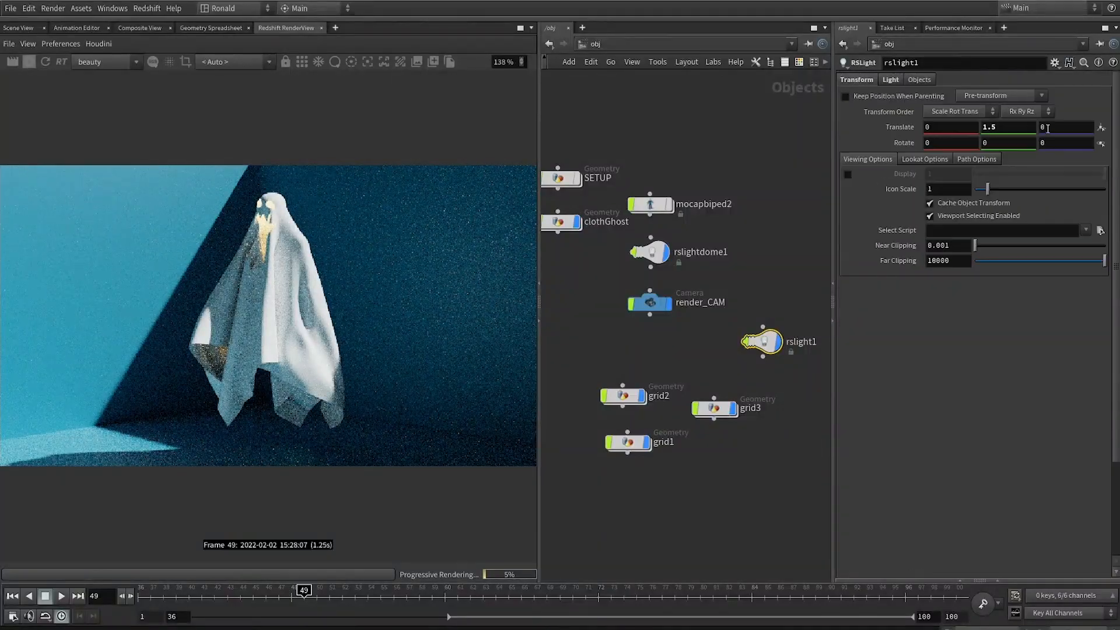
pyautogui.doubleClick(1050, 127)
pyautogui.write('.1')
pyautogui.press('Return')
pyautogui.doubleClick(1047, 127)
pyautogui.write('.2')
pyautogui.press('Return')
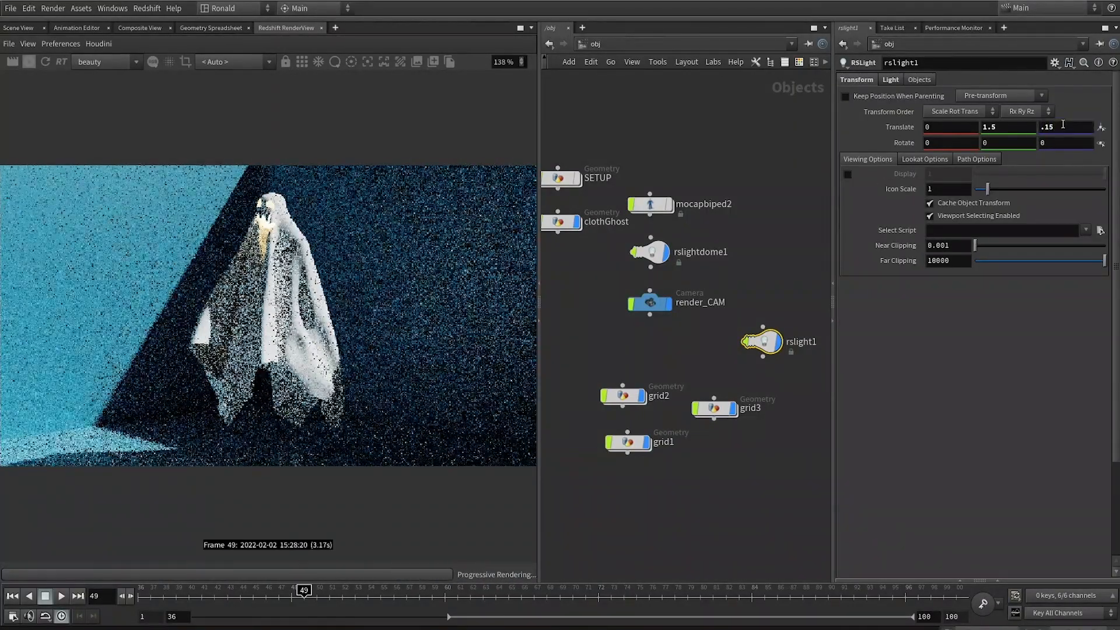
pyautogui.click(891, 79)
pyautogui.click(951, 368)
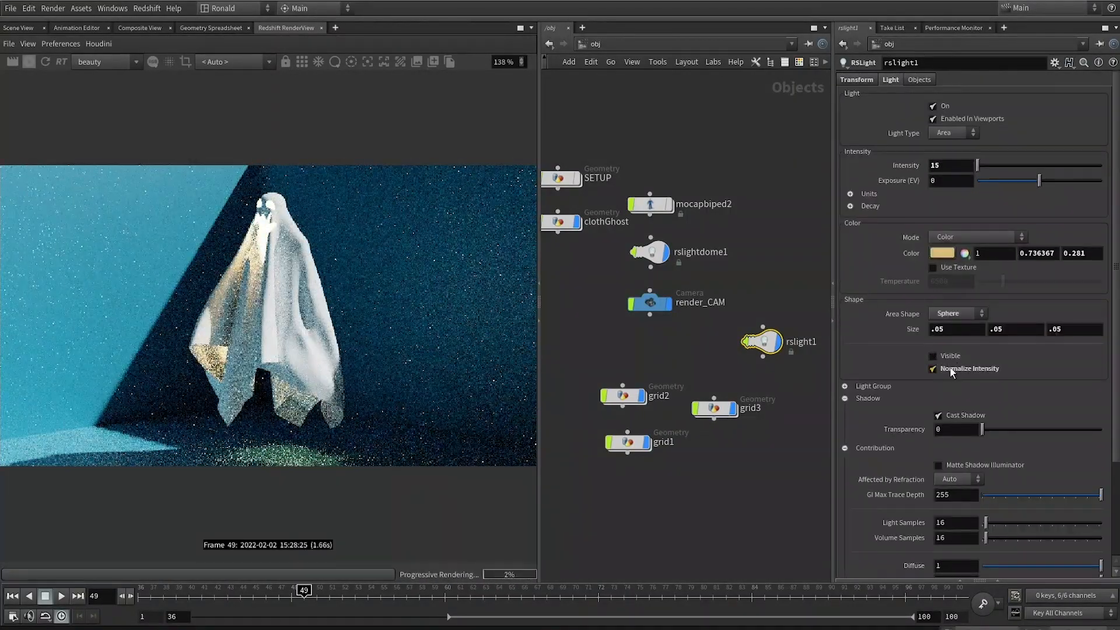
pyautogui.click(951, 370)
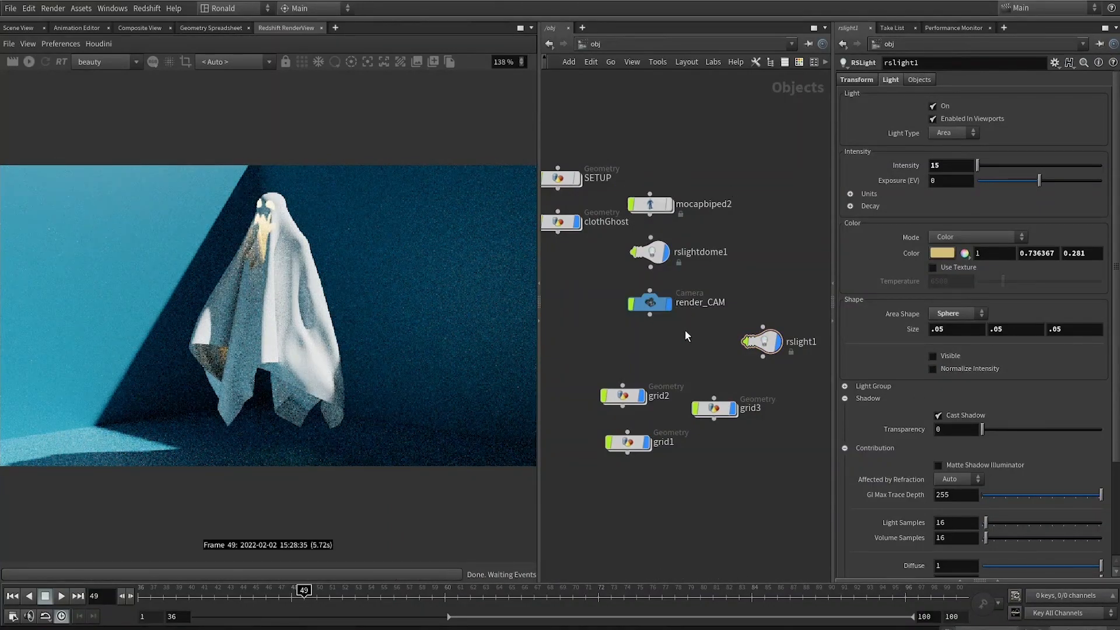
# Step: Leave the render camera view and navigate the SETUP network to the mocap input and subdivide nodes
pyautogui.moveTo(669, 300)
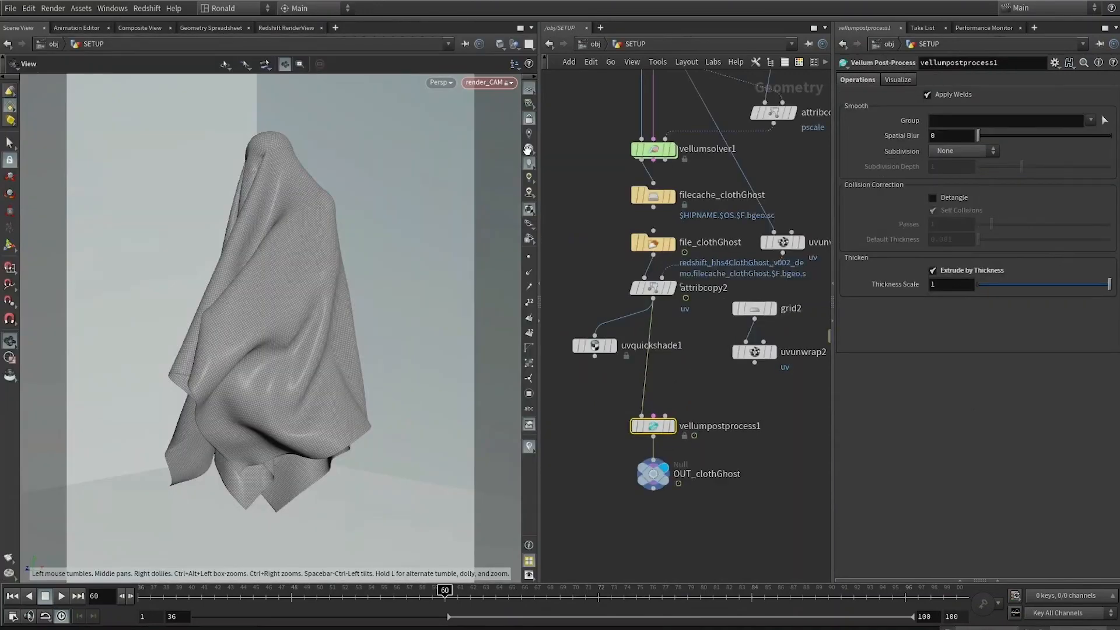
pyautogui.click(529, 119)
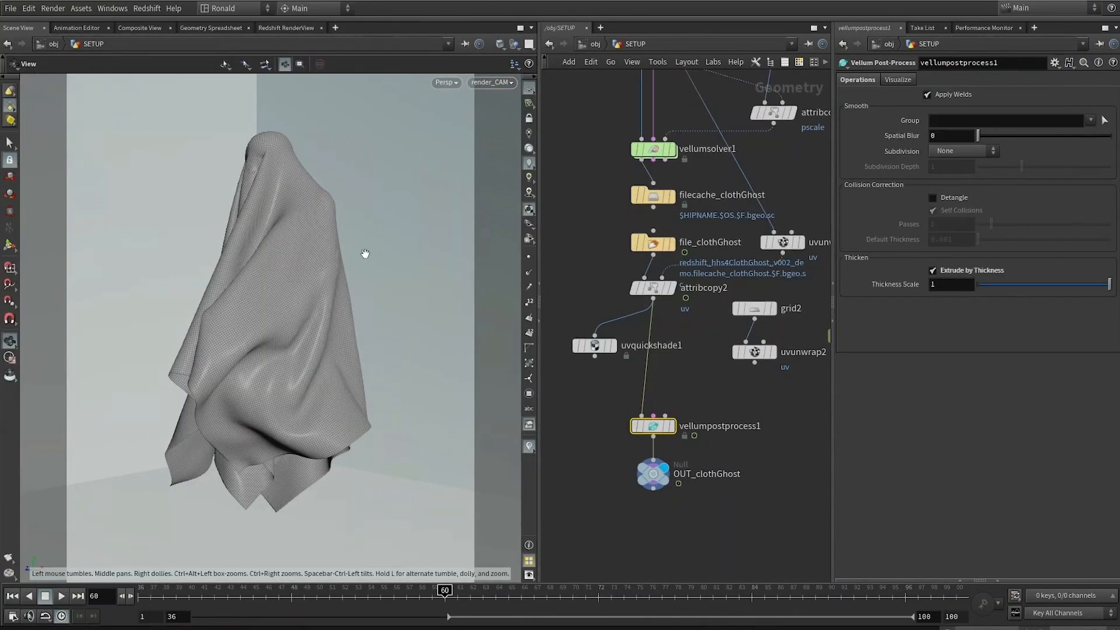
pyautogui.scroll(-5, 365, 253)
pyautogui.moveTo(365, 253); pyautogui.dragTo(476, 251)
pyautogui.scroll(-5, 659, 216)
pyautogui.moveTo(670, 146); pyautogui.dragTo(630, 363, button='middle')
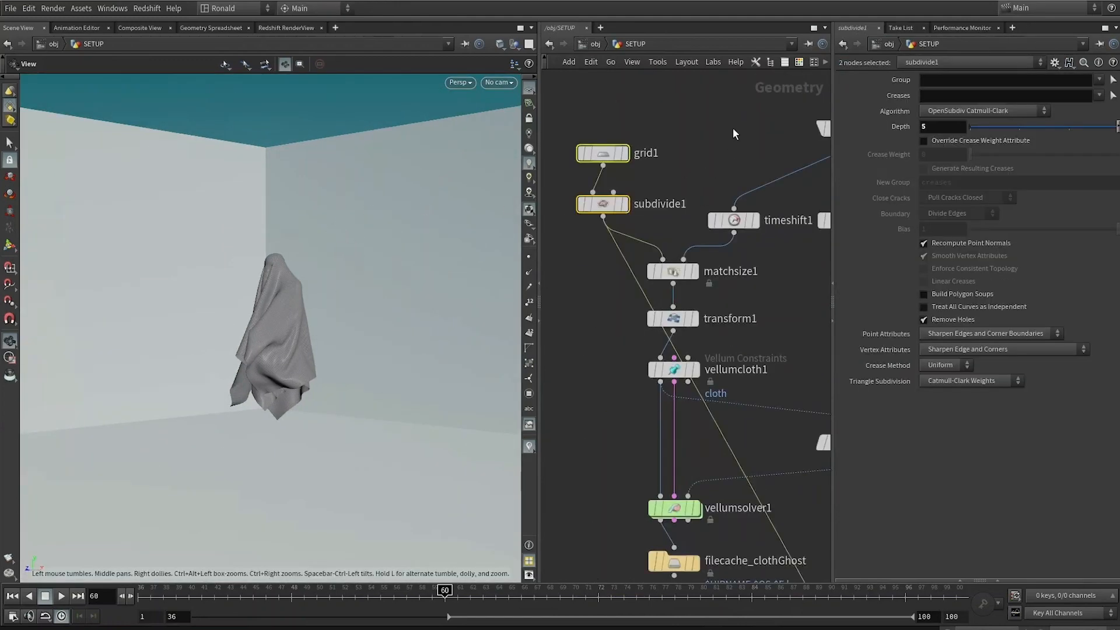
pyautogui.moveTo(733, 128); pyautogui.dragTo(663, 123, button='middle')
pyautogui.scroll(1, 631, 152)
pyautogui.moveTo(651, 174); pyautogui.dragTo(679, 189, button='middle')
pyautogui.click(741, 126)
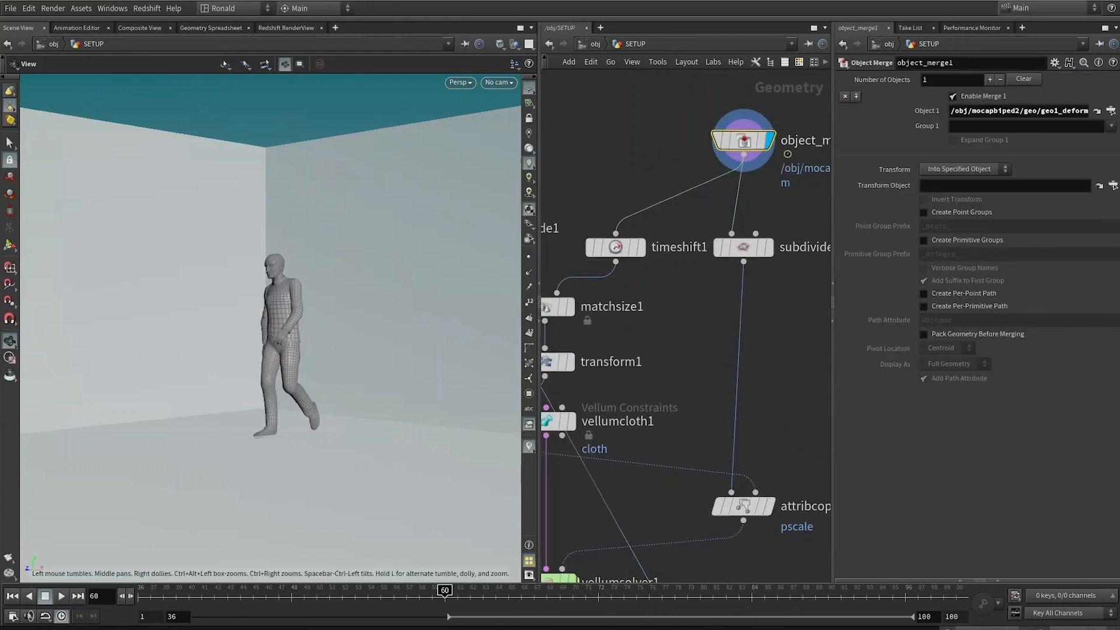
pyautogui.click(767, 246)
pyautogui.moveTo(628, 271); pyautogui.dragTo(730, 284, button='middle')
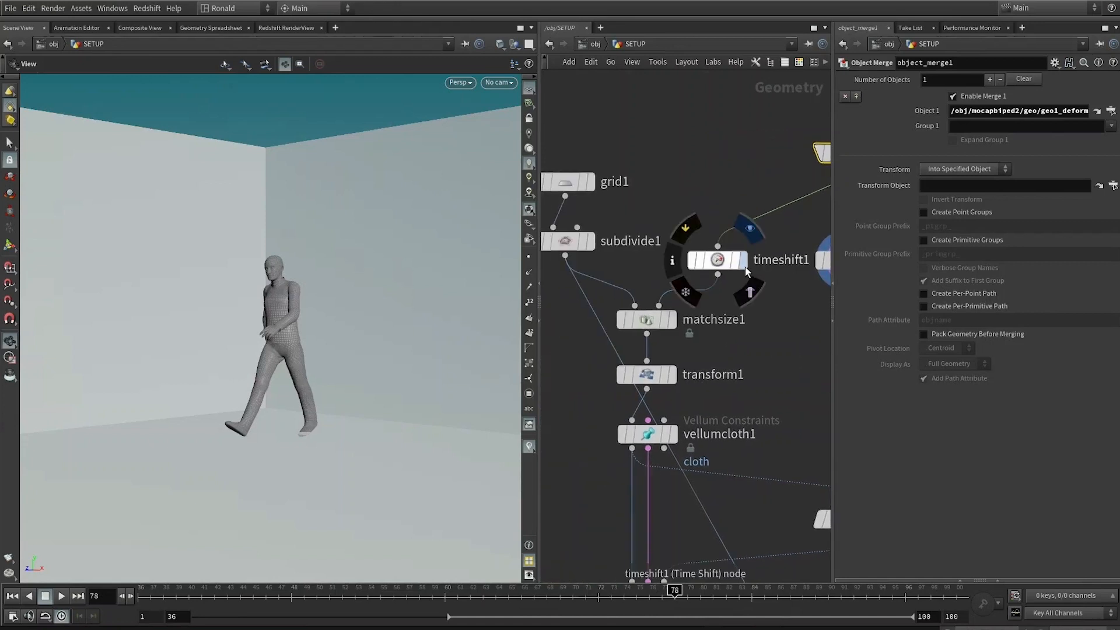
# Step: Display the timeshift, grid, subdivide, matchsize and transform nodes in turn to inspect the cloth source chain
pyautogui.click(743, 261)
pyautogui.click(724, 266)
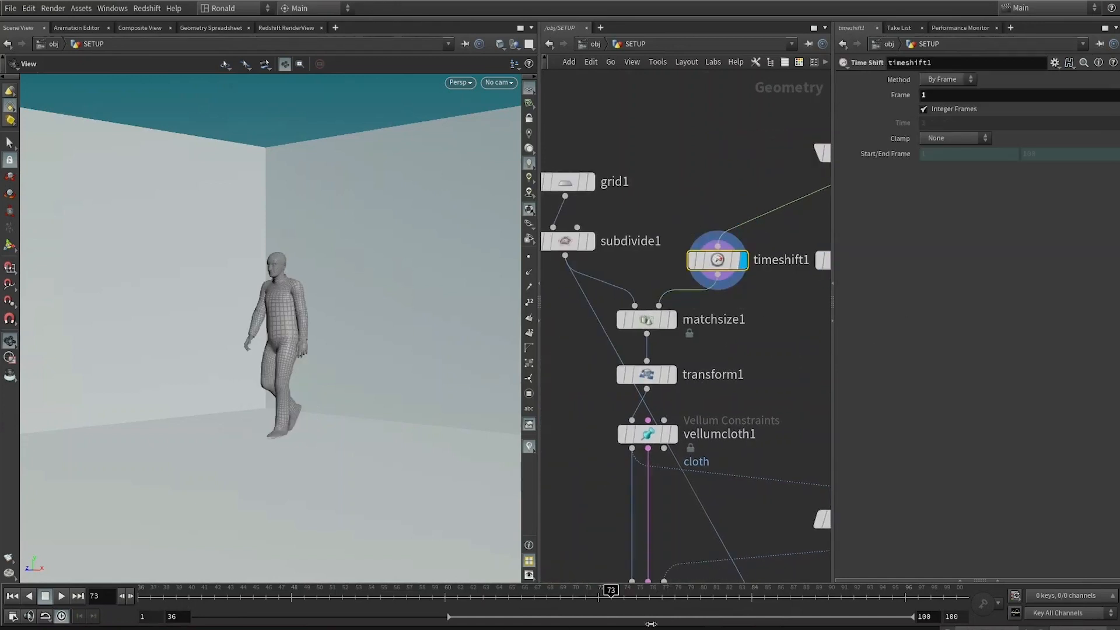
pyautogui.click(590, 182)
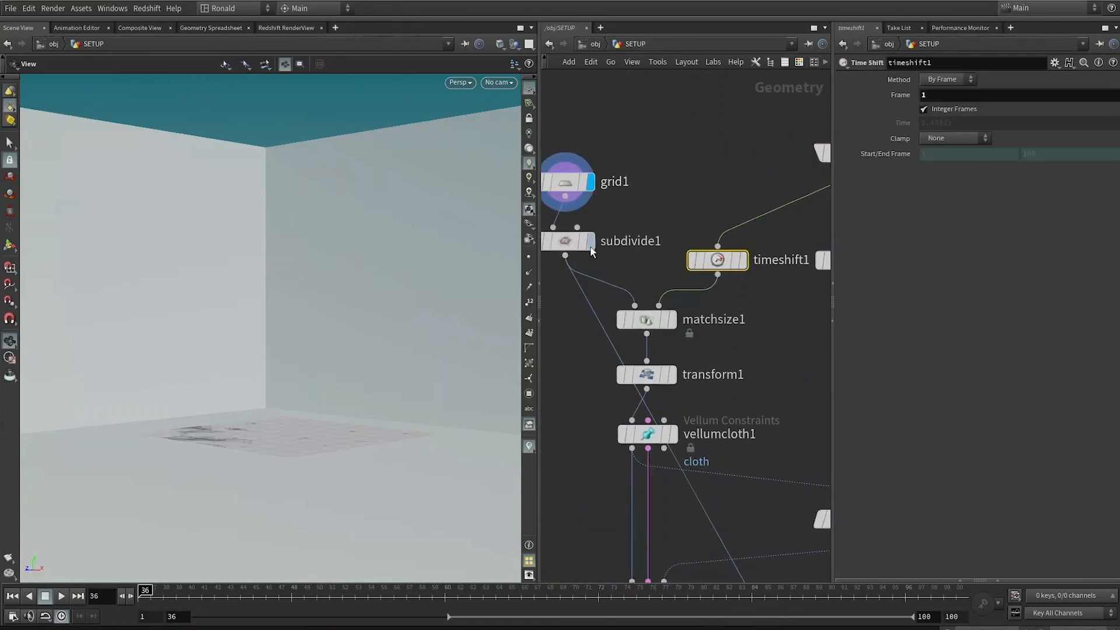
pyautogui.click(590, 247)
pyautogui.click(567, 241)
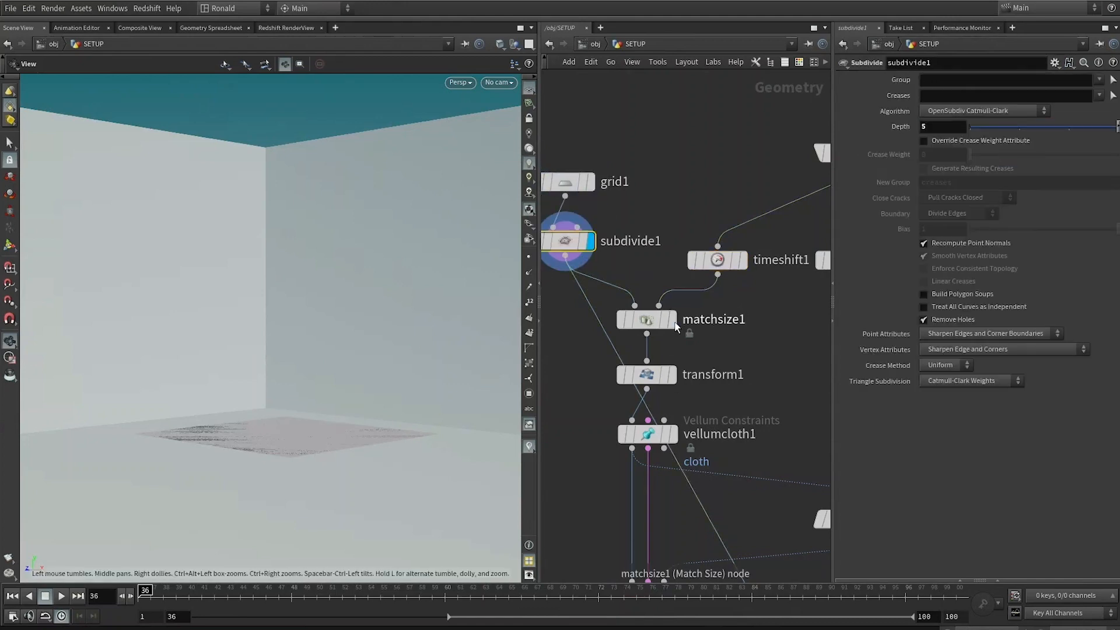
pyautogui.click(672, 320)
pyautogui.click(639, 321)
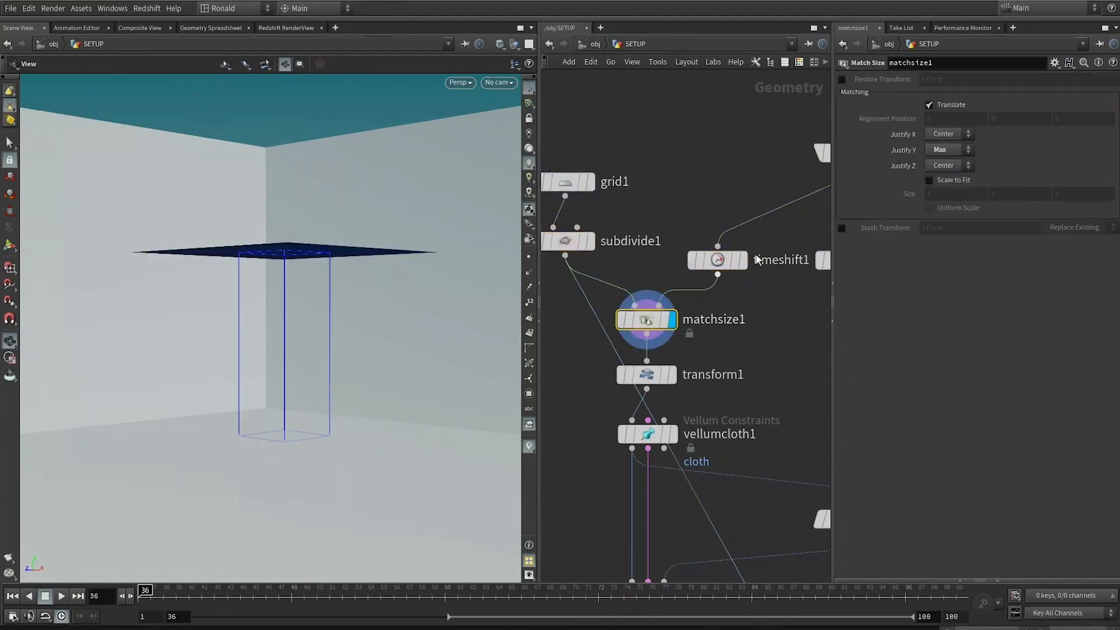
pyautogui.click(723, 261)
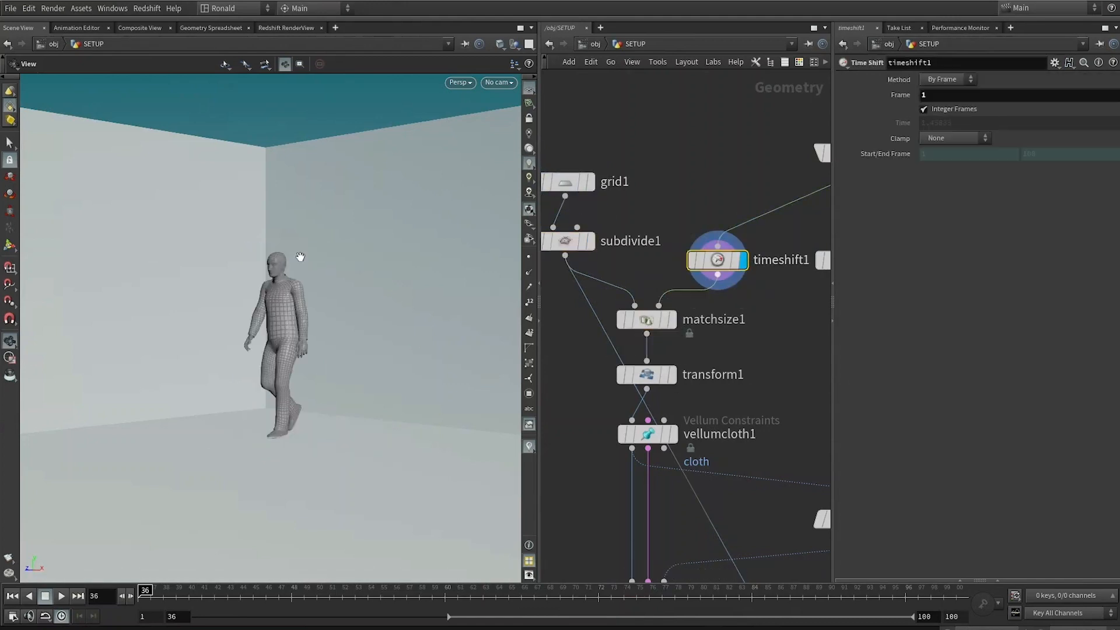
pyautogui.click(674, 375)
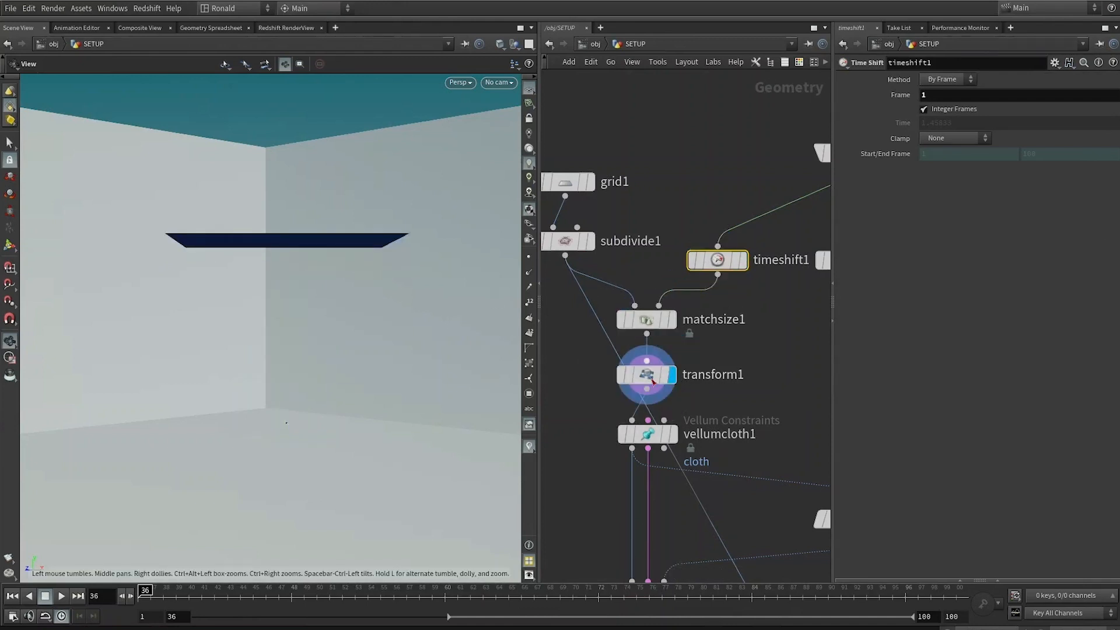
pyautogui.click(653, 382)
pyautogui.moveTo(240, 247); pyautogui.dragTo(366, 258)
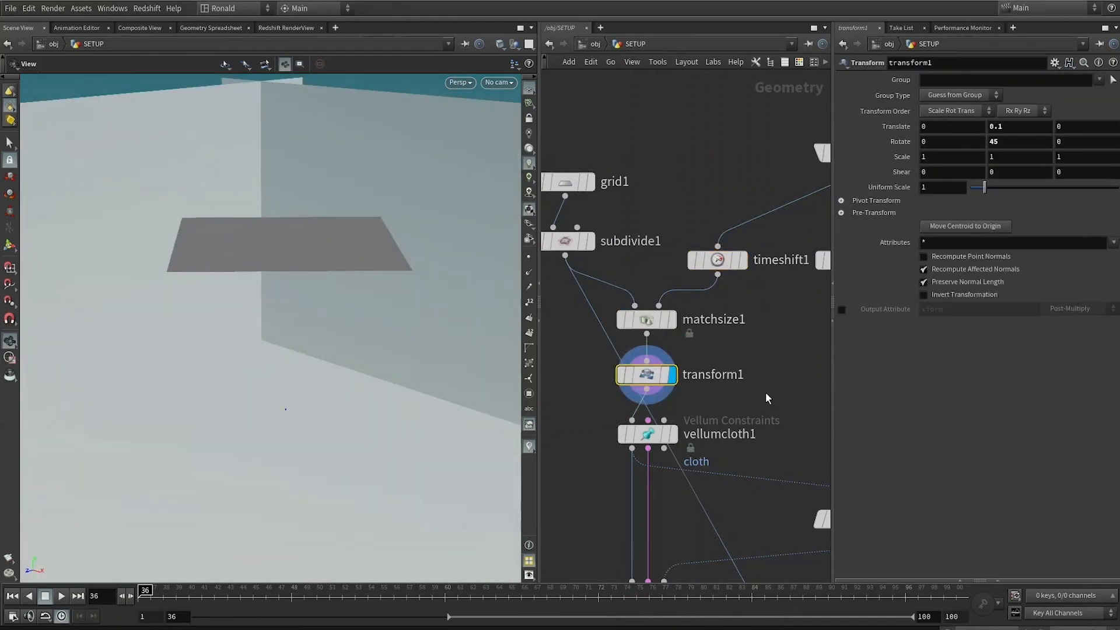
pyautogui.moveTo(724, 451); pyautogui.dragTo(727, 403, button='middle')
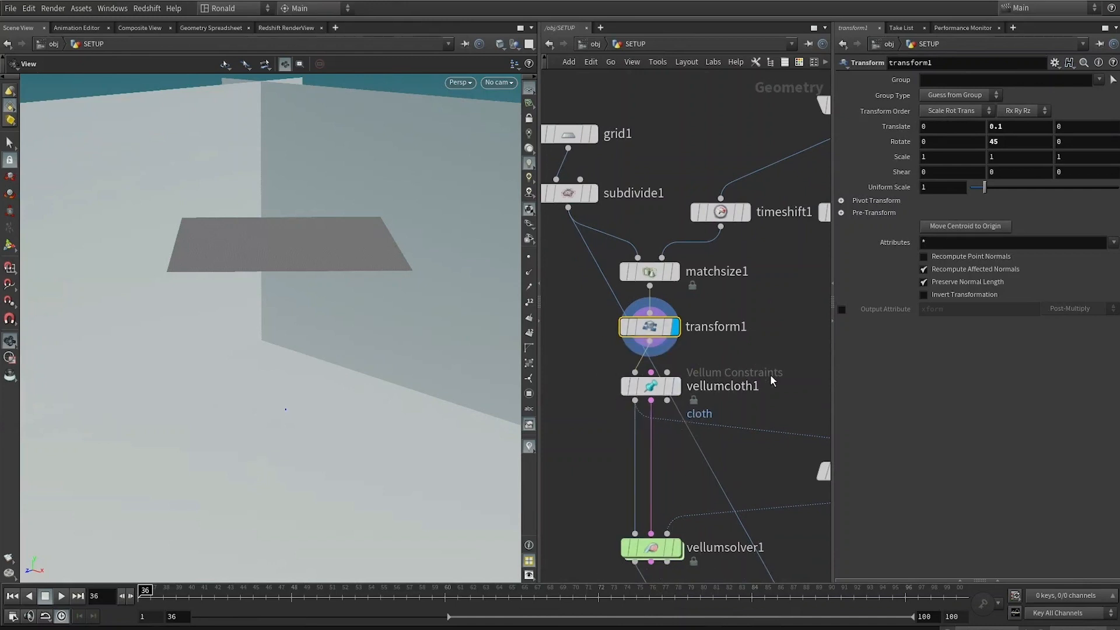
pyautogui.moveTo(764, 325); pyautogui.dragTo(741, 181, button='middle')
pyautogui.moveTo(622, 246)
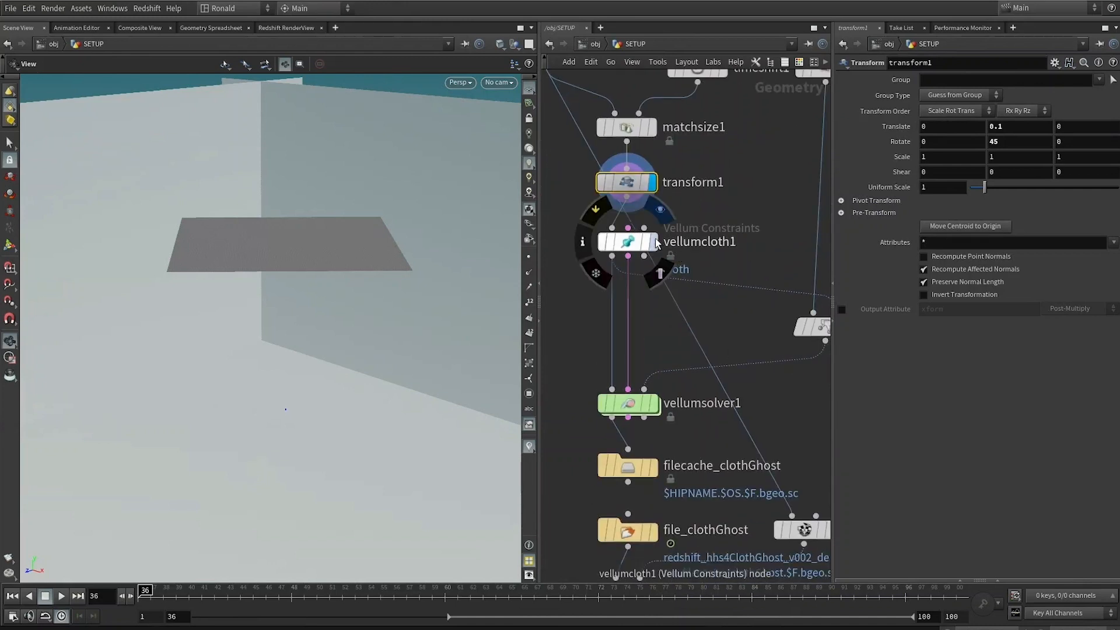
# Step: Inspect the vellumcloth1, vellumsolver1 and attribcopy1 nodes and their parameters in the SETUP network
pyautogui.click(628, 243)
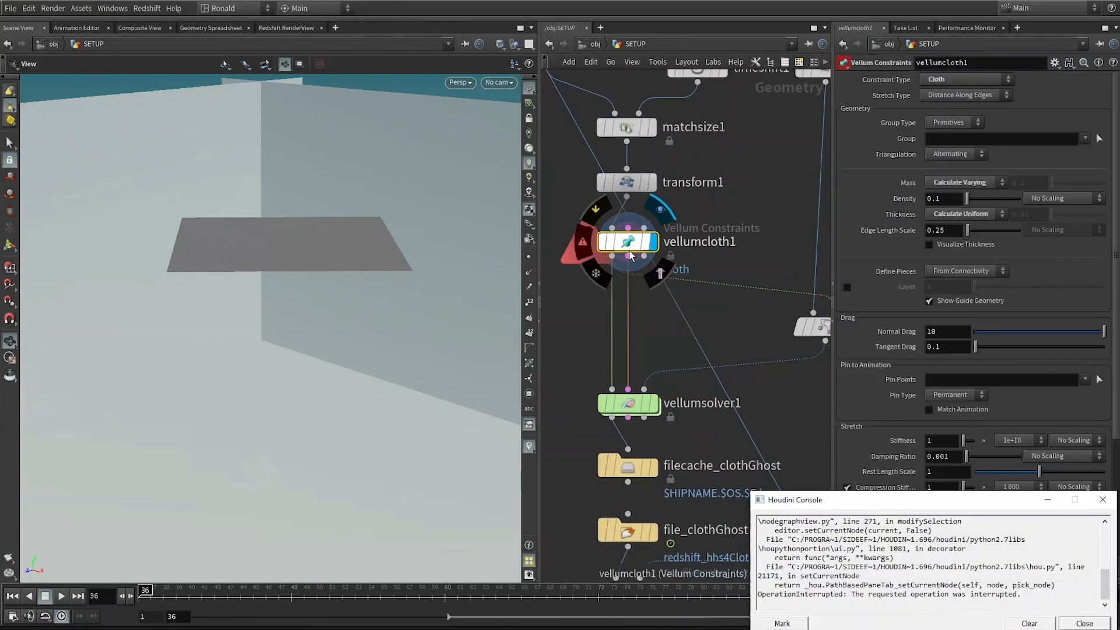
pyautogui.click(1084, 623)
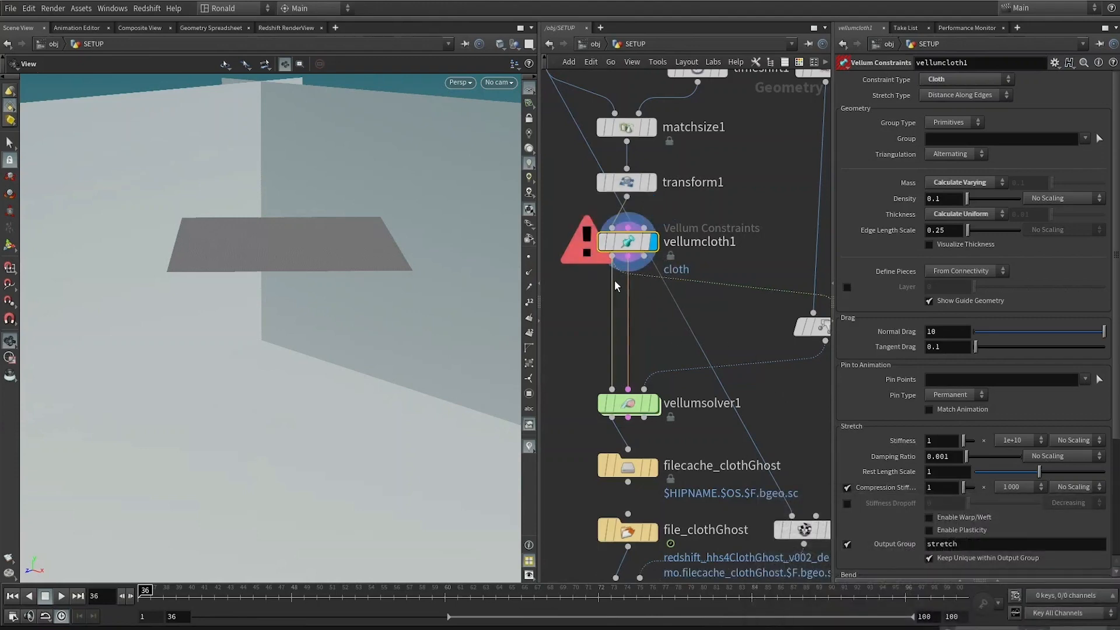
pyautogui.moveTo(655, 434); pyautogui.dragTo(682, 388, button='middle')
pyautogui.click(619, 359)
pyautogui.moveTo(792, 347); pyautogui.dragTo(676, 361, button='middle')
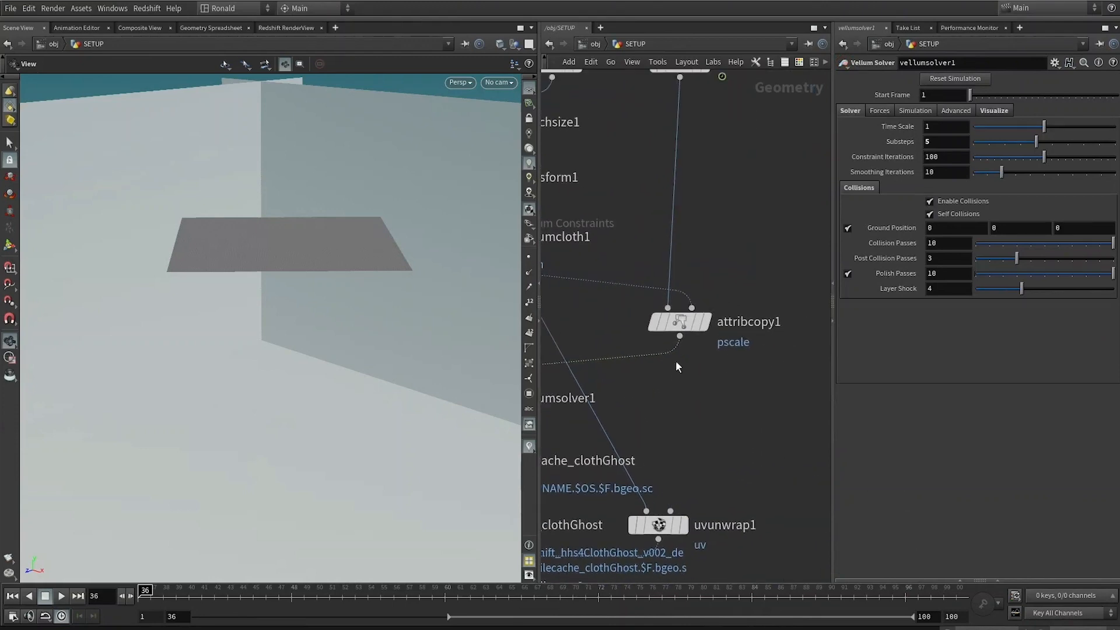
pyautogui.moveTo(676, 412); pyautogui.dragTo(844, 402, button='middle')
pyautogui.scroll(-3, 778, 386)
pyautogui.moveTo(780, 367); pyautogui.dragTo(684, 391, button='middle')
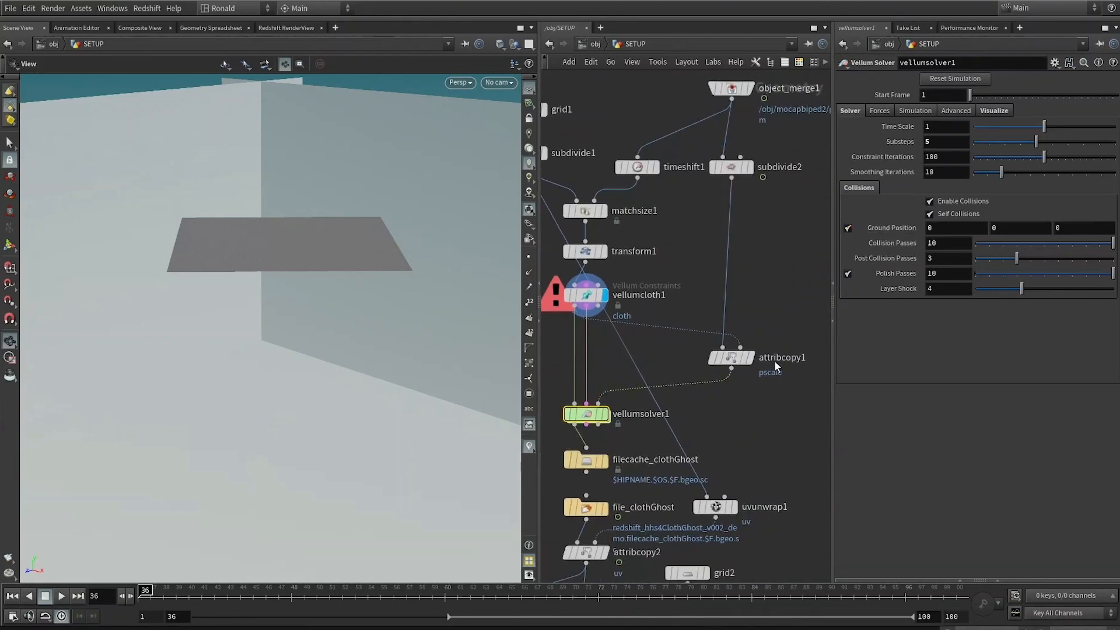
pyautogui.scroll(4, 744, 400)
pyautogui.click(727, 333)
pyautogui.moveTo(798, 289); pyautogui.dragTo(782, 380, button='middle')
pyautogui.scroll(-3, 781, 381)
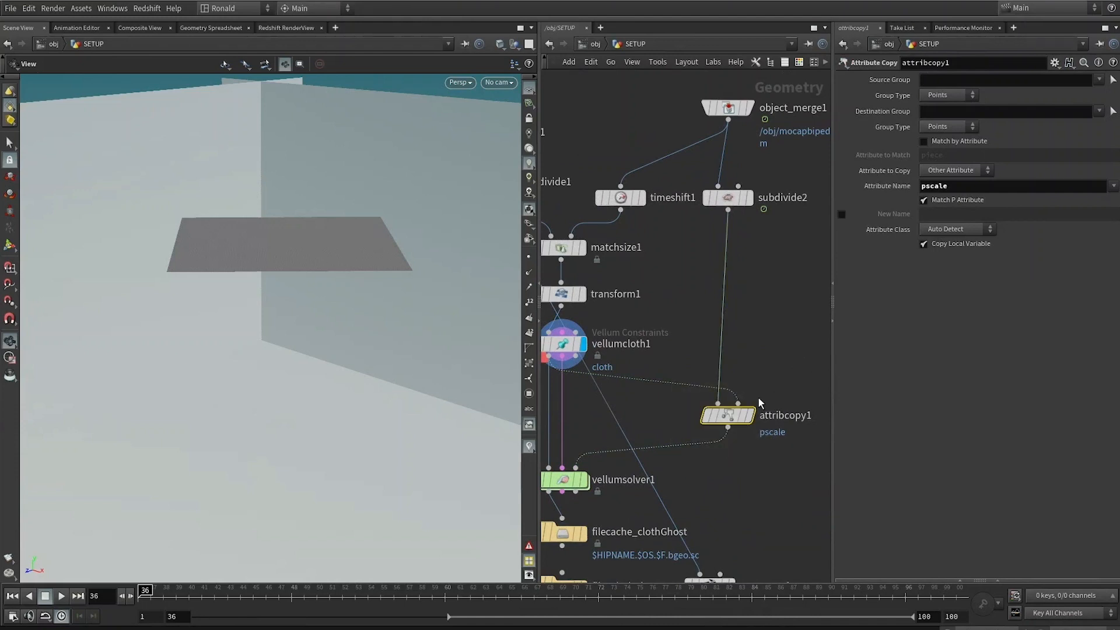
pyautogui.click(757, 387)
pyautogui.moveTo(709, 334); pyautogui.dragTo(766, 300, button='middle')
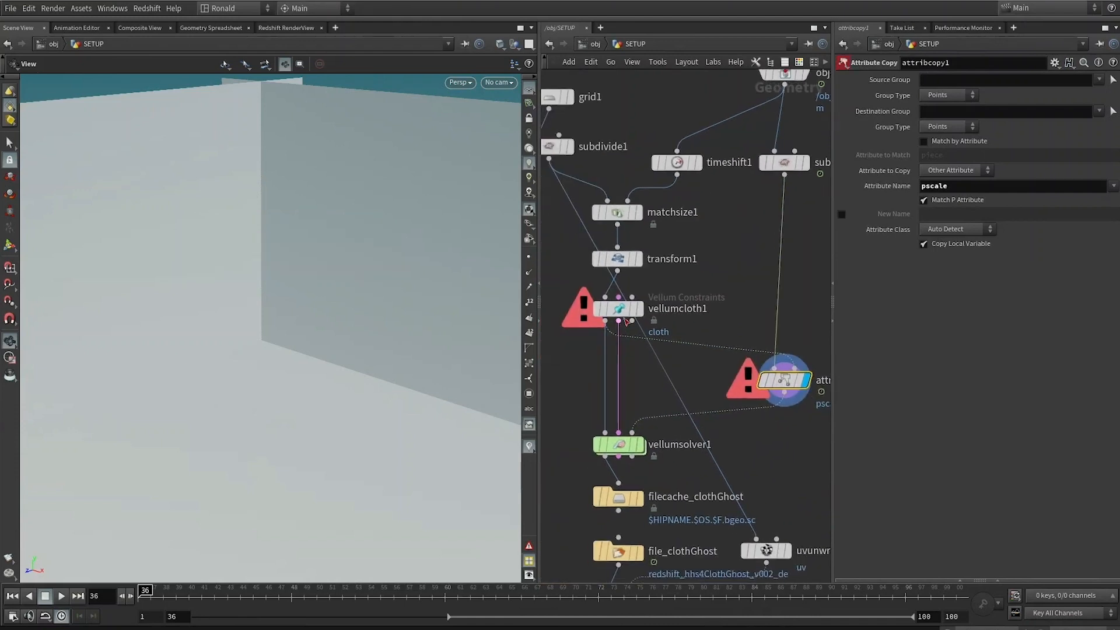
# Step: Display vellumcloth1 and orbit the viewport to examine the cloth grid mesh up close
pyautogui.click(645, 282)
pyautogui.click(619, 309)
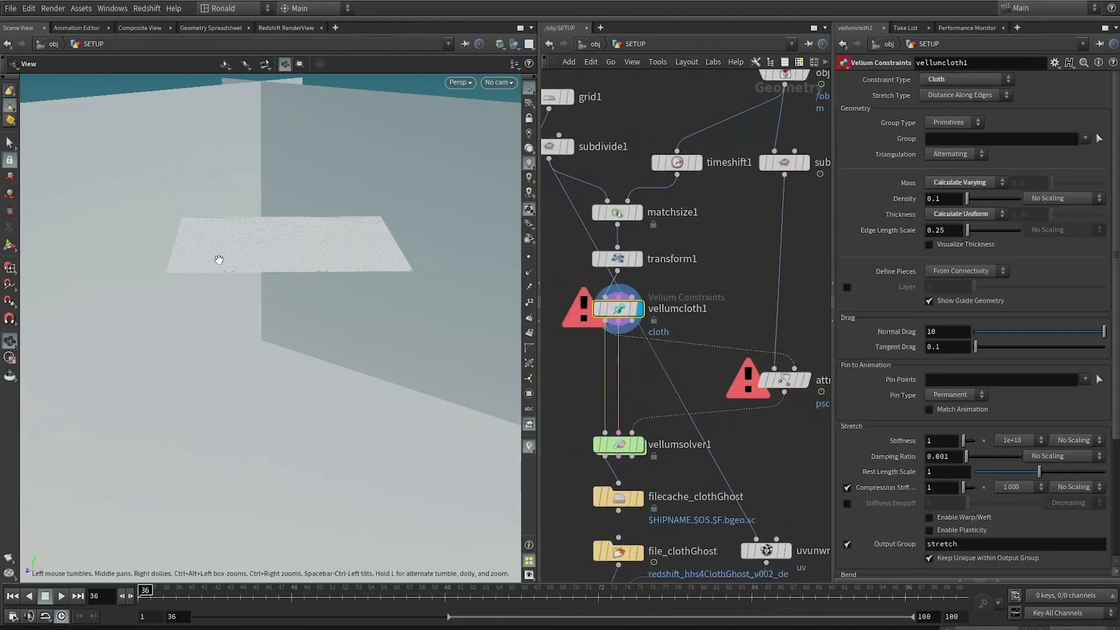
pyautogui.moveTo(359, 234); pyautogui.dragTo(287, 298, button='right')
pyautogui.moveTo(314, 376); pyautogui.dragTo(299, 412)
pyautogui.moveTo(300, 413); pyautogui.dragTo(323, 453, button='right')
pyautogui.moveTo(323, 453); pyautogui.dragTo(277, 427, button='middle')
pyautogui.moveTo(620, 319)
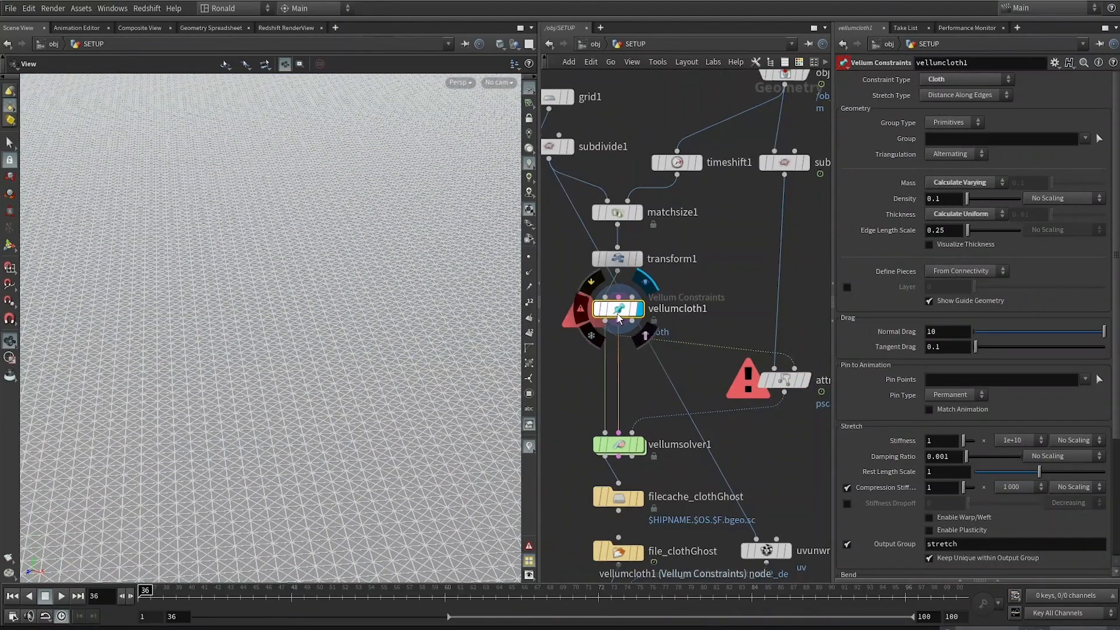
# Step: Inspect the attribcopy1, vellumsolver1 and file_clothGhost nodes, orbiting the viewport around the cached ghost cloth
pyautogui.scroll(-4, 711, 329)
pyautogui.moveTo(651, 355); pyautogui.dragTo(688, 336, button='middle')
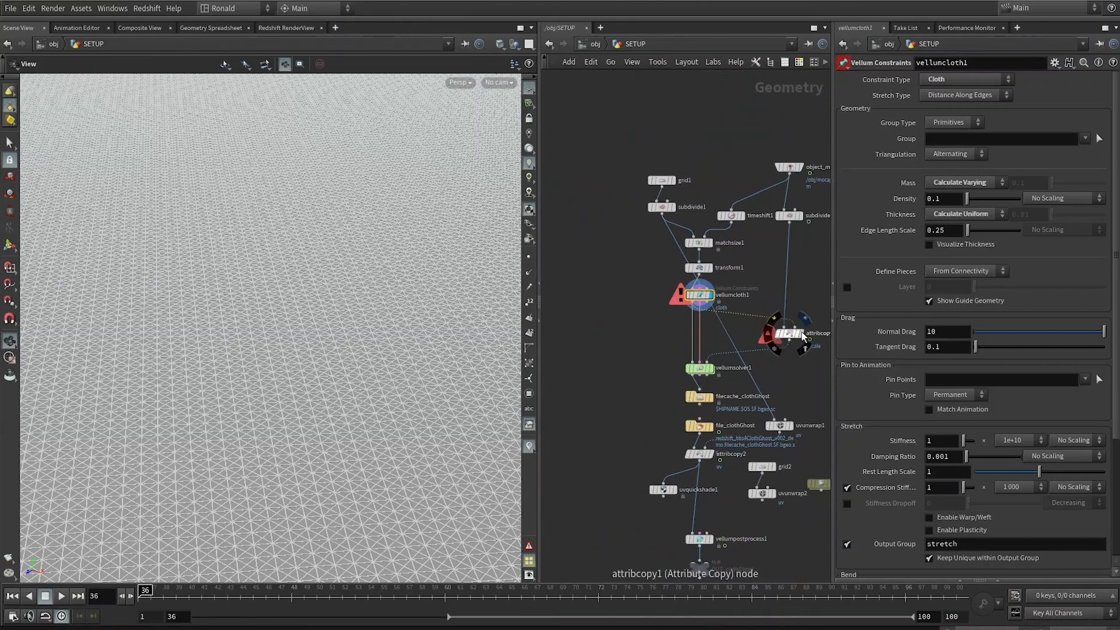
pyautogui.click(805, 319)
pyautogui.click(789, 336)
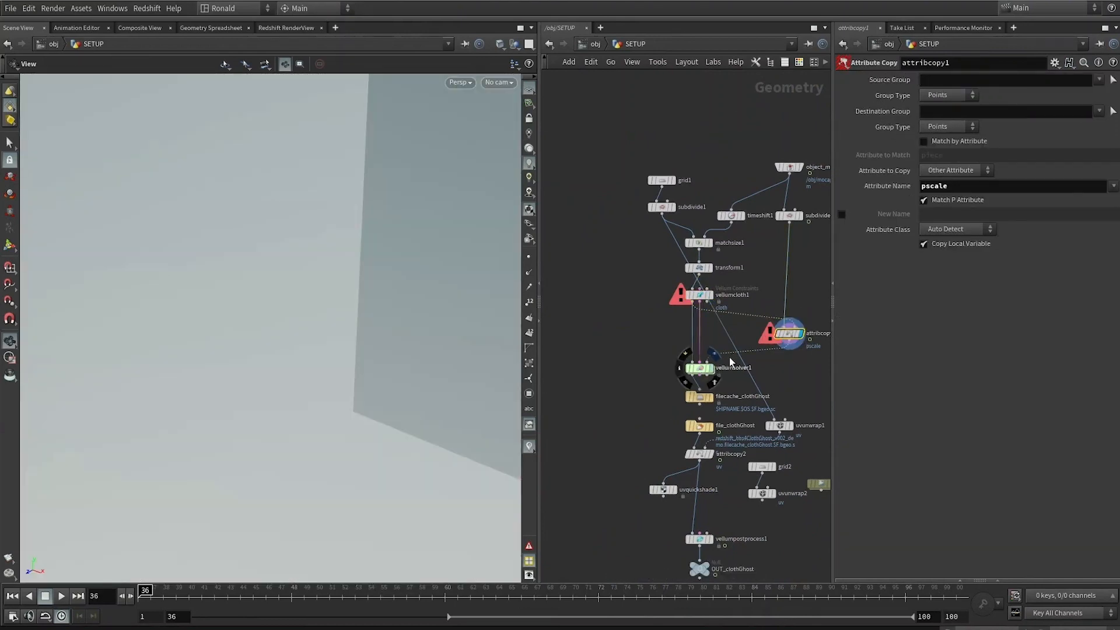
pyautogui.click(729, 360)
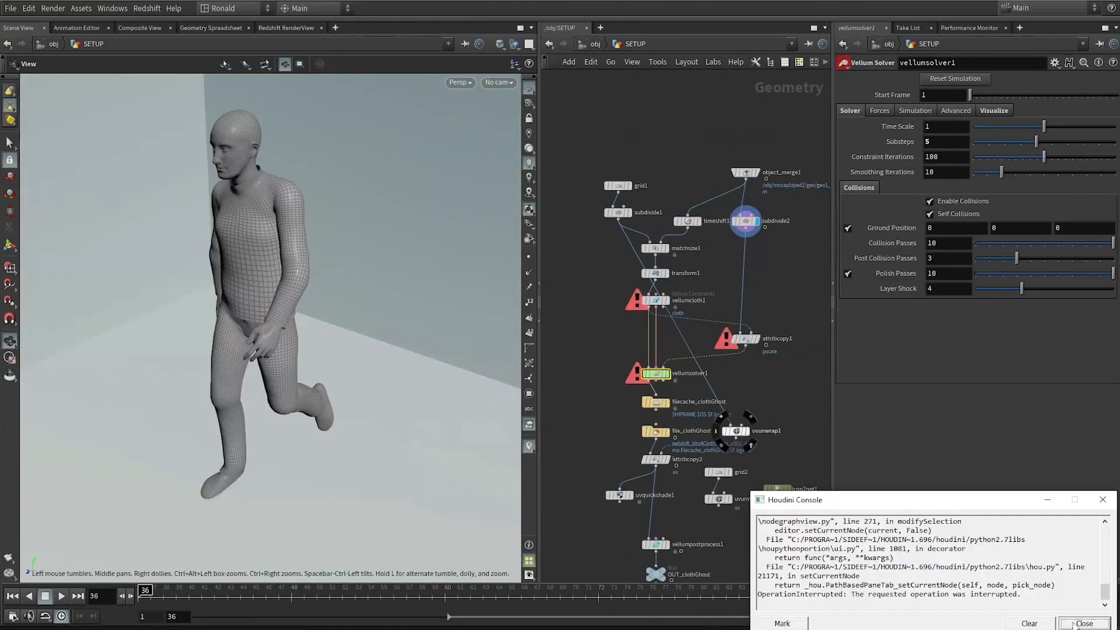
pyautogui.click(1072, 623)
pyautogui.moveTo(93, 253); pyautogui.dragTo(122, 225)
pyautogui.moveTo(122, 225); pyautogui.dragTo(608, 297, button='right')
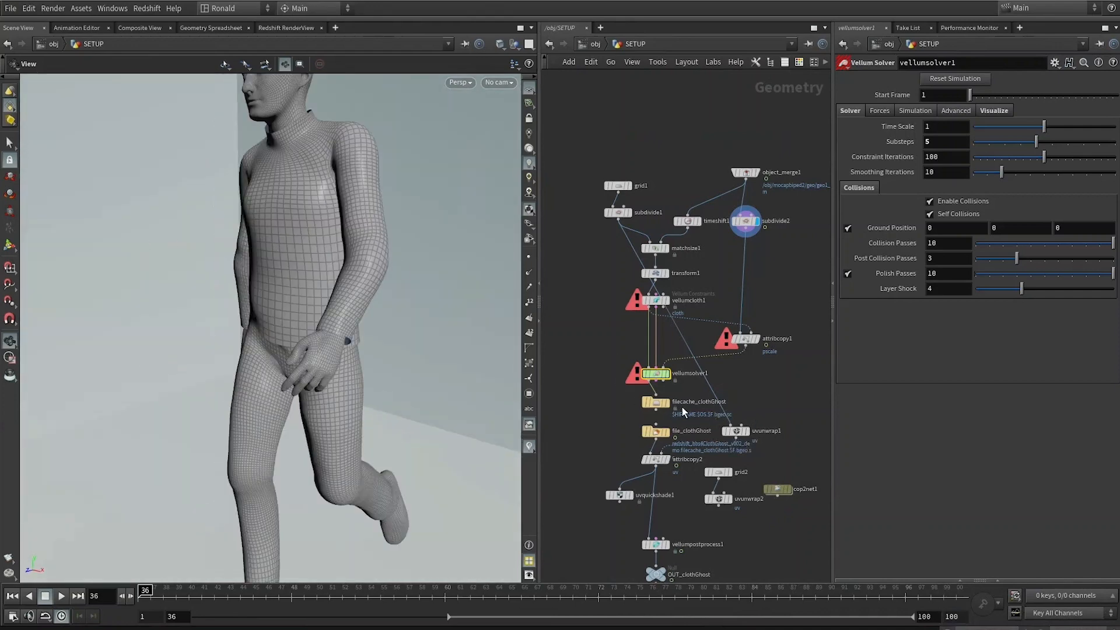
pyautogui.click(659, 432)
pyautogui.moveTo(167, 283); pyautogui.dragTo(301, 278, button='right')
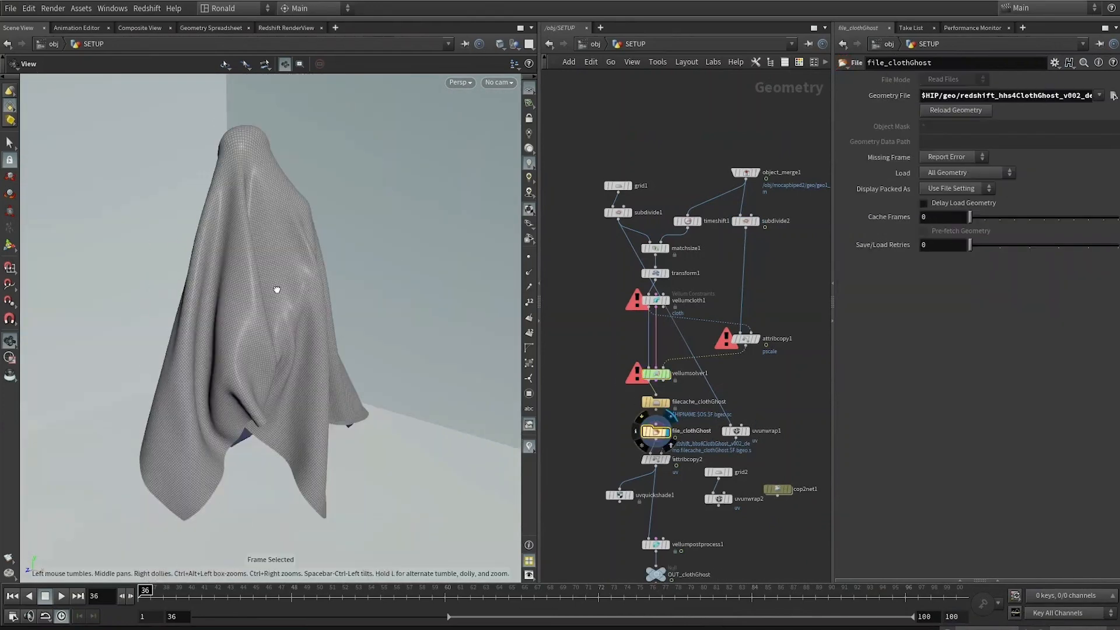
pyautogui.moveTo(276, 290); pyautogui.dragTo(198, 505)
pyautogui.moveTo(195, 600); pyautogui.dragTo(962, 460)
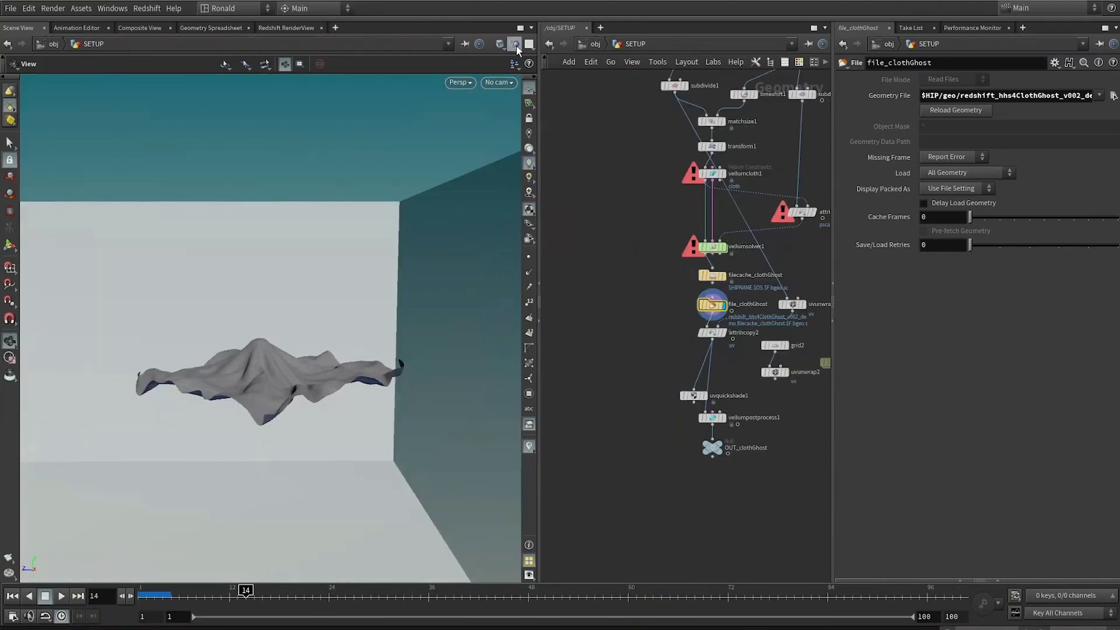
# Step: Set the viewport to hide other objects so only the SETUP geometry shows
pyautogui.click(514, 44)
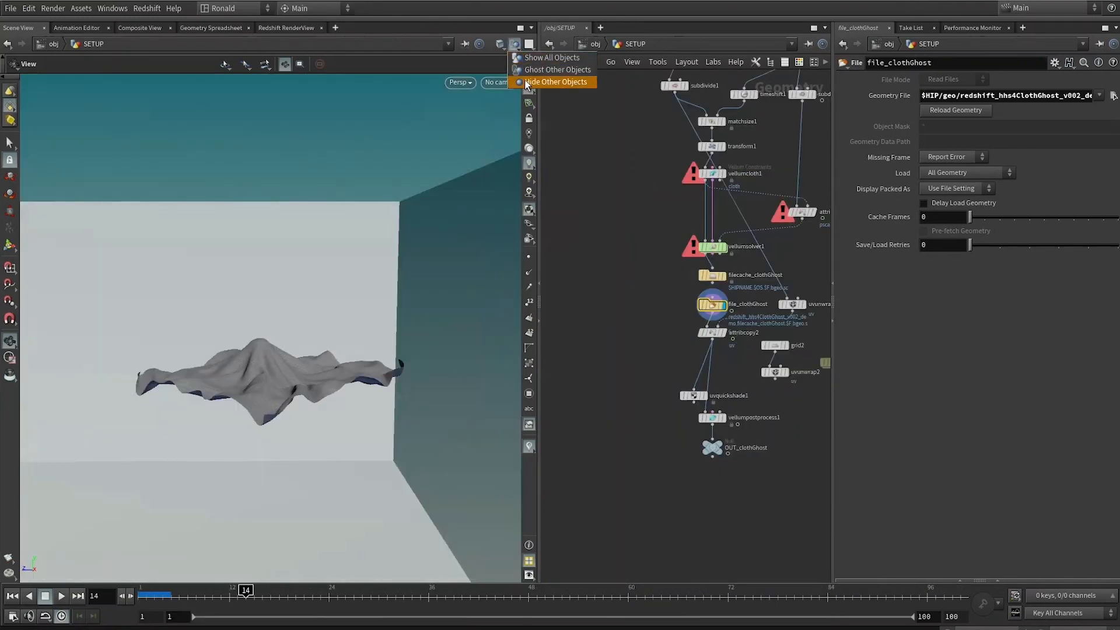
pyautogui.click(527, 82)
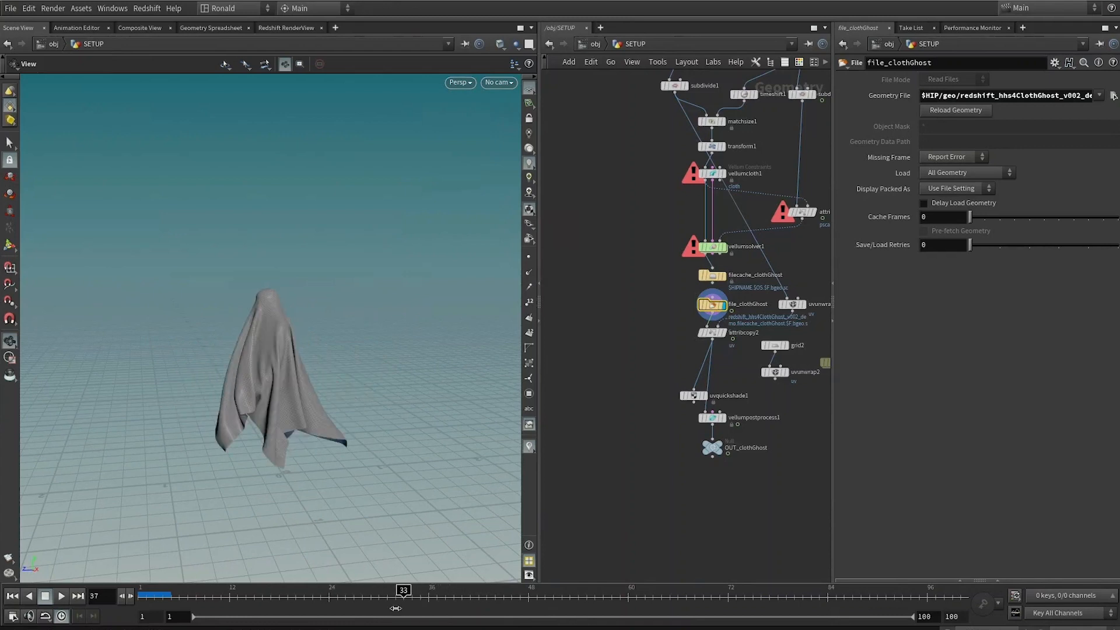
# Step: Scrub the timeline while switching the display between the cached cloth and the mocap body to compare their motion
pyautogui.moveTo(395, 608); pyautogui.dragTo(394, 609)
pyautogui.moveTo(408, 588); pyautogui.dragTo(461, 589)
pyautogui.press('h')
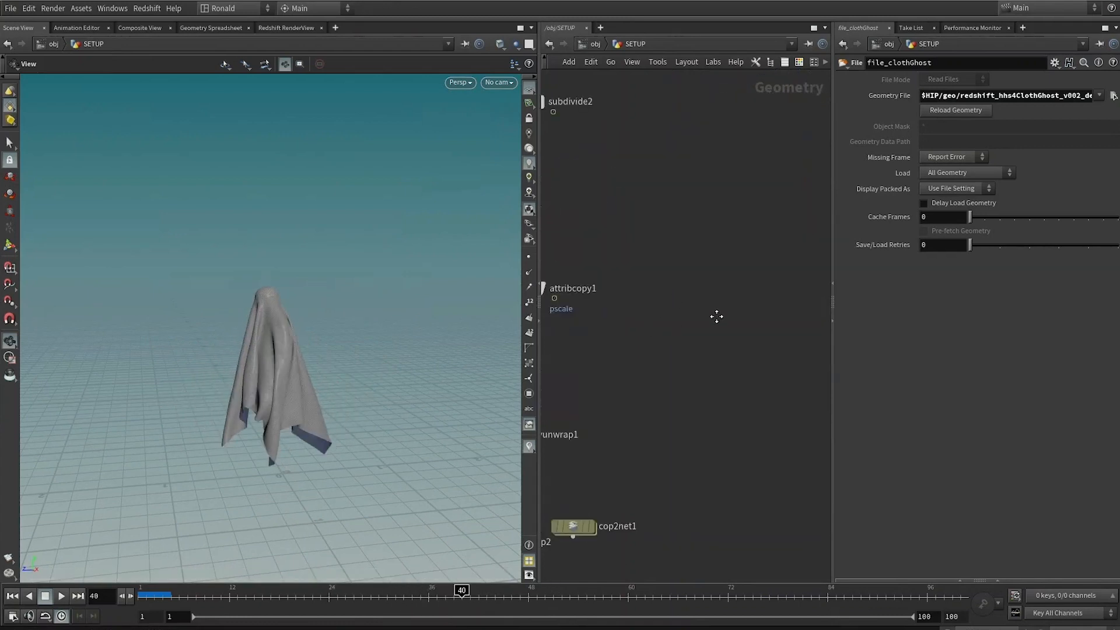
pyautogui.click(706, 115)
pyautogui.moveTo(362, 595); pyautogui.dragTo(525, 610)
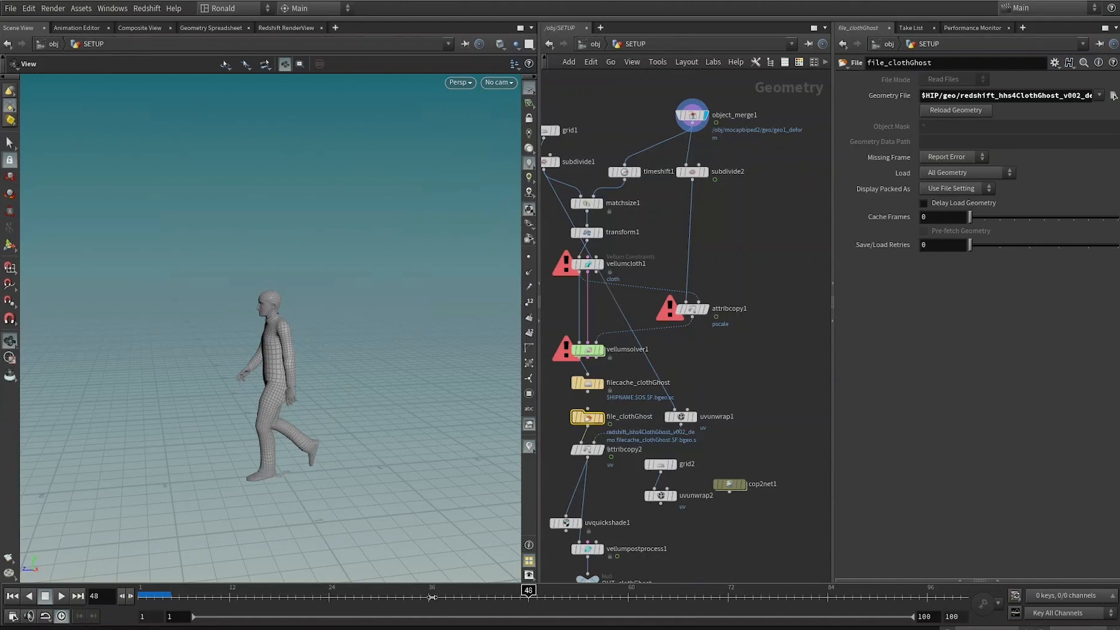
pyautogui.click(430, 597)
pyautogui.moveTo(431, 596); pyautogui.dragTo(453, 595)
pyautogui.moveTo(359, 424); pyautogui.dragTo(319, 480)
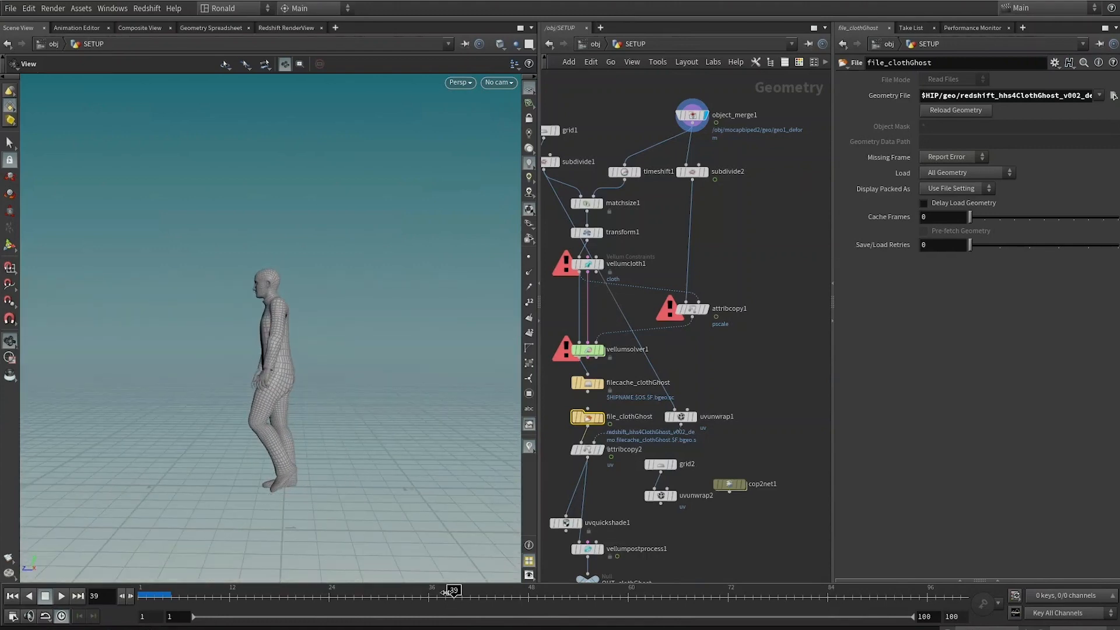
pyautogui.moveTo(454, 592); pyautogui.dragTo(446, 590)
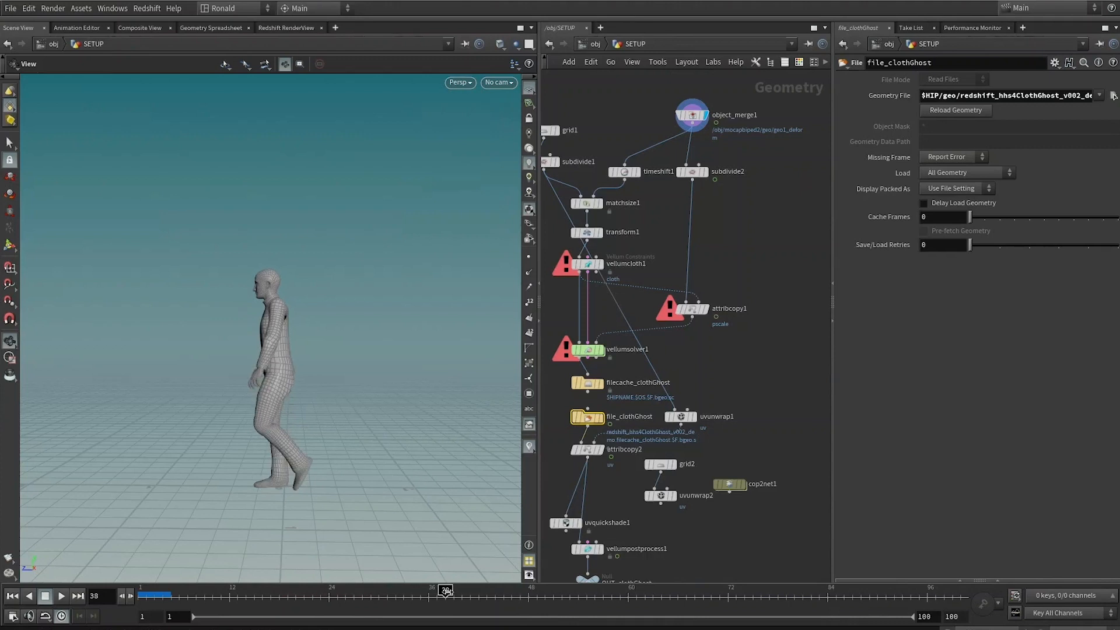
pyautogui.moveTo(387, 490); pyautogui.dragTo(321, 474)
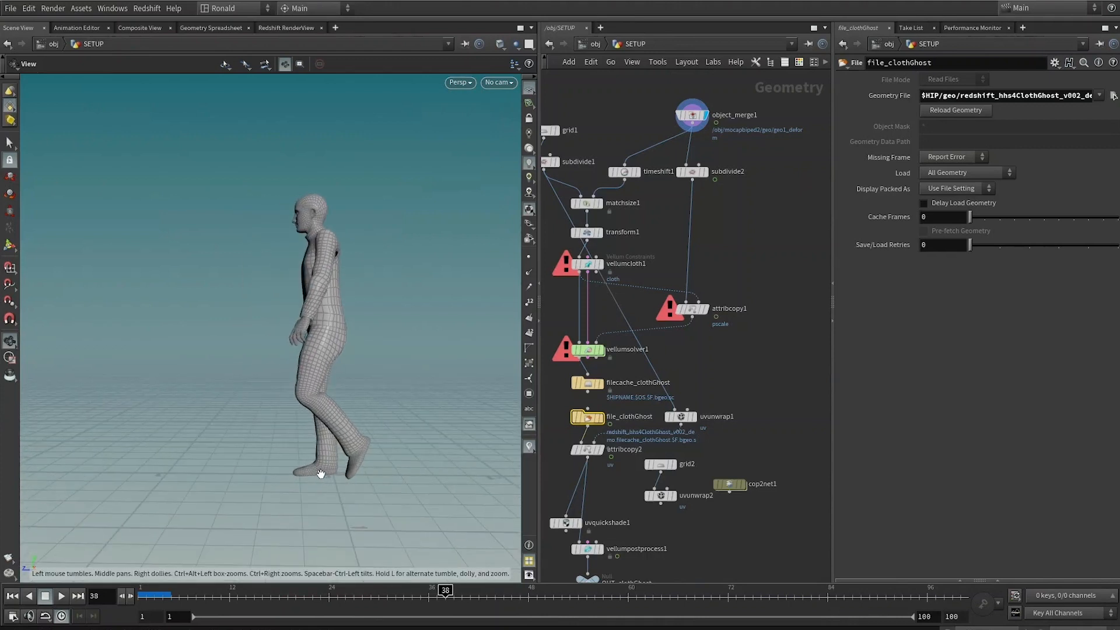
pyautogui.moveTo(670, 358); pyautogui.dragTo(833, 267, button='middle')
pyautogui.moveTo(716, 320); pyautogui.dragTo(667, 368, button='middle')
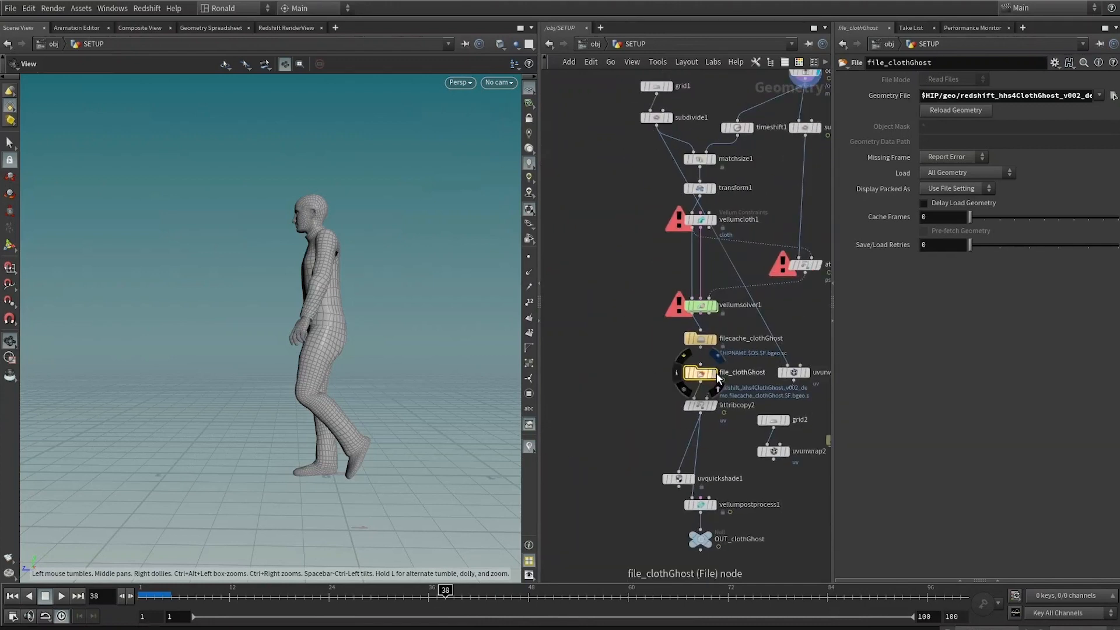
pyautogui.click(713, 372)
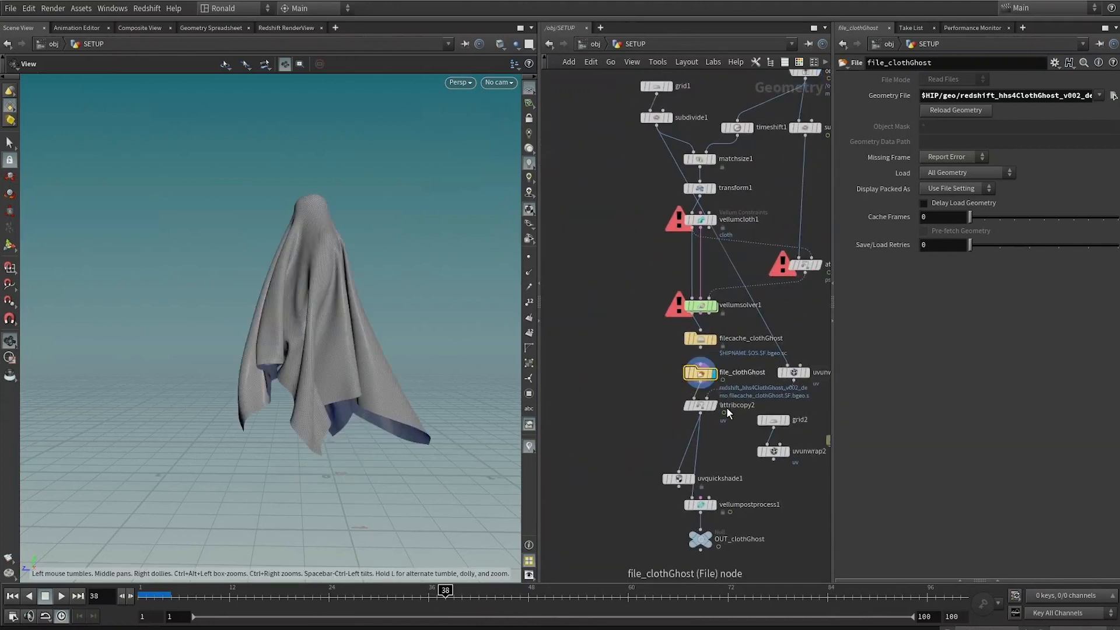
pyautogui.moveTo(818, 271); pyautogui.dragTo(716, 346, button='middle')
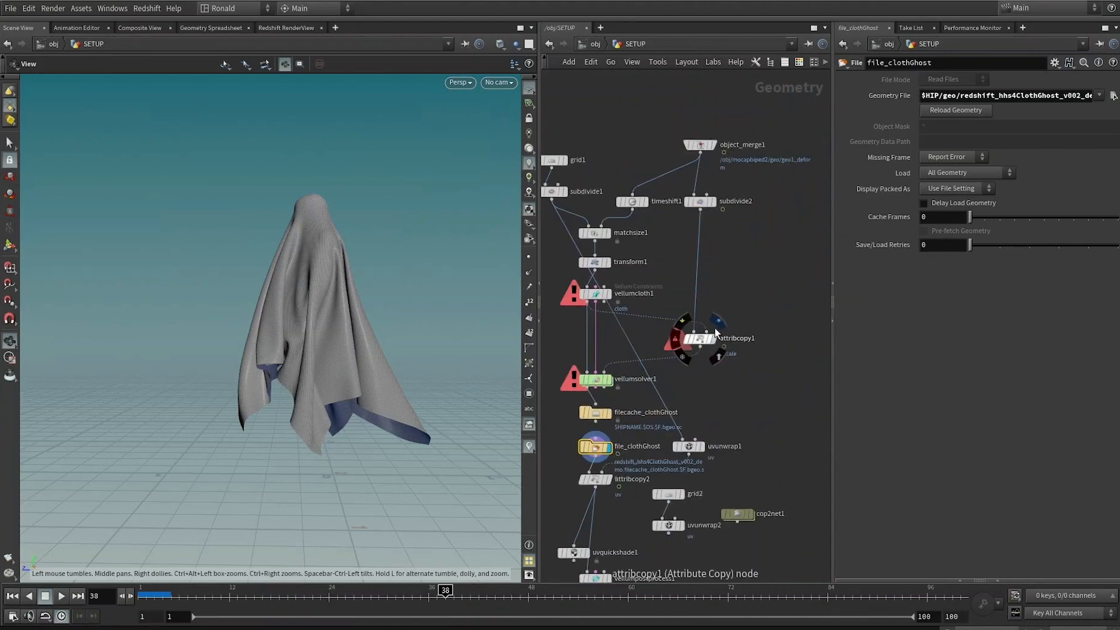
pyautogui.click(714, 338)
pyautogui.click(713, 201)
pyautogui.moveTo(445, 596); pyautogui.dragTo(829, 613)
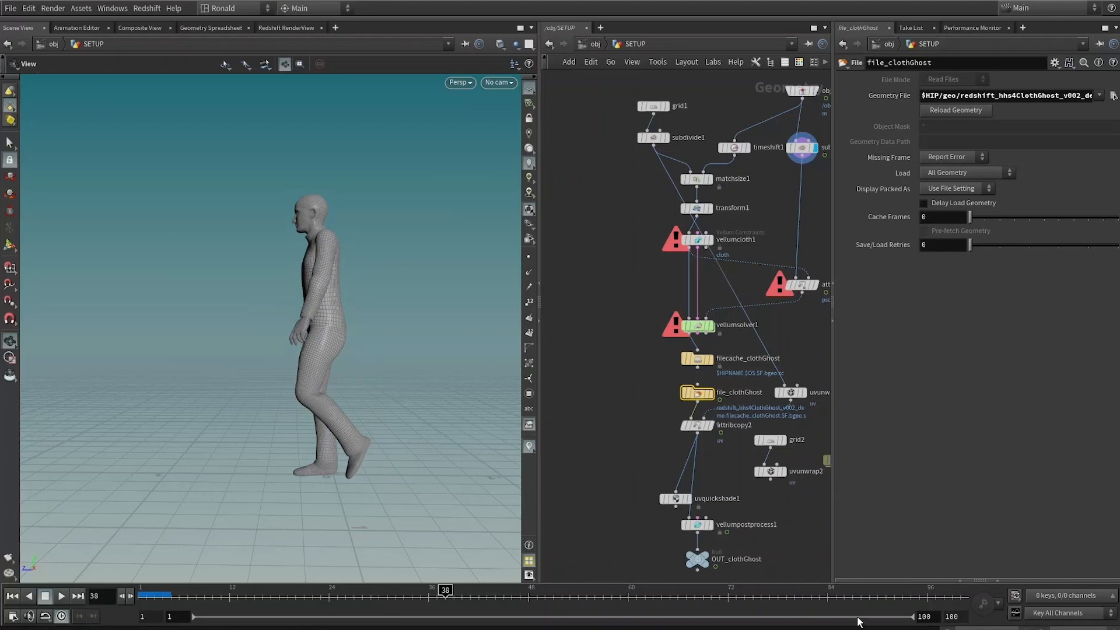
pyautogui.scroll(2, 645, 398)
pyautogui.press('Tab')
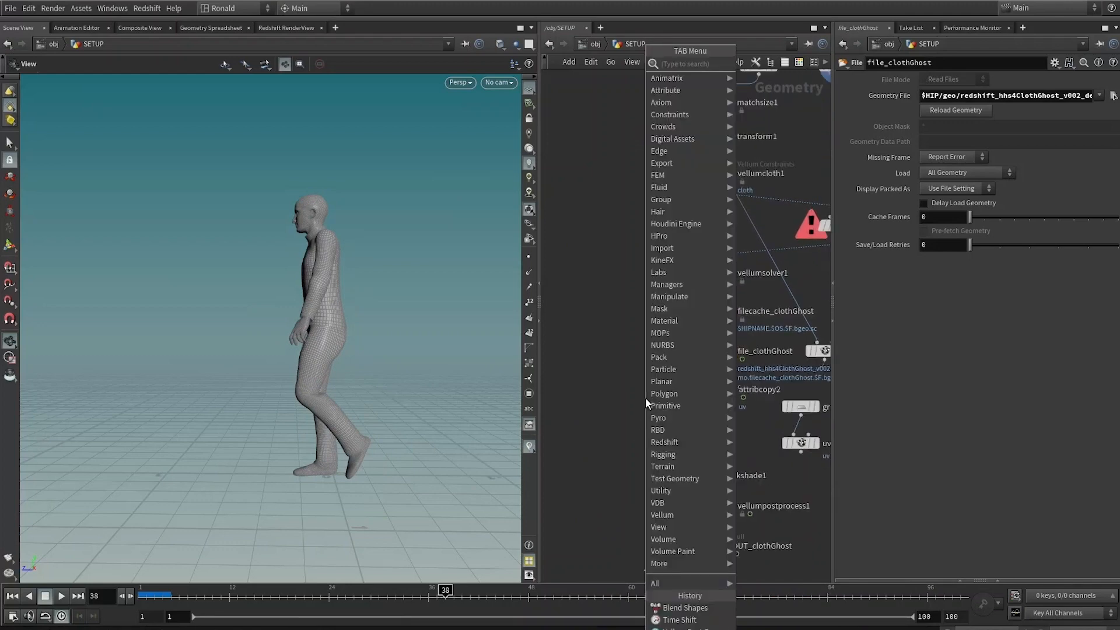
pyautogui.write('time')
pyautogui.press('Return')
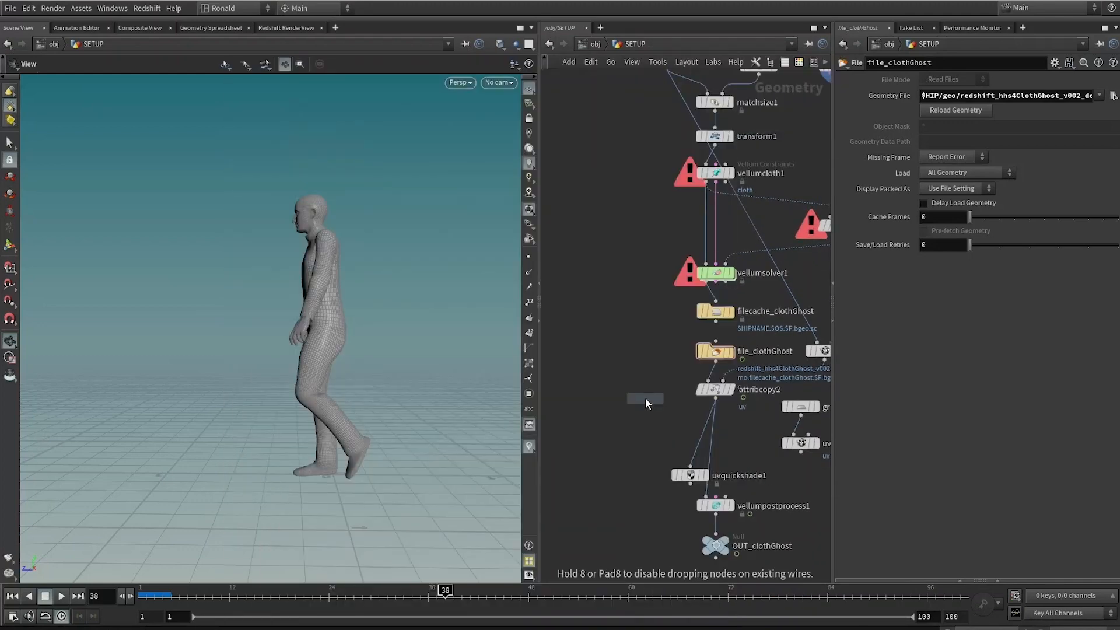
# Step: Add a Time Shift node fed by file_clothGhost and set it as the displayed node
pyautogui.press('Tab')
pyautogui.write('time')
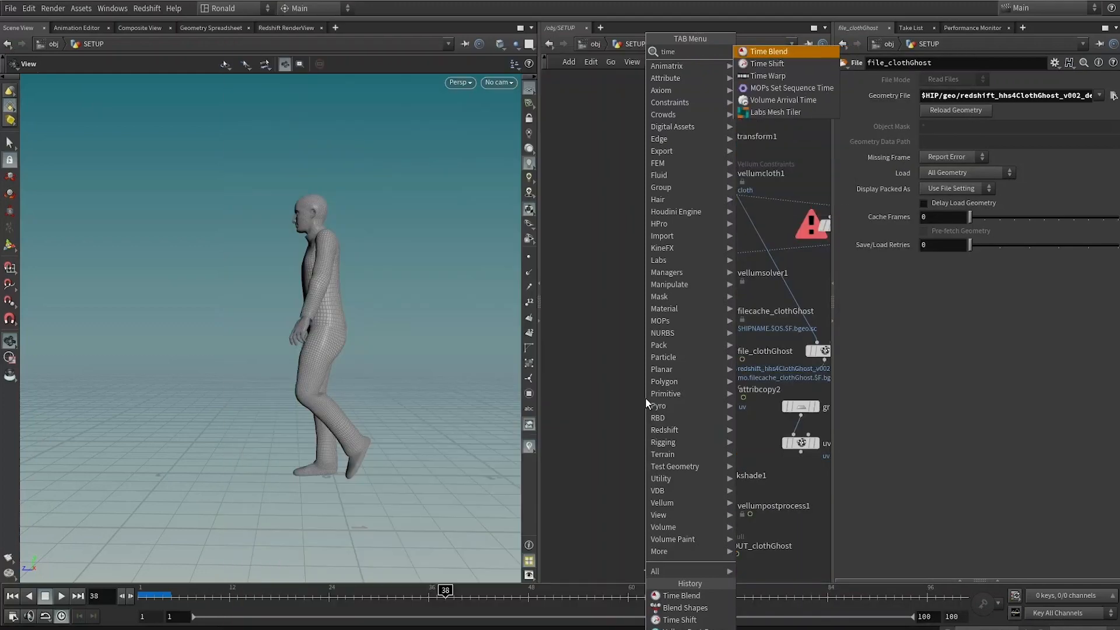
pyautogui.press('Down')
pyautogui.press('Return')
pyautogui.click(607, 424)
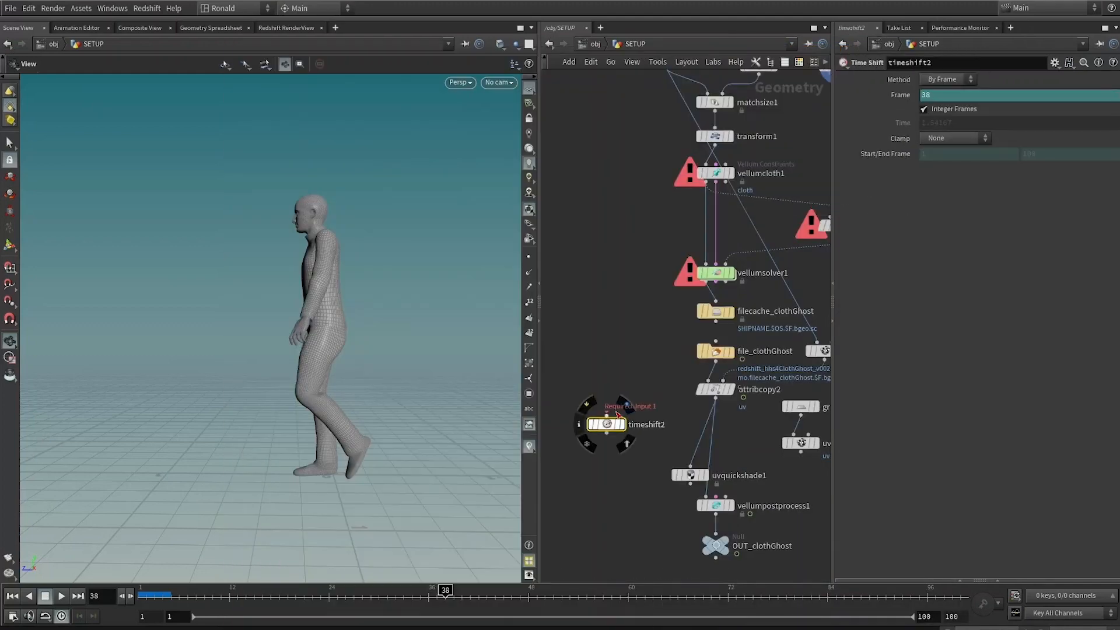
pyautogui.moveTo(607, 415); pyautogui.dragTo(715, 362)
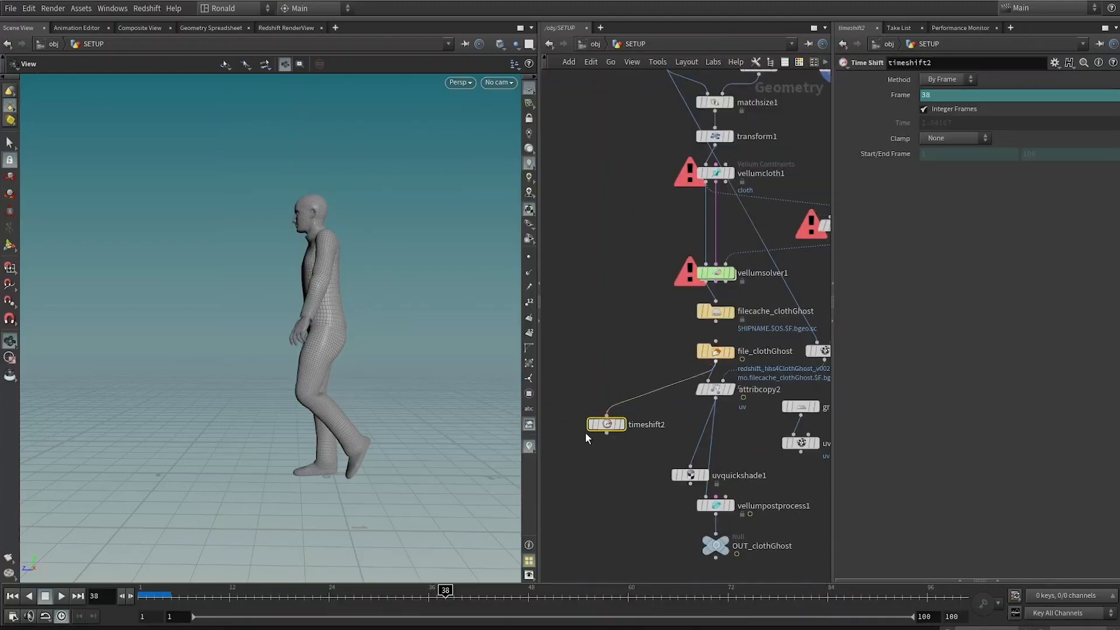
pyautogui.click(622, 425)
pyautogui.moveTo(608, 426); pyautogui.dragTo(599, 400)
# Step: Set the Time Shift node's Frame to $F+37
pyautogui.click(894, 97)
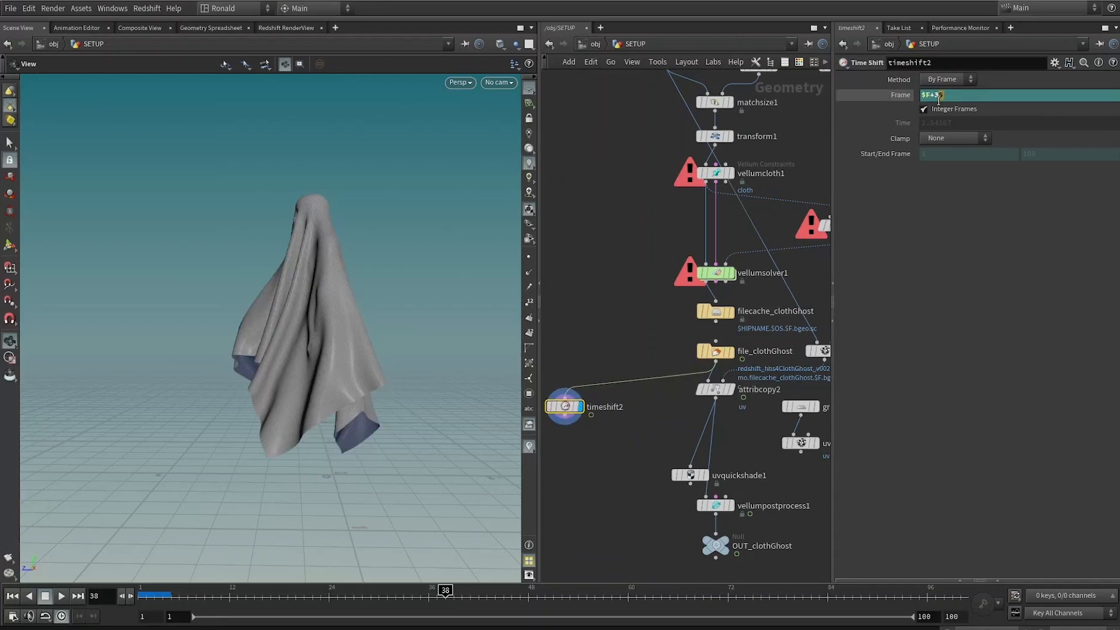
pyautogui.write('7')
pyautogui.press('Return')
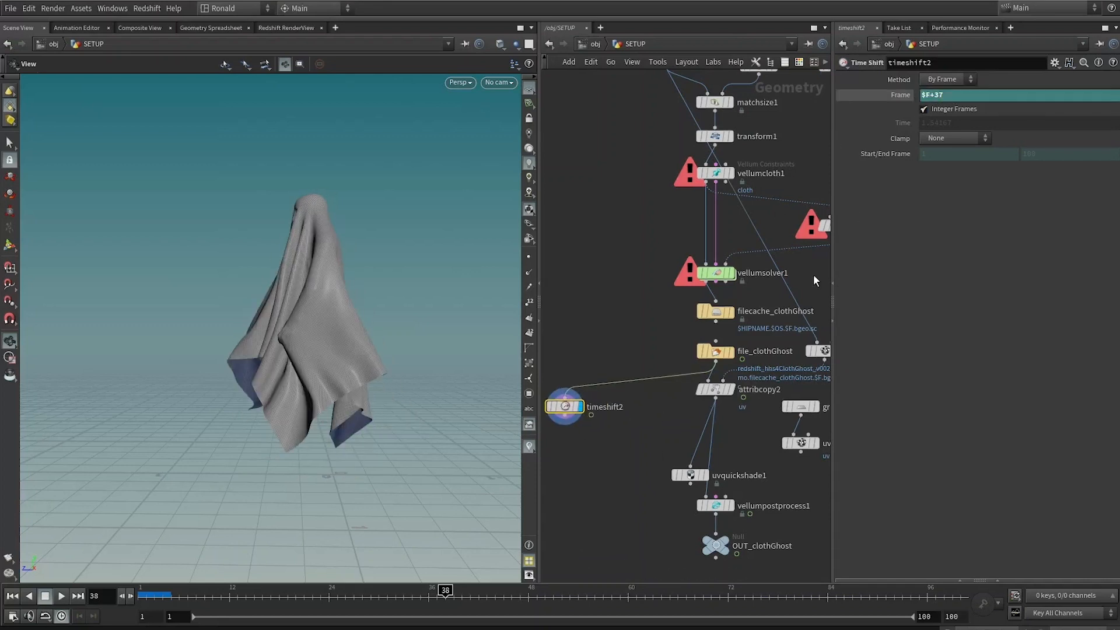
# Step: Duplicate the Time Shift node, set the copy's Frame to $F+83, and jump to the first frame
pyautogui.keyDown('alt'); pyautogui.moveTo(564, 406); pyautogui.dragTo(640, 408); pyautogui.keyUp('alt')
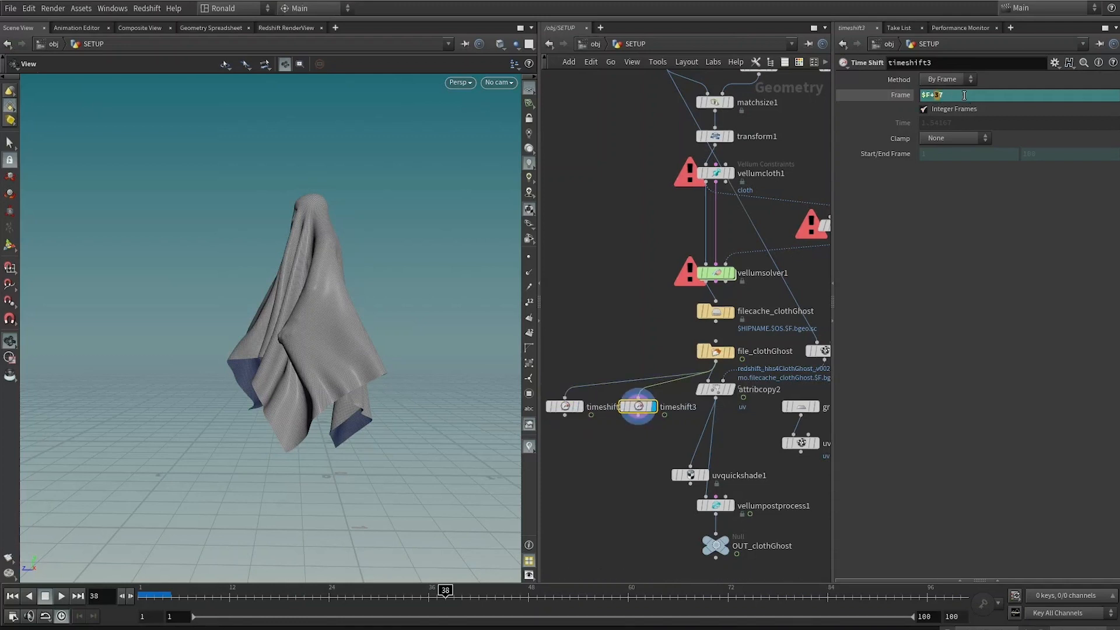
pyautogui.write('83')
pyautogui.press('Return')
pyautogui.hotkey('ctrl', 'Up')
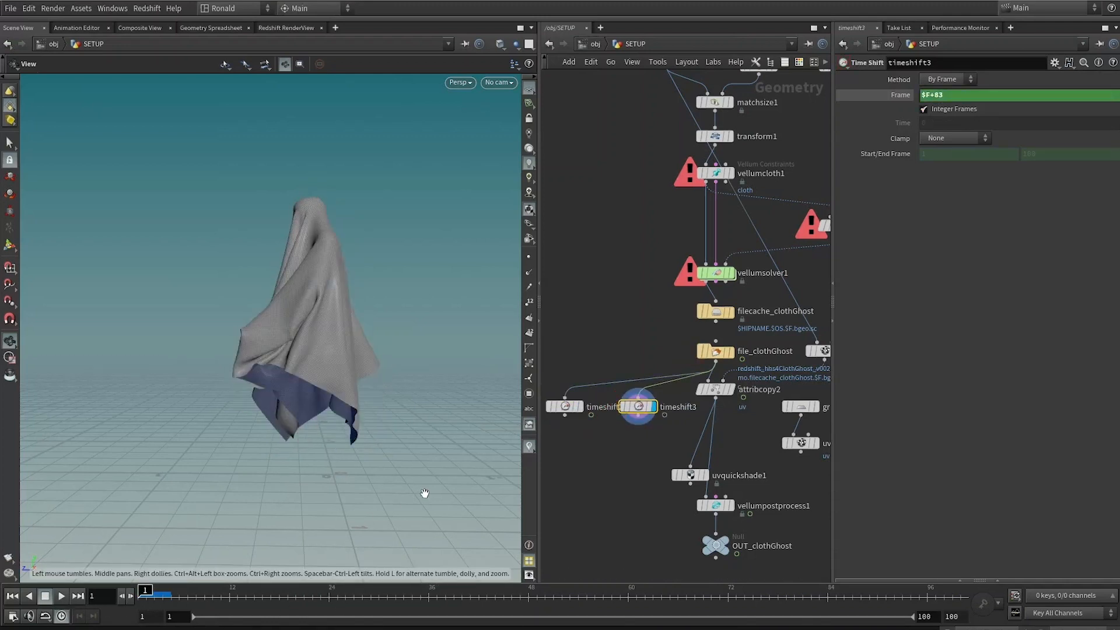
# Step: Add a Sequence Blend node taking timeshift3 and timeshift2 as inputs and display it
pyautogui.moveTo(628, 421); pyautogui.dragTo(774, 382, button='middle')
pyautogui.moveTo(784, 369); pyautogui.dragTo(621, 369)
pyautogui.click(660, 446)
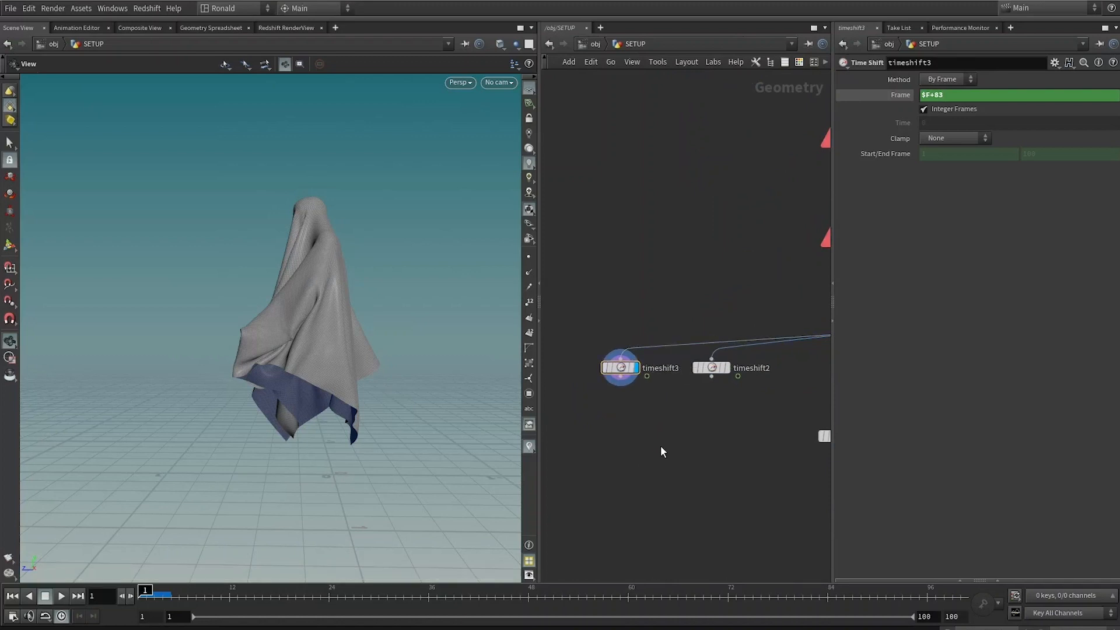
pyautogui.press('Tab')
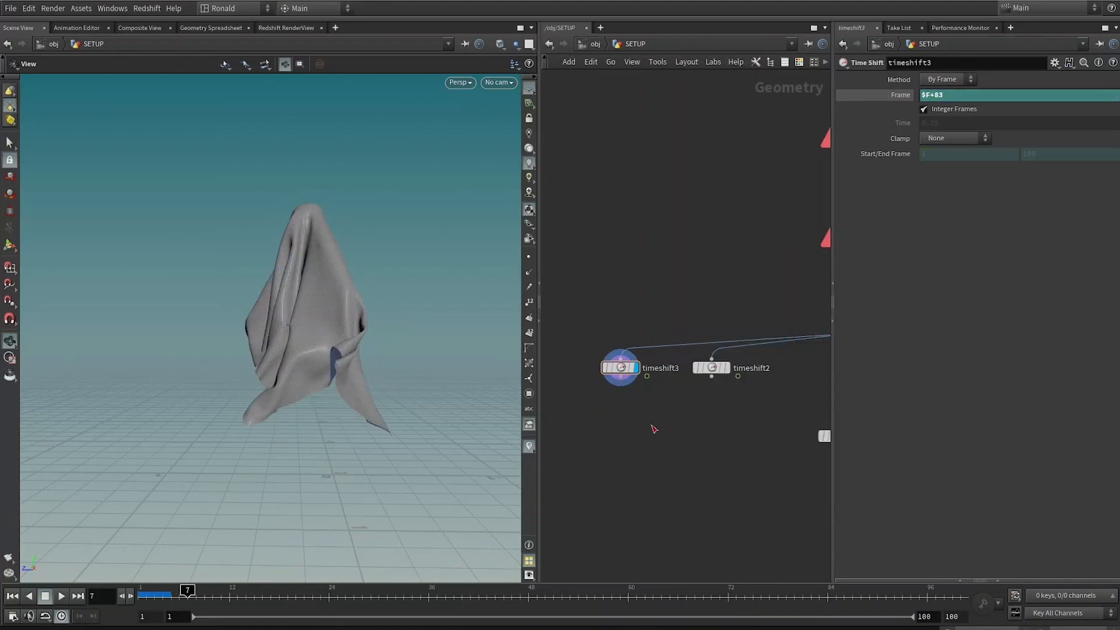
pyautogui.click(647, 376)
pyautogui.press('Tab')
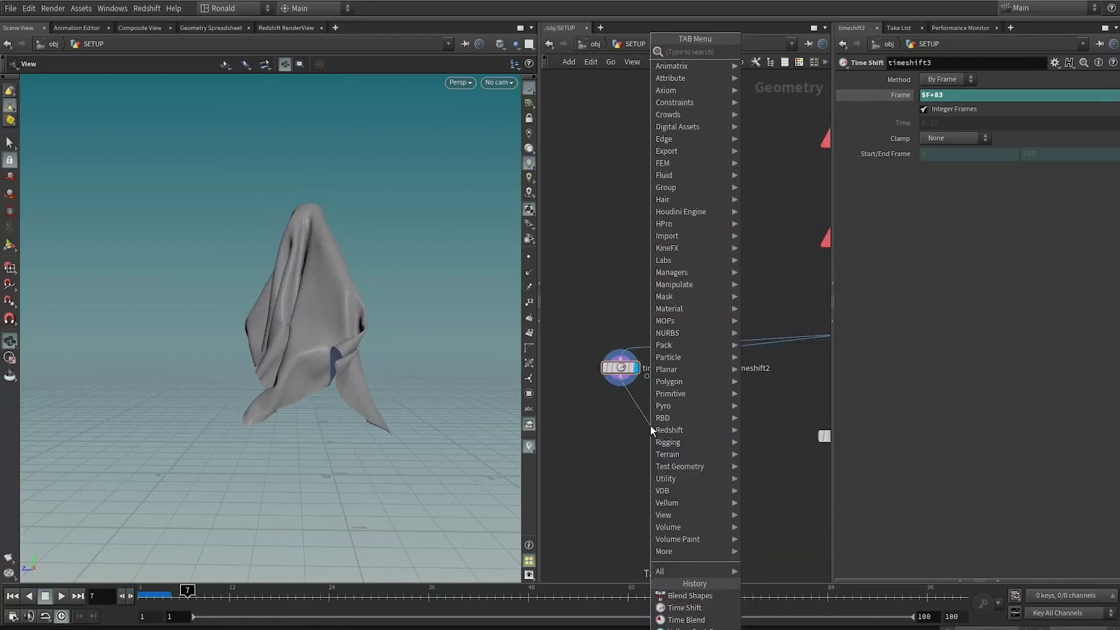
pyautogui.write('seq')
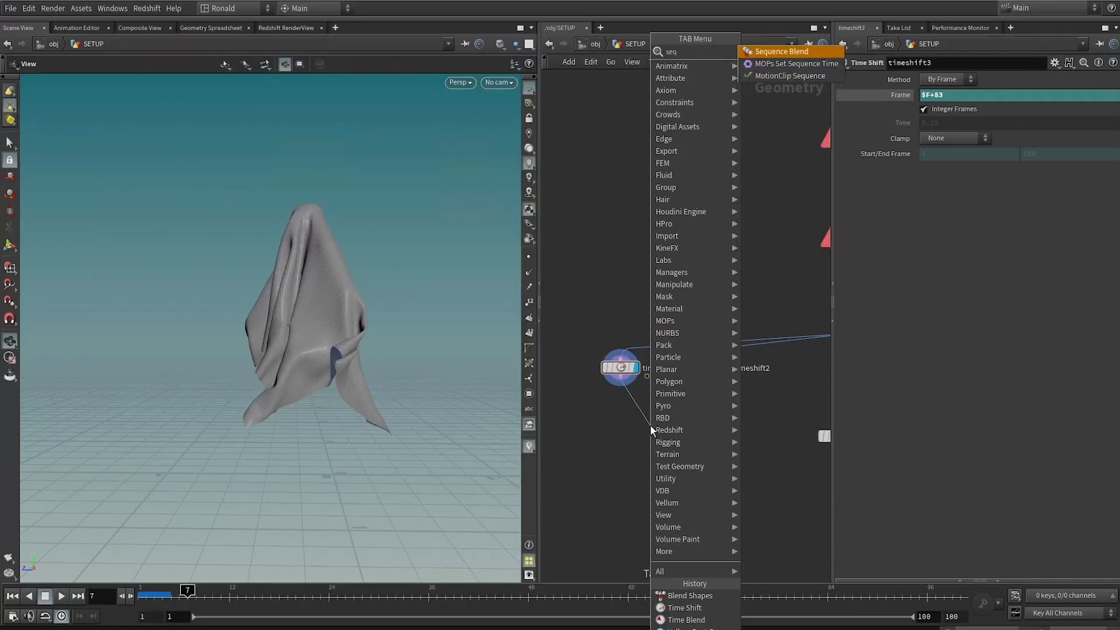
pyautogui.press('Return')
pyautogui.click(649, 426)
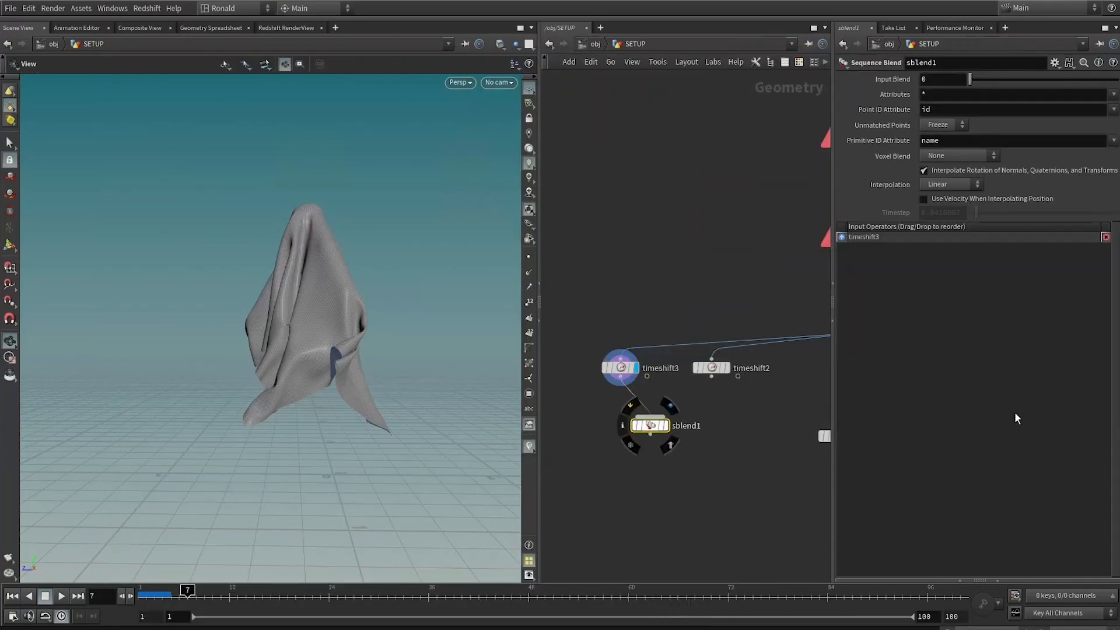
pyautogui.moveTo(712, 376); pyautogui.dragTo(669, 428)
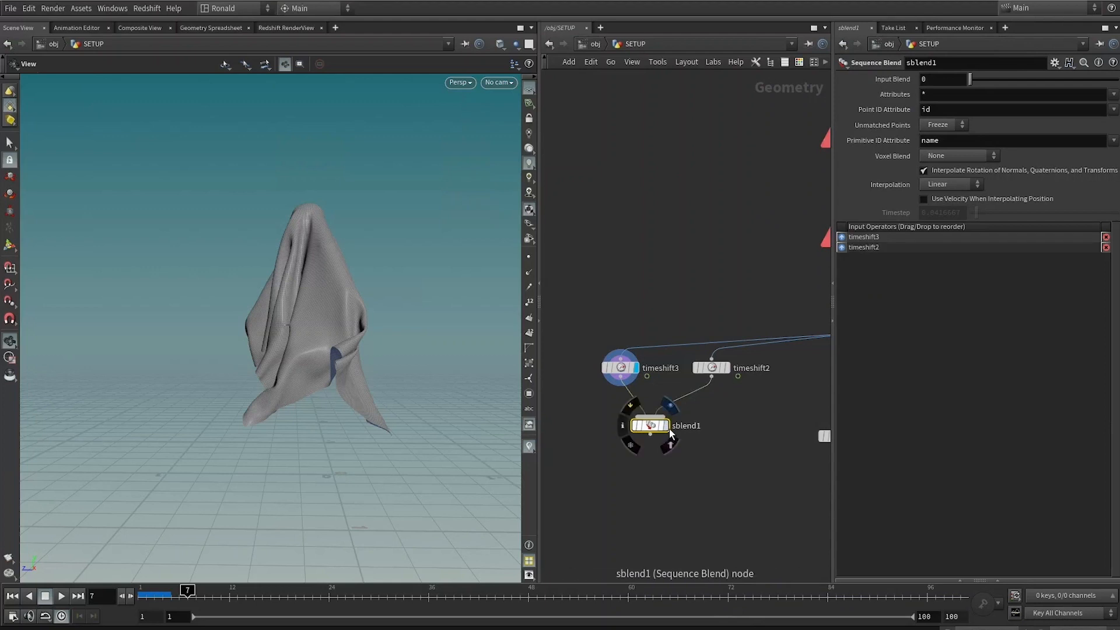
pyautogui.click(668, 426)
# Step: Set a keyframe on the Sequence Blend's Input Blend at 0 on frame 1
pyautogui.moveTo(1014, 78); pyautogui.dragTo(1087, 78)
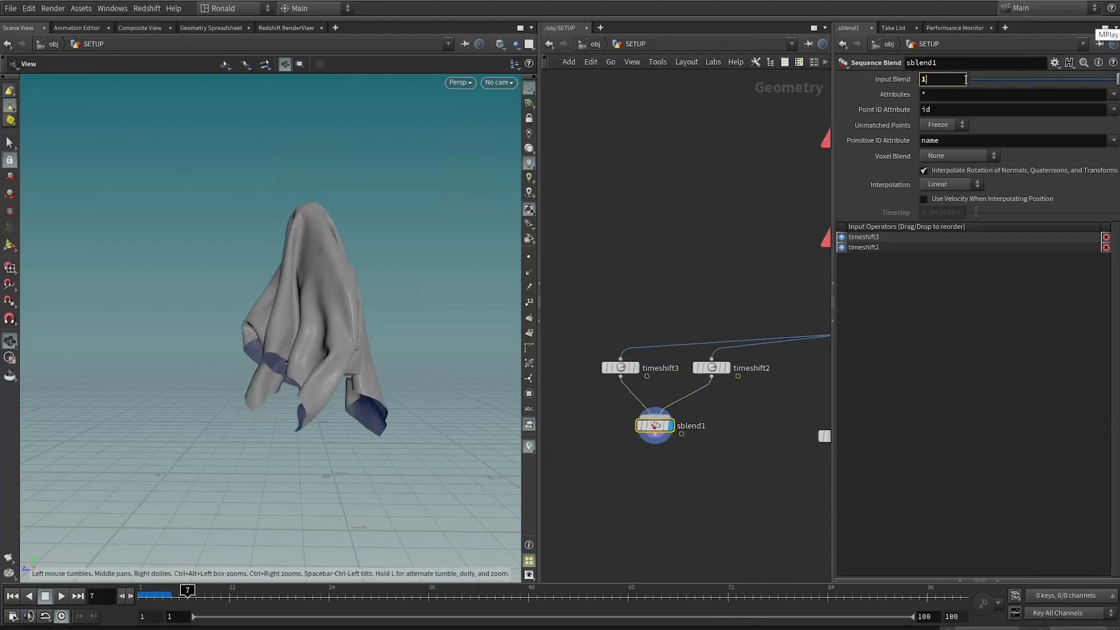
pyautogui.moveTo(966, 79); pyautogui.dragTo(869, 79)
pyautogui.write('0')
pyautogui.press('Return')
pyautogui.click(140, 598)
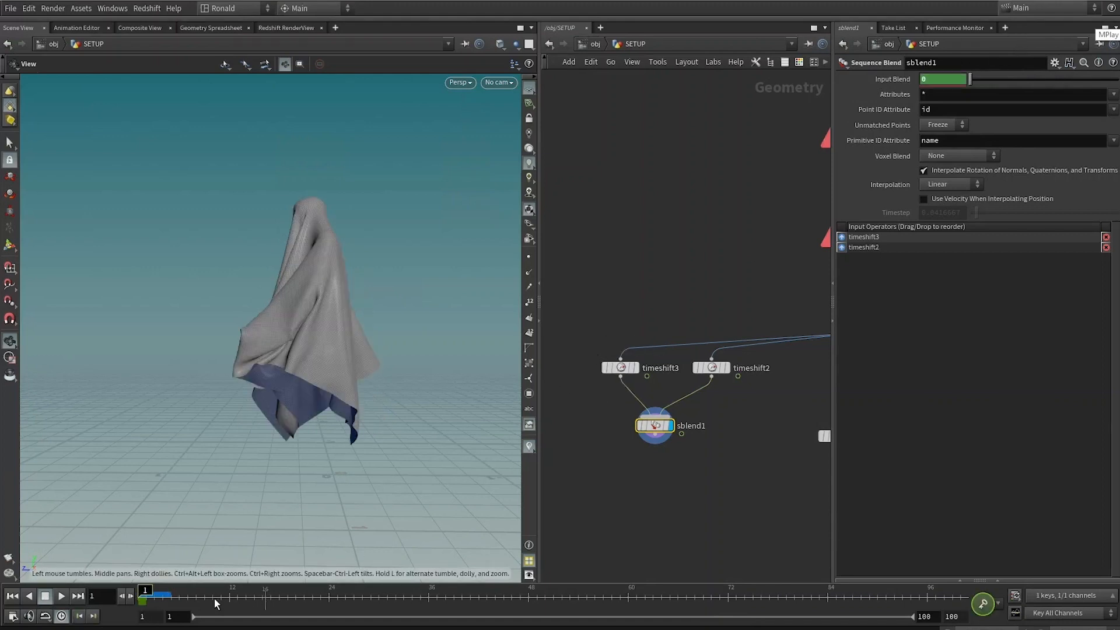
# Step: Go to frame 15 and key the Input Blend at 1
pyautogui.moveTo(199, 596); pyautogui.dragTo(265, 597)
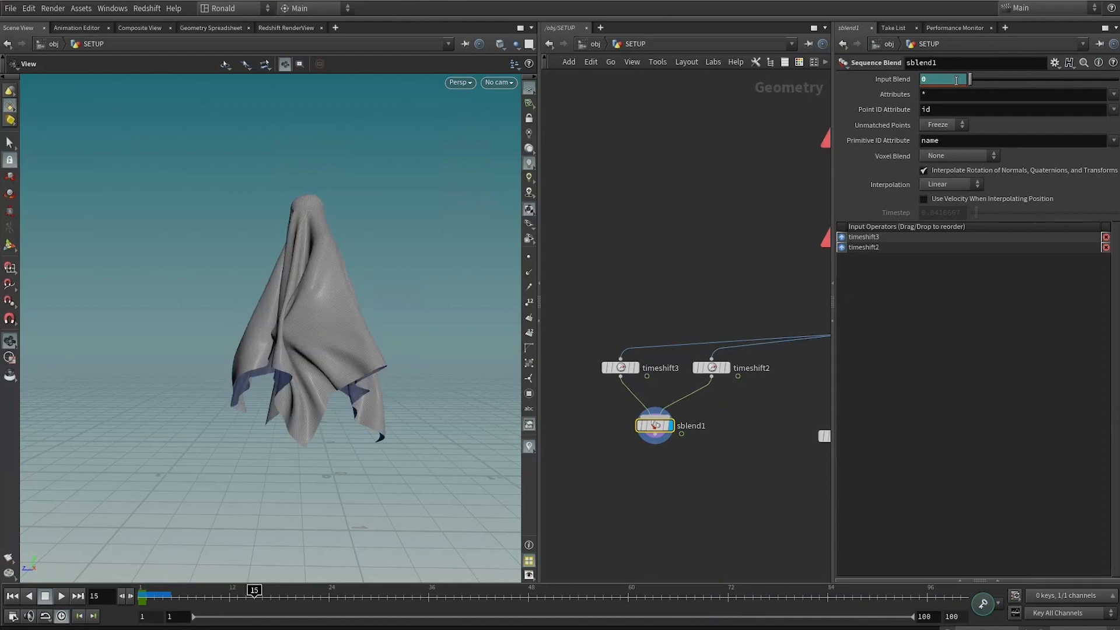
pyautogui.write('1')
pyautogui.press('Return')
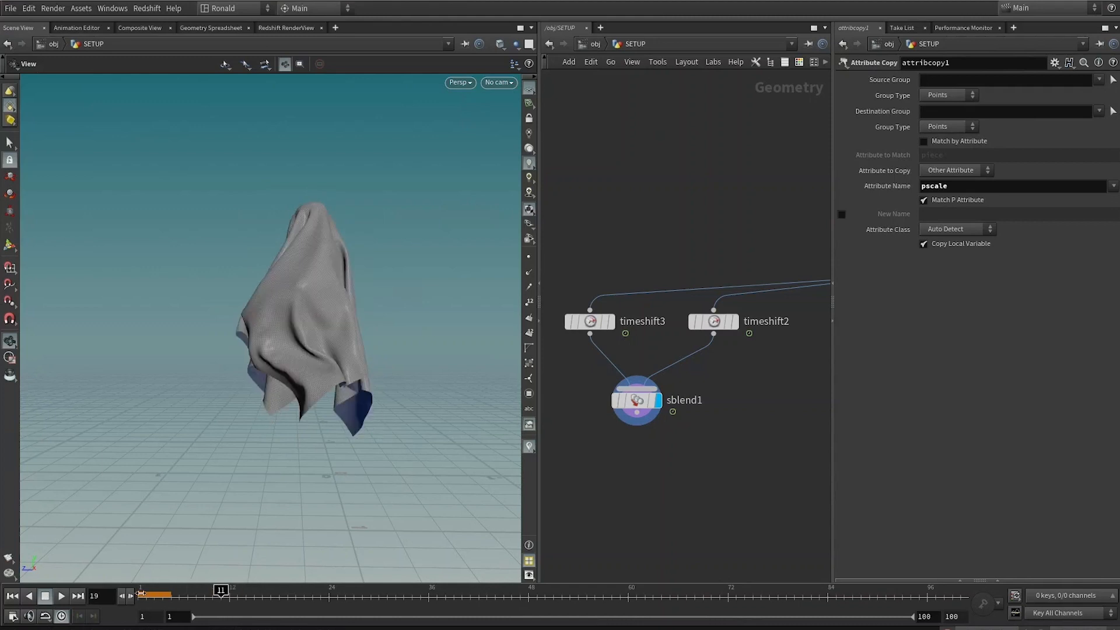
# Step: Set the playback end frame to 46 and play the blended cloth animation
pyautogui.click(140, 593)
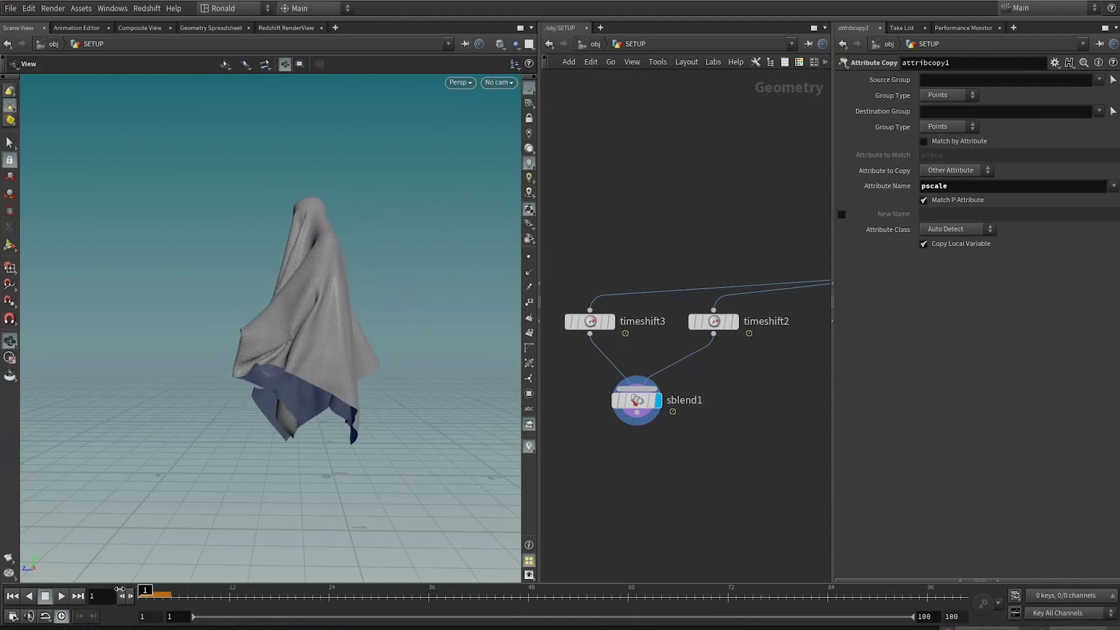
pyautogui.click(529, 591)
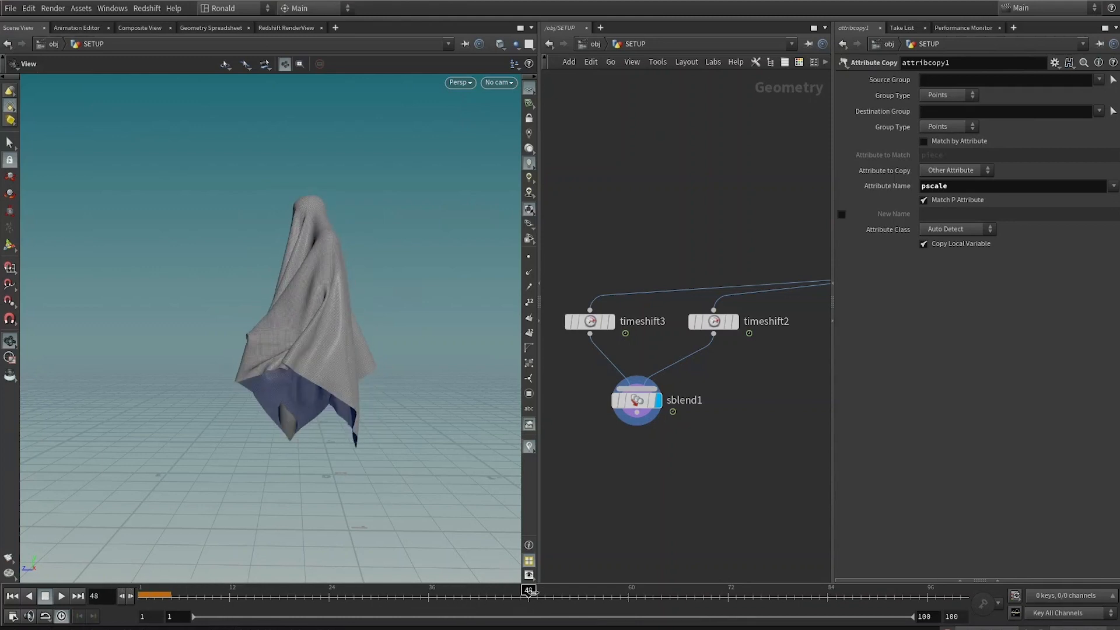
pyautogui.moveTo(529, 592); pyautogui.dragTo(516, 595)
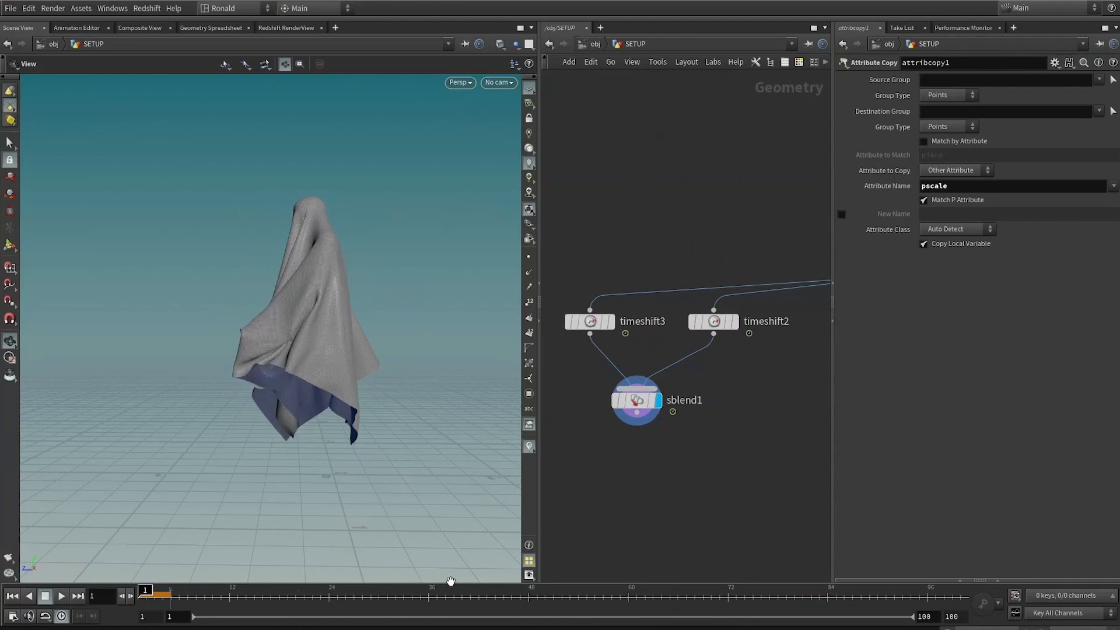
pyautogui.moveTo(467, 593); pyautogui.dragTo(512, 594)
pyautogui.doubleClick(953, 616)
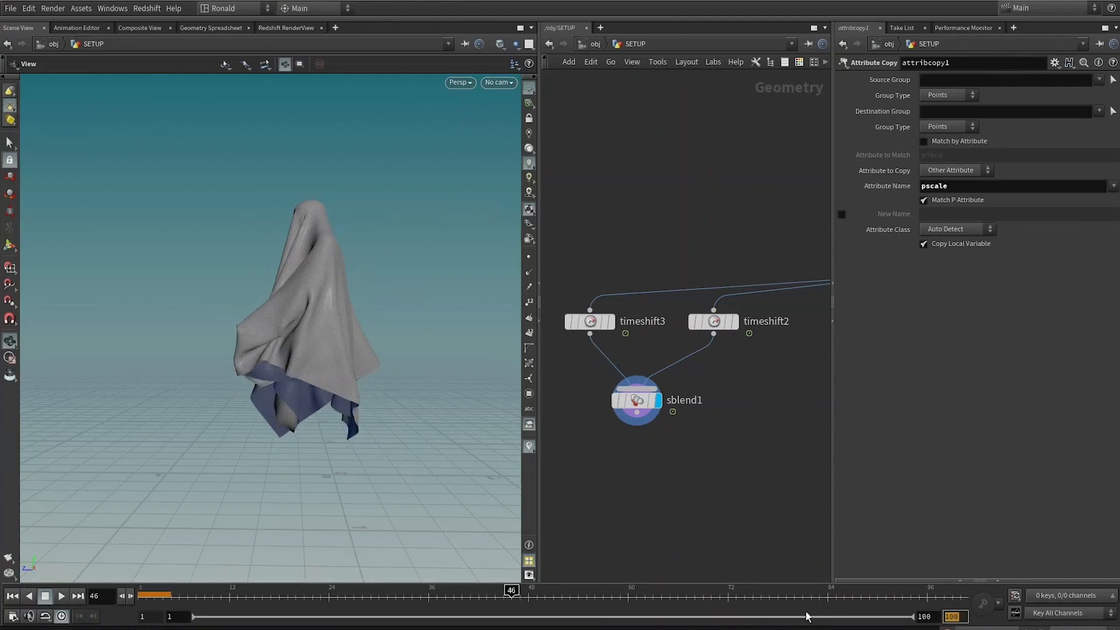
pyautogui.write('46')
pyautogui.press('Return')
pyautogui.moveTo(630, 591); pyautogui.dragTo(578, 617)
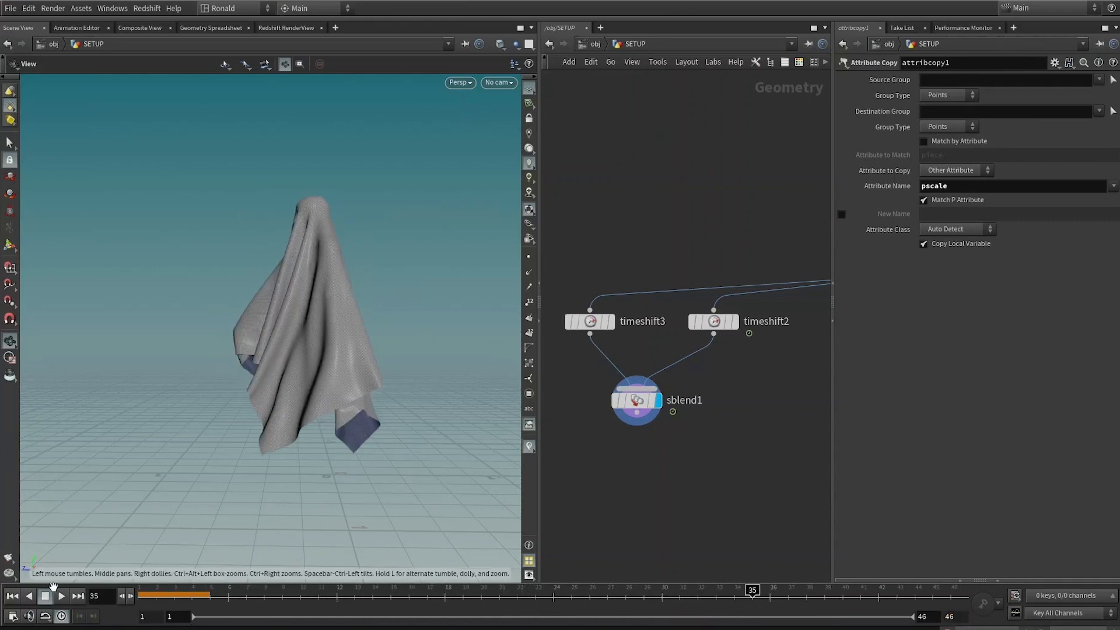
pyautogui.click(65, 595)
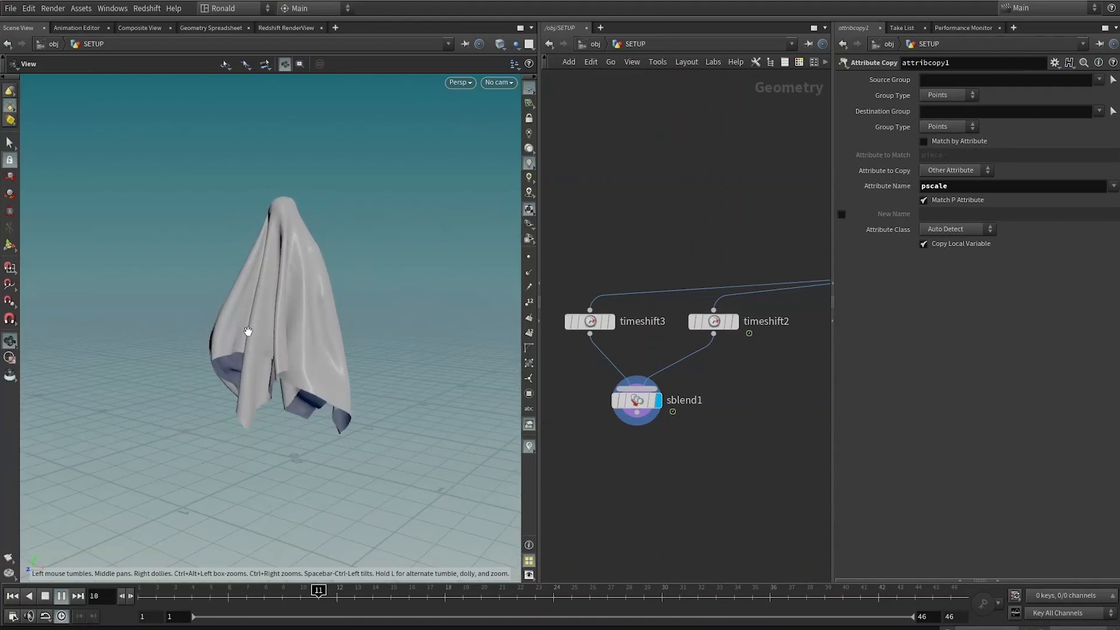
pyautogui.press('Escape')
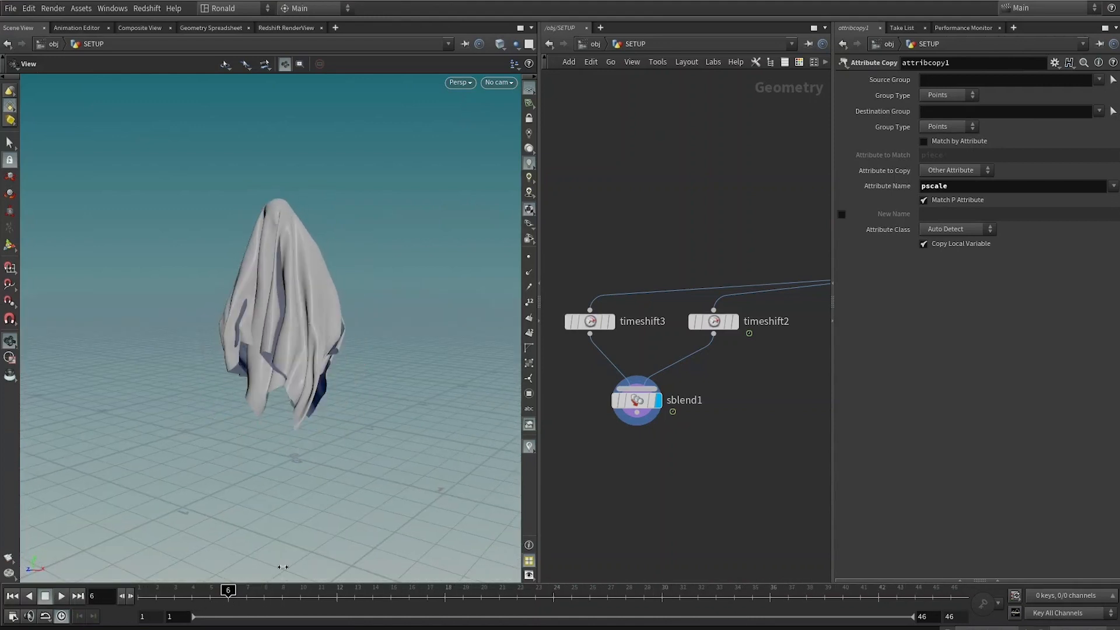
# Step: Open the Input Blend channel in the animation editor and adjust the keyframe curve's slopes
pyautogui.click(637, 400)
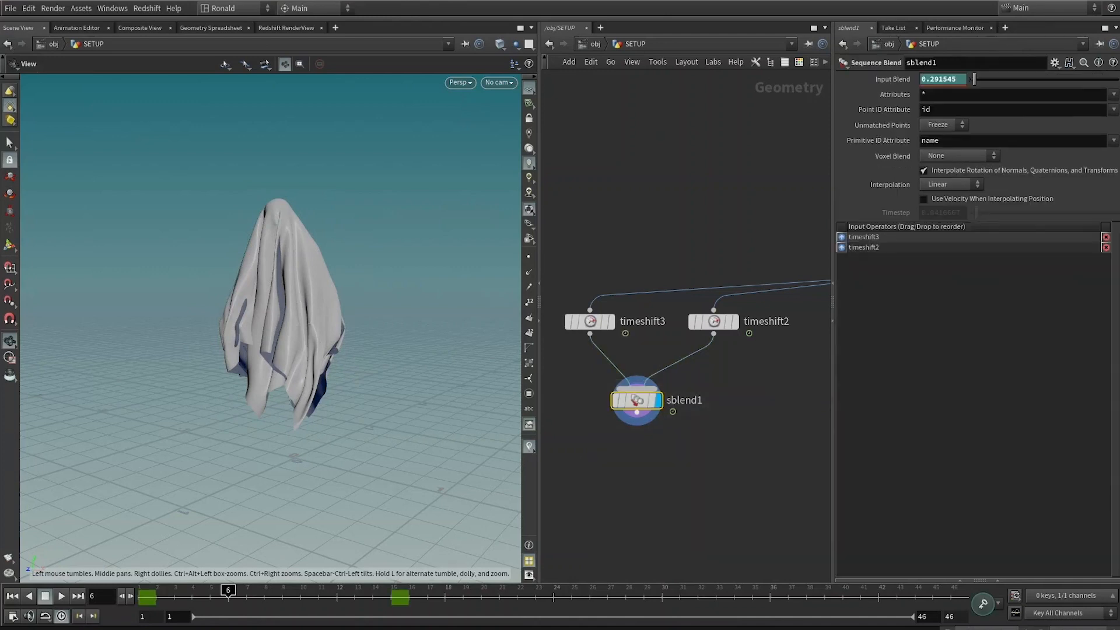
pyautogui.keyDown('shift'); pyautogui.click(958, 82); pyautogui.keyUp('shift')
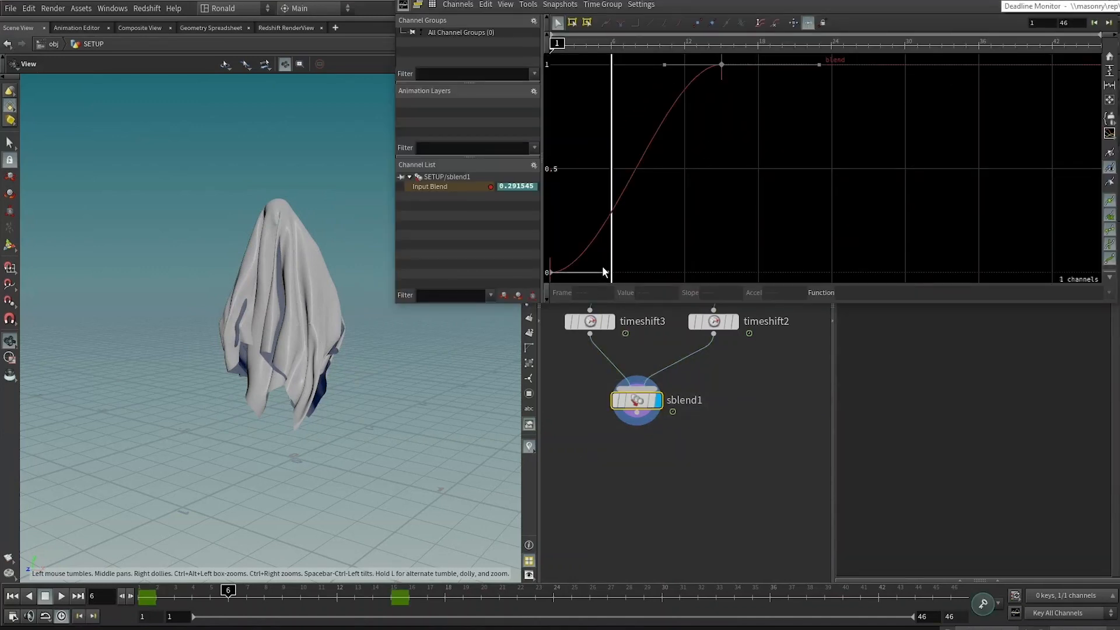
pyautogui.moveTo(607, 272); pyautogui.dragTo(660, 273)
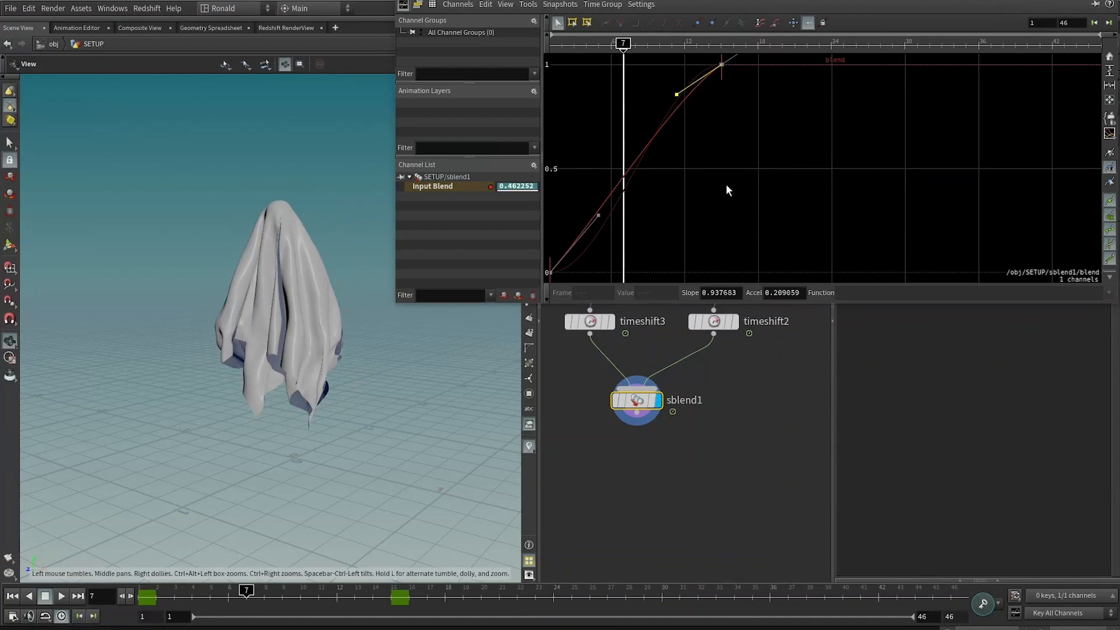
pyautogui.scroll(-3, 726, 185)
pyautogui.moveTo(802, 93); pyautogui.dragTo(560, 297)
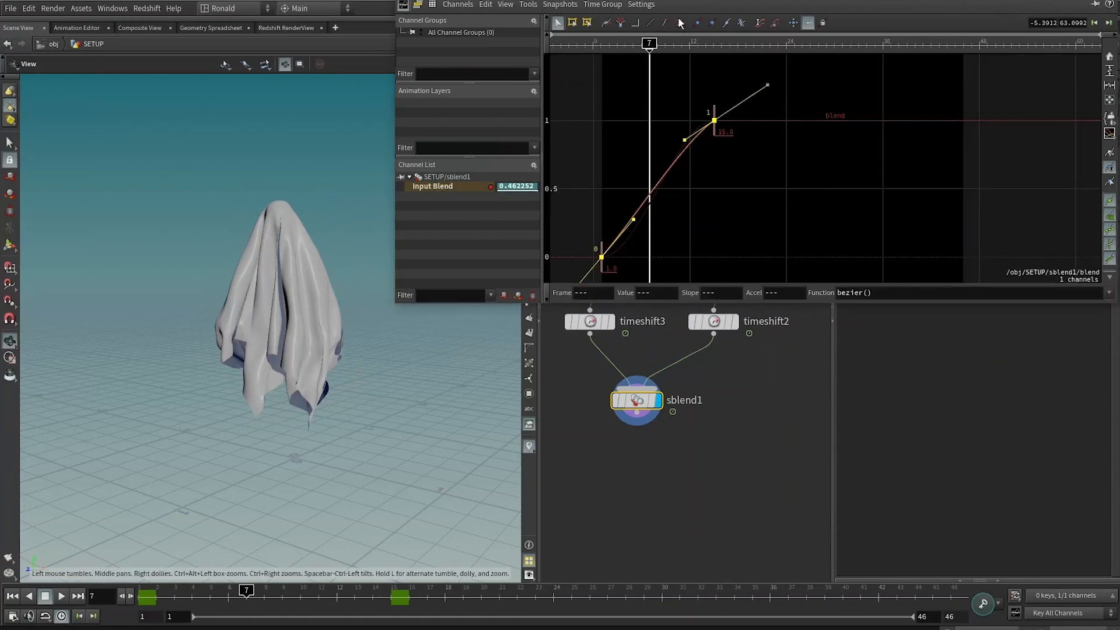
pyautogui.click(647, 27)
pyautogui.click(751, 215)
pyautogui.press('Up')
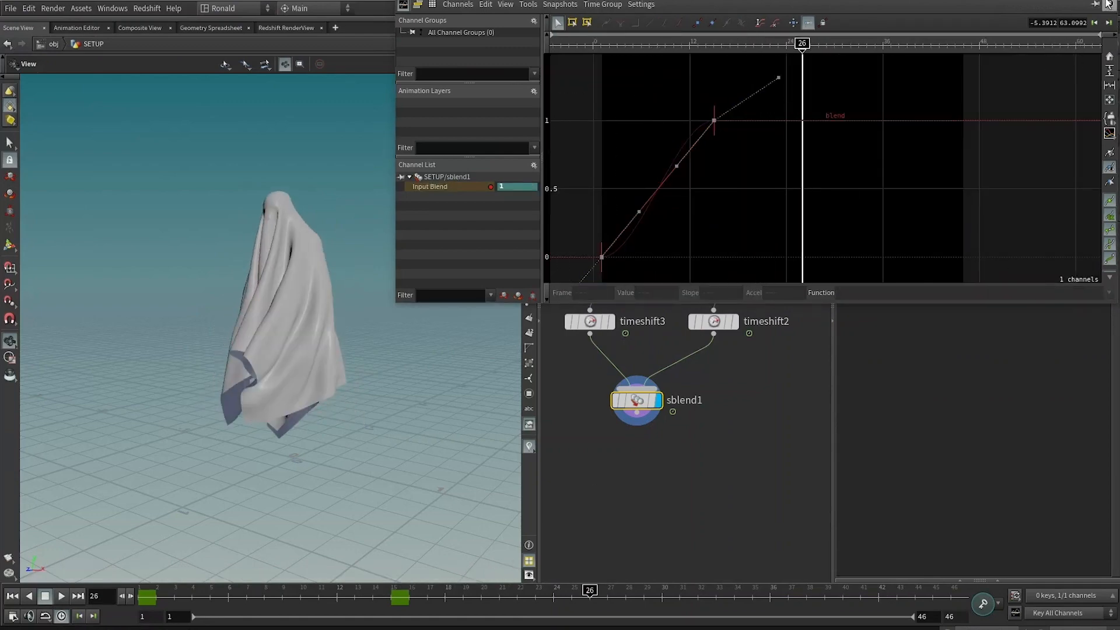
pyautogui.click(1109, 3)
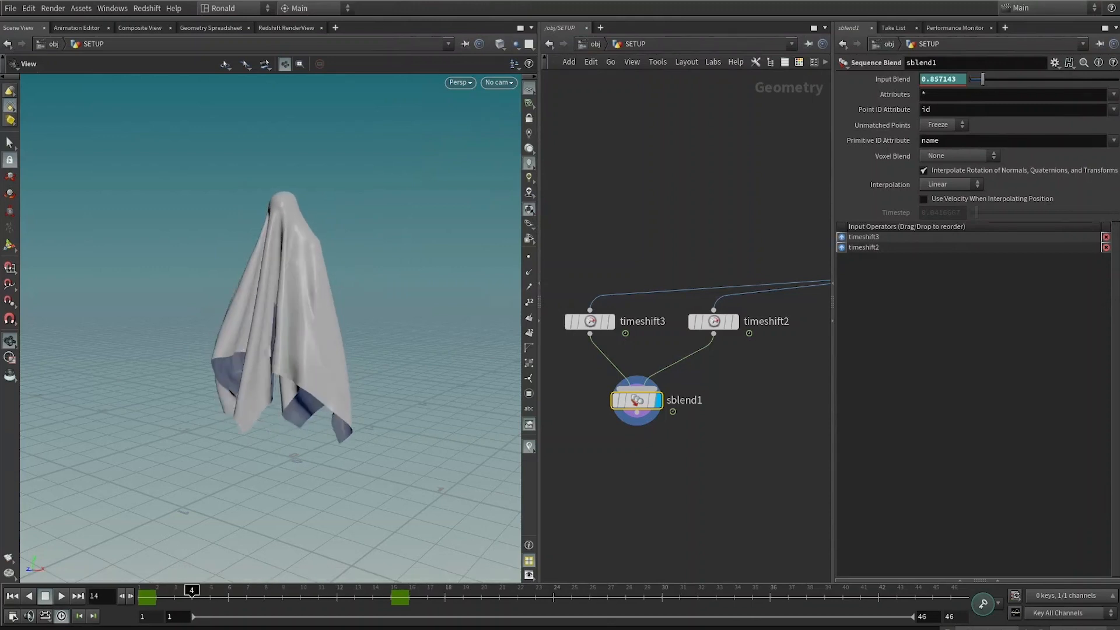
# Step: Rearrange the network, moving grid2, uvunwrap2 and cop2net1 aside from the main cloth chain
pyautogui.scroll(-4, 712, 456)
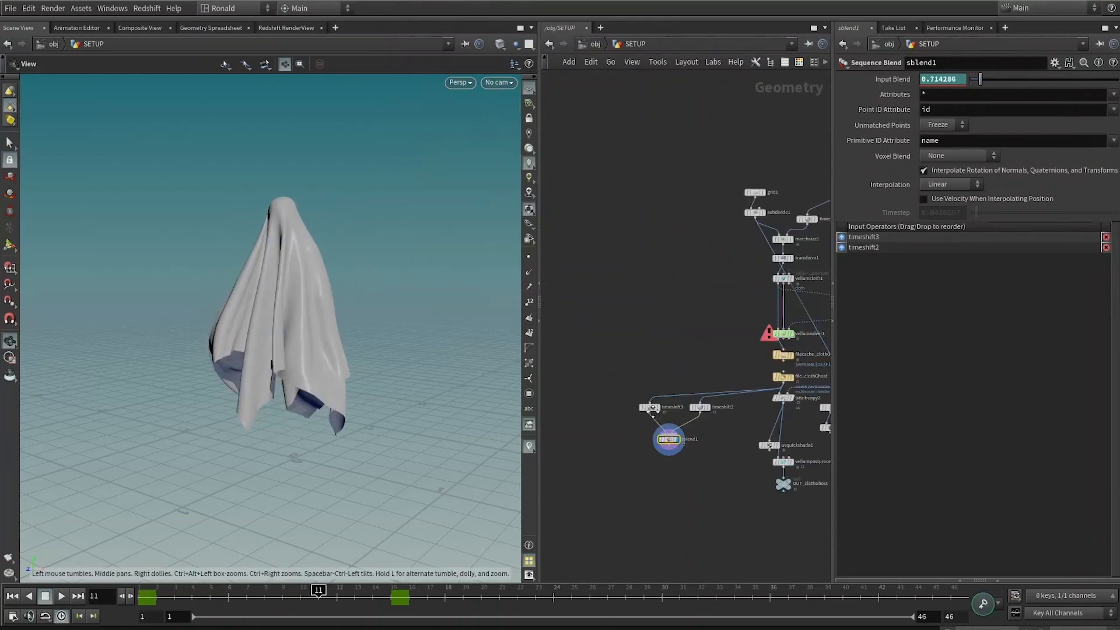
pyautogui.moveTo(691, 474); pyautogui.dragTo(658, 472, button='middle')
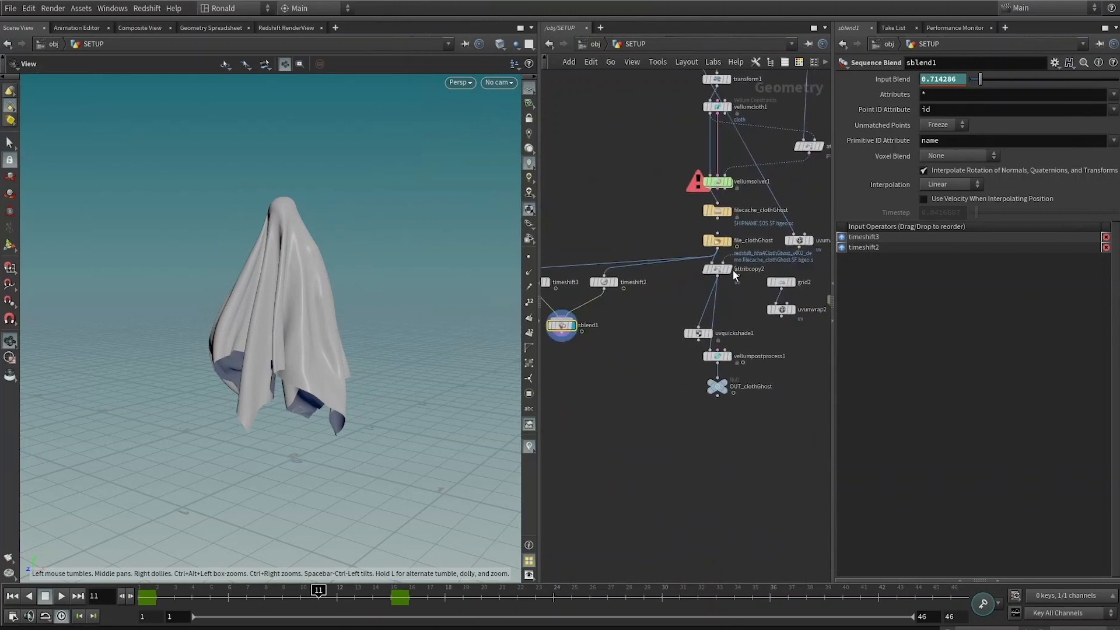
pyautogui.moveTo(741, 452); pyautogui.dragTo(692, 267)
pyautogui.moveTo(717, 359); pyautogui.dragTo(717, 497)
pyautogui.click(623, 367)
pyautogui.moveTo(562, 338); pyautogui.dragTo(709, 402)
pyautogui.click(729, 409)
pyautogui.moveTo(821, 324); pyautogui.dragTo(636, 331, button='middle')
pyautogui.scroll(1, 768, 373)
pyautogui.click(600, 244)
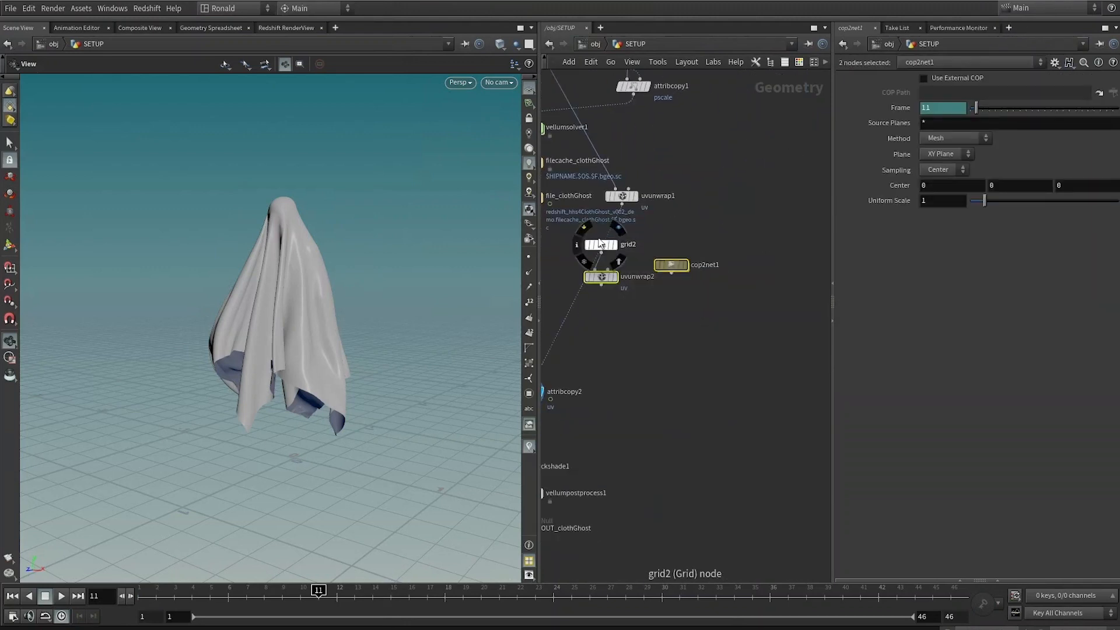
pyautogui.moveTo(741, 318); pyautogui.dragTo(680, 360)
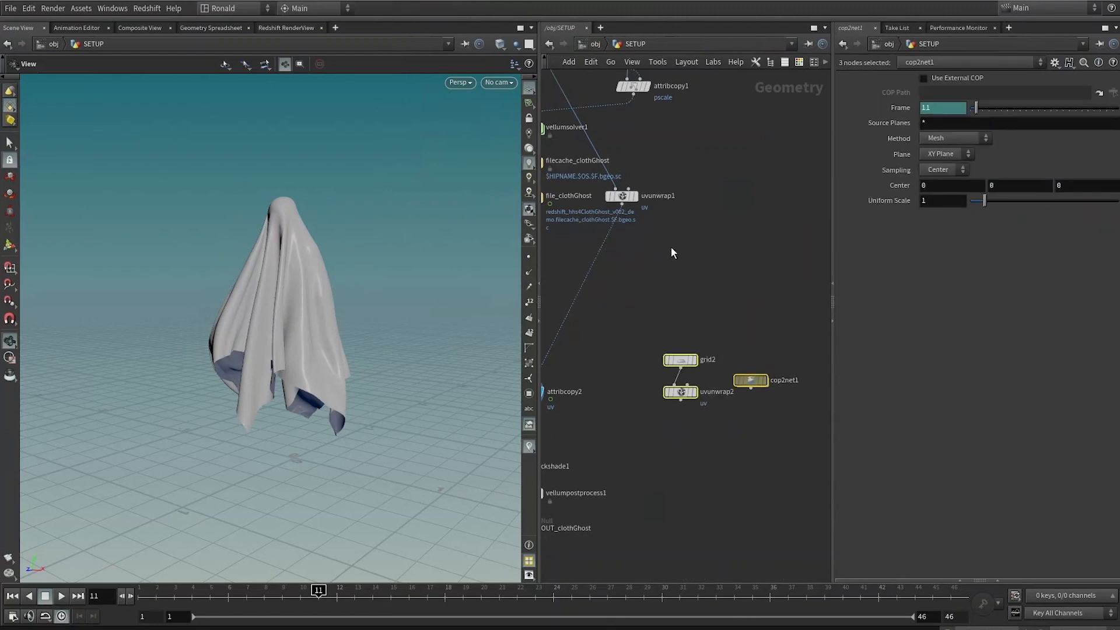
pyautogui.click(637, 199)
pyautogui.moveTo(725, 281); pyautogui.dragTo(851, 277, button='middle')
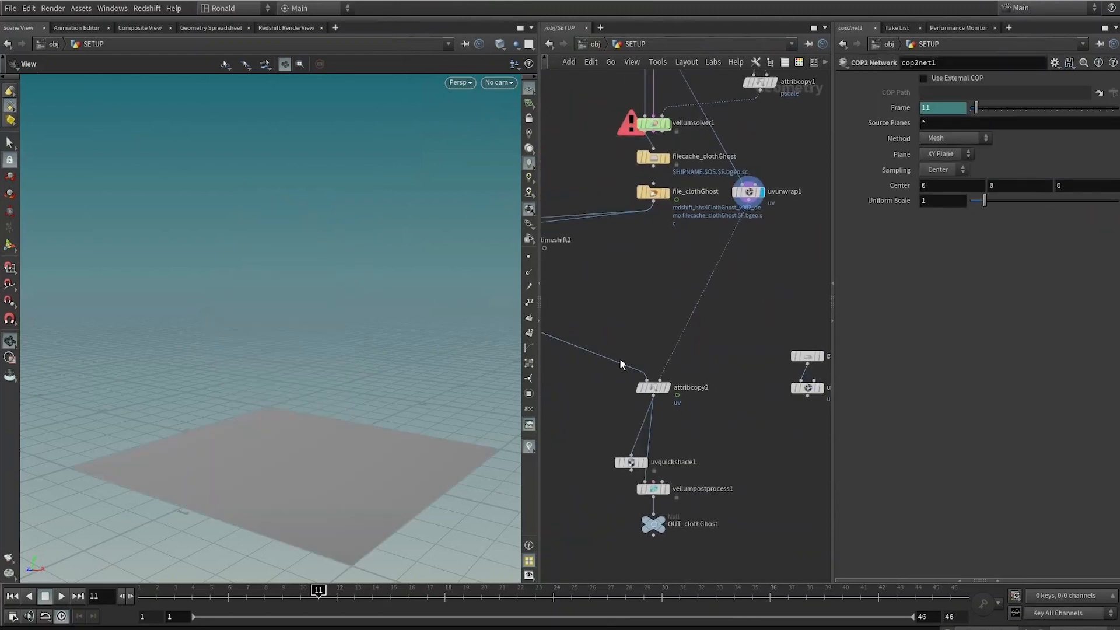
# Step: Move uvquickshade1 beside attribcopy2 and display it to preview the face texture on the blended cloth
pyautogui.click(670, 390)
pyautogui.moveTo(606, 392); pyautogui.dragTo(649, 629, button='middle')
pyautogui.moveTo(615, 358); pyautogui.dragTo(603, 334, button='middle')
pyautogui.moveTo(741, 400); pyautogui.dragTo(726, 263, button='middle')
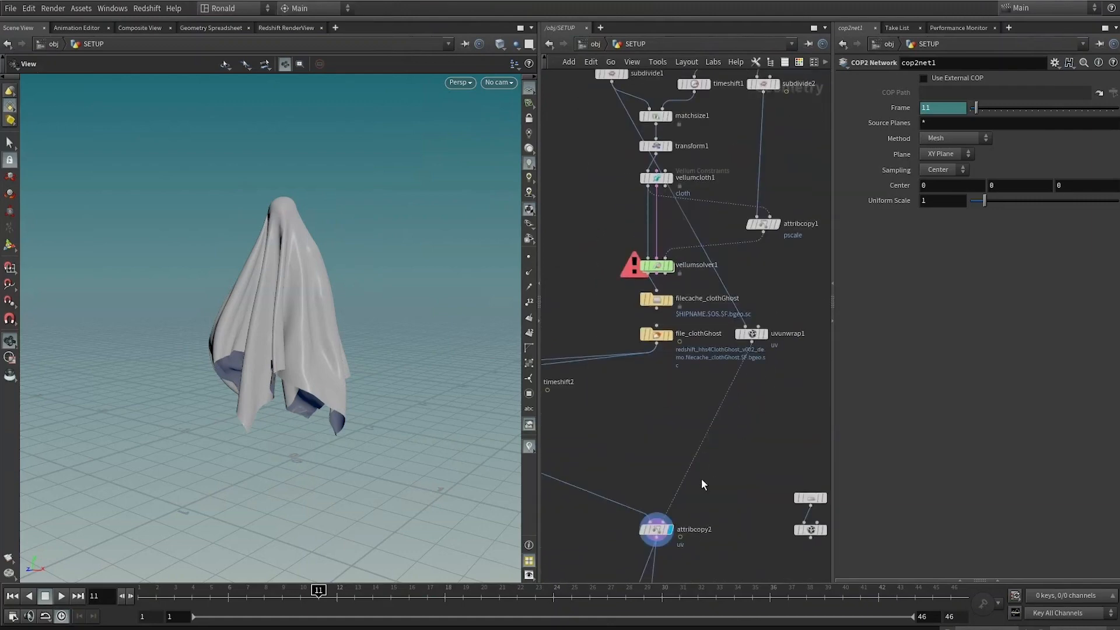
pyautogui.moveTo(701, 479); pyautogui.dragTo(730, 345, button='middle')
pyautogui.scroll(3, 692, 449)
pyautogui.click(670, 363)
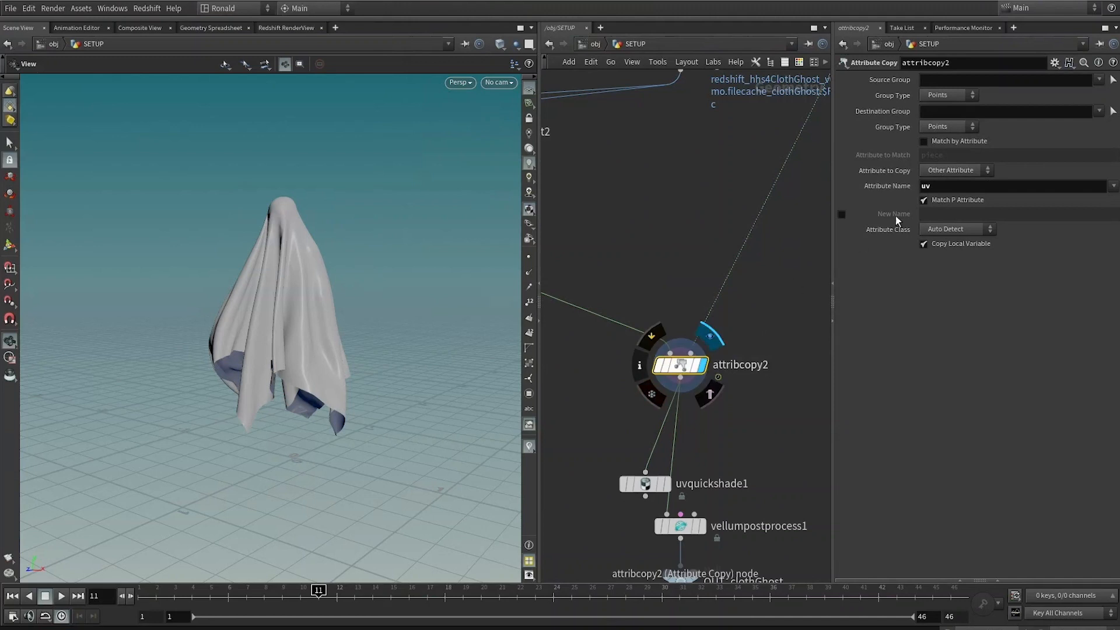
pyautogui.moveTo(646, 490); pyautogui.dragTo(626, 418)
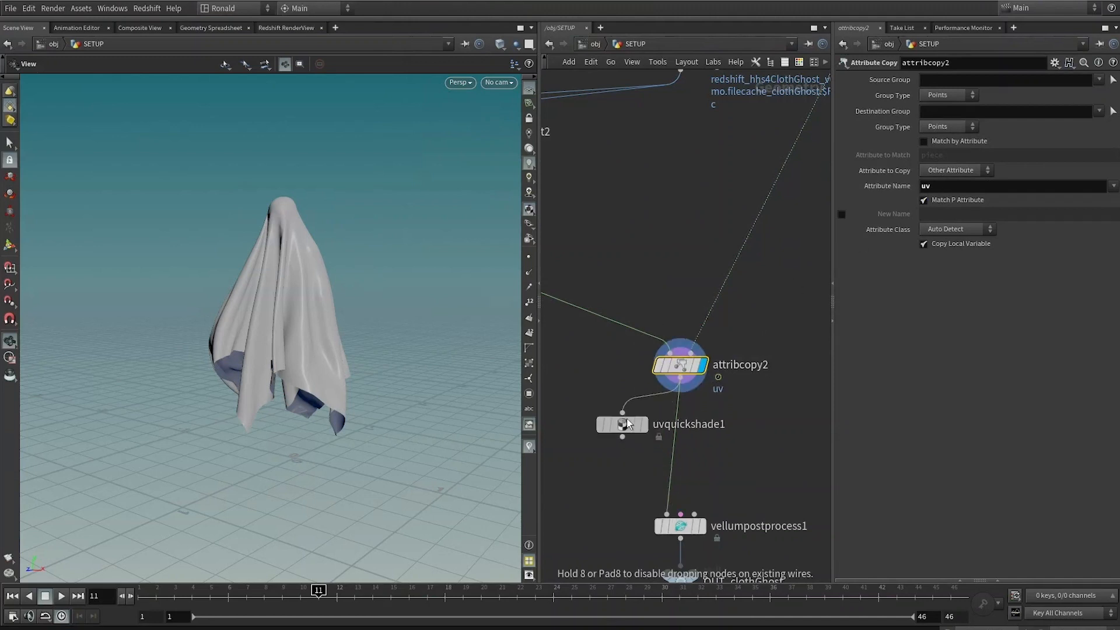
pyautogui.click(641, 418)
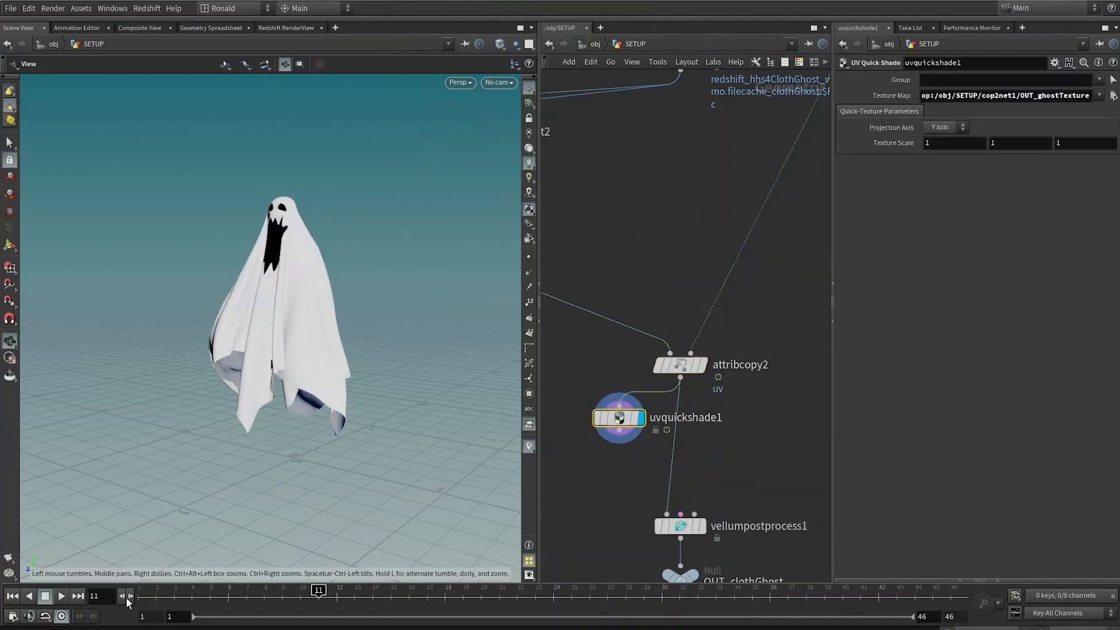
# Step: Lay out attribcopy2, vellumpostprocess1 and OUT_clothGhost into a tidy vertical chain
pyautogui.scroll(-4, 765, 446)
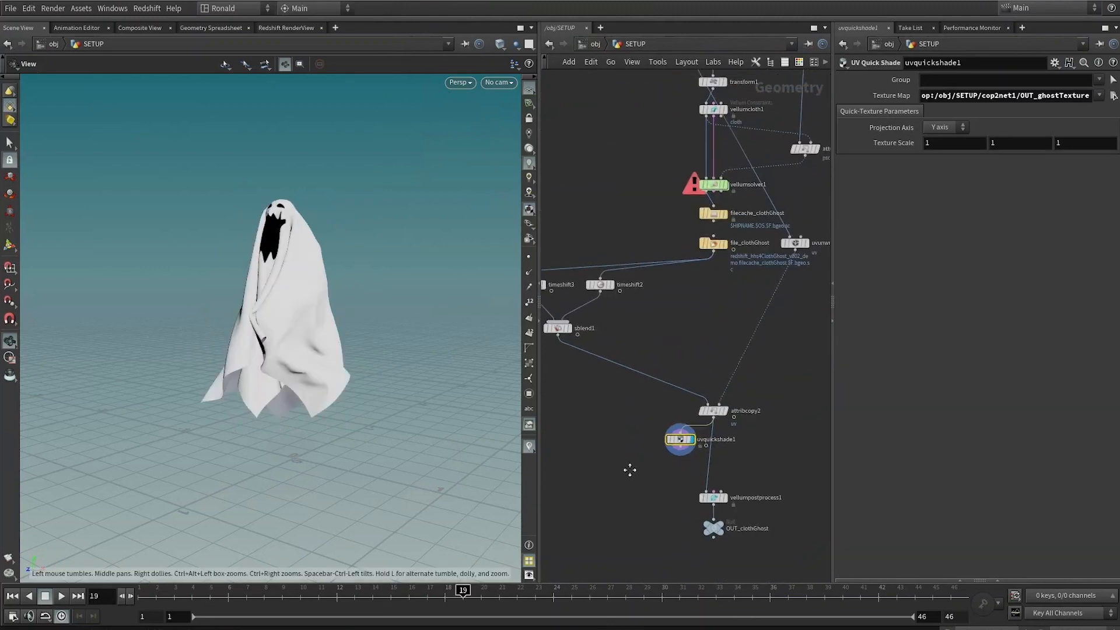
pyautogui.scroll(2, 691, 481)
pyautogui.moveTo(688, 458); pyautogui.dragTo(698, 458, button='middle')
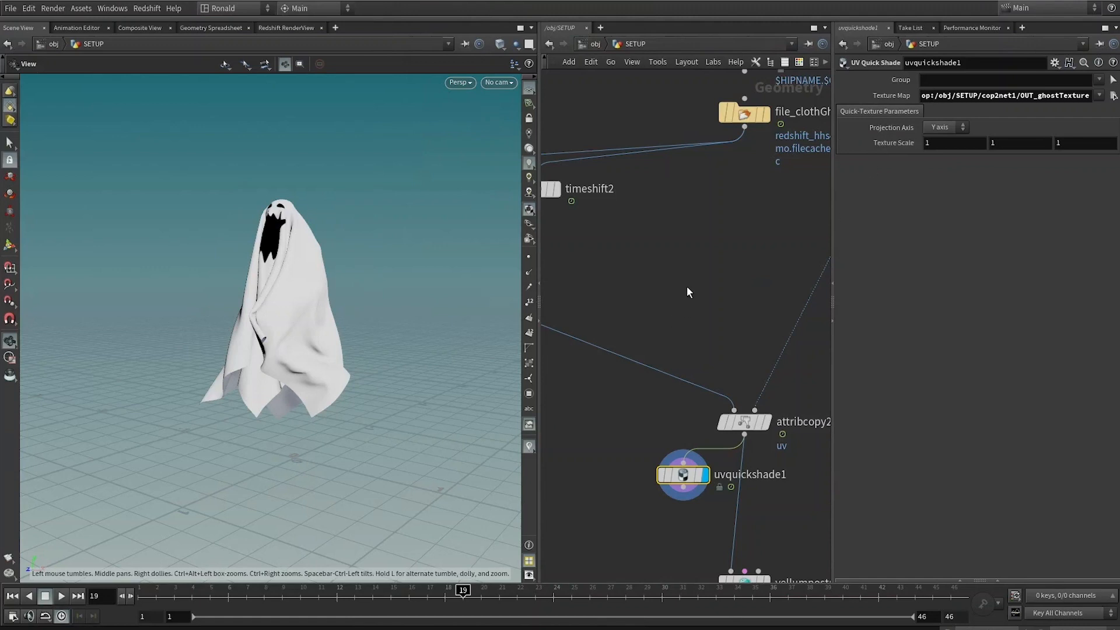
pyautogui.moveTo(688, 286); pyautogui.dragTo(679, 261, button='middle')
pyautogui.moveTo(373, 292); pyautogui.dragTo(420, 321)
pyautogui.moveTo(725, 426); pyautogui.dragTo(704, 374, button='middle')
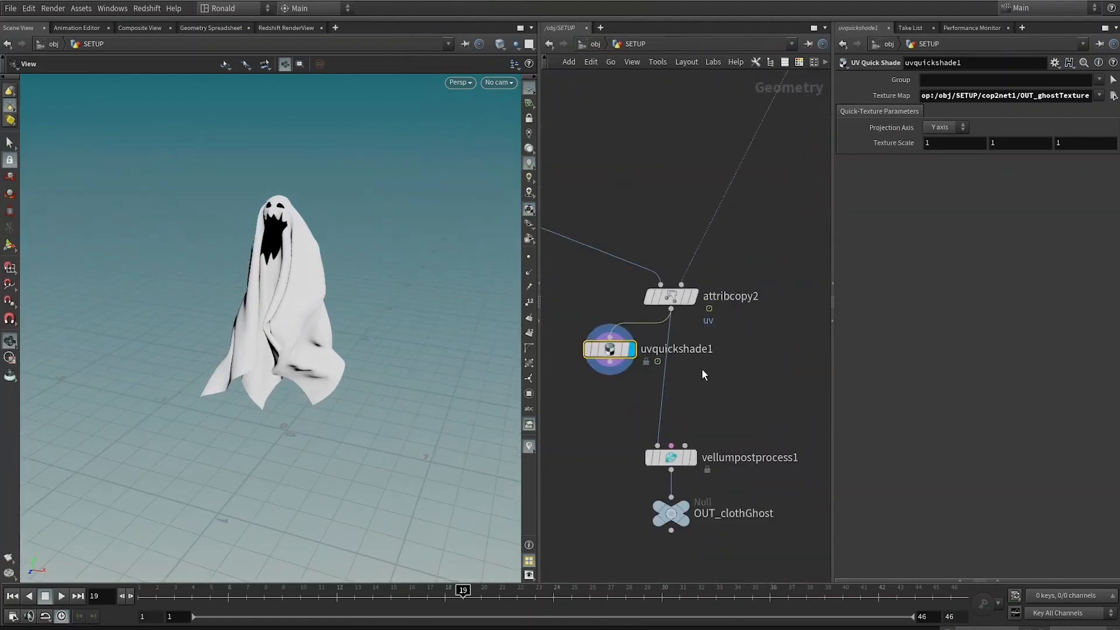
pyautogui.moveTo(771, 285); pyautogui.dragTo(667, 562)
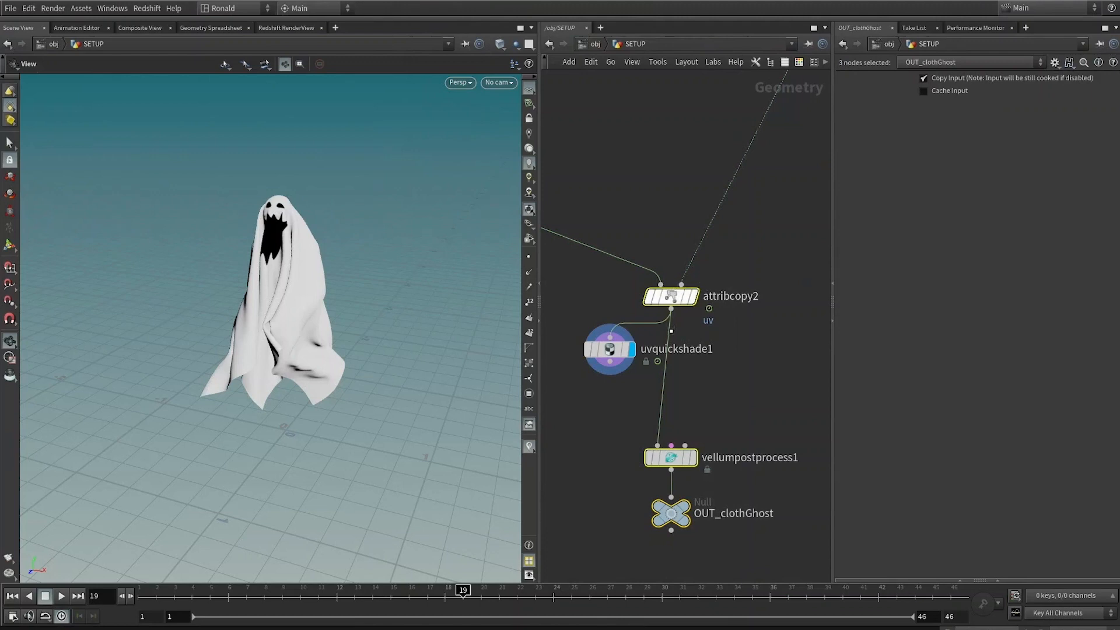
pyautogui.press('l')
# Step: Color the OUT_clothGhost null green and set vellumpostprocess1 as the displayed node
pyautogui.click(712, 328)
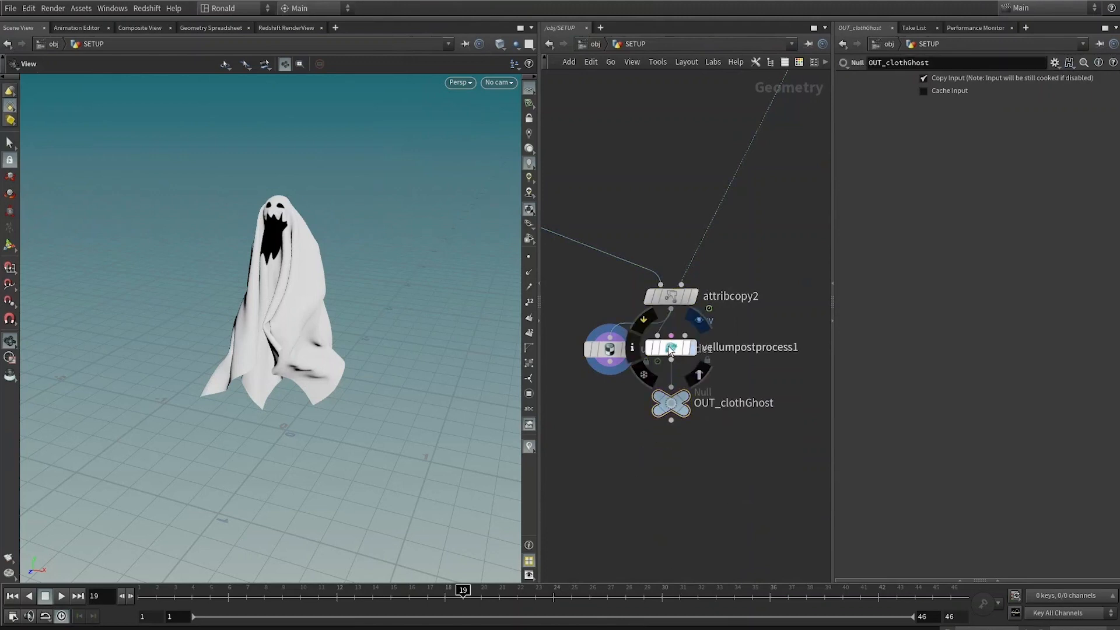
pyautogui.click(692, 349)
pyautogui.moveTo(615, 355); pyautogui.dragTo(593, 353)
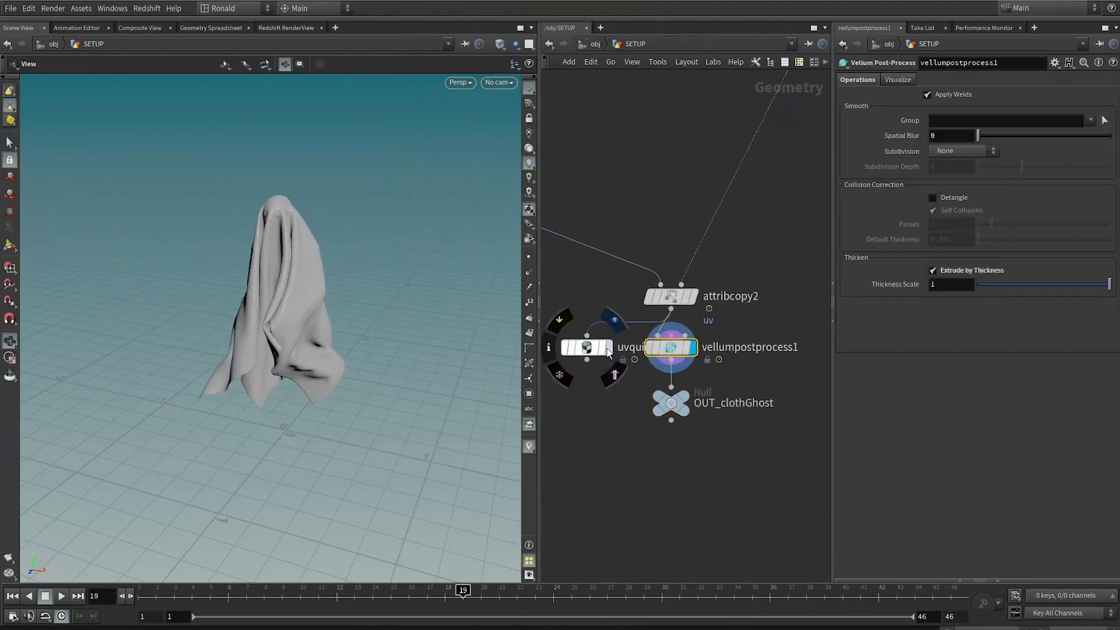
pyautogui.click(606, 351)
pyautogui.moveTo(720, 450); pyautogui.dragTo(670, 397)
pyautogui.moveTo(753, 420); pyautogui.dragTo(637, 483)
pyautogui.press('c')
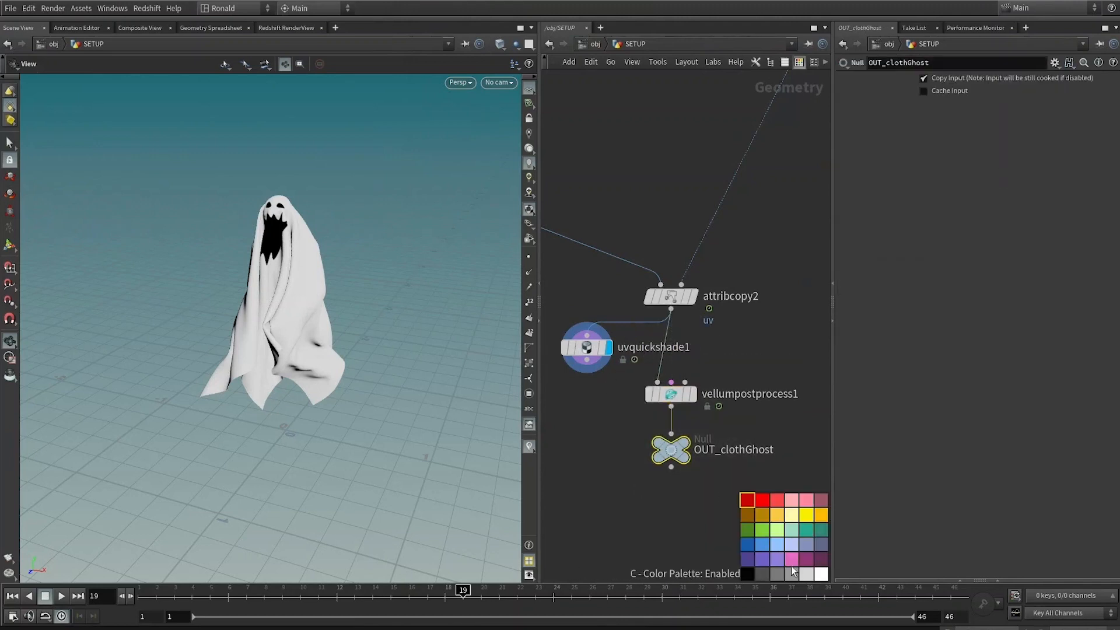
pyautogui.click(763, 529)
pyautogui.click(693, 394)
pyautogui.click(671, 395)
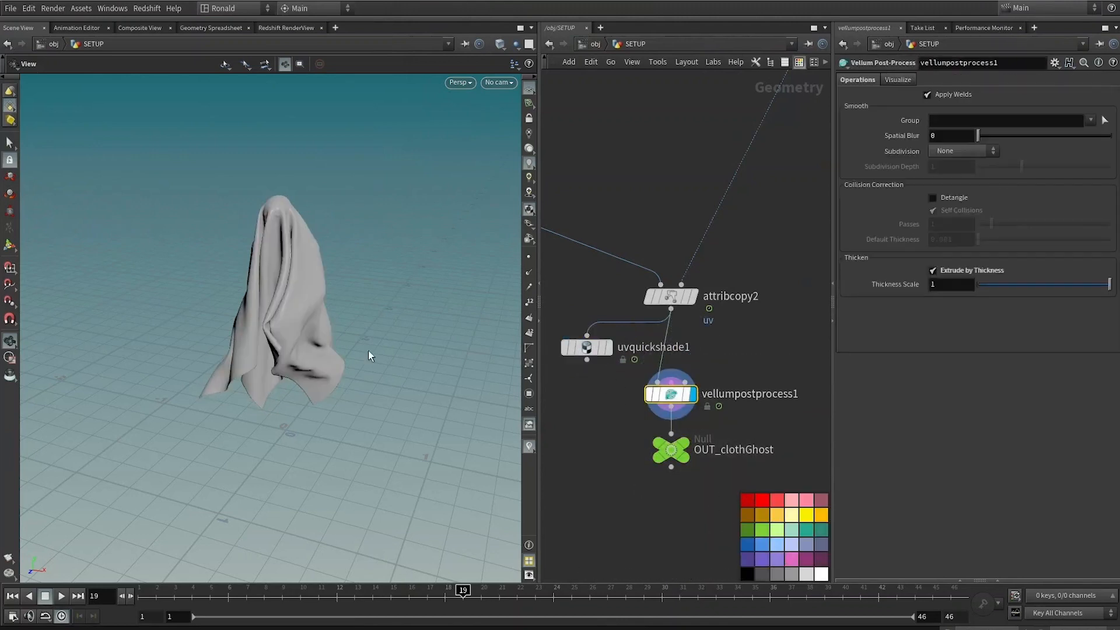
# Step: Jump to the material network quickmark holding the Redshift material builders
pyautogui.moveTo(352, 262); pyautogui.dragTo(335, 353, button='right')
pyautogui.moveTo(335, 353); pyautogui.dragTo(274, 373)
pyautogui.press('1')
pyautogui.press('2')
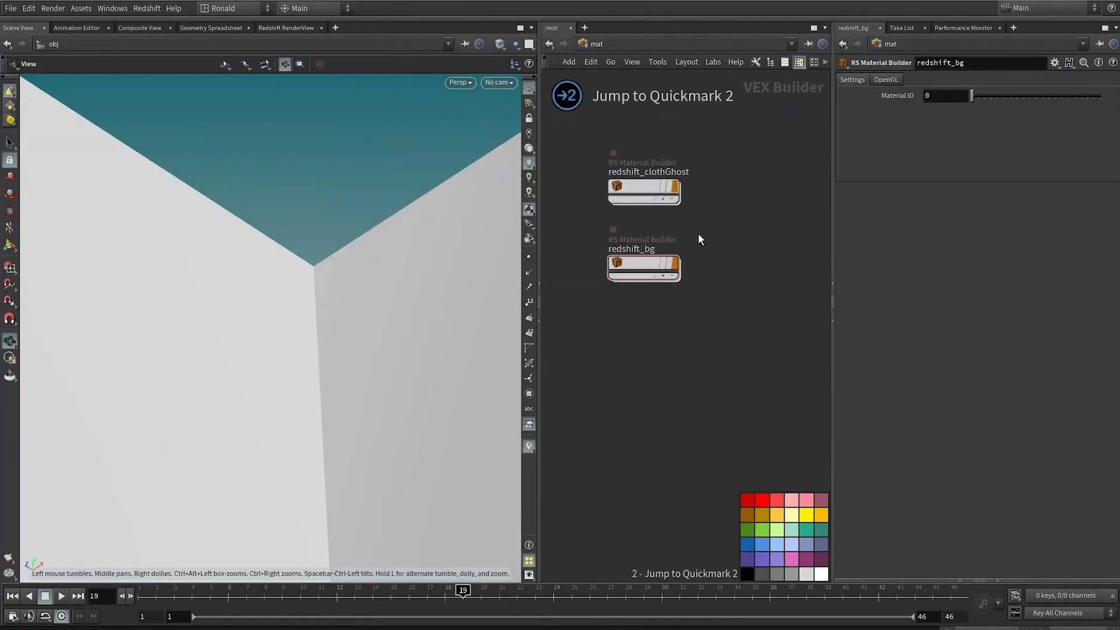
# Step: Enter the redshift_clothGhost material builder and rearrange its nodes, placing TextureSampler1 beside Material1 and TextureSampler2 before Displacement1
pyautogui.doubleClick(663, 184)
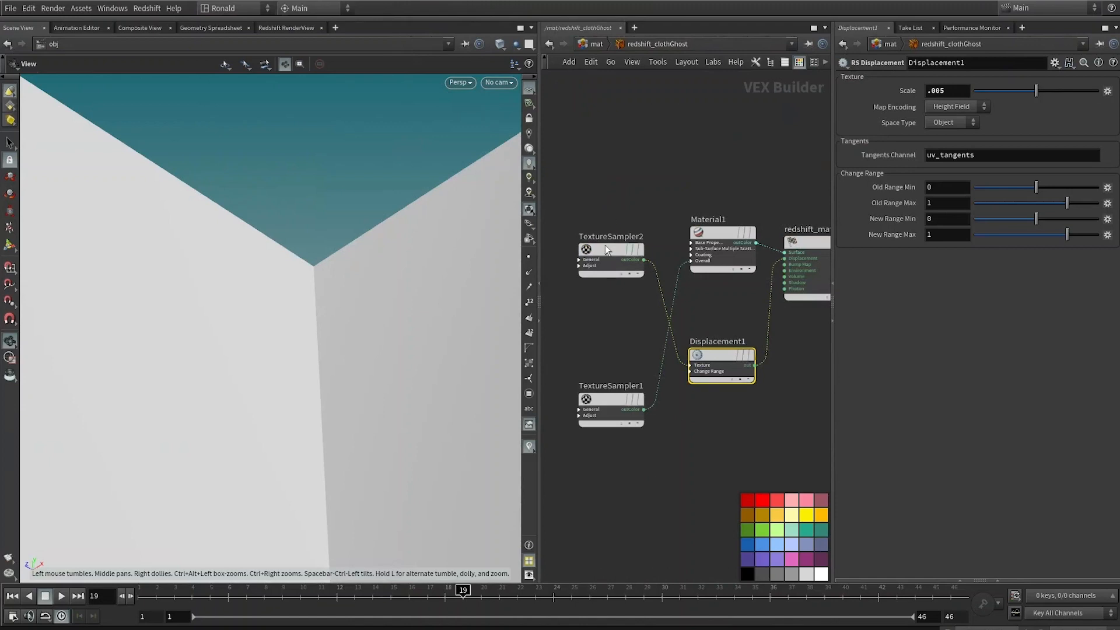
pyautogui.moveTo(605, 248); pyautogui.dragTo(606, 343)
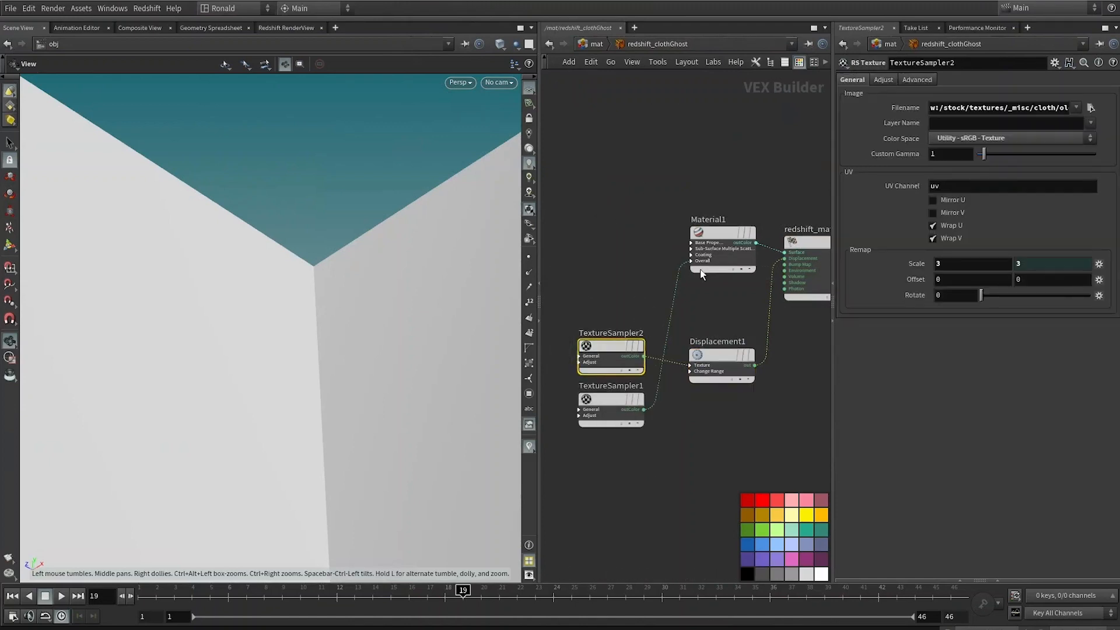
pyautogui.click(711, 355)
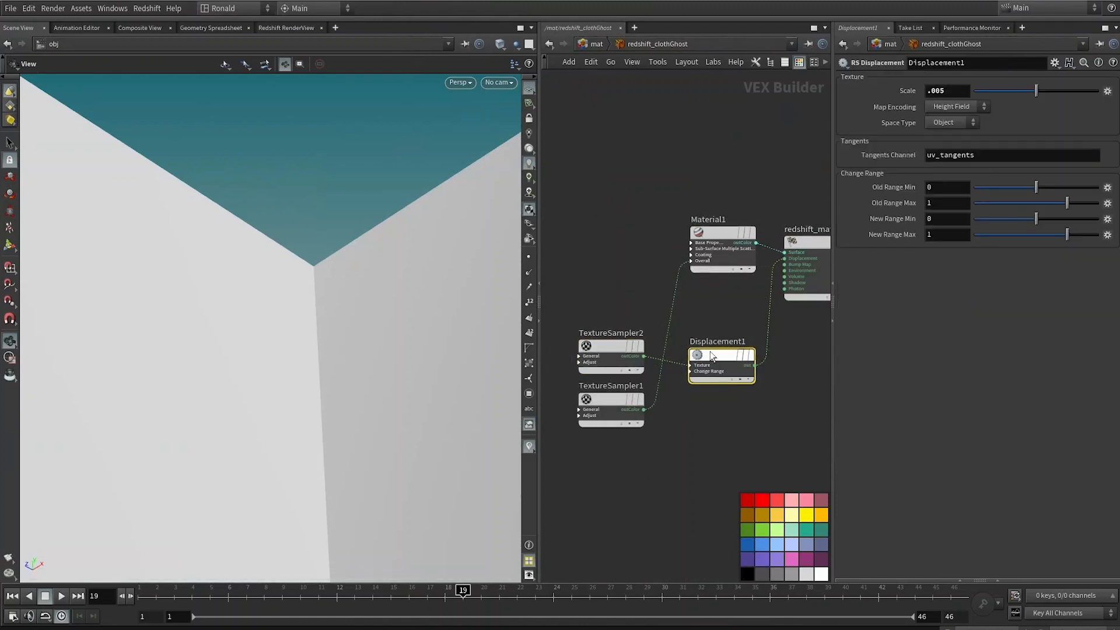
pyautogui.moveTo(711, 355); pyautogui.dragTo(712, 346)
pyautogui.moveTo(616, 398); pyautogui.dragTo(609, 245)
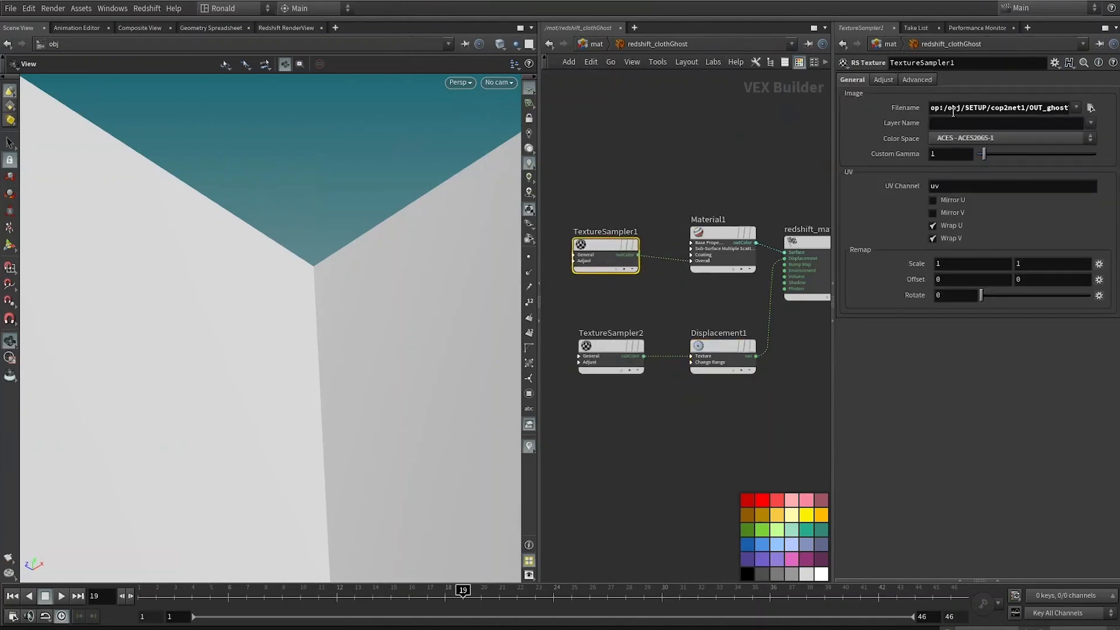
pyautogui.moveTo(1043, 108); pyautogui.dragTo(1097, 109)
pyautogui.click(696, 179)
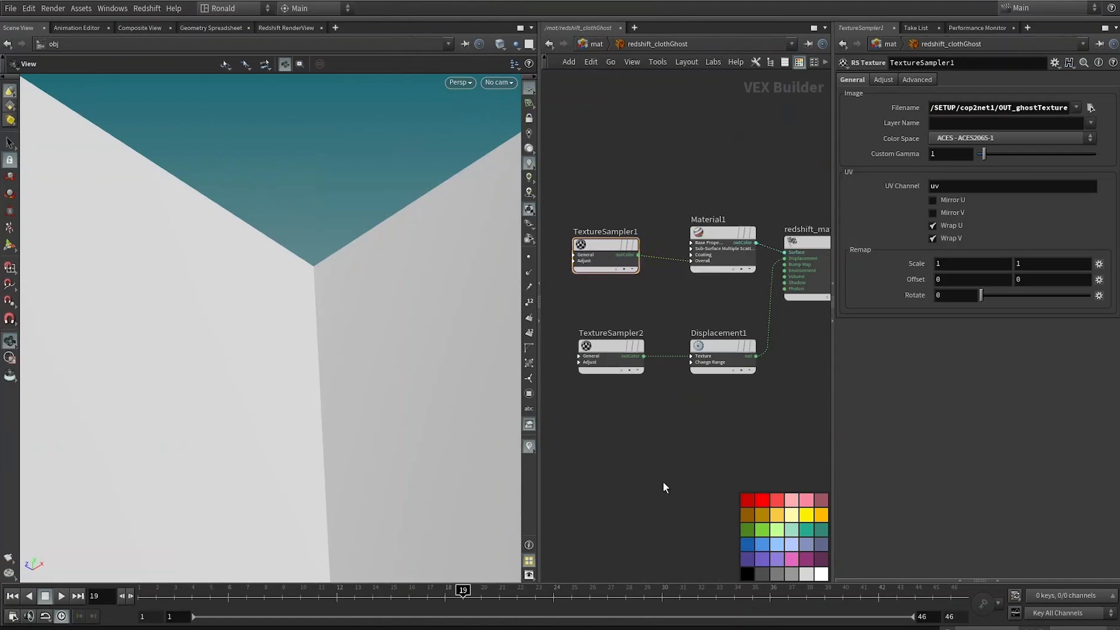
# Step: Review the Redshift render of the ghost up close and return to the object-level network
pyautogui.click(286, 28)
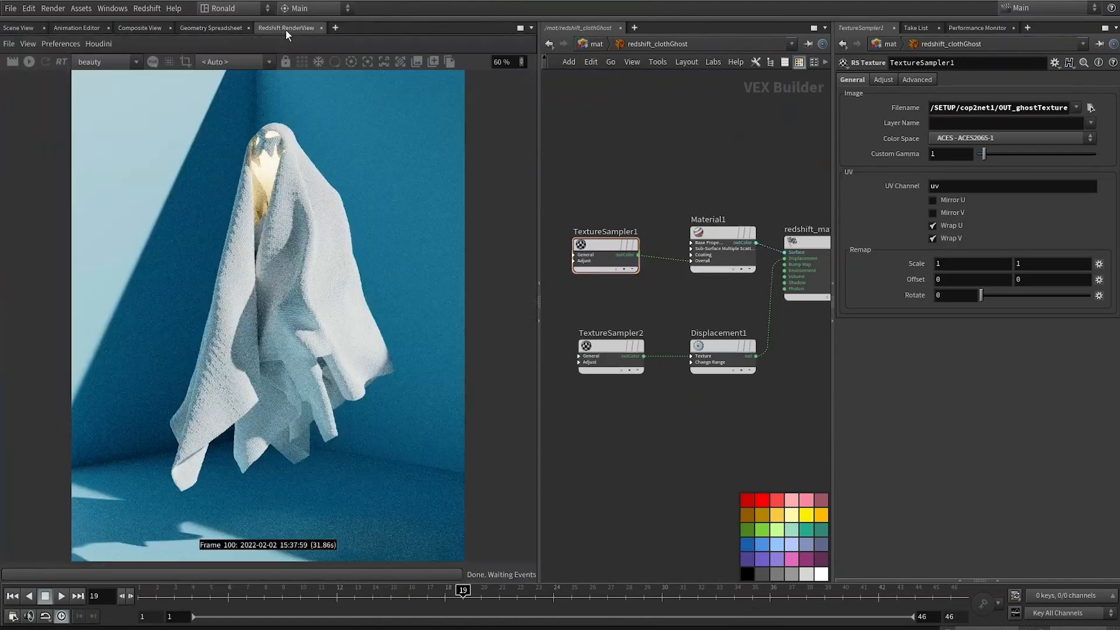
pyautogui.scroll(2, 247, 163)
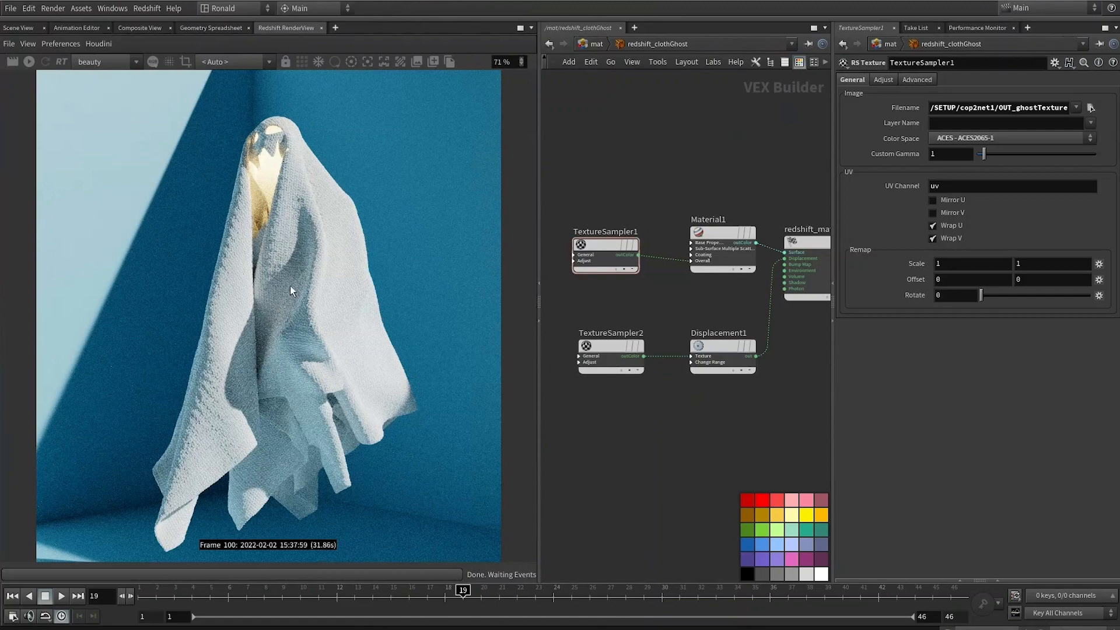
pyautogui.scroll(4, 368, 309)
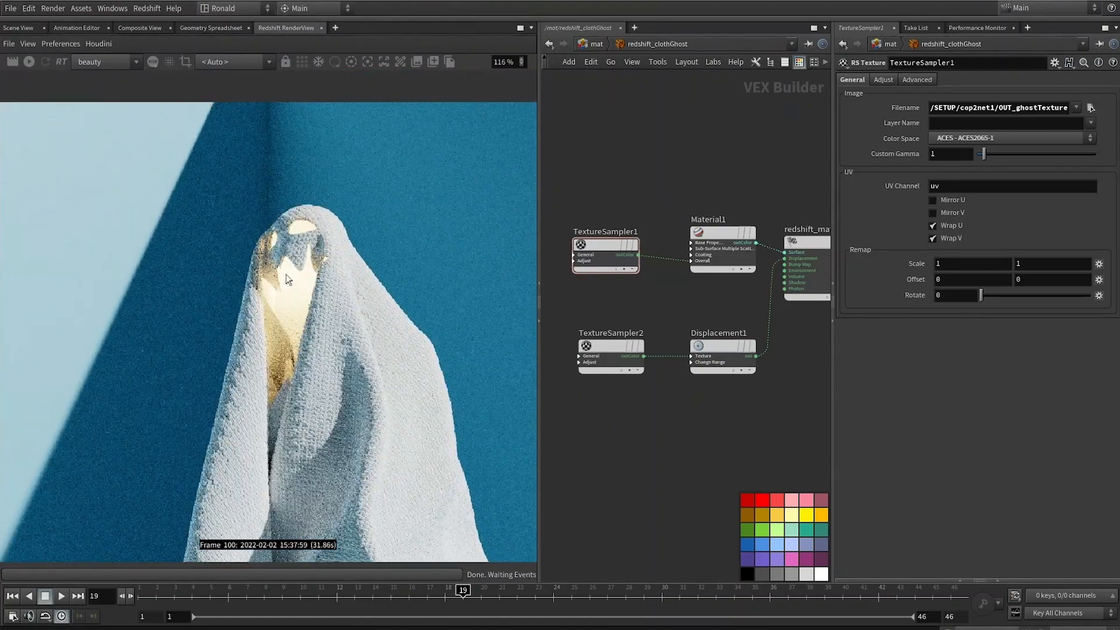
pyautogui.press('1')
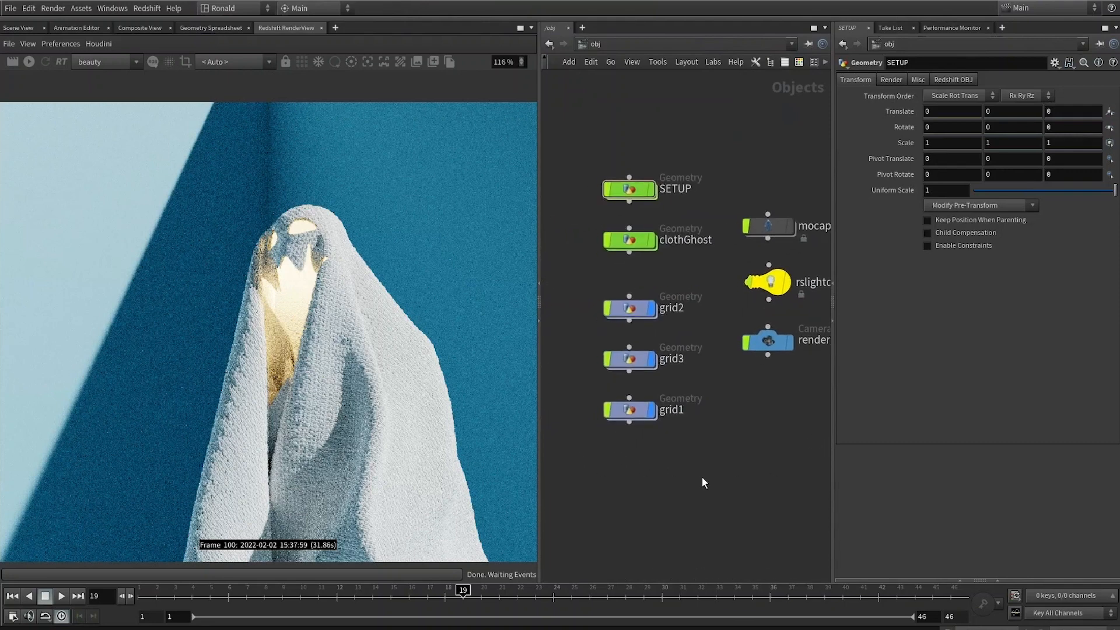
# Step: Survey the object-level geometry, light and camera nodes and scrub through the timeline
pyautogui.moveTo(677, 458); pyautogui.dragTo(630, 299)
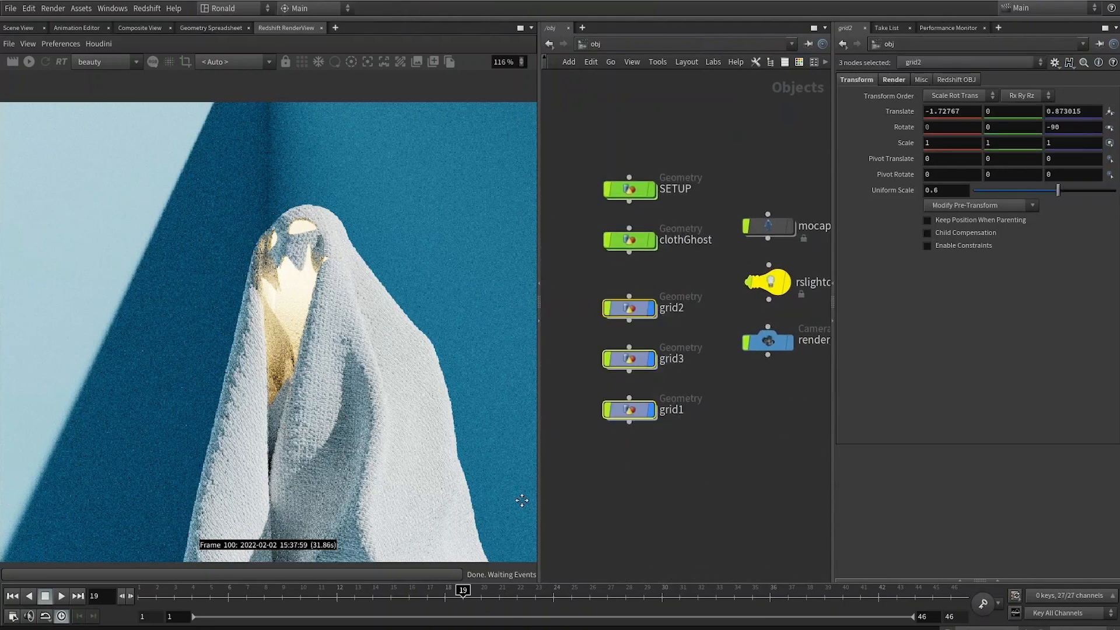
pyautogui.press('1')
pyautogui.click(671, 332)
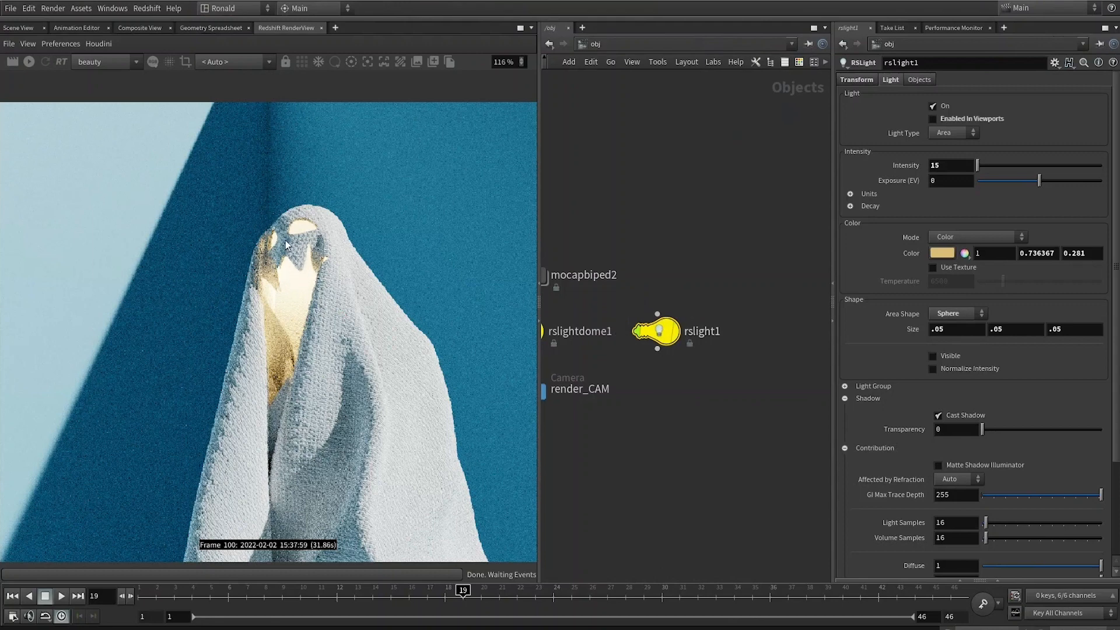
pyautogui.moveTo(565, 434); pyautogui.dragTo(722, 439, button='middle')
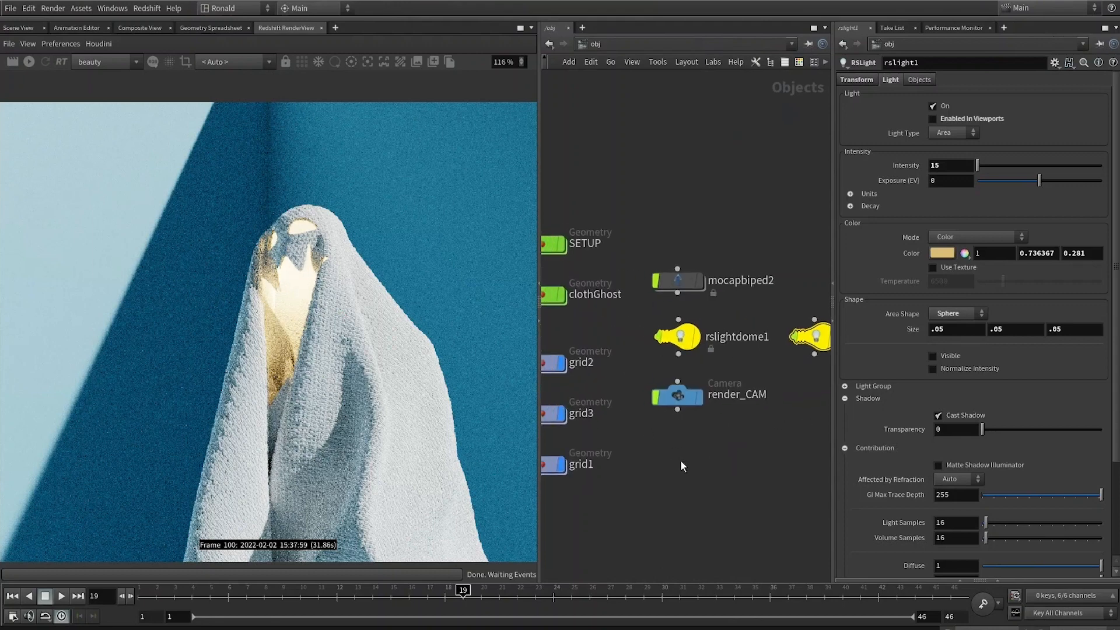
pyautogui.moveTo(563, 429); pyautogui.dragTo(683, 402, button='middle')
pyautogui.press('f')
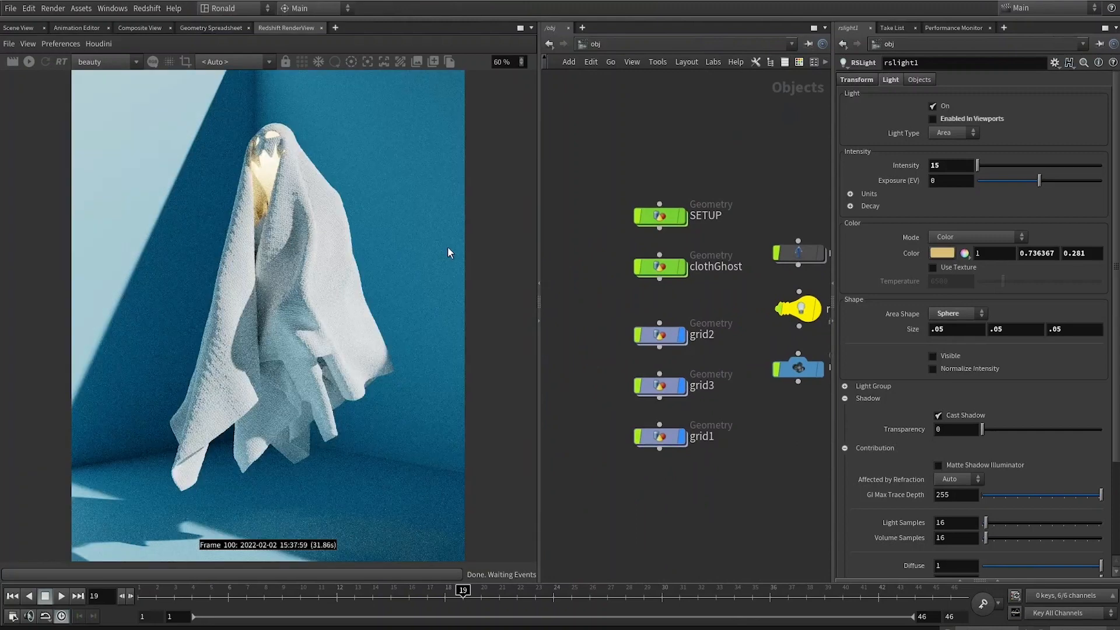
pyautogui.moveTo(228, 592); pyautogui.dragTo(590, 586)
pyautogui.moveTo(604, 300); pyautogui.dragTo(682, 508)
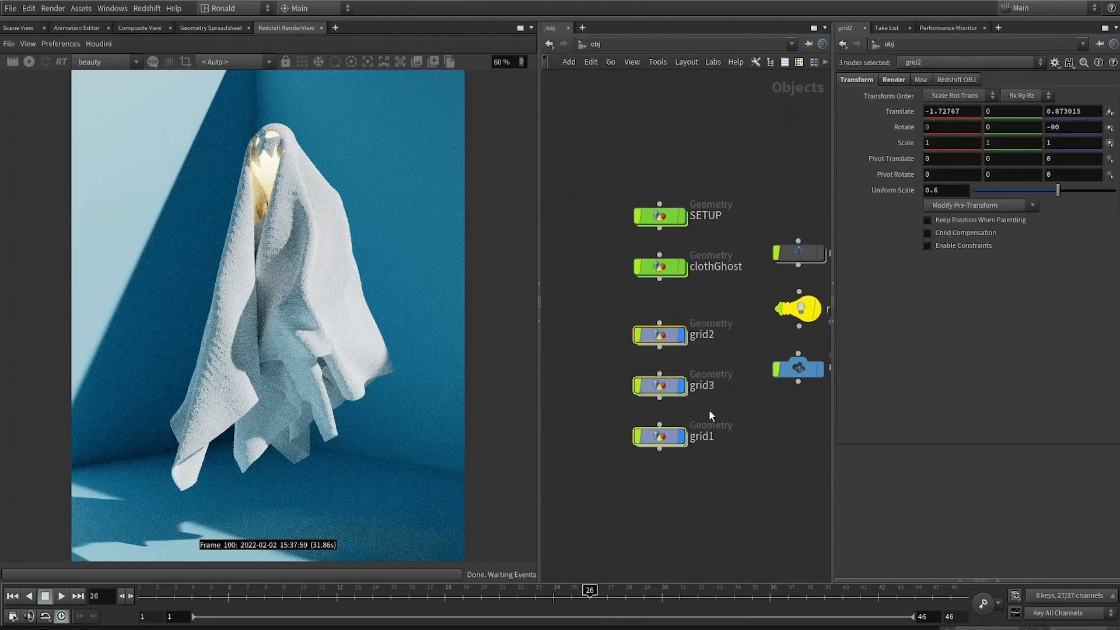
pyautogui.moveTo(609, 296); pyautogui.dragTo(772, 488)
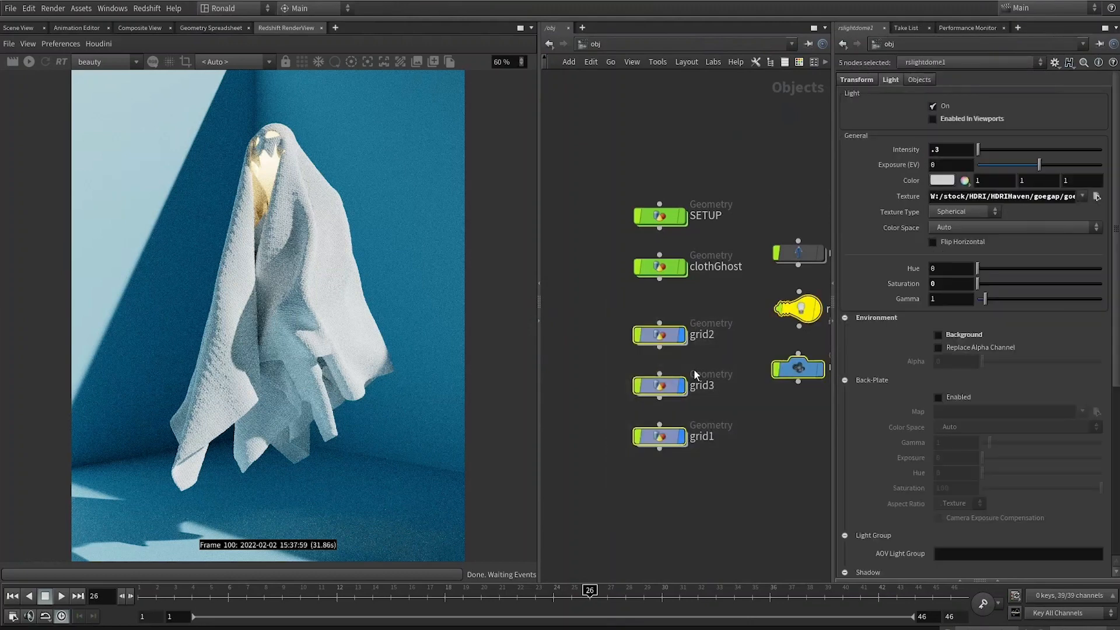
pyautogui.click(608, 304)
pyautogui.moveTo(595, 304); pyautogui.dragTo(761, 510)
pyautogui.click(608, 270)
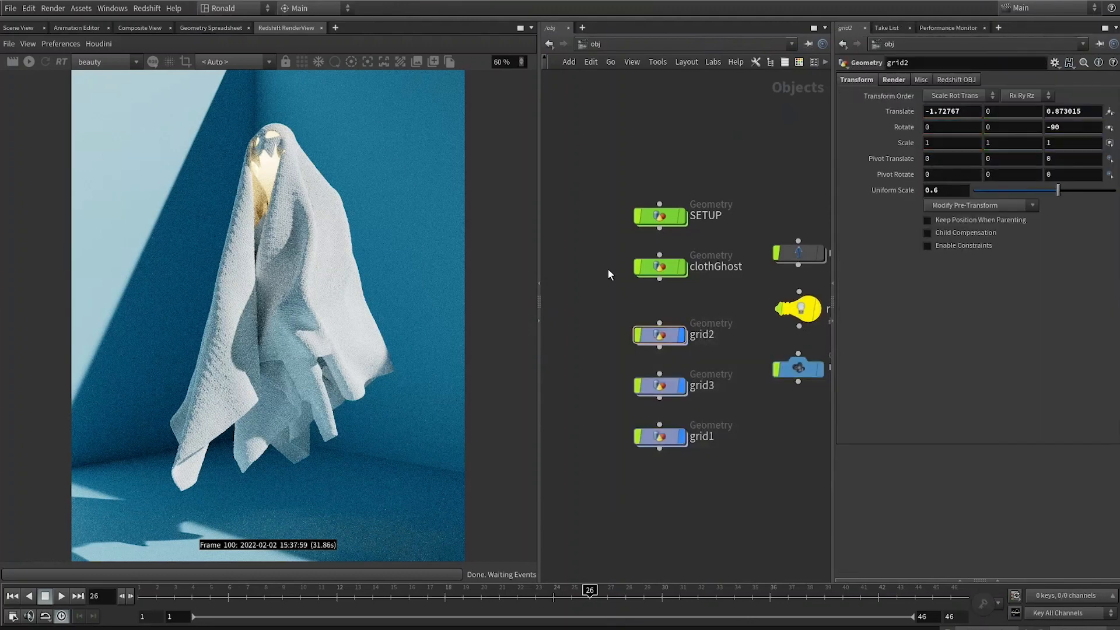
pyautogui.moveTo(659, 216)
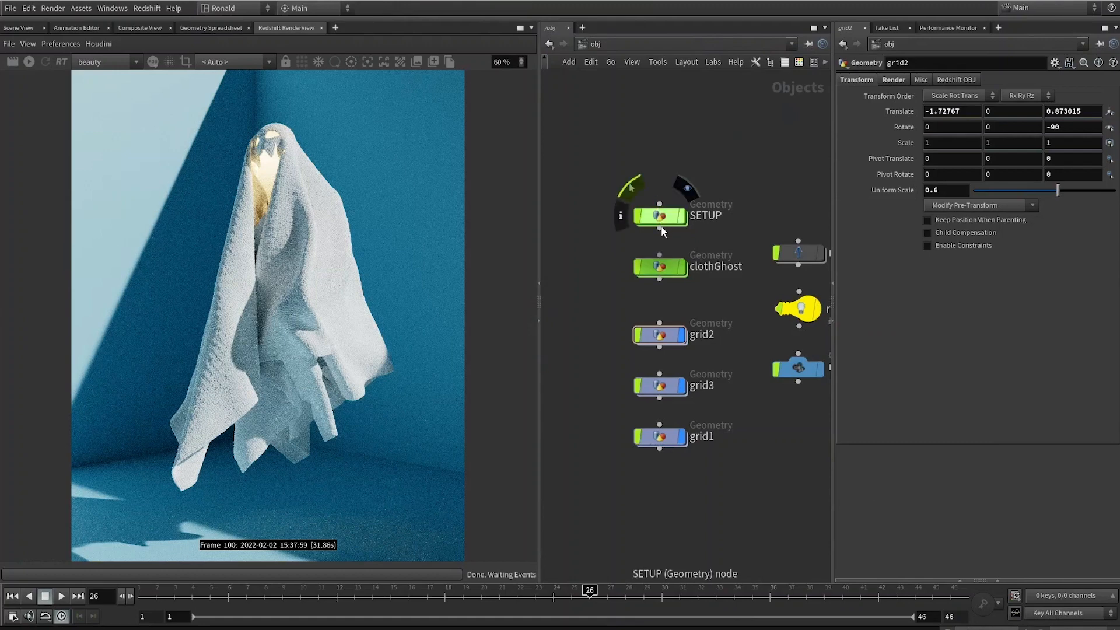
pyautogui.moveTo(718, 184); pyautogui.dragTo(673, 200, button='middle')
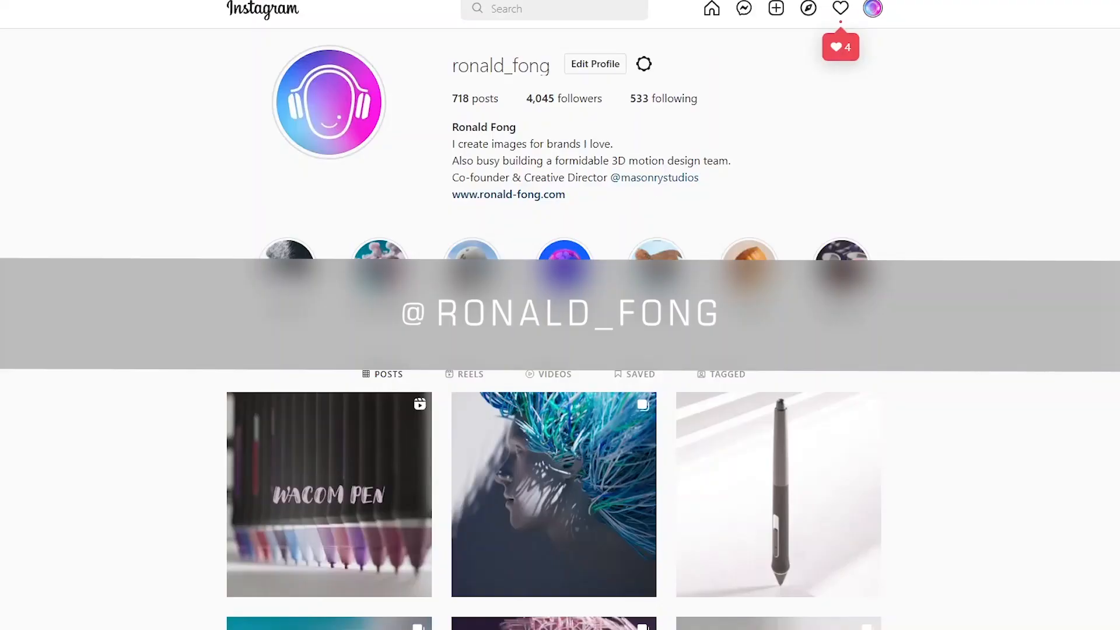
pyautogui.scroll(-6, 329, 315)
pyautogui.scroll(3, 330, 315)
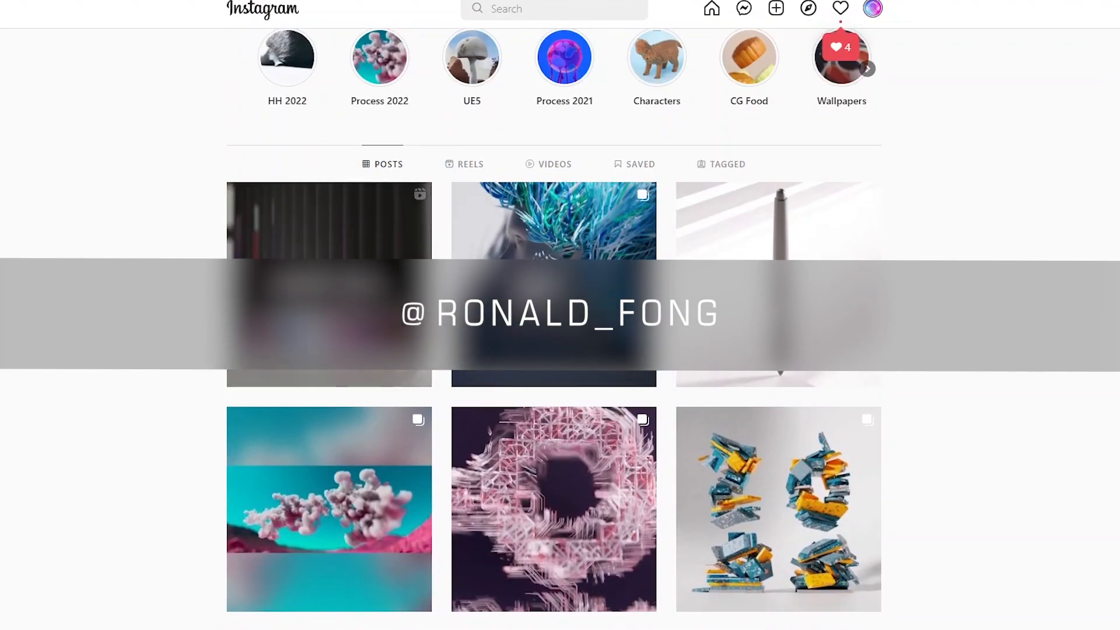
pyautogui.click(329, 315)
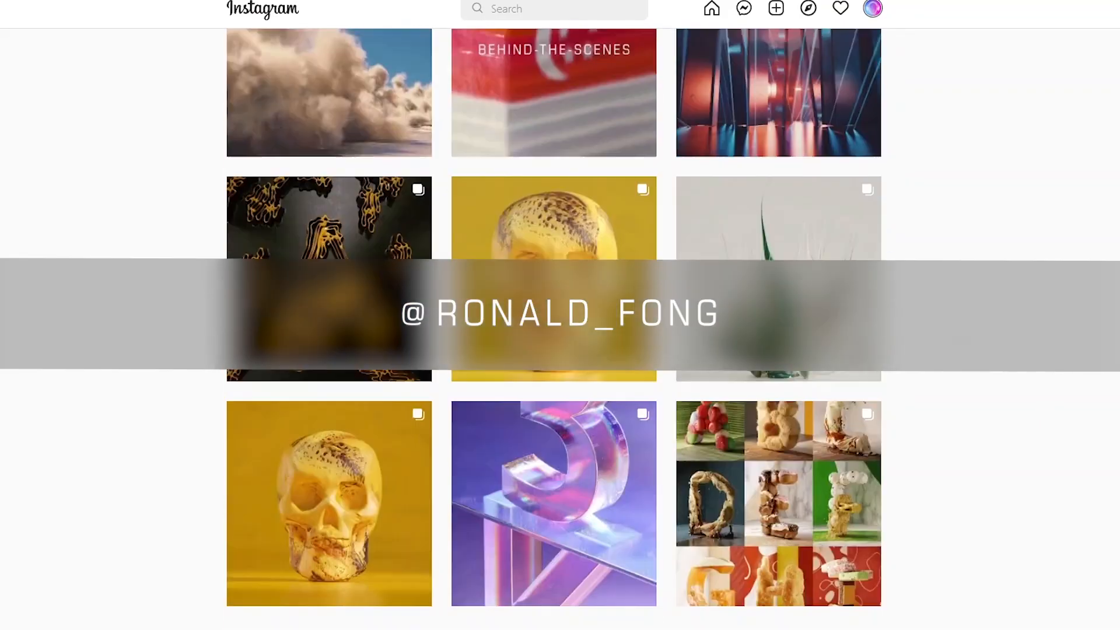
pyautogui.scroll(-1, 778, 250)
pyautogui.click(779, 251)
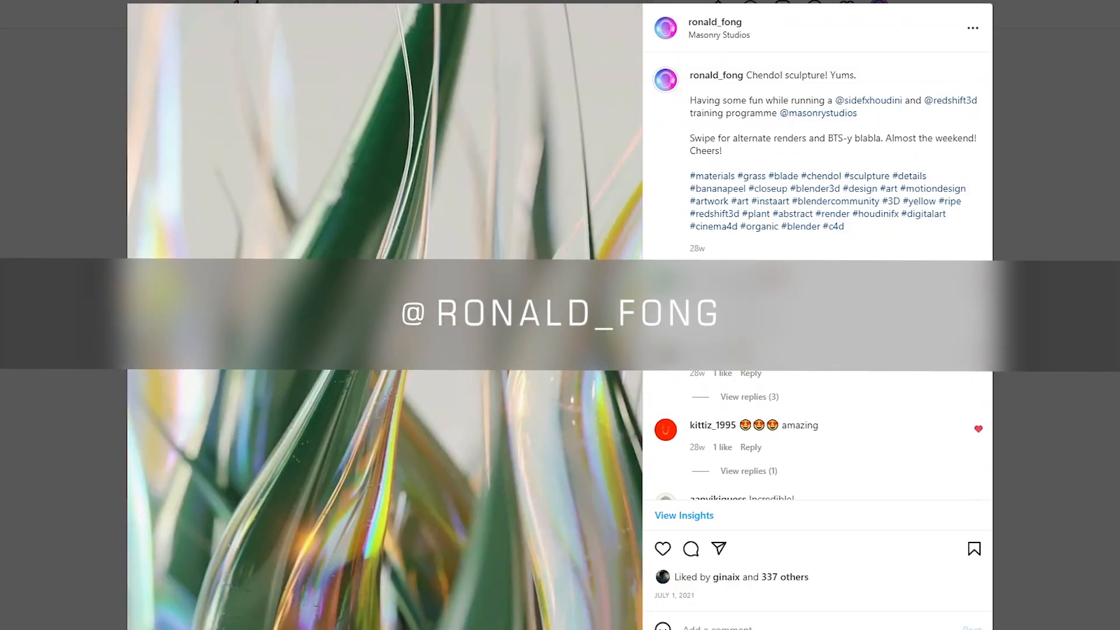